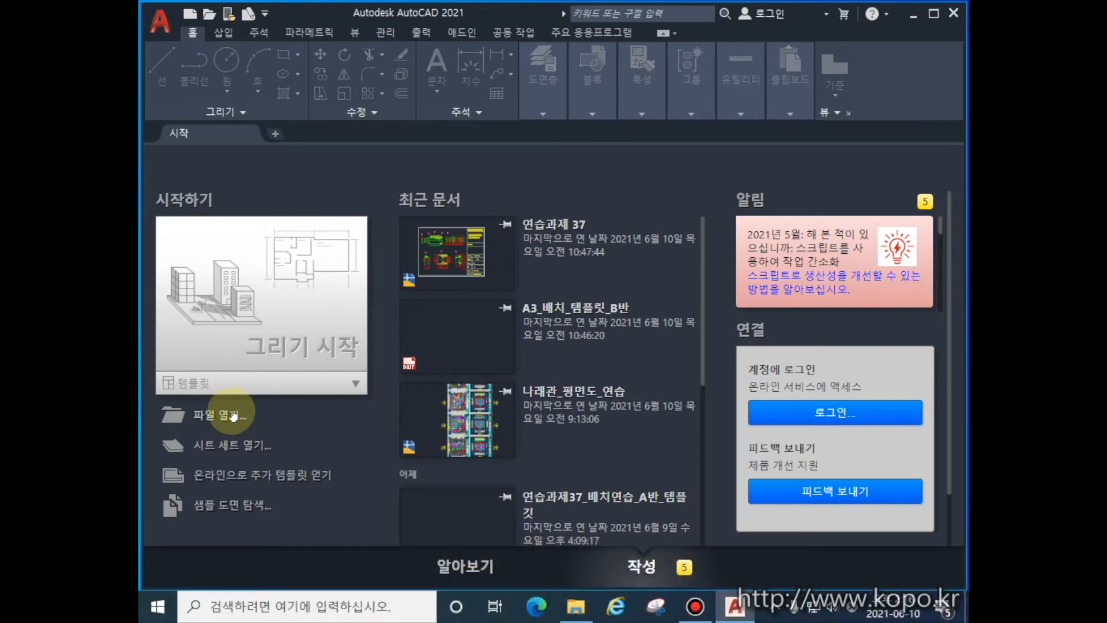
# Open the drawing file 나래관_평면도_연습 and bring its floor plan sheets into view.
pyautogui.click(240, 410)
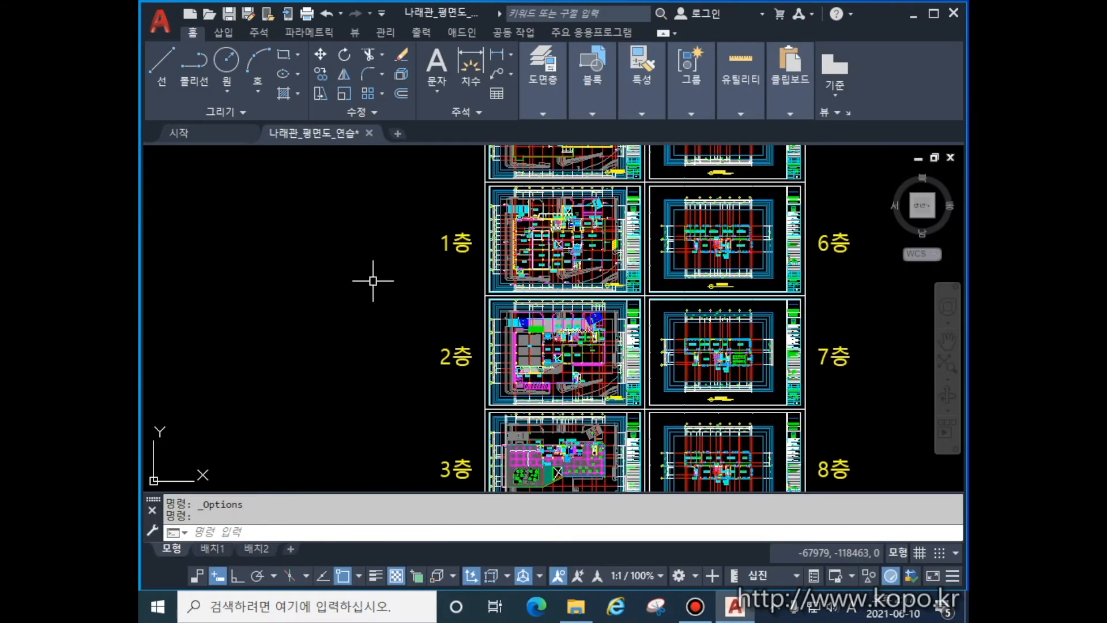
pyautogui.moveTo(369, 233); pyautogui.dragTo(362, 324, button='middle')
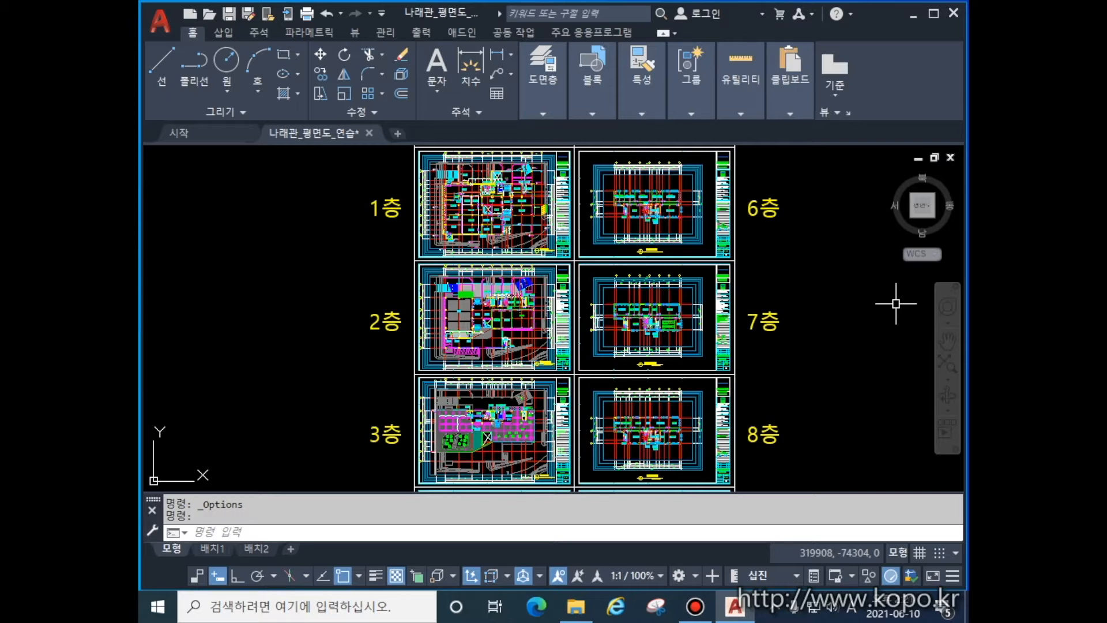
pyautogui.scroll(-1, 565, 419)
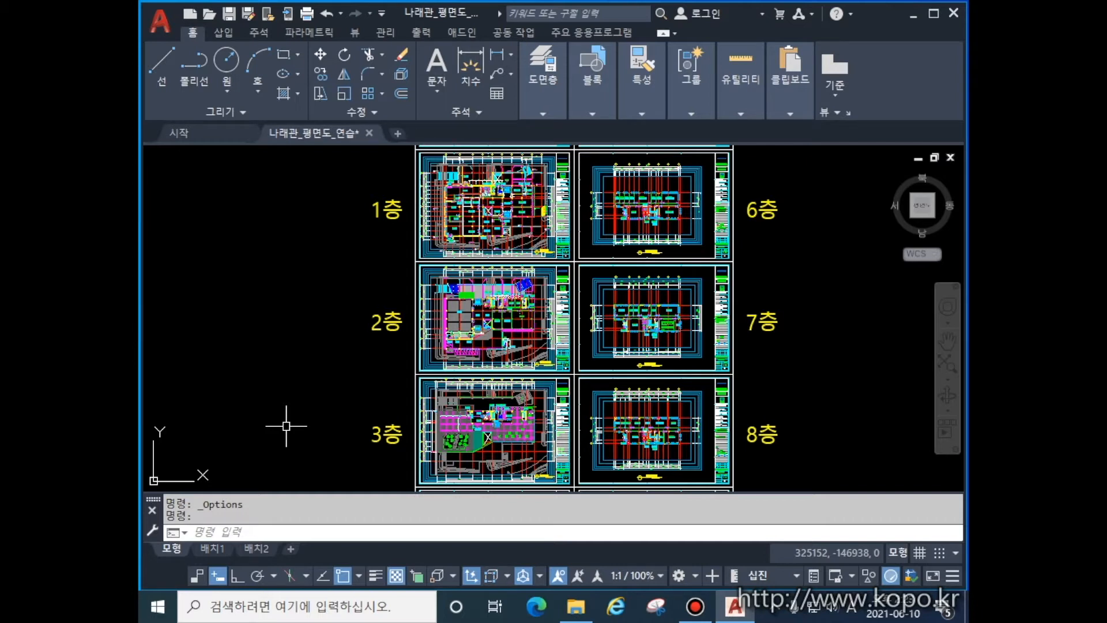
# In the View Manager, start a new model view named 2층 with a window-defined boundary.
pyautogui.write('v')
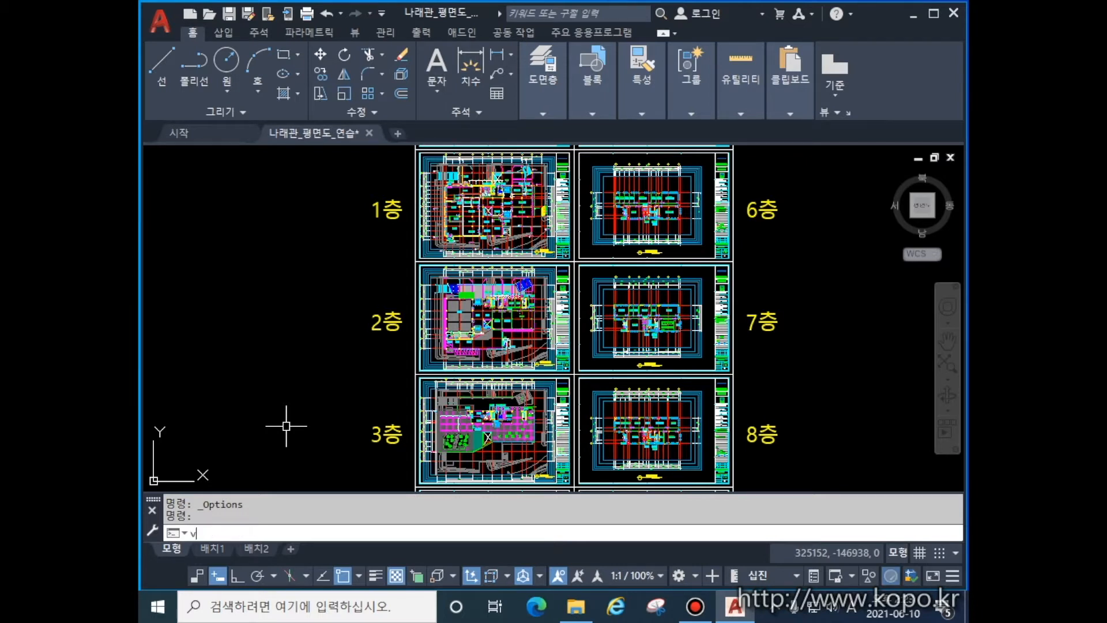
pyautogui.press('Return')
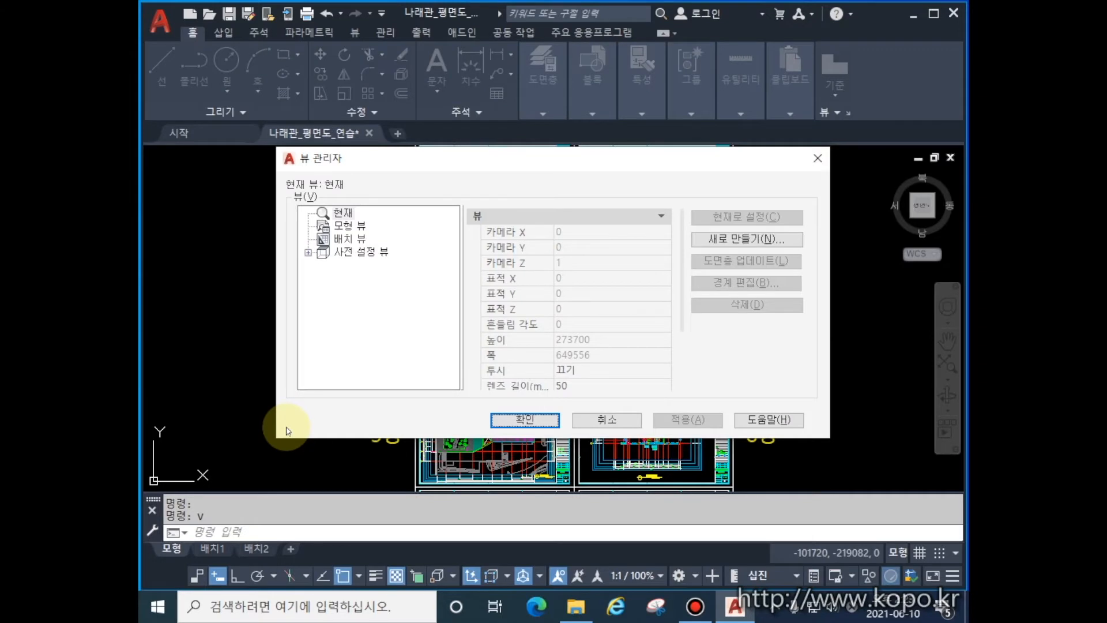
pyautogui.click(359, 227)
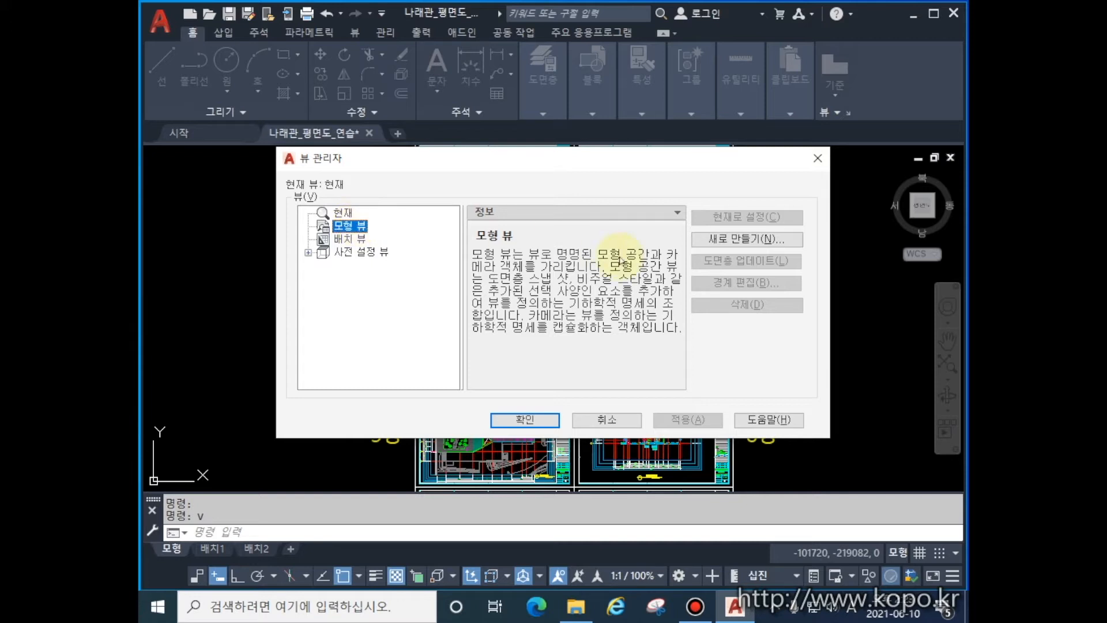
pyautogui.click(735, 244)
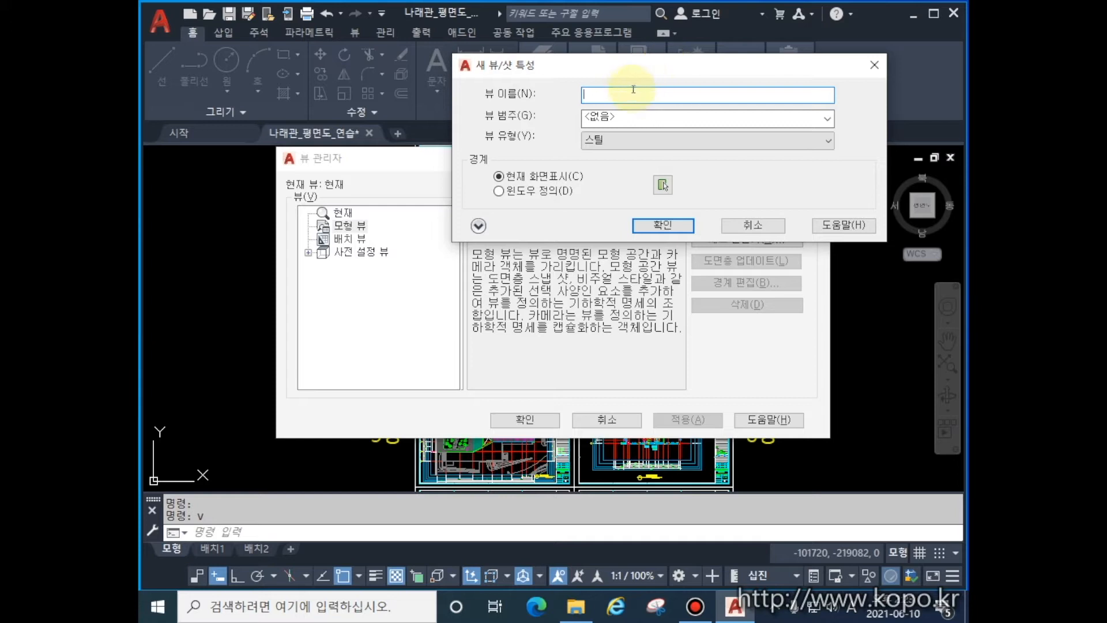
pyautogui.write('2층')
pyautogui.click(498, 191)
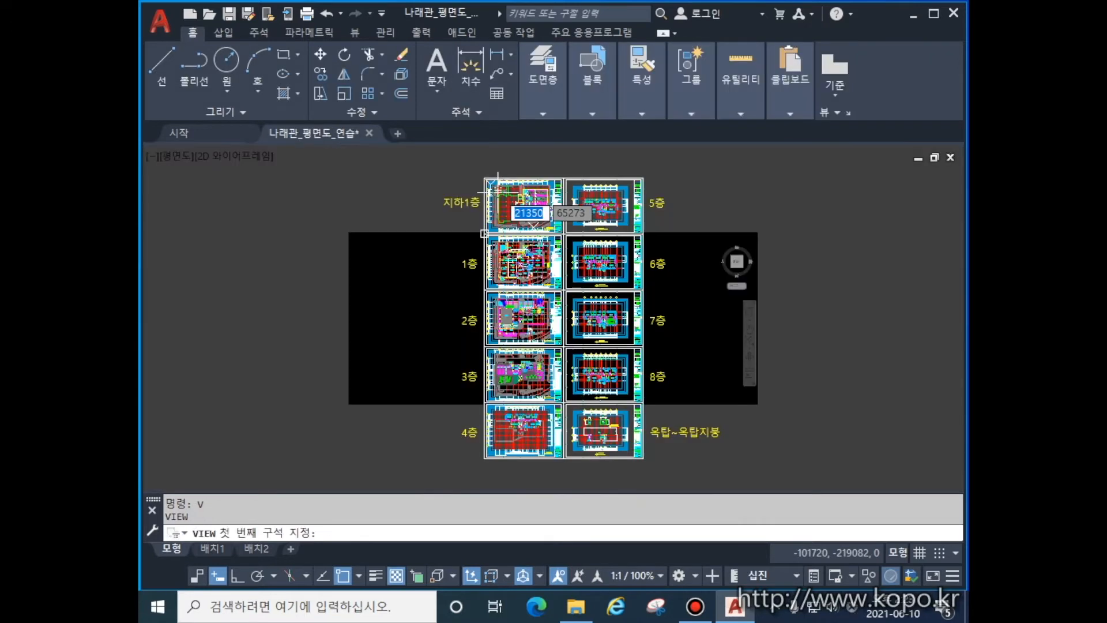
# Define the 2층 view's boundary around the second-floor plan sheet's frame and save the view.
pyautogui.scroll(4, 450, 322)
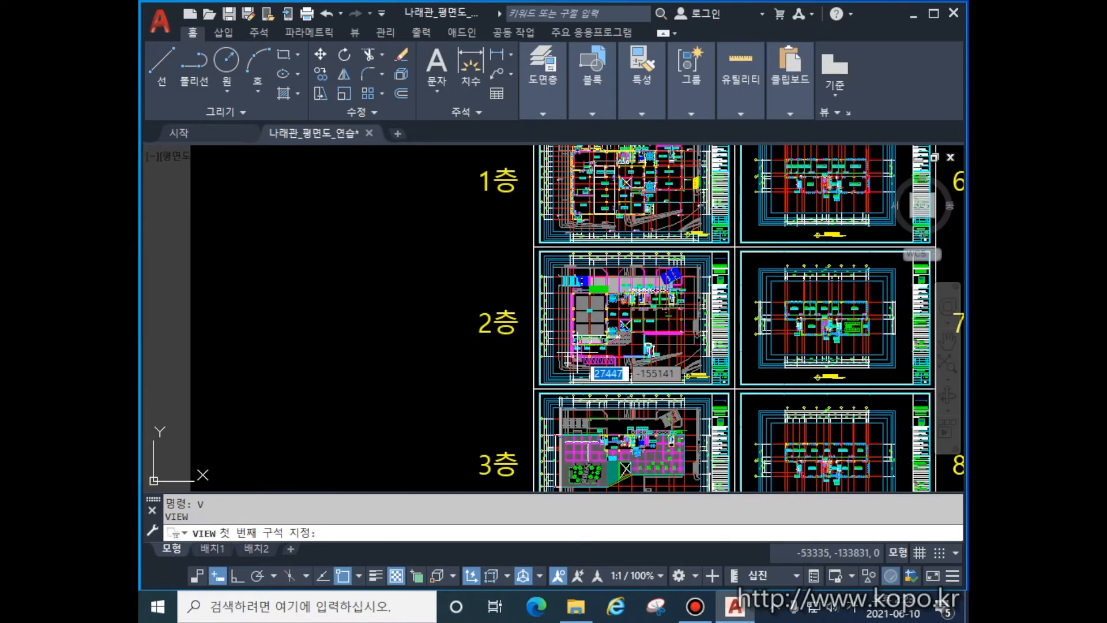
pyautogui.moveTo(490, 353); pyautogui.dragTo(398, 348, button='middle')
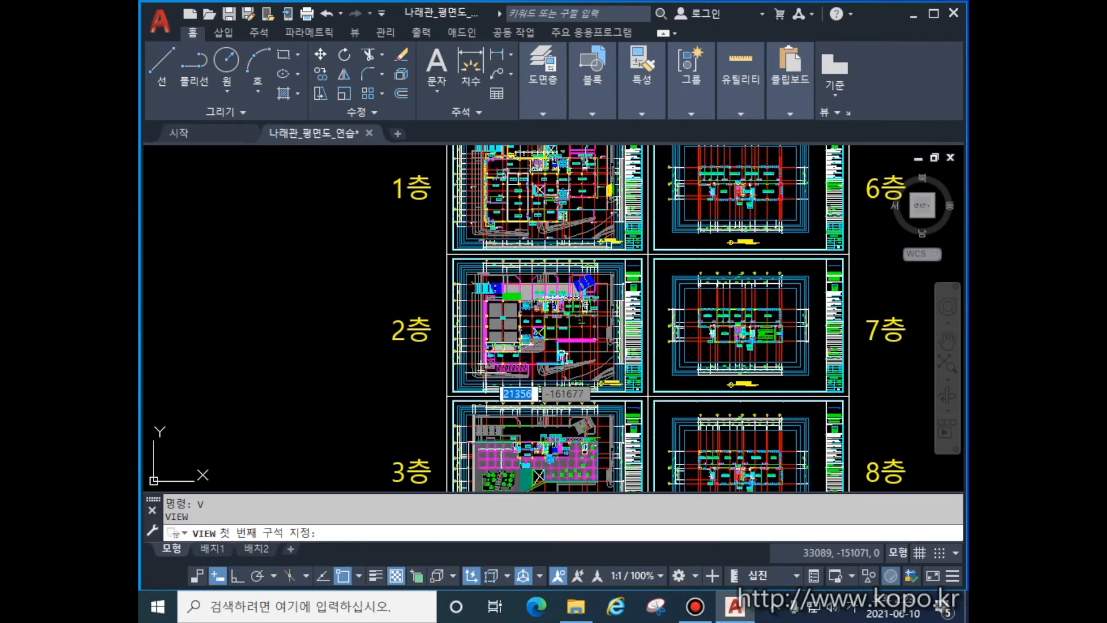
pyautogui.scroll(2, 502, 354)
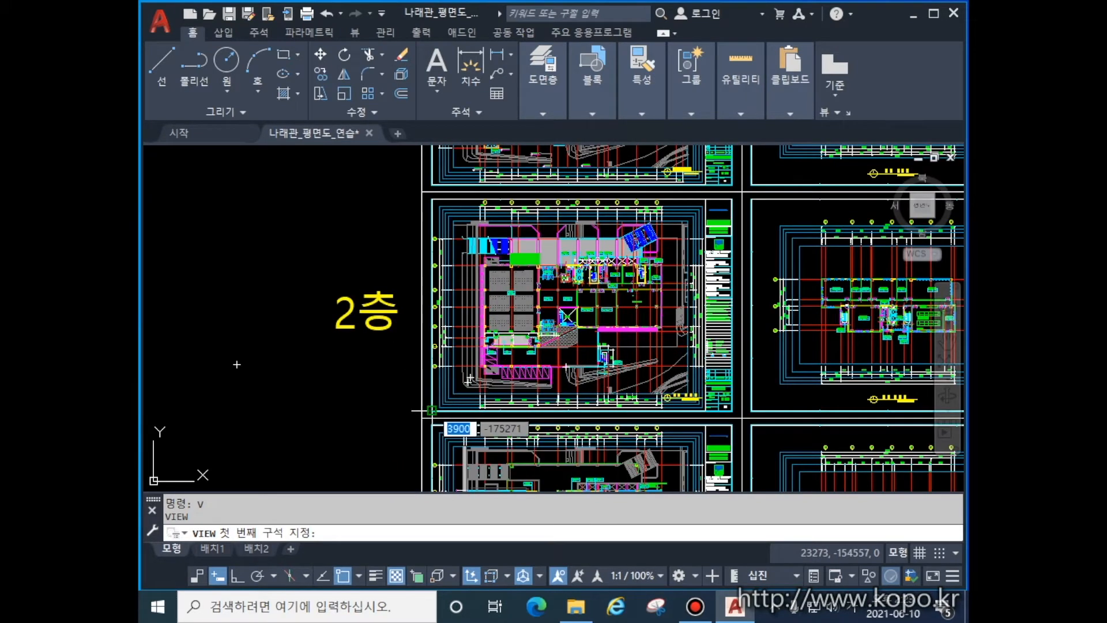
pyautogui.click(468, 379)
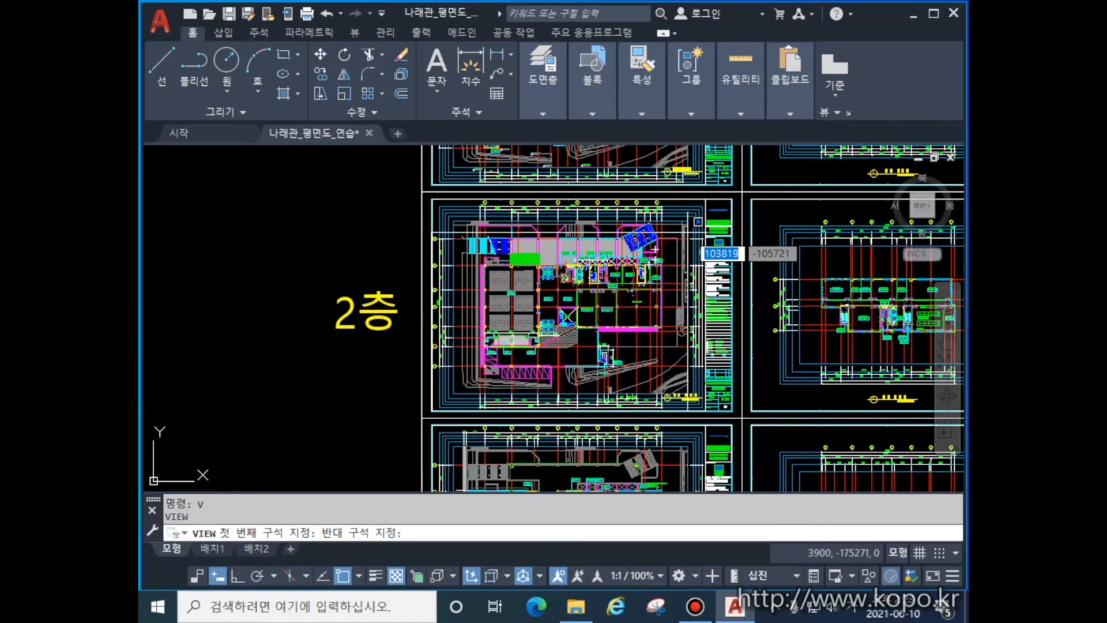
pyautogui.click(746, 189)
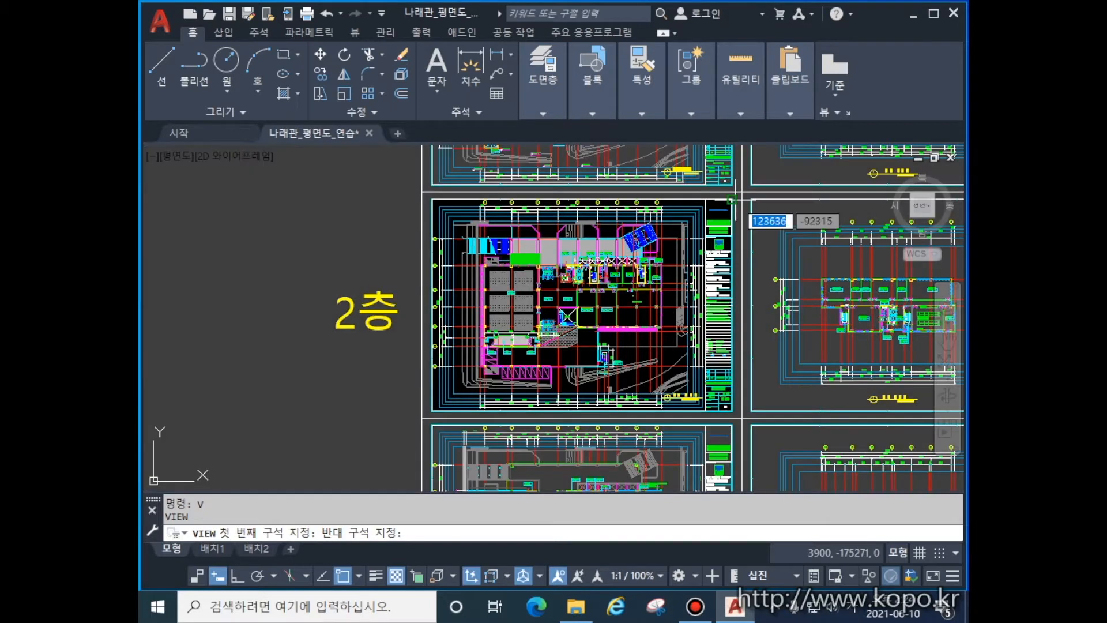
pyautogui.press('Return')
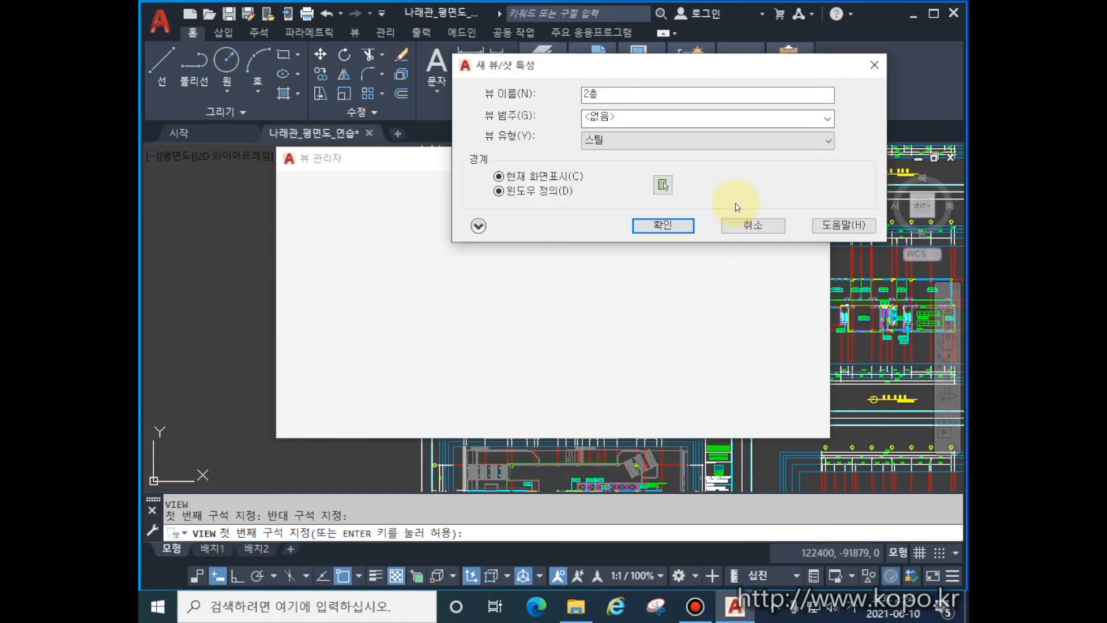
pyautogui.click(657, 226)
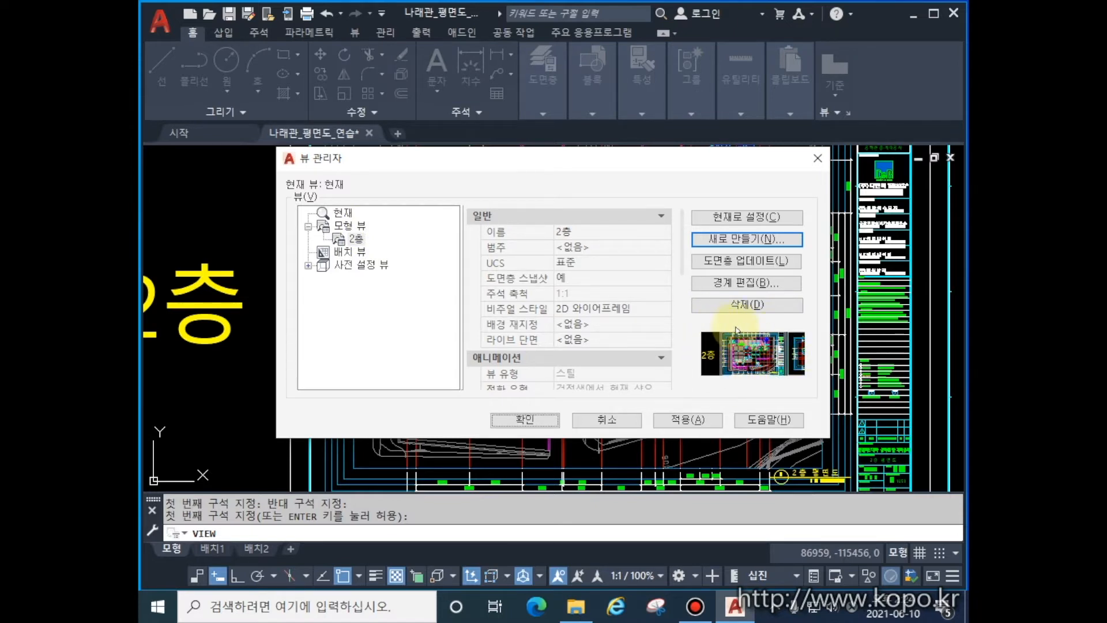
# Create a model view named 7층 with its boundary window around the seventh-floor plan sheet.
pyautogui.click(756, 241)
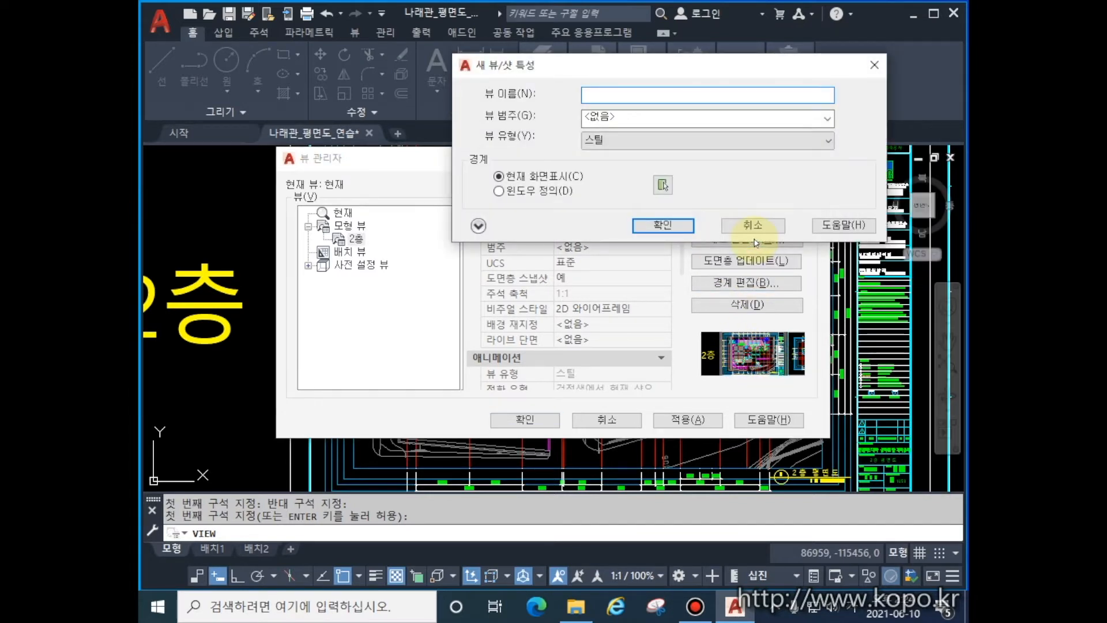
pyautogui.write('ㄱ')
pyautogui.write('층')
pyautogui.click(542, 191)
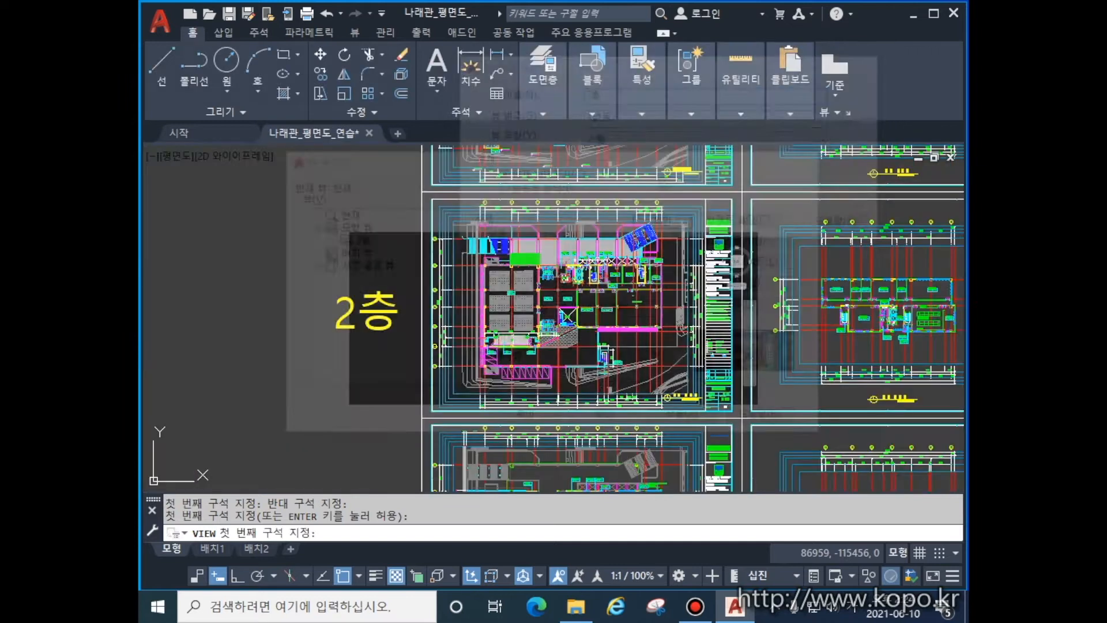
pyautogui.moveTo(373, 372)
pyautogui.mouseDown(button='middle')
pyautogui.moveTo(157, 346)
pyautogui.moveTo(99, 367)
pyautogui.mouseUp(button='middle')
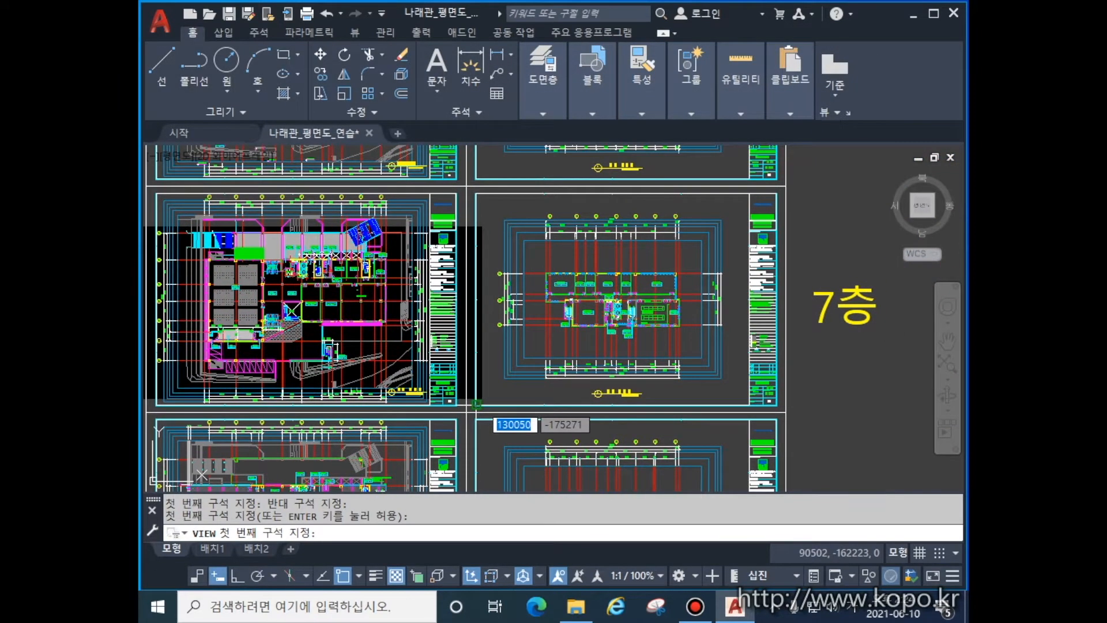
pyautogui.click(476, 404)
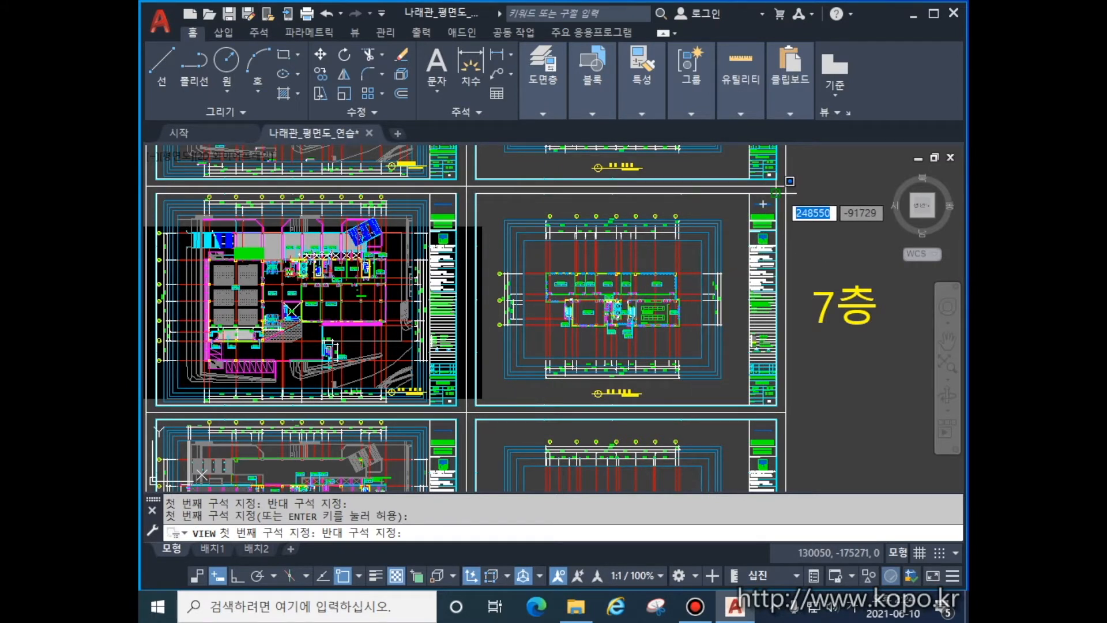
pyautogui.click(786, 186)
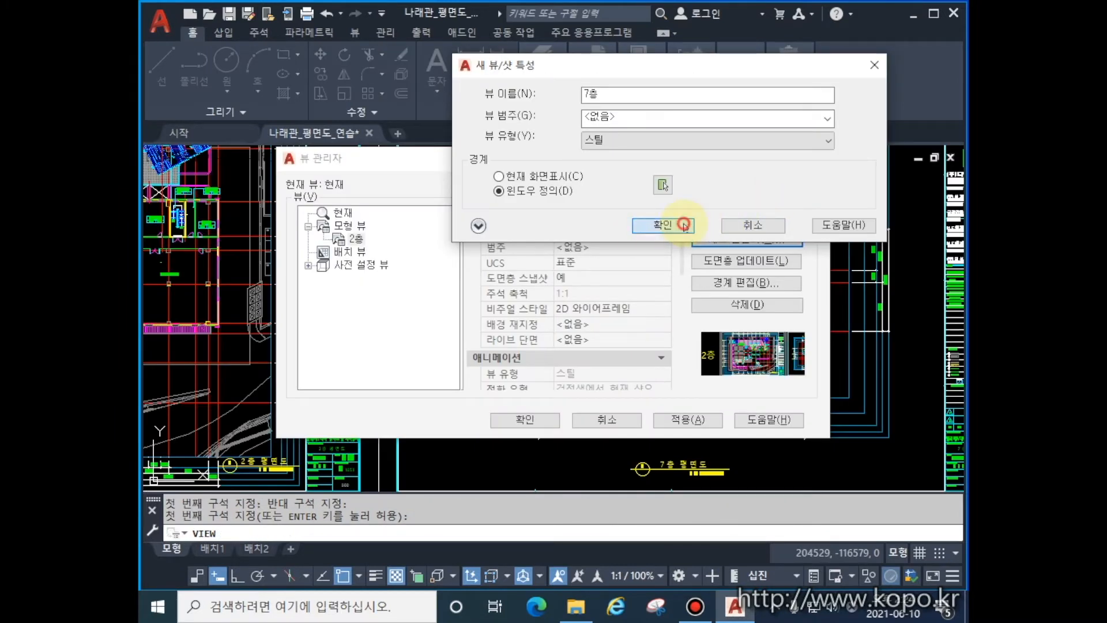
pyautogui.click(679, 228)
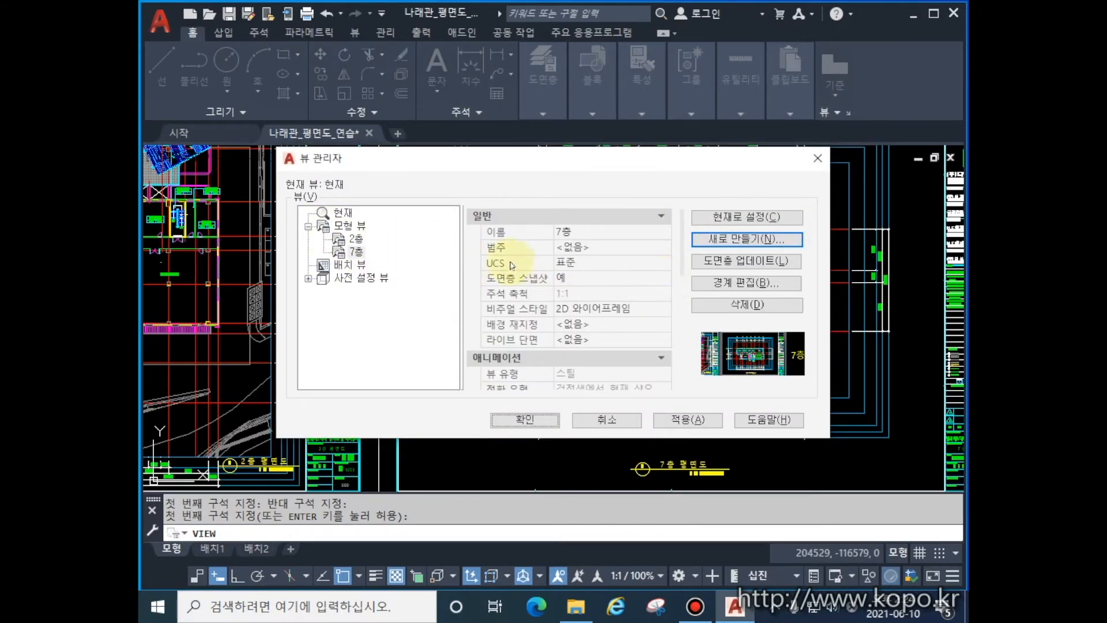
# Create a model view named 8층 with its boundary window around the eighth-floor plan sheet, and close the View Manager.
pyautogui.click(755, 239)
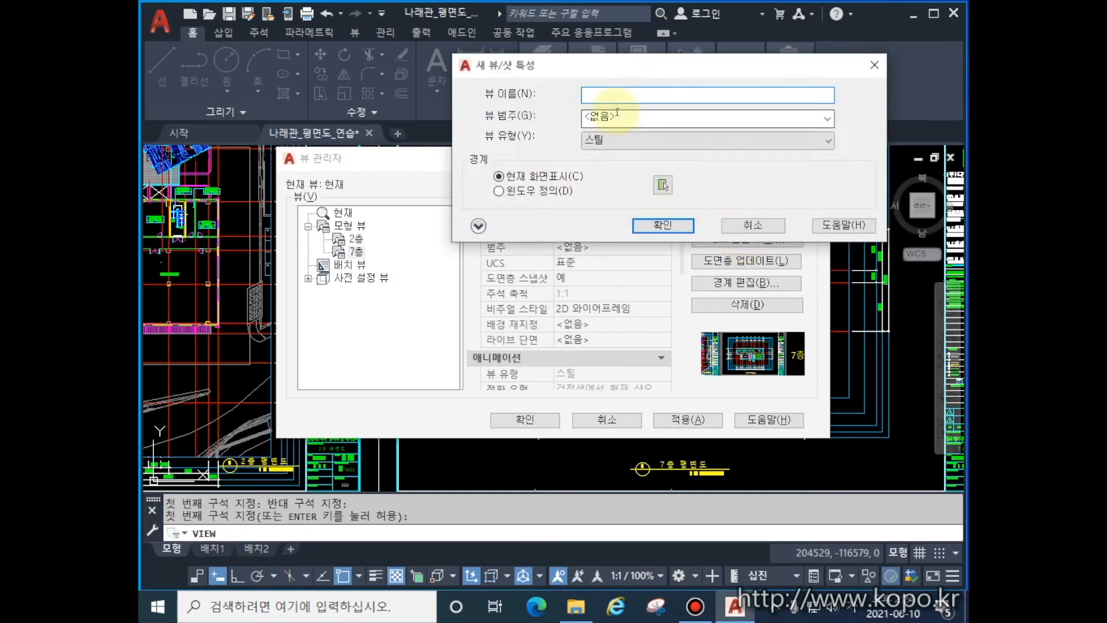
pyautogui.write('8층')
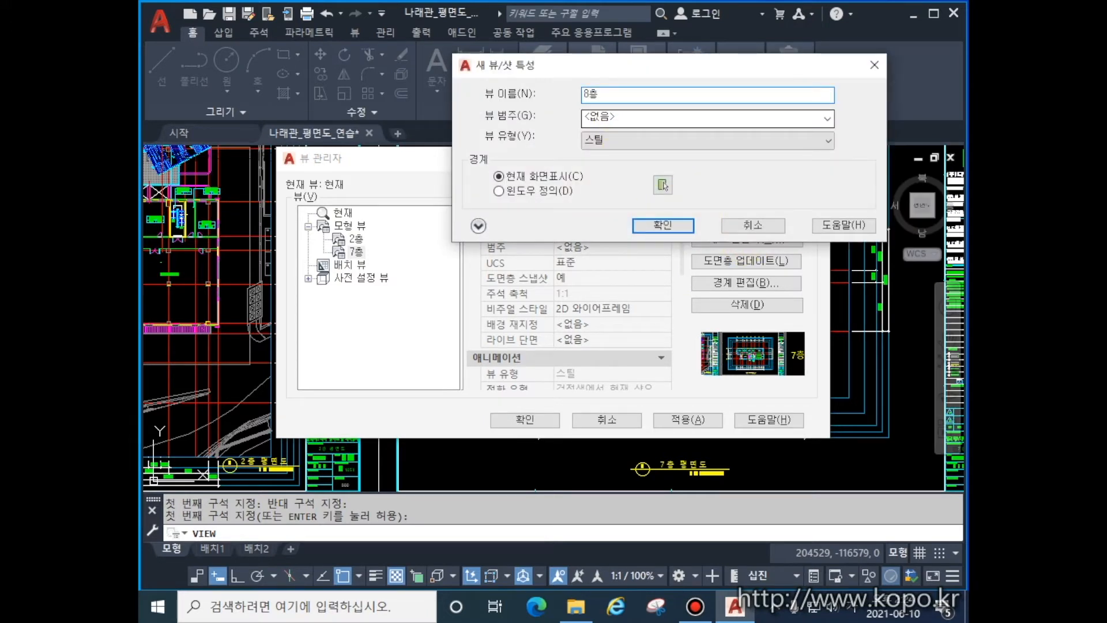
pyautogui.click(500, 191)
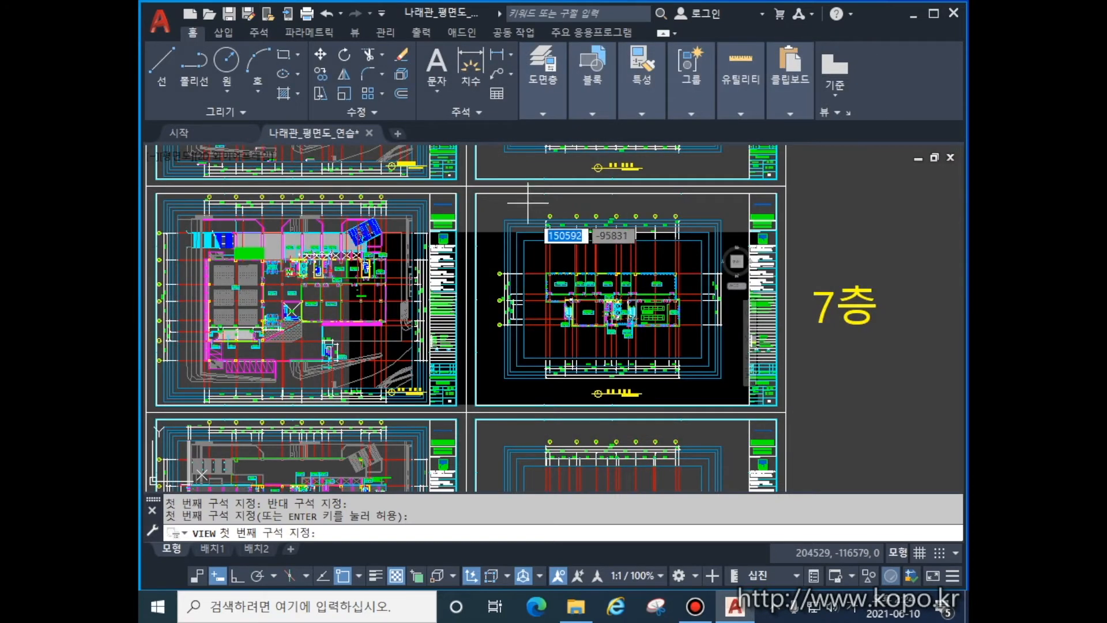
pyautogui.moveTo(829, 420); pyautogui.dragTo(817, 274, button='middle')
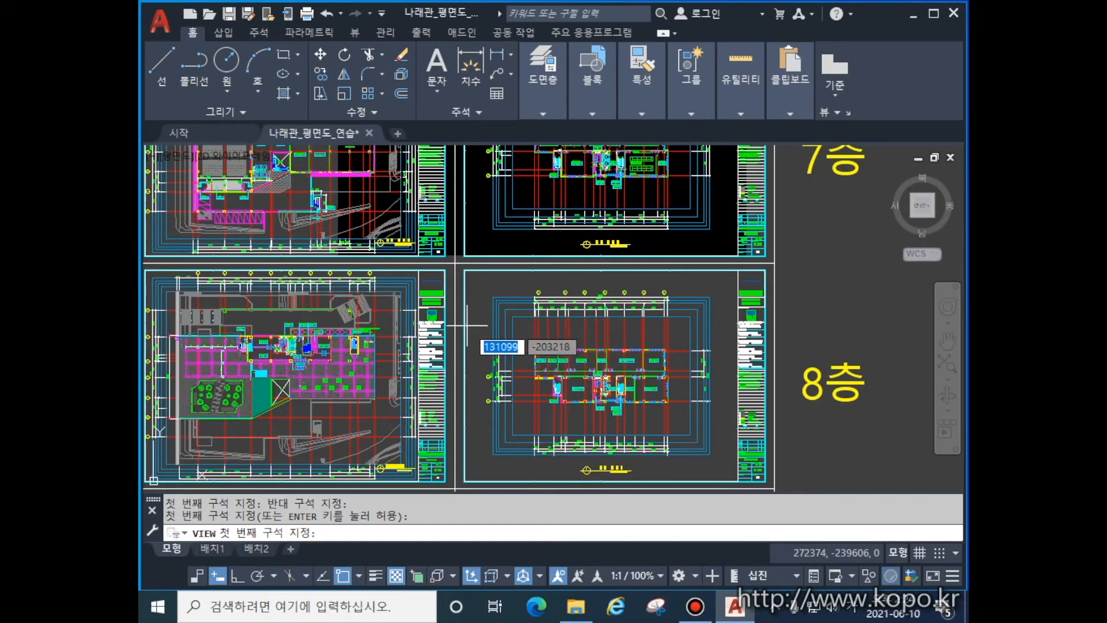
pyautogui.click(465, 481)
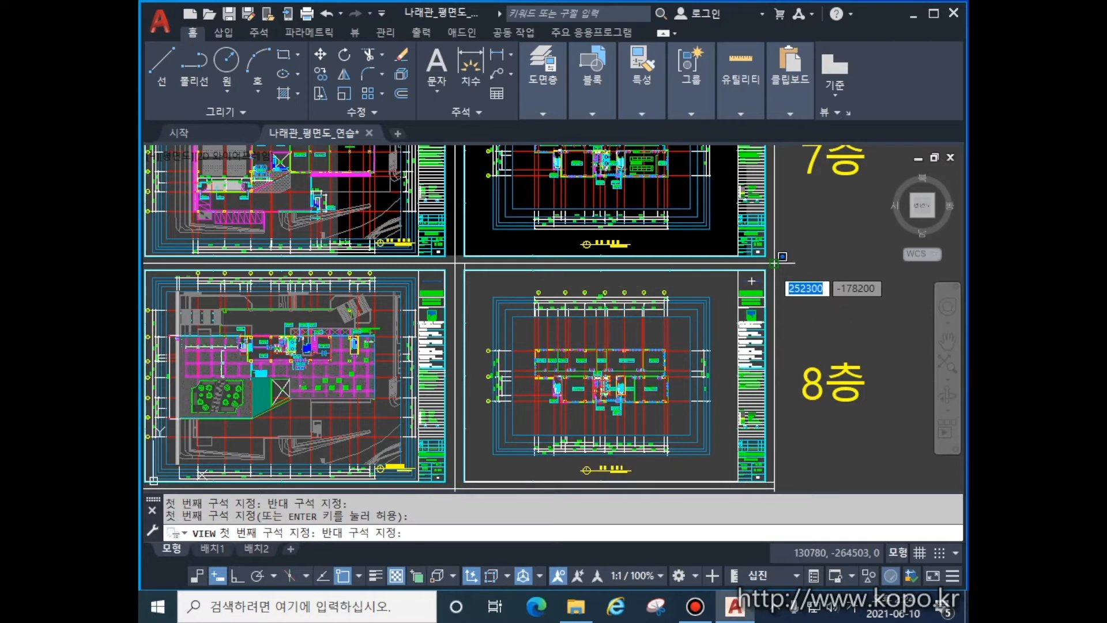
pyautogui.click(774, 260)
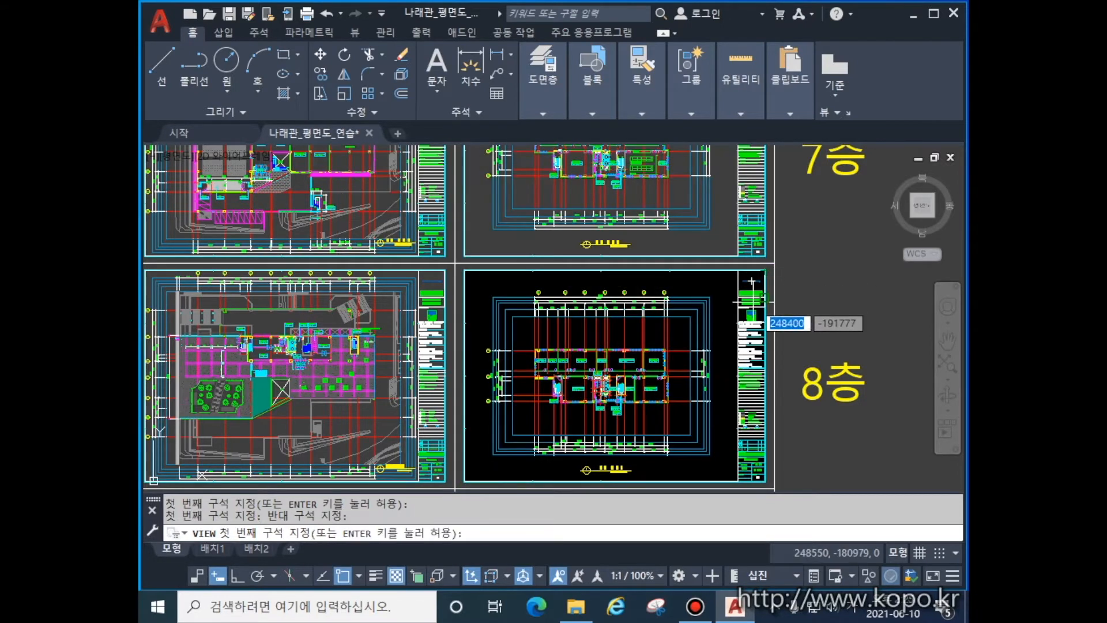
pyautogui.press('Return')
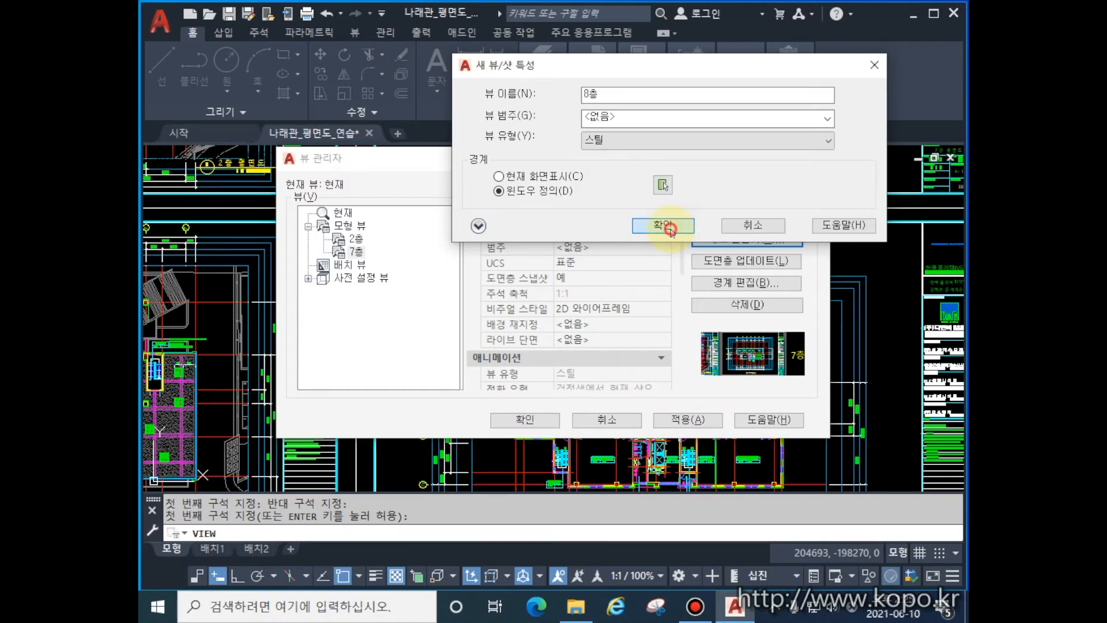
pyautogui.click(668, 227)
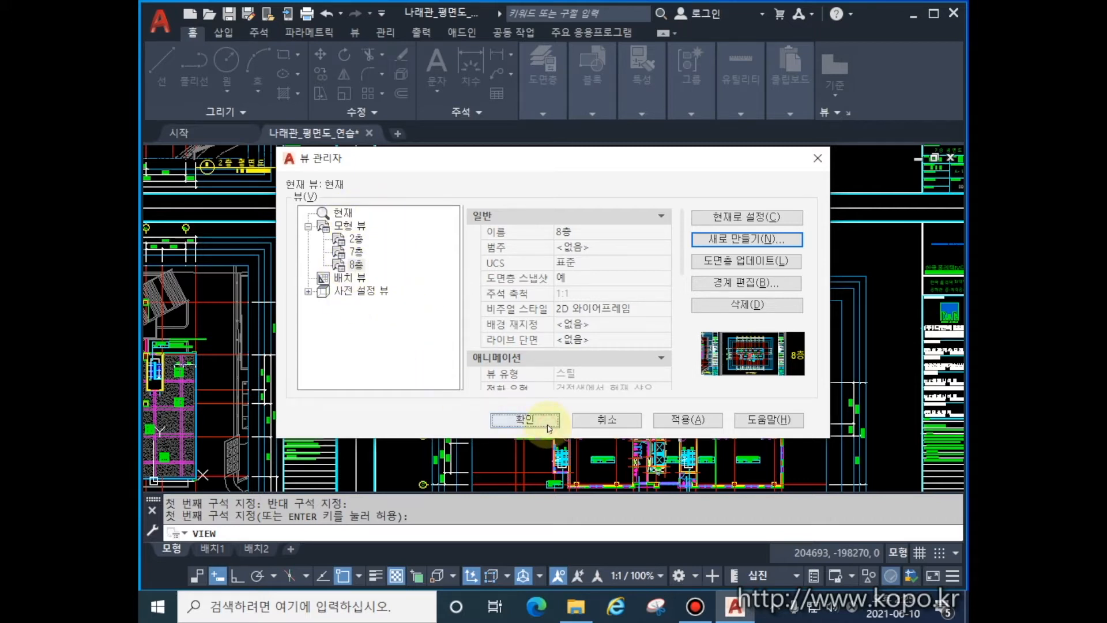
pyautogui.click(525, 420)
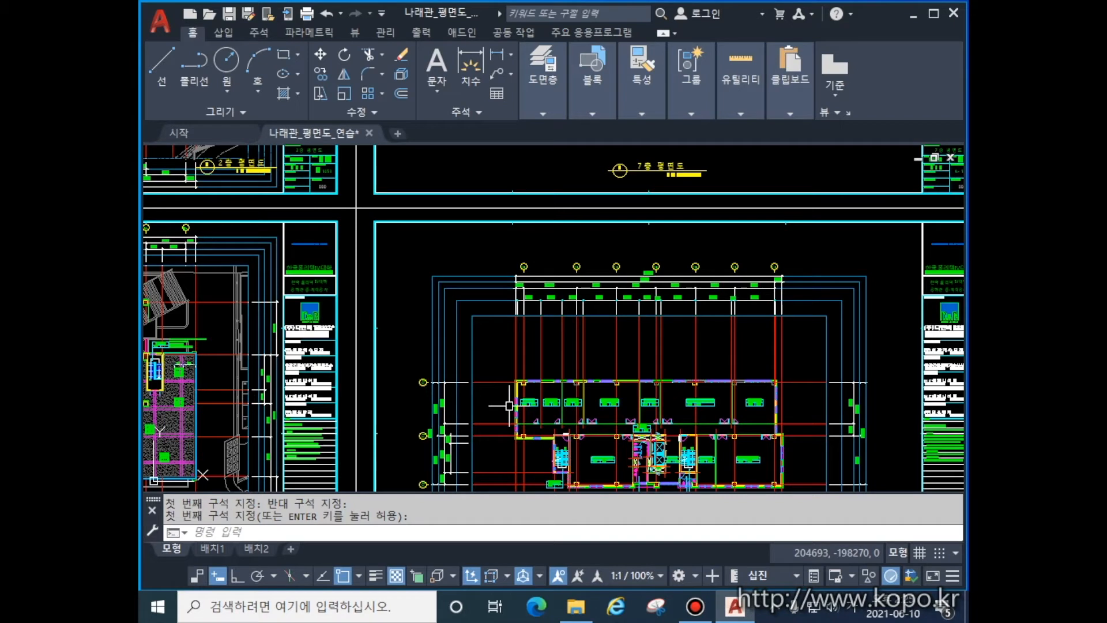
# Restore the saved 2층 model view from the View Manager.
pyautogui.write('ㅍ')
pyautogui.press('BackSpace')
pyautogui.write('v')
pyautogui.press('Return')
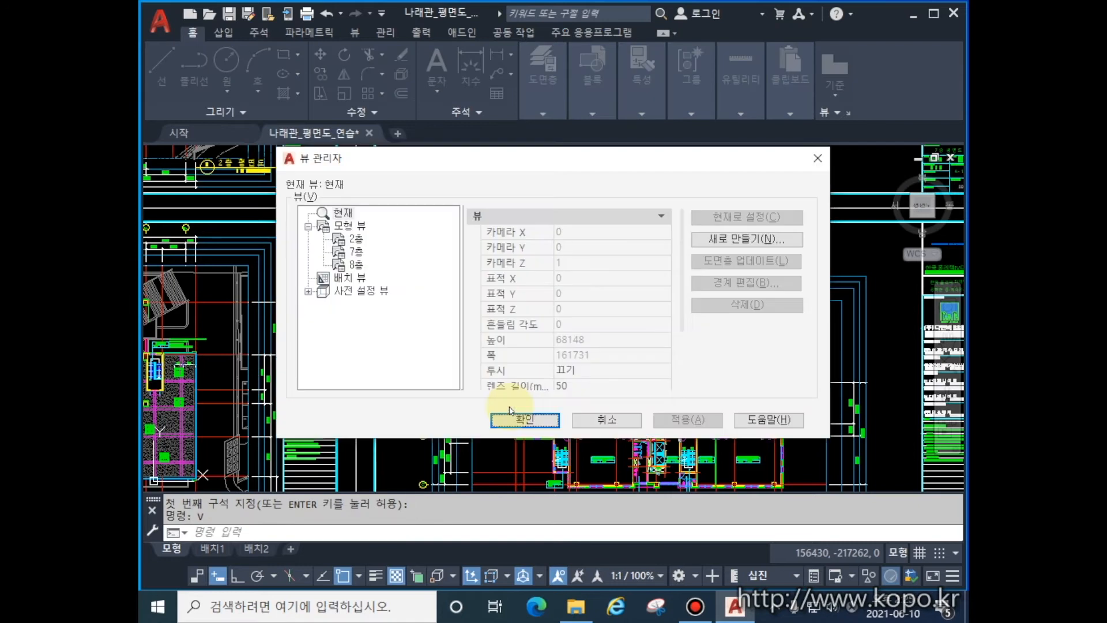
pyautogui.click(342, 241)
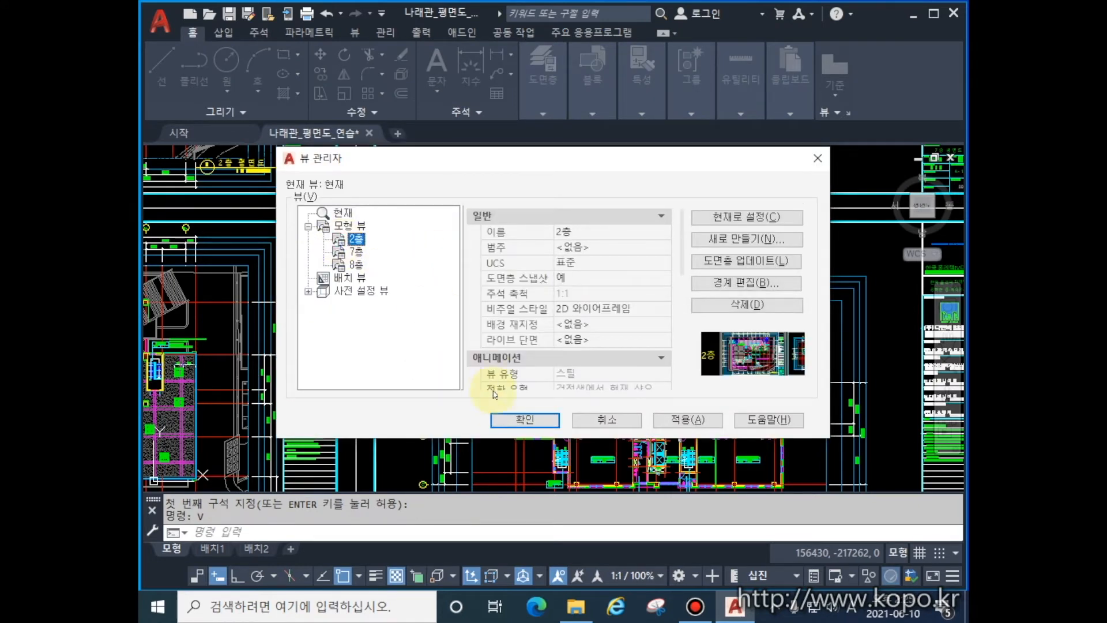
pyautogui.click(525, 420)
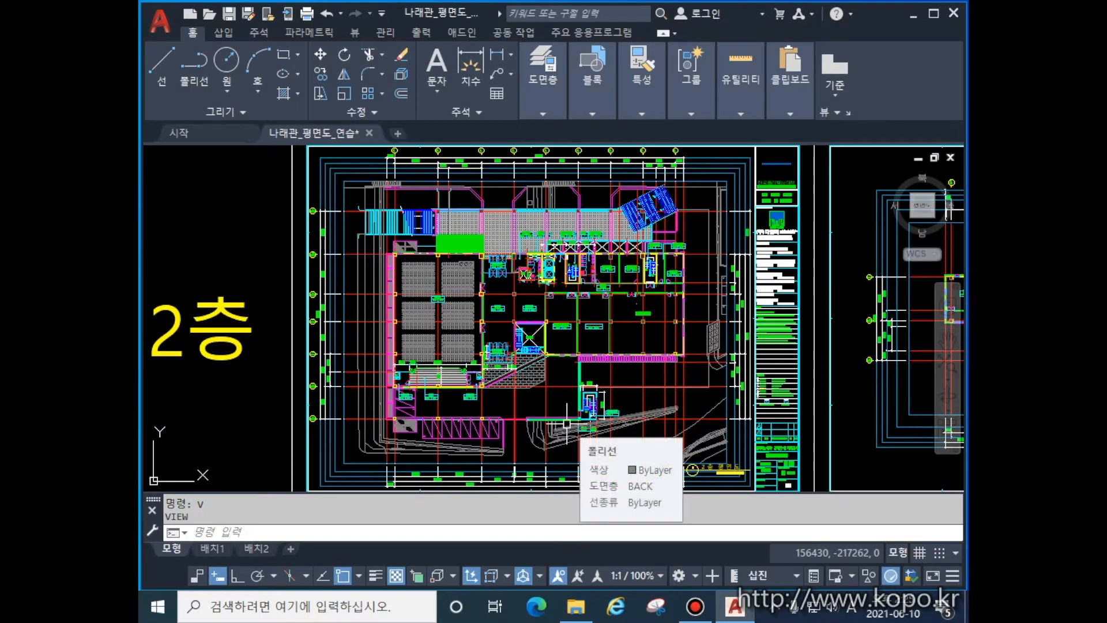
# Restore the saved 8층 model view from the View Manager.
pyautogui.write('v')
pyautogui.press('Return')
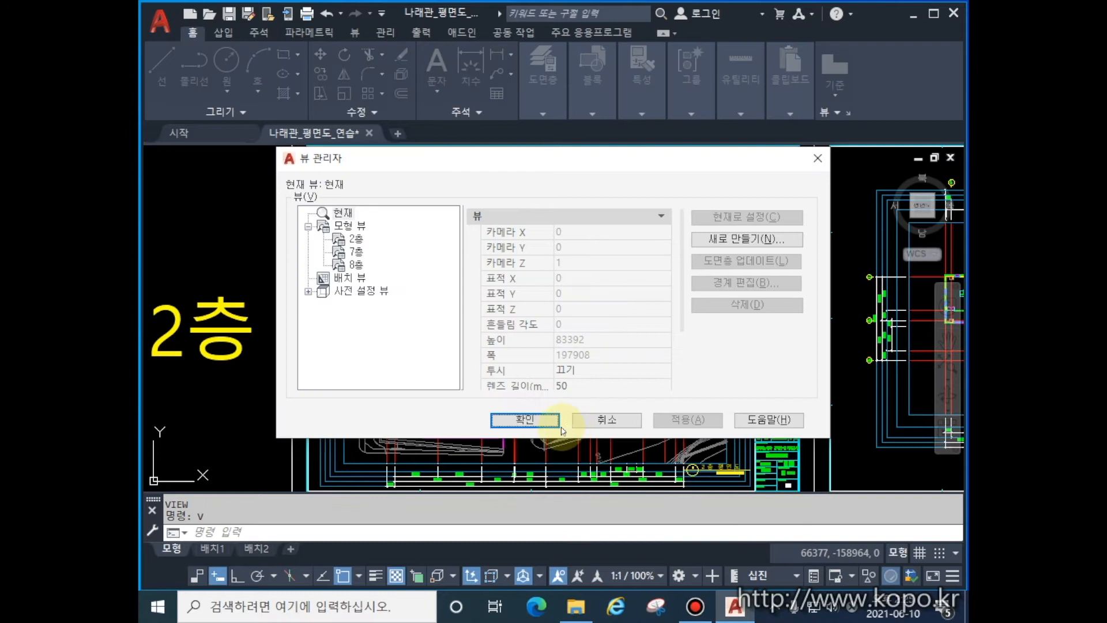
pyautogui.doubleClick(356, 265)
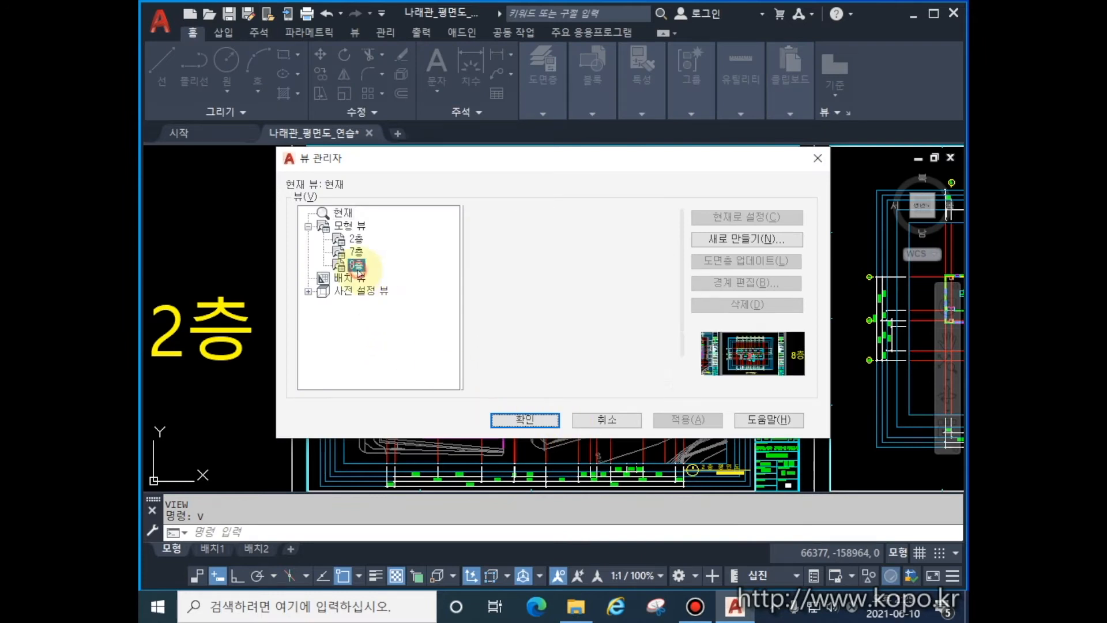
pyautogui.click(525, 420)
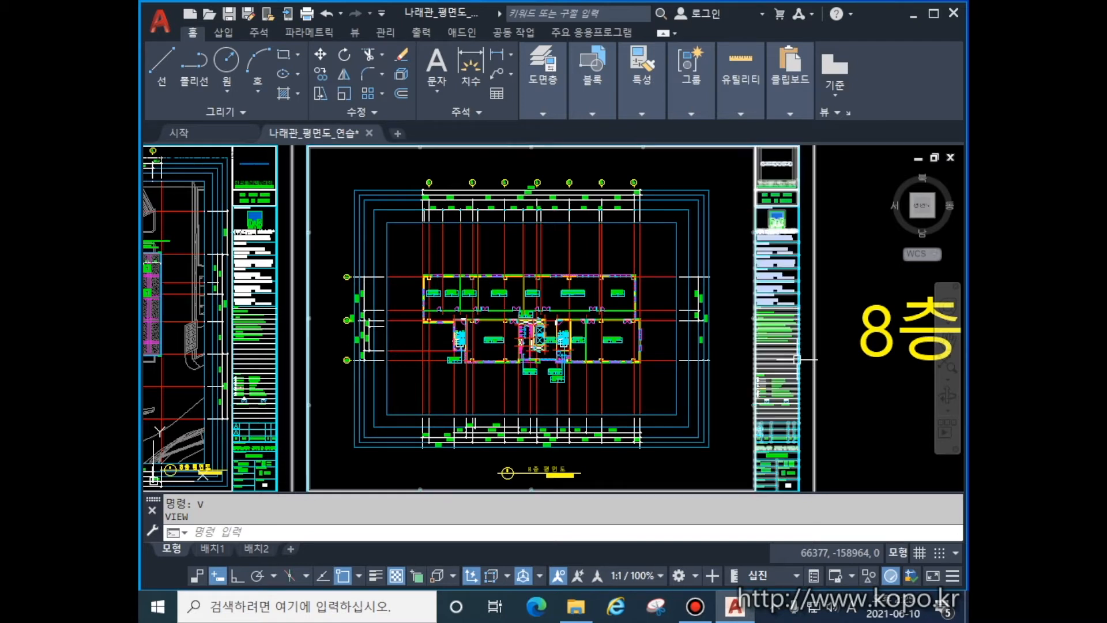
pyautogui.moveTo(797, 359)
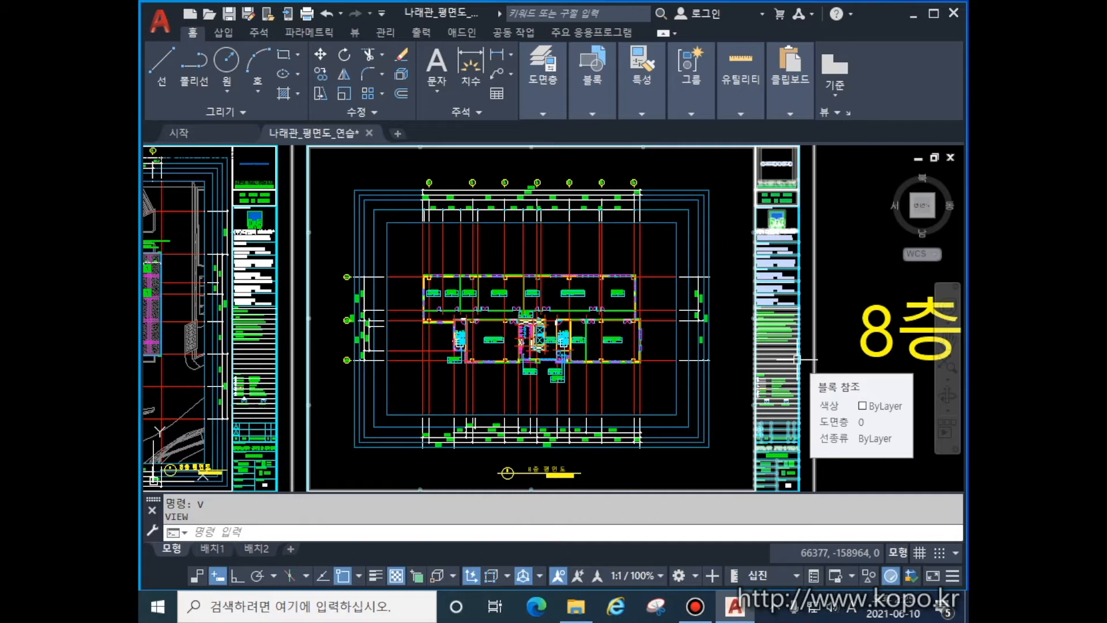
# Start plotting the model with the seventh-floor sheet in view, choosing DWG To PDF.pc3 as the plotter.
pyautogui.moveTo(735, 185); pyautogui.dragTo(693, 422, button='middle')
pyautogui.moveTo(694, 308); pyautogui.dragTo(695, 344, button='middle')
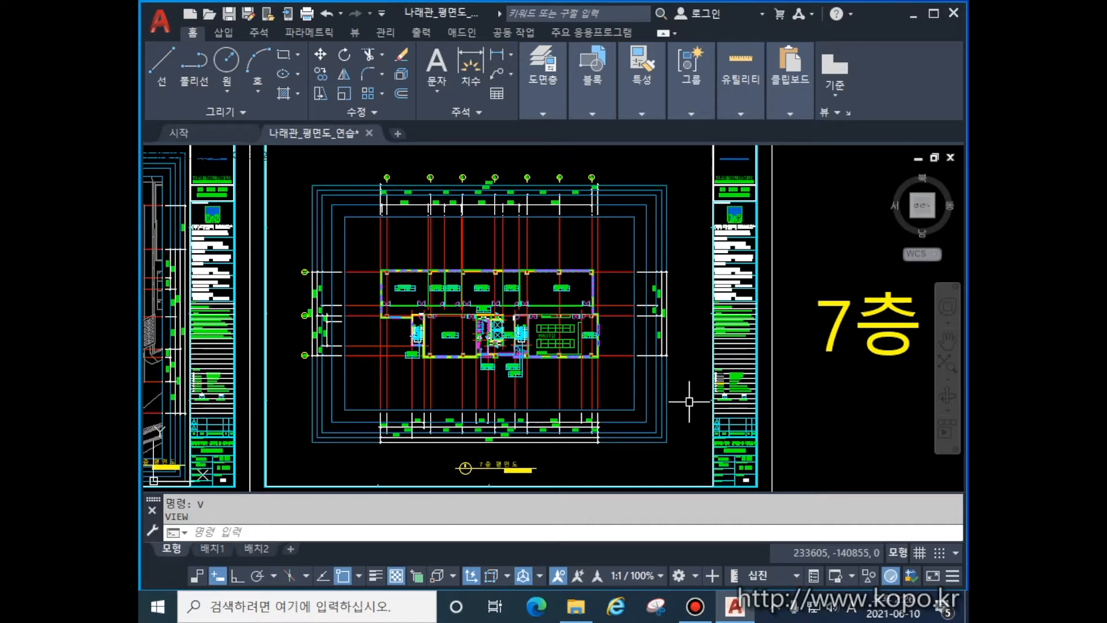
pyautogui.hotkey('ctrl', 'p')
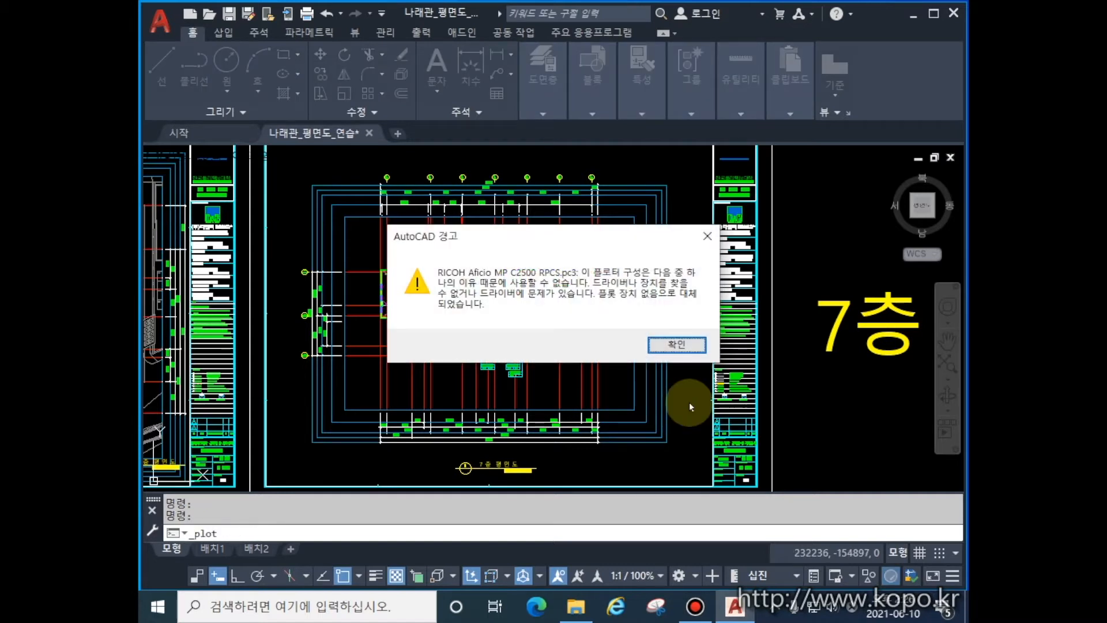
pyautogui.click(680, 341)
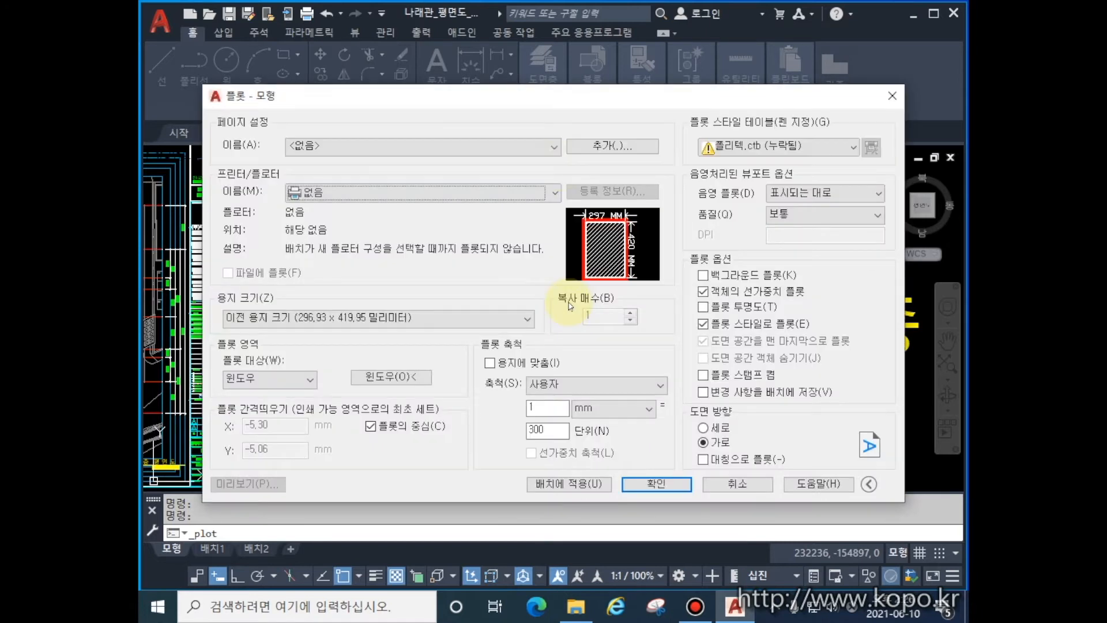
pyautogui.moveTo(559, 103); pyautogui.dragTo(563, 76)
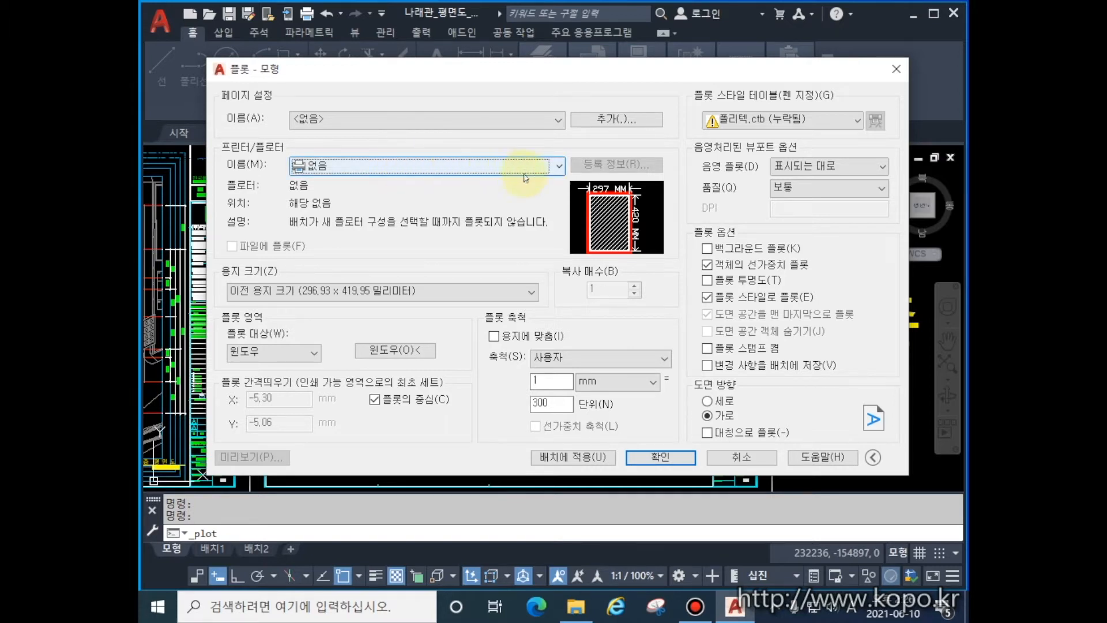
pyautogui.click(559, 168)
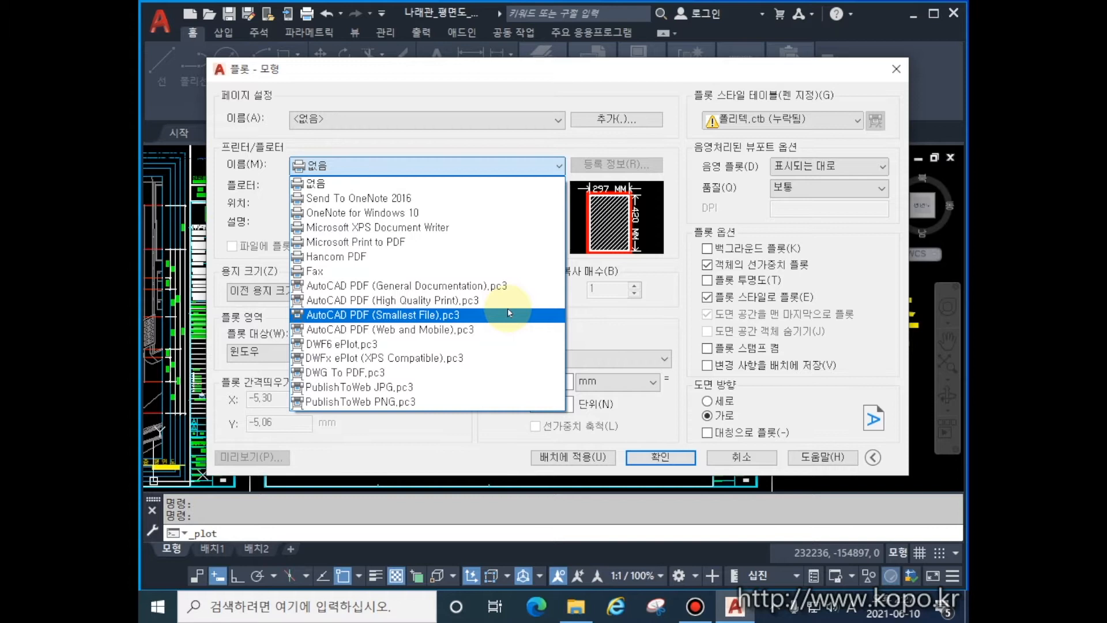
pyautogui.click(407, 376)
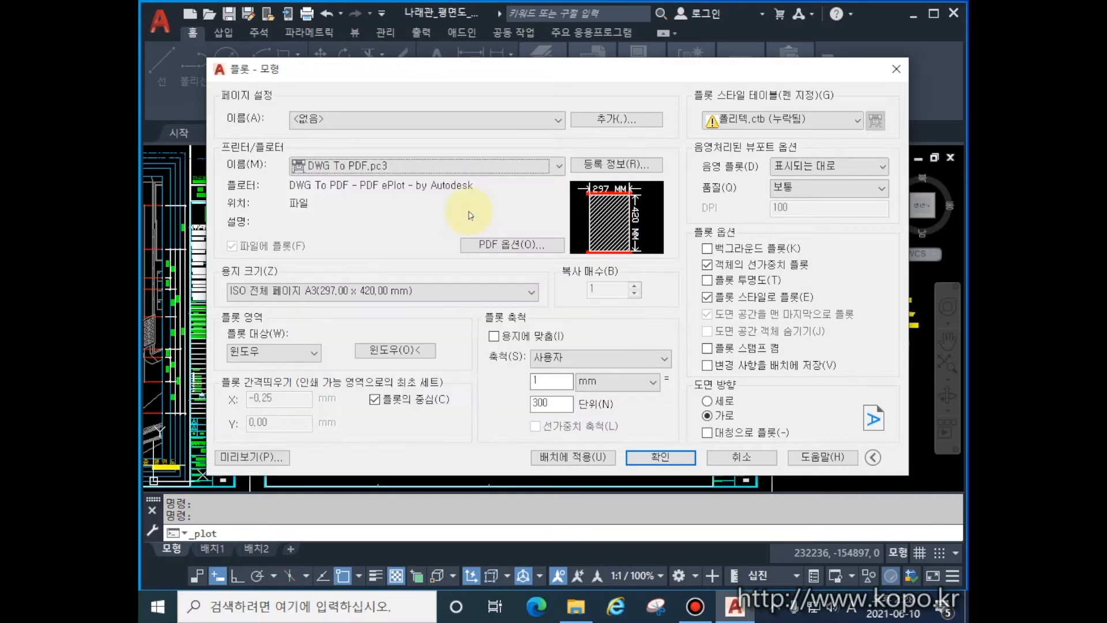
# Review the DWG To PDF plotter properties and its PDF options, keeping the capture of fonts used in the drawing enabled.
pyautogui.click(608, 164)
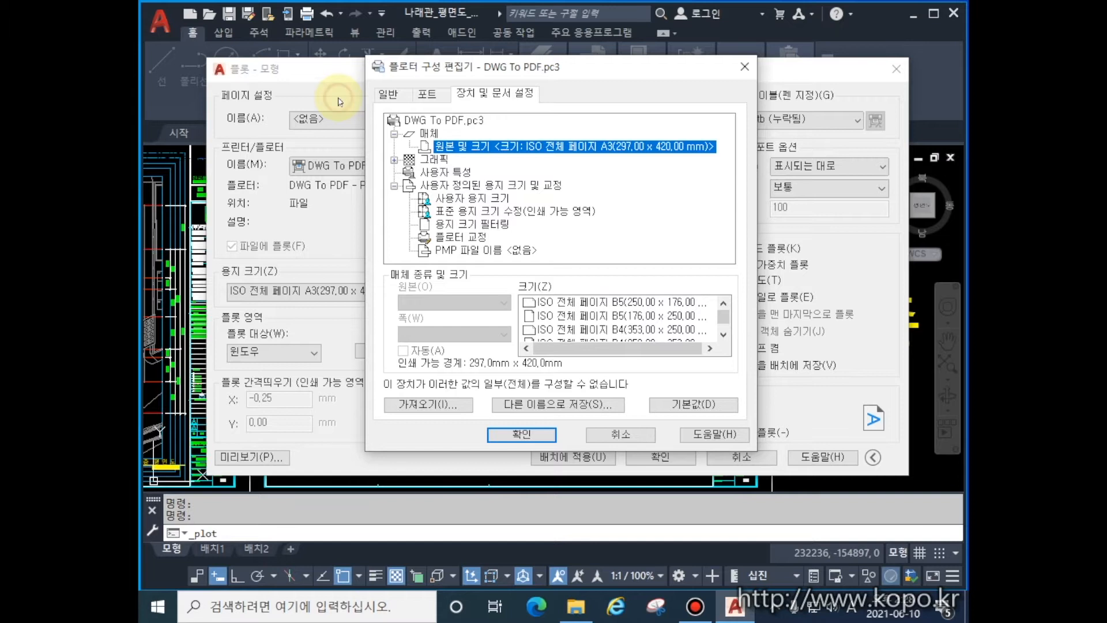
pyautogui.click(522, 433)
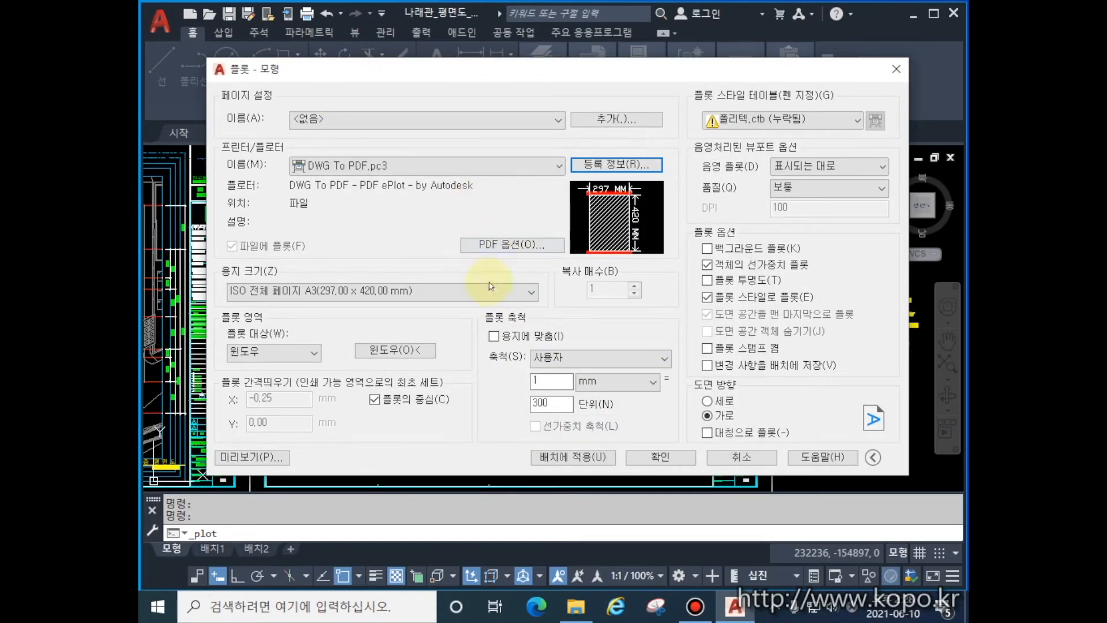
pyautogui.click(511, 249)
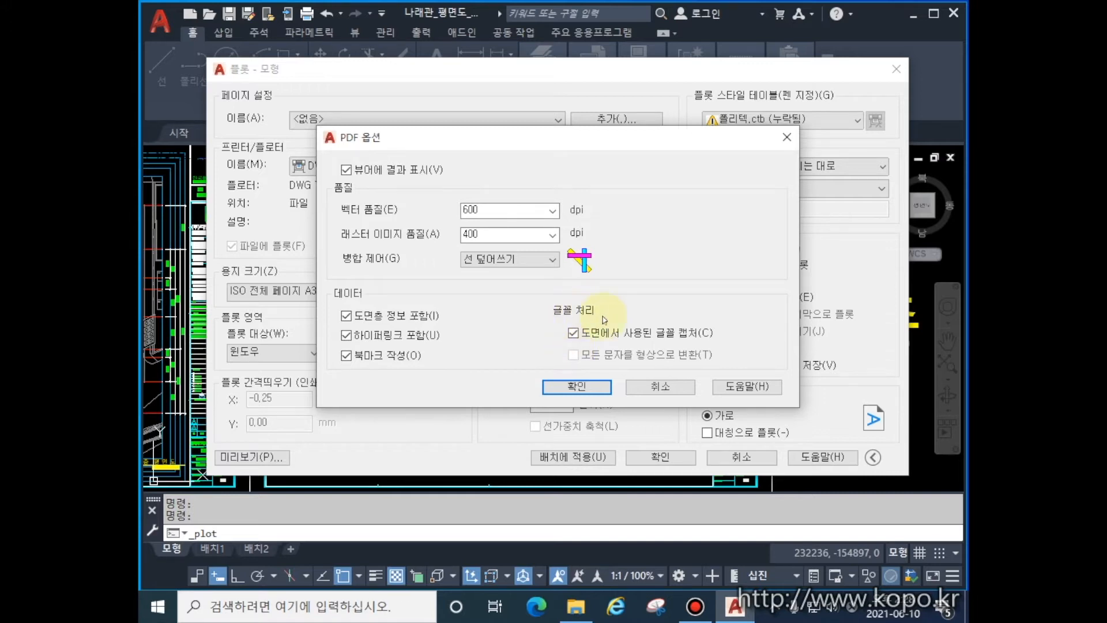
pyautogui.click(574, 335)
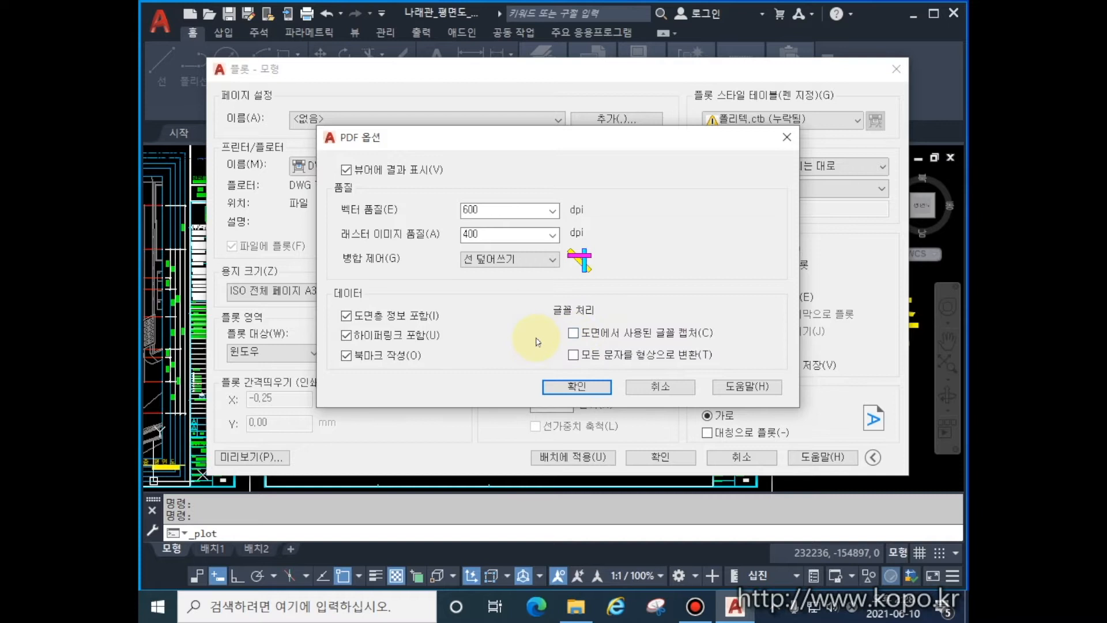
pyautogui.click(575, 340)
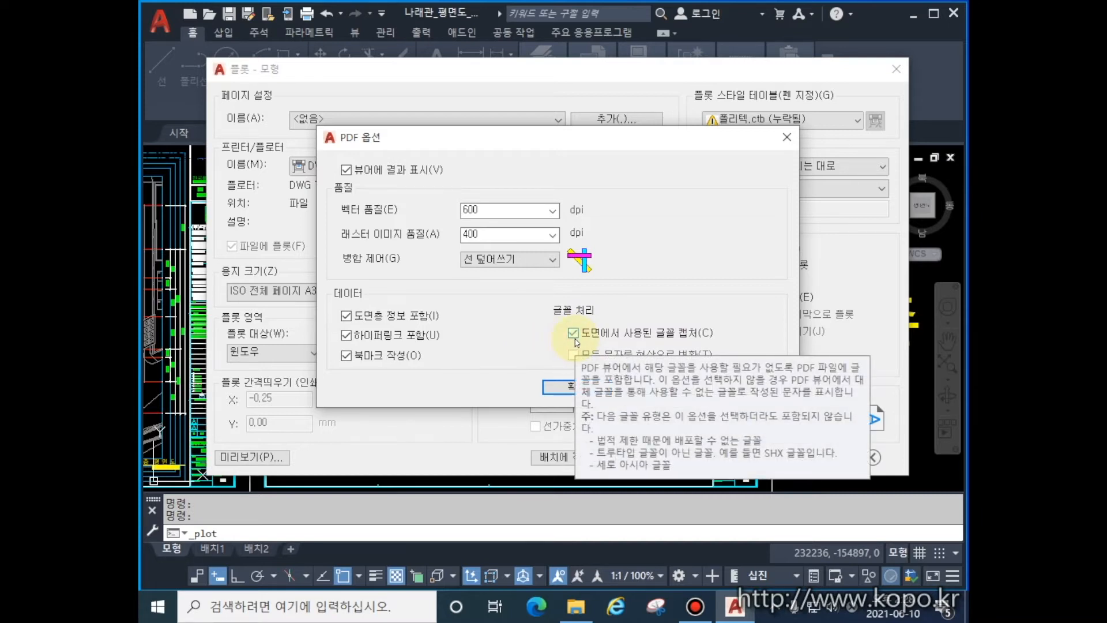
pyautogui.click(568, 384)
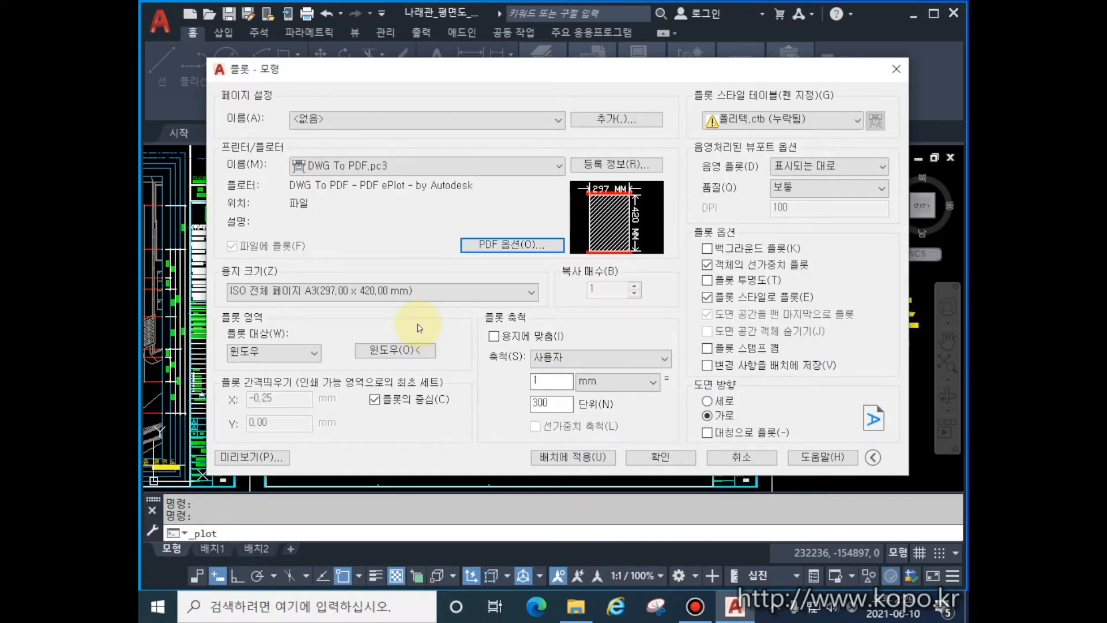
# Set the paper size to the landscape ISO 전체 페이지 A3 (420.00 x 297.00 mm).
pyautogui.click(466, 293)
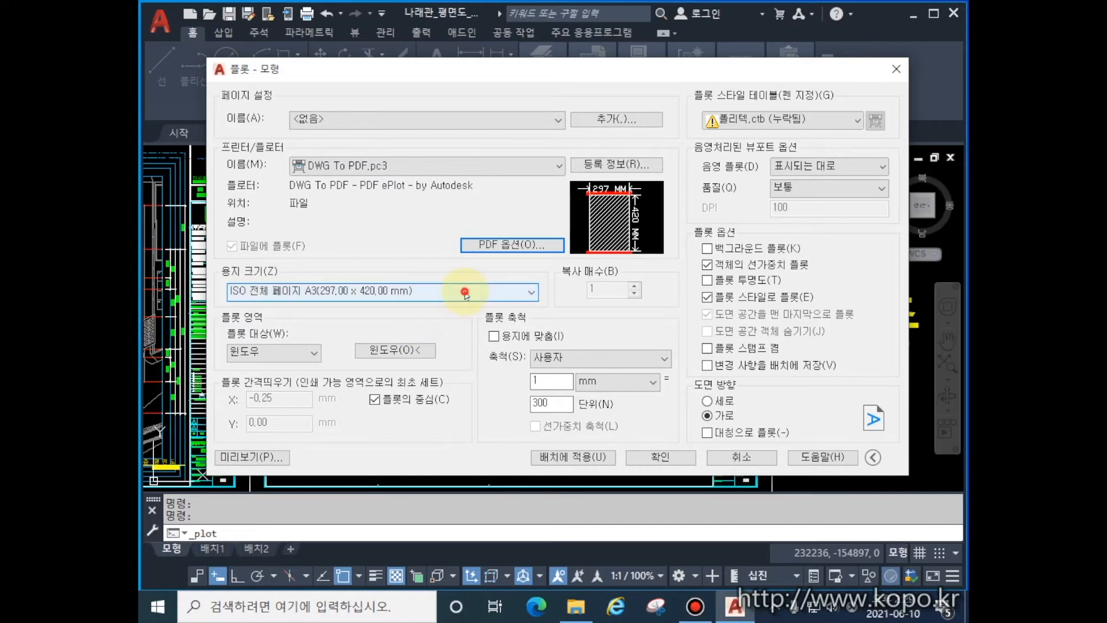
pyautogui.scroll(5, 528, 375)
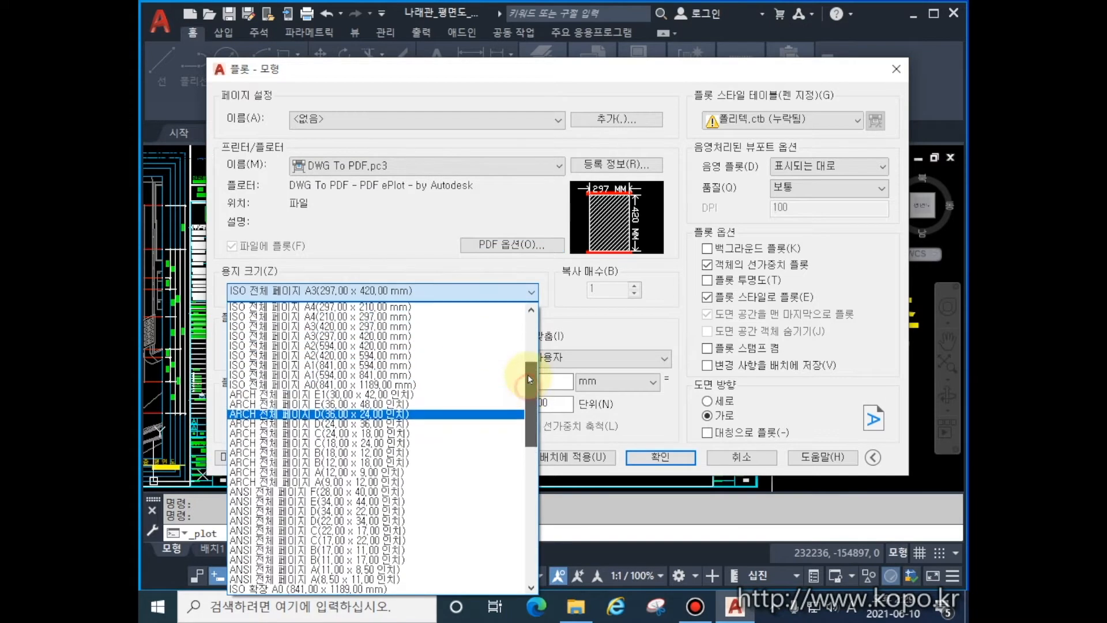
pyautogui.scroll(3, 529, 365)
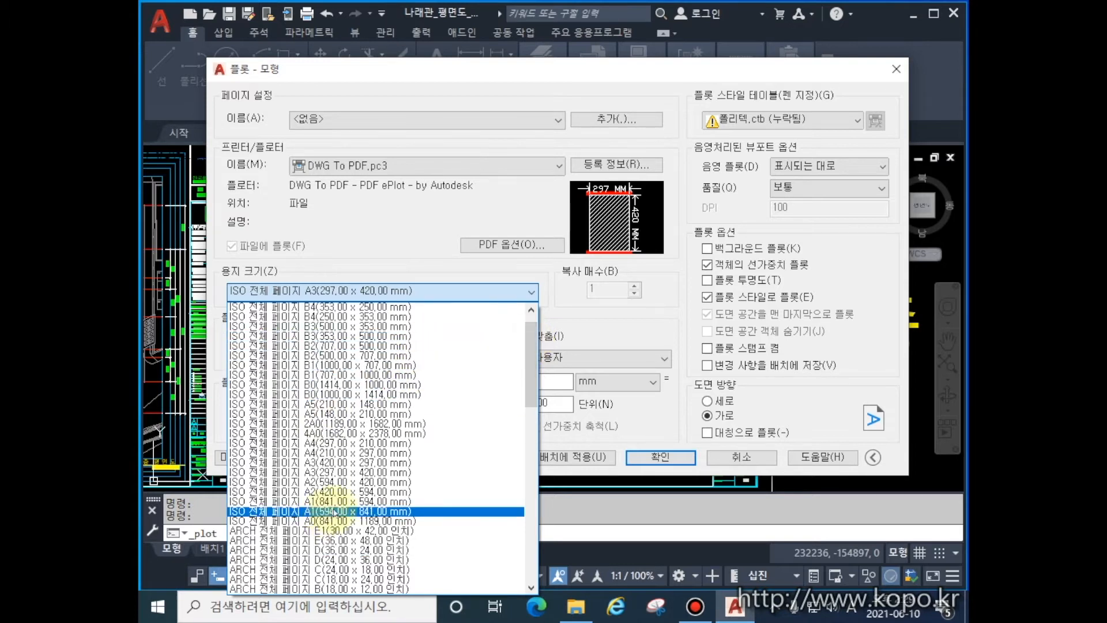
pyautogui.click(342, 463)
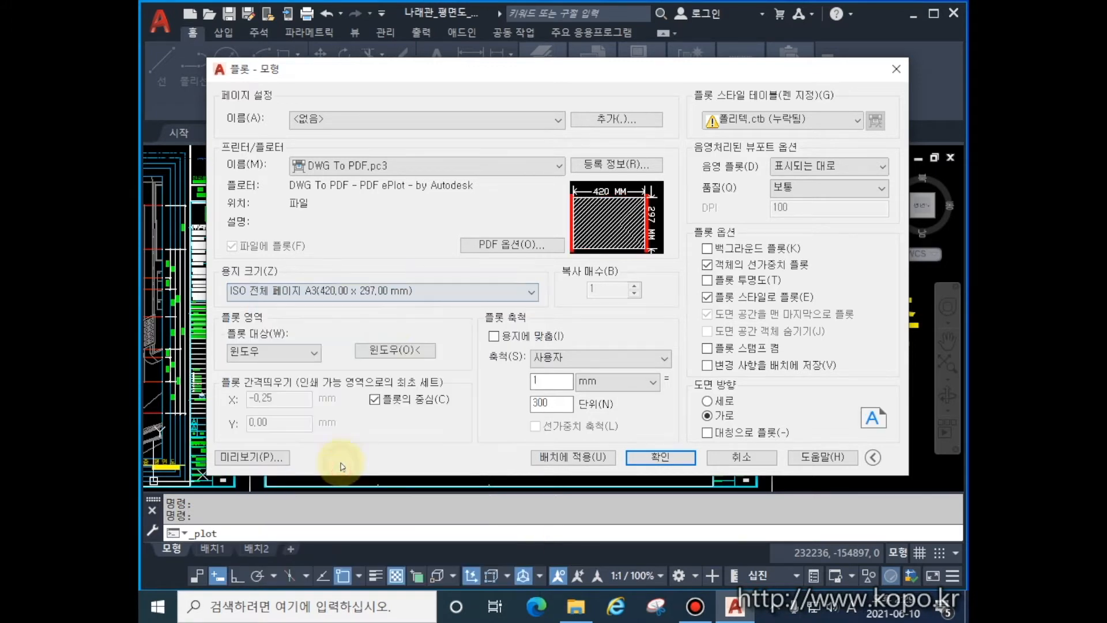
# Set the plot area to a named view and choose the 7층 view.
pyautogui.click(316, 357)
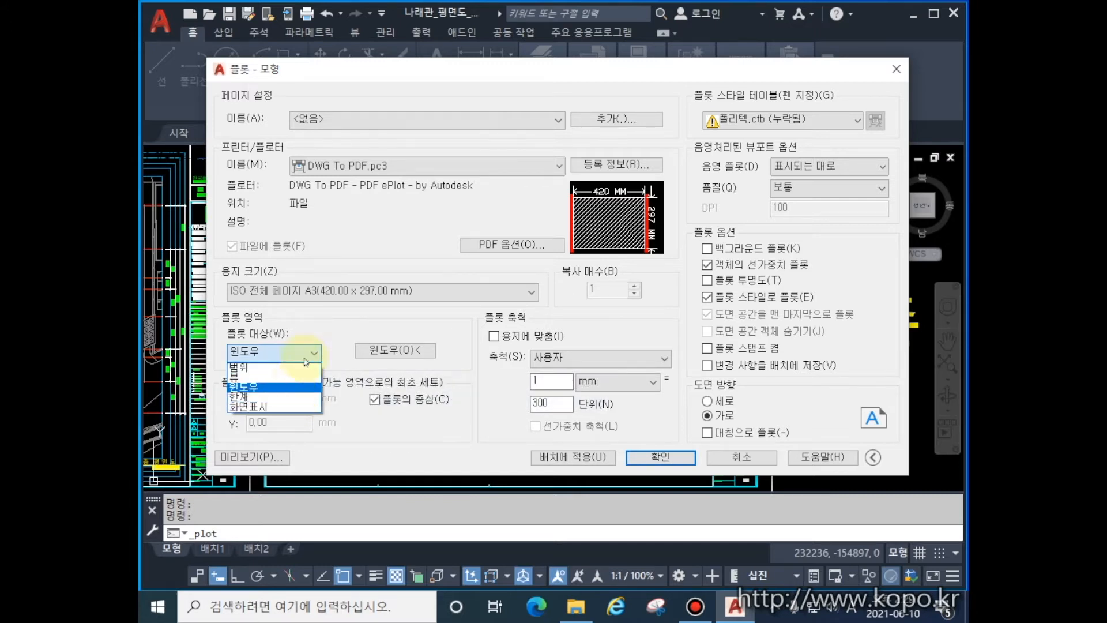
pyautogui.click(265, 376)
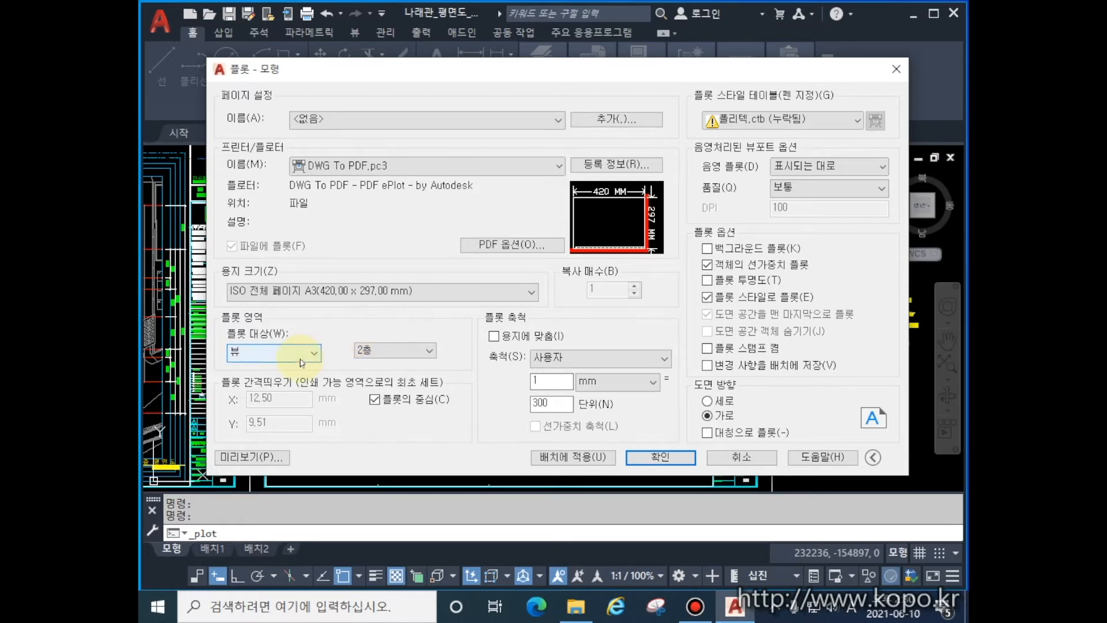
pyautogui.click(432, 350)
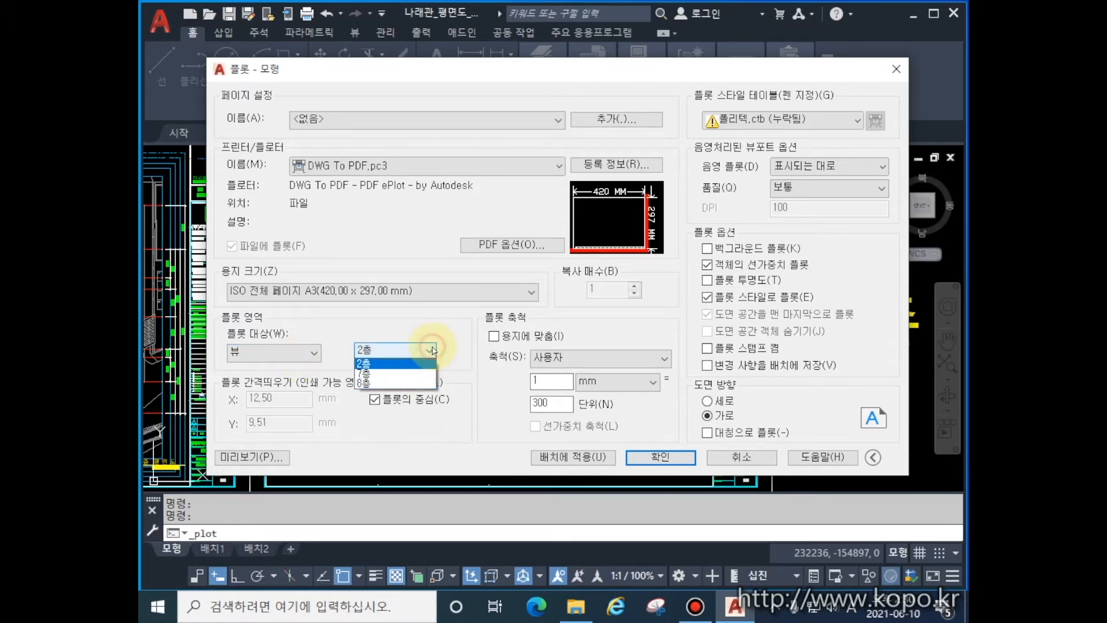
pyautogui.click(424, 375)
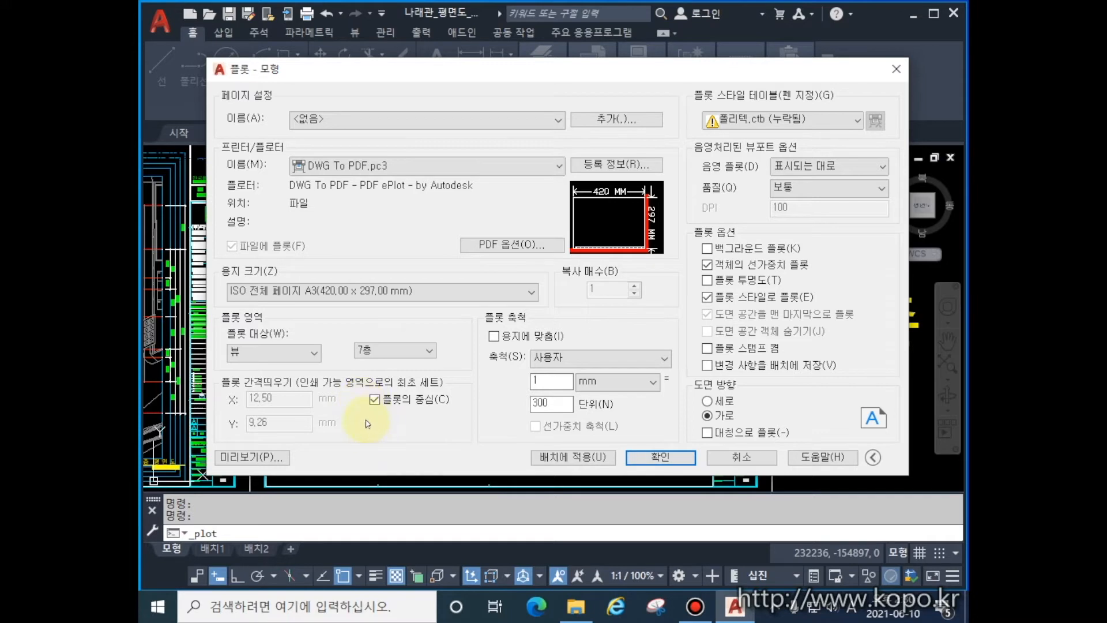
# Try fitting the plot to the paper, and return to a custom scale of 1 mm = 300 units.
pyautogui.click(495, 337)
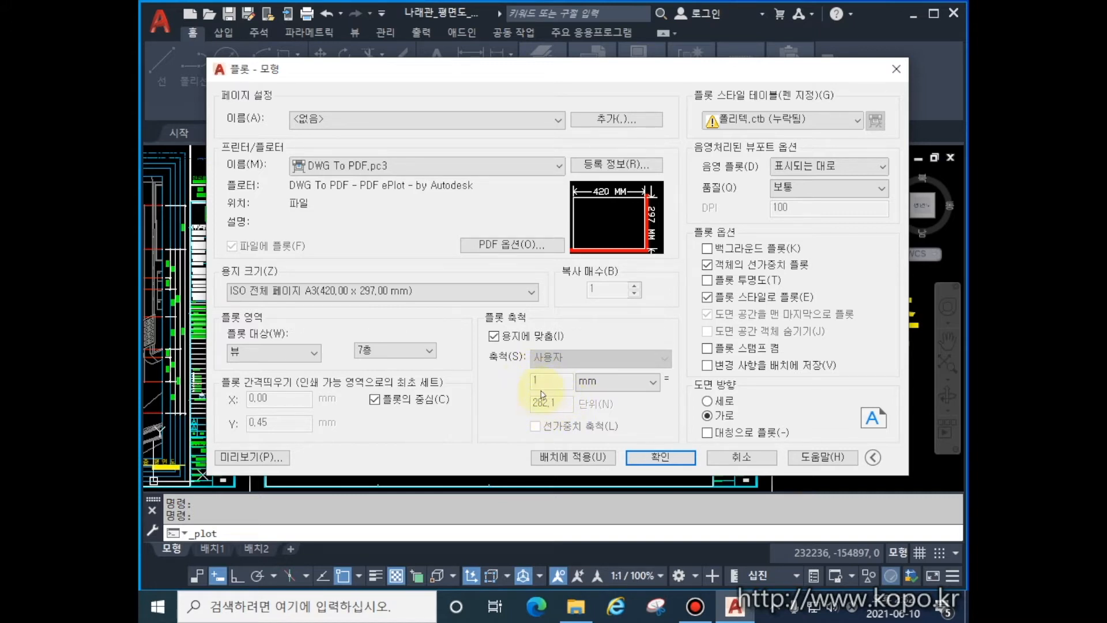
pyautogui.click(494, 336)
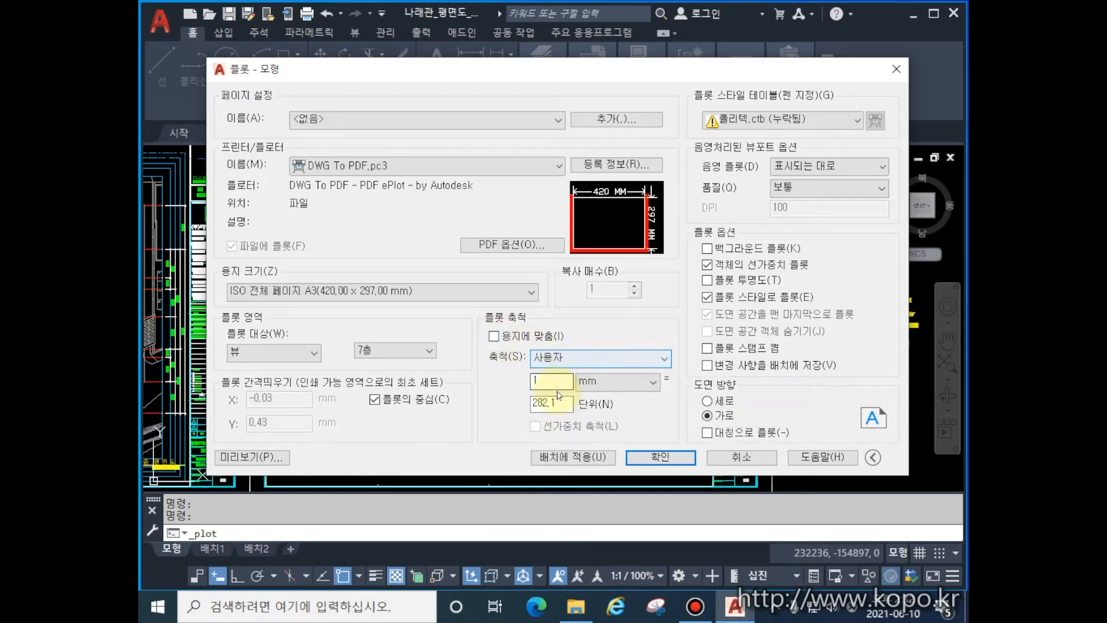
pyautogui.moveTo(568, 404); pyautogui.dragTo(534, 404)
pyautogui.write('300')
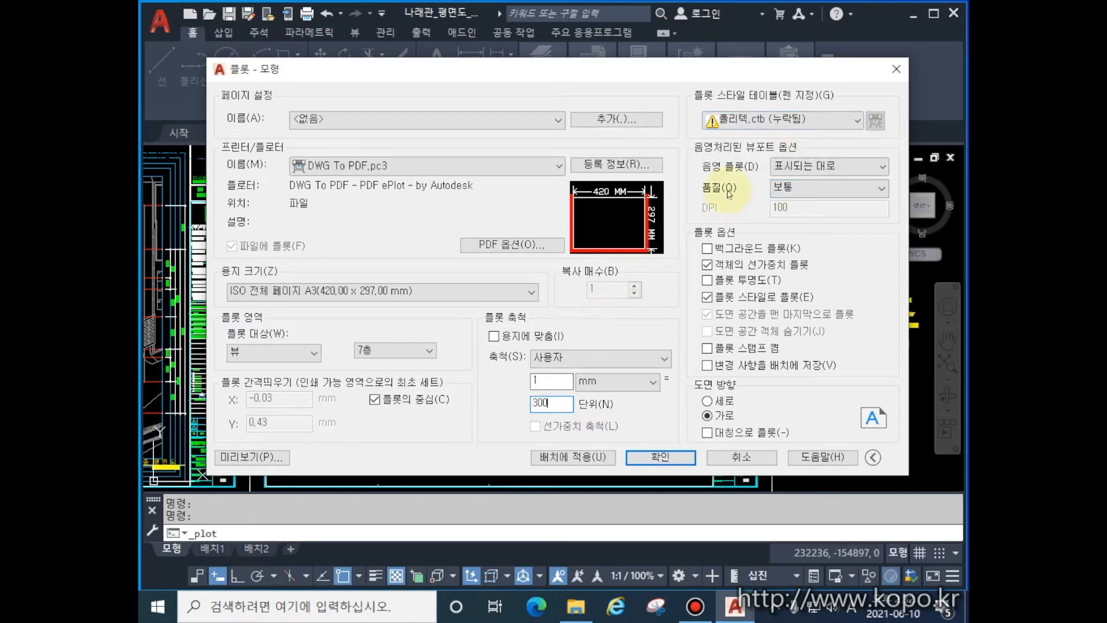
# Assign the monochrome.ctb plot style table and apply it to all tabs.
pyautogui.click(780, 120)
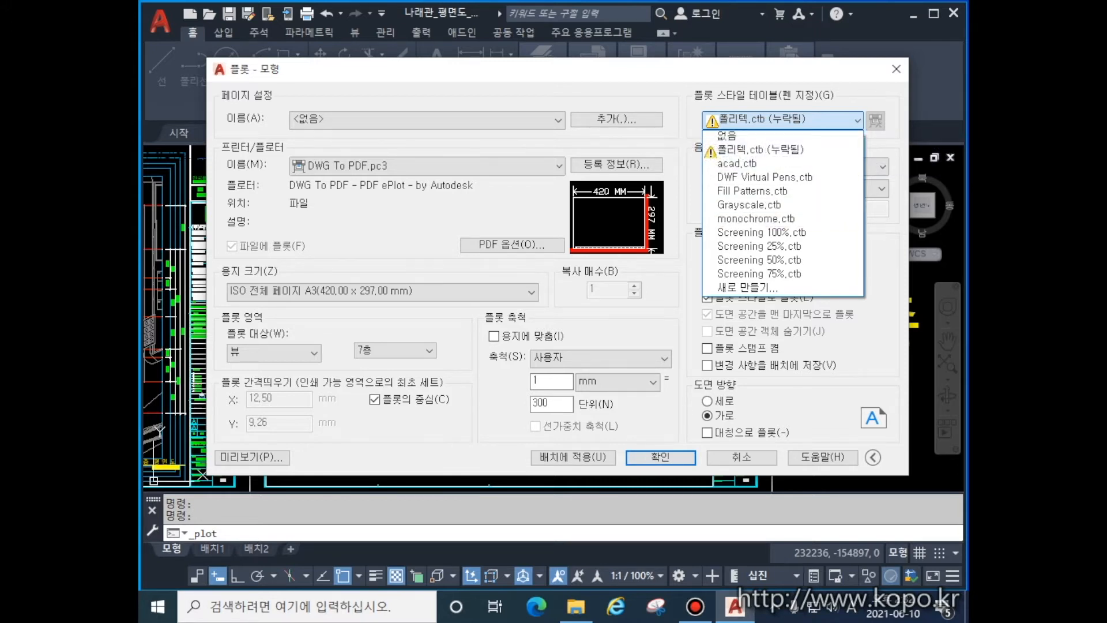
pyautogui.click(789, 218)
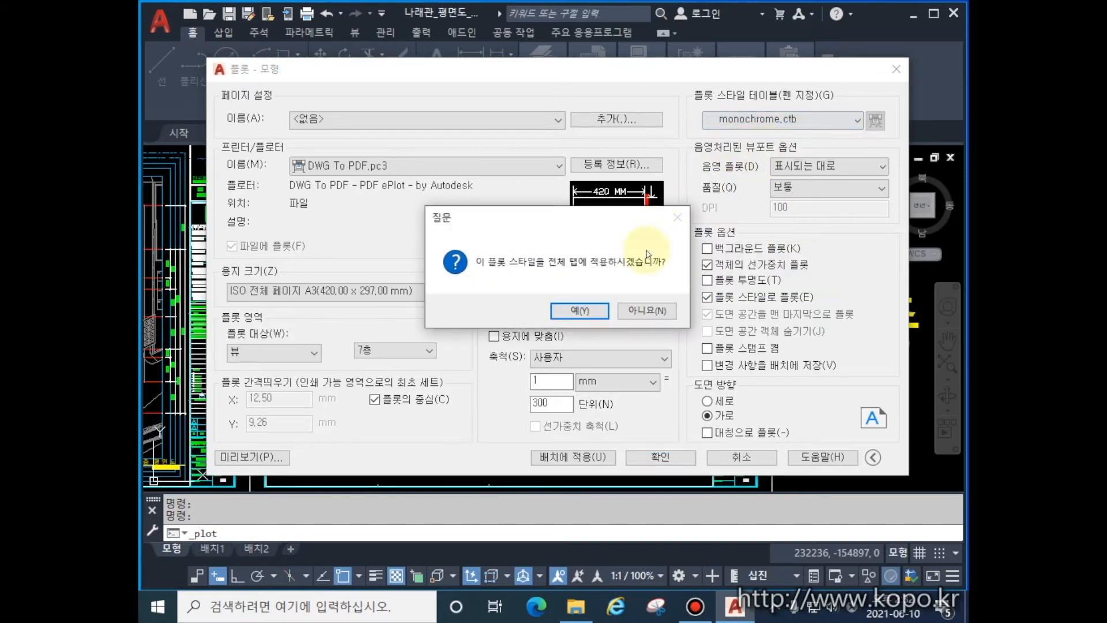
pyautogui.click(599, 309)
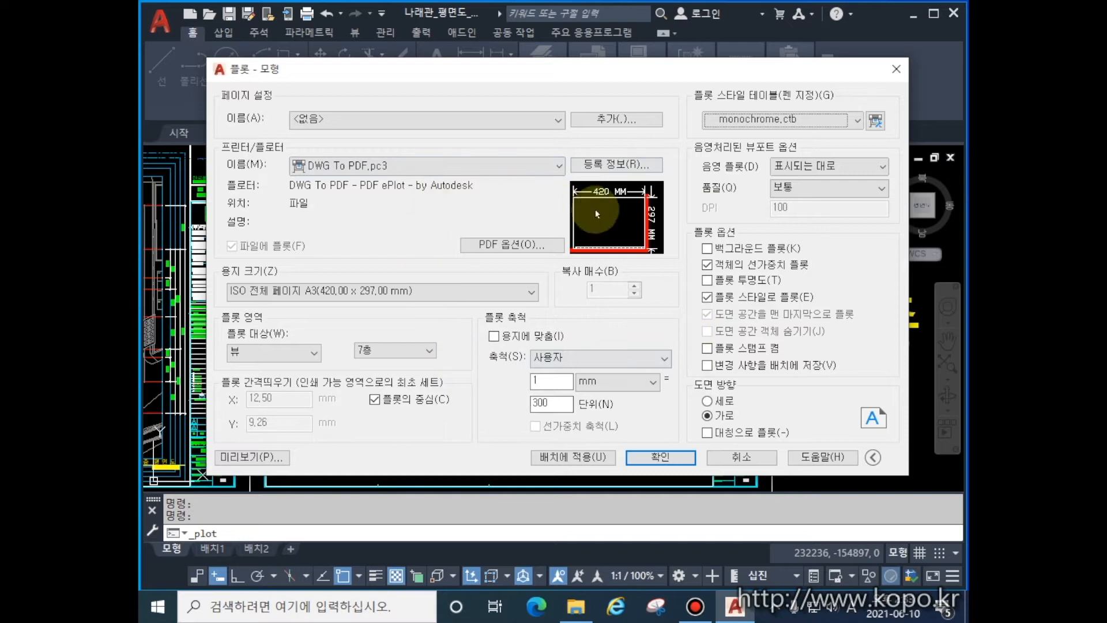
# Save the plot settings to the layout and preview the seventh-floor plot.
pyautogui.click(582, 459)
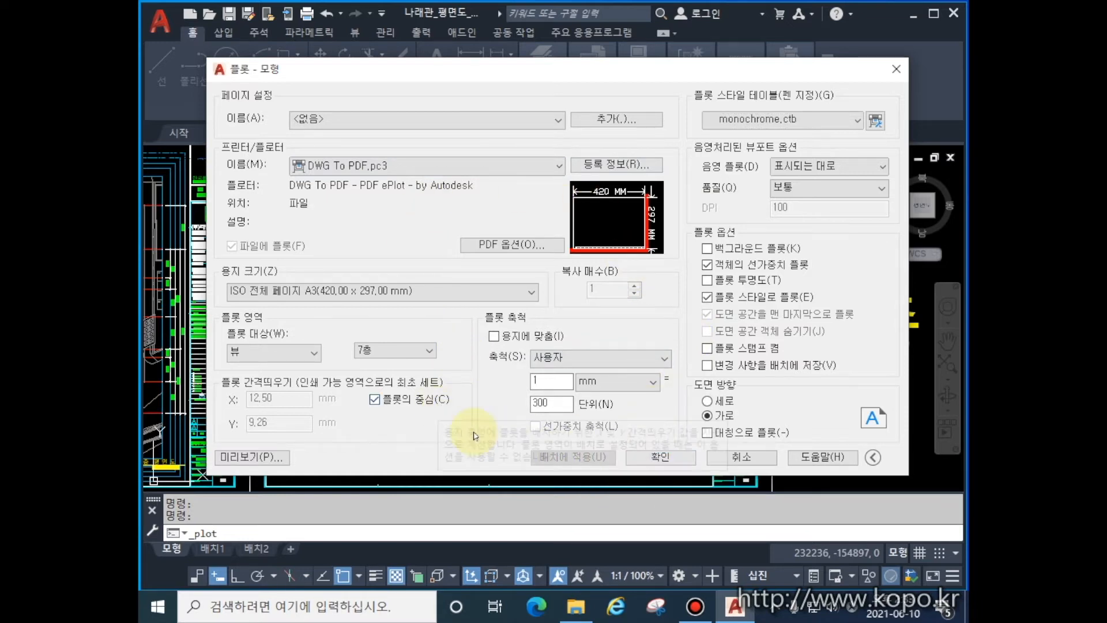
pyautogui.click(252, 458)
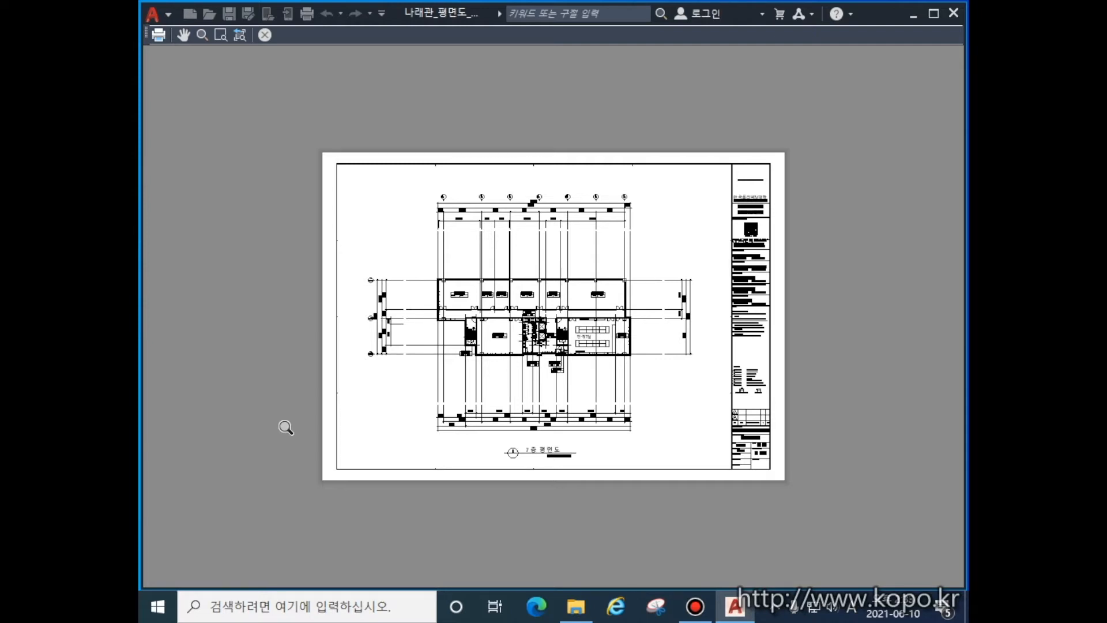
pyautogui.press('Escape')
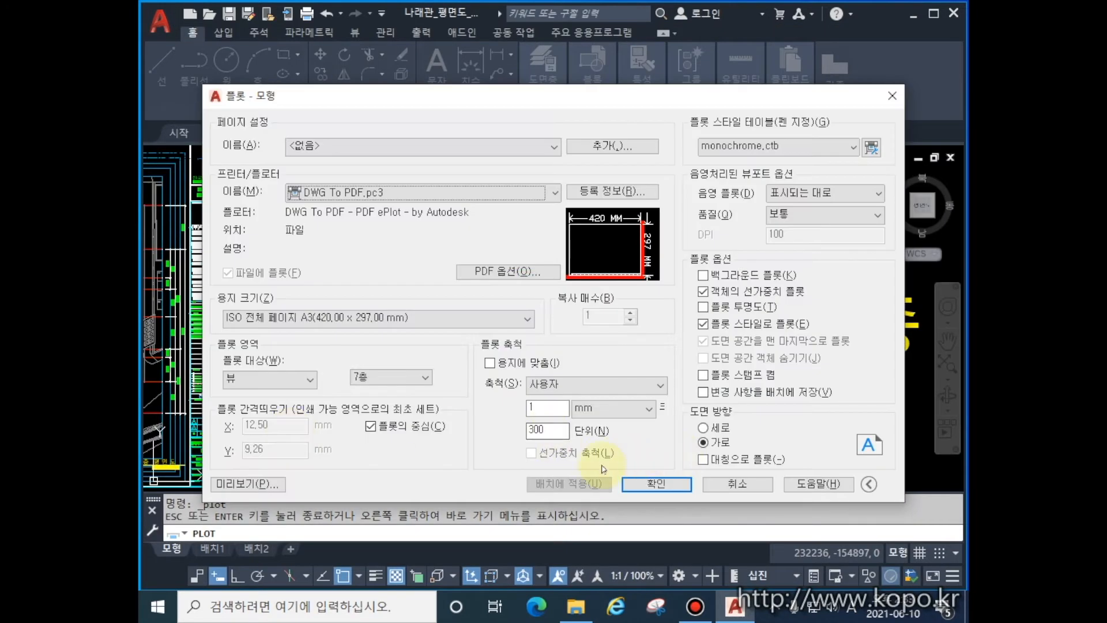
# Plot the seventh-floor view to a PDF named 나래관_평면도_연습-7층.pdf in the 문서 folder.
pyautogui.click(655, 484)
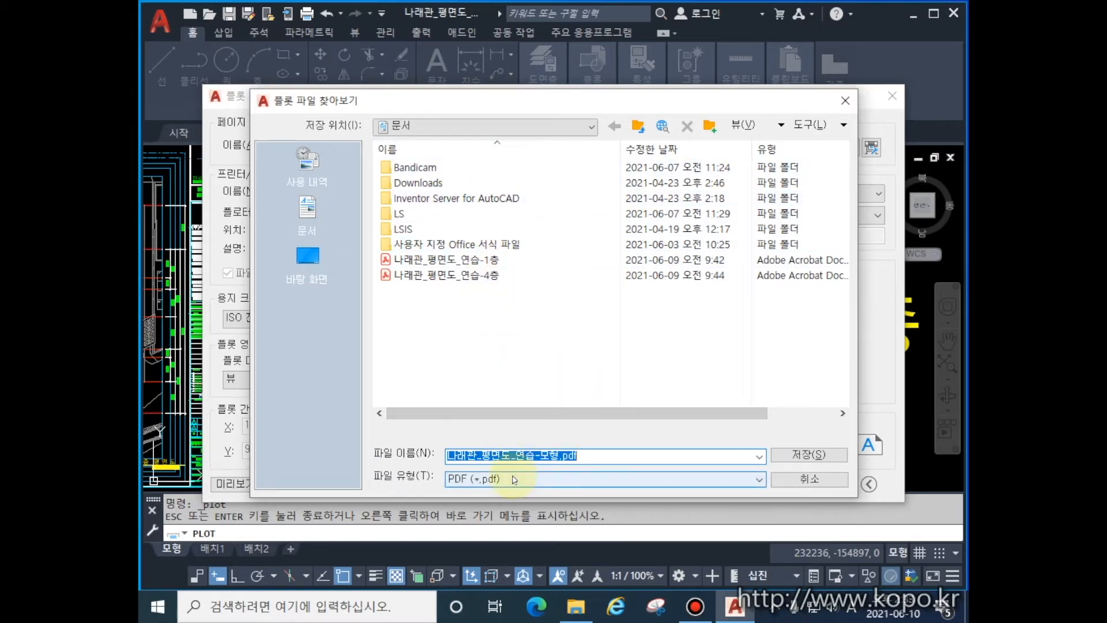
pyautogui.click(557, 456)
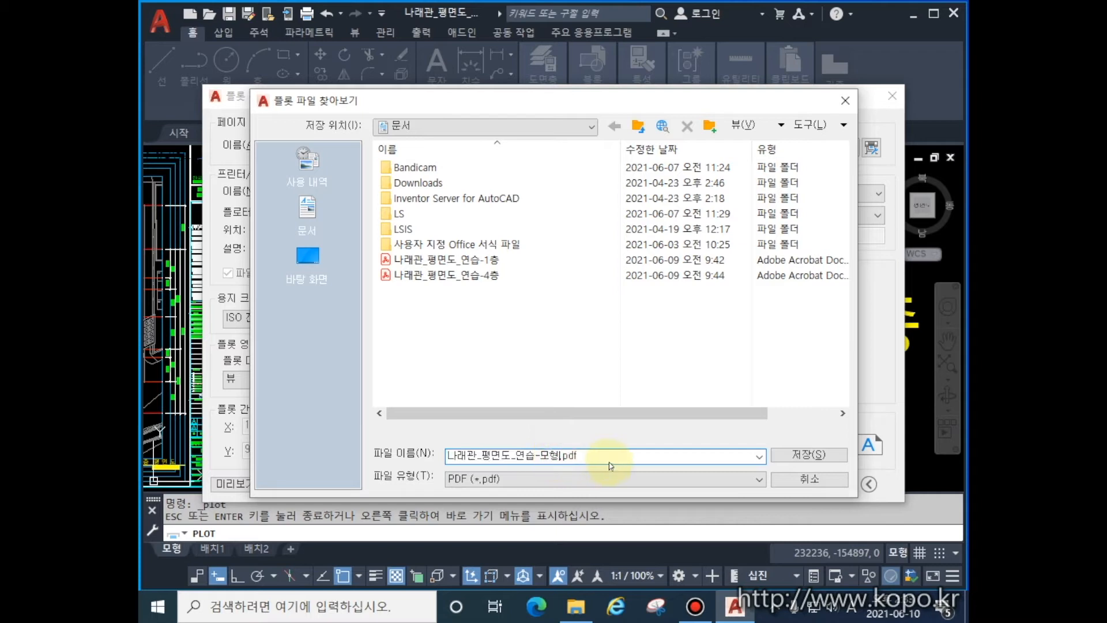
pyautogui.press('BackSpace')
pyautogui.press('BackSpace')
pyautogui.write('7cm')
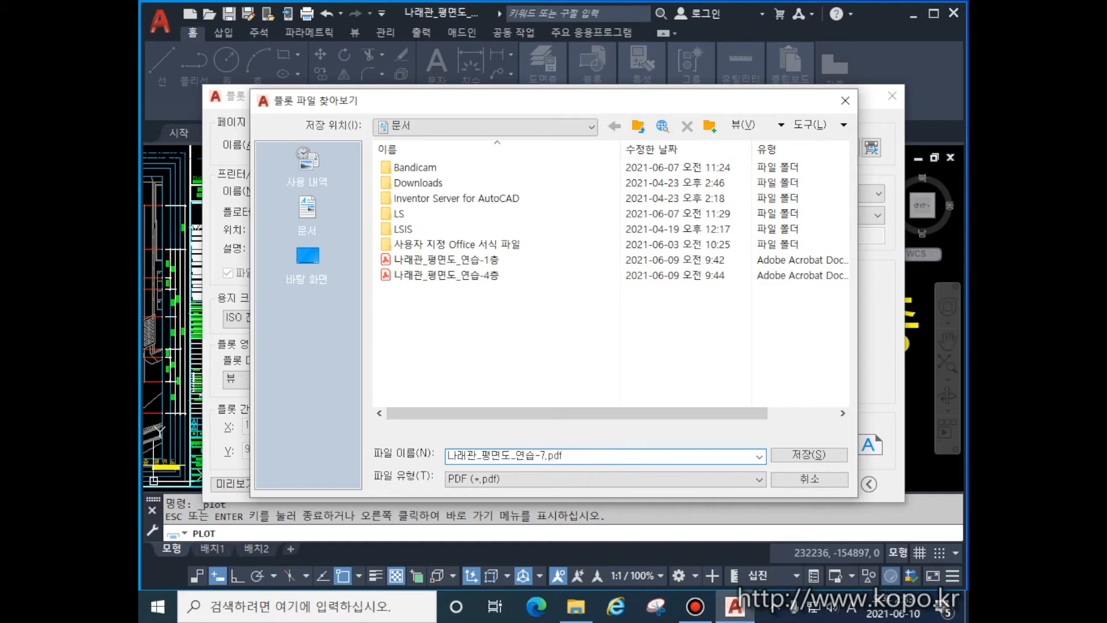
pyautogui.press('BackSpace')
pyautogui.press('BackSpace')
pyautogui.write('층')
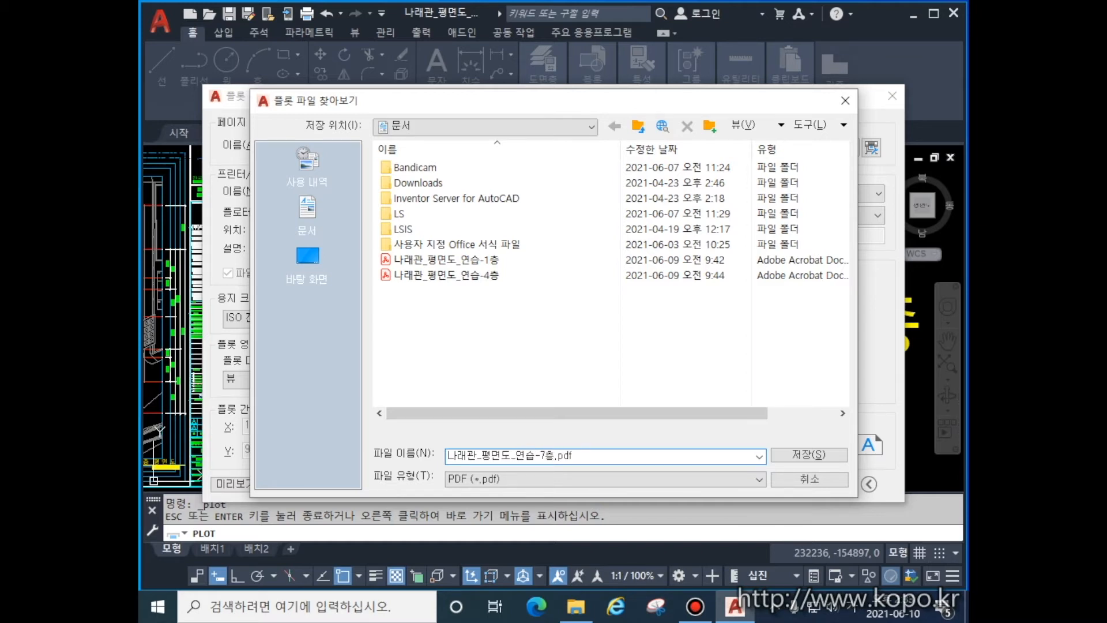
pyautogui.click(809, 455)
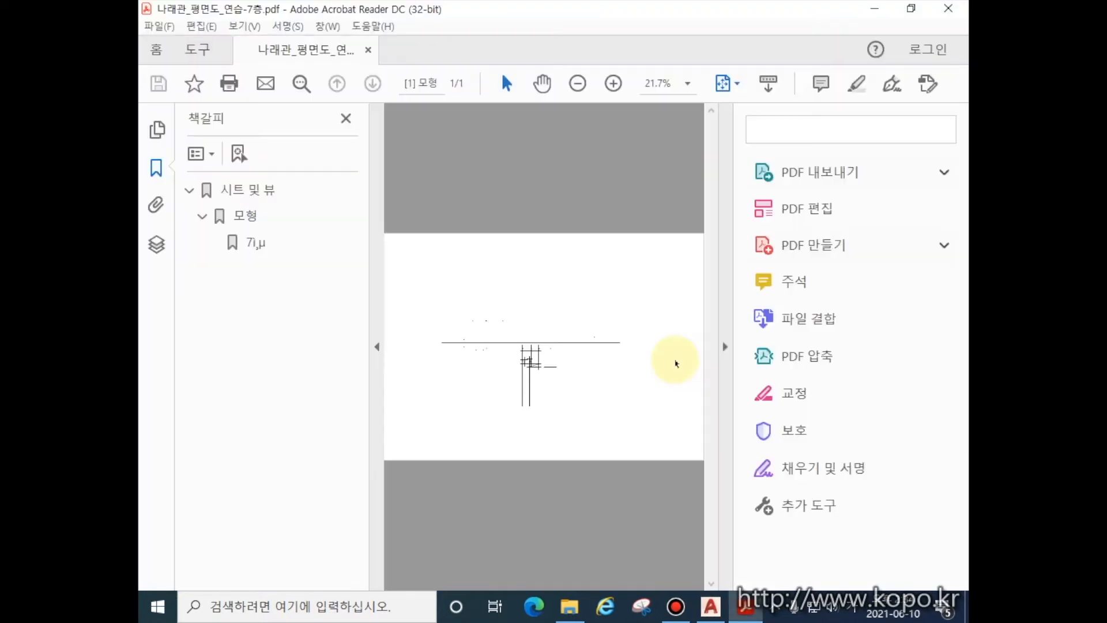
# Examine the plotted seventh-floor PDF with its side panes hidden, and close it.
pyautogui.click(725, 347)
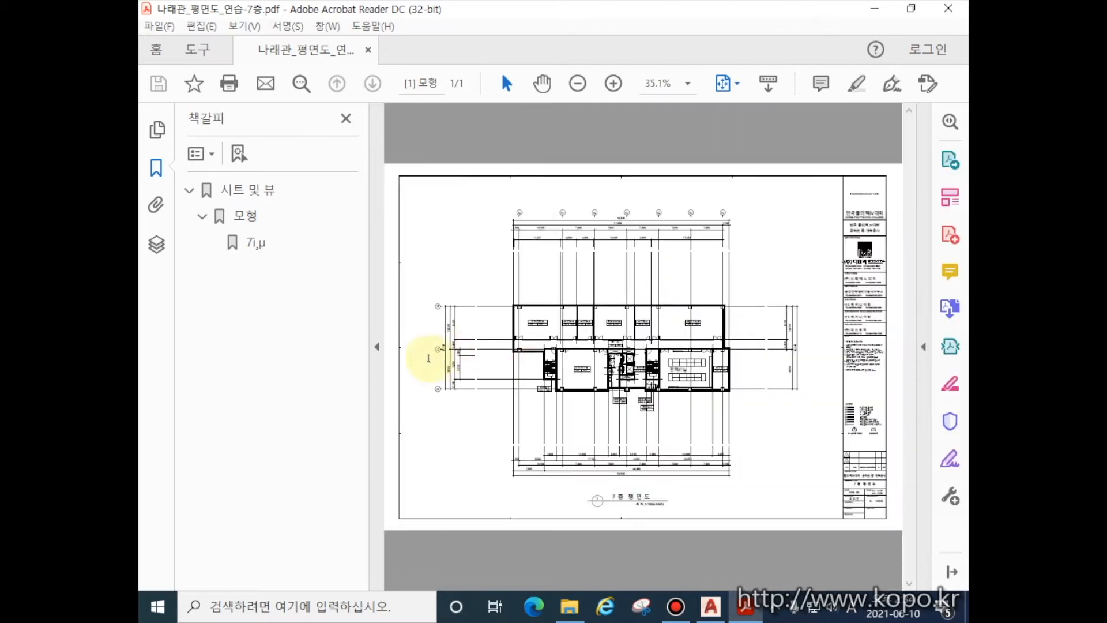
pyautogui.click(377, 347)
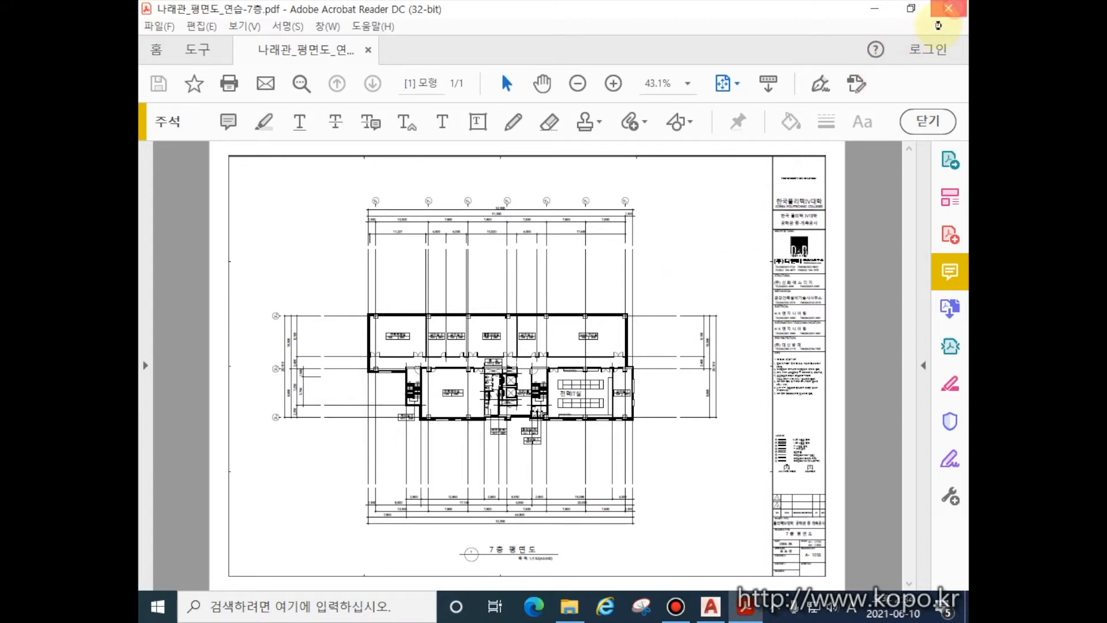
pyautogui.click(948, 8)
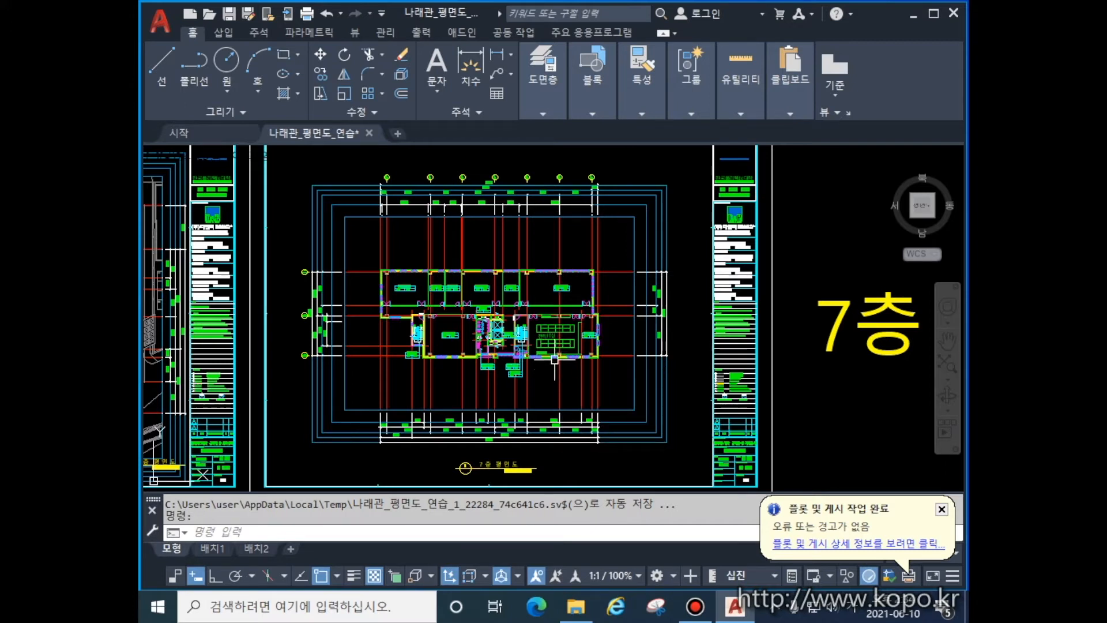
# Start a new plot and set its area to a window around 전력IT실 and 교수실-1 on the seventh floor.
pyautogui.scroll(4, 549, 377)
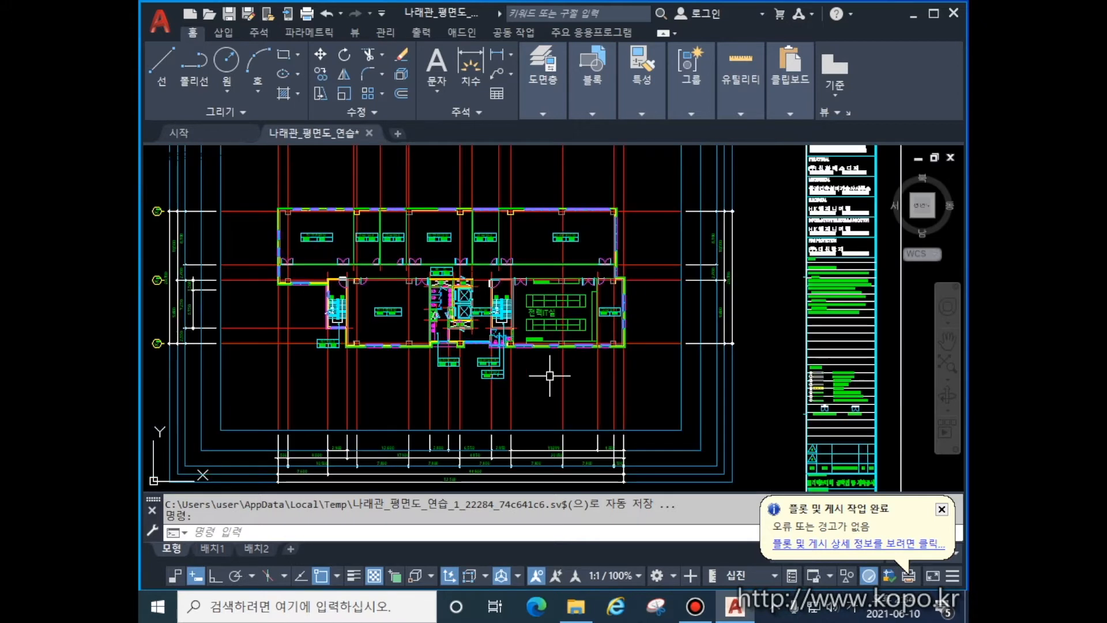
pyautogui.scroll(2, 551, 374)
pyautogui.scroll(3, 508, 383)
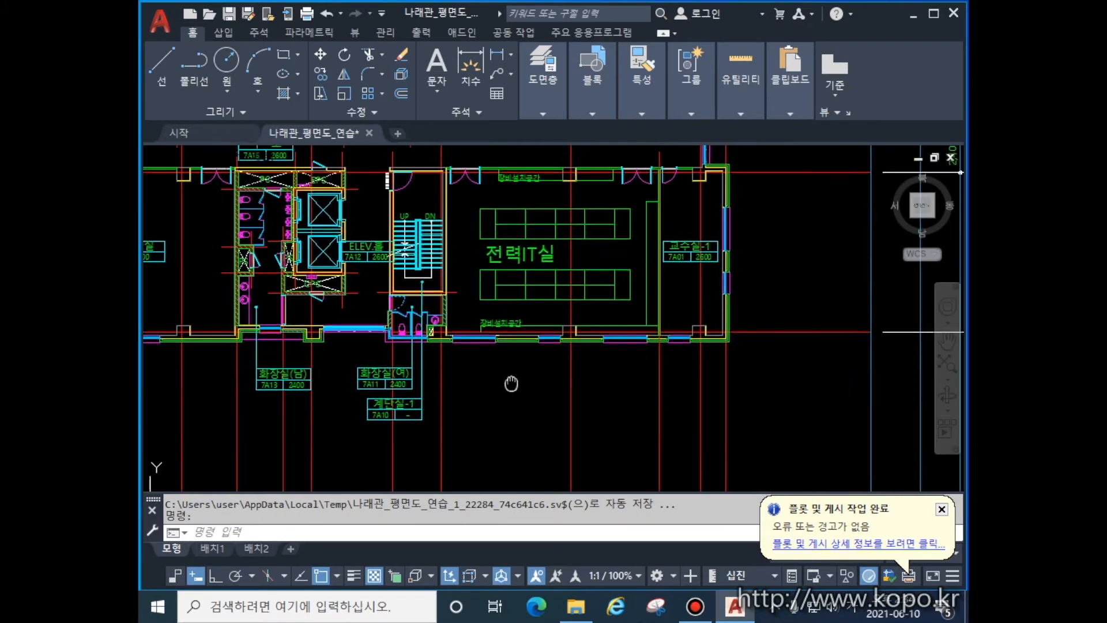
pyautogui.hotkey('ctrl', 'p')
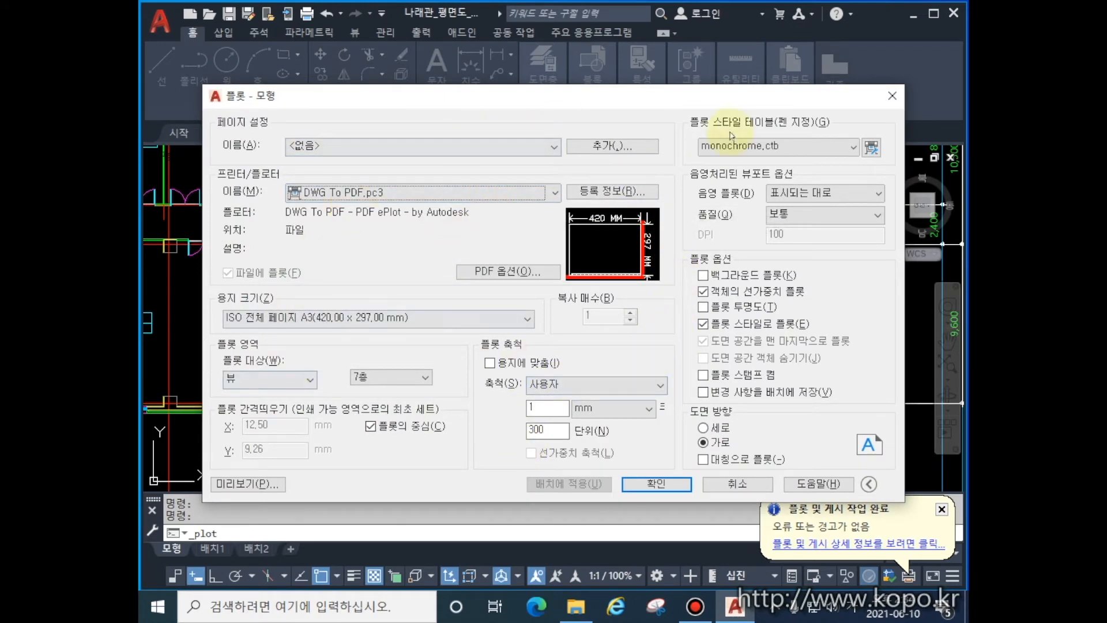
pyautogui.click(311, 384)
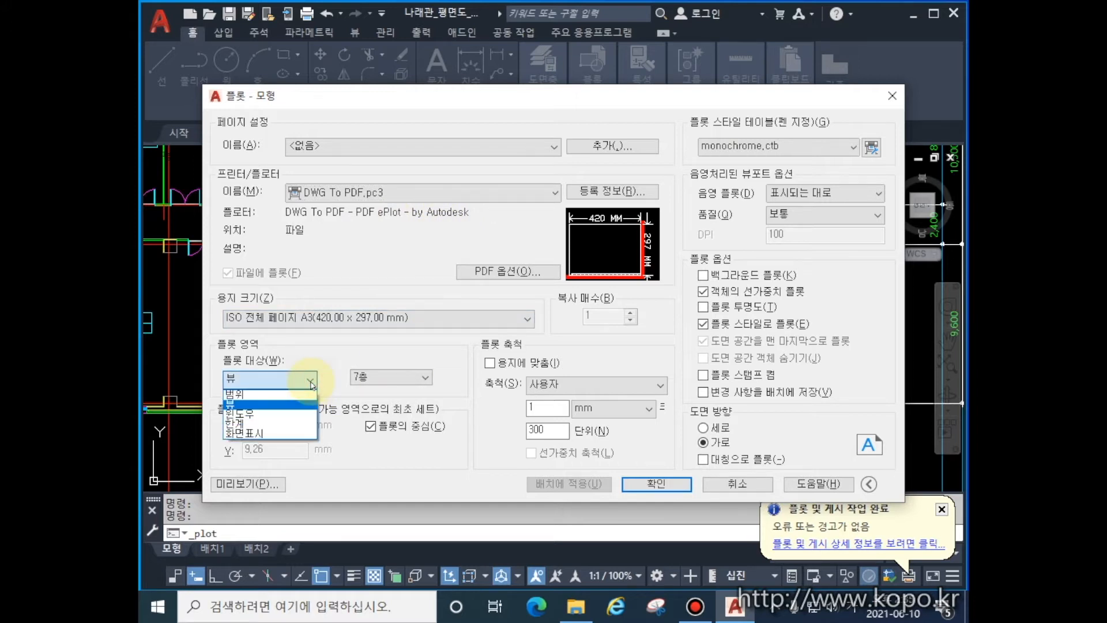
pyautogui.click(290, 414)
pyautogui.click(385, 376)
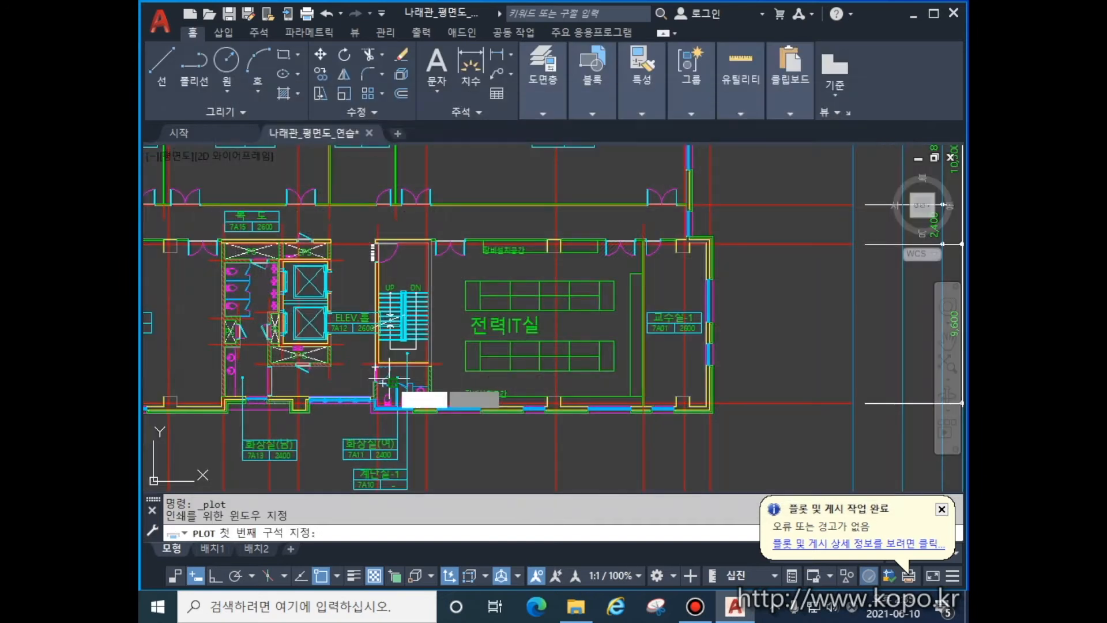
pyautogui.click(427, 411)
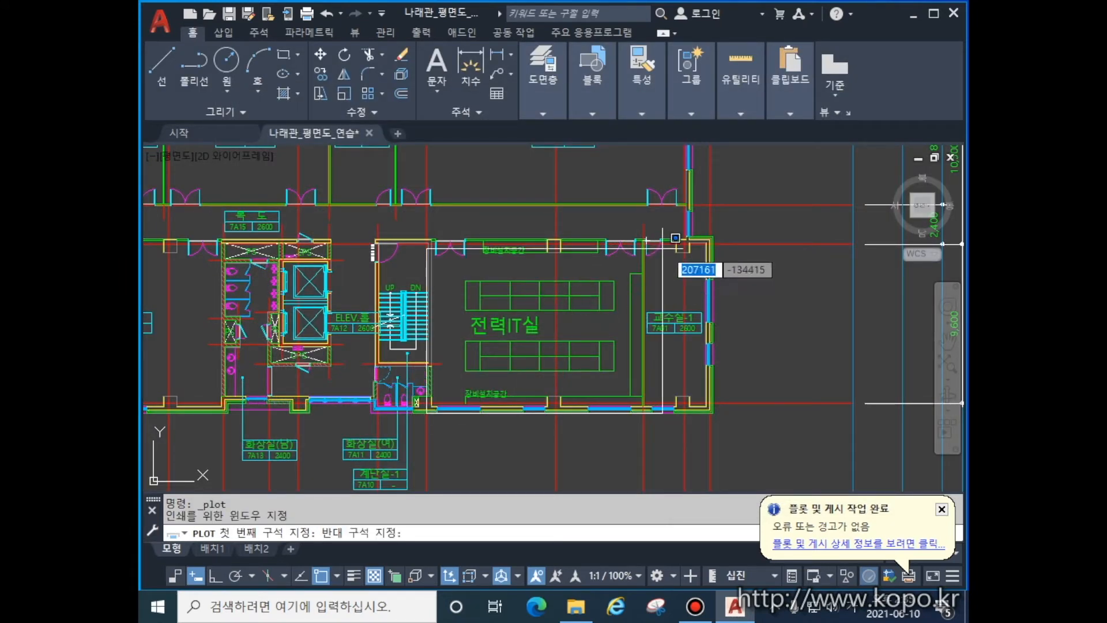
pyautogui.click(709, 235)
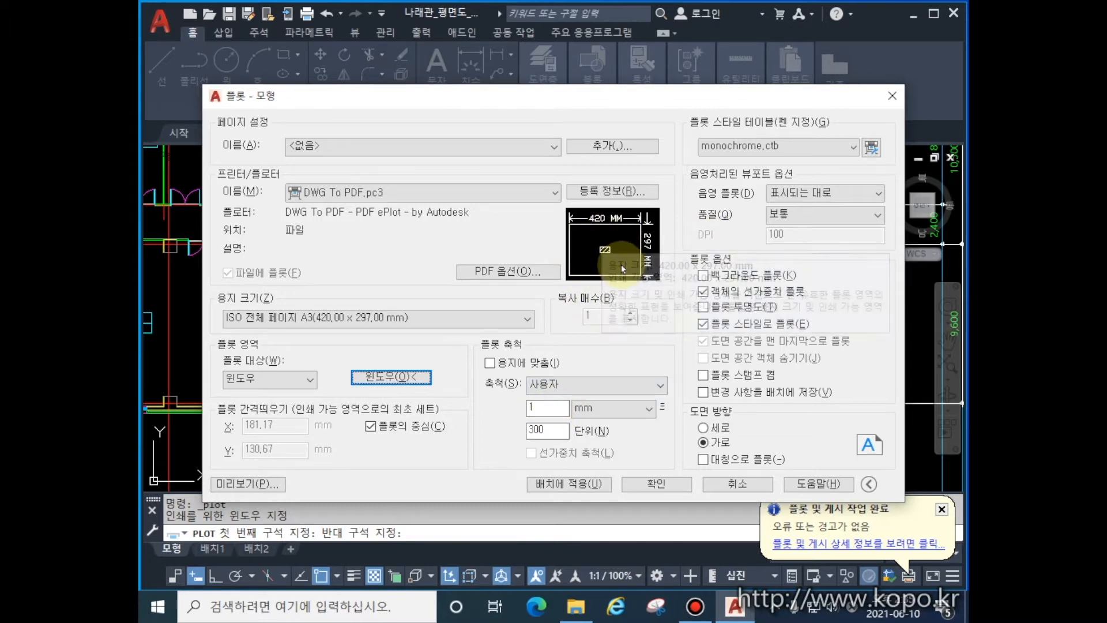
# Set the plot scale of the windowed area to 1:40 and preview the result.
pyautogui.moveTo(621, 260)
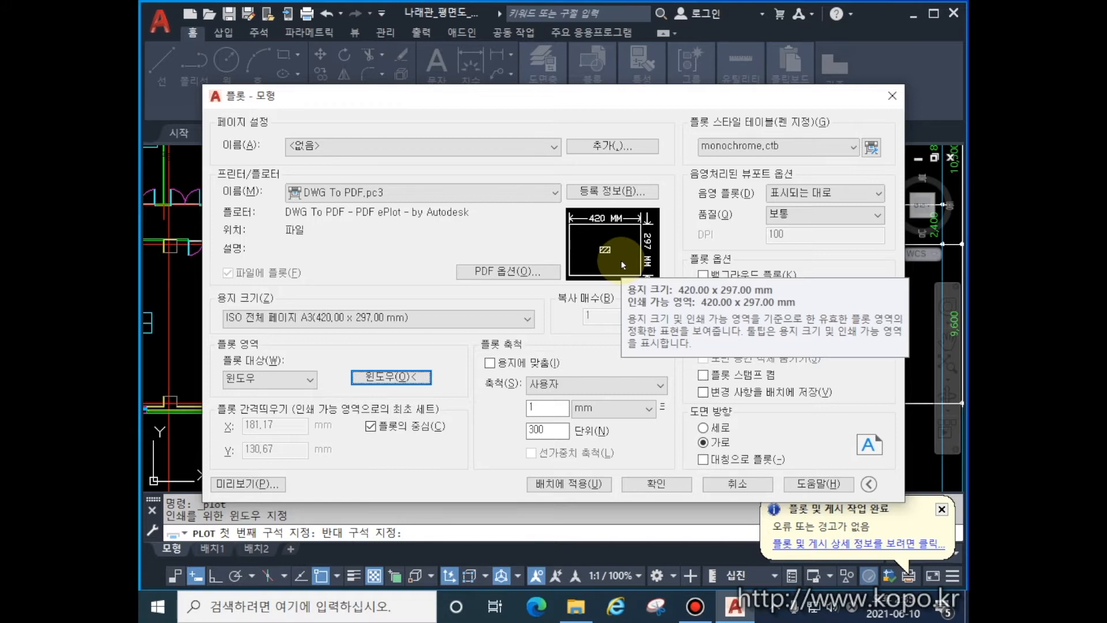
pyautogui.click(589, 384)
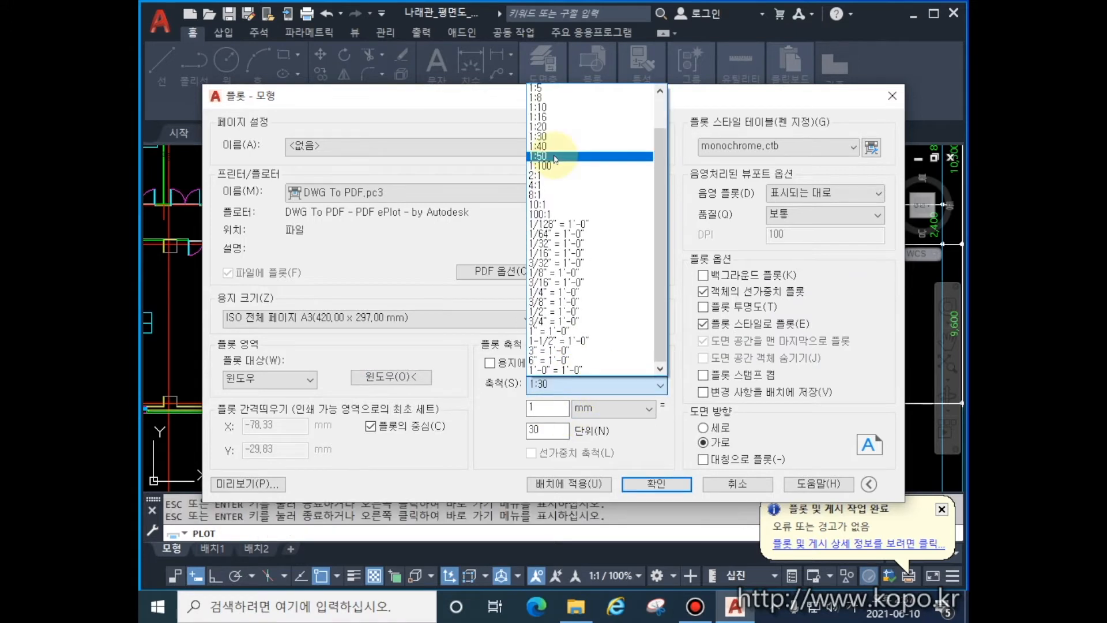
pyautogui.click(552, 146)
pyautogui.click(247, 484)
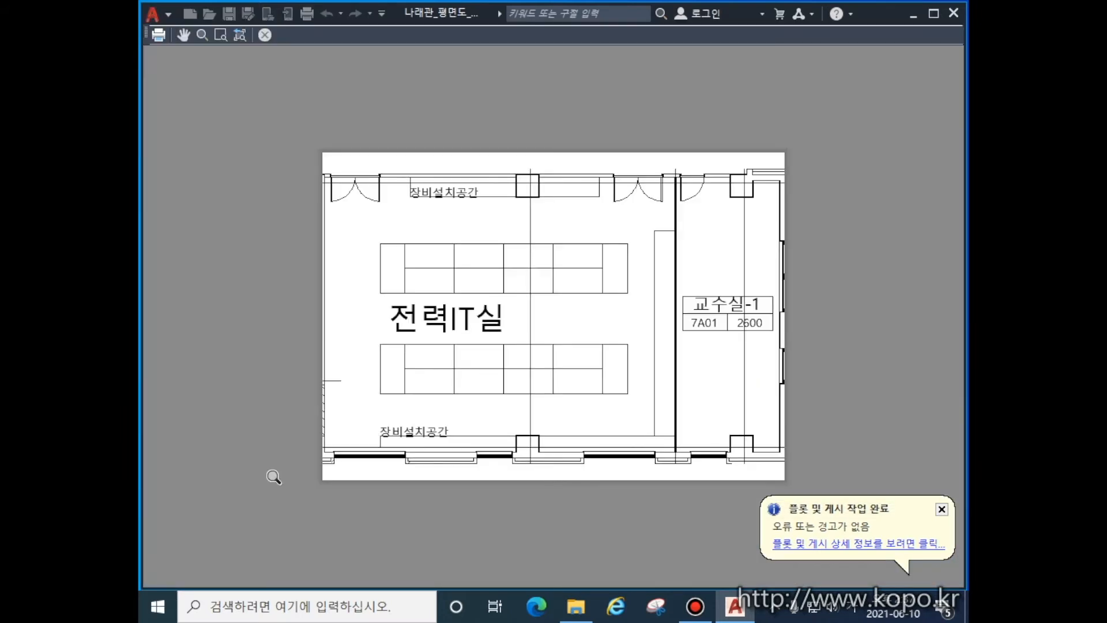
pyautogui.press('Escape')
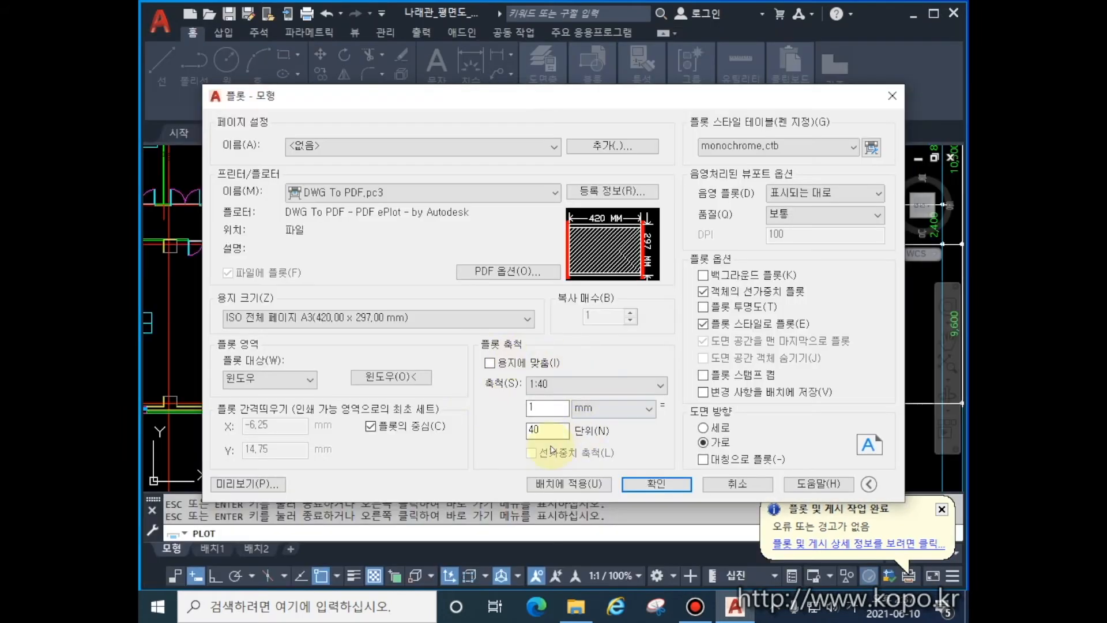
# Try fitting the windowed area to the paper, preview it, and return to the 1:40 scale.
pyautogui.click(490, 363)
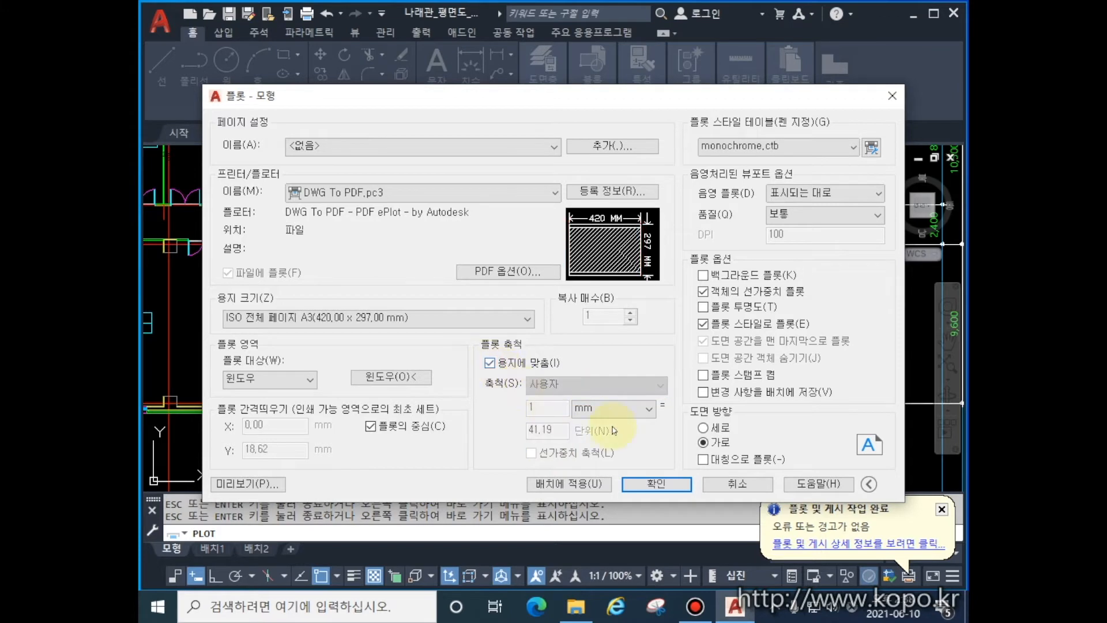
pyautogui.click(248, 485)
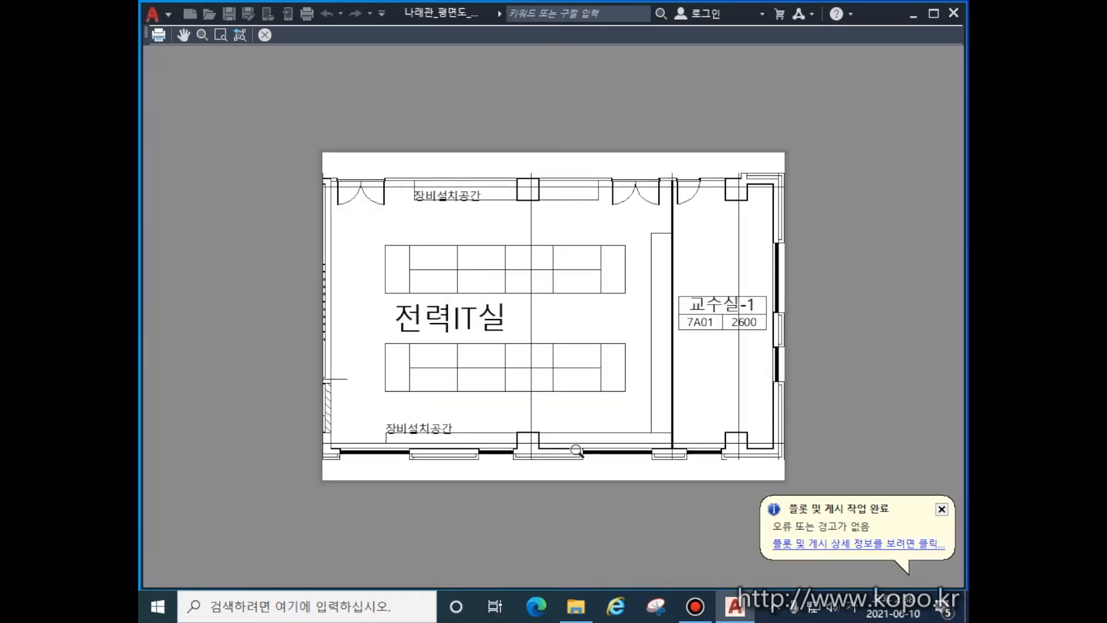
pyautogui.press('Escape')
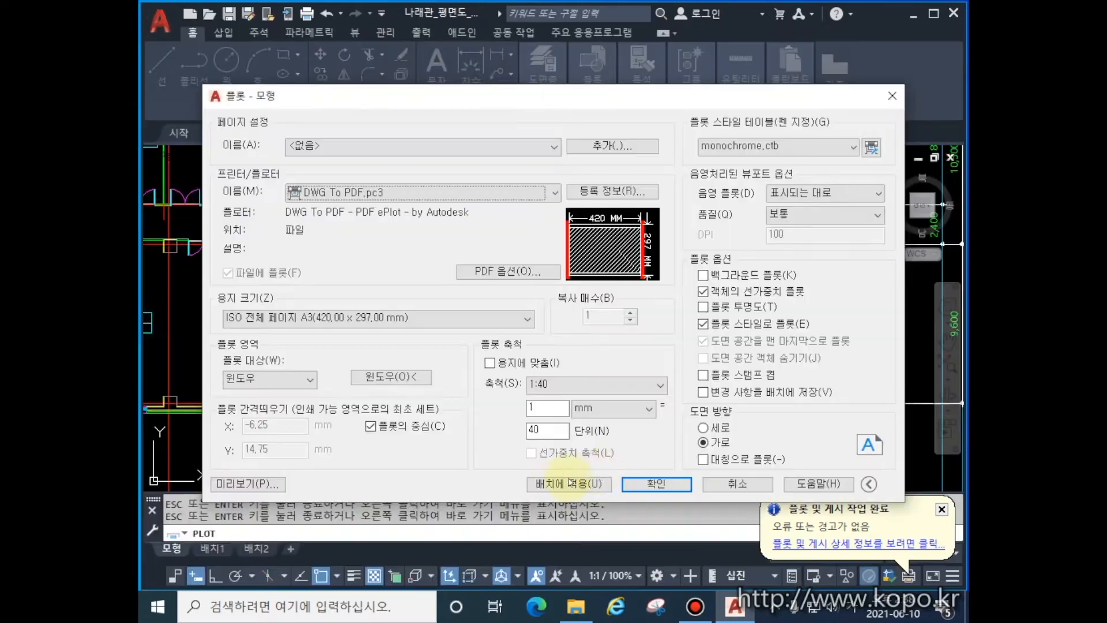
# Plot the windowed area to 나래관_평면도_연습-7층전력IT실.pdf and view the PDF with its side panes hidden.
pyautogui.click(643, 484)
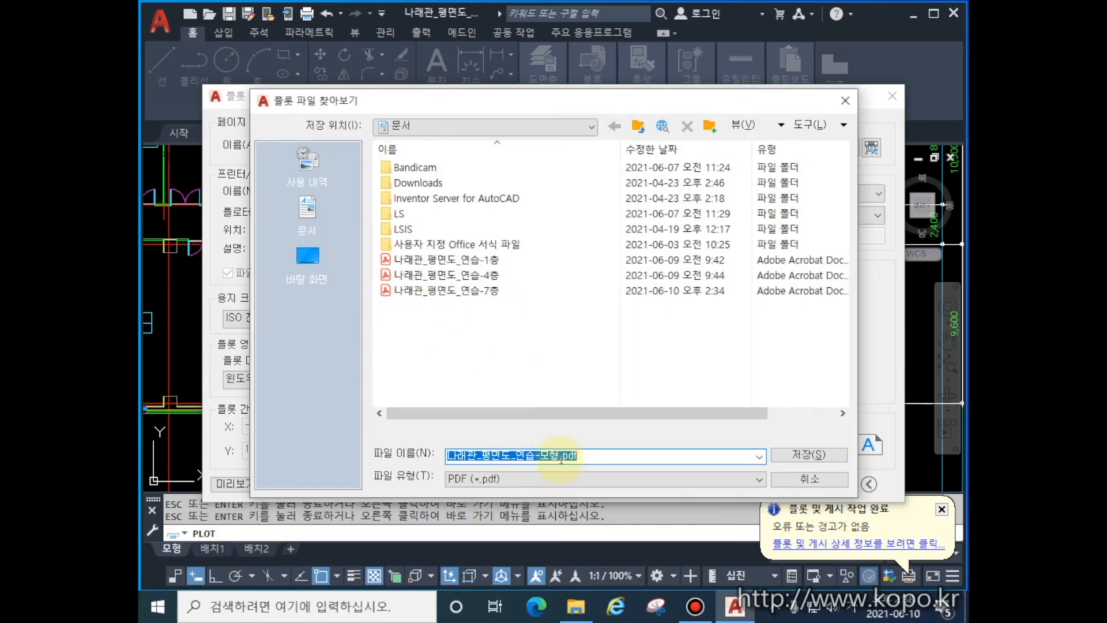
pyautogui.click(554, 457)
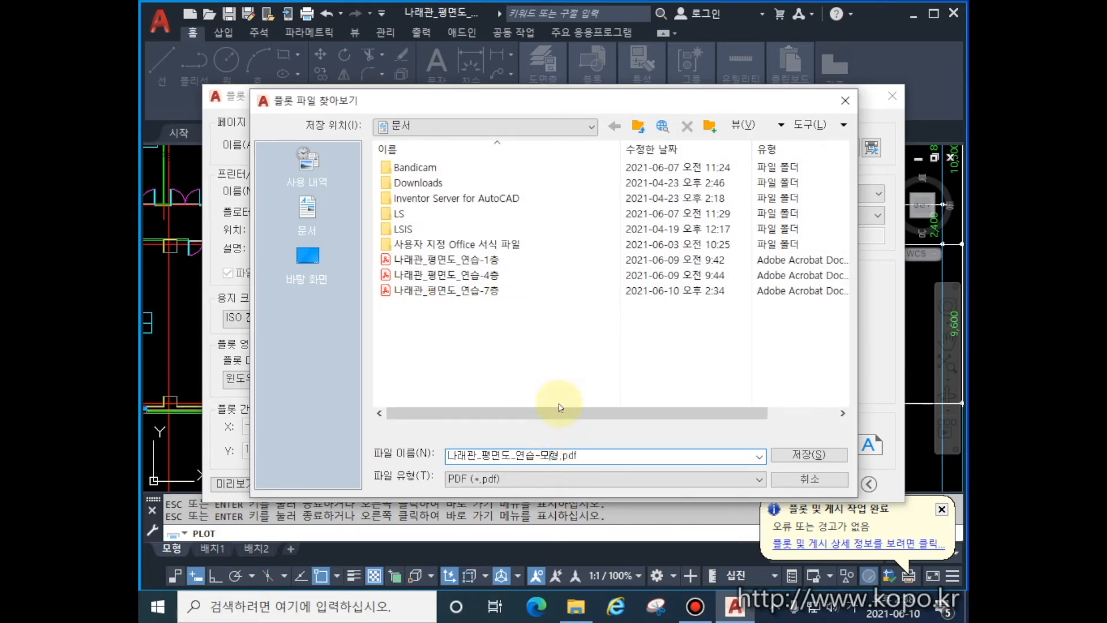
pyautogui.press('Delete')
pyautogui.press('Delete')
pyautogui.write('7층')
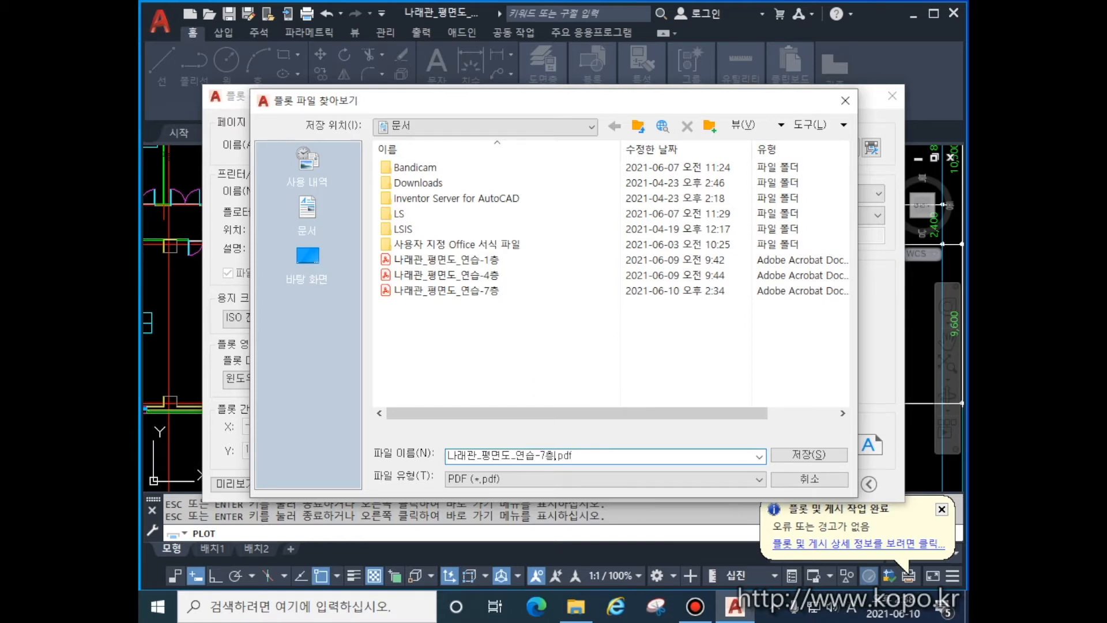
pyautogui.write('전력IT시')
pyautogui.click(792, 456)
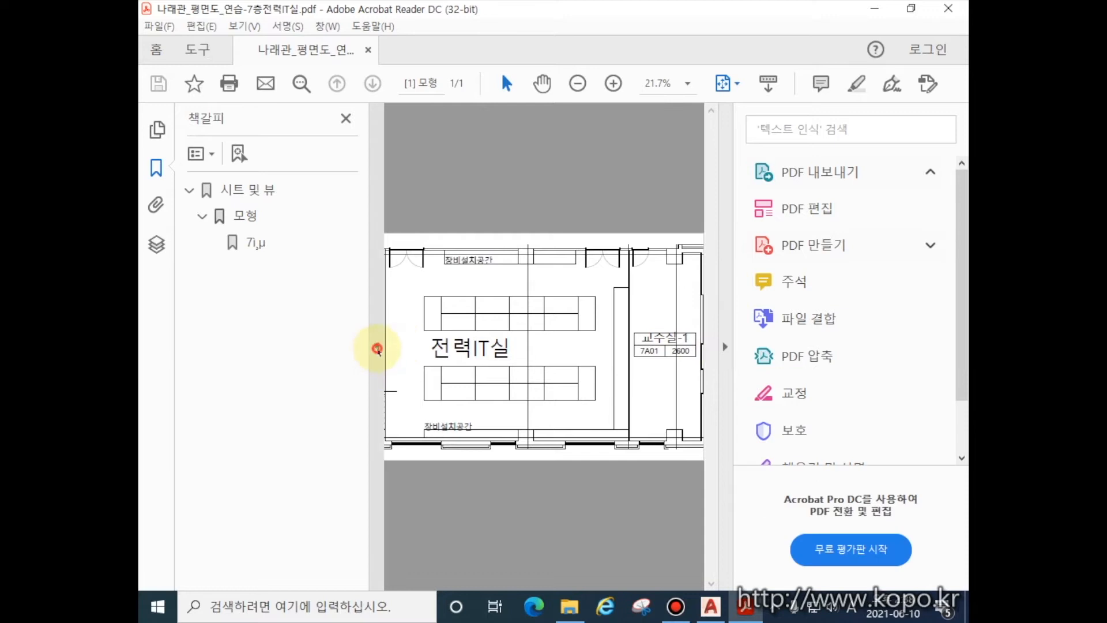
pyautogui.click(377, 346)
pyautogui.click(718, 347)
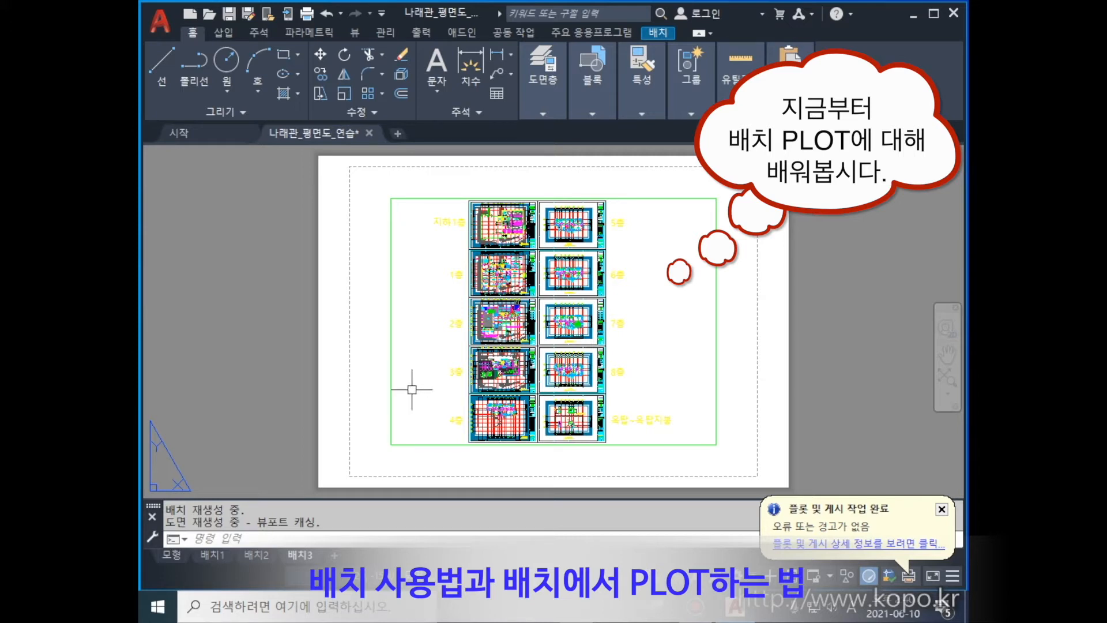
# Delete the viewport from the 배치3 layout and add another layout to the drawing.
pyautogui.click(459, 200)
pyautogui.press('Delete')
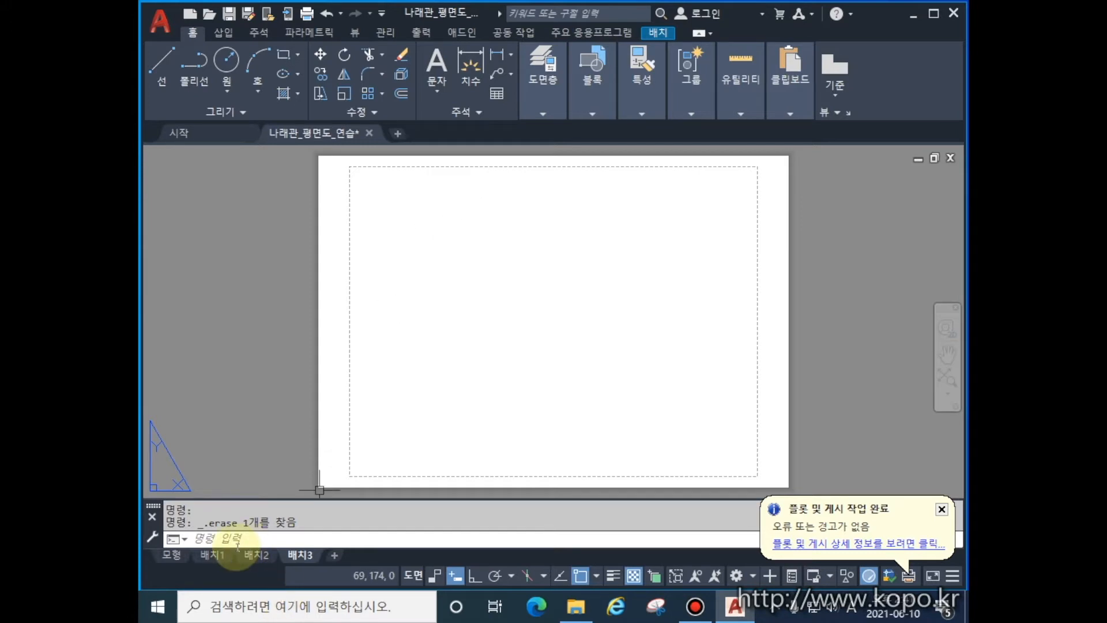
pyautogui.click(335, 556)
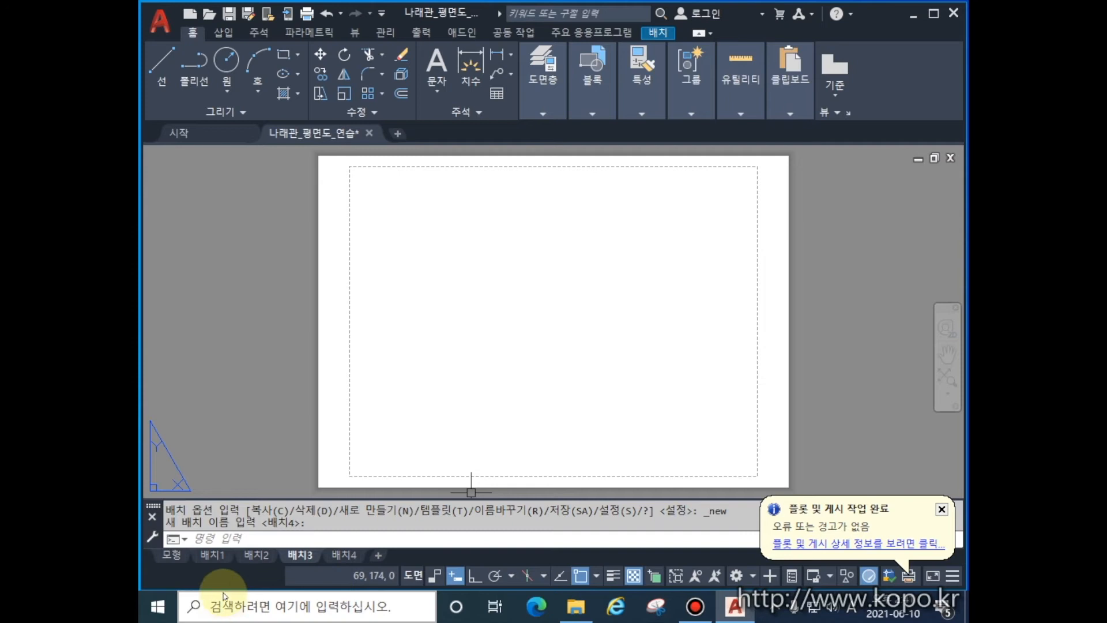
# Turn off automatic viewport creation in new layouts in the display options.
pyautogui.write('OP')
pyautogui.press('Return')
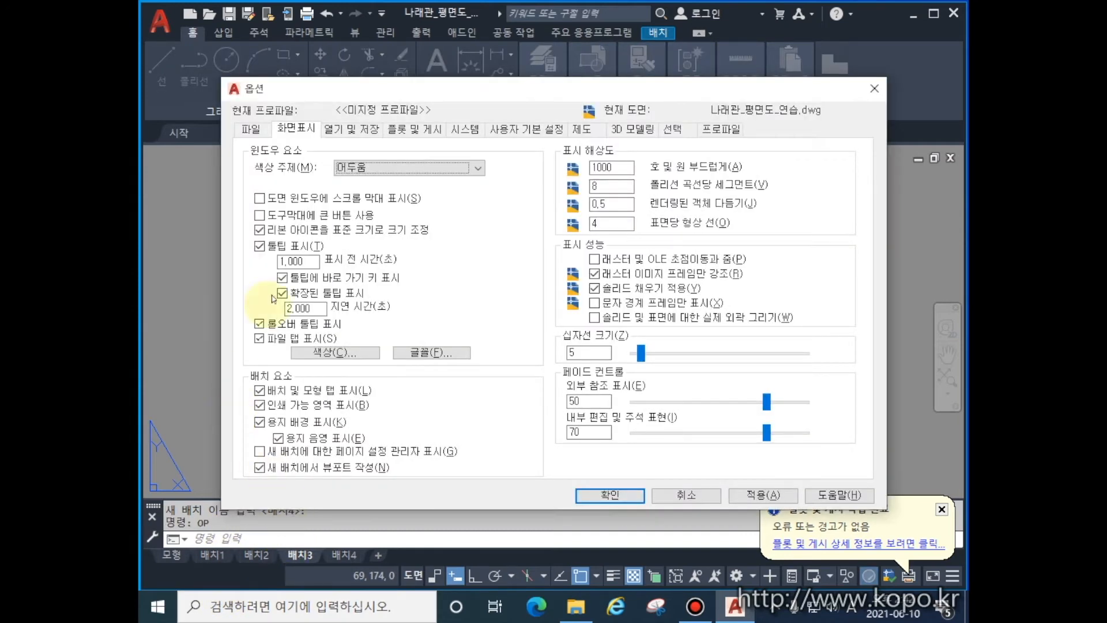
pyautogui.click(313, 136)
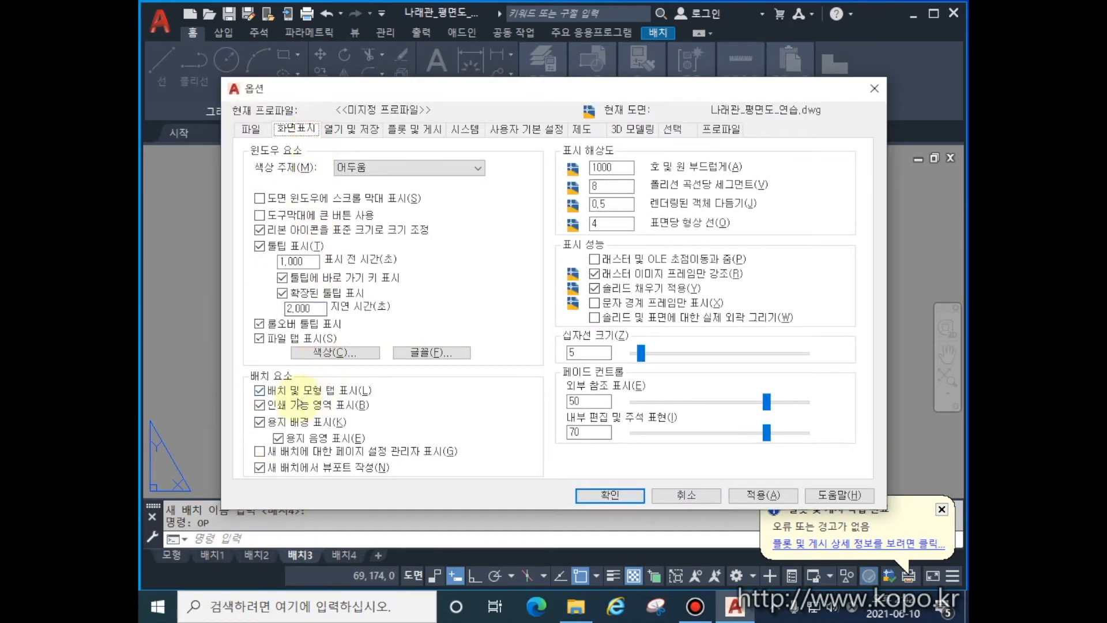
pyautogui.click(260, 468)
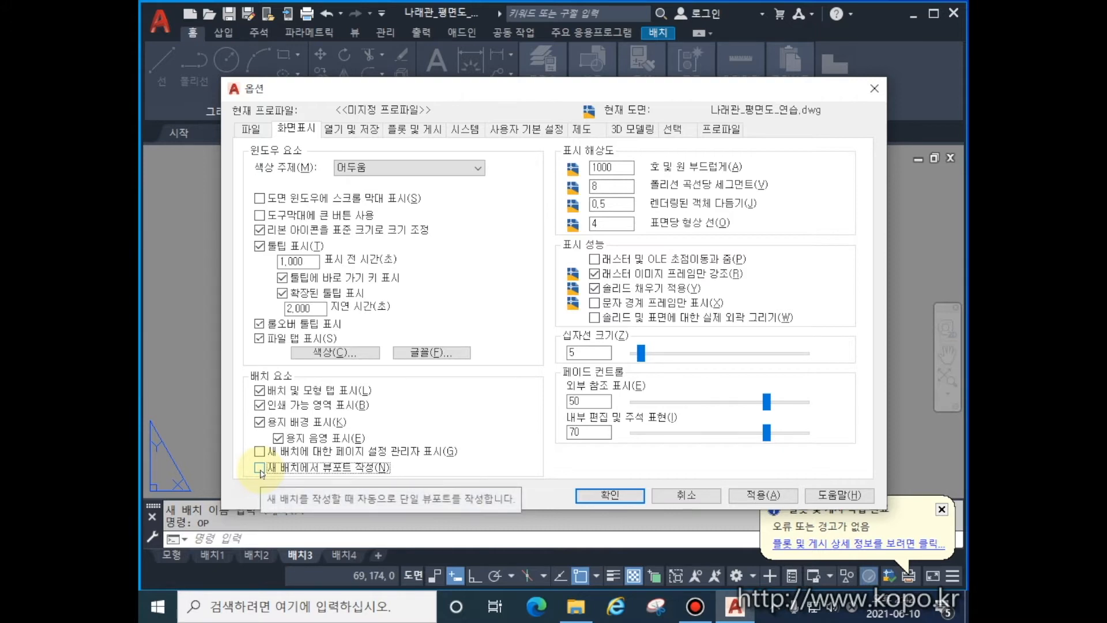
pyautogui.click(610, 496)
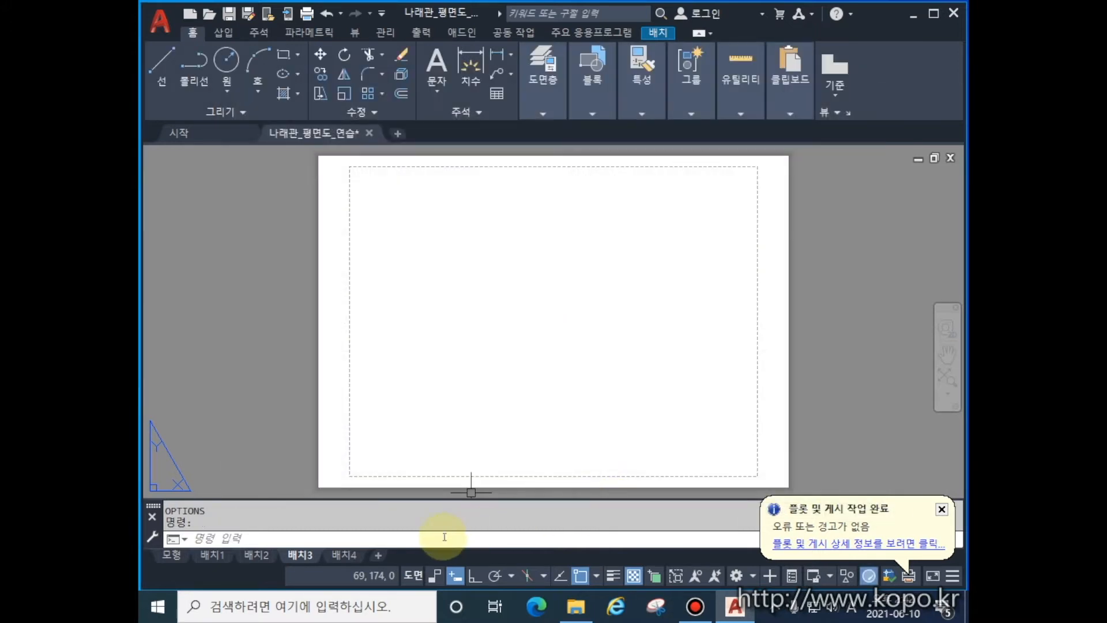
# Add one more layout and switch to the 배치1 layout.
pyautogui.click(379, 557)
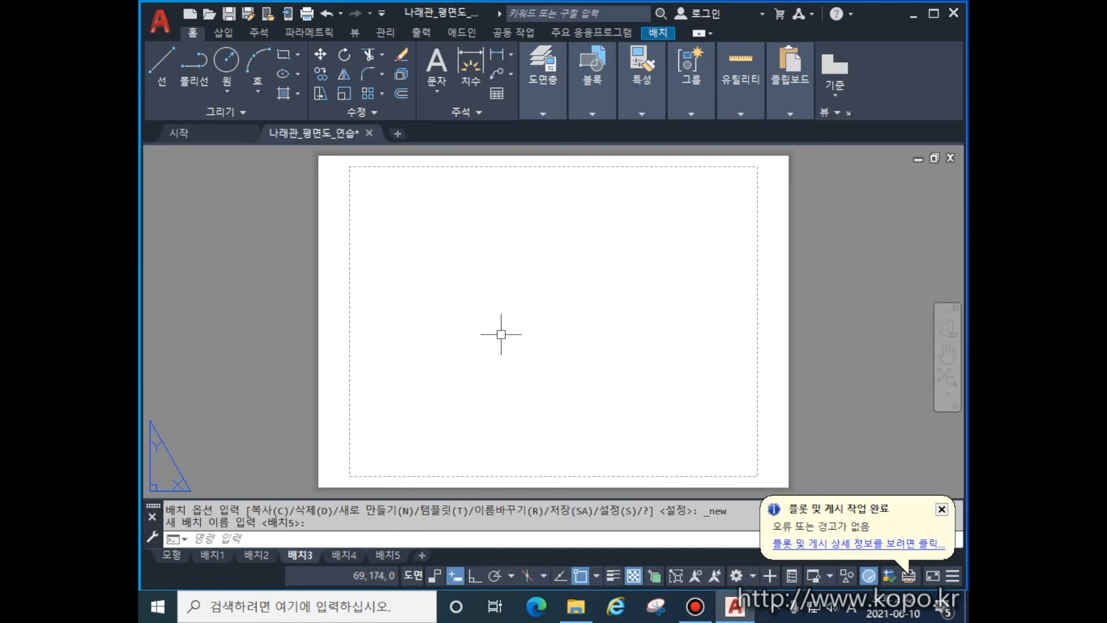
pyautogui.click(219, 557)
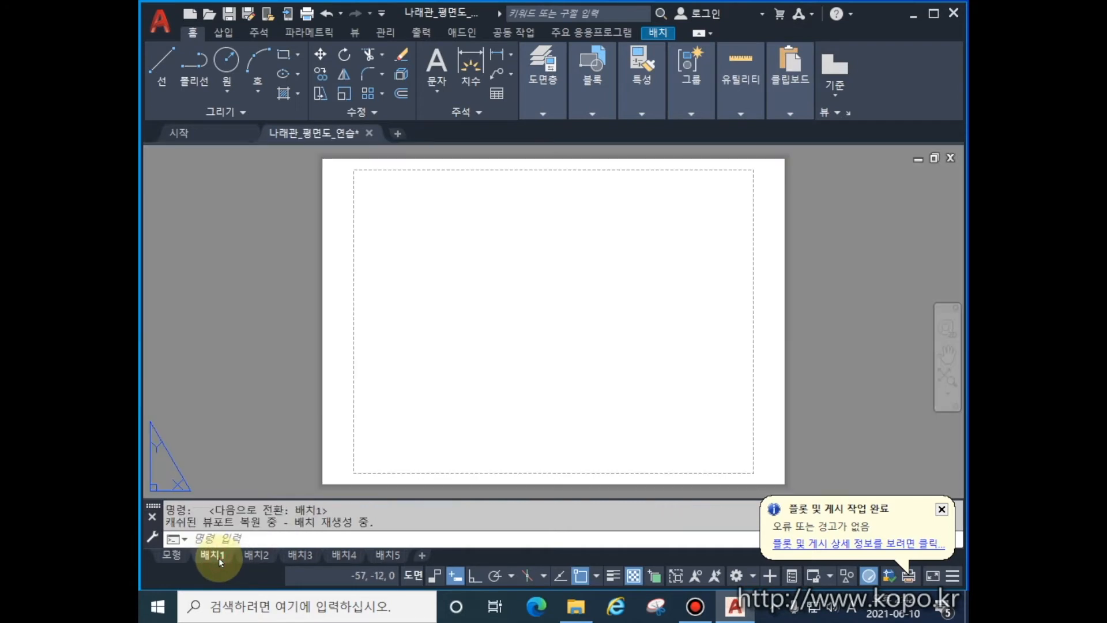
# Delete the layouts 배치2, 배치3, 배치4 and 배치5, keeping only 배치1.
pyautogui.click(258, 557)
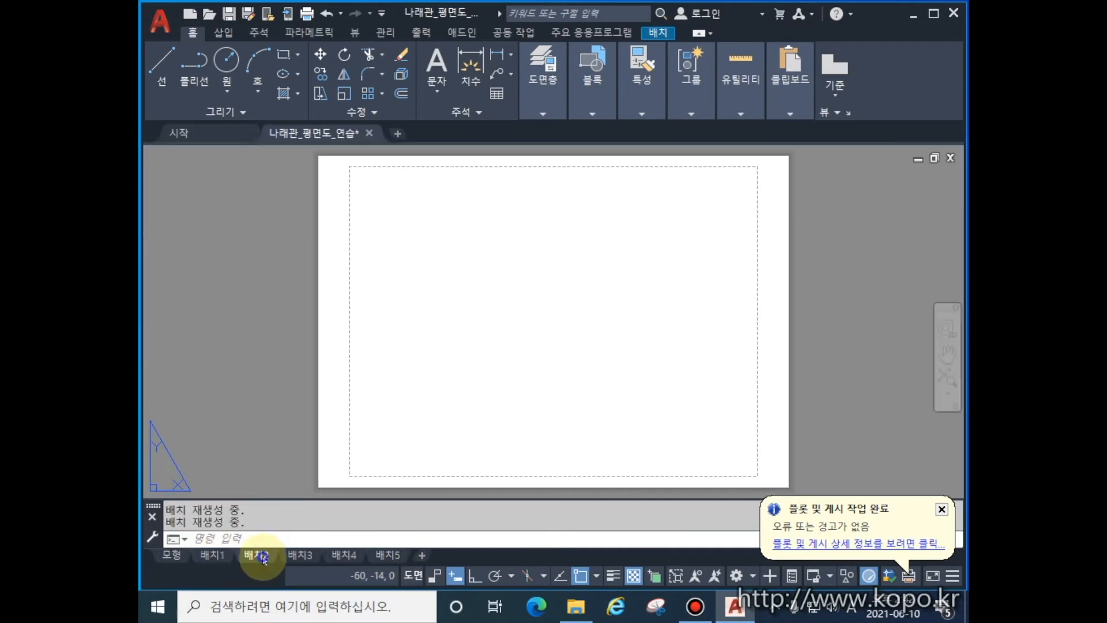
pyautogui.rightClick(264, 559)
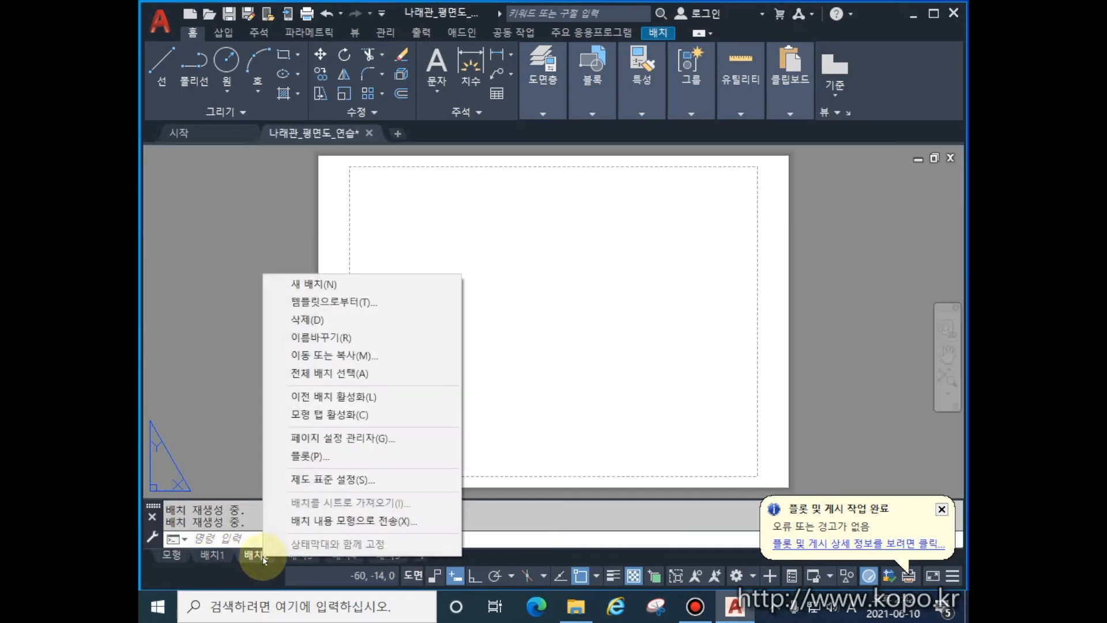
pyautogui.click(330, 322)
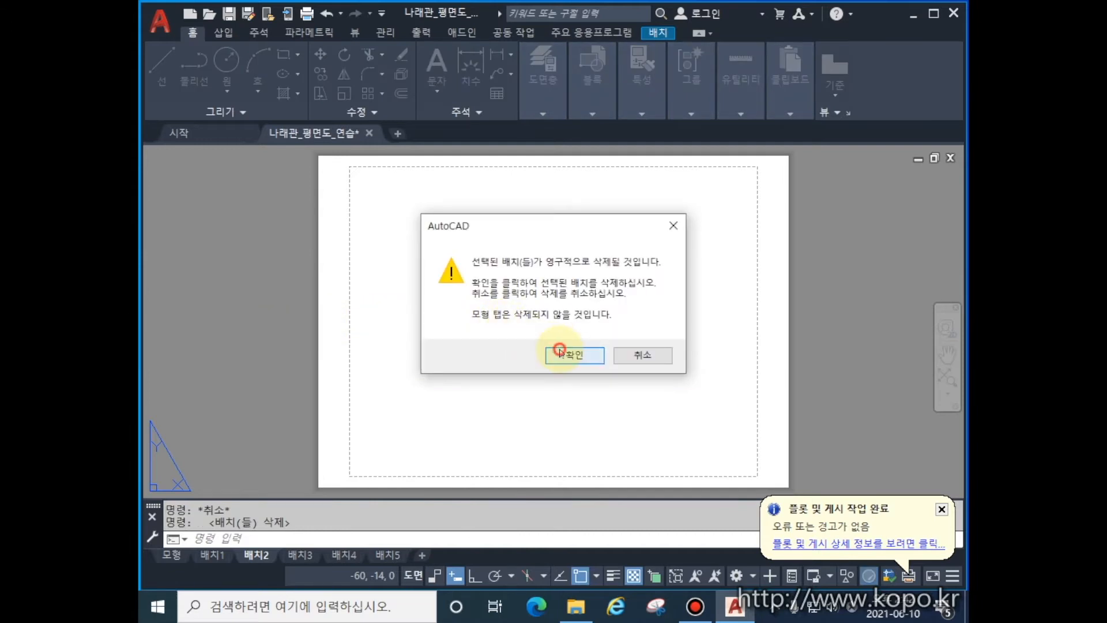
pyautogui.click(566, 353)
pyautogui.rightClick(259, 555)
pyautogui.click(366, 315)
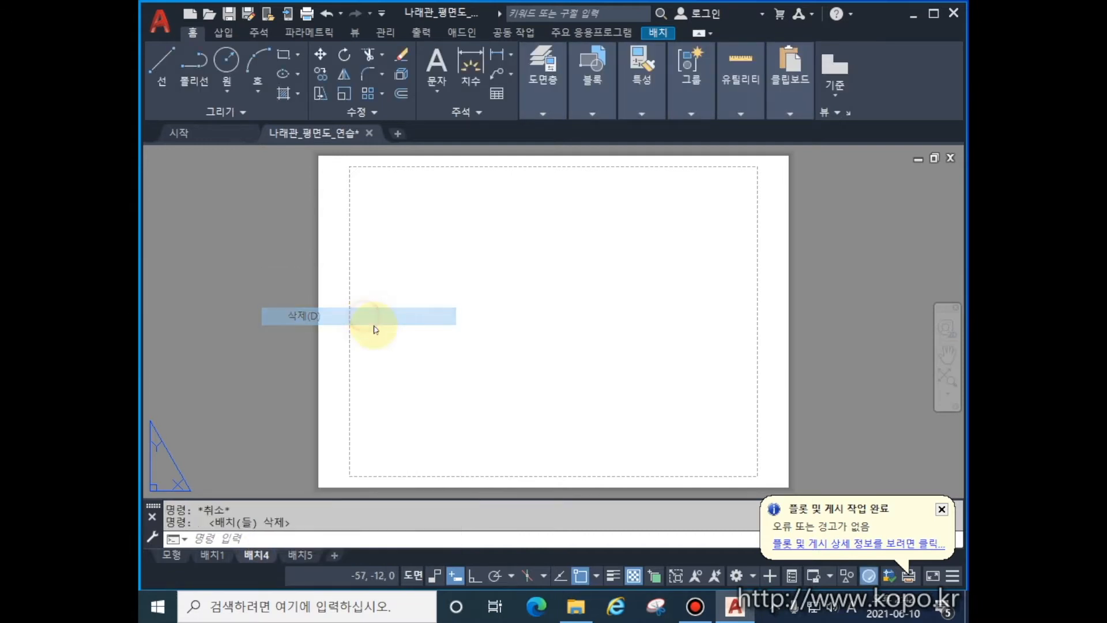
pyautogui.click(558, 356)
pyautogui.rightClick(255, 554)
pyautogui.click(308, 316)
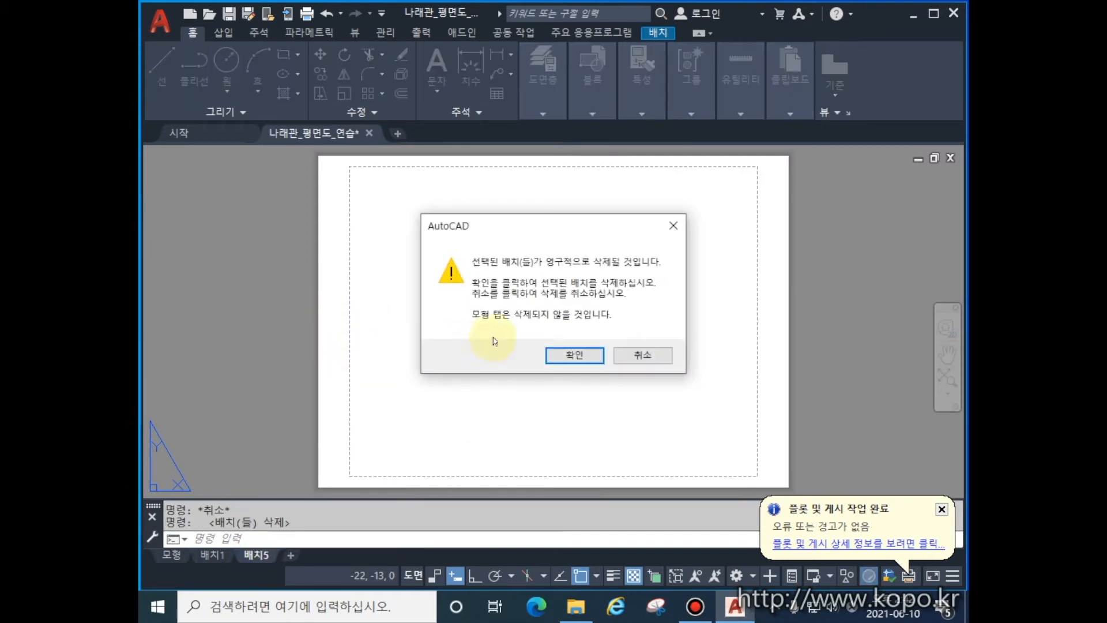
pyautogui.click(577, 355)
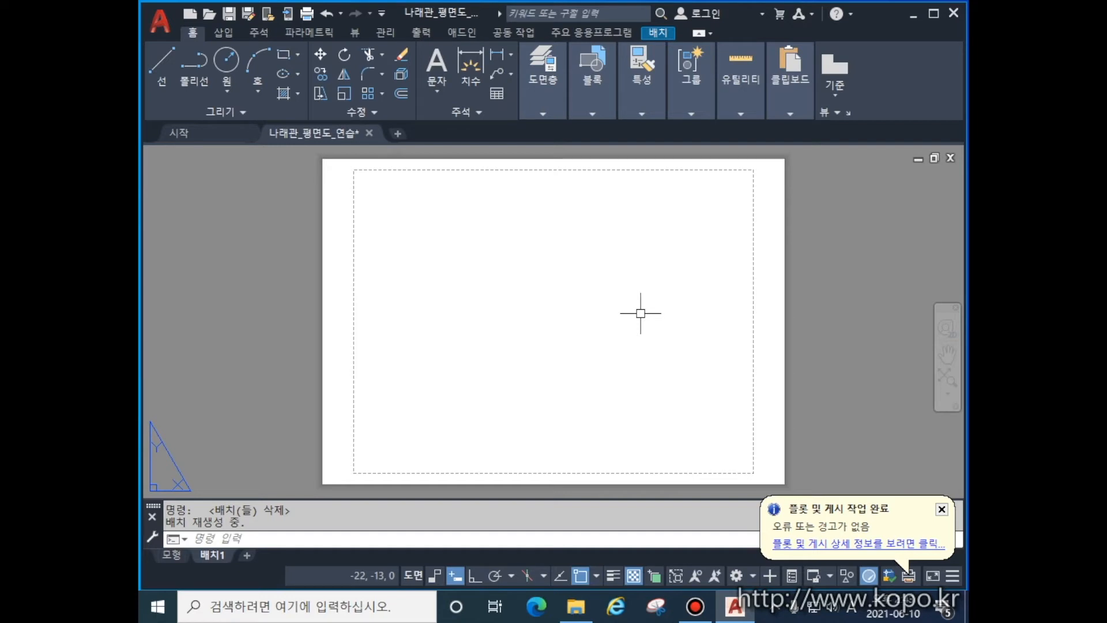
# Create a new page setup named A3_도면출력 for the 배치1 layout, starting from the 배치1 settings.
pyautogui.rightClick(213, 556)
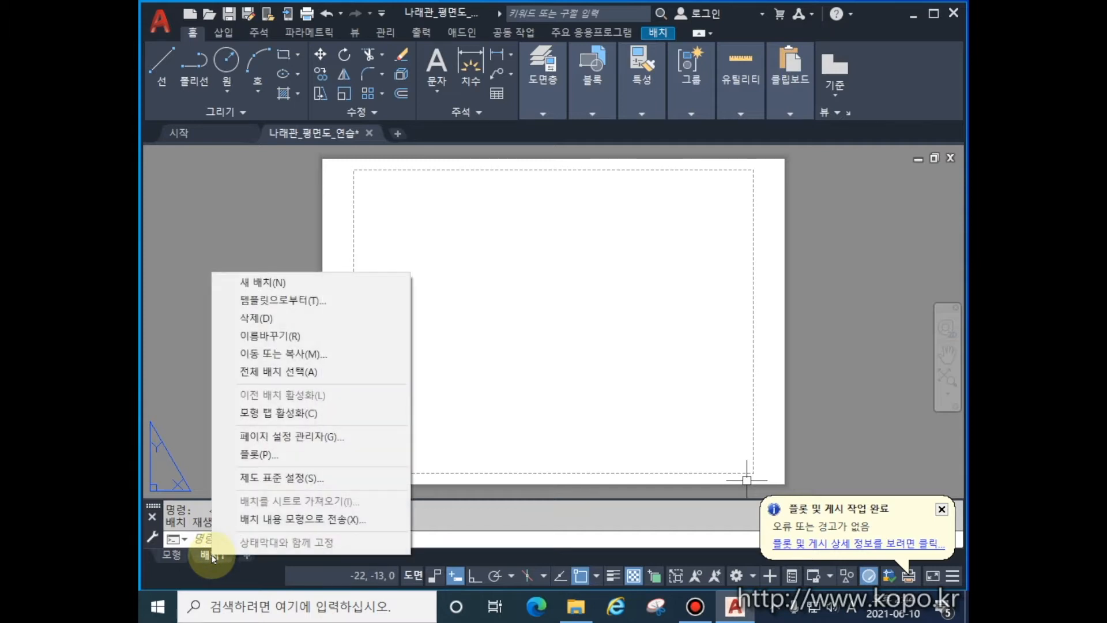
pyautogui.click(311, 437)
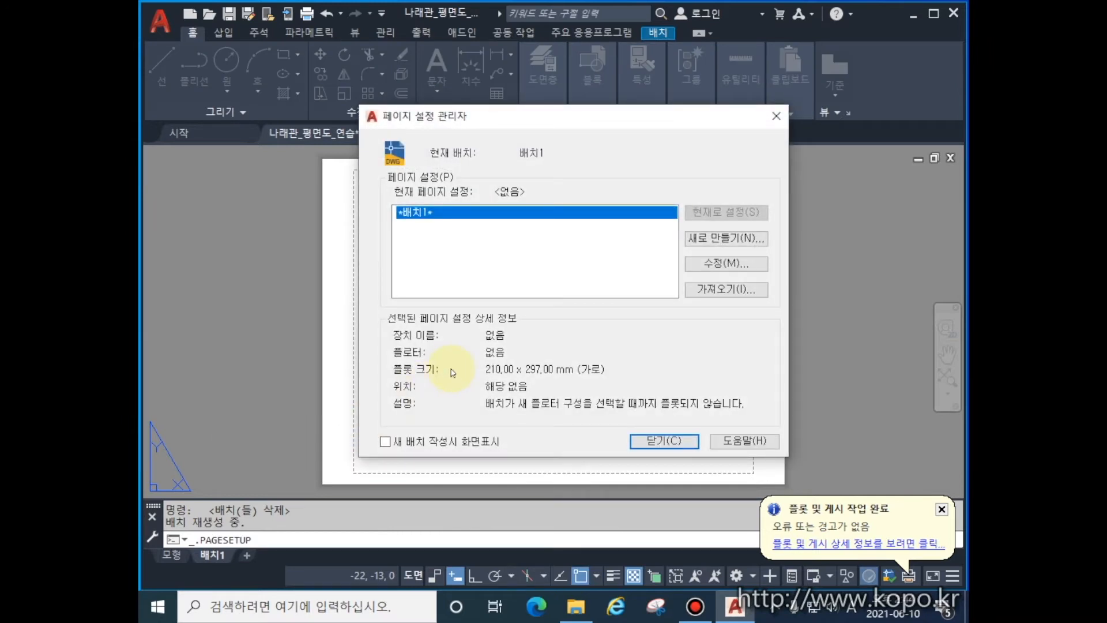
pyautogui.click(713, 239)
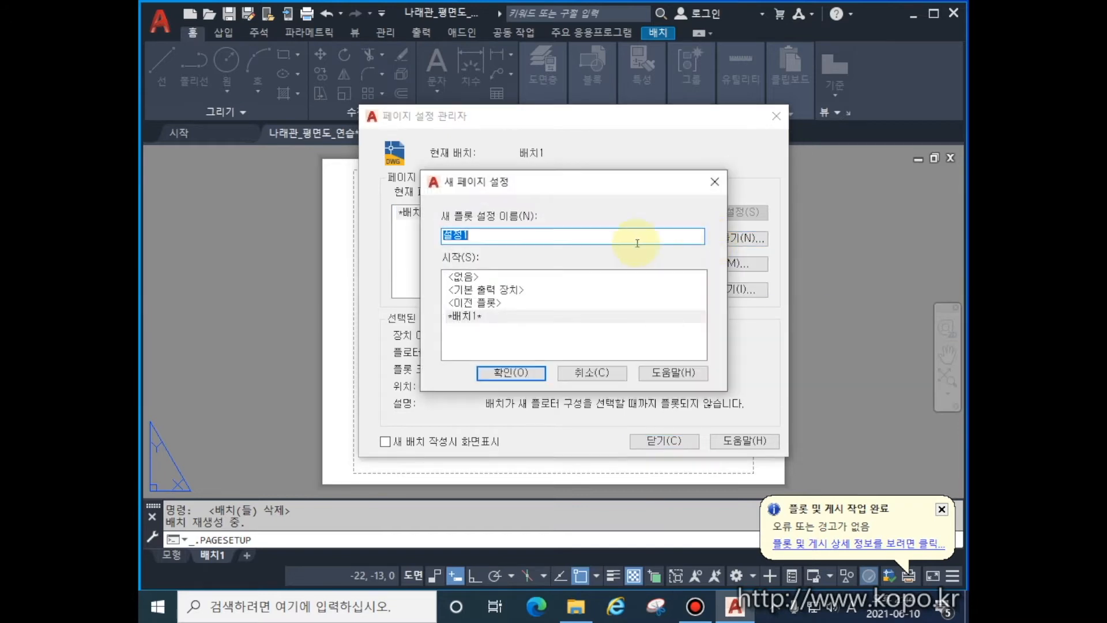
pyautogui.click(492, 237)
pyautogui.moveTo(492, 236); pyautogui.dragTo(439, 240)
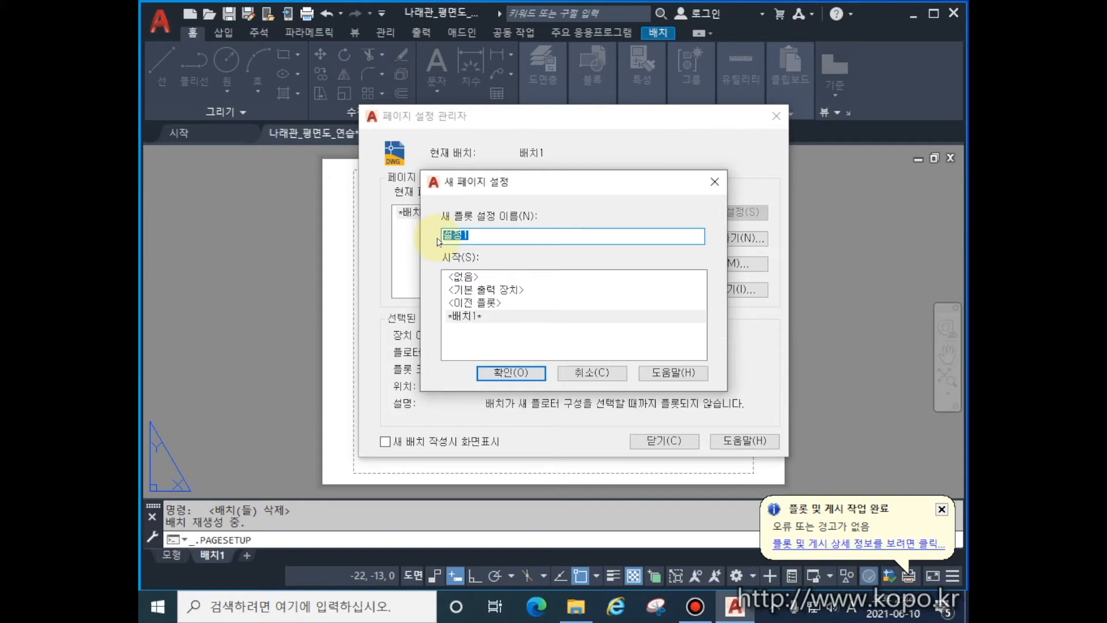
pyautogui.write('A3_도면출력')
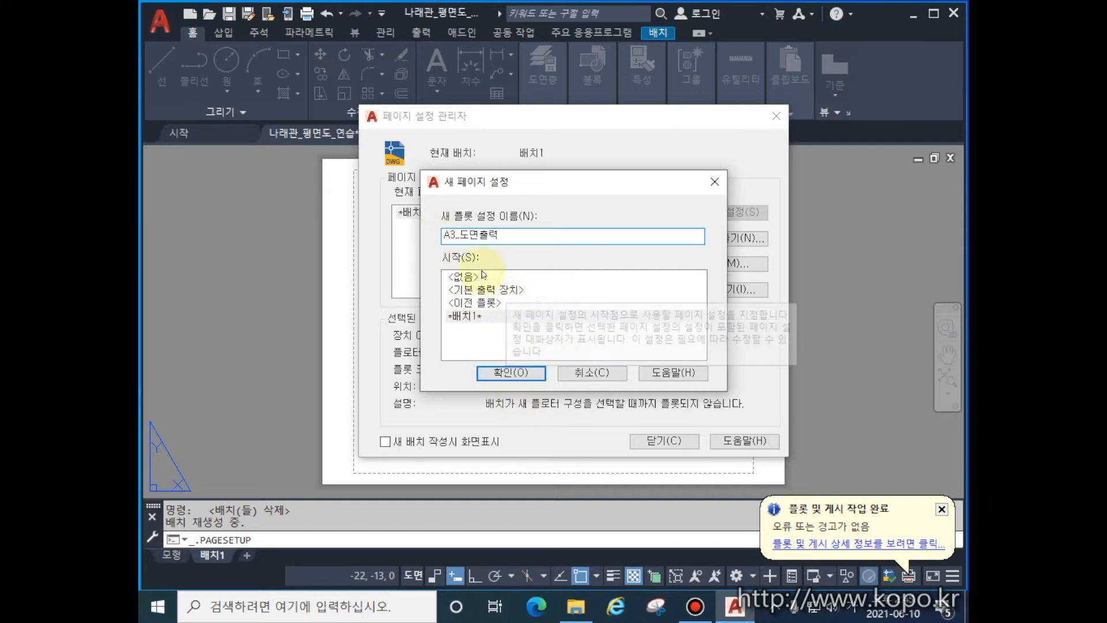
pyautogui.click(515, 374)
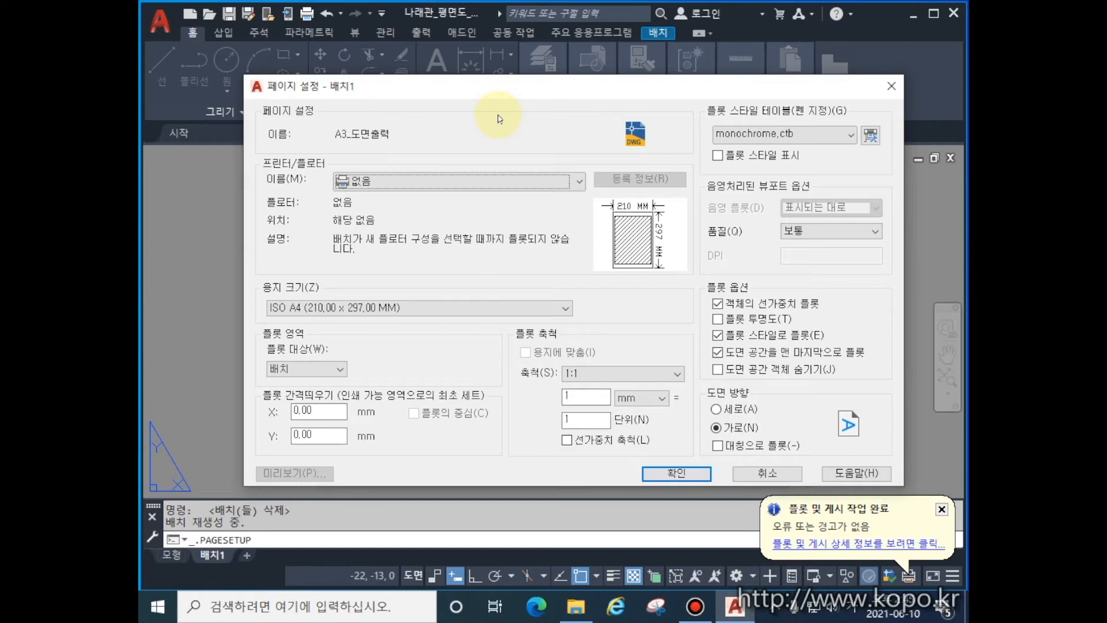
# Set the page setup's plotter to DWG To PDF.pc3 and its paper size to ISO full-bleed A3 (420.00 x 297.00 mm).
pyautogui.click(438, 184)
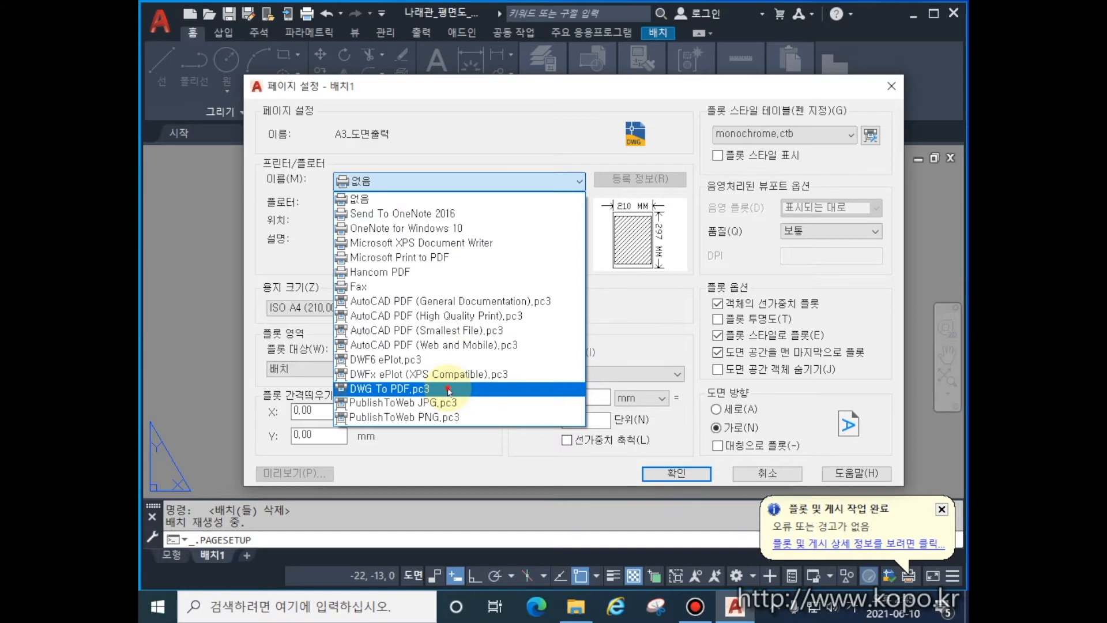
pyautogui.click(449, 390)
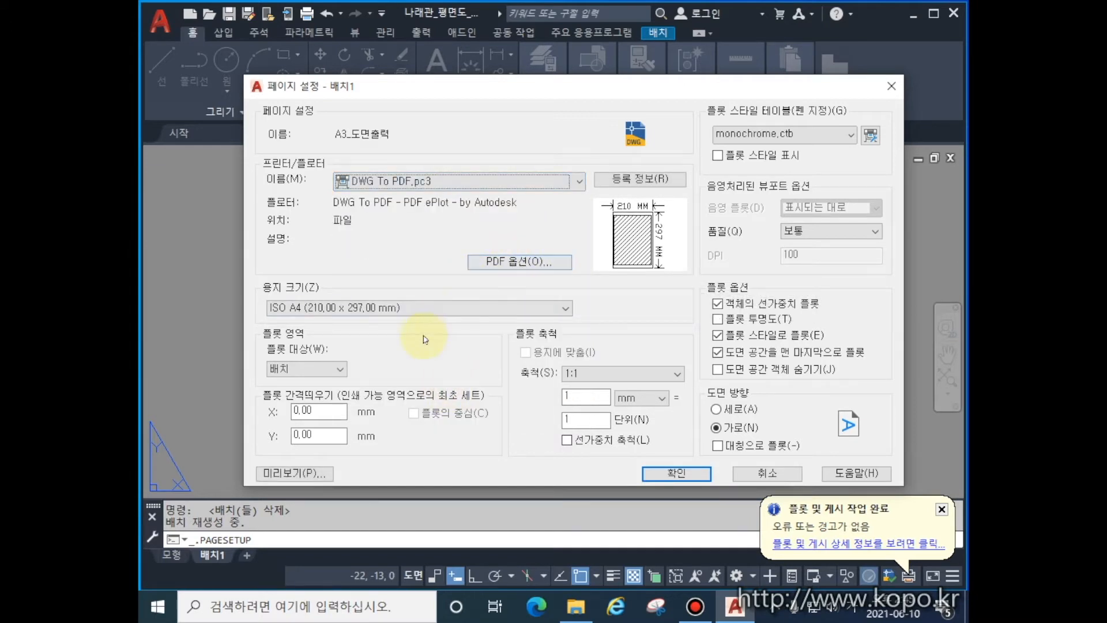
pyautogui.click(476, 308)
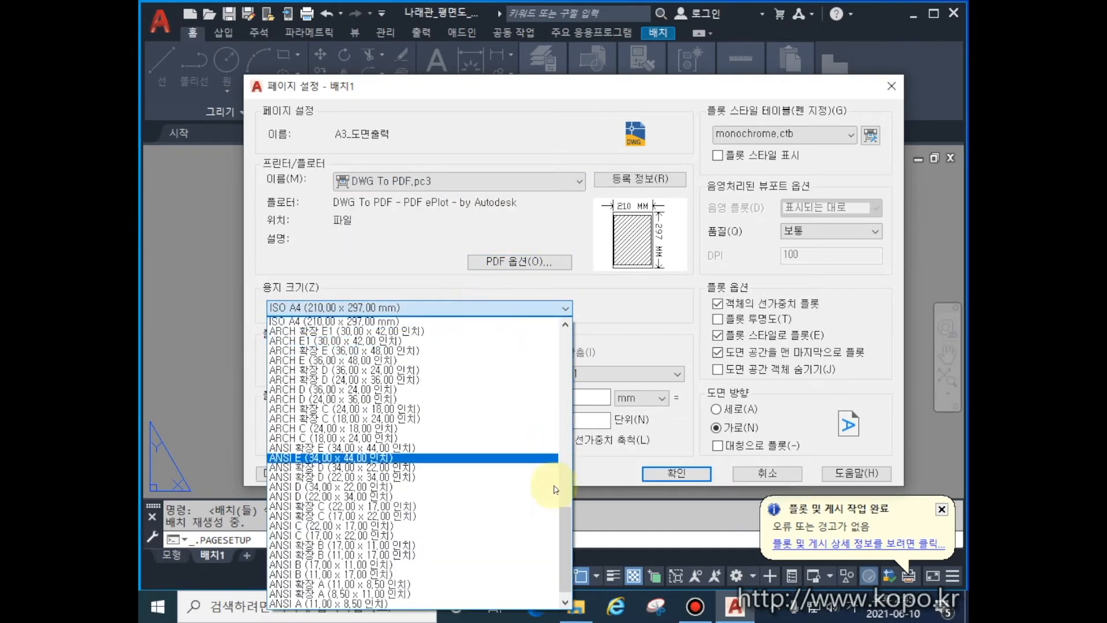
pyautogui.moveTo(563, 522); pyautogui.dragTo(595, 338)
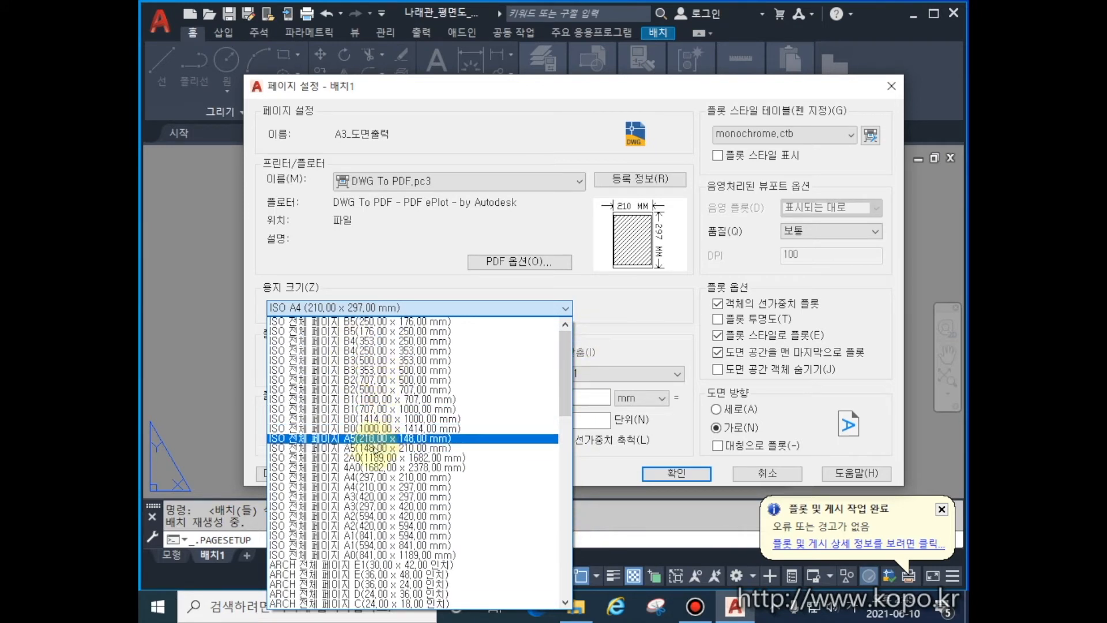
pyautogui.click(392, 497)
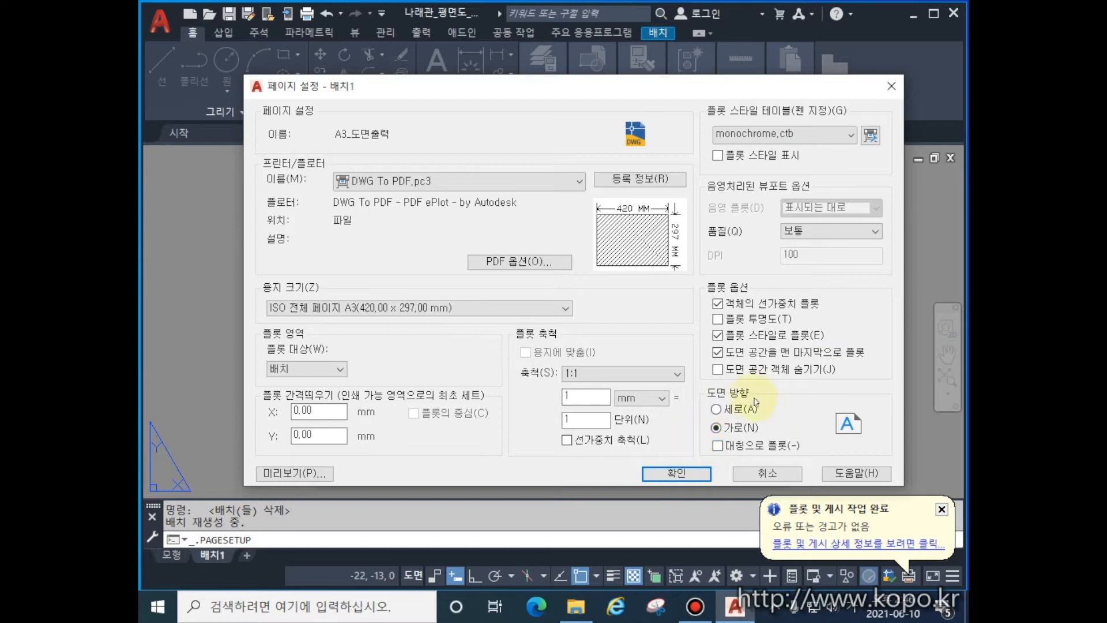
pyautogui.click(694, 474)
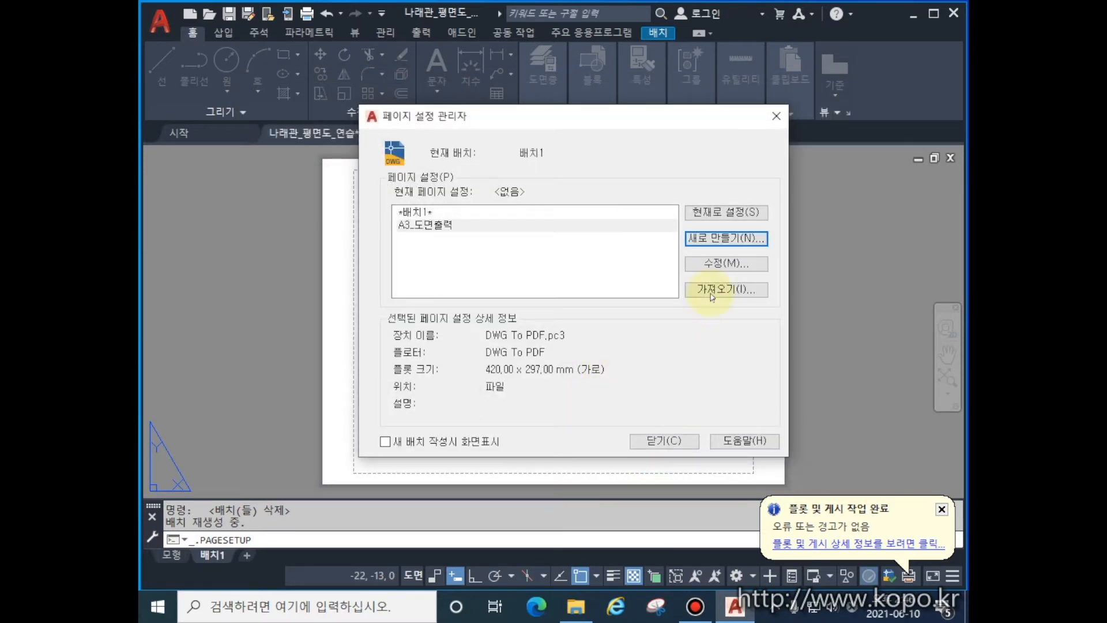
# Make the A3_도면출력 page setup current for the 배치1 layout and close the page setup manager.
pyautogui.click(443, 229)
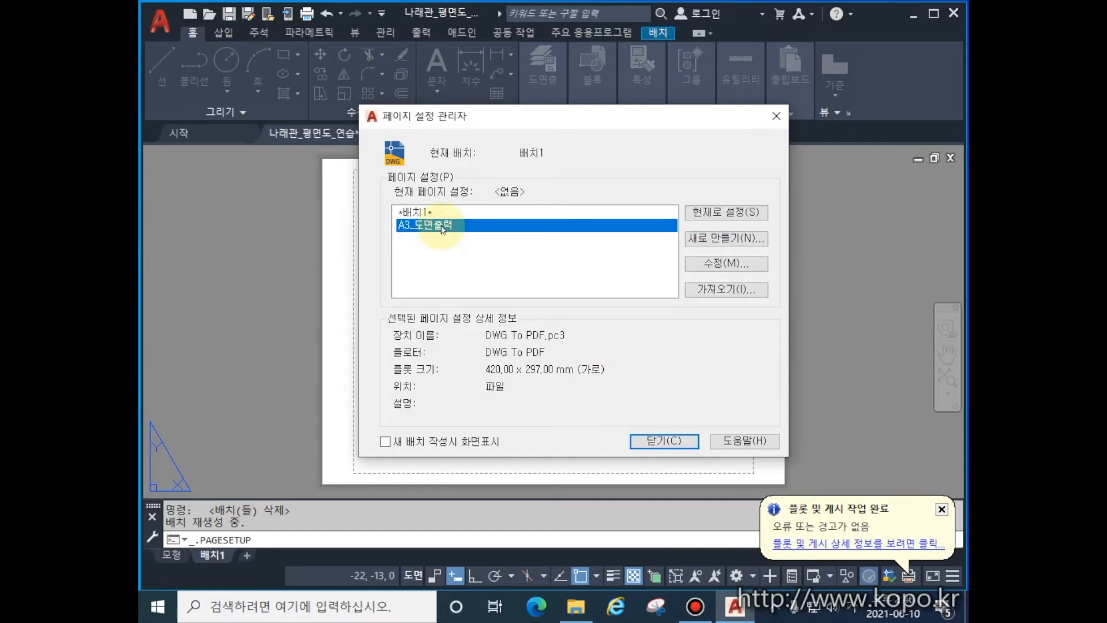
pyautogui.click(704, 216)
pyautogui.click(647, 438)
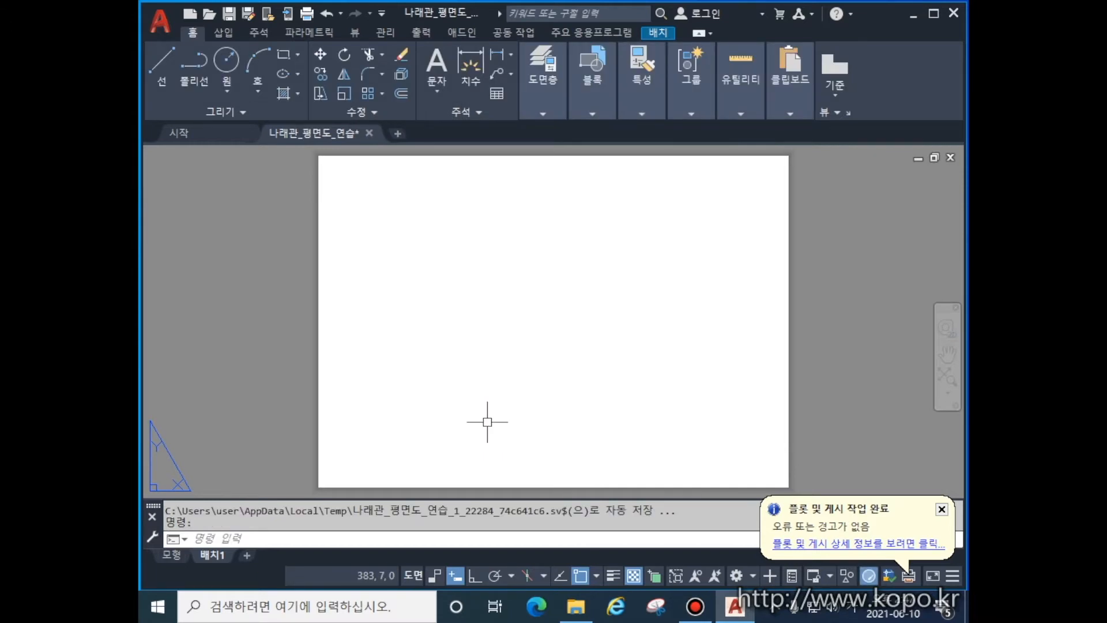
# Insert a rectangular viewport on the 배치1 layout with the Fit option so that it fills the sheet.
pyautogui.click(651, 33)
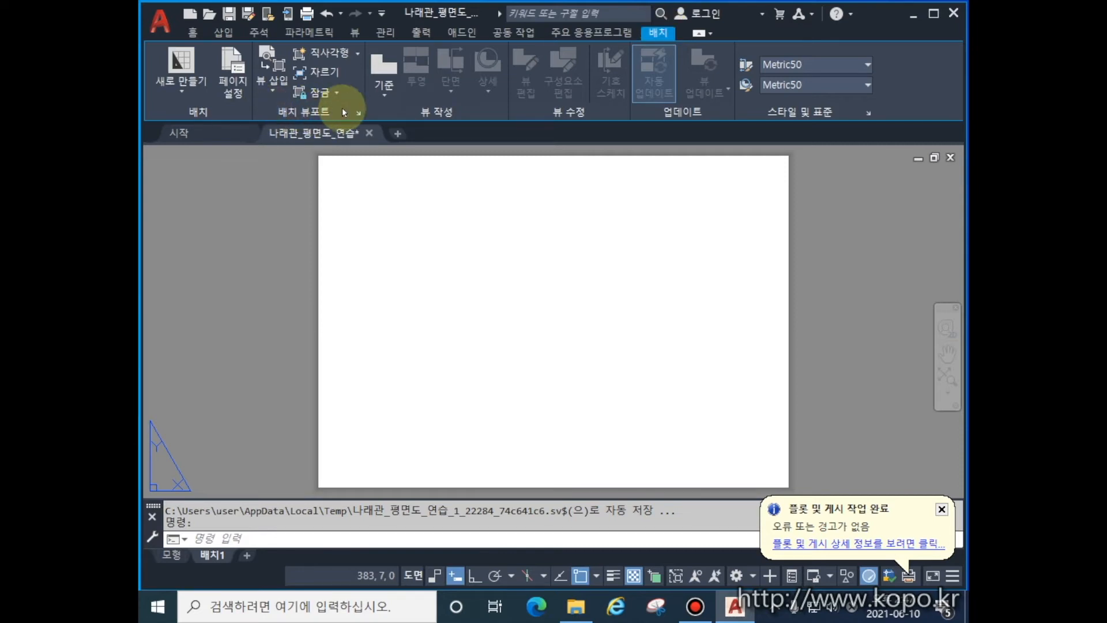
pyautogui.click(357, 56)
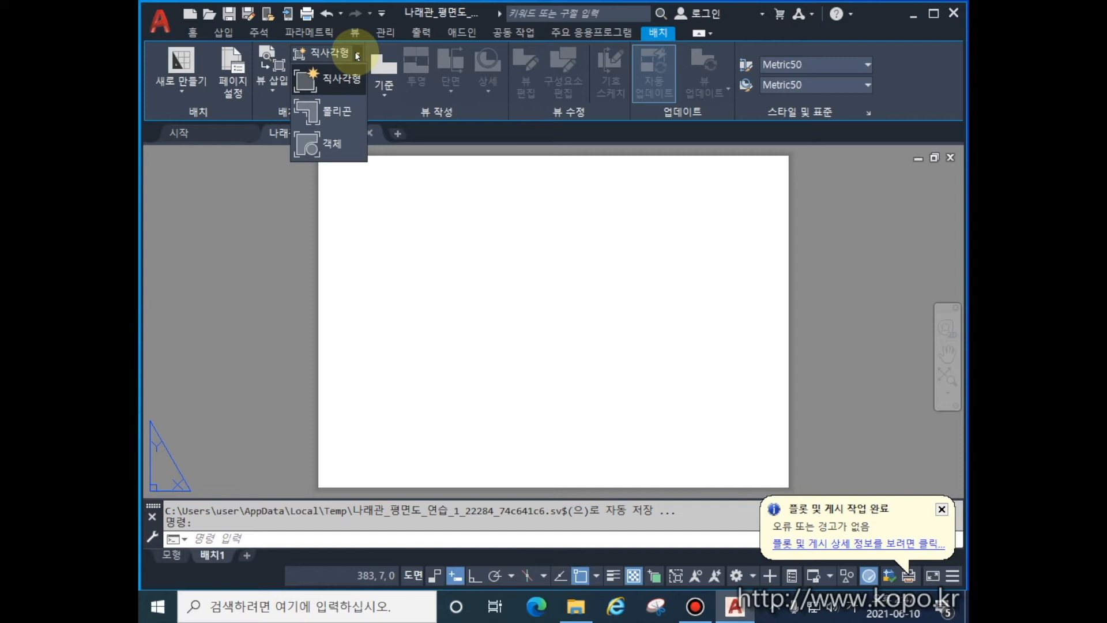
pyautogui.click(321, 82)
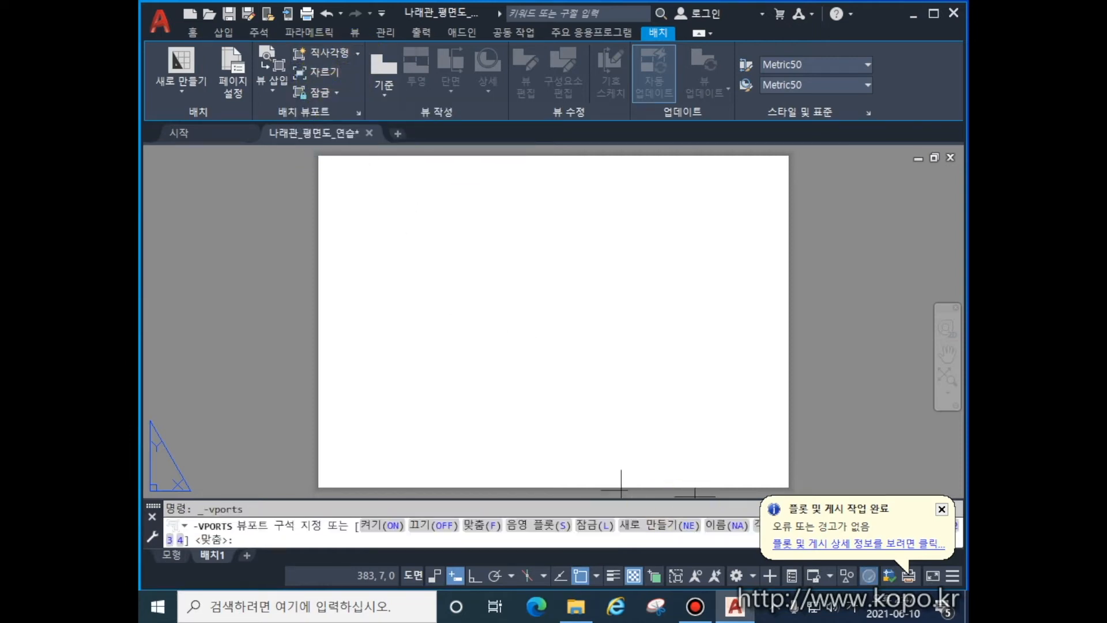
pyautogui.click(941, 509)
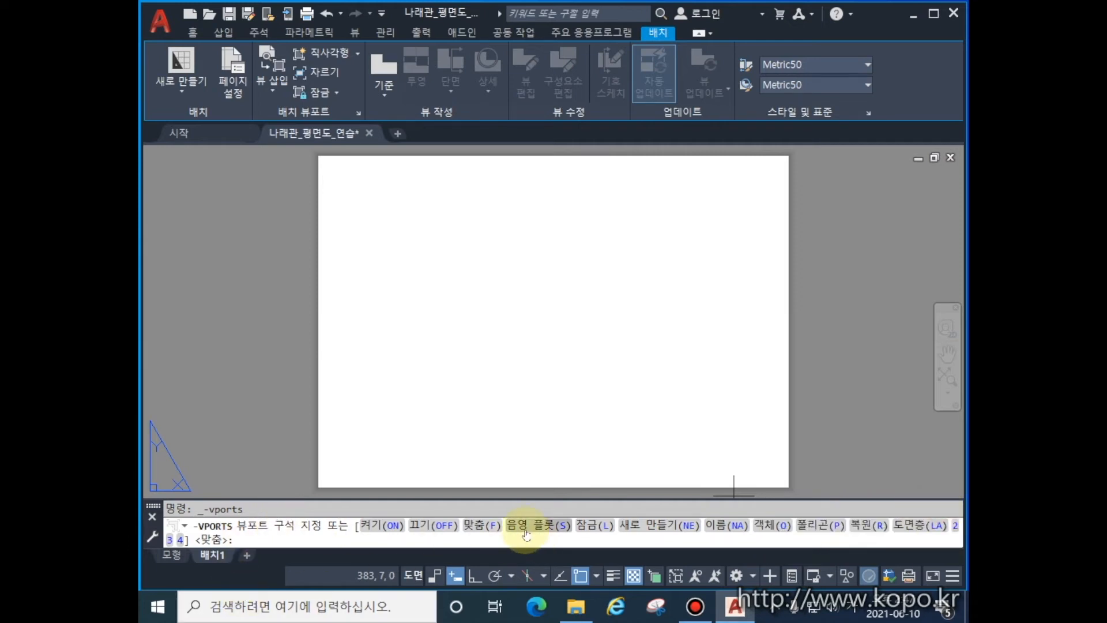
pyautogui.click(477, 529)
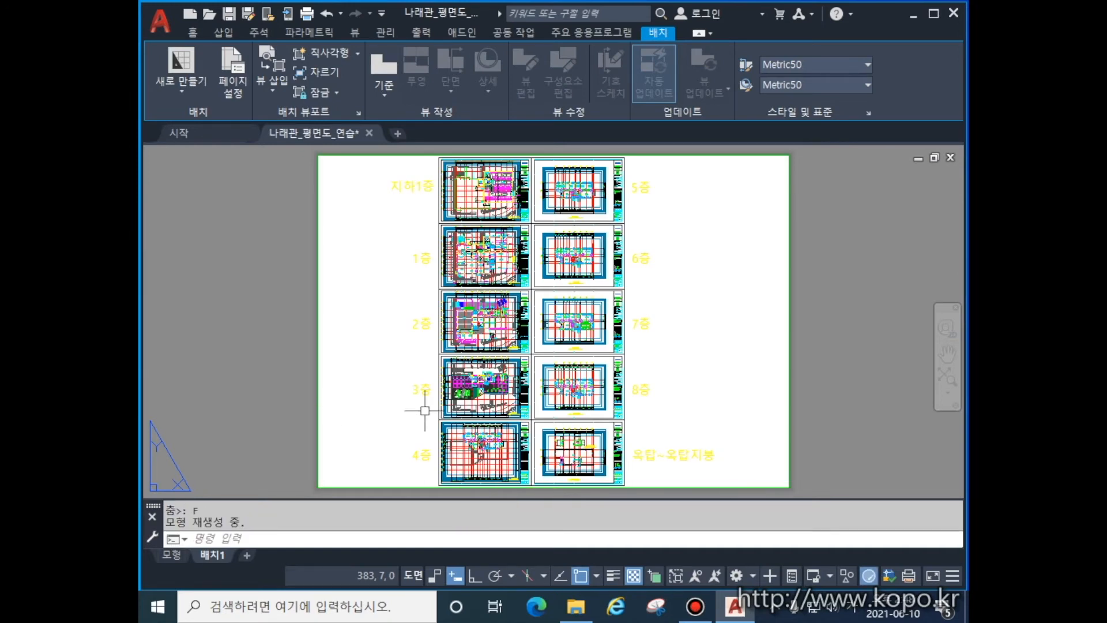
# Activate the viewport's model space and zoom it to the 2층 floor plan's drawing frame with the Zoom Object option.
pyautogui.doubleClick(678, 316)
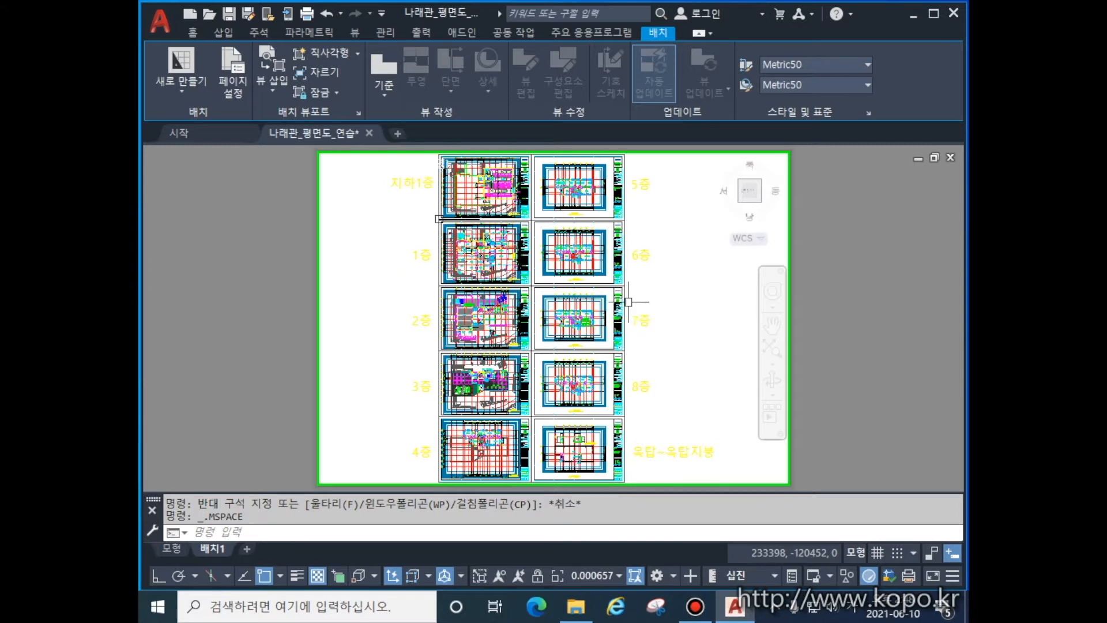
pyautogui.scroll(2, 418, 342)
pyautogui.scroll(2, 419, 340)
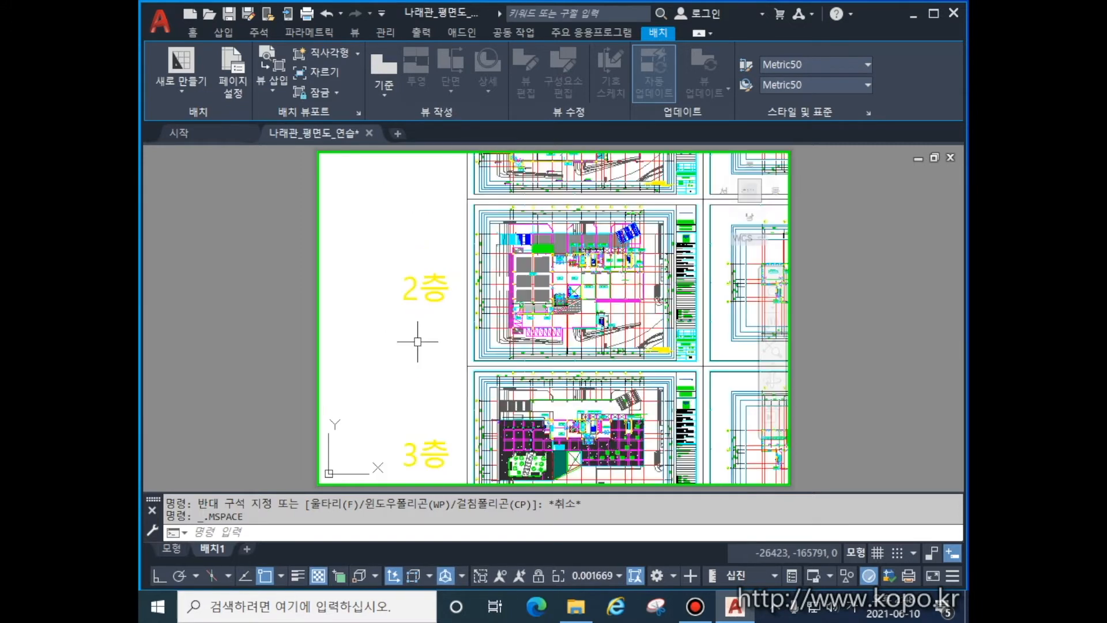
pyautogui.scroll(2, 429, 338)
pyautogui.moveTo(432, 337); pyautogui.dragTo(331, 430, button='middle')
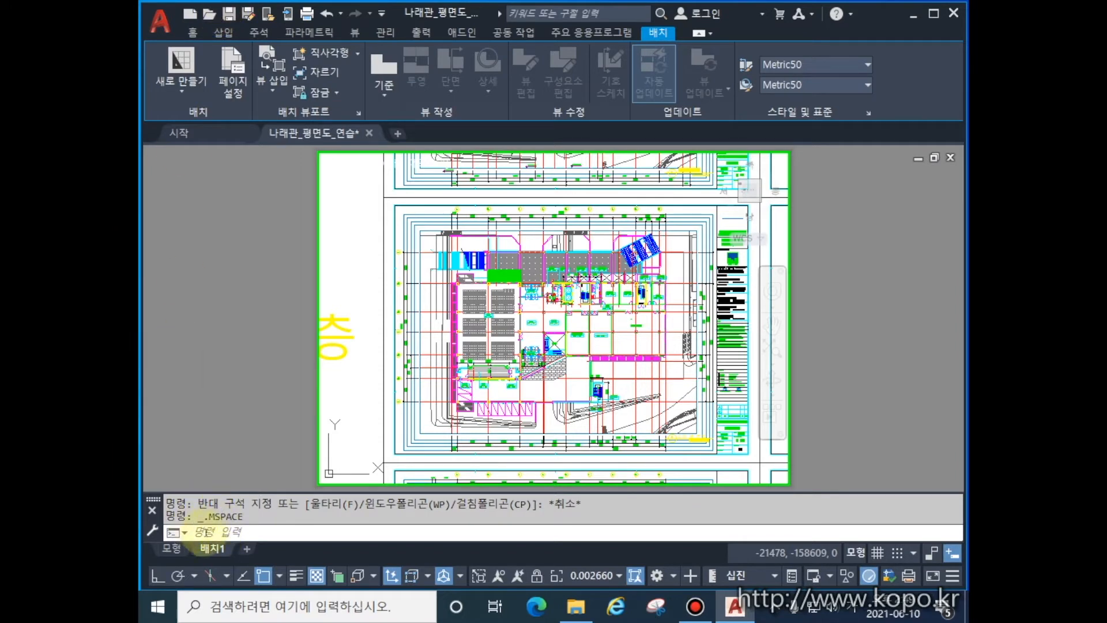
pyautogui.write('z')
pyautogui.press('Return')
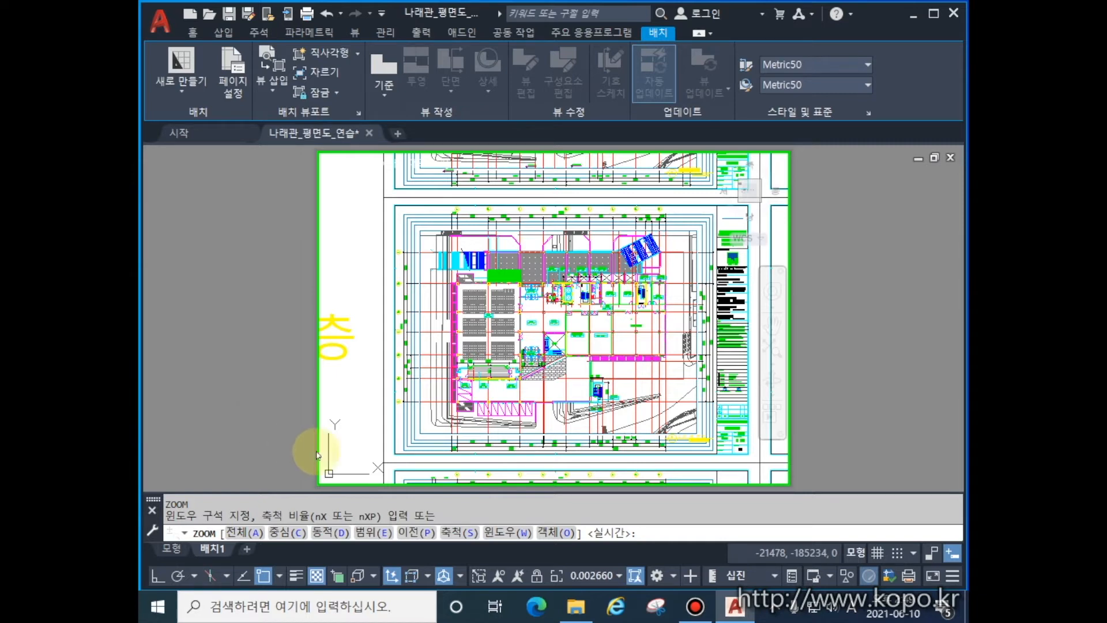
pyautogui.click(554, 533)
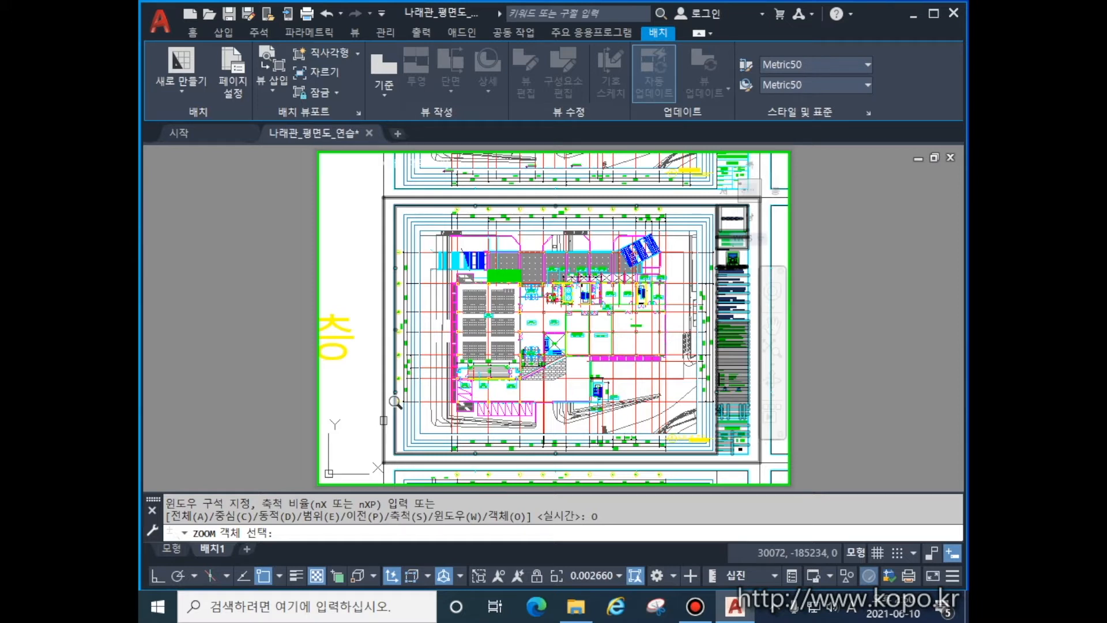
pyautogui.click(395, 402)
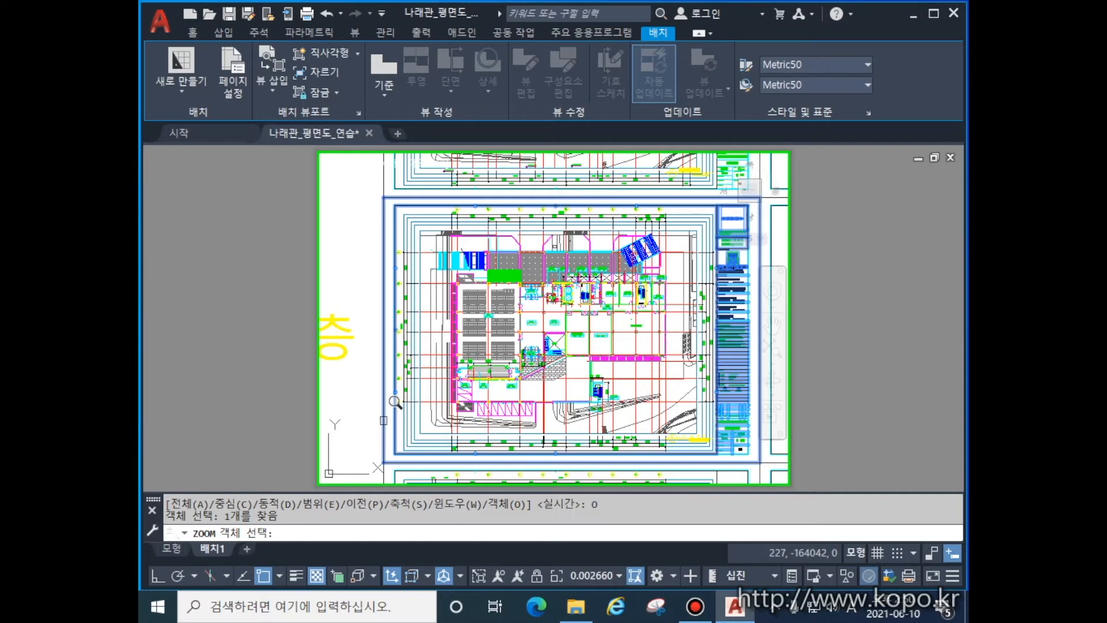
pyautogui.press('Return')
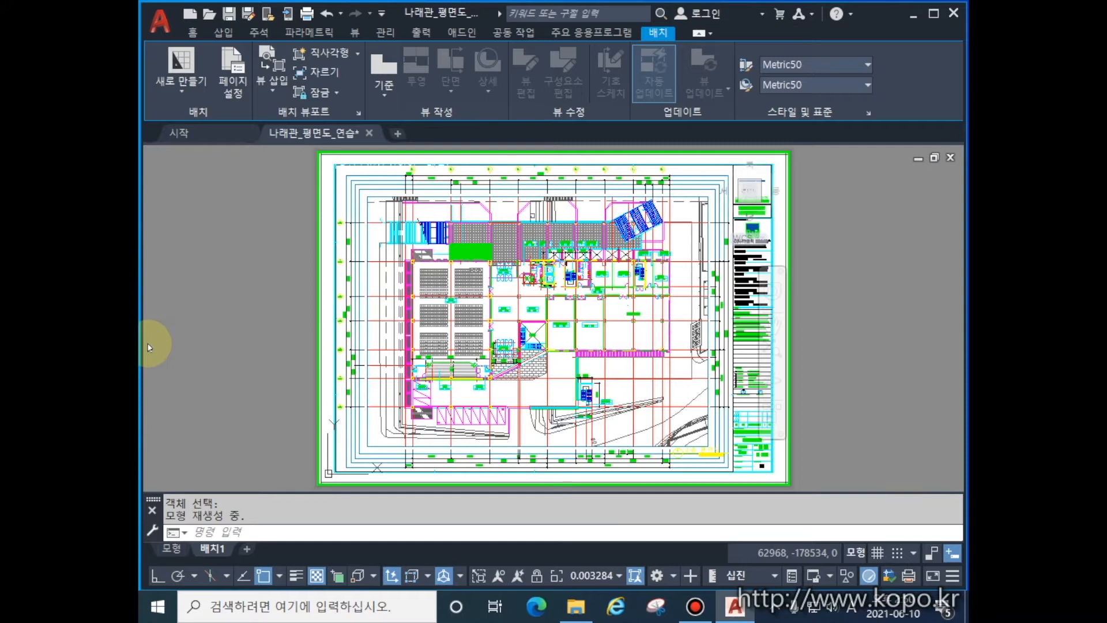
# Delete all the imperial scales, from 1/128" = 1'-0" through 1'-0" = 1'-0", from the drawing's scale list.
pyautogui.click(618, 578)
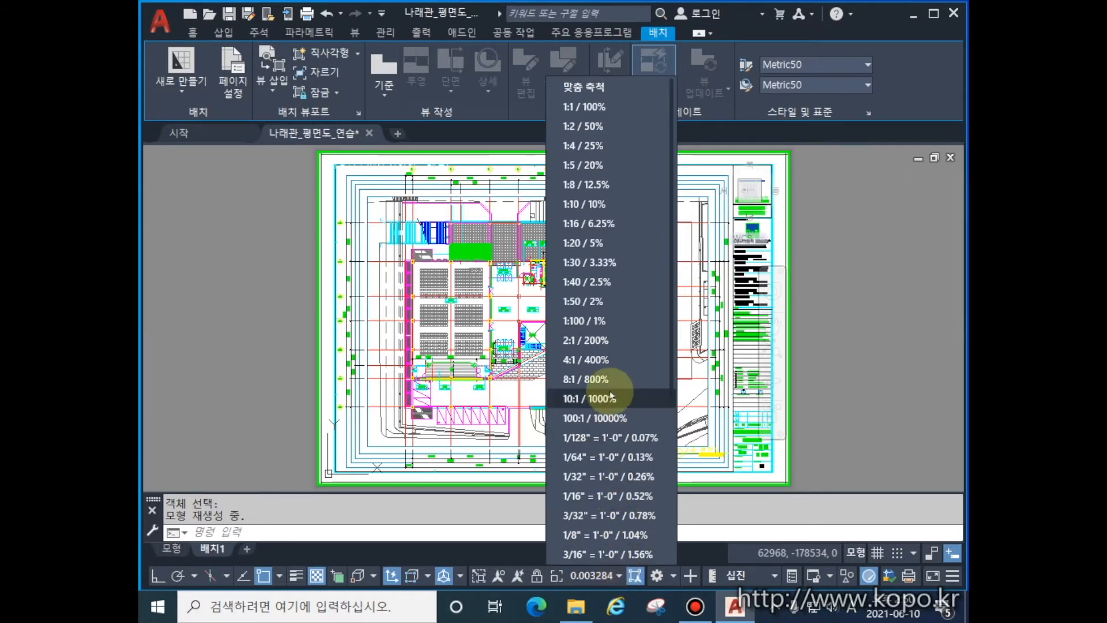
pyautogui.scroll(-4, 606, 496)
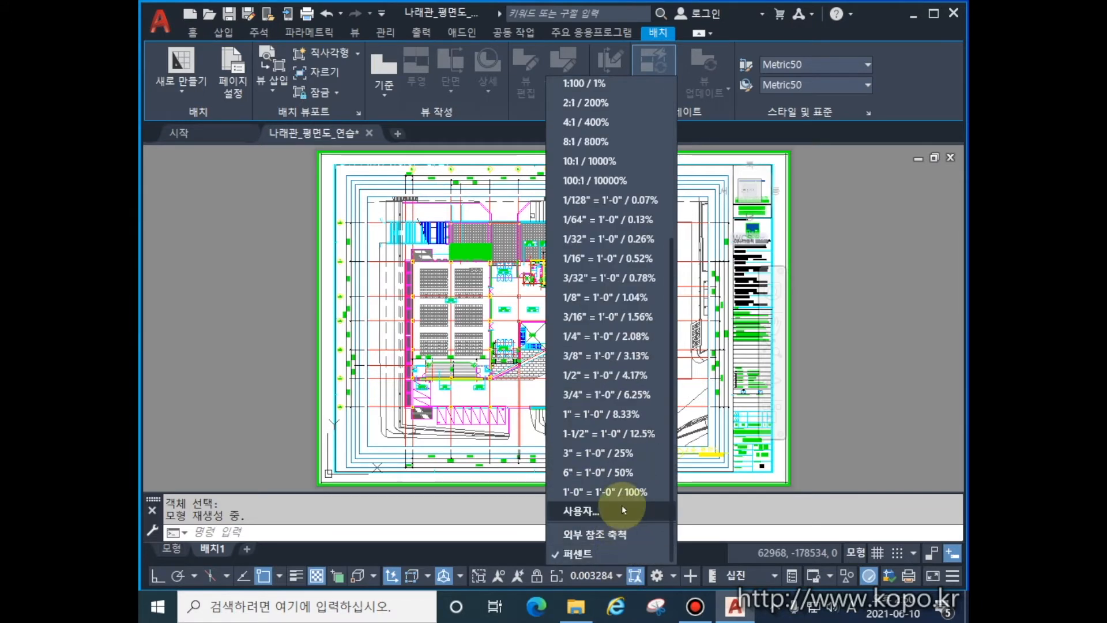
pyautogui.click(601, 511)
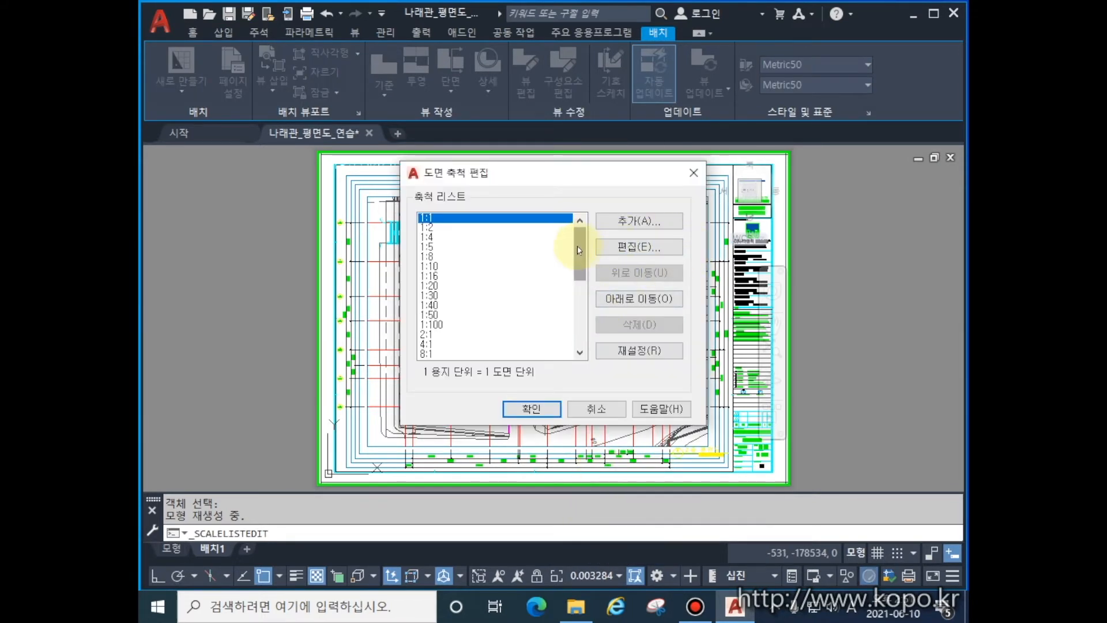
pyautogui.moveTo(580, 253); pyautogui.dragTo(581, 286)
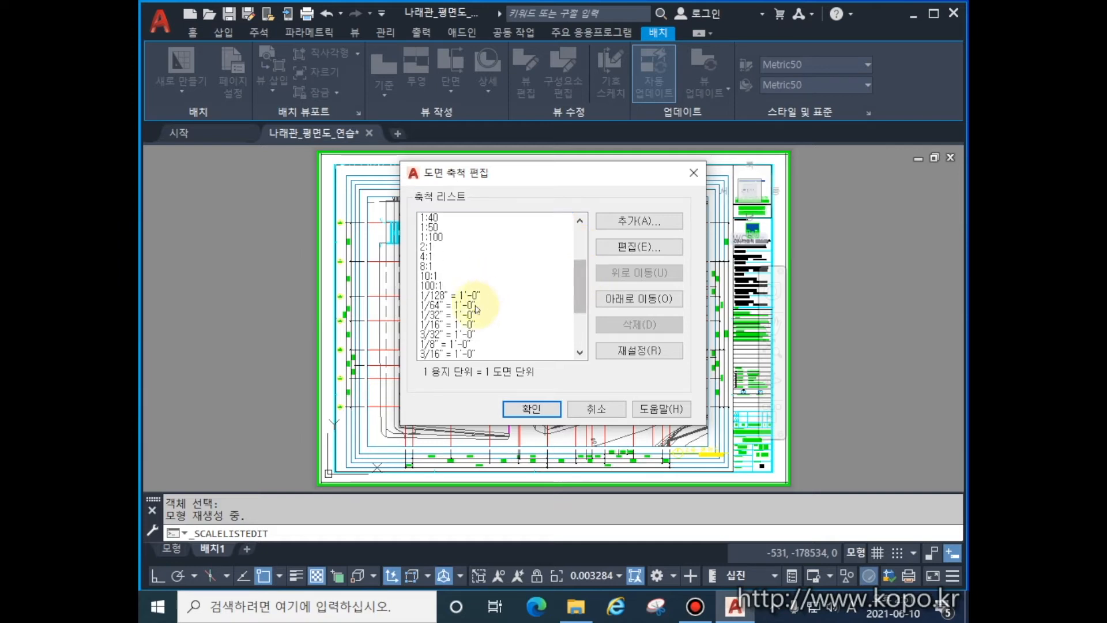
pyautogui.click(449, 296)
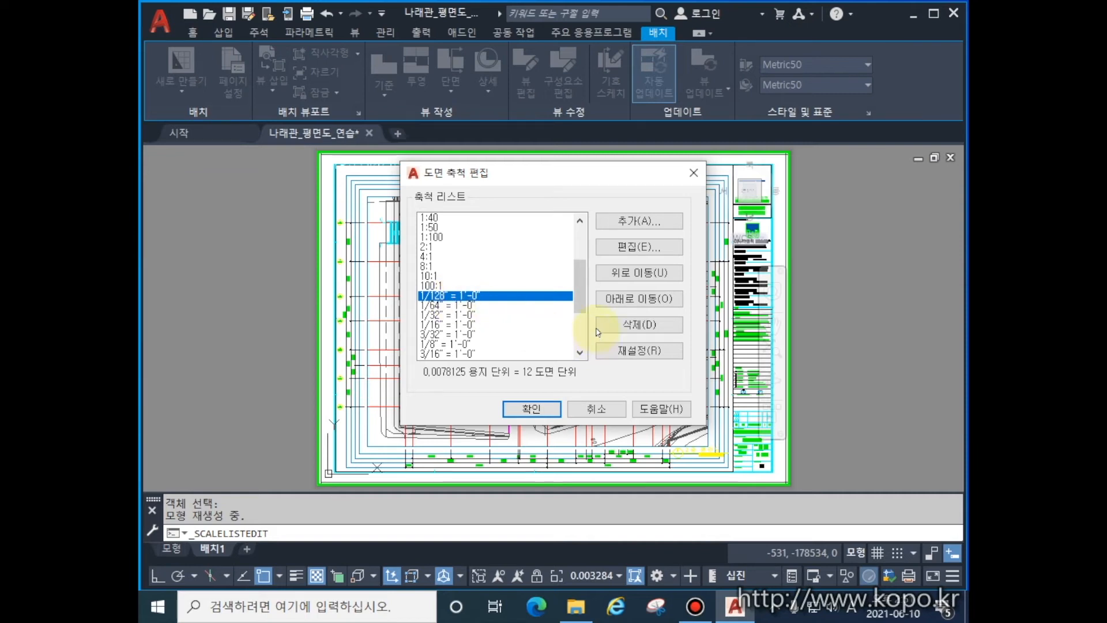
pyautogui.moveTo(579, 293); pyautogui.dragTo(581, 330)
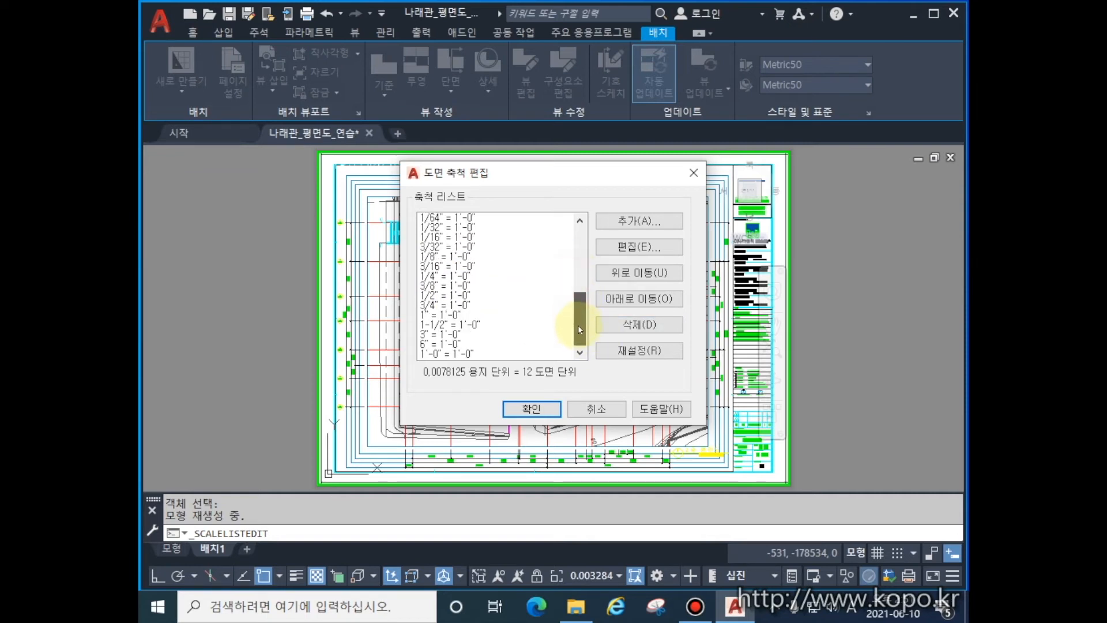
pyautogui.keyDown('shift'); pyautogui.click(454, 355); pyautogui.keyUp('shift')
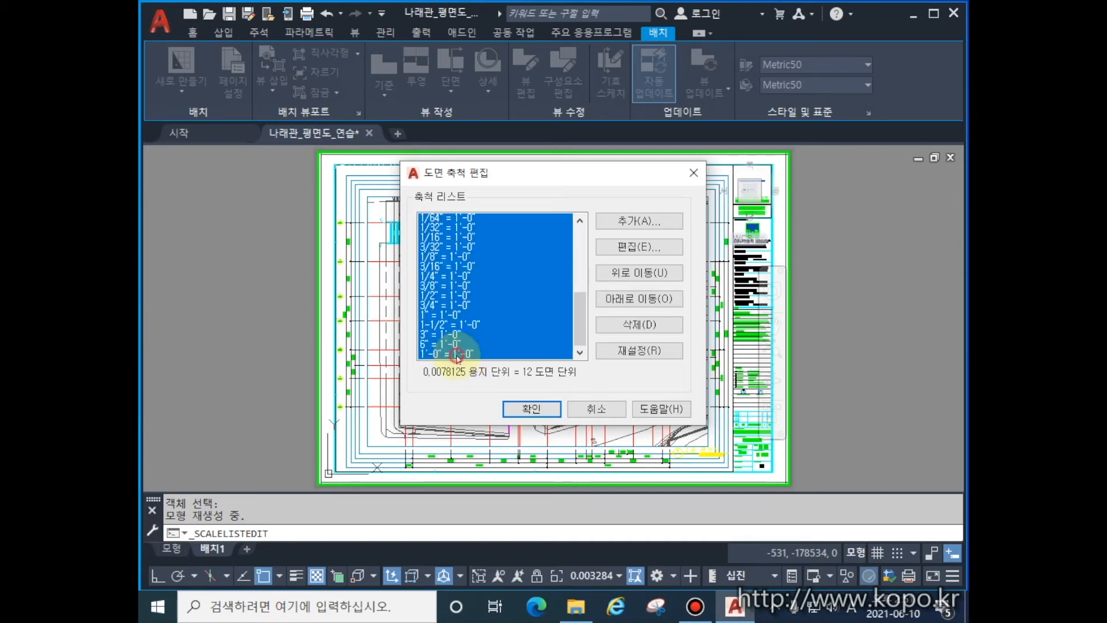
pyautogui.moveTo(580, 338); pyautogui.dragTo(580, 293)
pyautogui.scroll(-5, 581, 293)
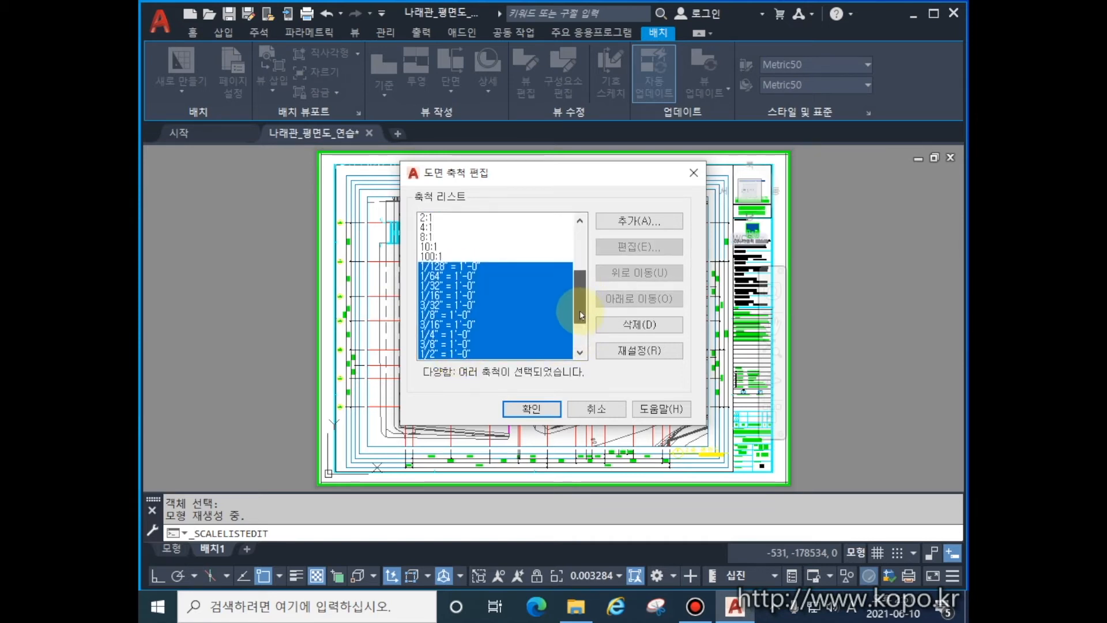
pyautogui.click(640, 325)
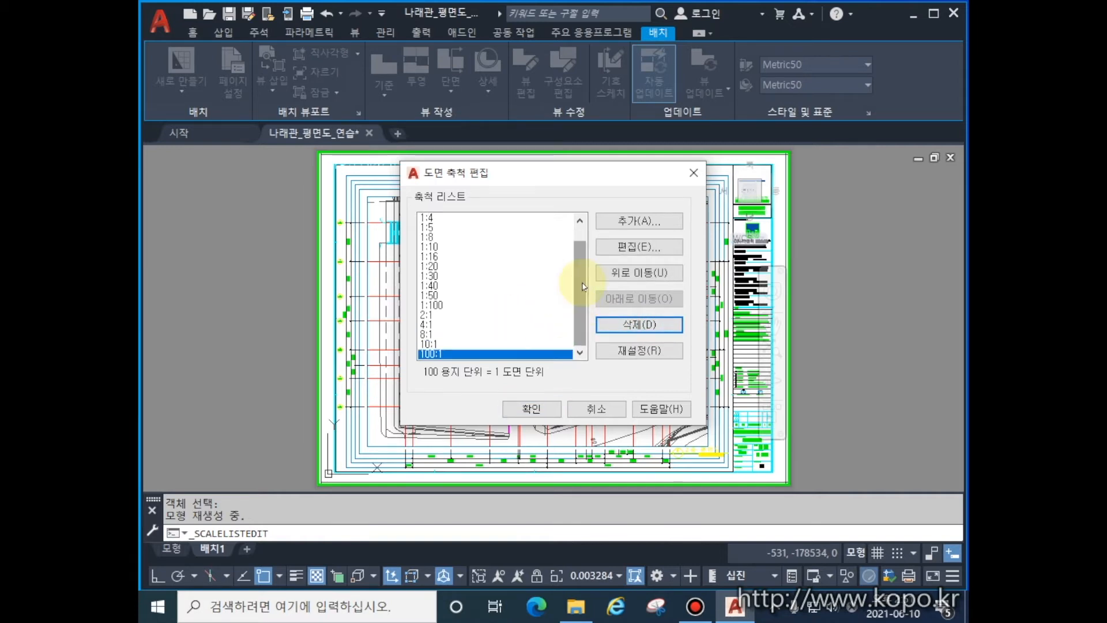
# Add a custom scale named 1:300 to the scale list, with 1 paper unit equal to 300 drawing units.
pyautogui.click(648, 223)
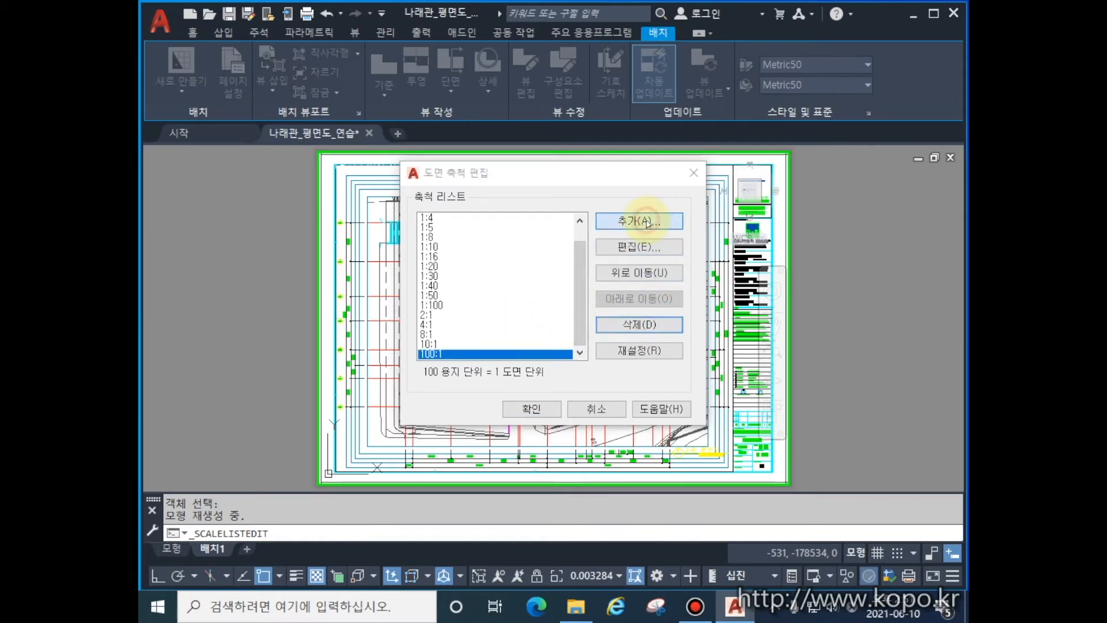
pyautogui.write('1:300')
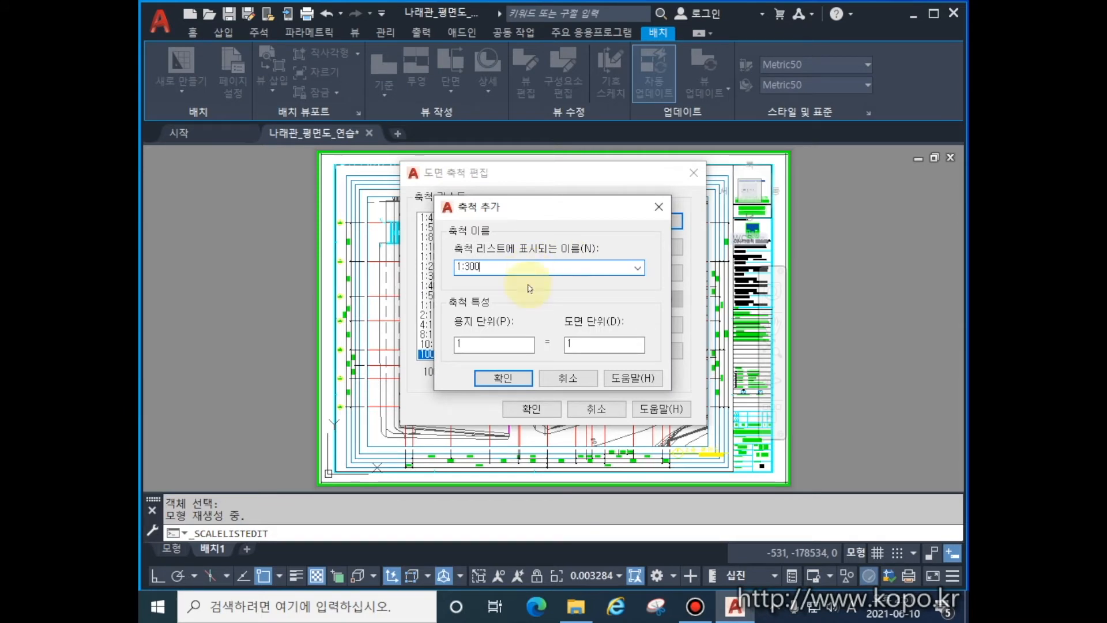
pyautogui.click(591, 349)
pyautogui.doubleClick(583, 346)
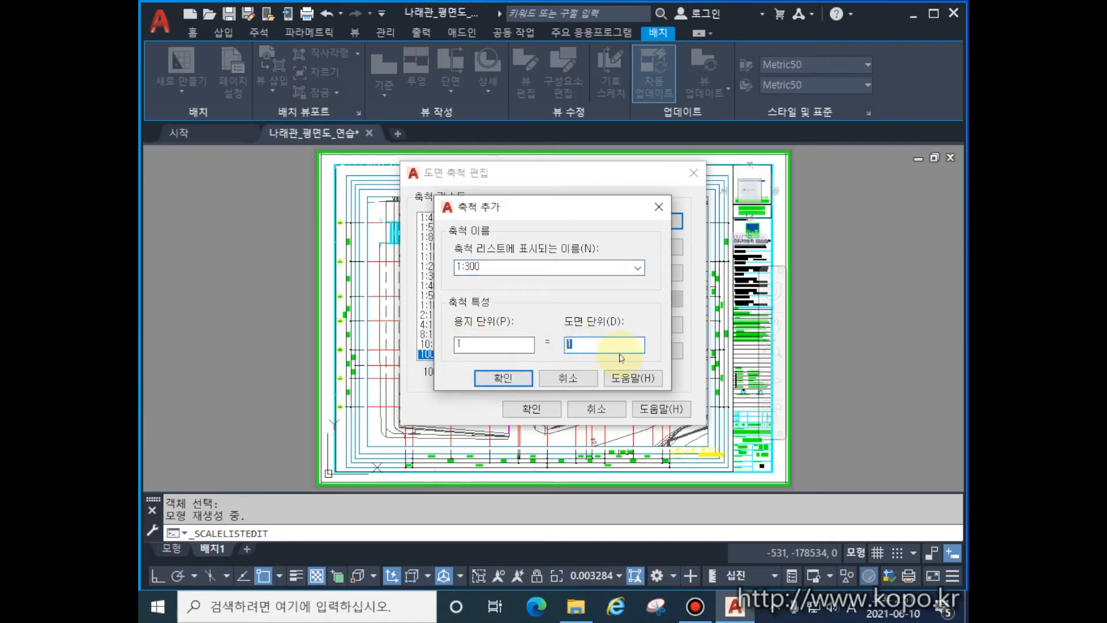
pyautogui.write('300')
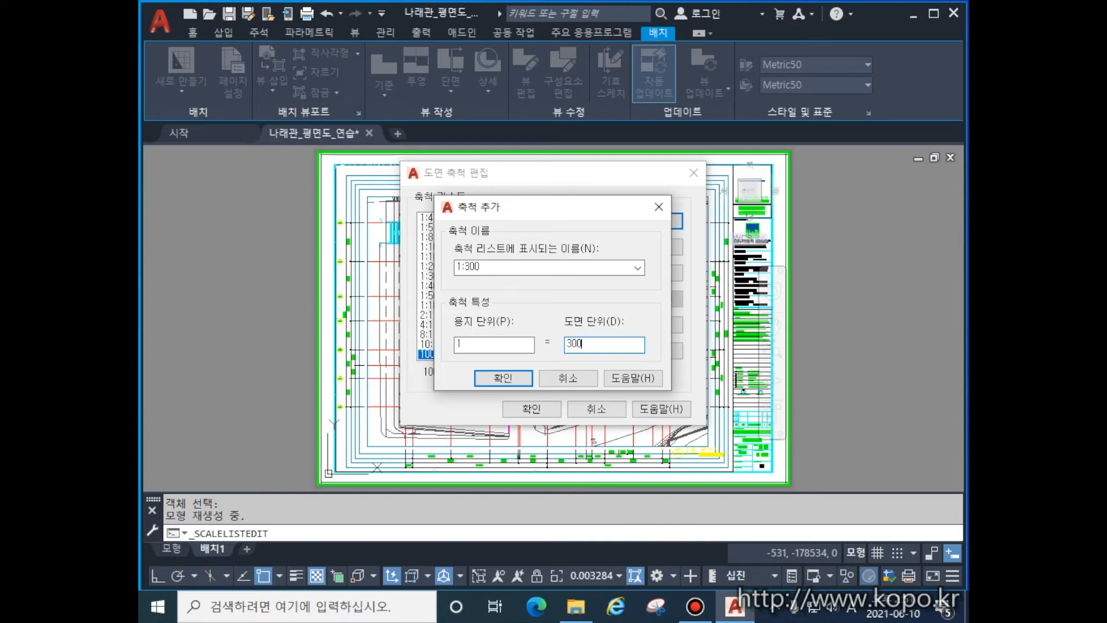
pyautogui.click(485, 346)
pyautogui.click(609, 346)
pyautogui.click(506, 379)
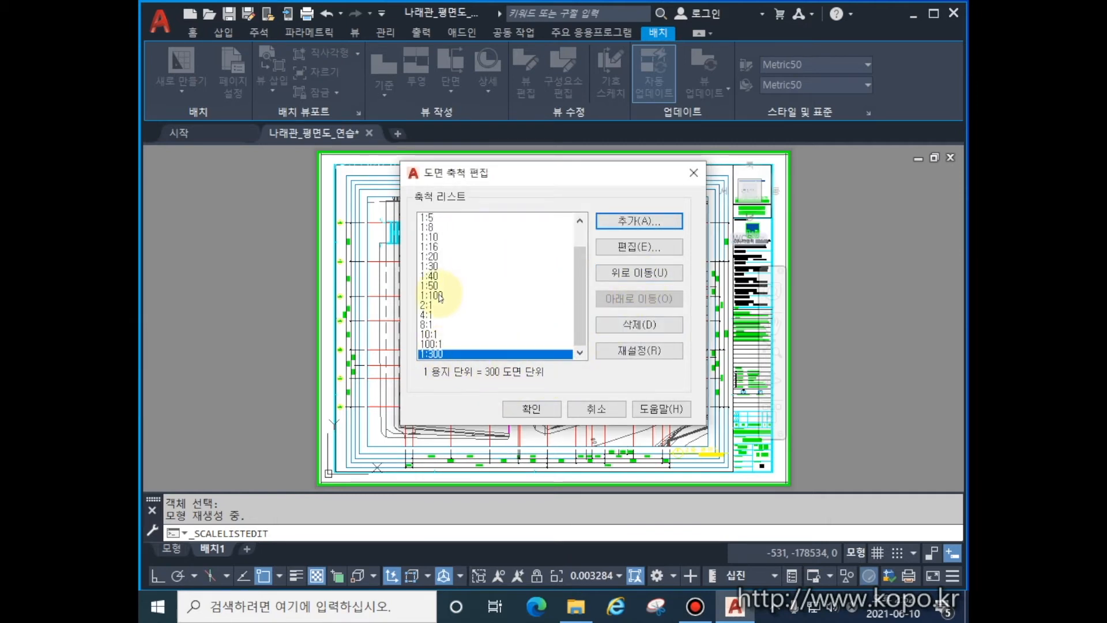
# Move the 1:300 scale up to directly below 1:100 and accept the edited scale list.
pyautogui.click(644, 273)
pyautogui.click(644, 273)
pyautogui.click(645, 273)
pyautogui.click(644, 273)
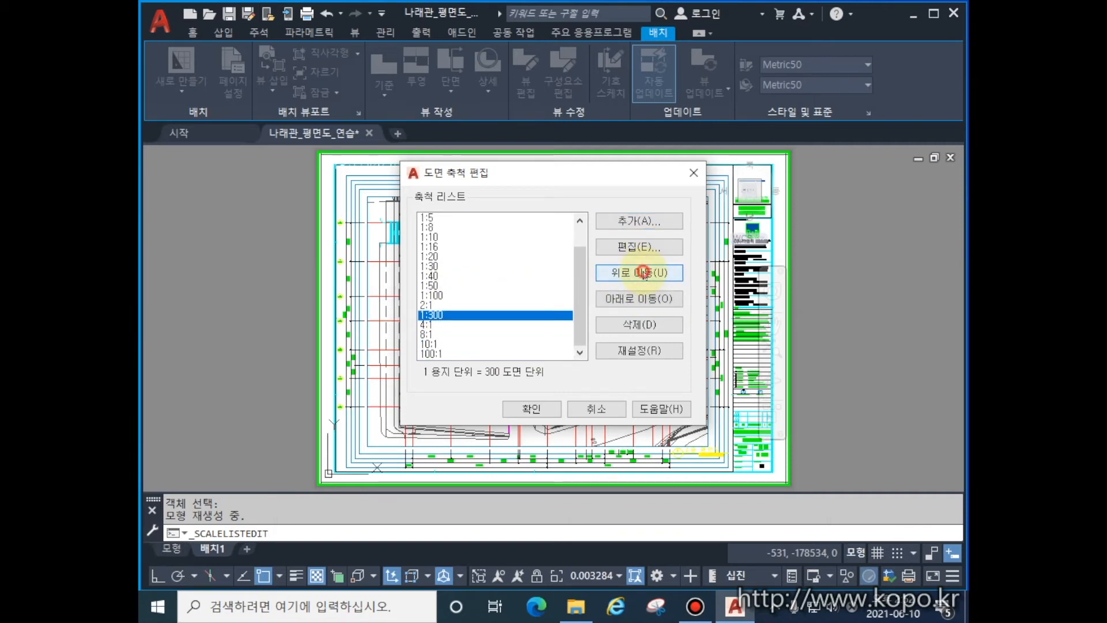
pyautogui.click(644, 274)
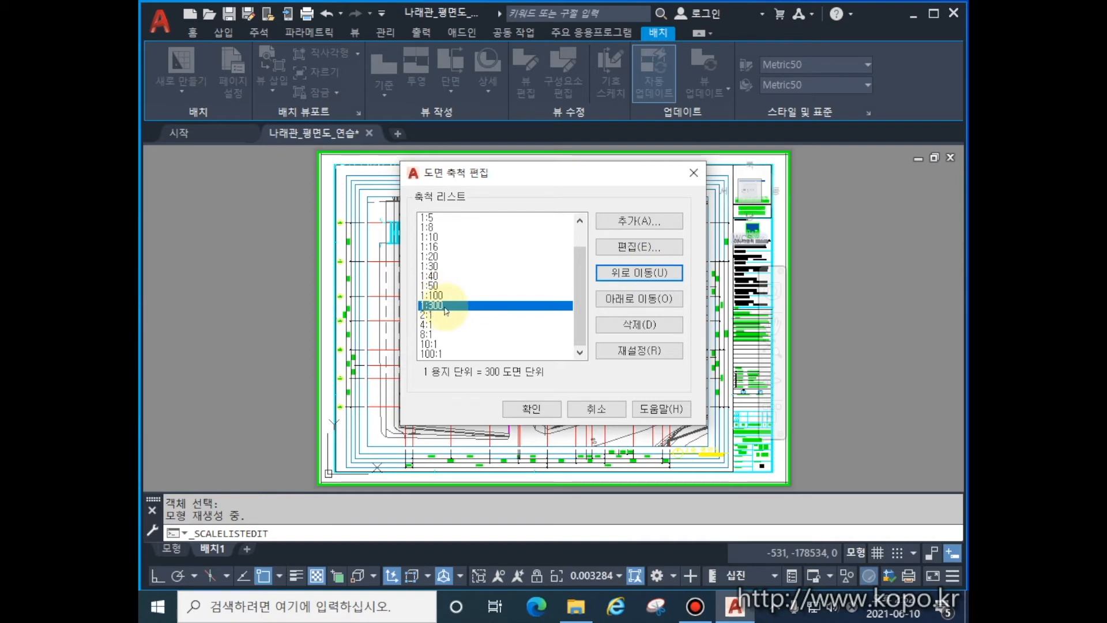
pyautogui.click(464, 309)
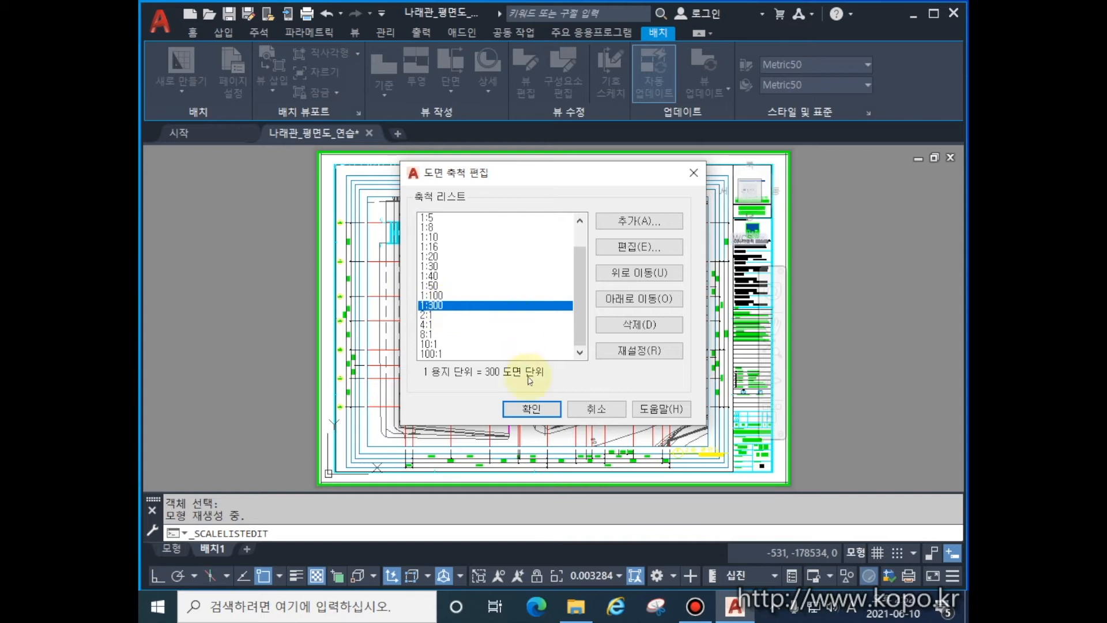
pyautogui.click(546, 416)
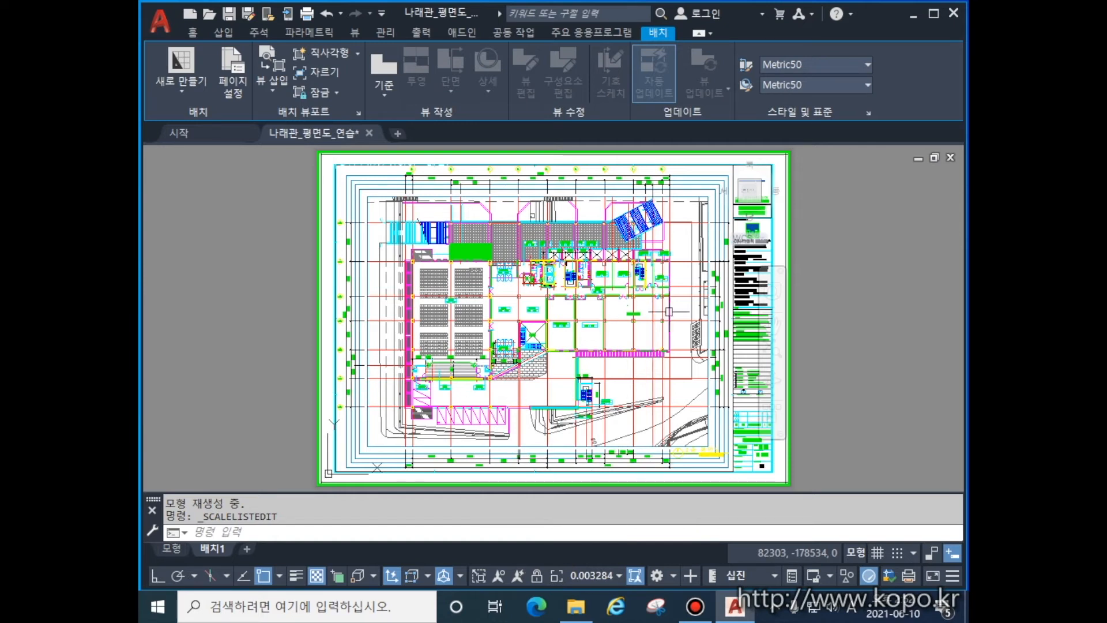
# Set the active viewport's scale to 1:300 and lock the viewport.
pyautogui.click(616, 575)
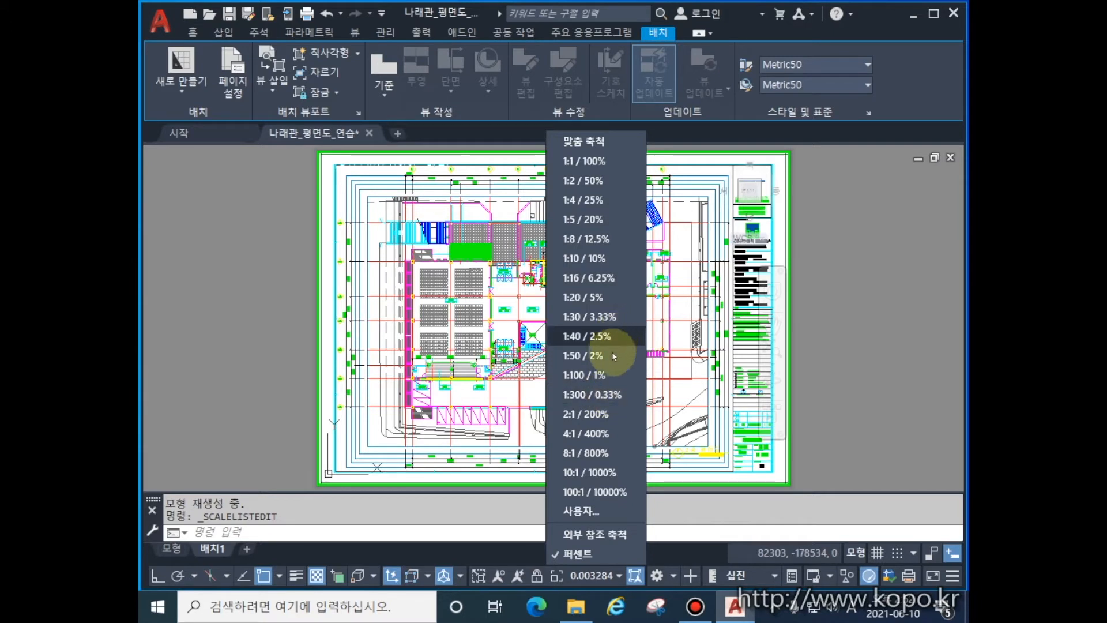
pyautogui.click(599, 396)
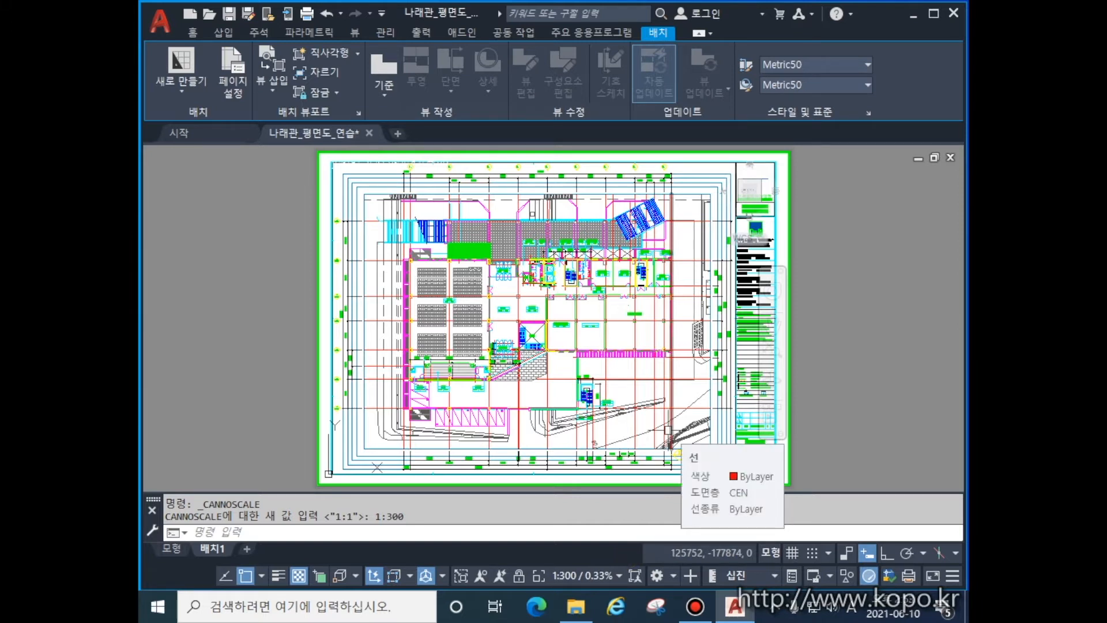
pyautogui.click(519, 575)
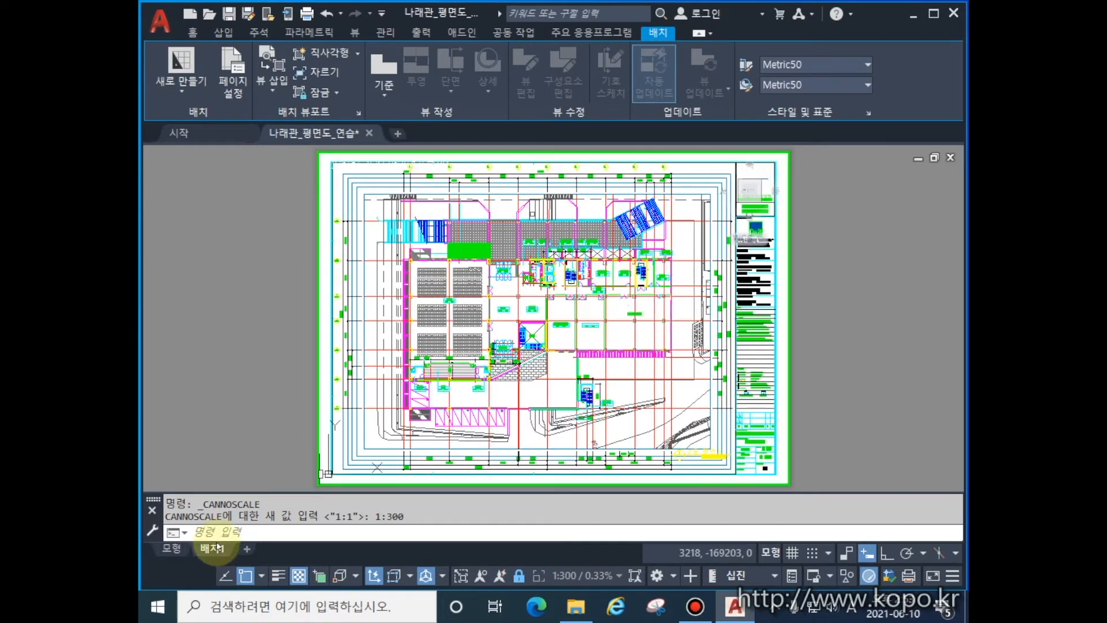
# Rename the 배치1 layout to 2층전체.
pyautogui.rightClick(214, 549)
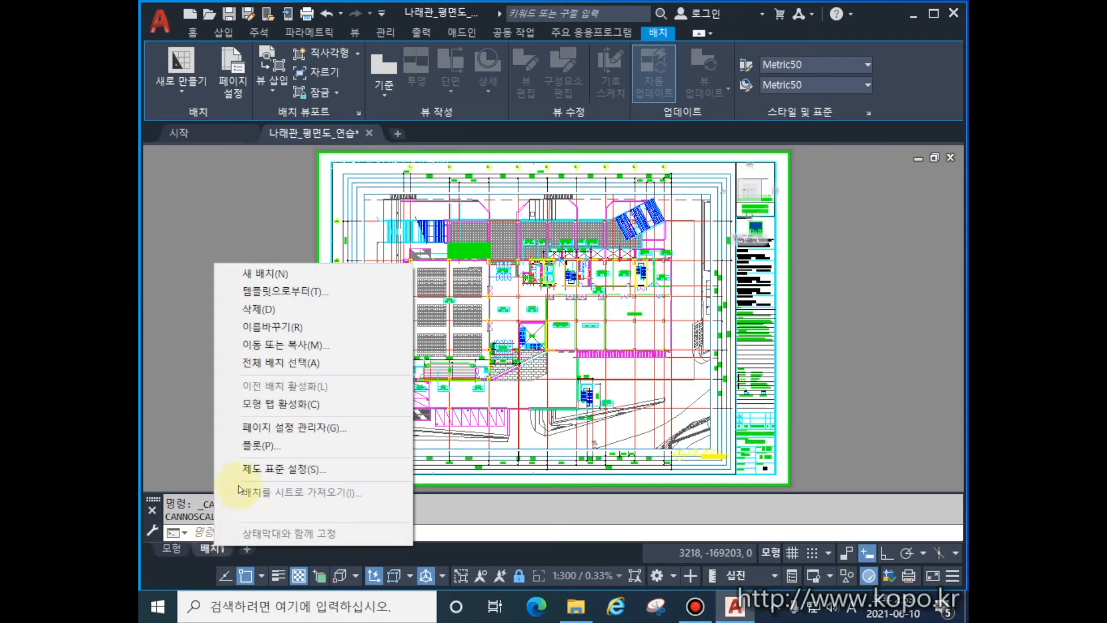
pyautogui.click(292, 327)
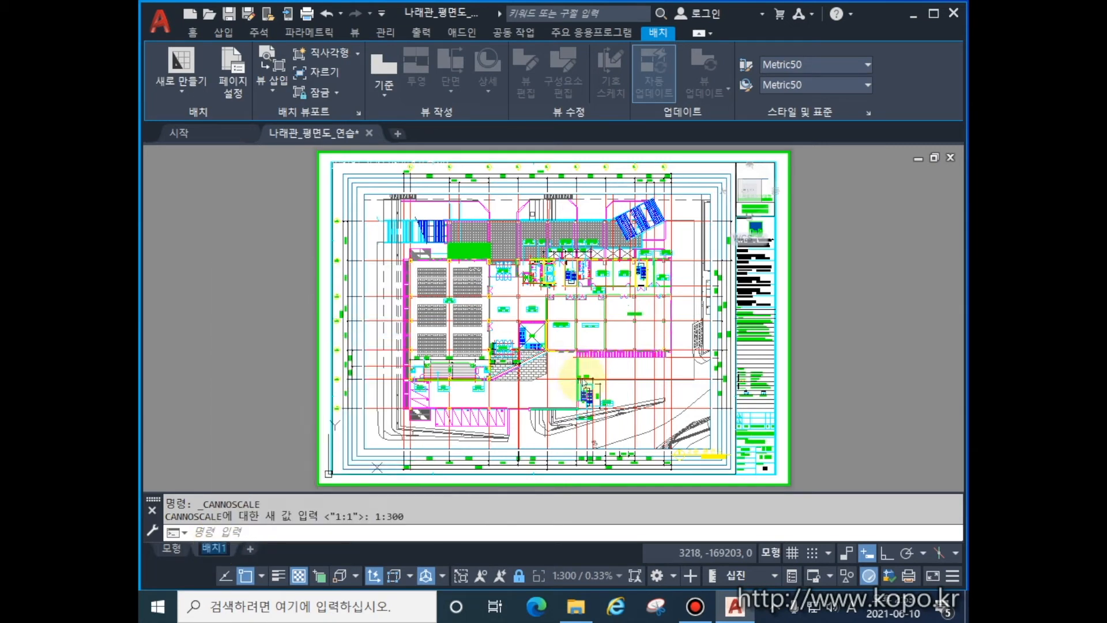
pyautogui.write('2층전')
pyautogui.click(583, 382)
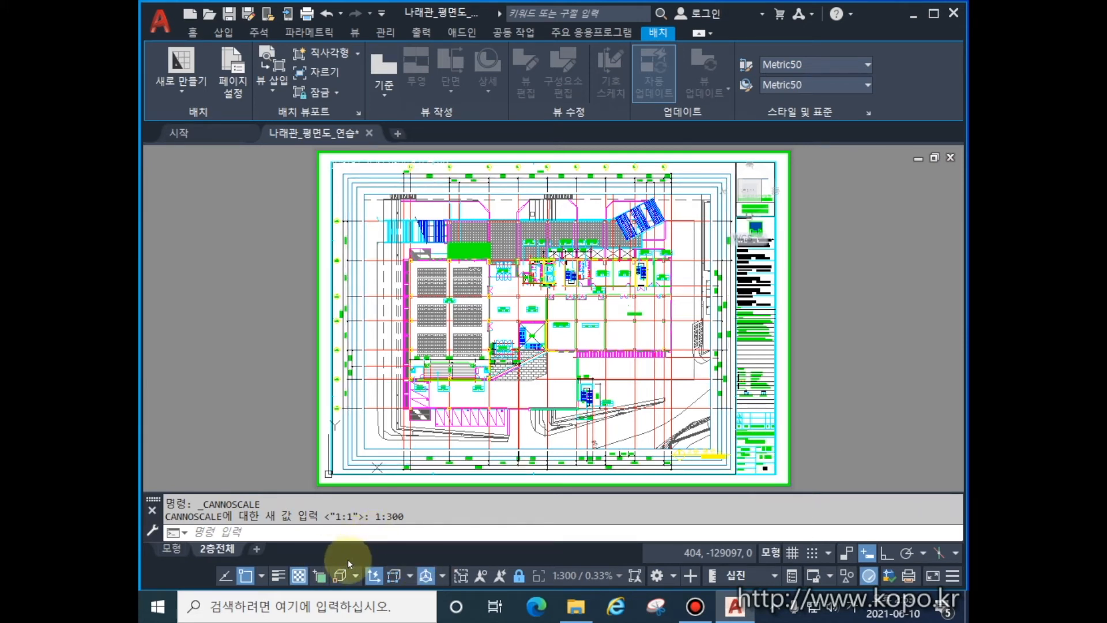
# Add a new layout beside 2층전체 and make the A3_도면출력 page setup current for it.
pyautogui.click(257, 551)
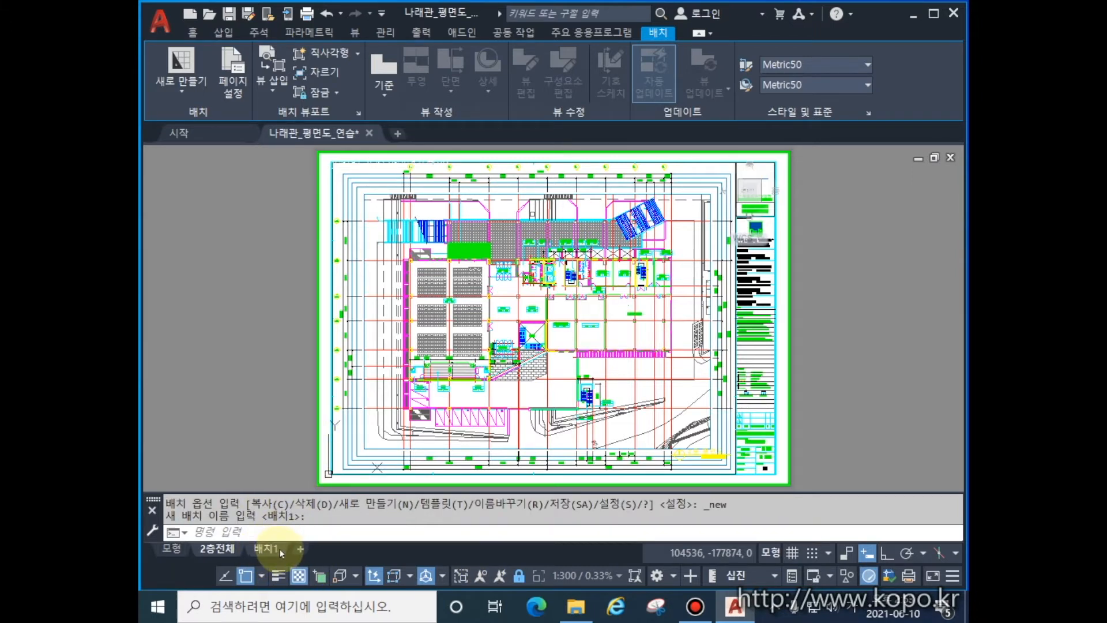
pyautogui.click(271, 549)
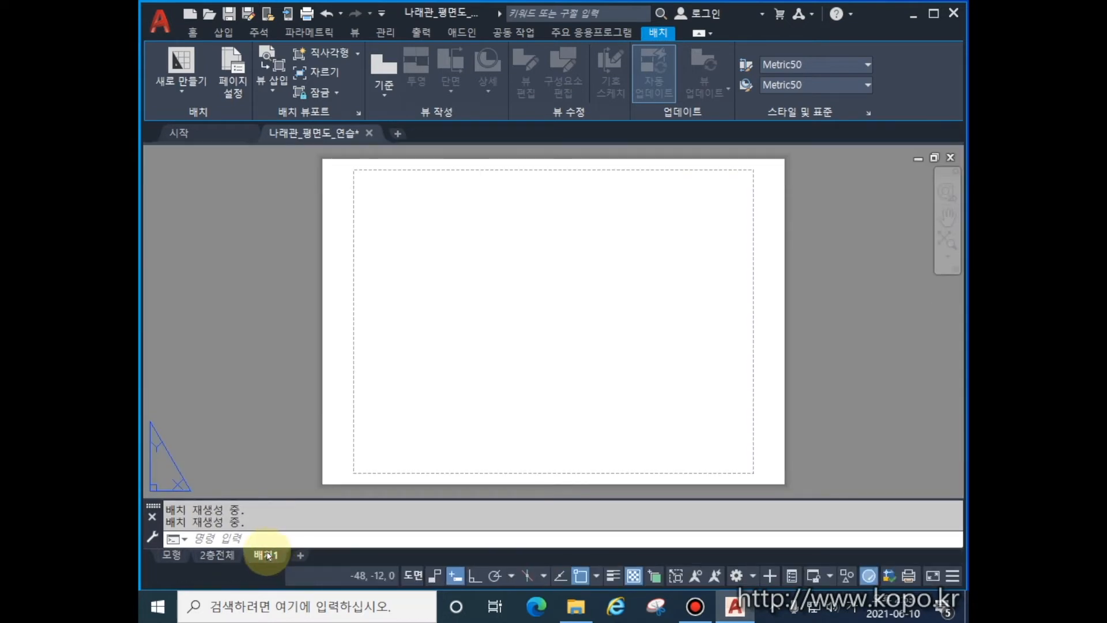
pyautogui.rightClick(269, 556)
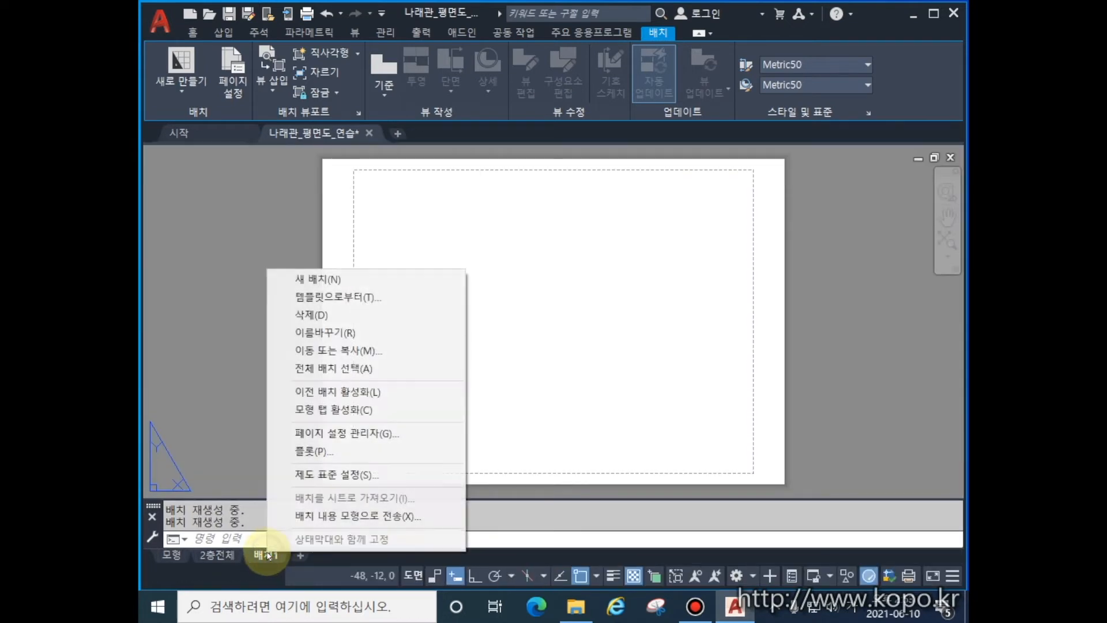
pyautogui.click(344, 434)
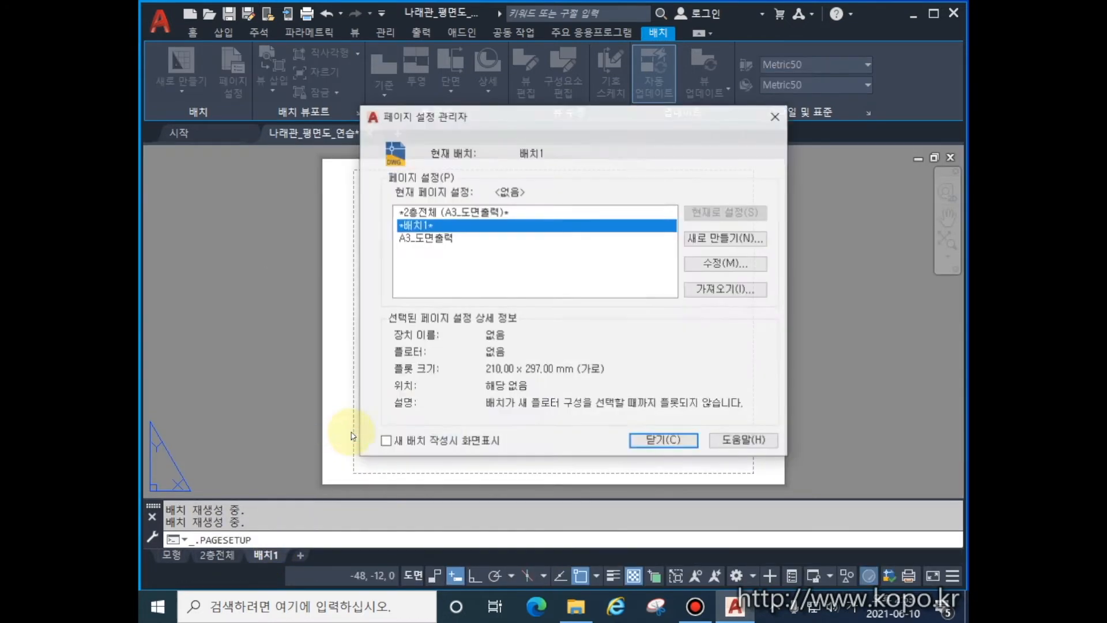
pyautogui.click(443, 241)
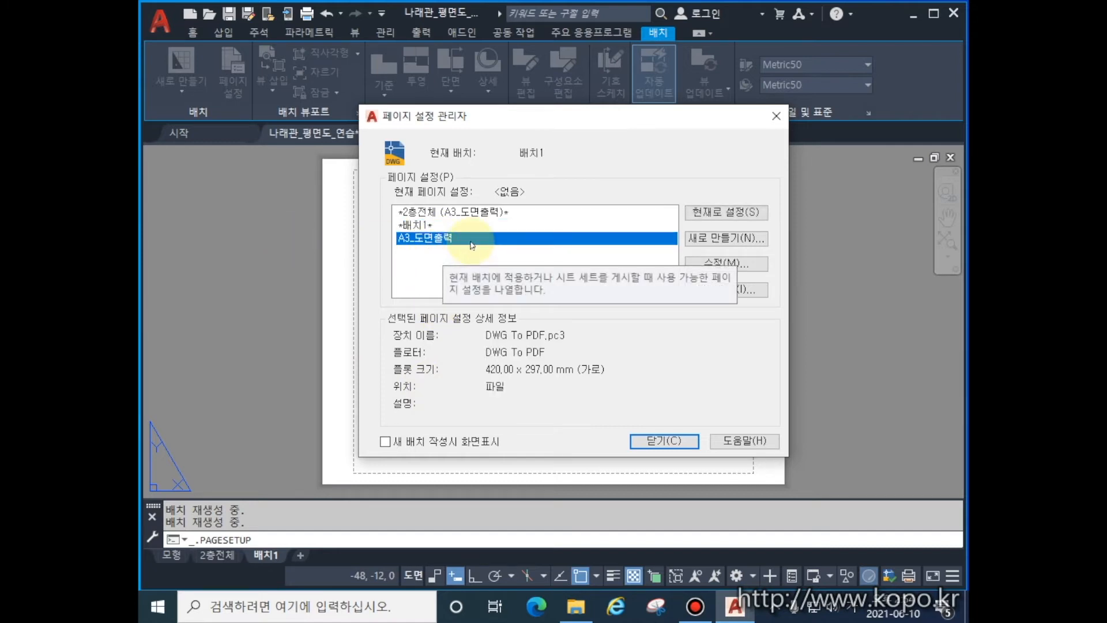
pyautogui.click(725, 213)
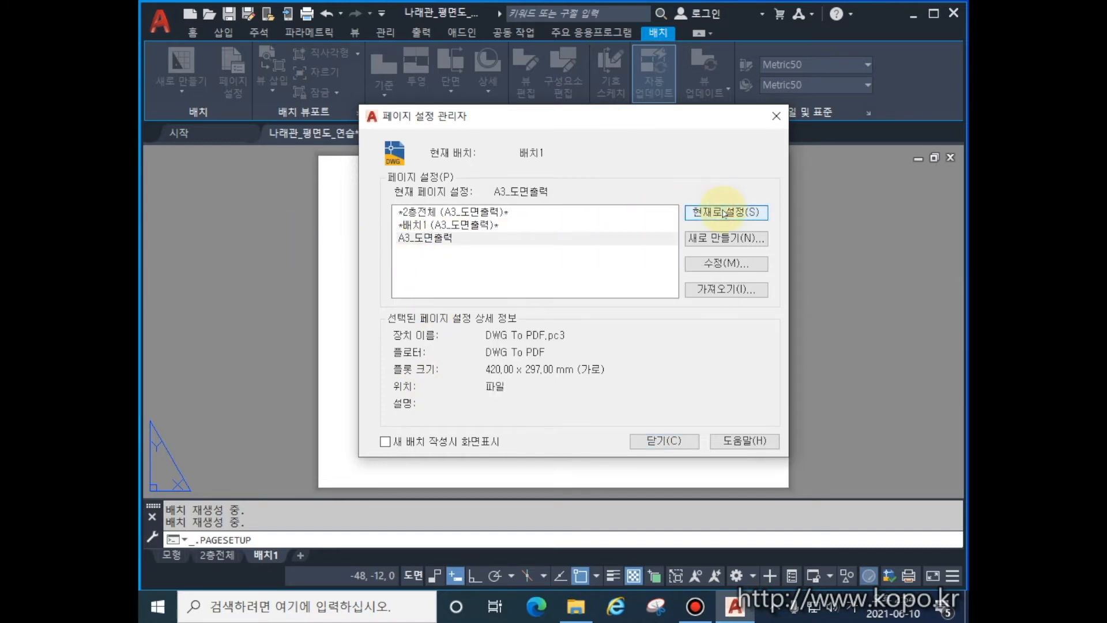
pyautogui.click(664, 440)
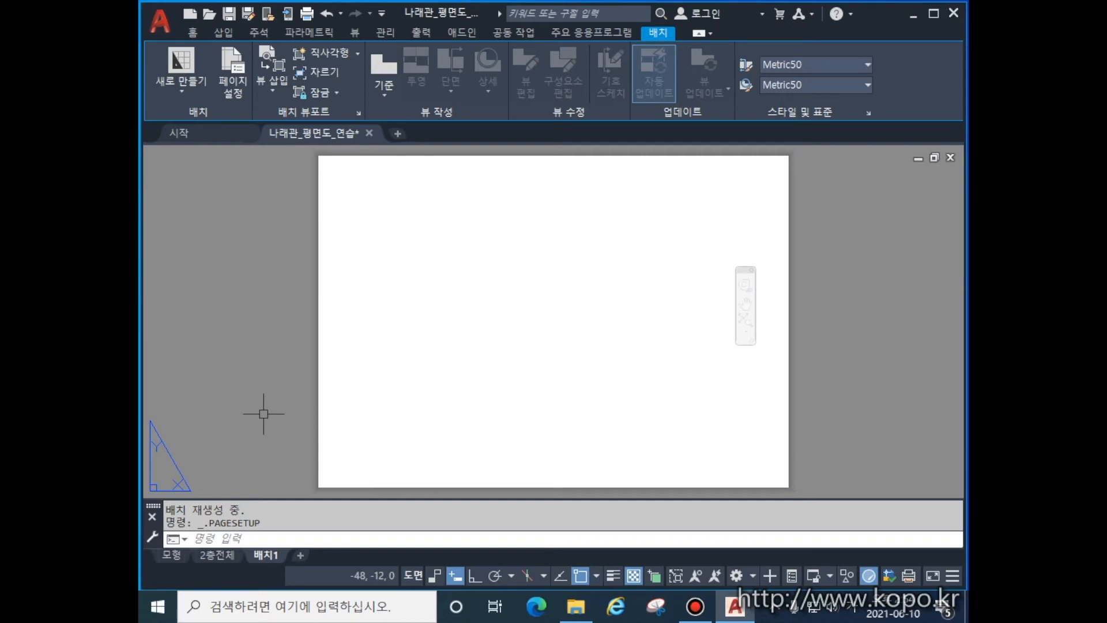
# Insert a rectangular viewport on the new layout with the Fit option so that it fills the sheet.
pyautogui.click(359, 54)
pyautogui.click(332, 74)
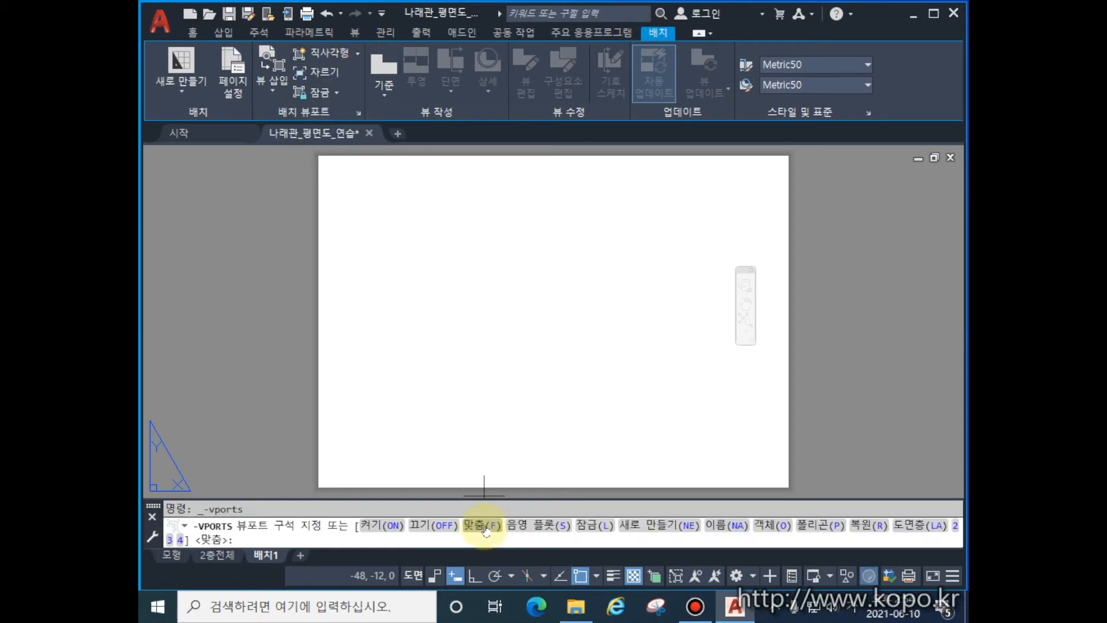
pyautogui.click(485, 530)
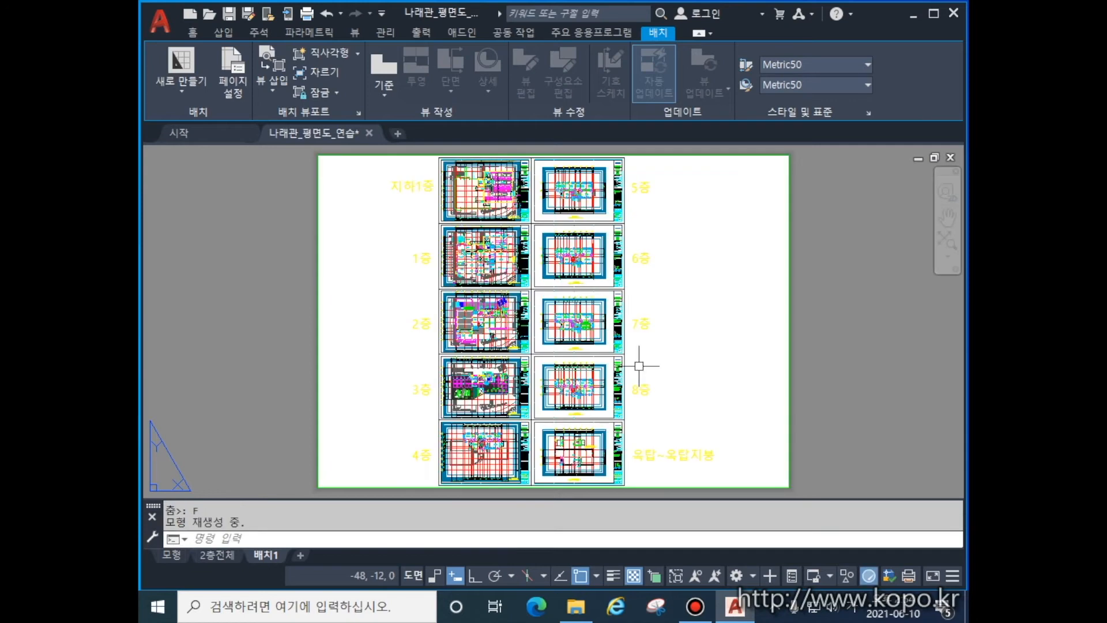
# Activate the new layout's viewport and bring the 전력IT실 room of the 7층 plan into view.
pyautogui.click(687, 319)
pyautogui.press('Escape')
pyautogui.doubleClick(762, 317)
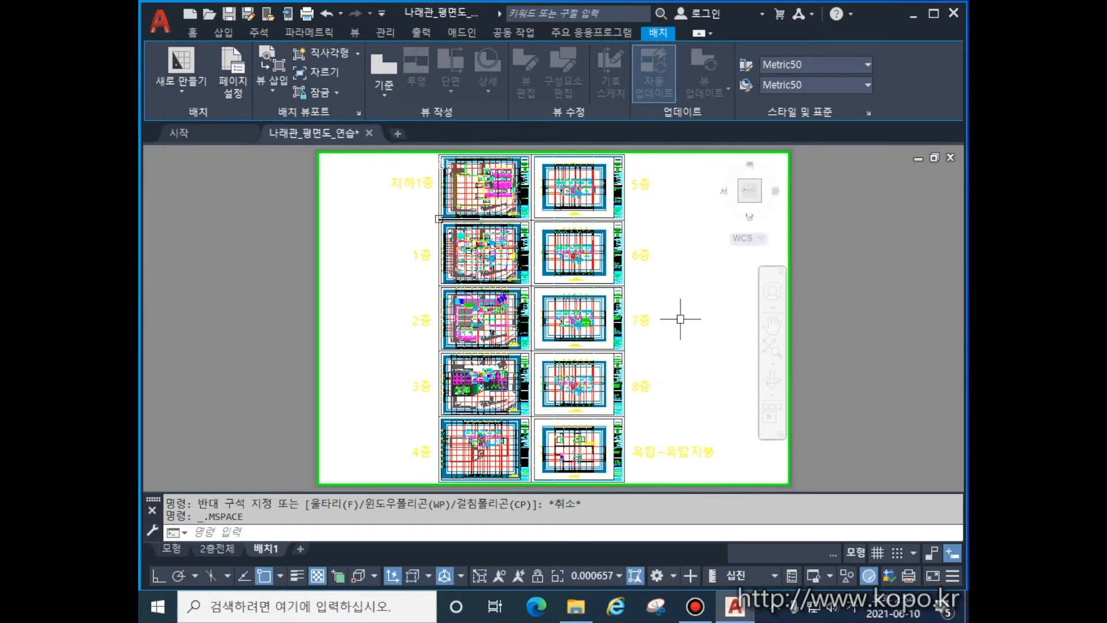
pyautogui.scroll(4, 583, 369)
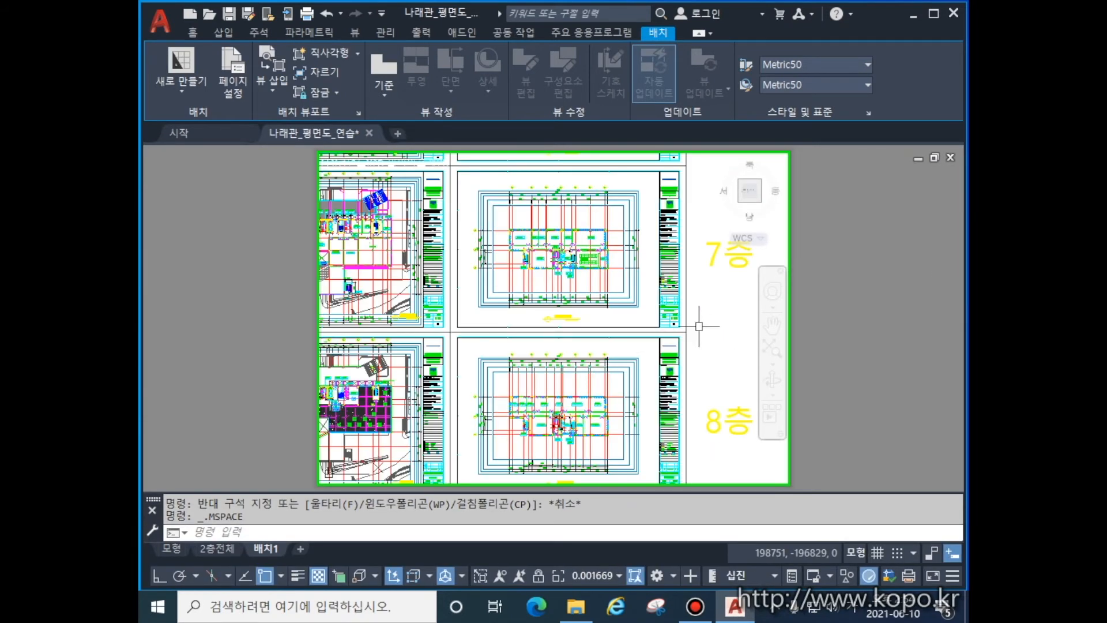
pyautogui.scroll(6, 680, 375)
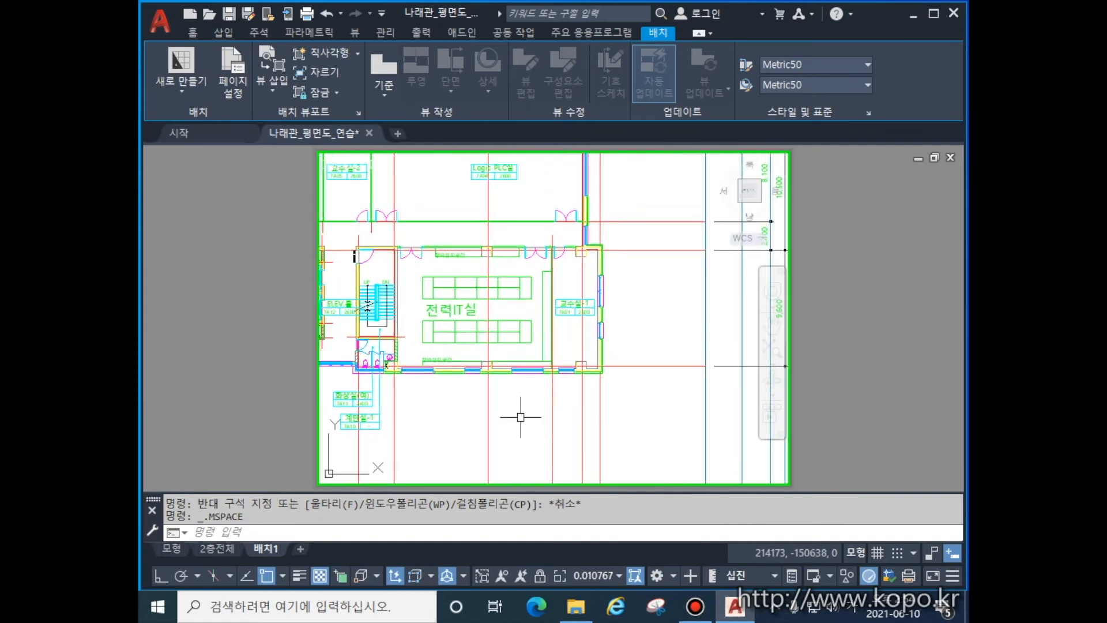
pyautogui.scroll(2, 507, 425)
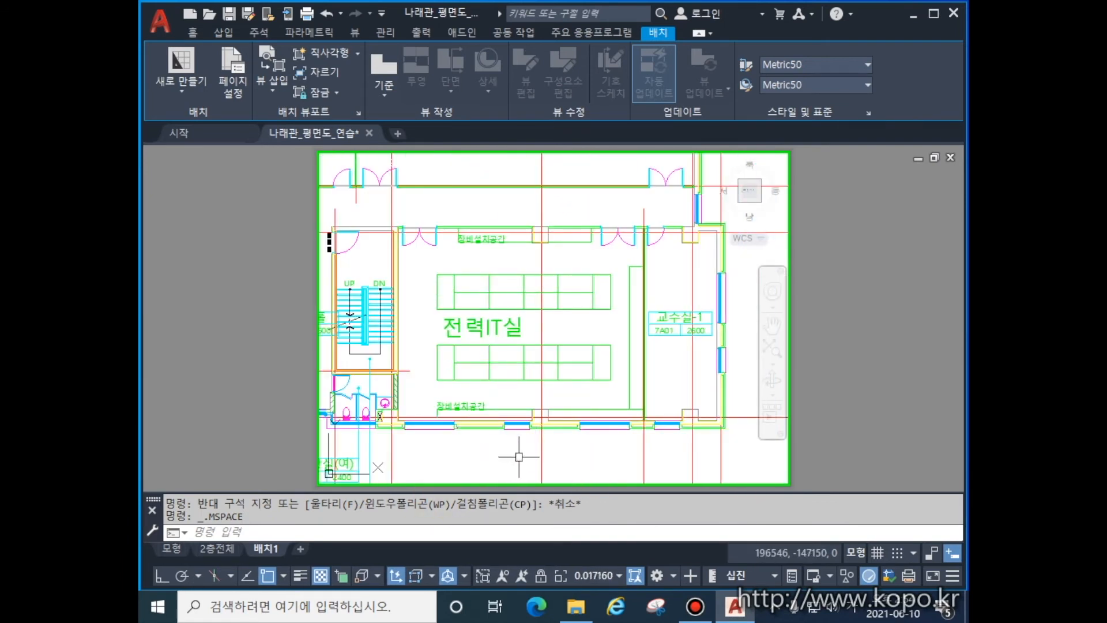
# Frame the 전력IT실 room and the adjoining 교수실-1 in the viewport with a window zoom.
pyautogui.write('ㅋ')
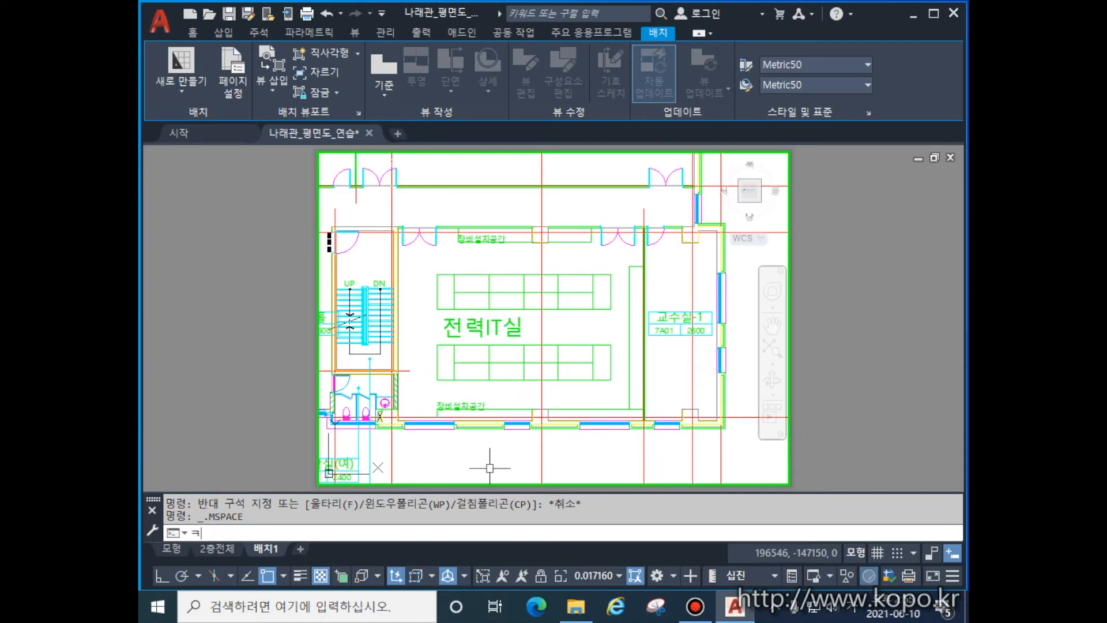
pyautogui.press('Return')
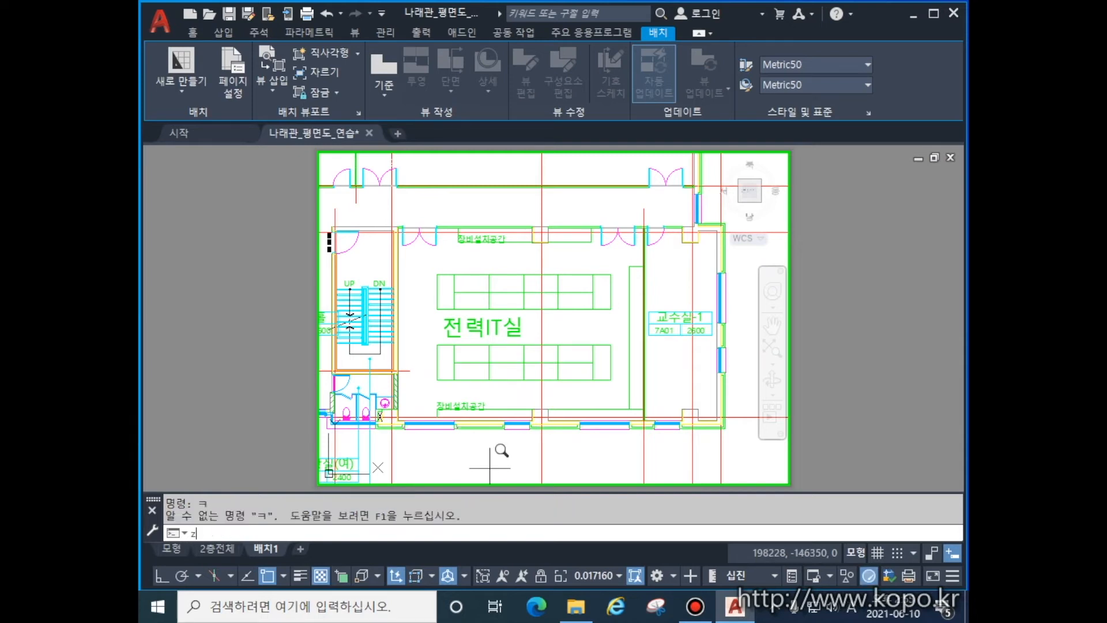
pyautogui.write('z')
pyautogui.press('Return')
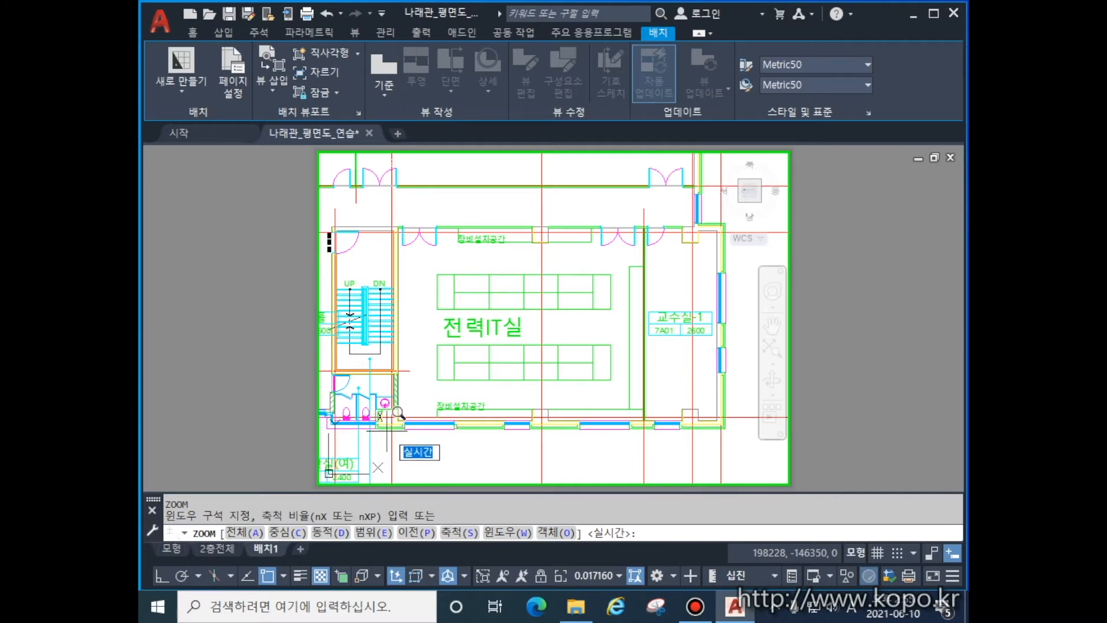
pyautogui.click(391, 430)
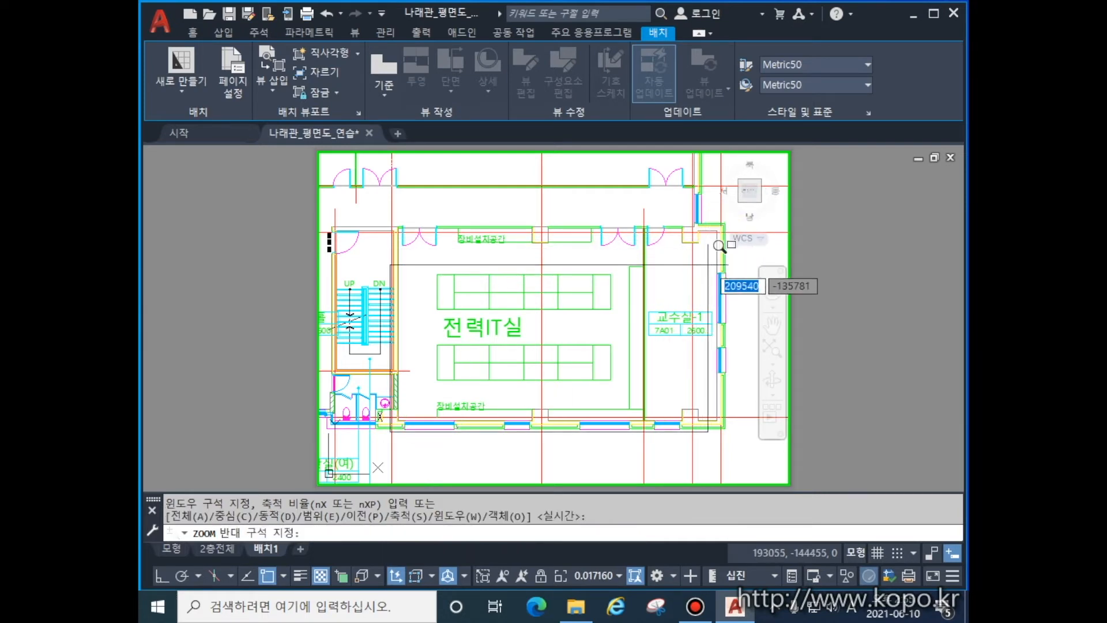
pyautogui.moveTo(705, 306); pyautogui.dragTo(670, 328, button='middle')
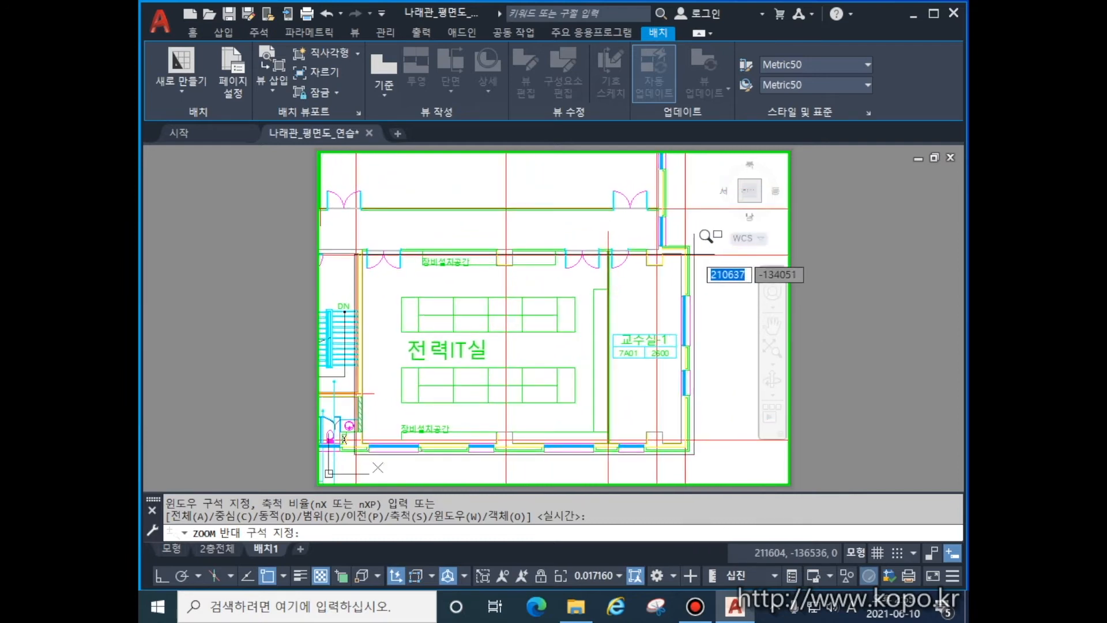
pyautogui.click(691, 243)
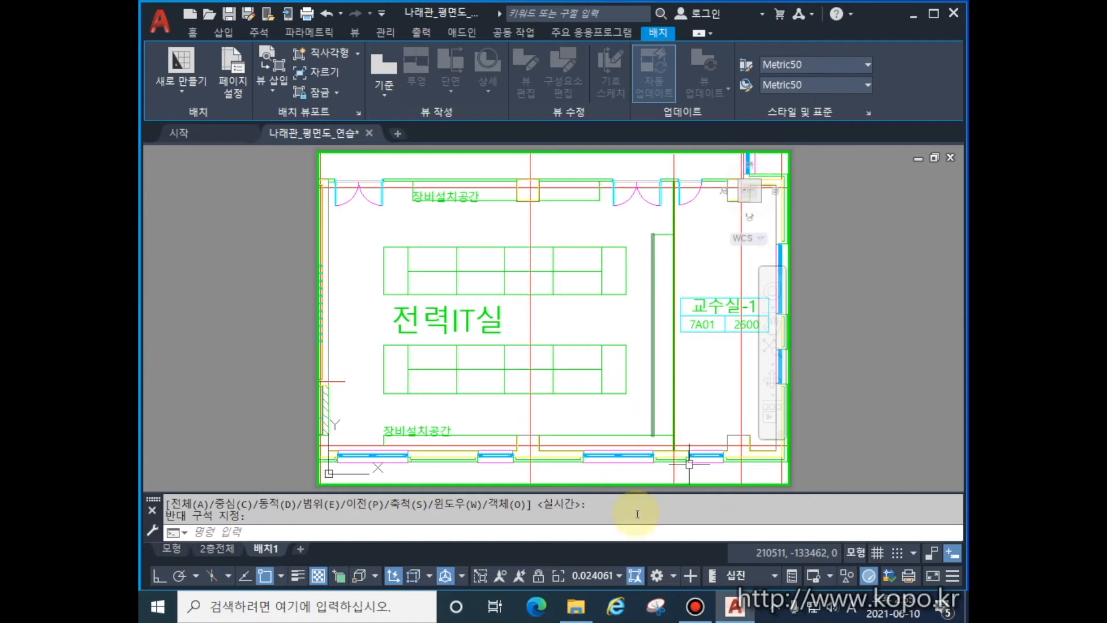
# Set the active viewport's scale to 1:50 and lock the viewport.
pyautogui.click(617, 575)
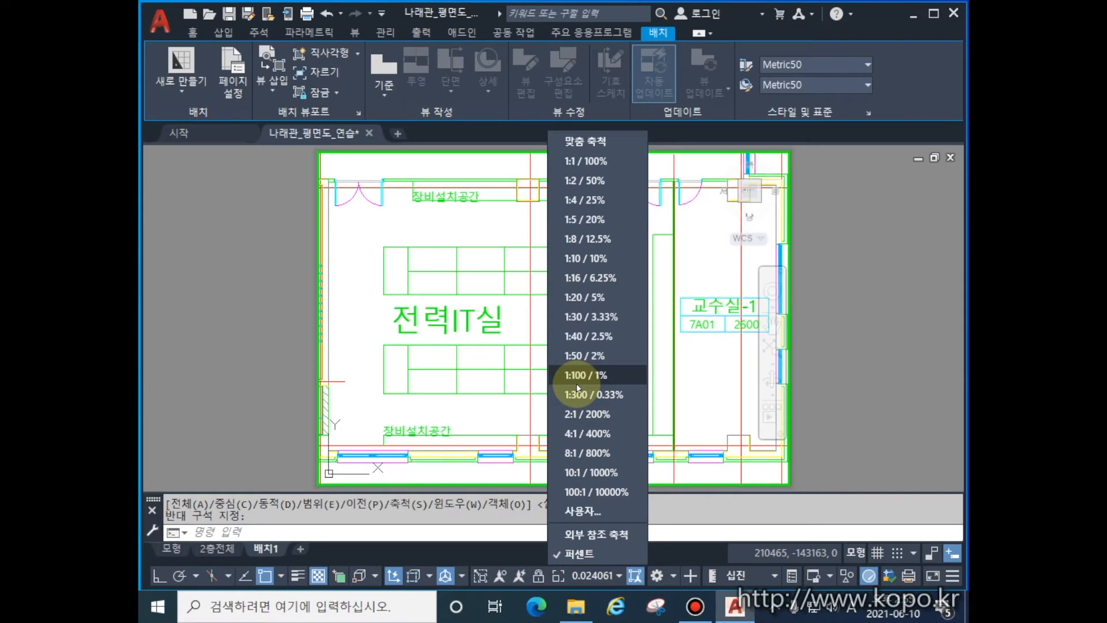
pyautogui.click(579, 355)
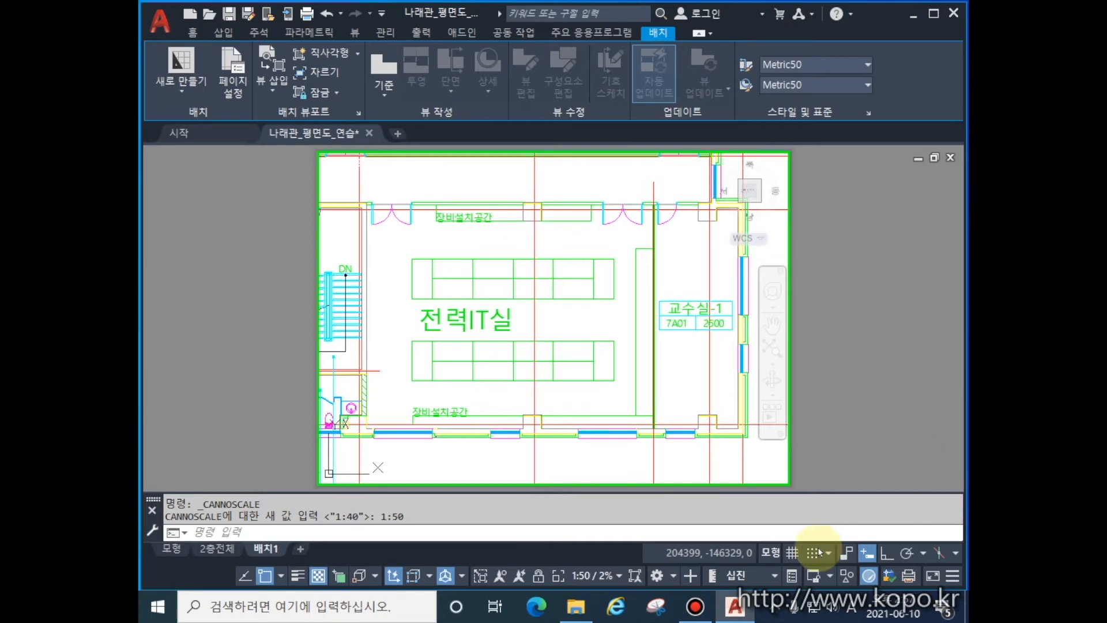
pyautogui.click(538, 576)
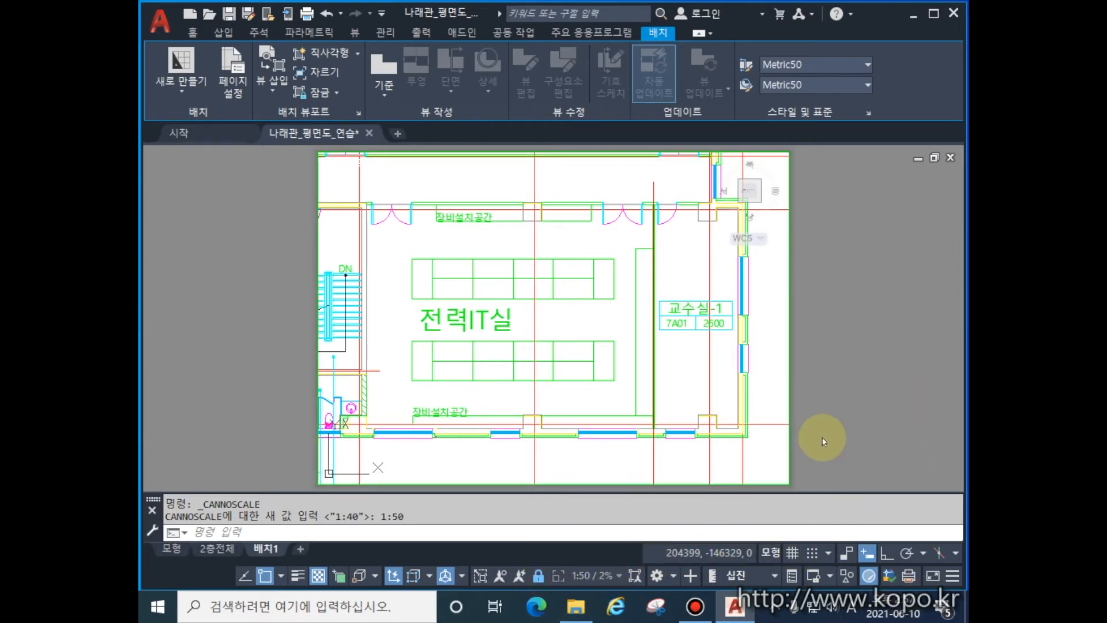
# Rename the 배치1 layout to 전력IT실.
pyautogui.click(219, 549)
pyautogui.click(264, 550)
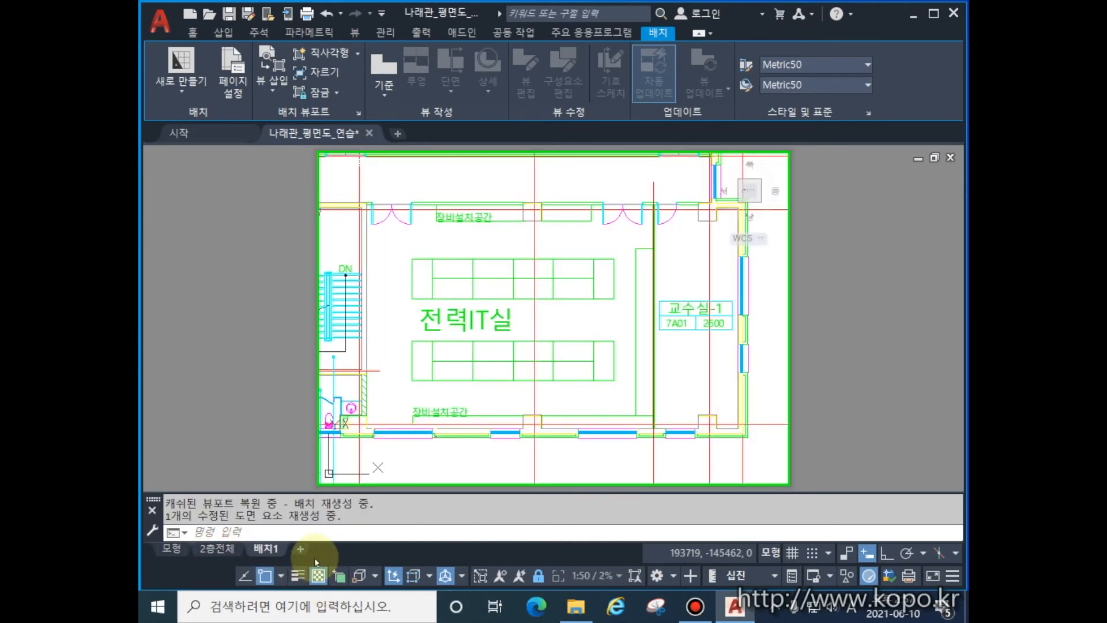
pyautogui.click(271, 552)
pyautogui.rightClick(271, 553)
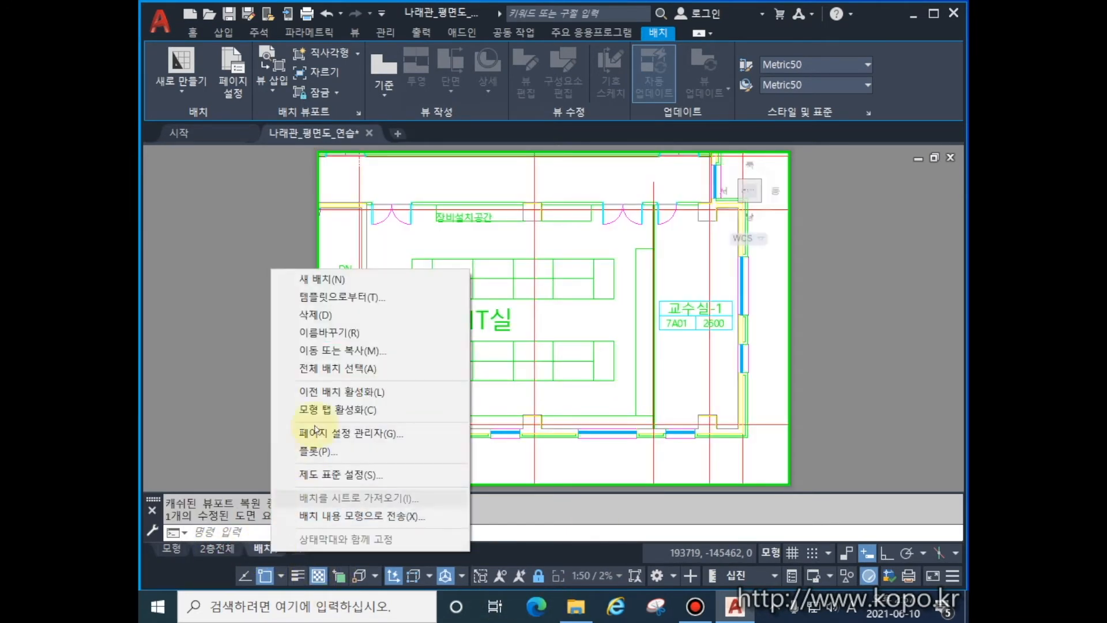
pyautogui.click(363, 338)
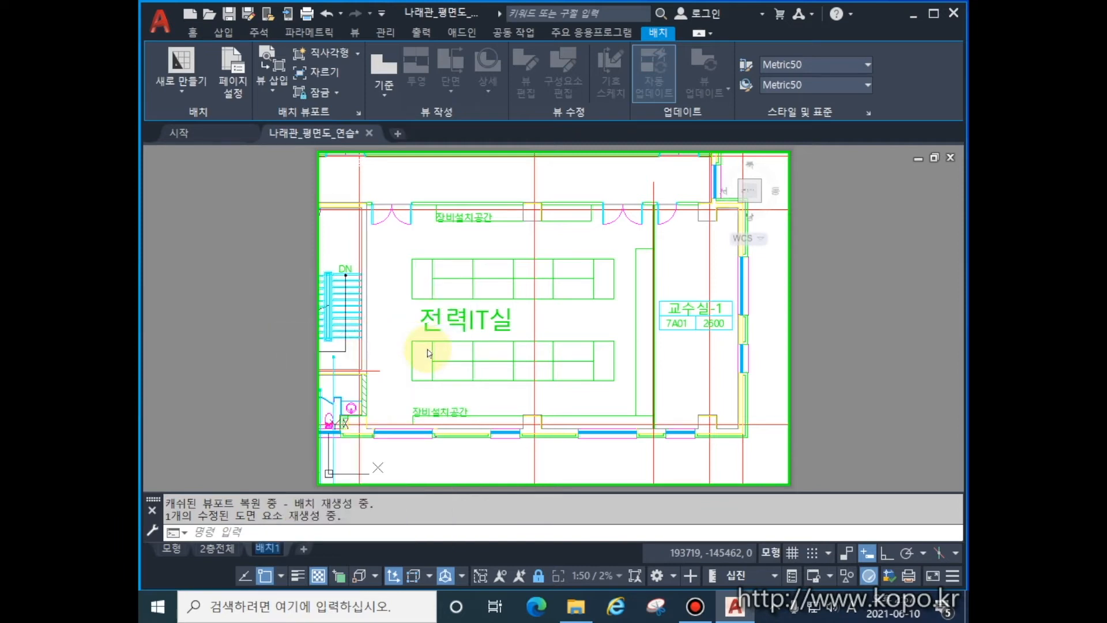
pyautogui.press('BackSpace')
pyautogui.write('전력')
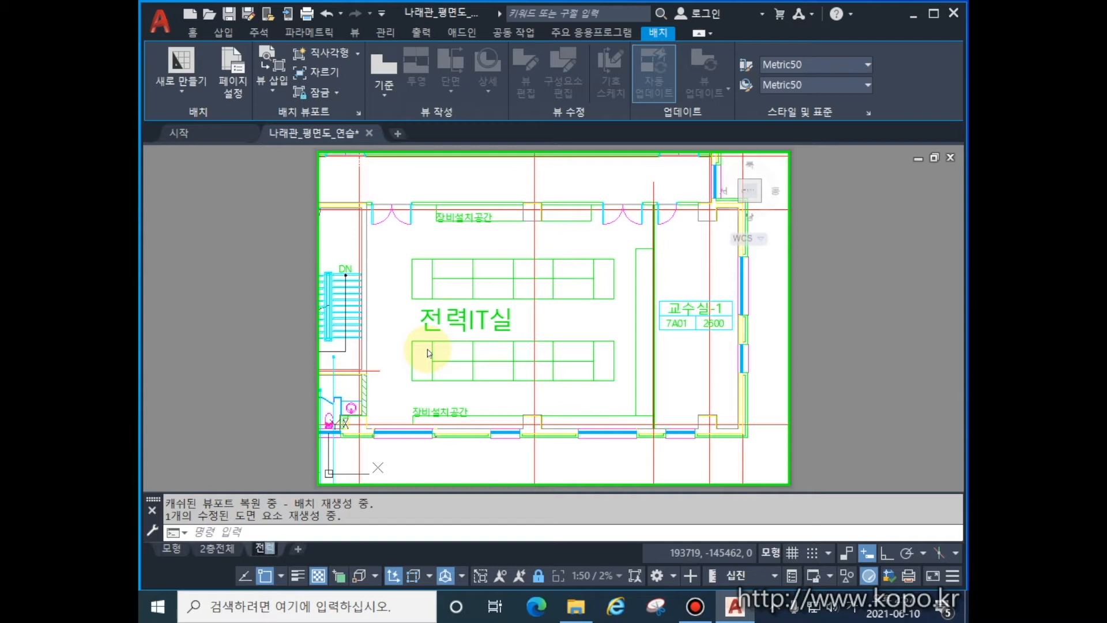
pyautogui.write('IT실')
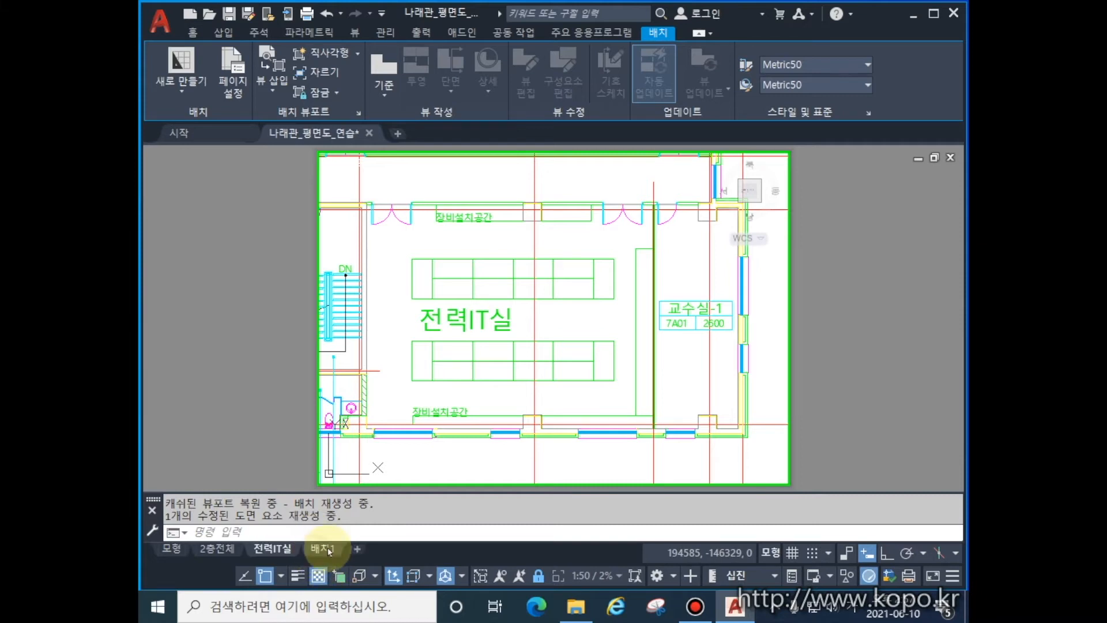
# Add a new layout beside 전력IT실 and make the A3_도면출력 page setup current for it.
pyautogui.click(316, 549)
pyautogui.click(324, 550)
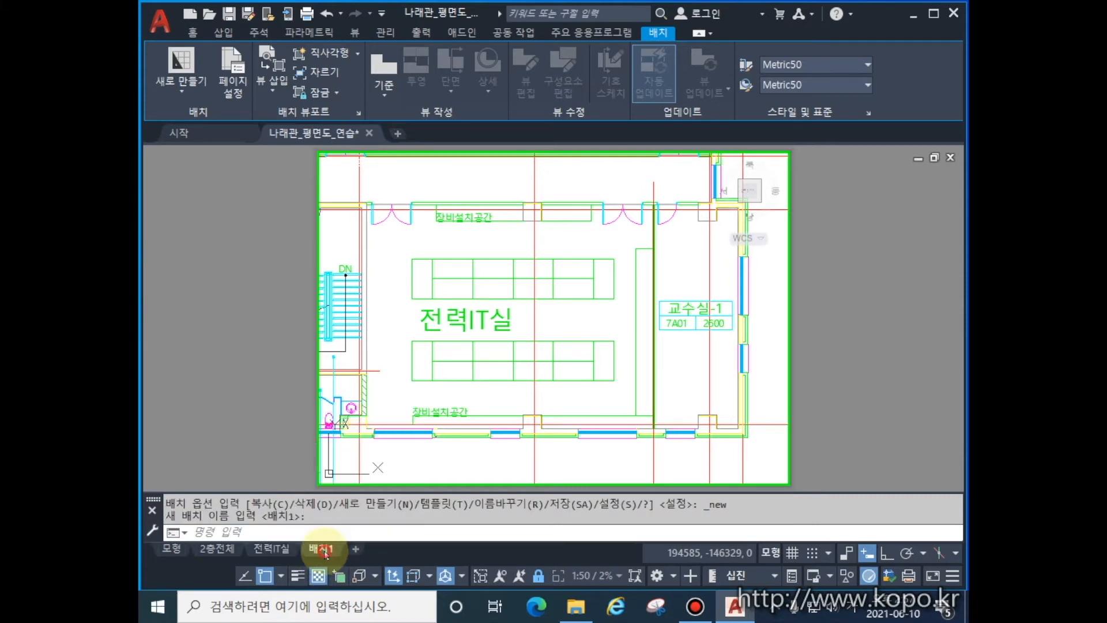
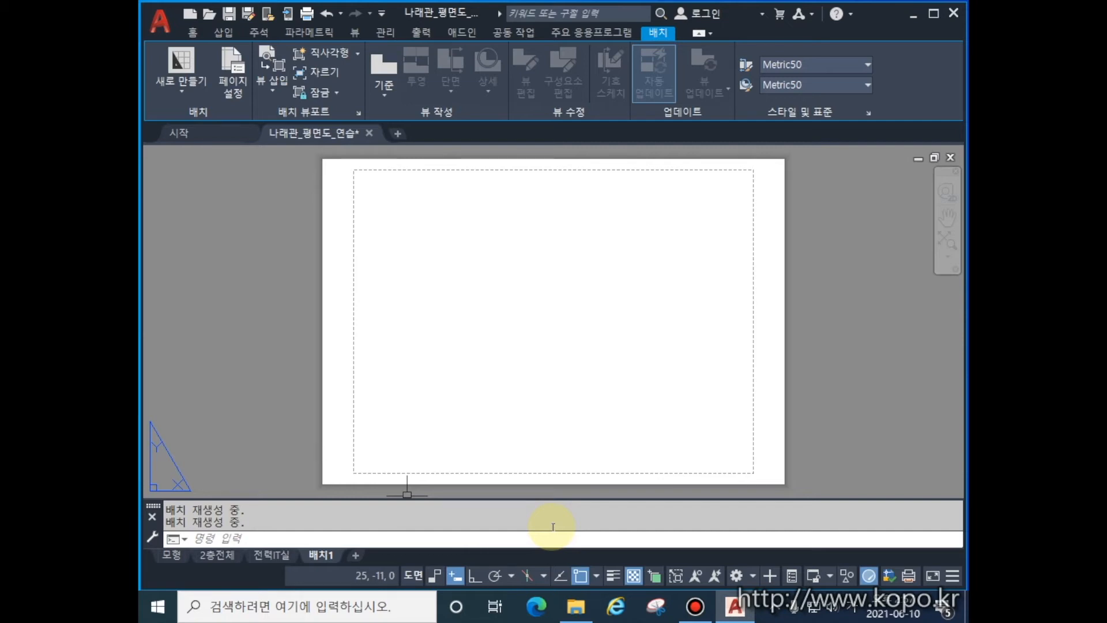
pyautogui.rightClick(319, 560)
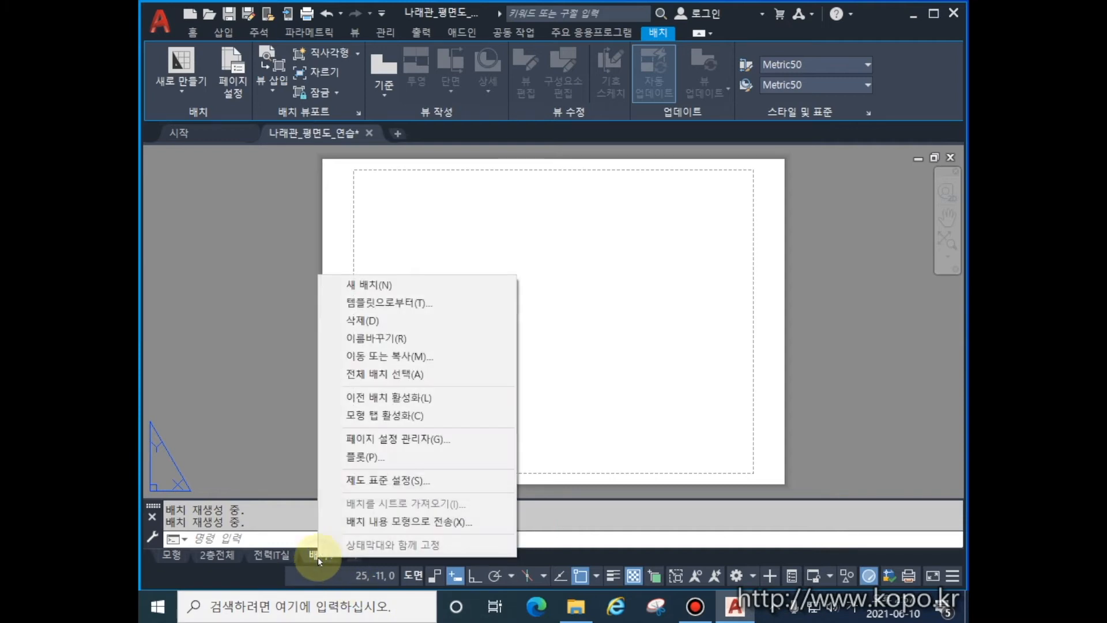
pyautogui.click(405, 440)
pyautogui.click(430, 251)
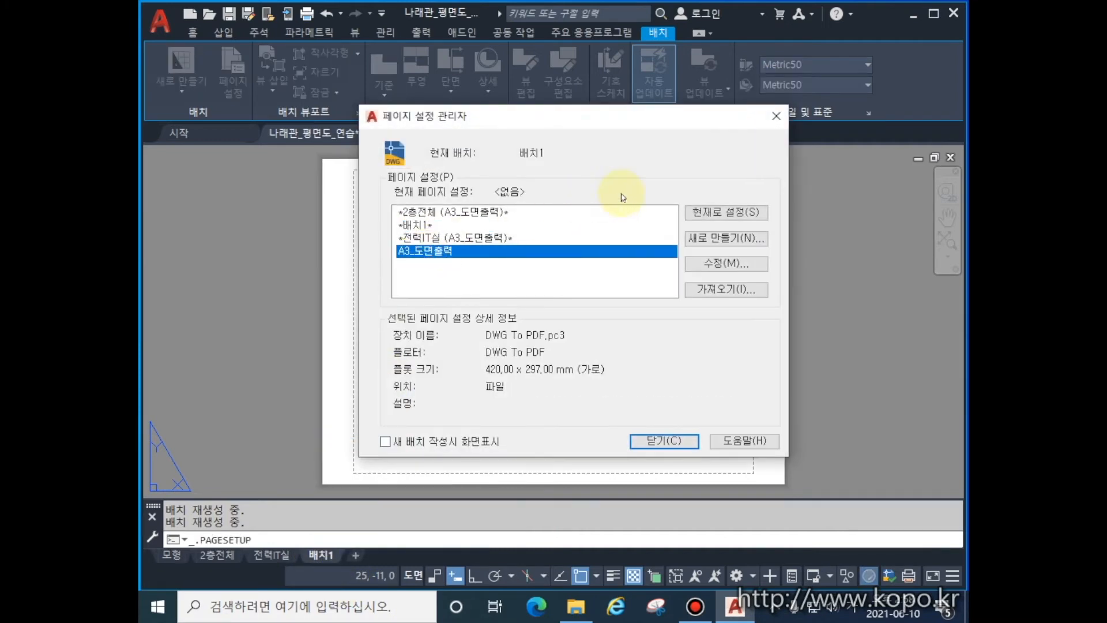
pyautogui.click(730, 214)
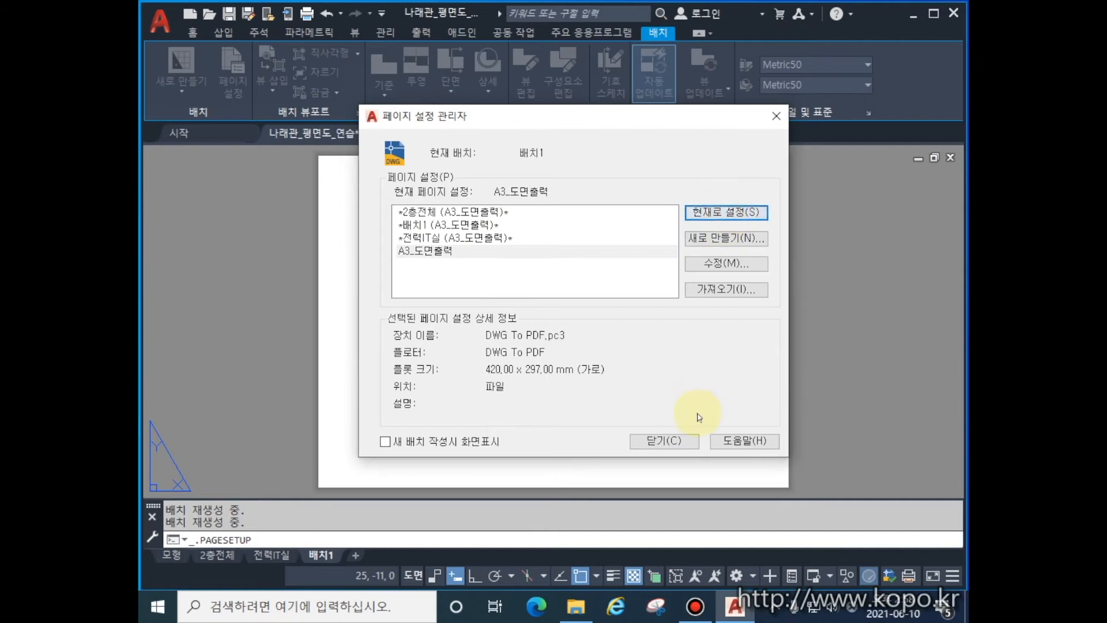
pyautogui.click(664, 441)
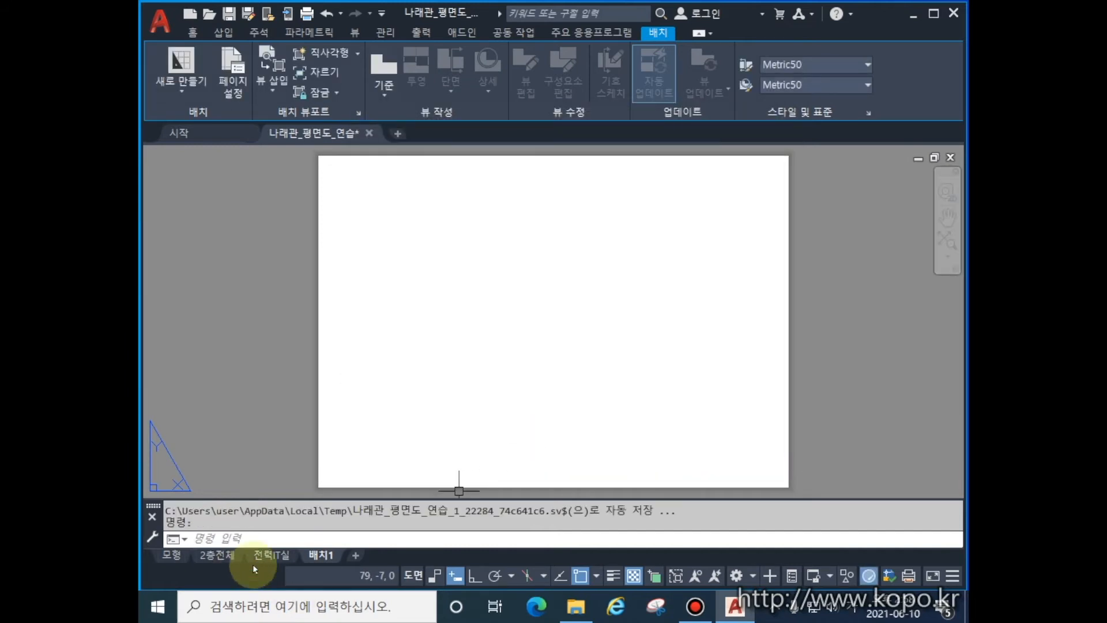
# Insert two viewports in vertical arrangement on the new layout with the Fit option so that they fill the sheet.
pyautogui.click(357, 55)
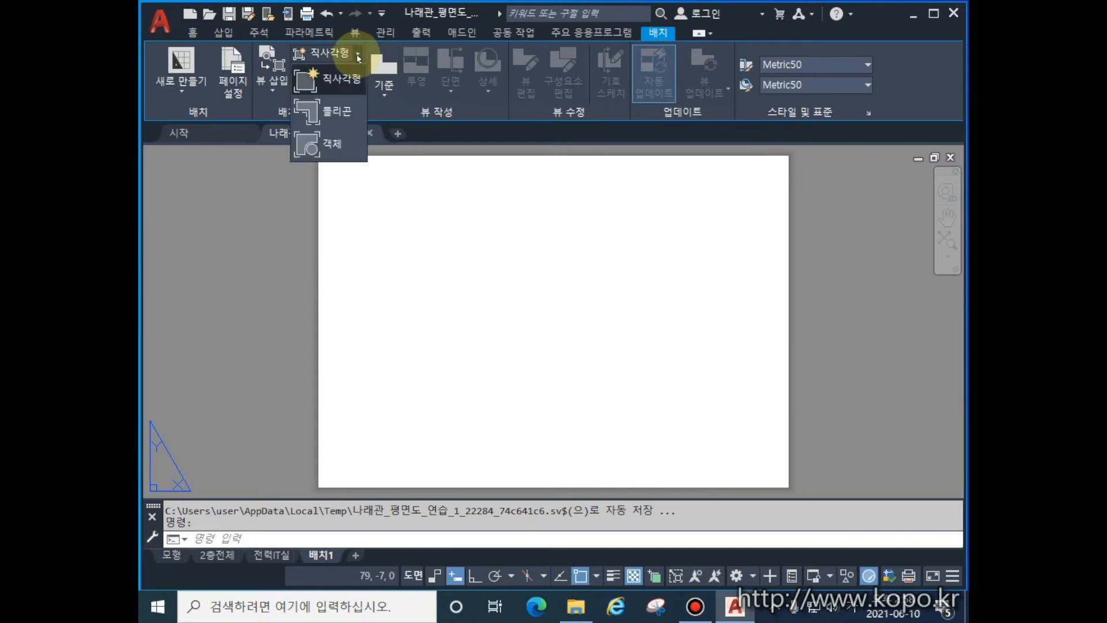
pyautogui.click(340, 78)
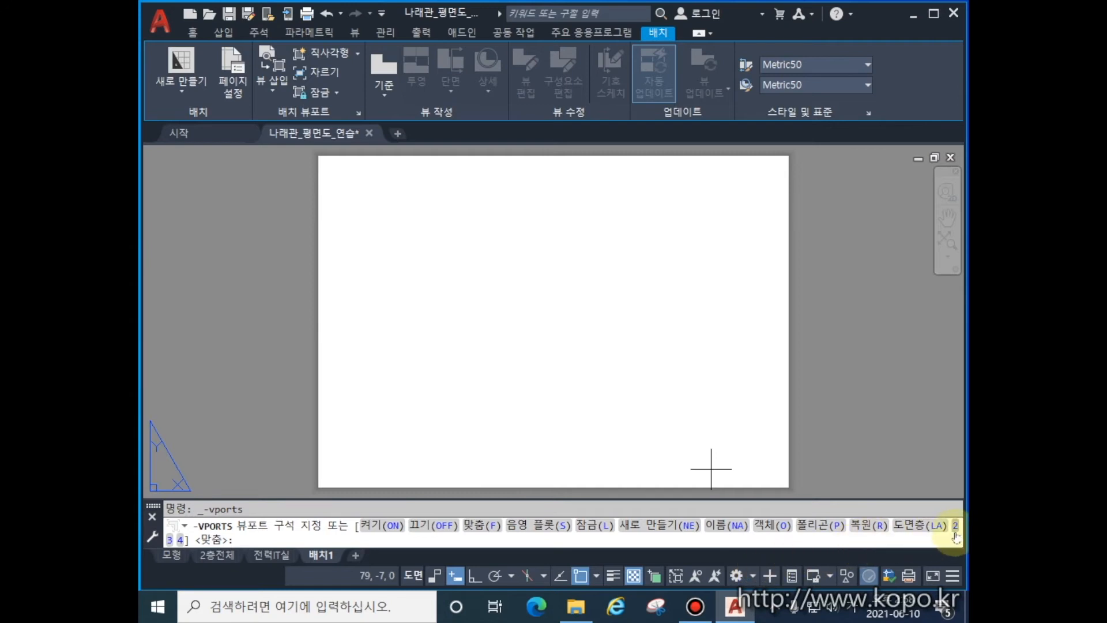
pyautogui.moveTo(172, 557)
pyautogui.click(955, 528)
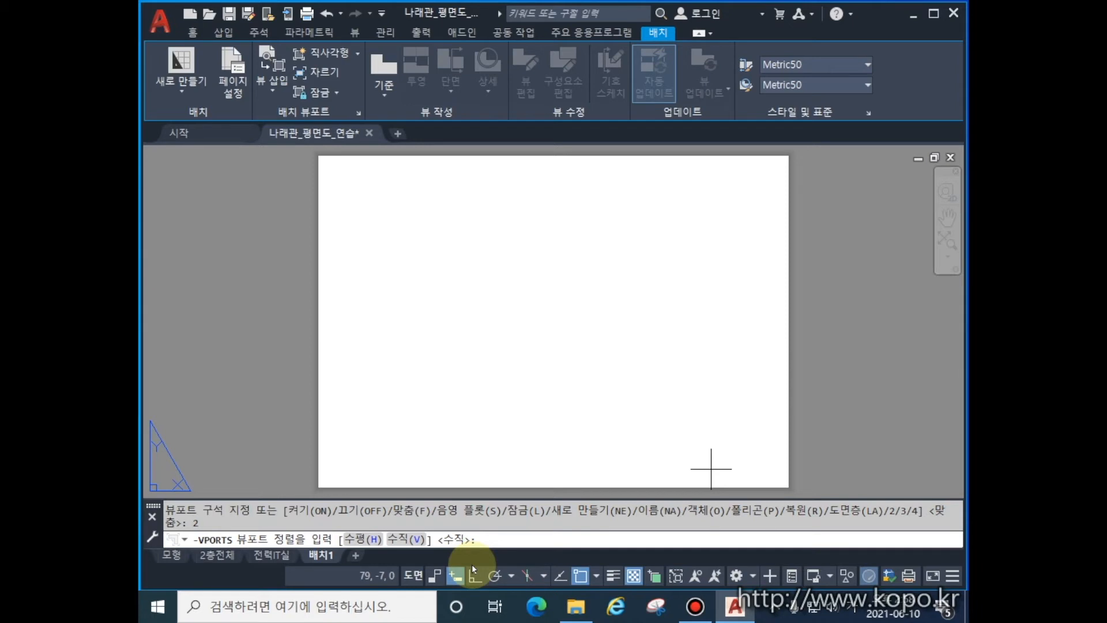
pyautogui.click(406, 540)
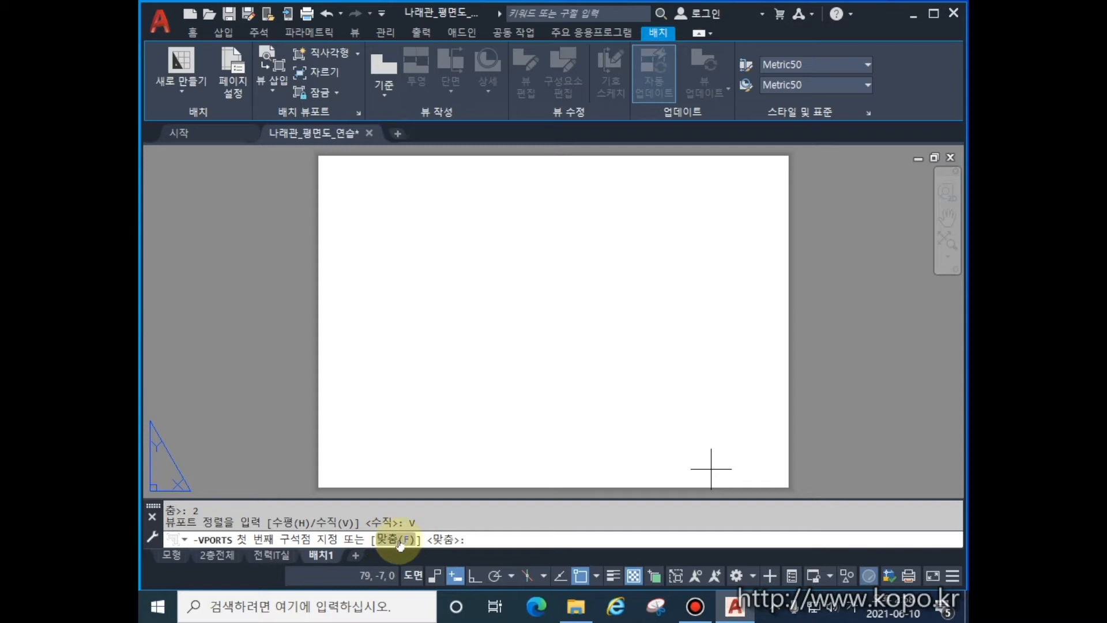
pyautogui.click(387, 541)
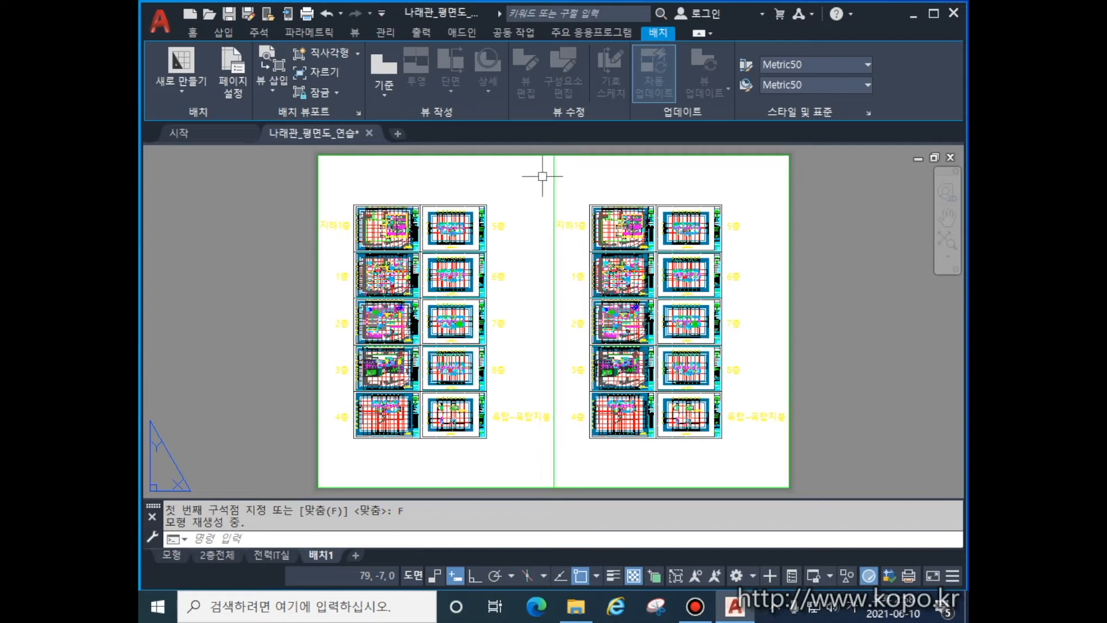
# Activate the left viewport on the sheet and frame the 7층 restroom and elevator core in it.
pyautogui.doubleClick(471, 181)
pyautogui.scroll(7, 433, 369)
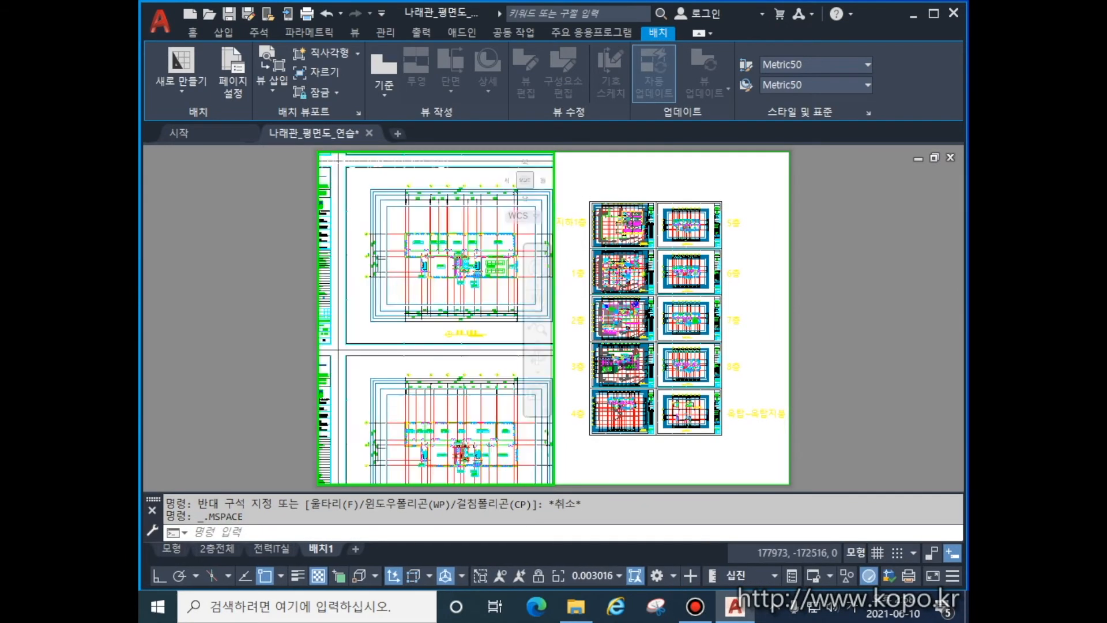
pyautogui.moveTo(438, 369); pyautogui.dragTo(379, 396, button='middle')
pyautogui.scroll(-2, 375, 396)
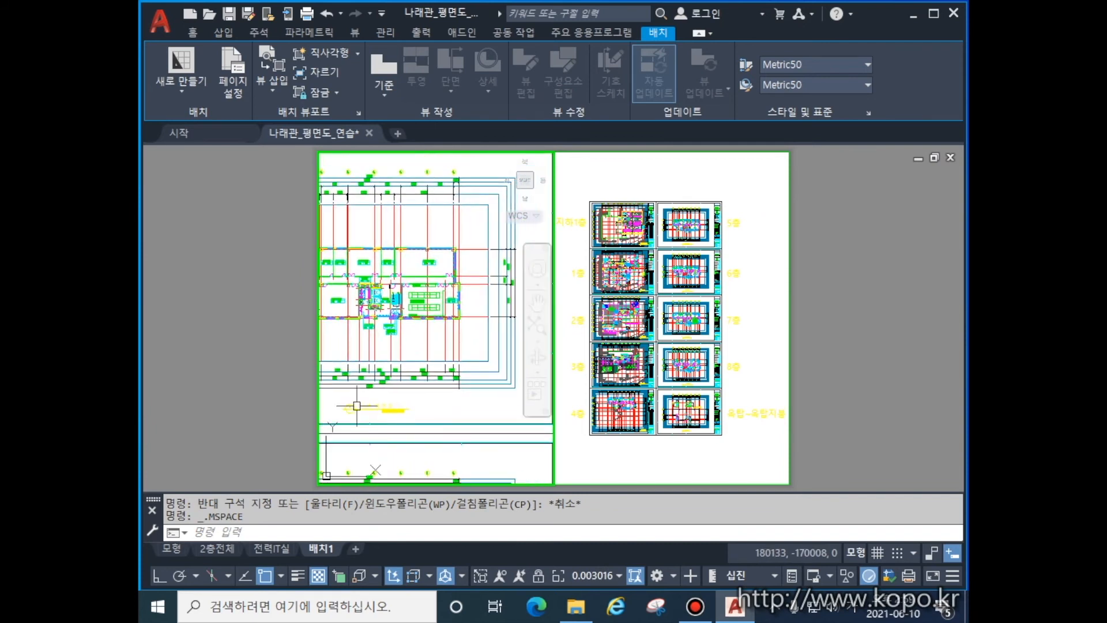
pyautogui.scroll(3, 398, 369)
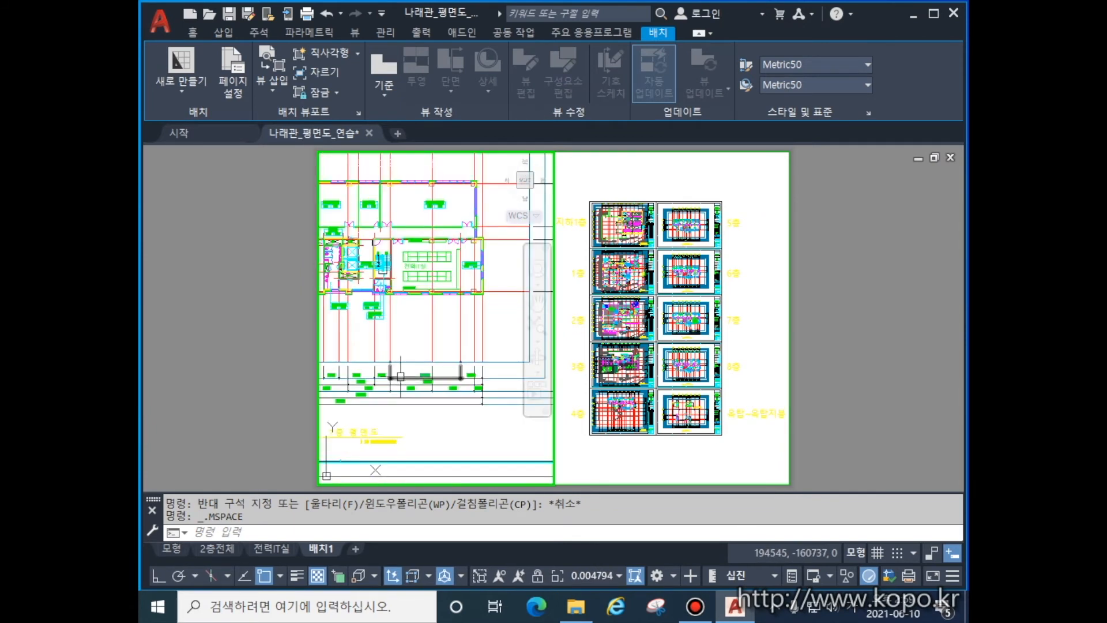
pyautogui.scroll(4, 412, 334)
pyautogui.scroll(3, 413, 325)
pyautogui.moveTo(403, 404); pyautogui.dragTo(491, 451, button='middle')
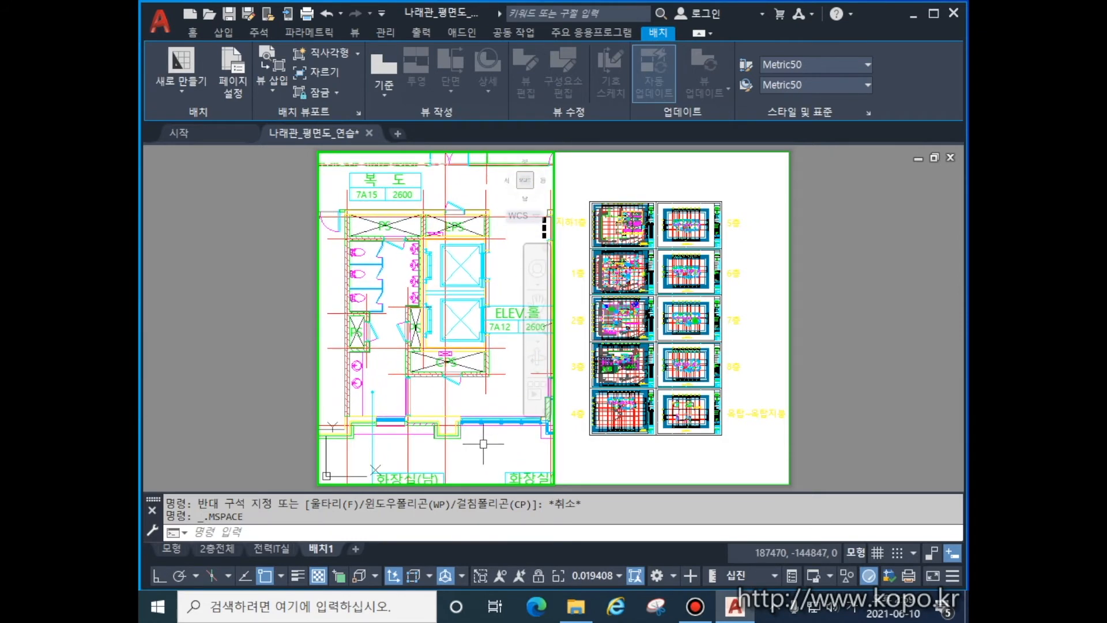
pyautogui.scroll(2, 477, 431)
pyautogui.scroll(-2, 484, 383)
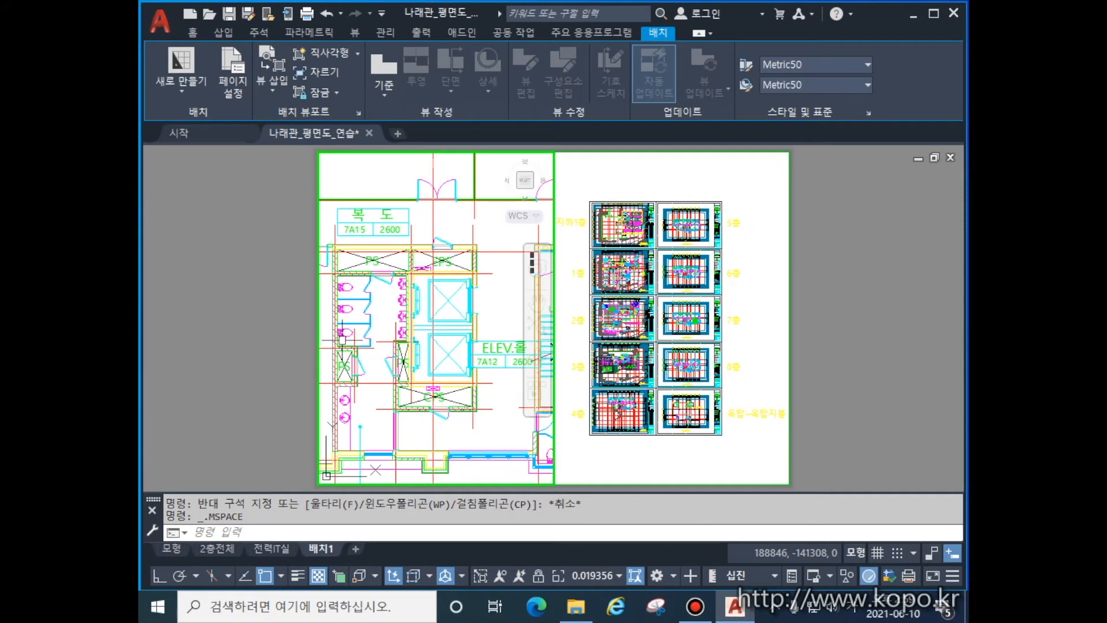
# Activate the right viewport on the sheet and frame the 7층 restroom's toilet stalls in it.
pyautogui.click(748, 312)
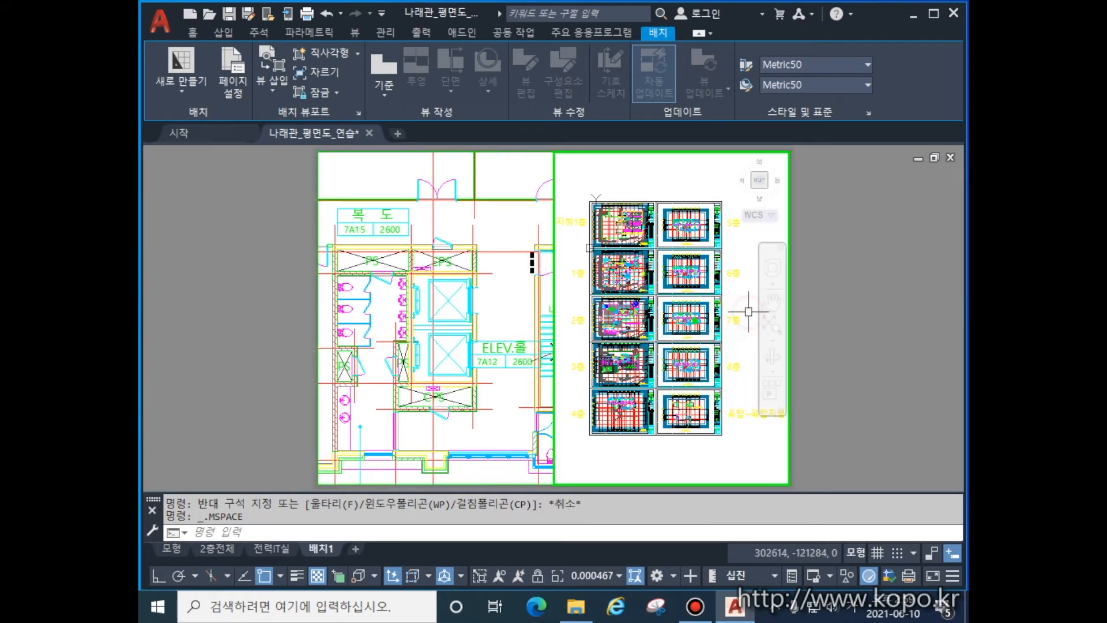
pyautogui.scroll(10, 589, 248)
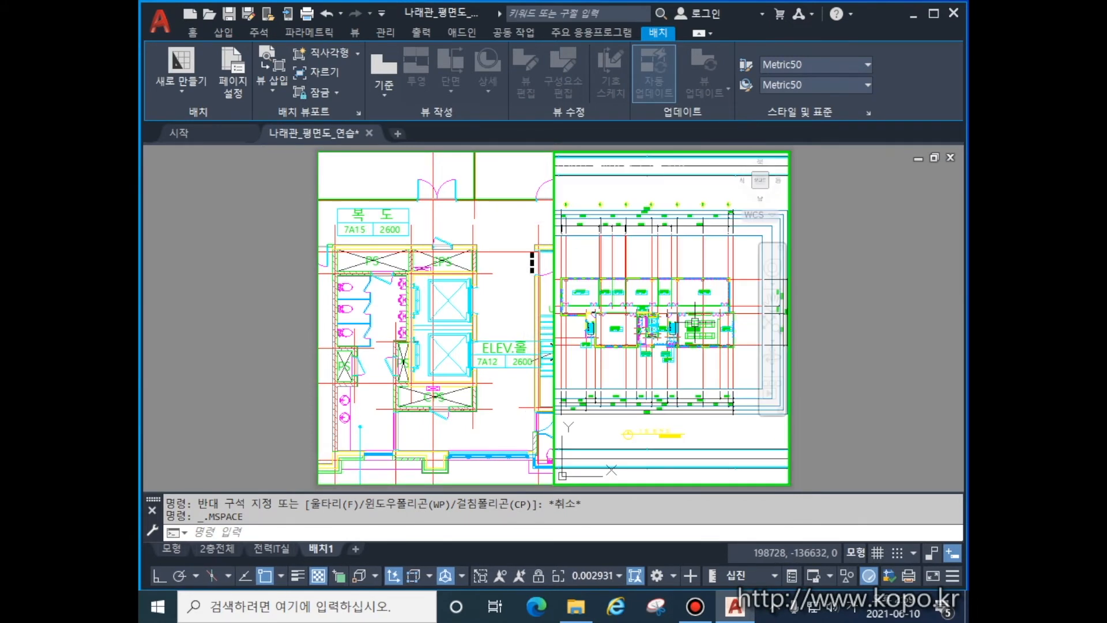
pyautogui.scroll(4, 637, 367)
pyautogui.moveTo(578, 351); pyautogui.dragTo(672, 346, button='middle')
pyautogui.scroll(2, 672, 346)
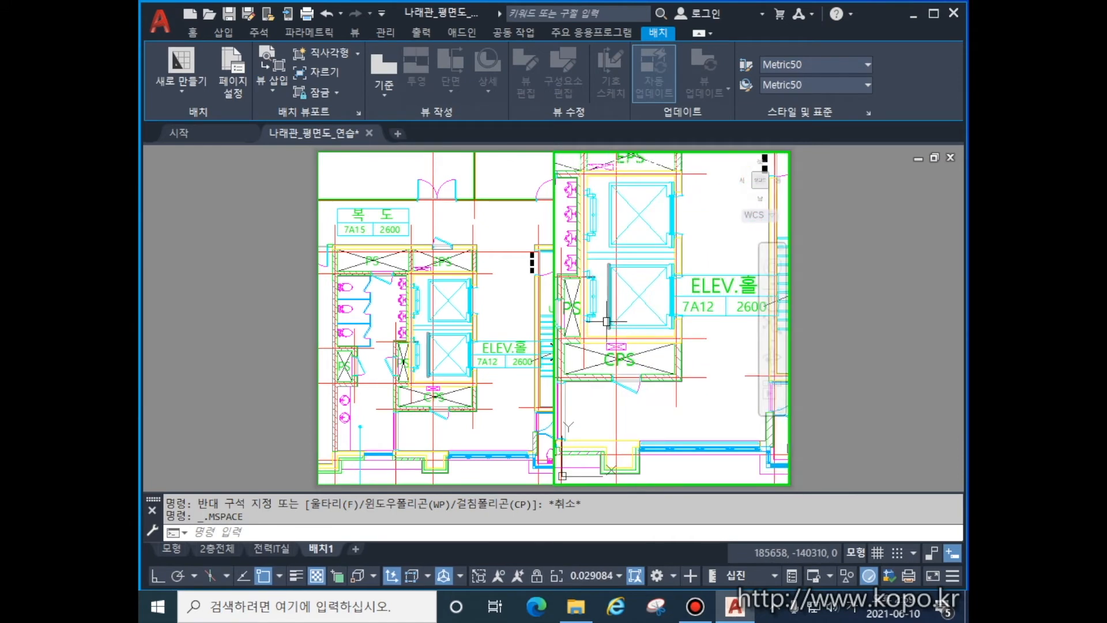
pyautogui.moveTo(727, 265); pyautogui.dragTo(862, 359, button='middle')
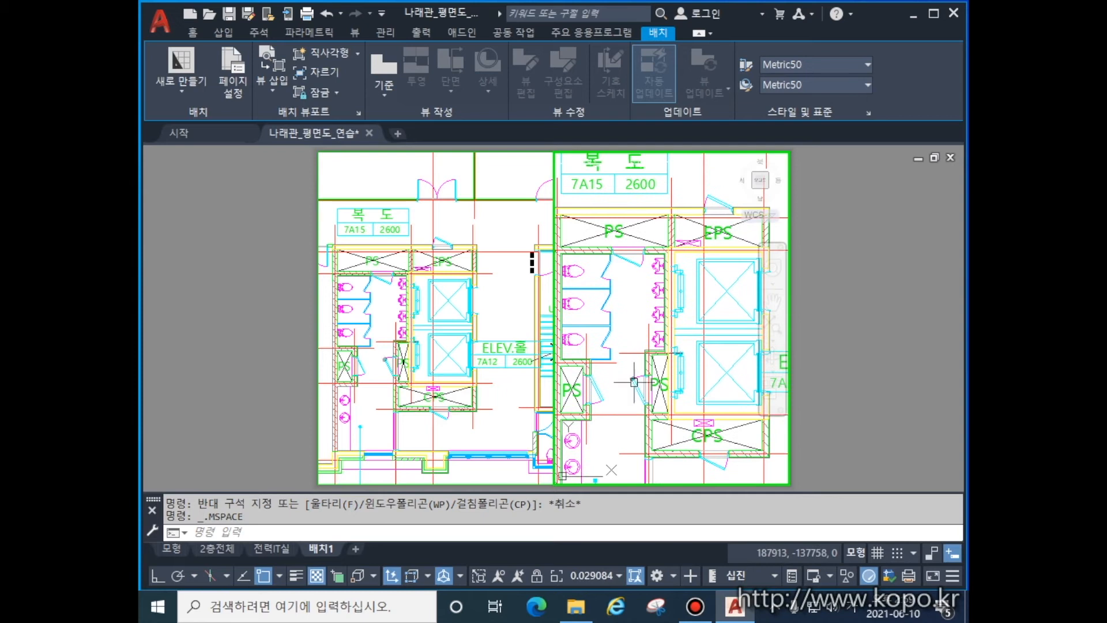
pyautogui.moveTo(663, 400); pyautogui.dragTo(663, 408, button='middle')
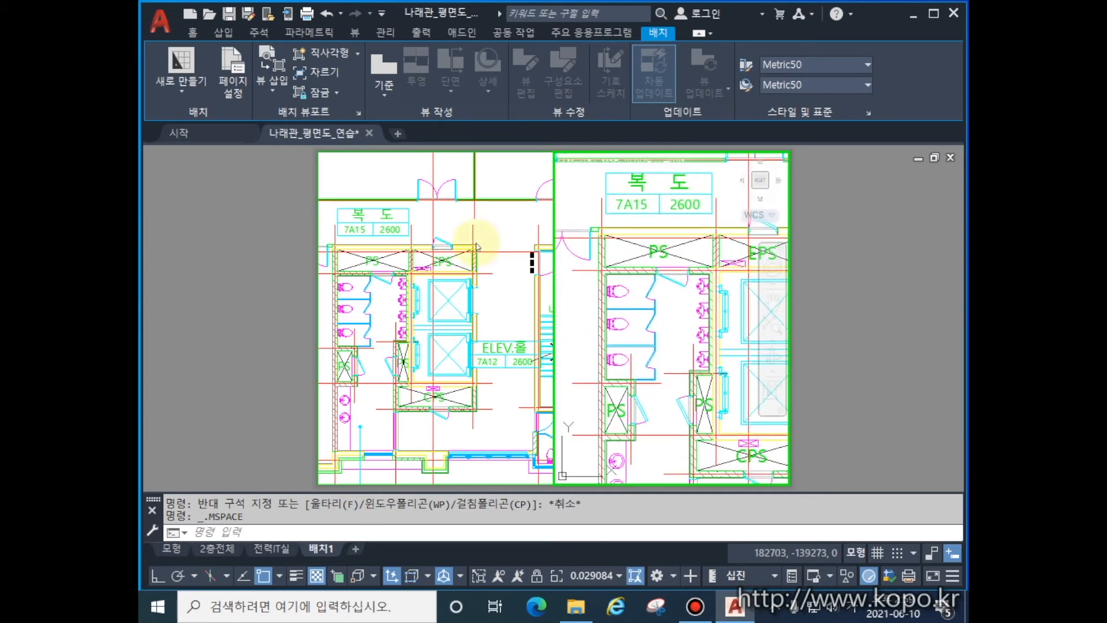
pyautogui.scroll(2, 652, 355)
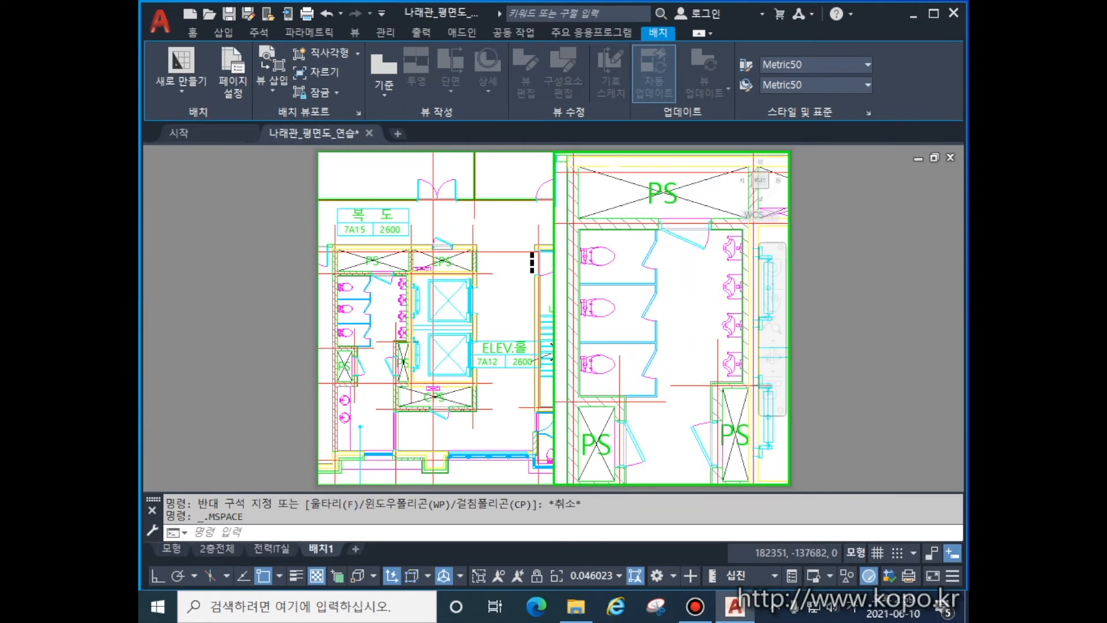
pyautogui.moveTo(691, 313); pyautogui.dragTo(693, 337, button='middle')
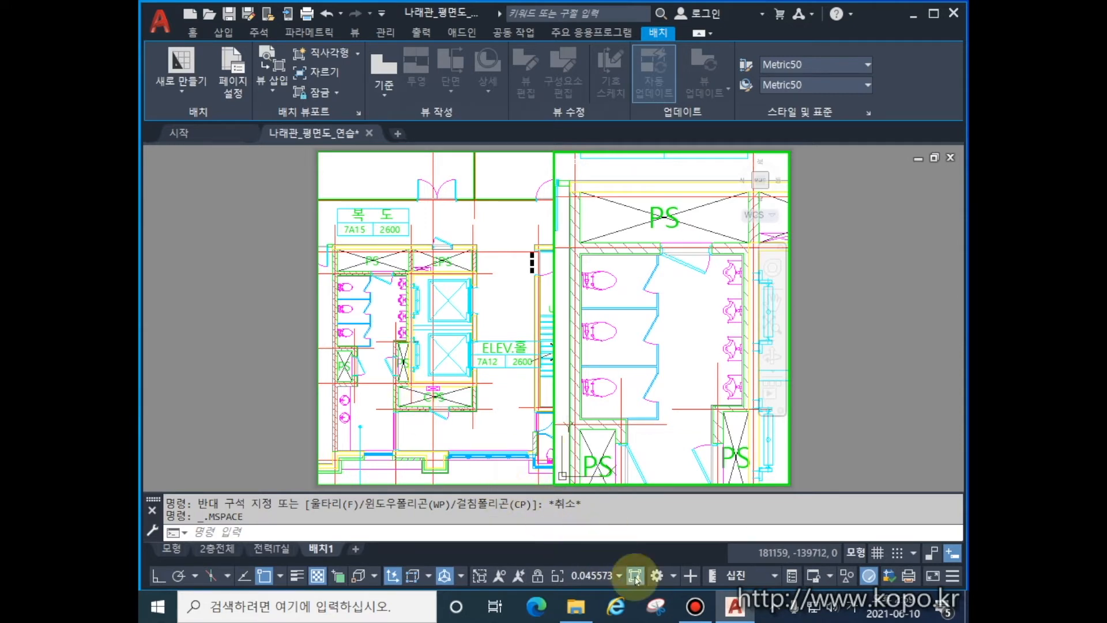
pyautogui.click(603, 577)
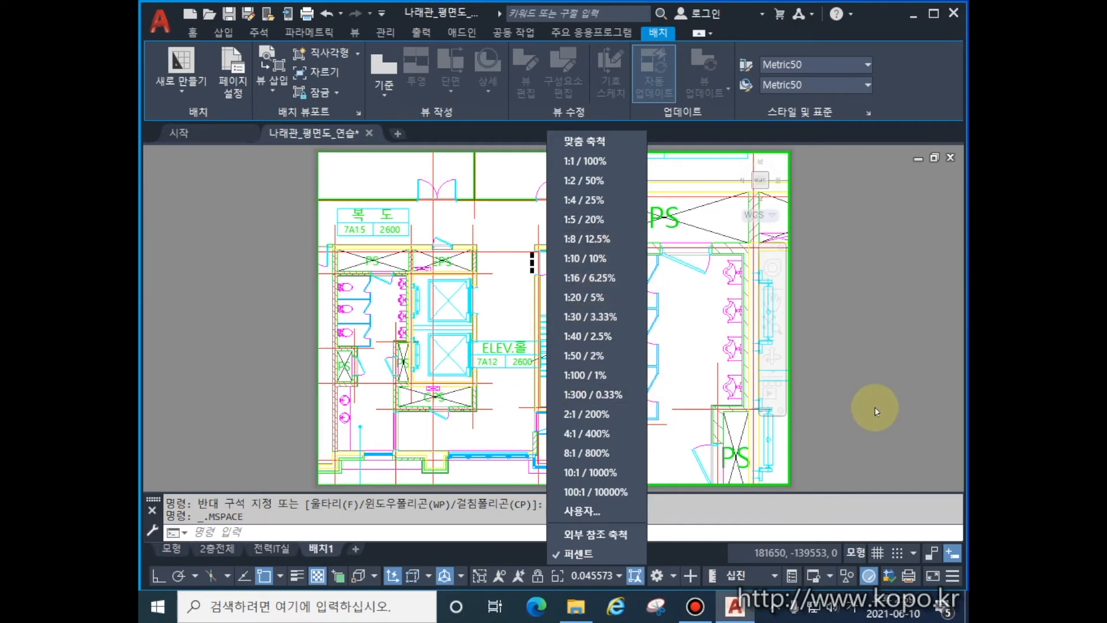
pyautogui.click(836, 398)
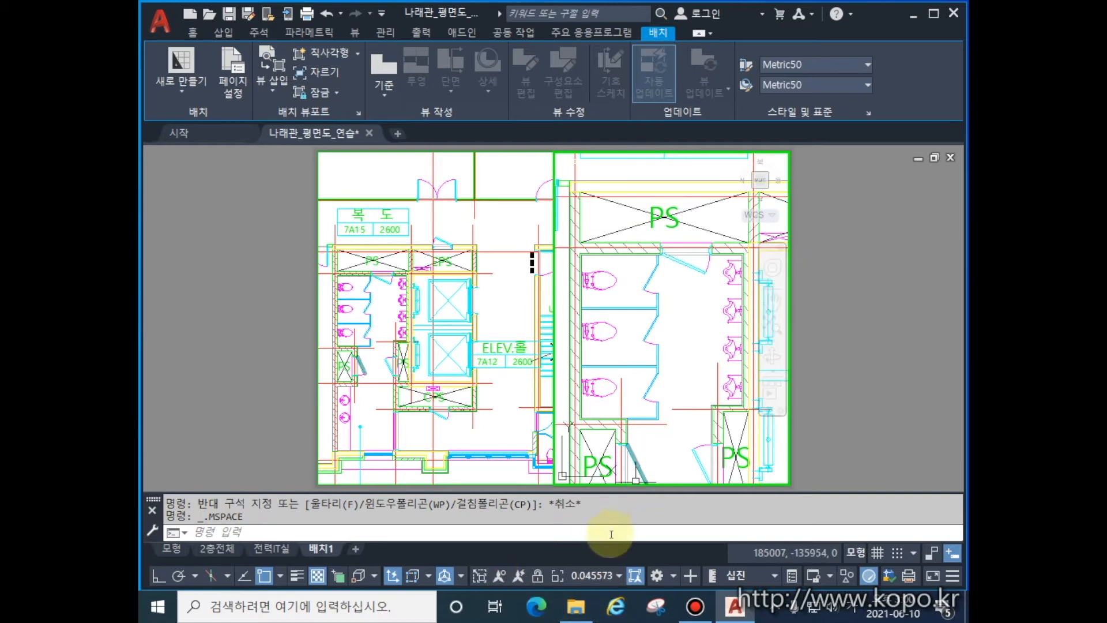
pyautogui.click(687, 367)
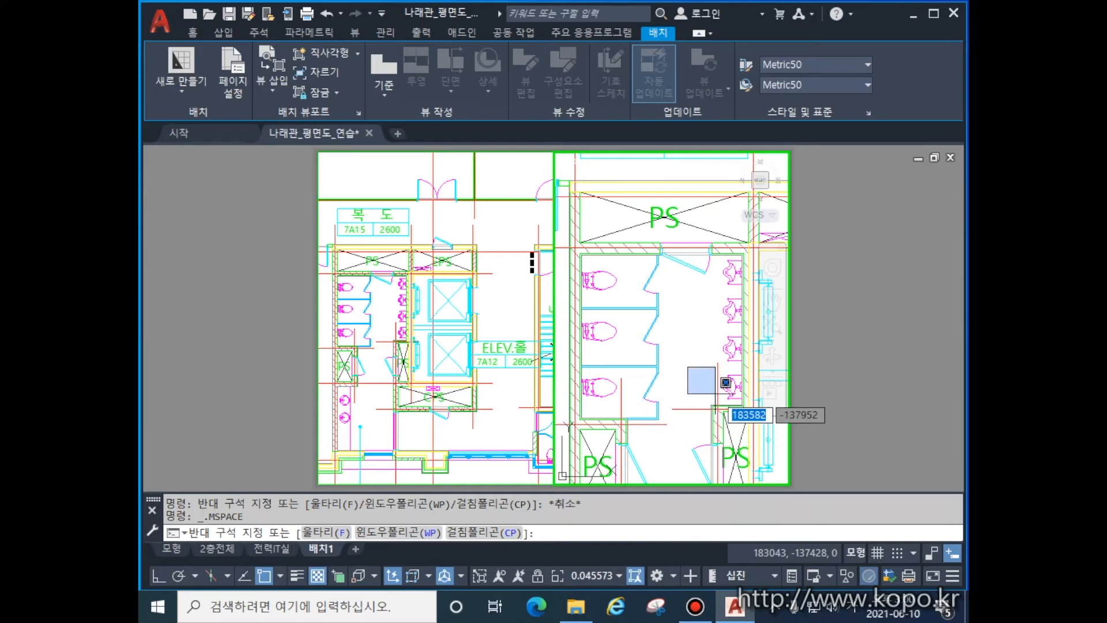
pyautogui.press('Escape')
pyautogui.click(701, 356)
pyautogui.press('Escape')
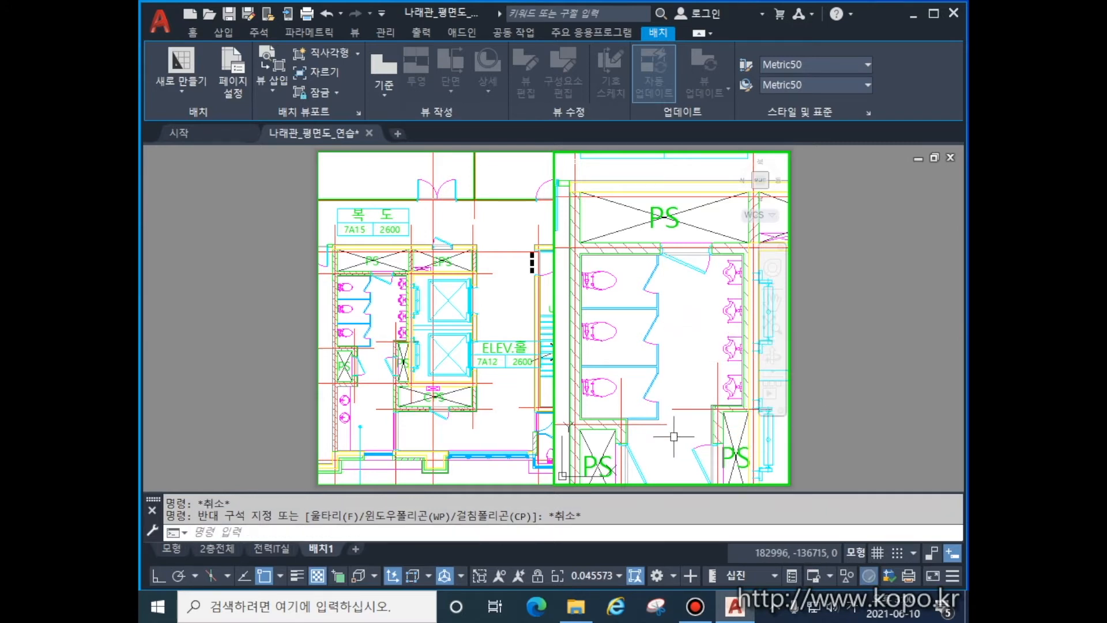
# Try a 1:10 scale on the restroom viewport, and set its scale to 1:20.
pyautogui.click(620, 574)
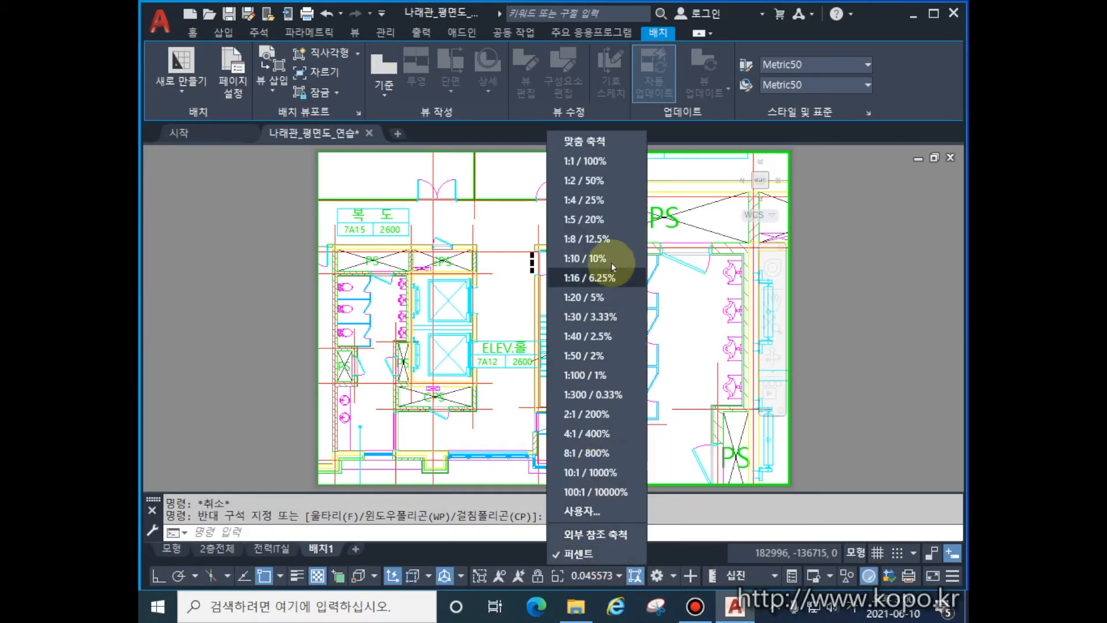
pyautogui.click(595, 258)
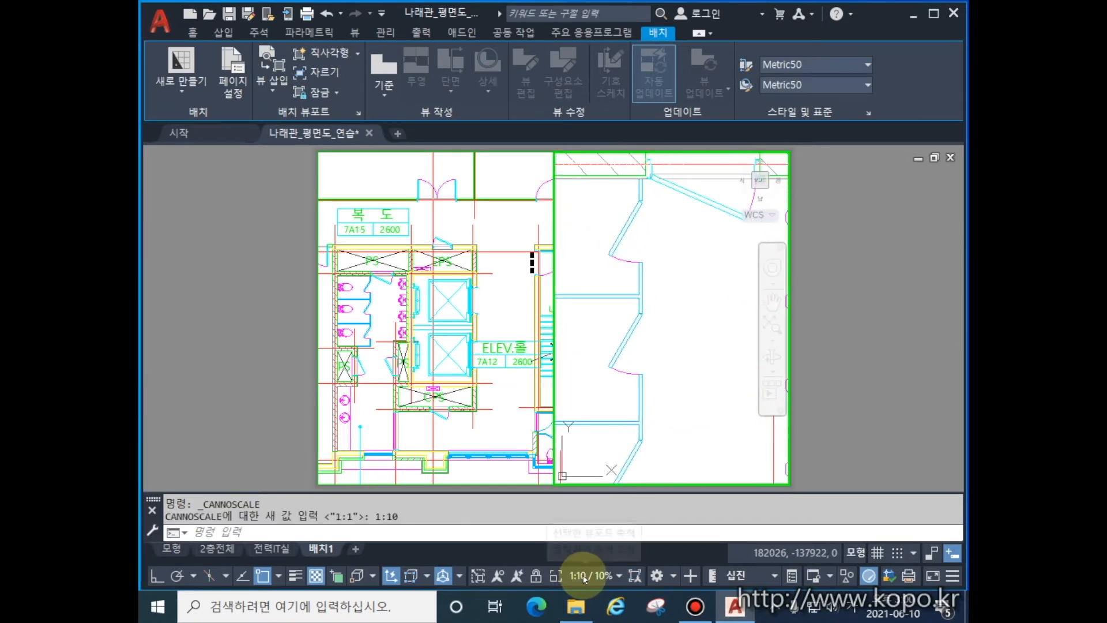
pyautogui.click(579, 575)
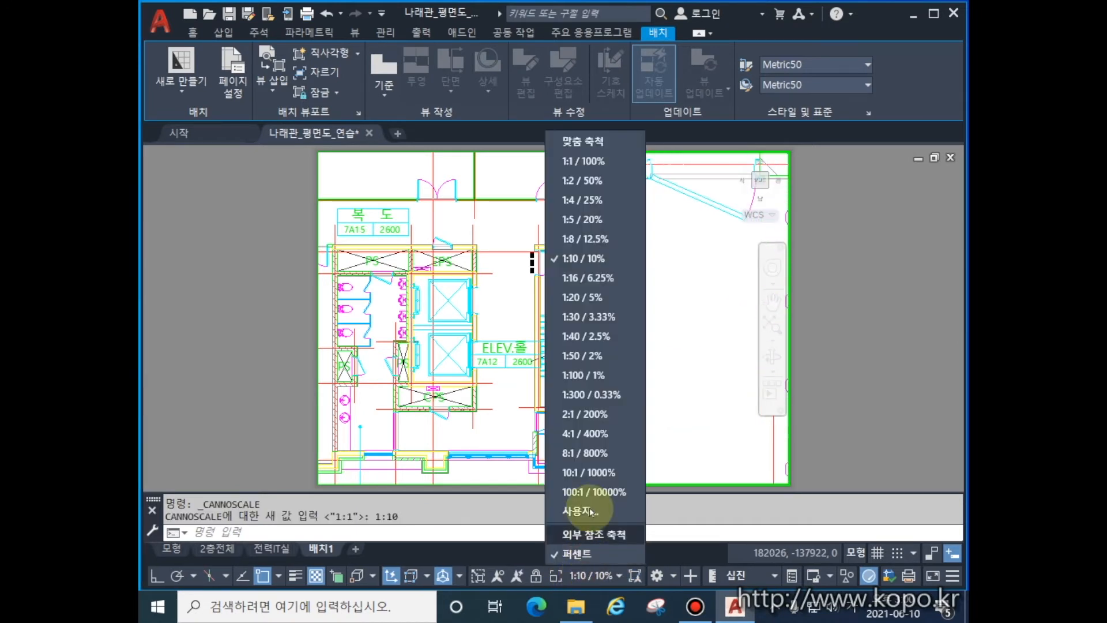
pyautogui.click(608, 295)
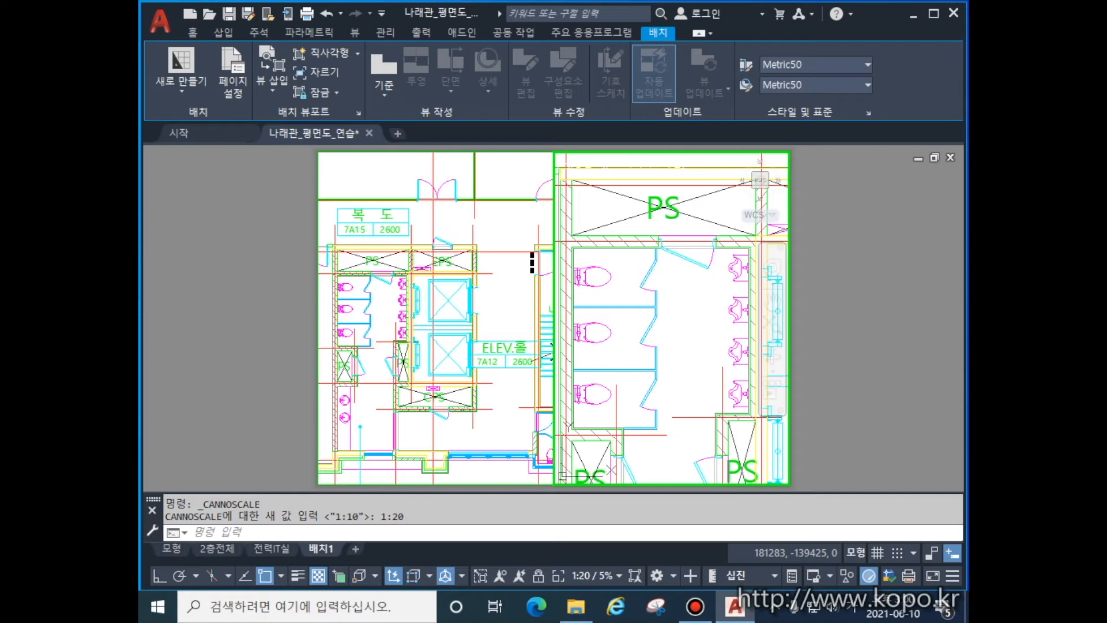
# Rename the two-viewport layout as 화장실.
pyautogui.rightClick(326, 551)
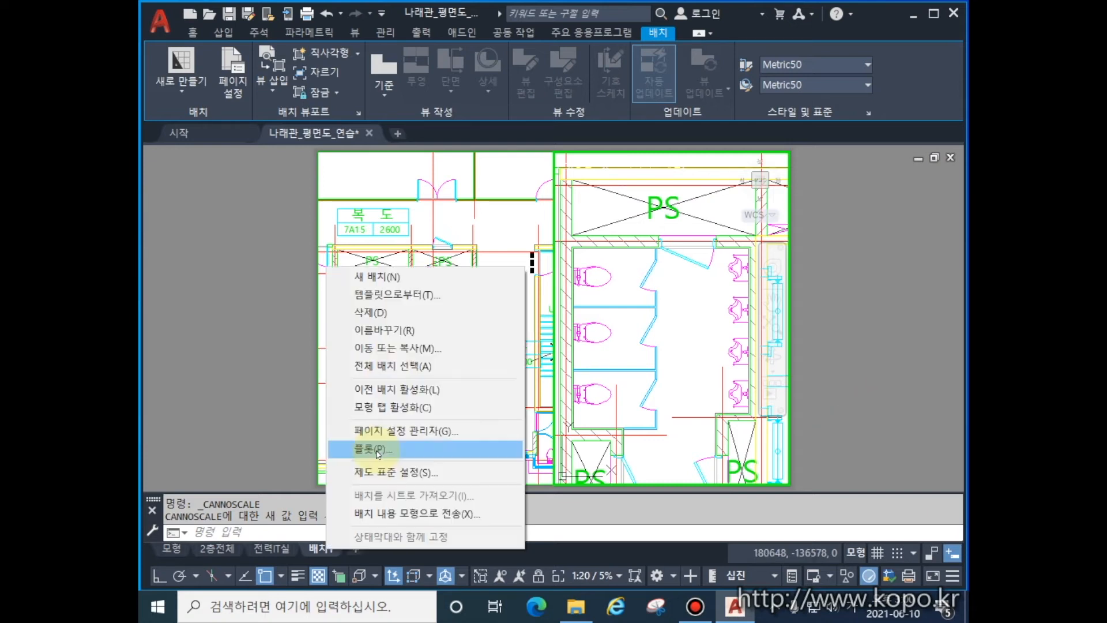
pyautogui.click(398, 331)
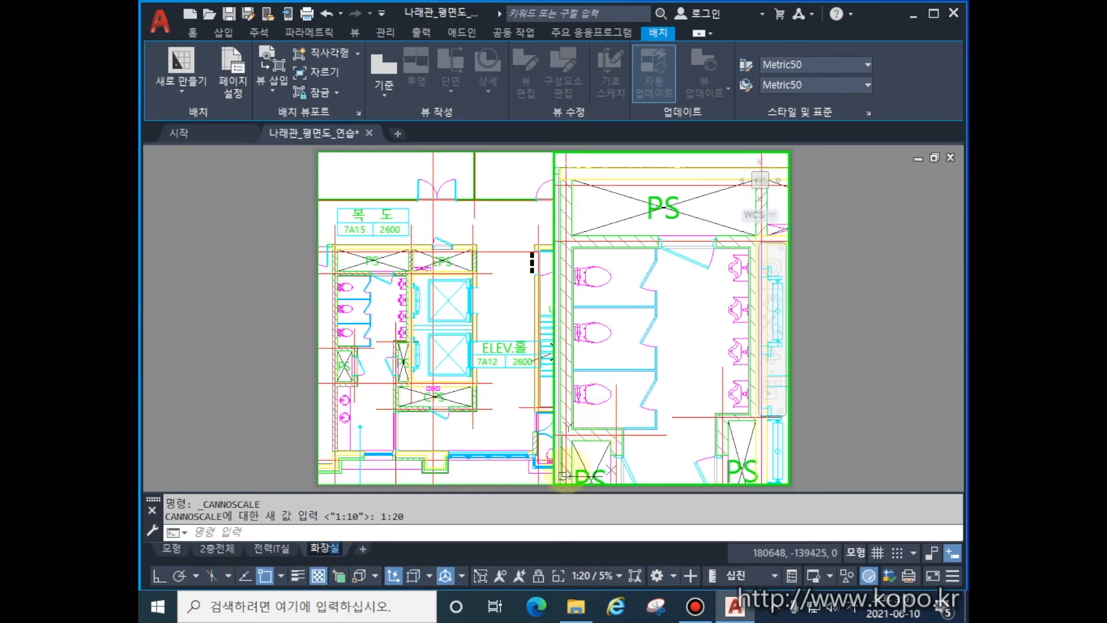
# Add a new layout beside 화장실 and make the A3_도면출력 page setup current for it.
pyautogui.click(364, 552)
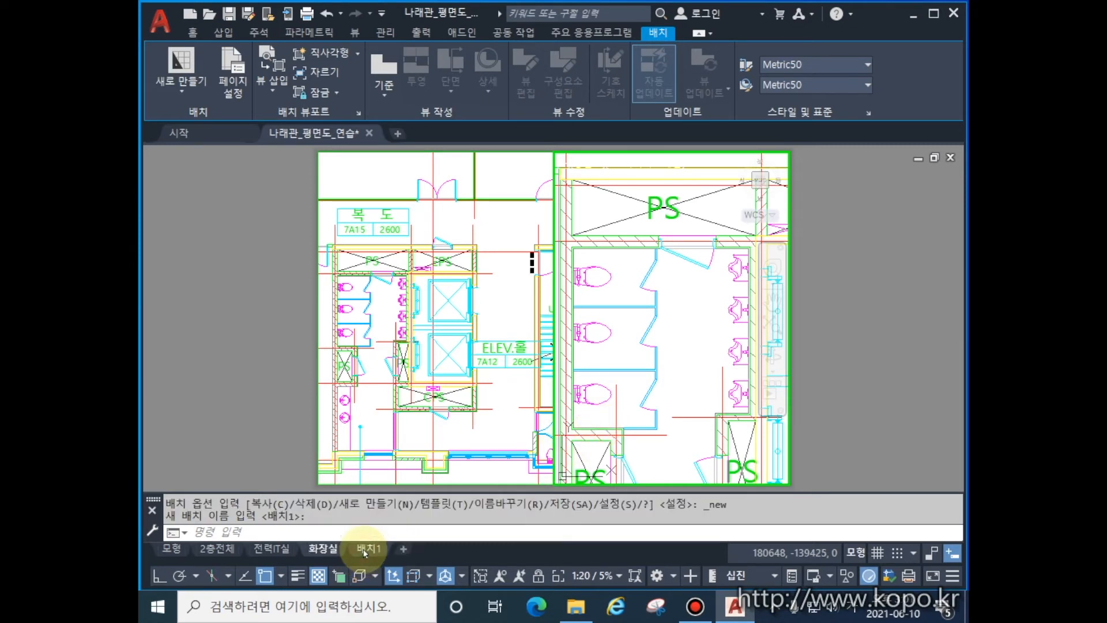
pyautogui.click(365, 554)
pyautogui.rightClick(367, 555)
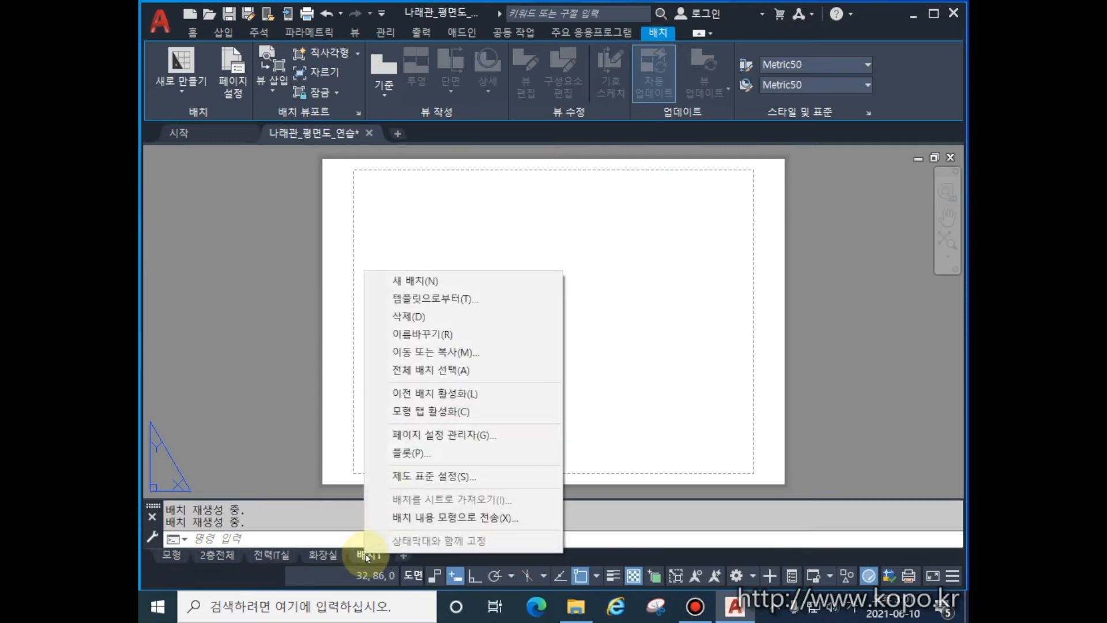
pyautogui.click(410, 435)
pyautogui.click(424, 269)
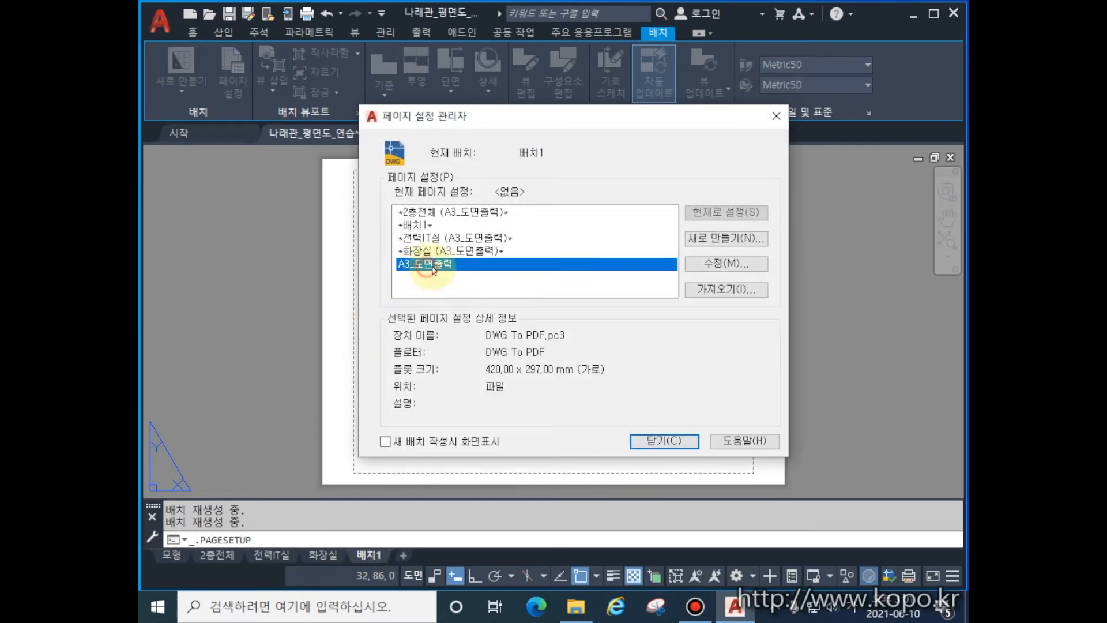
pyautogui.click(722, 209)
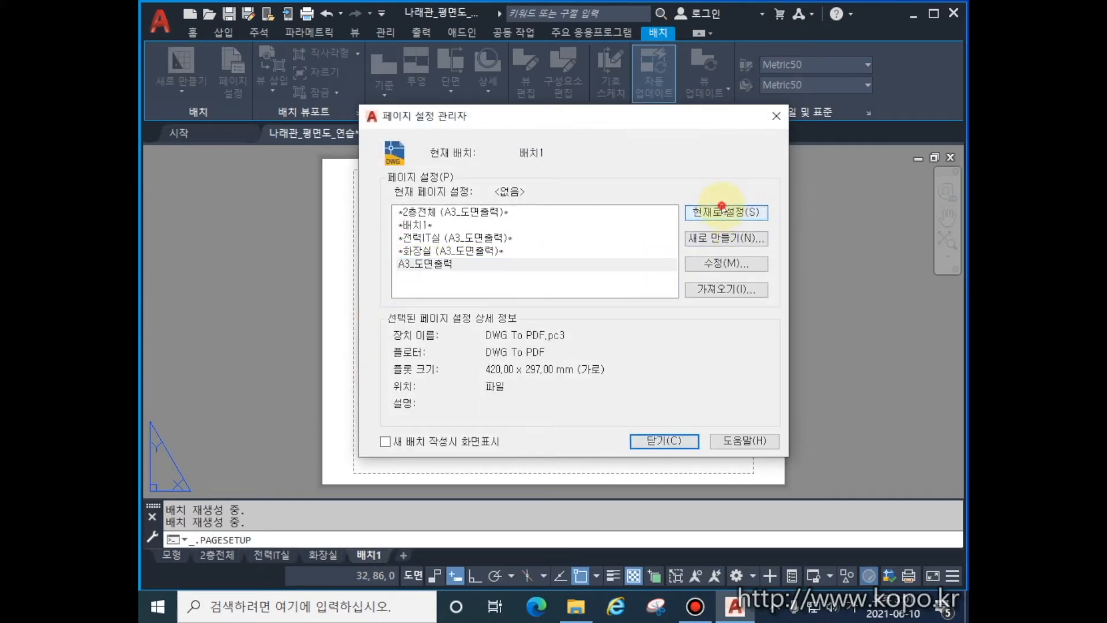
pyautogui.click(672, 443)
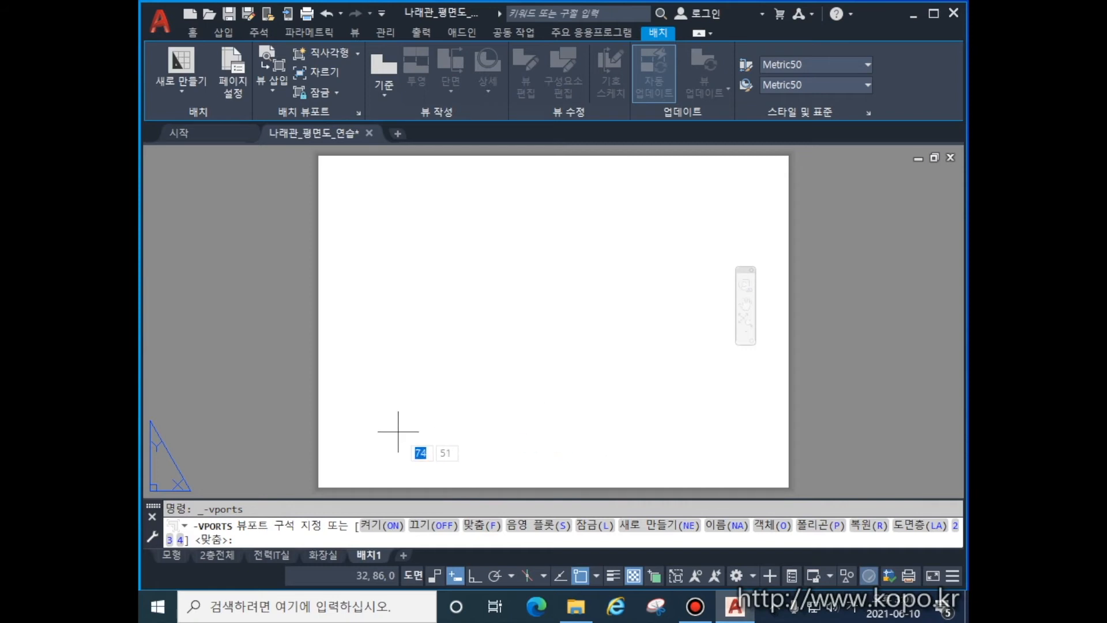
# Insert a rectangular viewport about 174 mm wide and 223 mm high on the left part of the blank sheet.
pyautogui.click(343, 454)
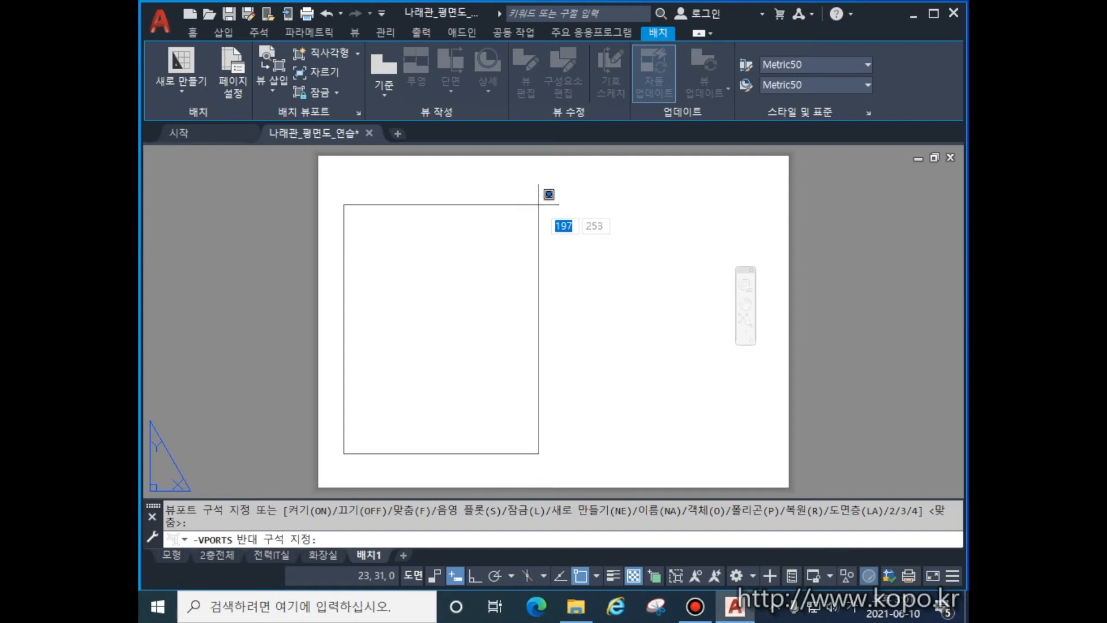
pyautogui.click(539, 204)
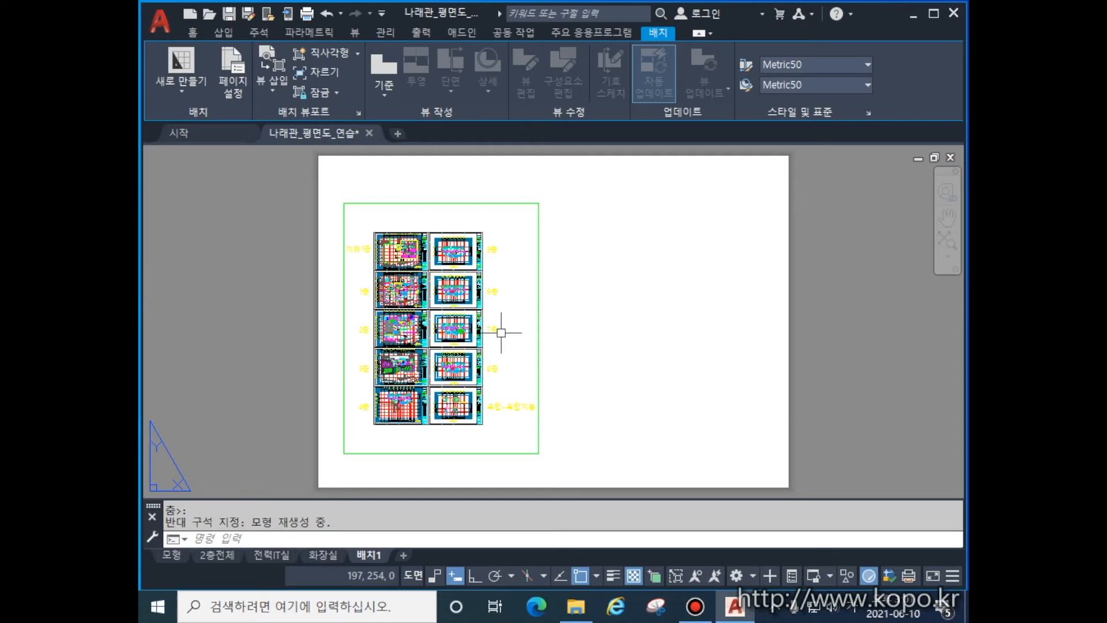
# Activate the new rectangular viewport and frame the 7층 restroom and elevator core in it.
pyautogui.doubleClick(510, 302)
pyautogui.scroll(4, 510, 302)
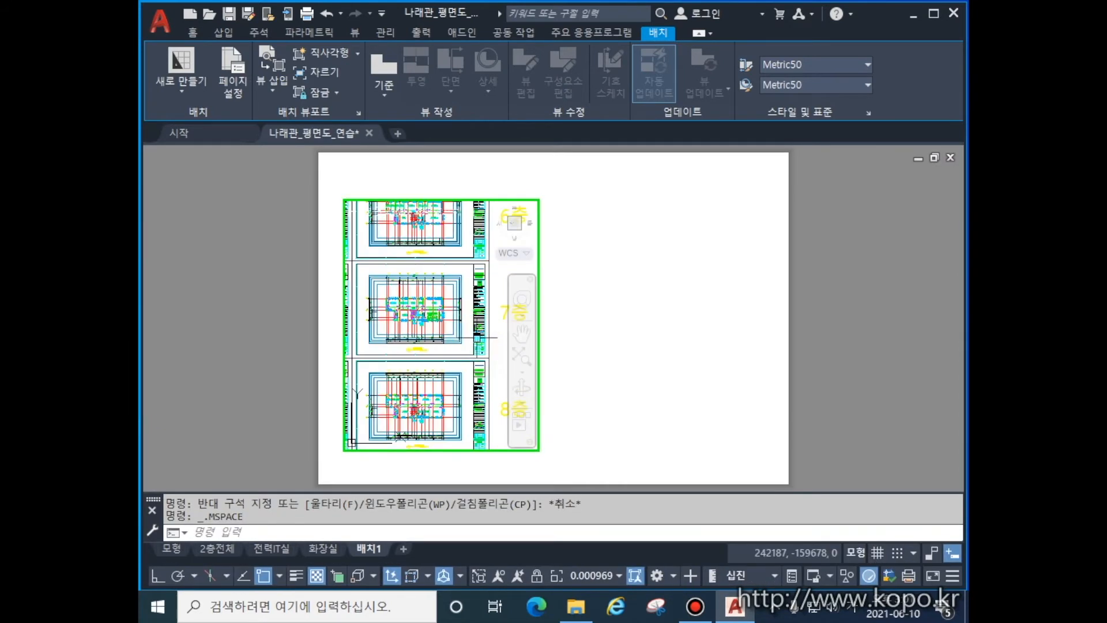
pyautogui.scroll(3, 441, 345)
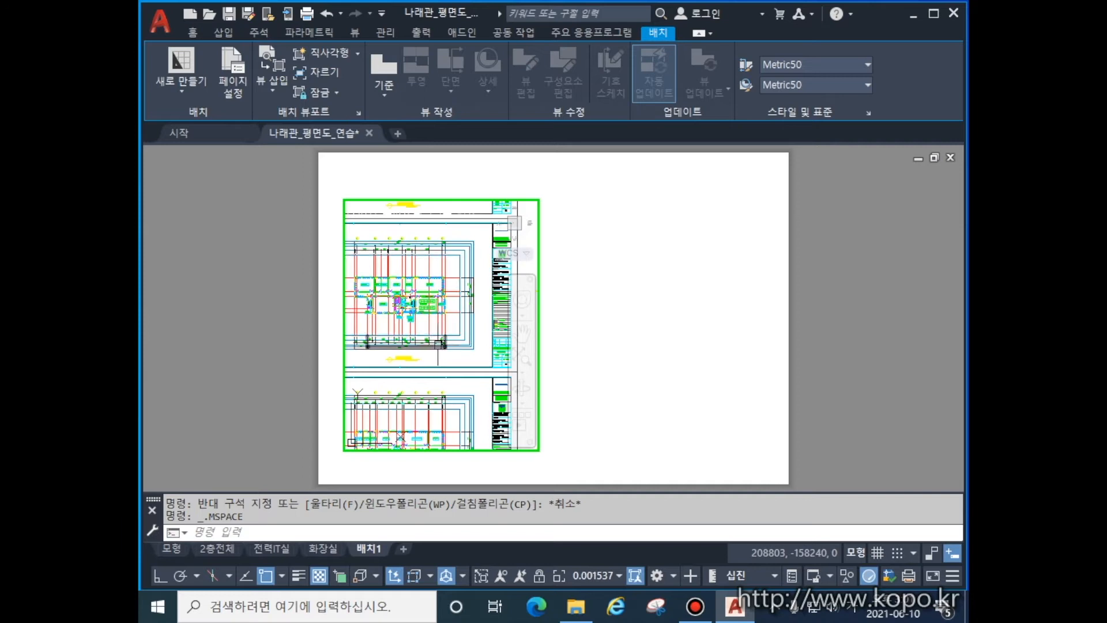
pyautogui.scroll(2, 442, 345)
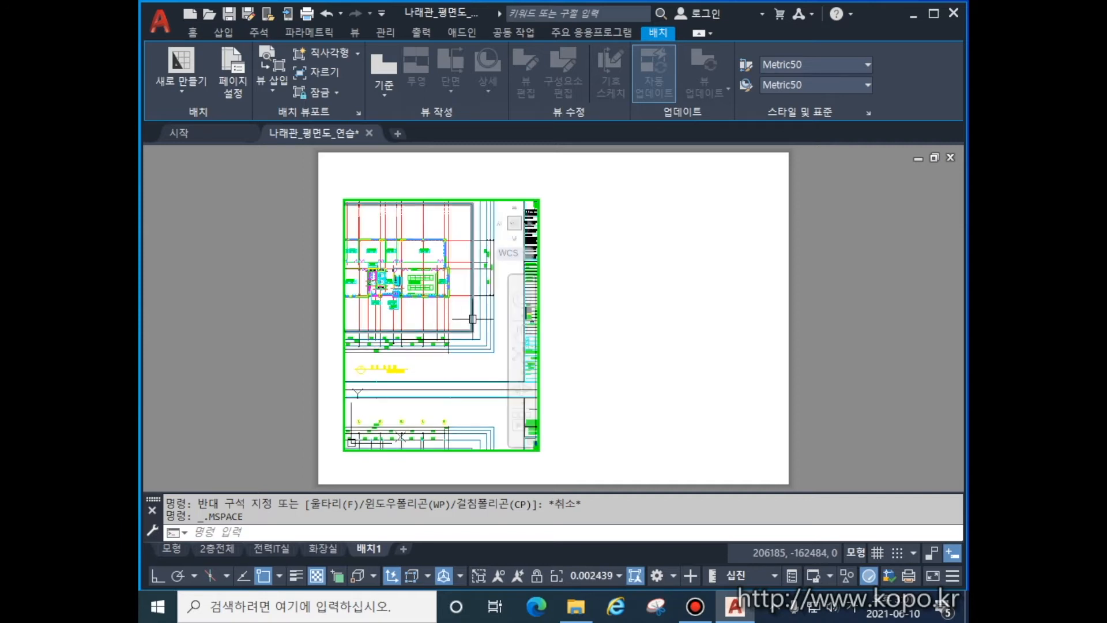
pyautogui.scroll(4, 436, 317)
pyautogui.moveTo(375, 312); pyautogui.dragTo(545, 372, button='middle')
pyautogui.scroll(2, 431, 367)
pyautogui.moveTo(423, 347); pyautogui.dragTo(457, 434, button='middle')
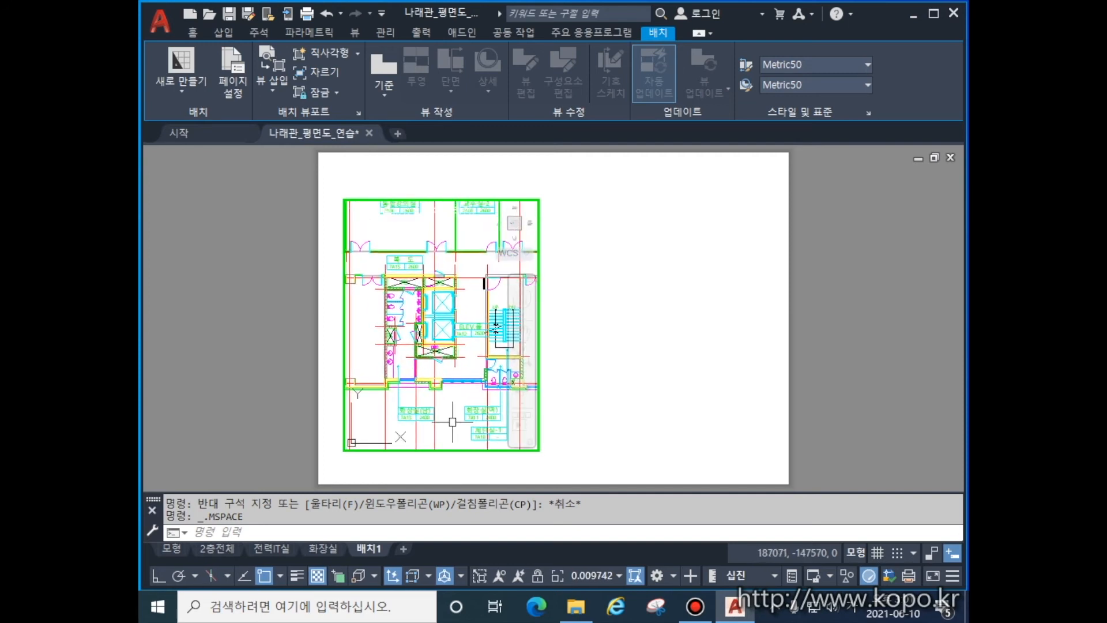
pyautogui.scroll(2, 452, 410)
pyautogui.moveTo(469, 339); pyautogui.dragTo(490, 406, button='middle')
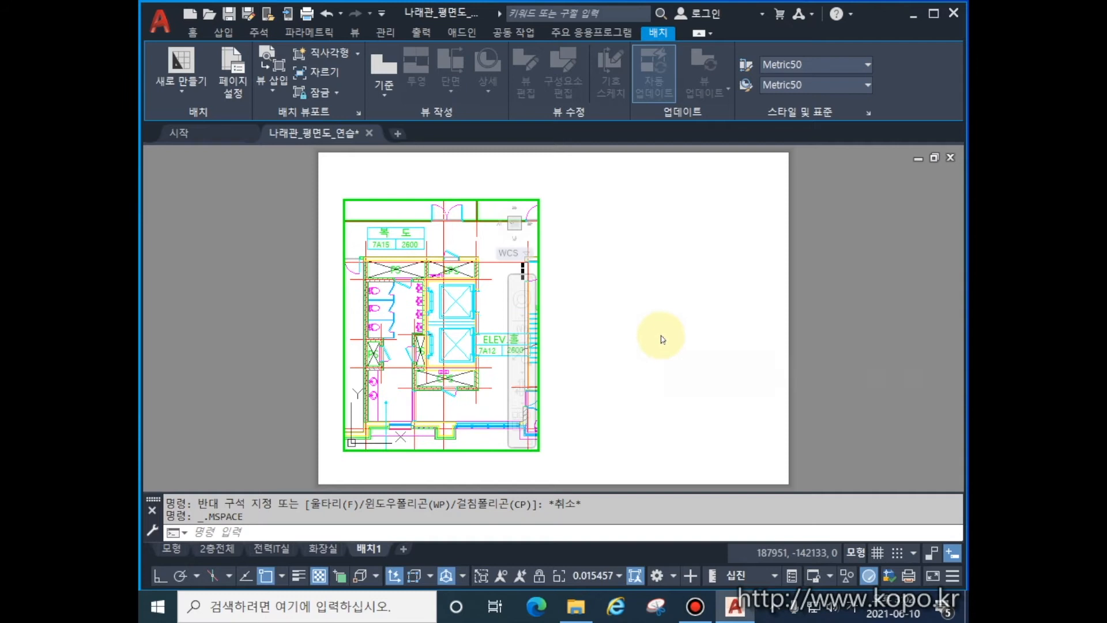
pyautogui.press('Escape')
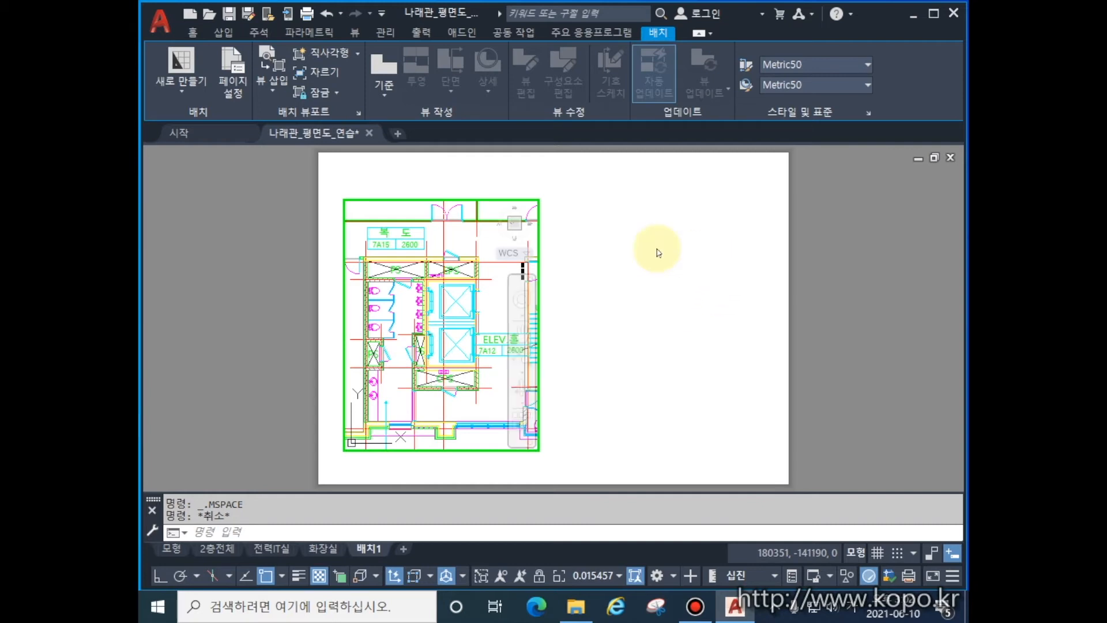
pyautogui.press('Escape')
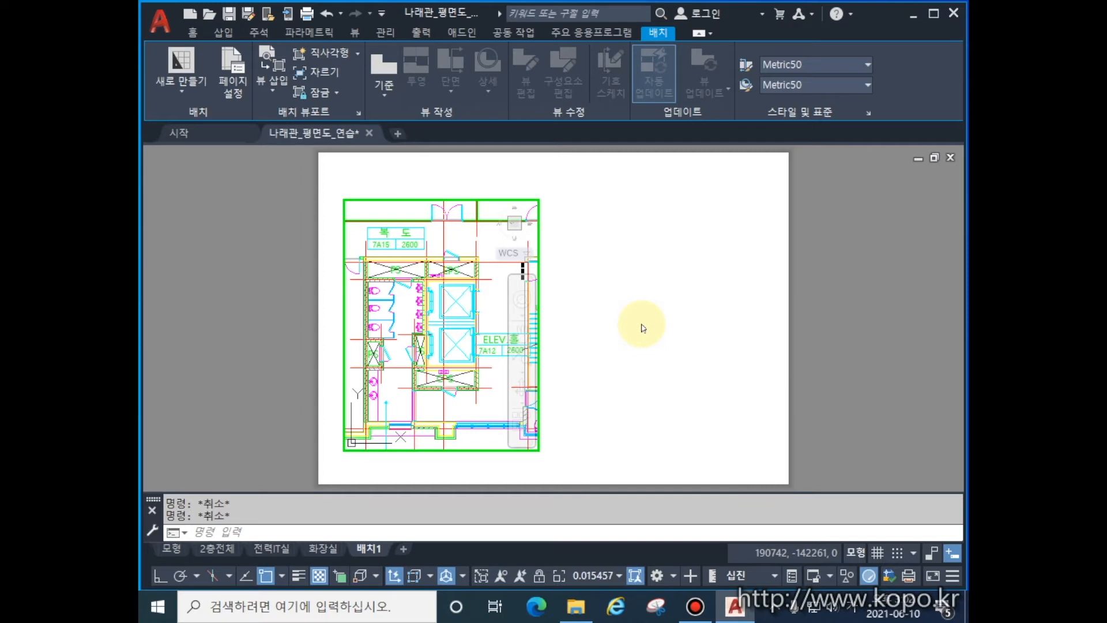
pyautogui.press('Return')
pyautogui.press('Hangul')
pyautogui.write('c')
pyautogui.press('Return')
pyautogui.press('Escape')
pyautogui.press('Escape')
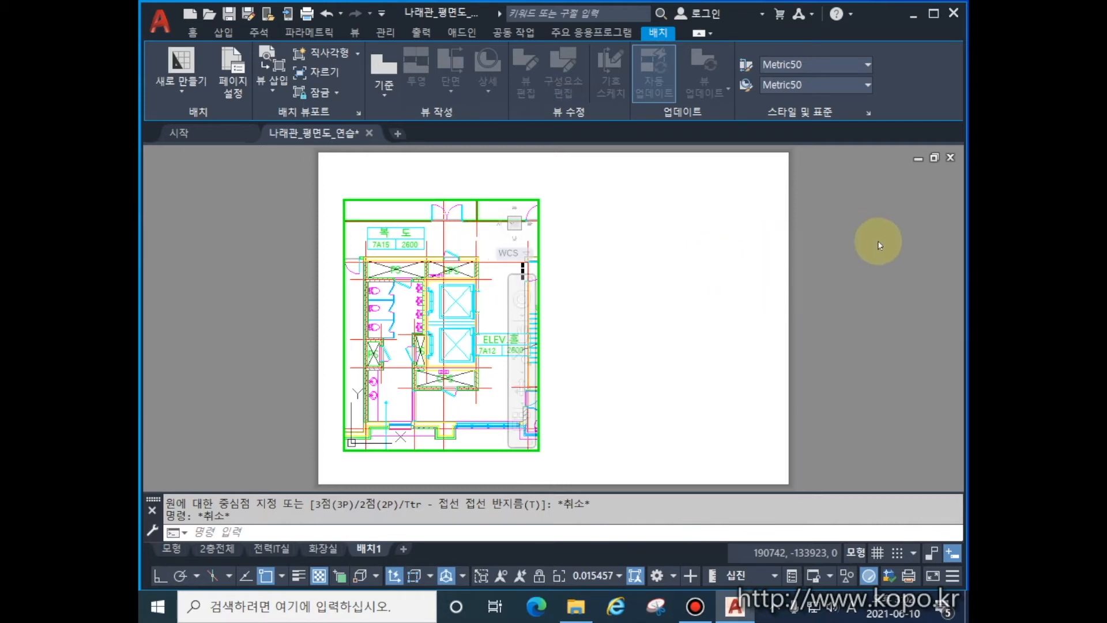
# Return to paper space and draw a circle about 67 mm in radius on the empty area beside the viewport.
pyautogui.doubleClick(850, 254)
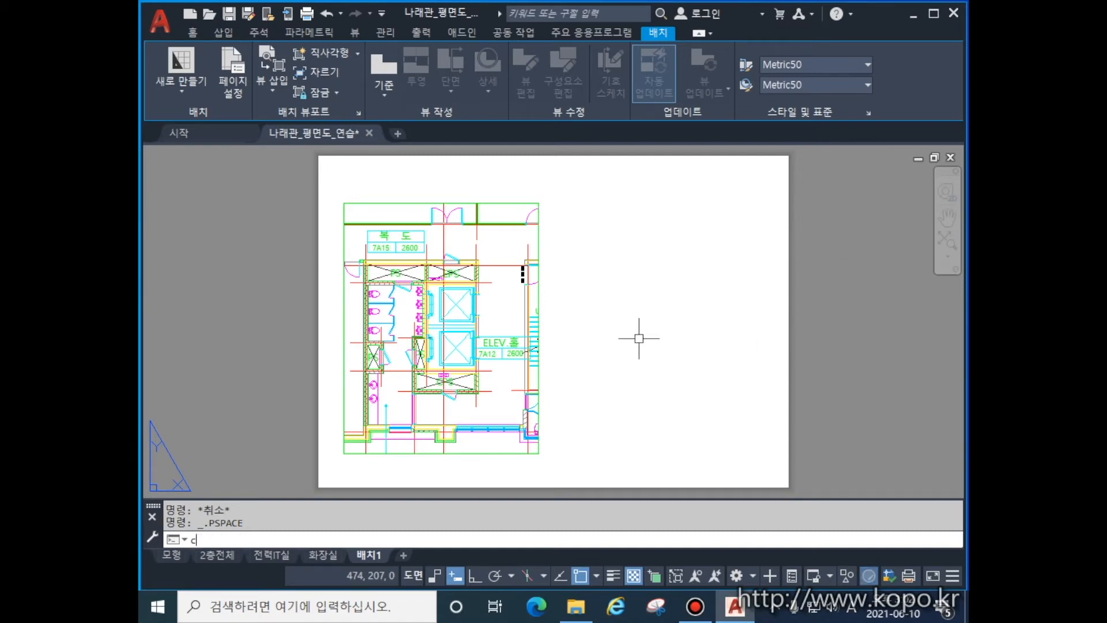
pyautogui.press('Return')
pyautogui.click(658, 320)
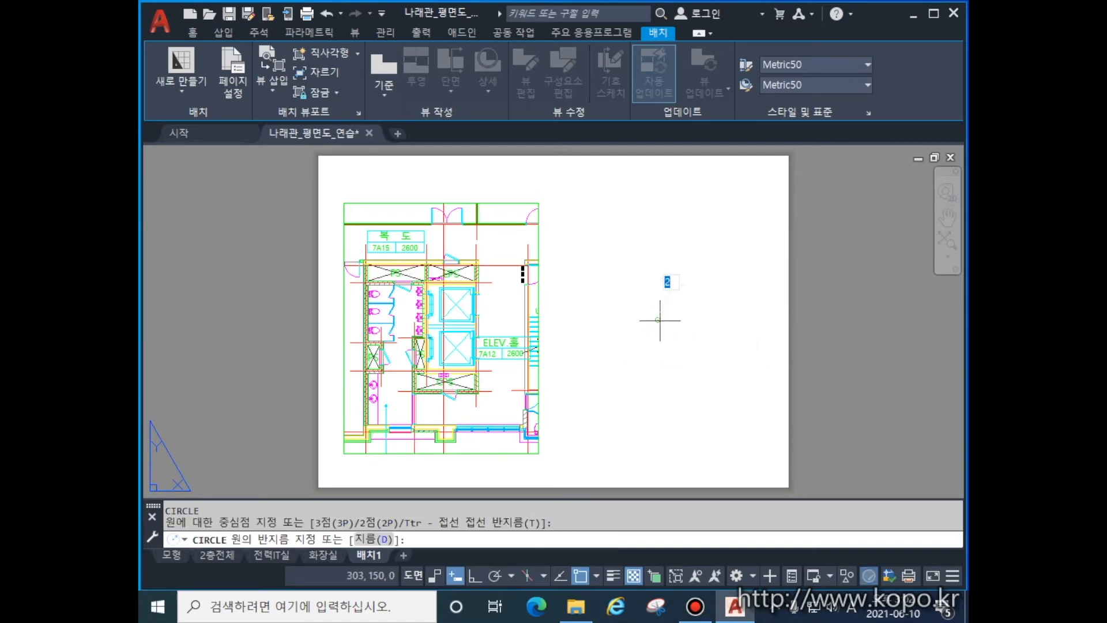
pyautogui.click(714, 371)
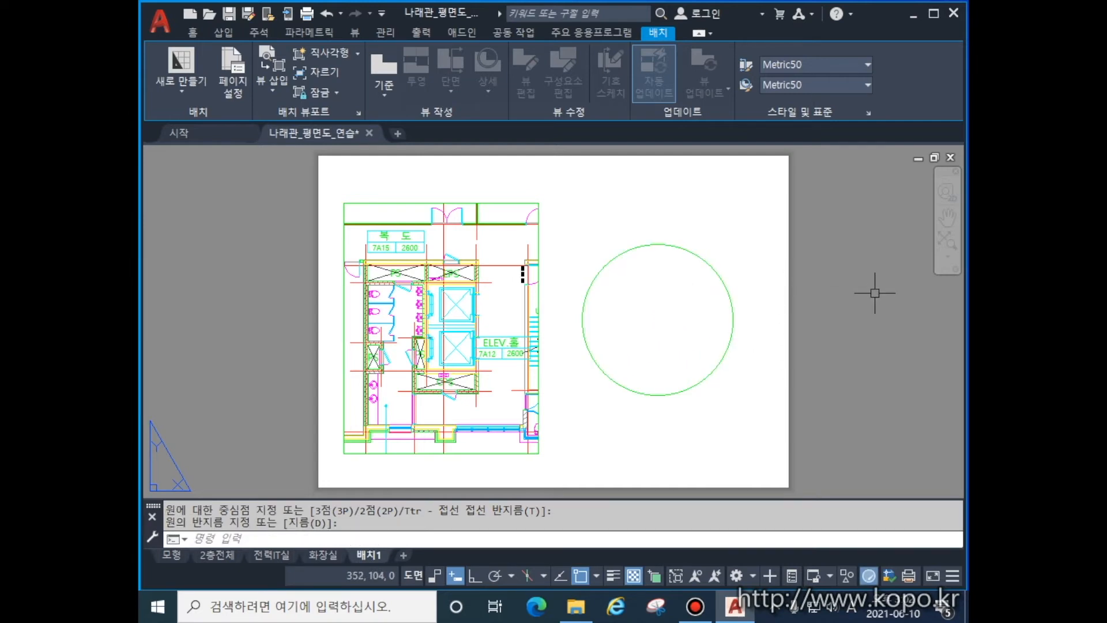
# Create an object-based viewport from the circle beside the rectangular viewport.
pyautogui.click(666, 75)
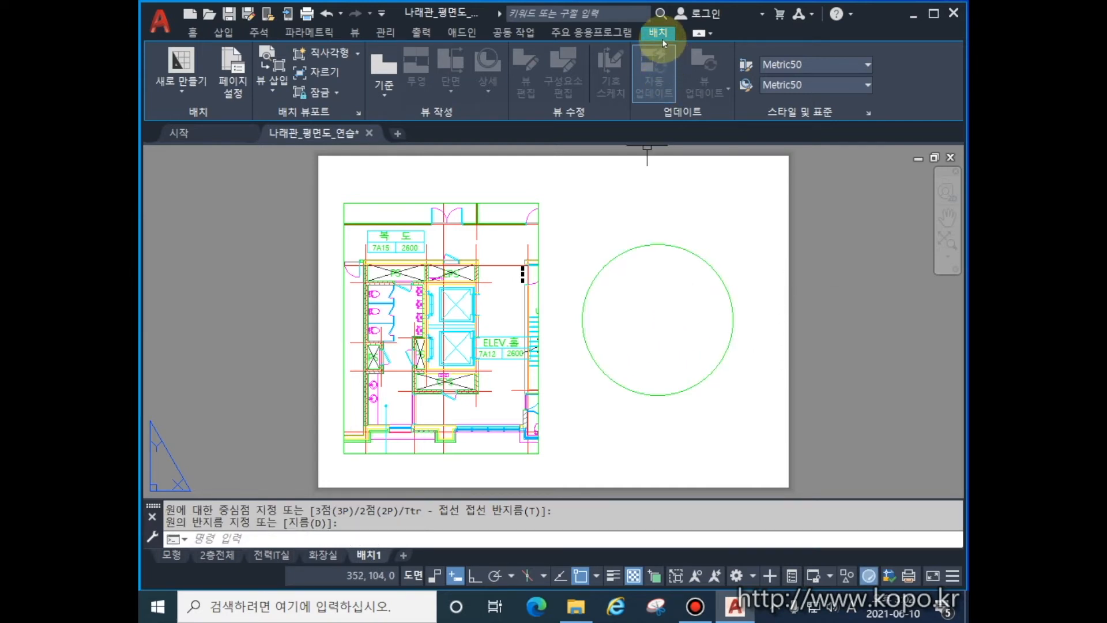
pyautogui.click(359, 56)
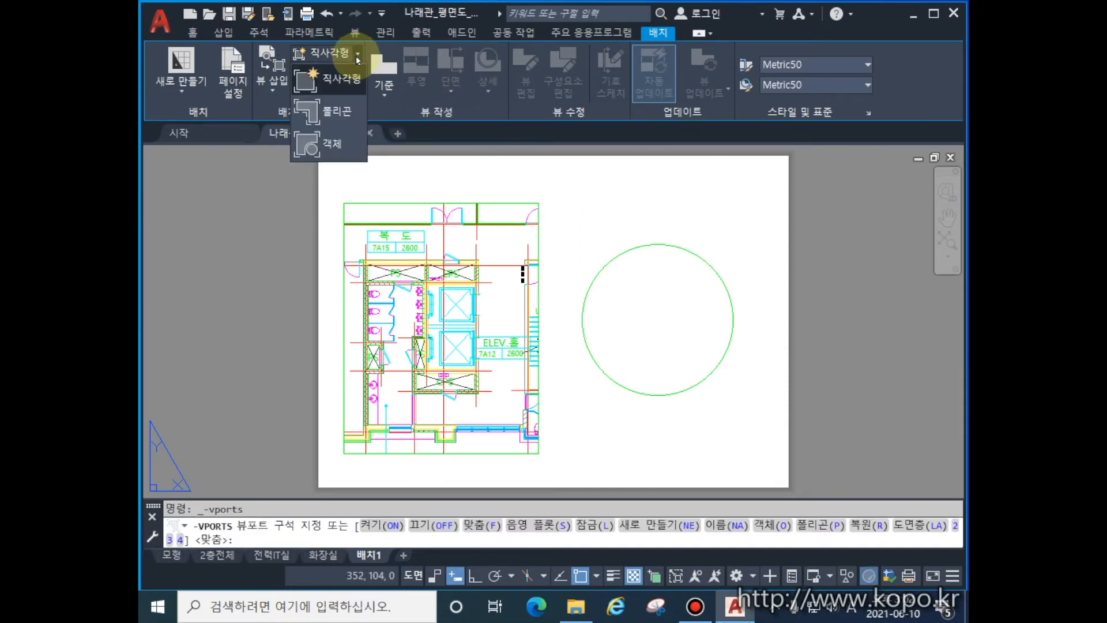
pyautogui.click(332, 147)
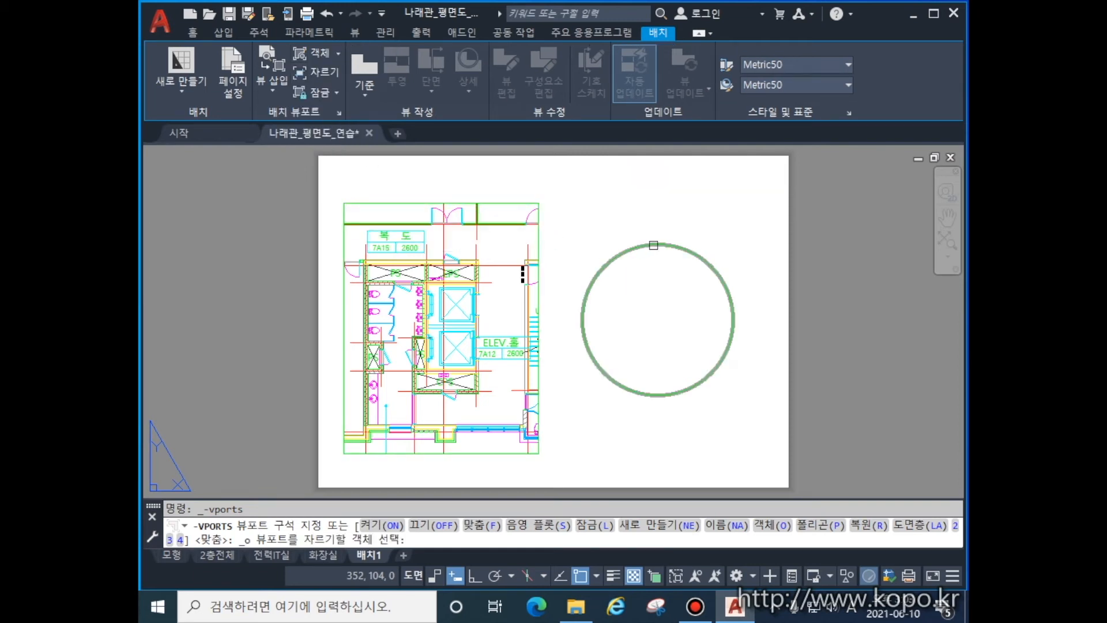
pyautogui.click(713, 371)
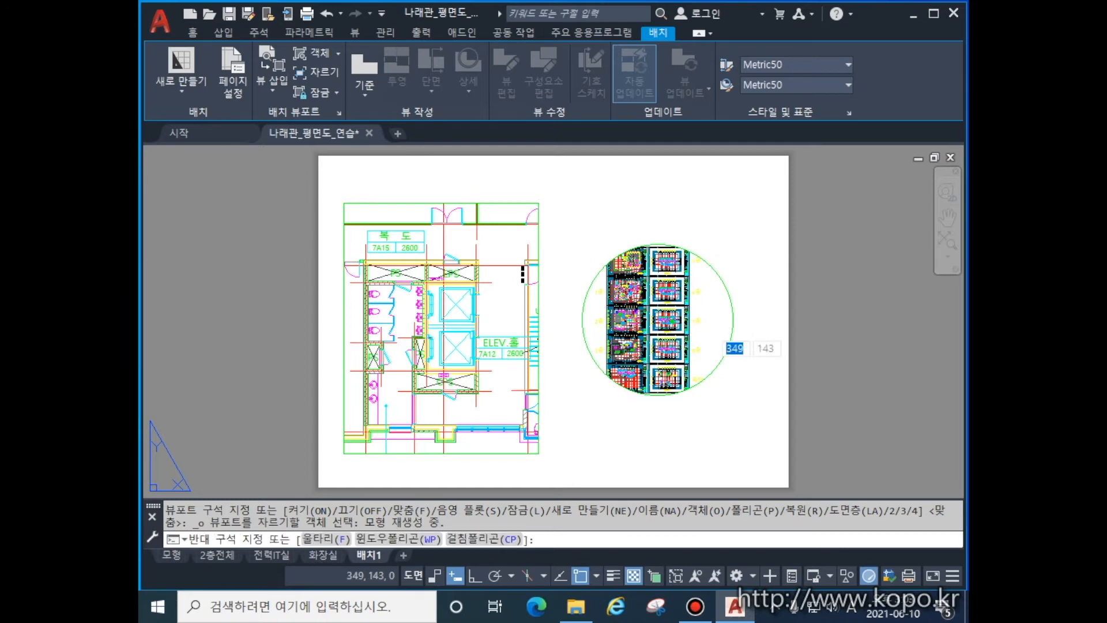
# Activate the circular viewport and frame the two 7층 elevators and the adjoining ELEV.홀 label in it.
pyautogui.doubleClick(709, 327)
pyautogui.scroll(3, 716, 331)
pyautogui.scroll(5, 634, 324)
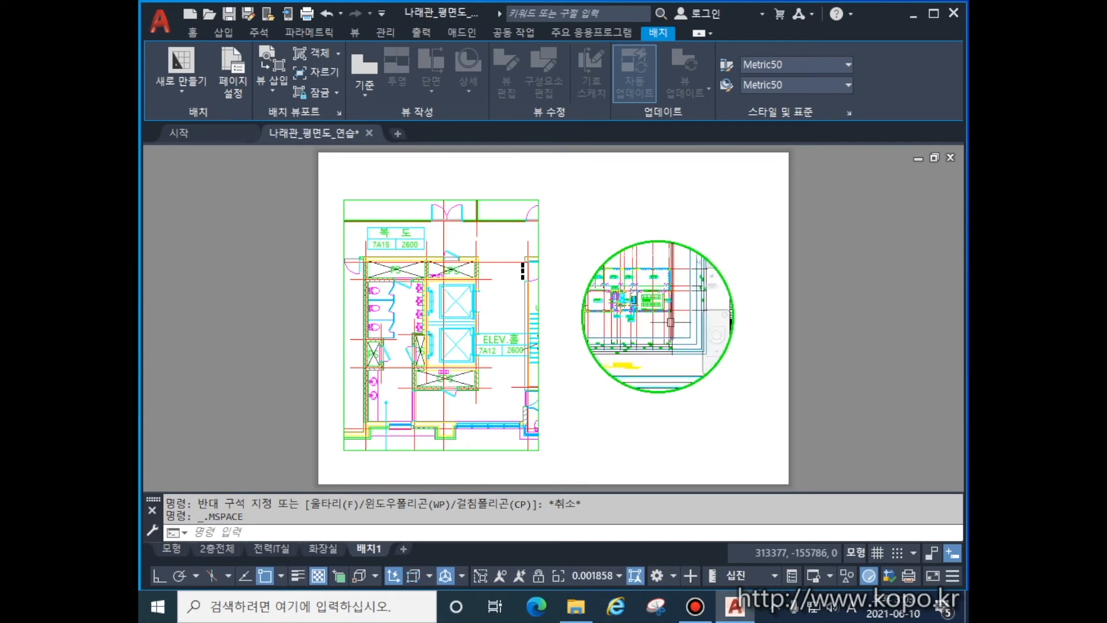
pyautogui.moveTo(633, 323); pyautogui.dragTo(689, 387, button='middle')
pyautogui.scroll(5, 647, 350)
pyautogui.moveTo(682, 338); pyautogui.dragTo(700, 361, button='middle')
pyautogui.scroll(-2, 700, 362)
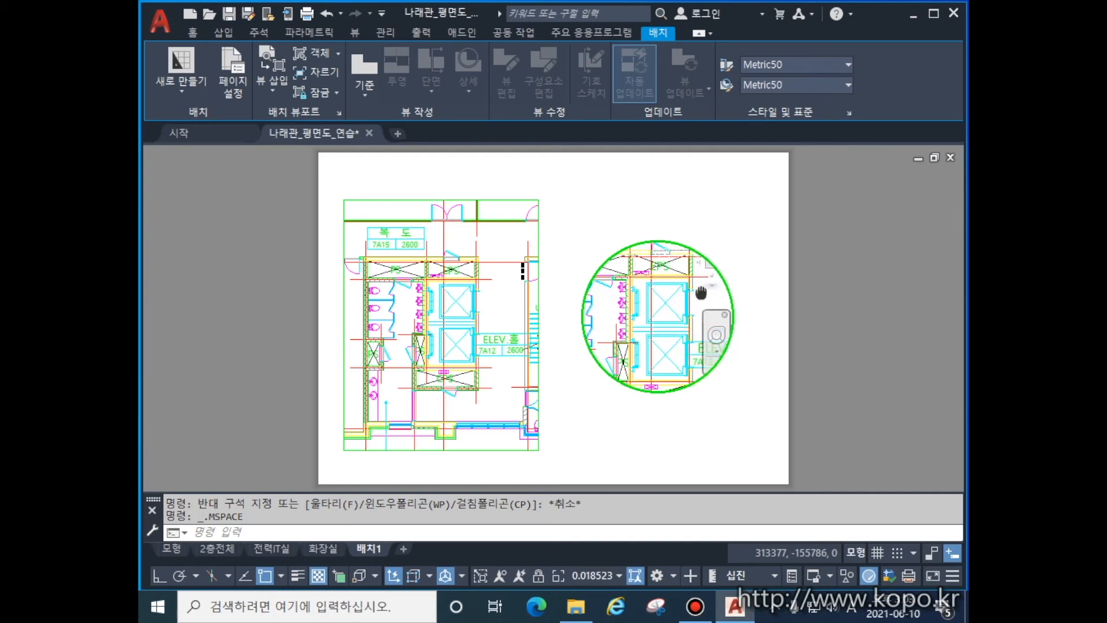
pyautogui.moveTo(708, 297); pyautogui.dragTo(695, 287, button='middle')
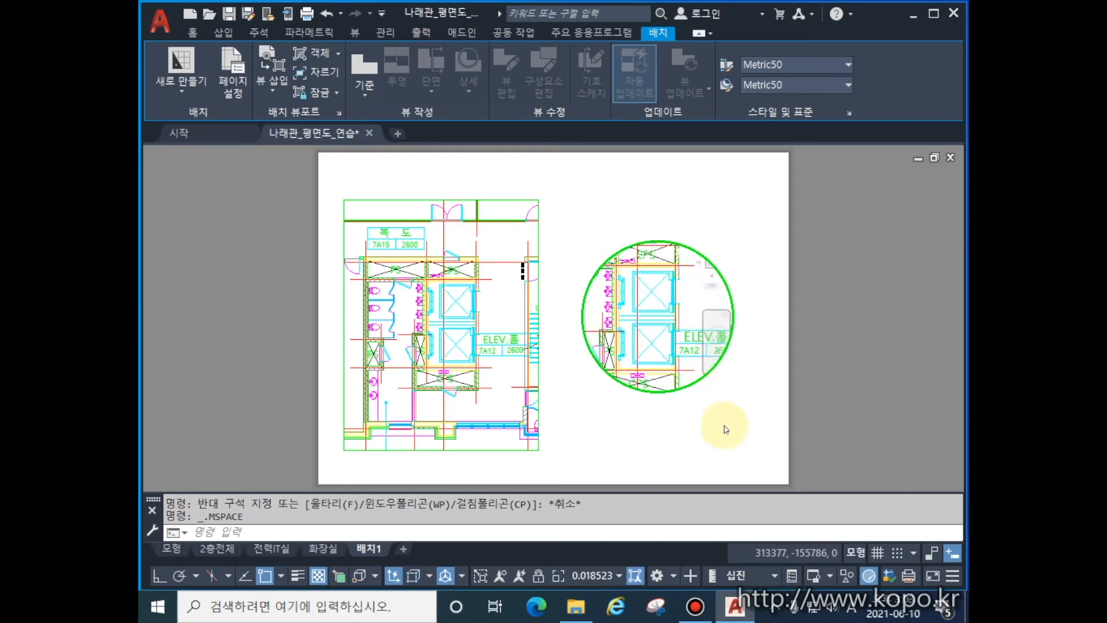
pyautogui.press('Escape')
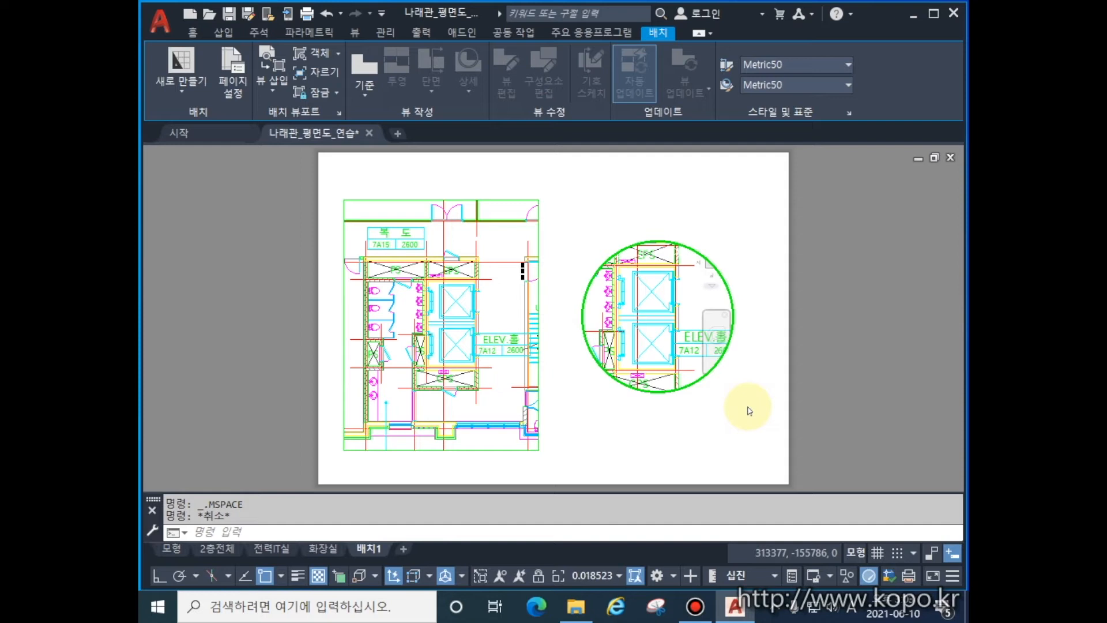
pyautogui.click(699, 388)
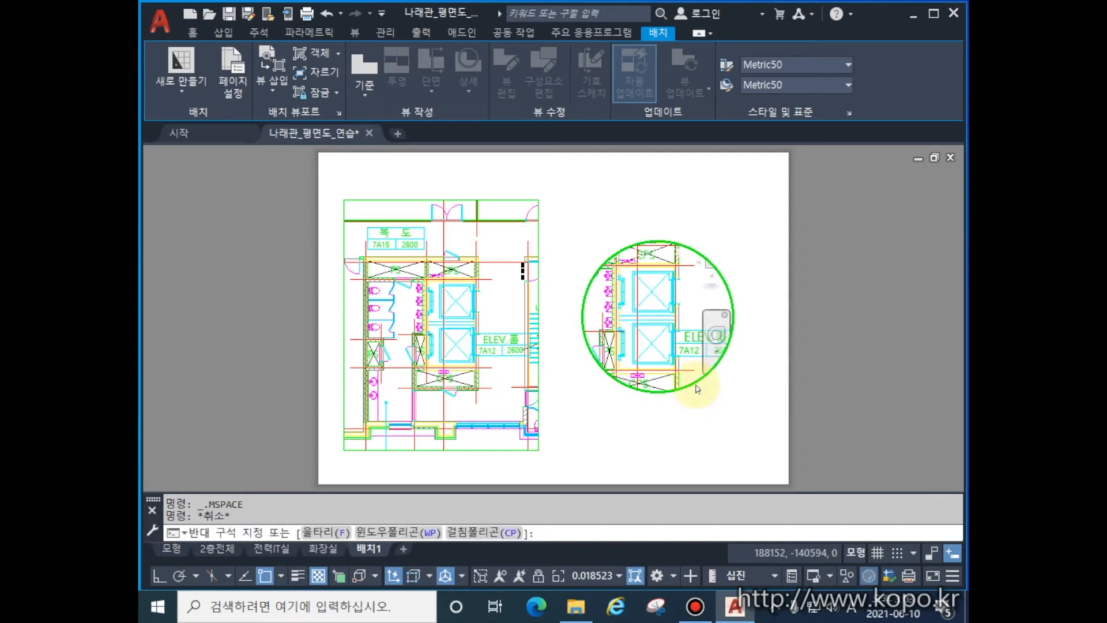
pyautogui.press('Escape')
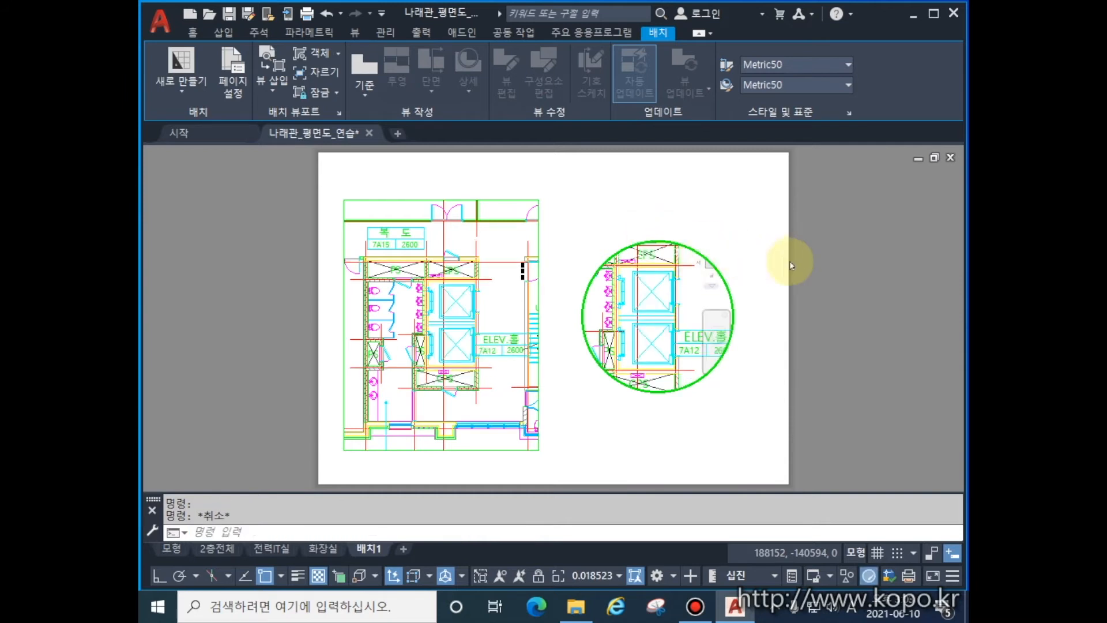
# Return to paper space and move the circular viewport up and slightly left to free the area below it.
pyautogui.doubleClick(803, 265)
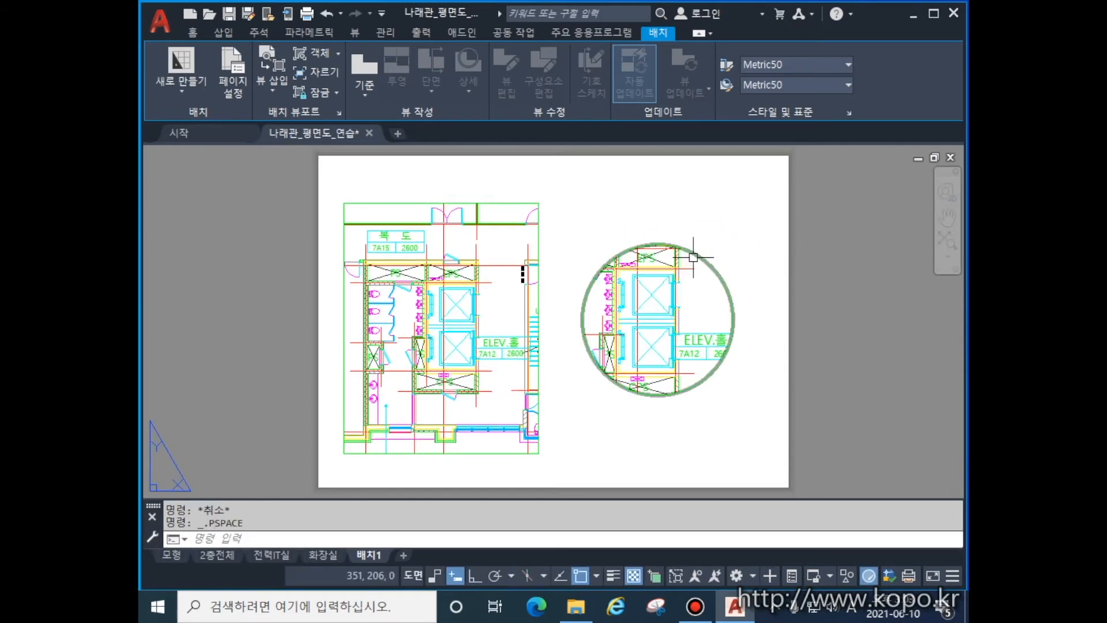
pyautogui.click(700, 256)
pyautogui.moveTo(700, 256); pyautogui.dragTo(701, 220)
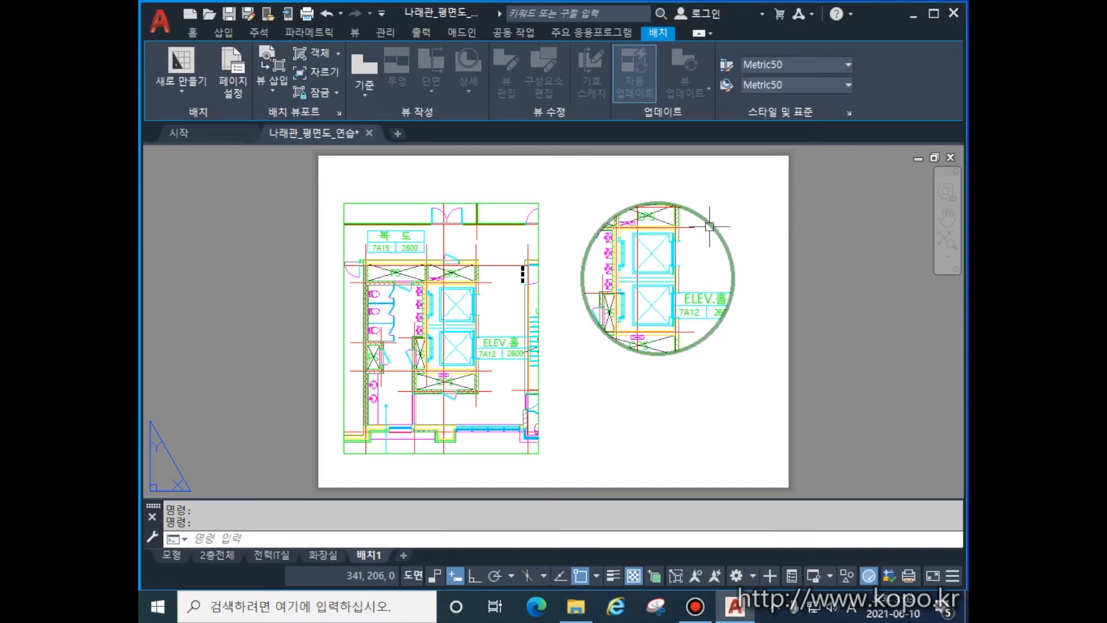
pyautogui.click(721, 245)
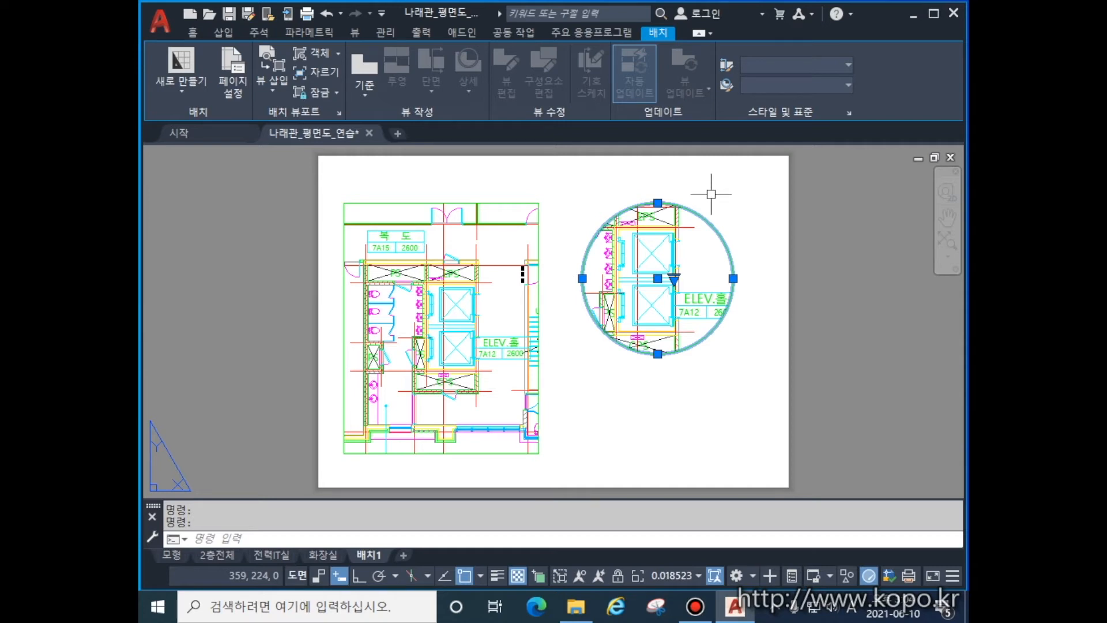
pyautogui.moveTo(710, 220); pyautogui.dragTo(704, 199)
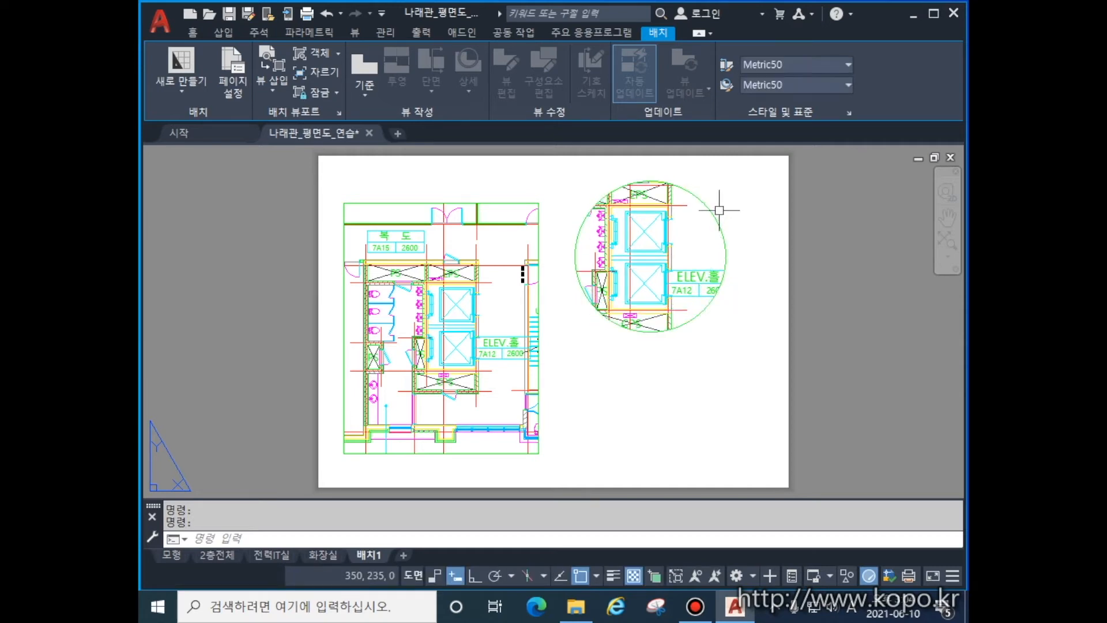
pyautogui.press('Escape')
# Insert a new view windowed around the 7층 UP/DN staircase beside ELEV.홀, placing it below the circular viewport.
pyautogui.click(272, 78)
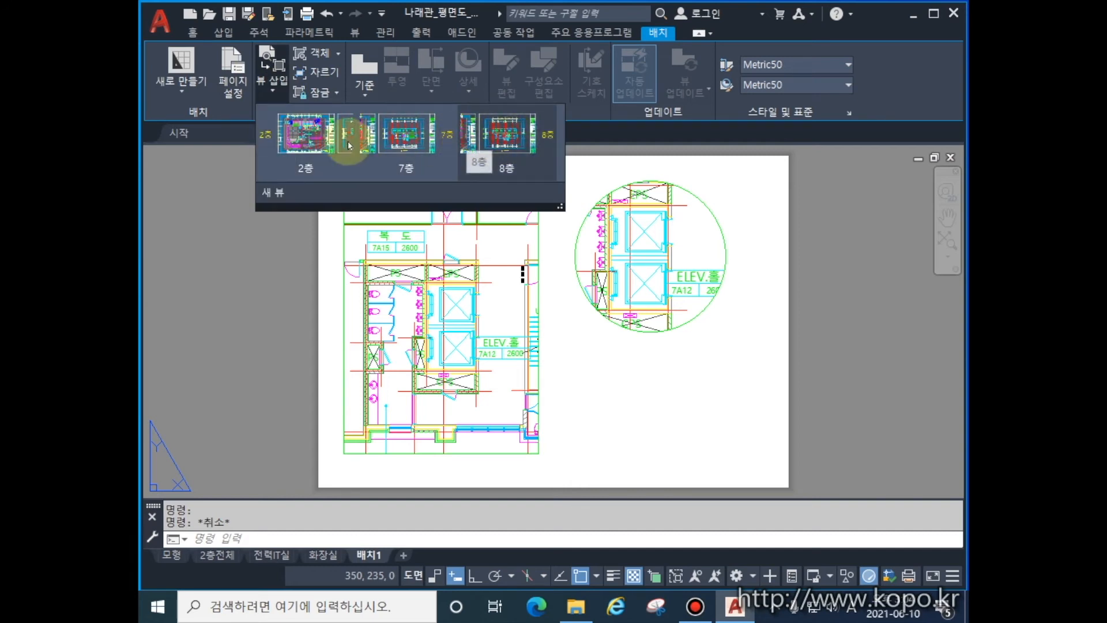
pyautogui.click(272, 196)
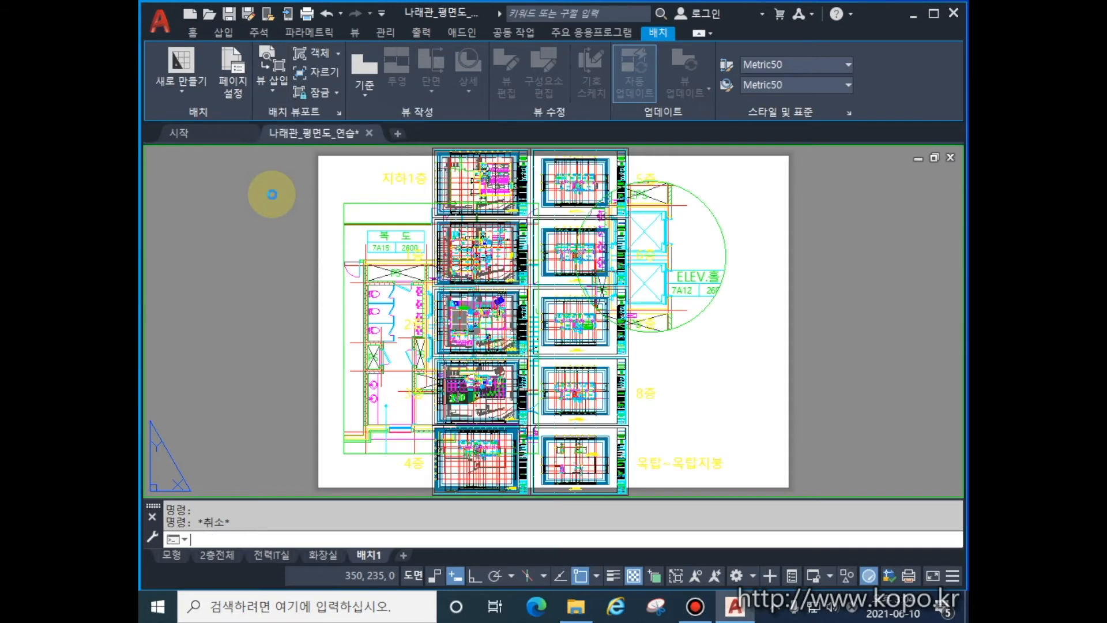
pyautogui.scroll(10, 587, 291)
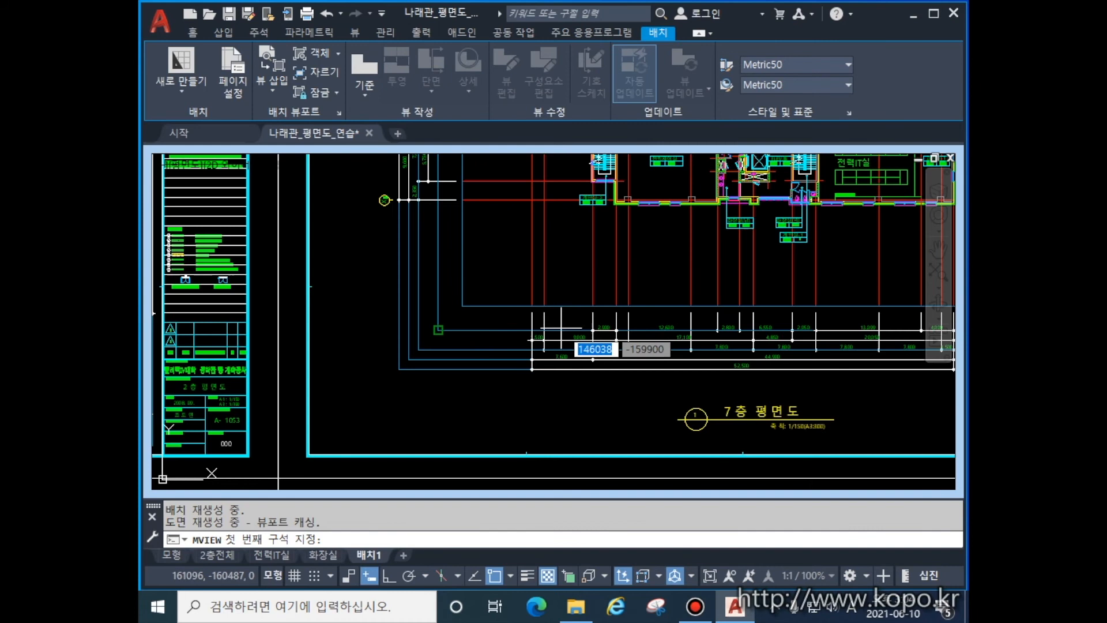
pyautogui.moveTo(673, 248); pyautogui.dragTo(568, 428, button='middle')
pyautogui.moveTo(587, 369); pyautogui.dragTo(428, 563, button='middle')
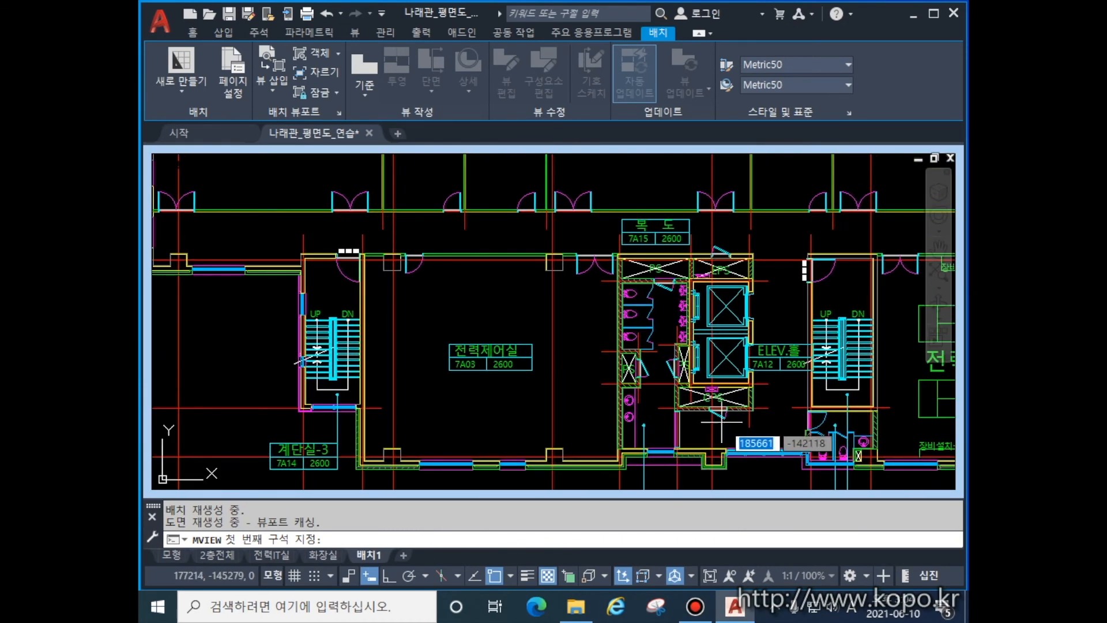
pyautogui.moveTo(753, 408); pyautogui.dragTo(638, 545, button='middle')
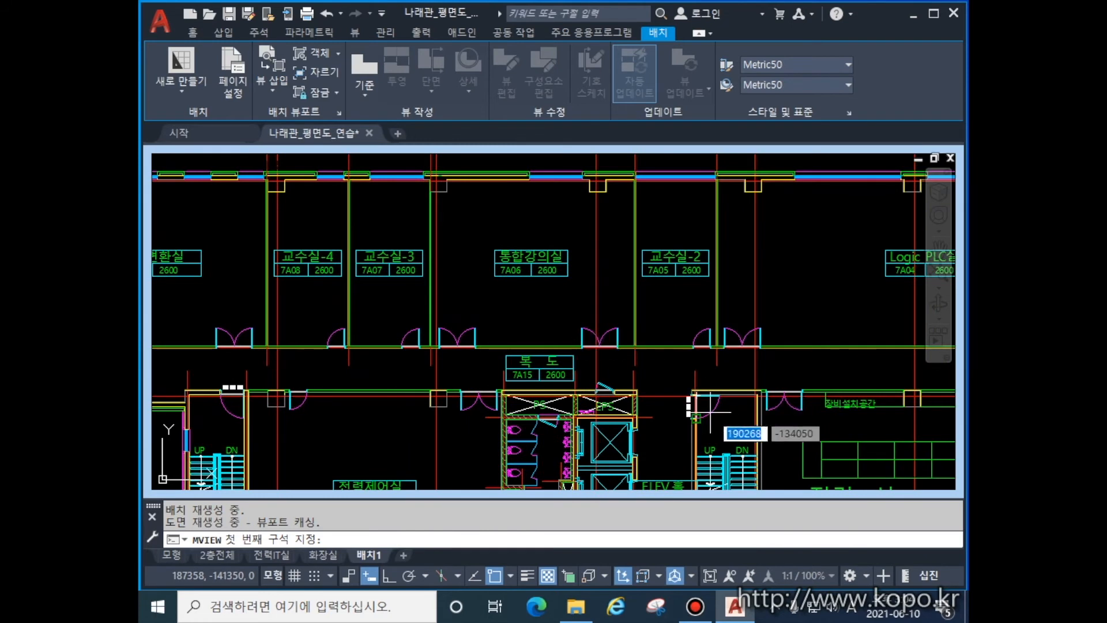
pyautogui.moveTo(776, 426); pyautogui.dragTo(537, 354, button='middle')
pyautogui.scroll(3, 467, 398)
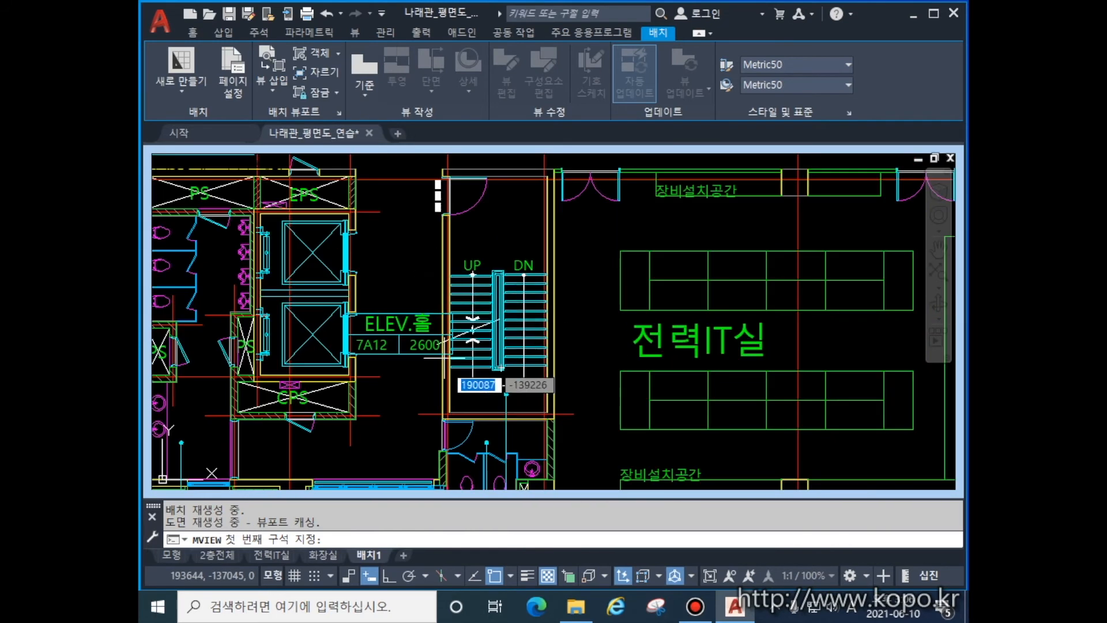
pyautogui.click(426, 383)
pyautogui.click(562, 254)
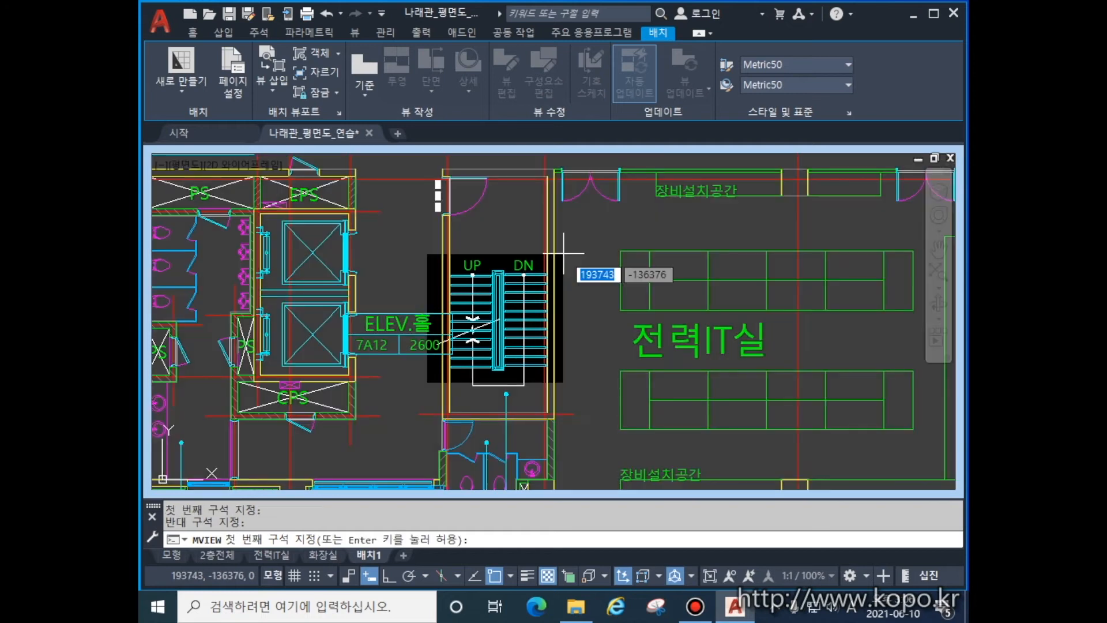
pyautogui.click(586, 316)
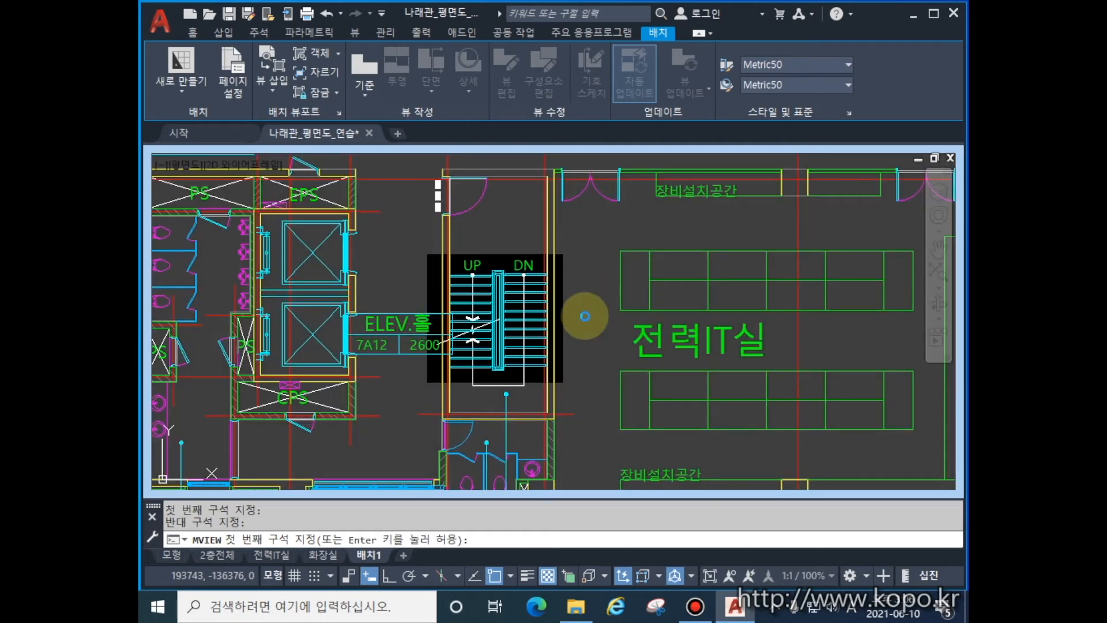
pyautogui.press('Return')
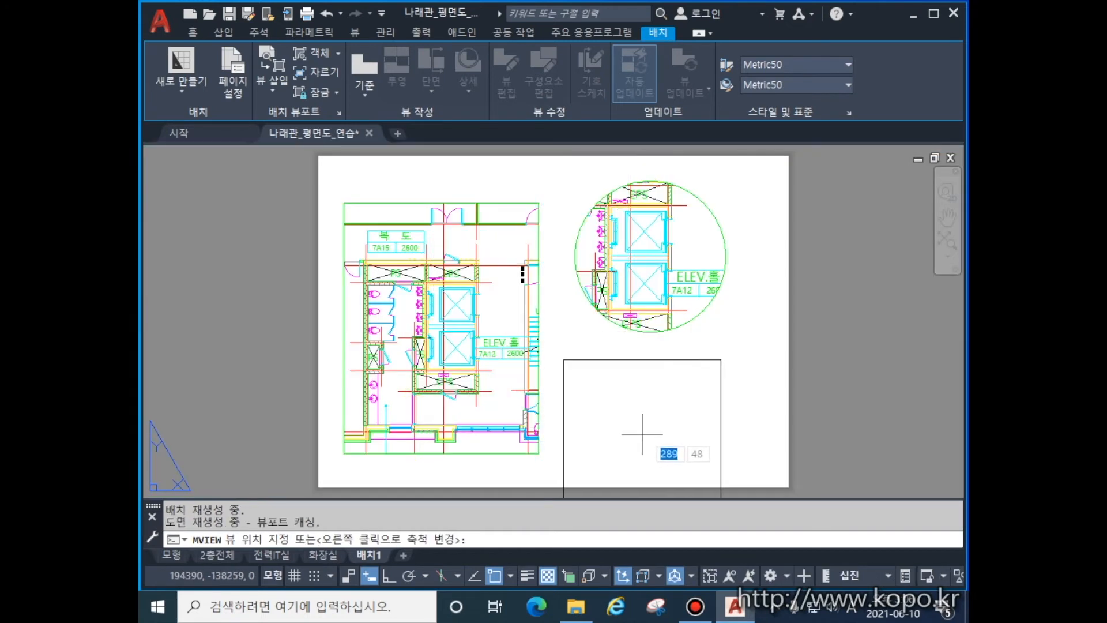
pyautogui.click(655, 409)
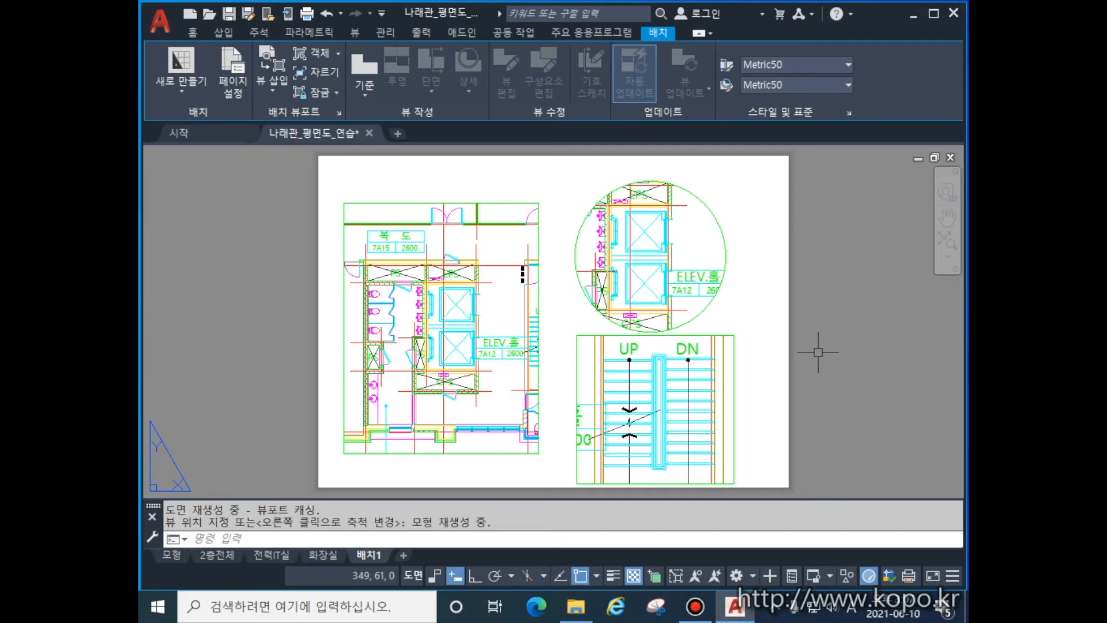
pyautogui.press('Escape')
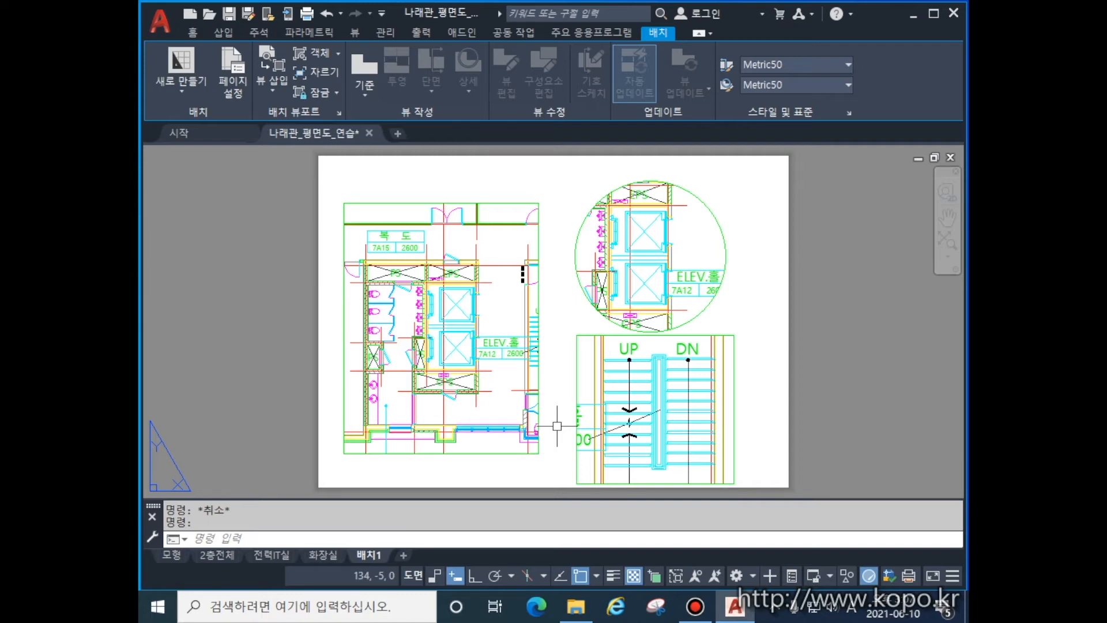
# Switch to model space and erase the large 전력IT실 room name on the 7층 plan.
pyautogui.click(170, 555)
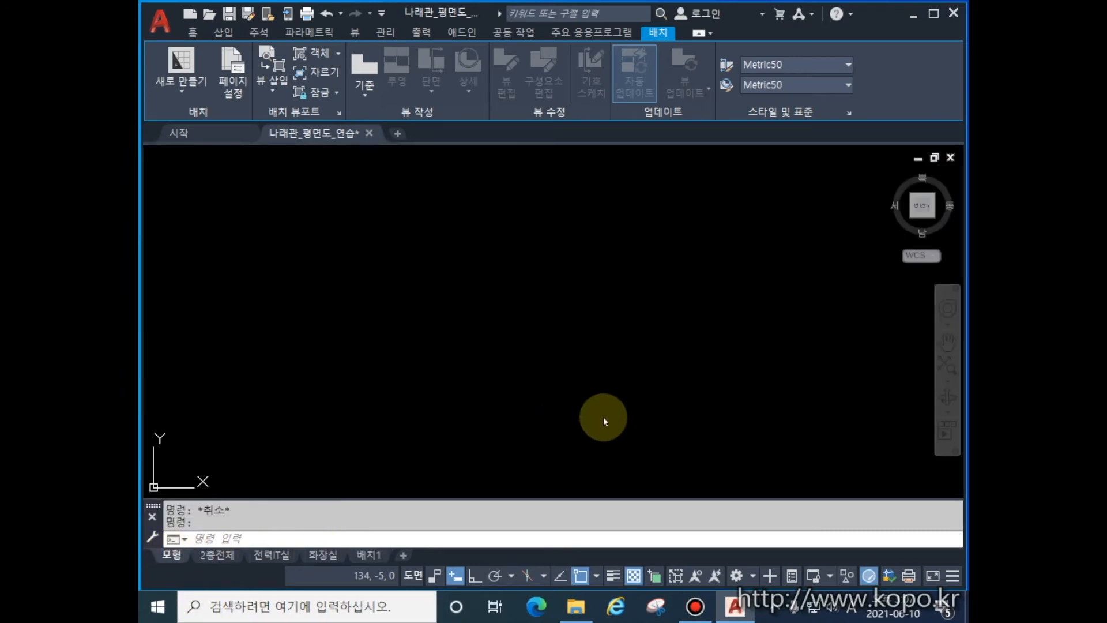
pyautogui.scroll(5, 663, 404)
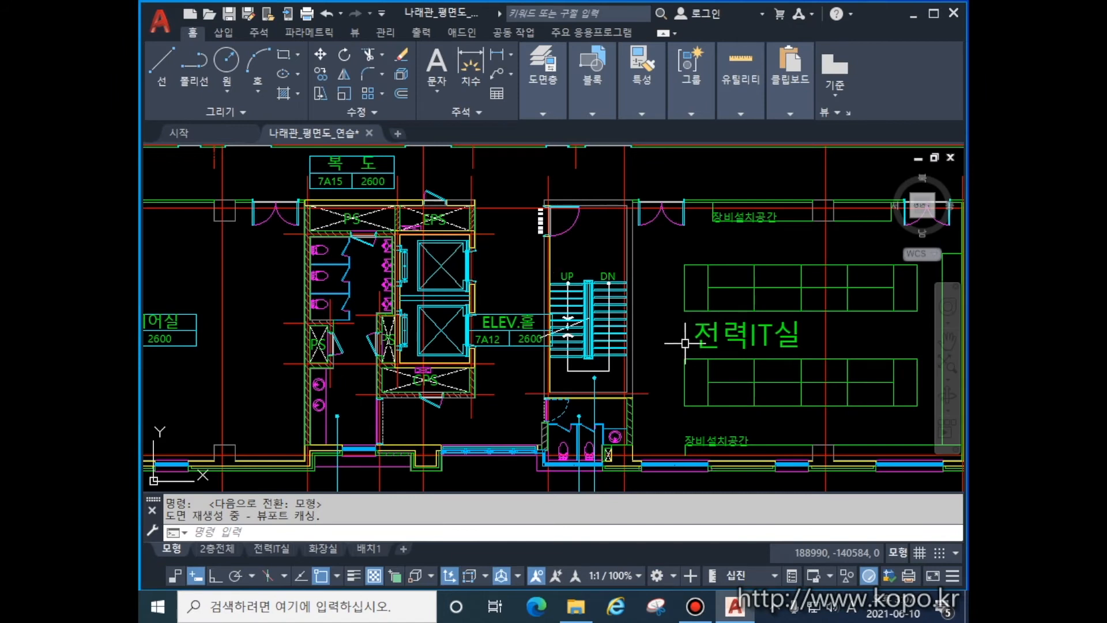
pyautogui.moveTo(865, 341); pyautogui.dragTo(759, 326, button='middle')
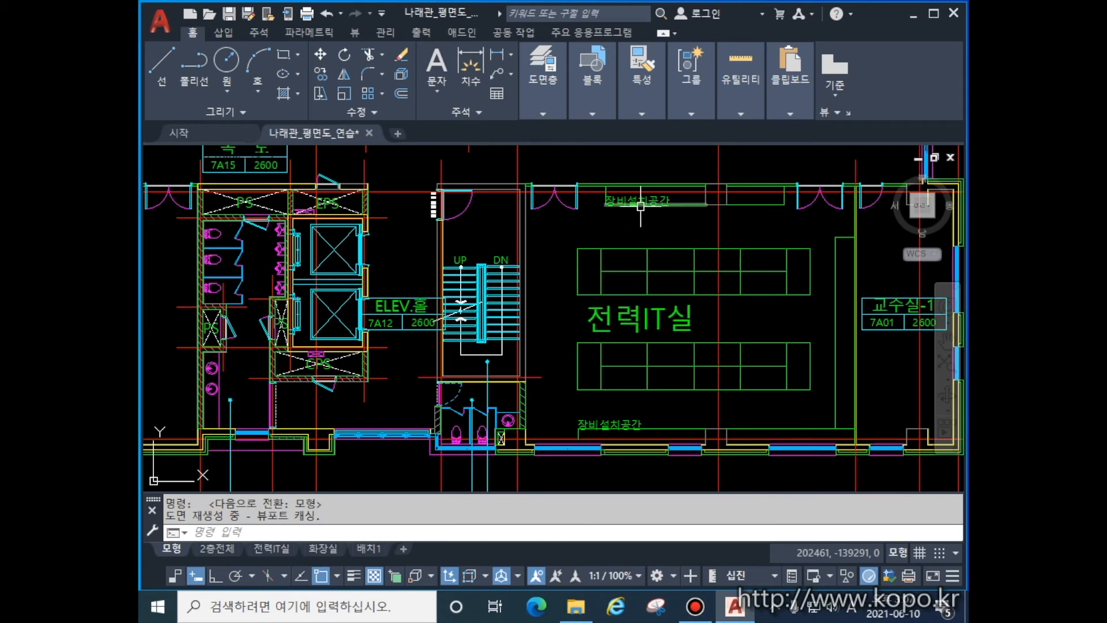
pyautogui.click(590, 314)
pyautogui.press('Delete')
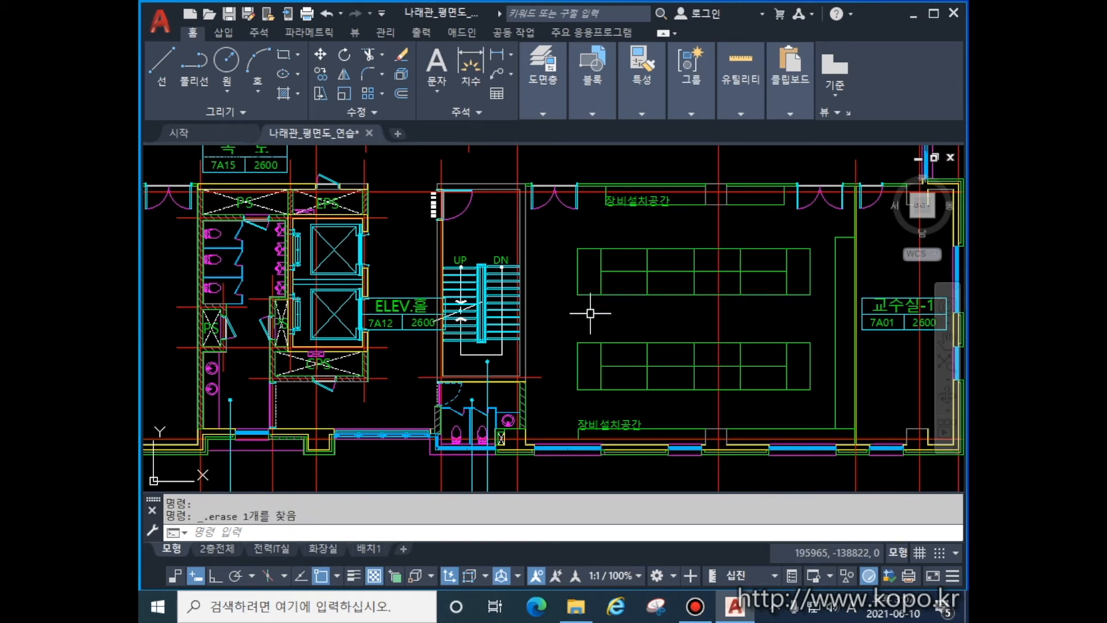
# Erase the upper and lower rows of desks in the room between the staircase and 교수실-1.
pyautogui.click(573, 240)
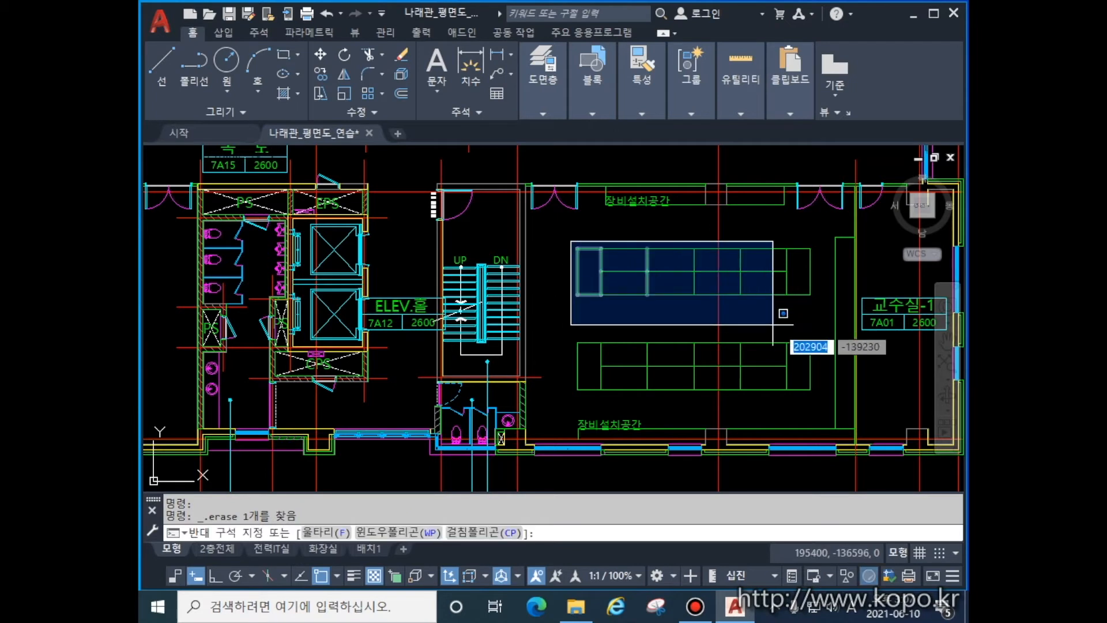
pyautogui.click(822, 316)
pyautogui.press('Delete')
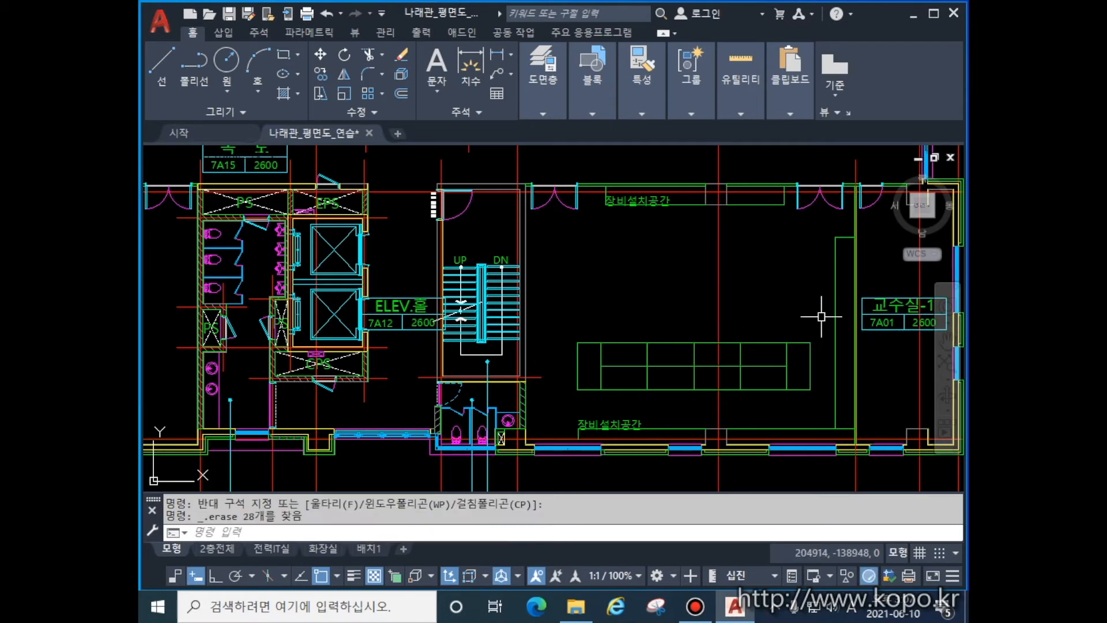
pyautogui.click(566, 330)
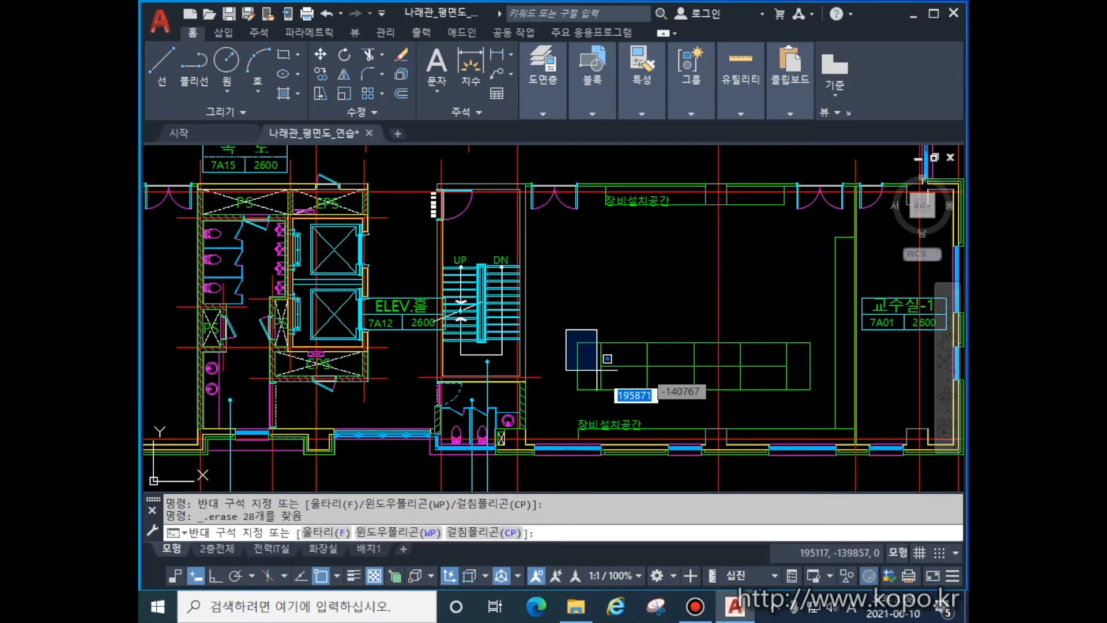
pyautogui.click(812, 399)
pyautogui.press('Delete')
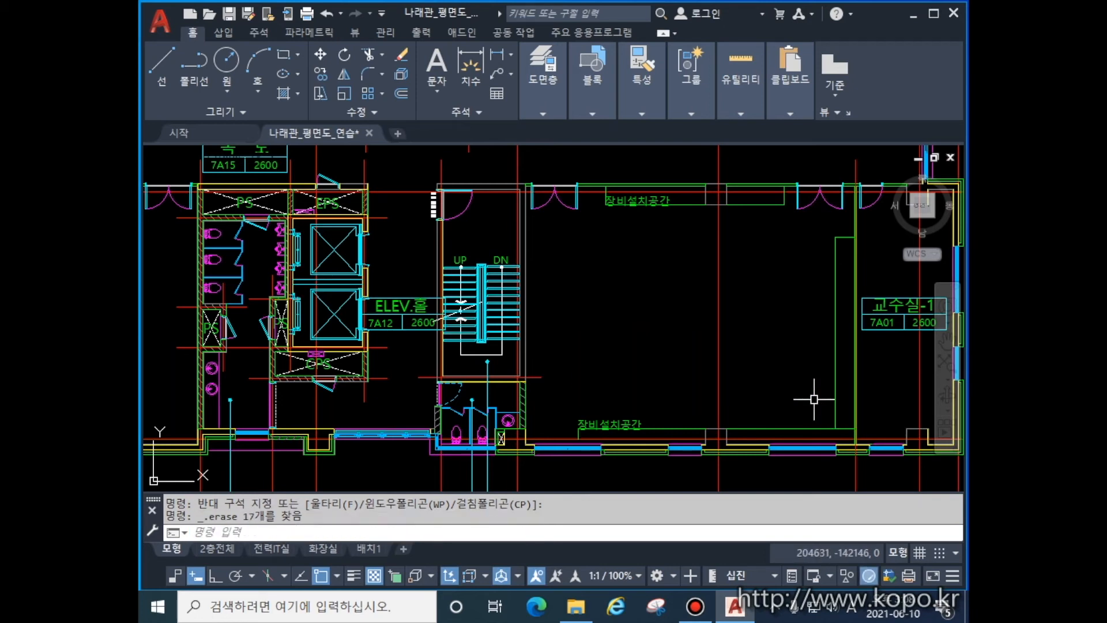
# Erase both 장비설치공간 labels along the lower and upper walls of the room beside 교수실-1.
pyautogui.click(613, 426)
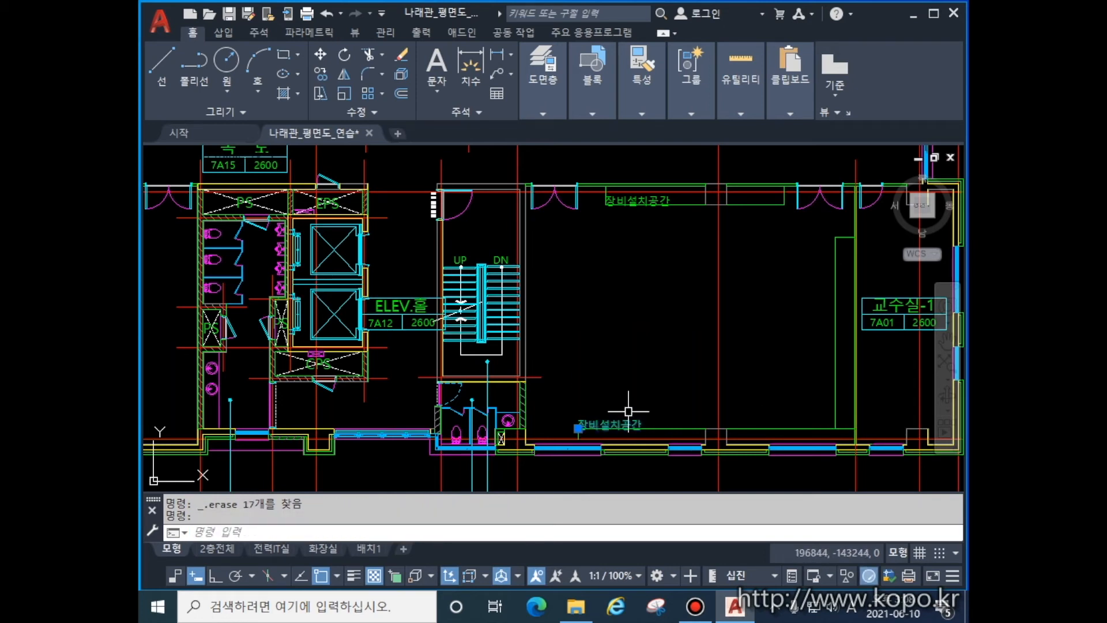
pyautogui.press('Delete')
pyautogui.click(637, 200)
pyautogui.press('Delete')
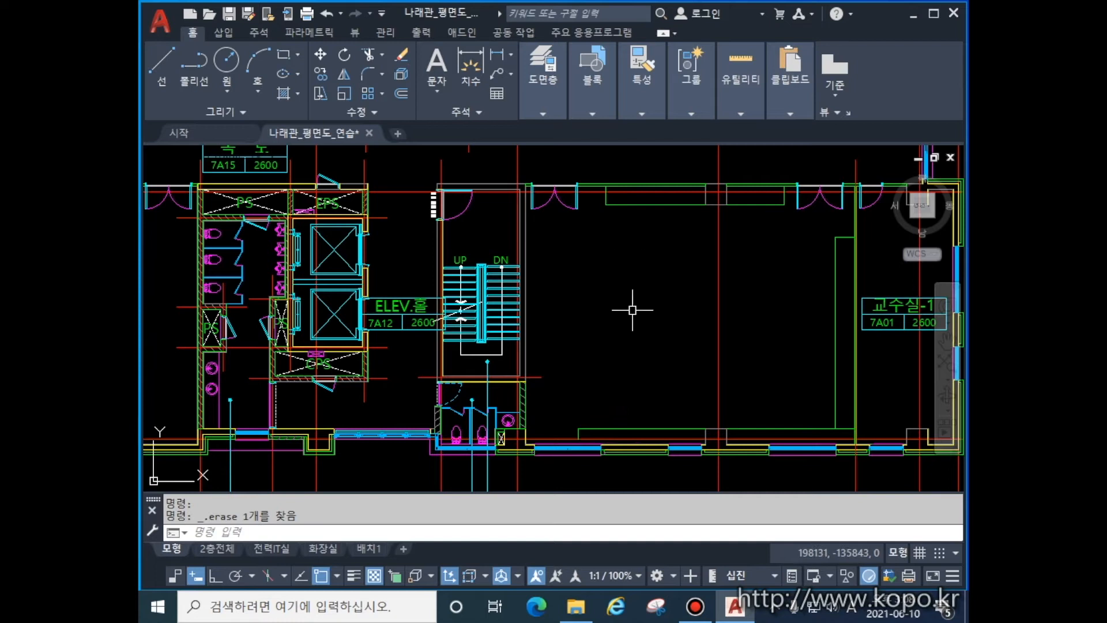
# On the 전력IT실 layout, leave the viewport and draw a paper-space circle of about 45 mm radius over the empty room.
pyautogui.click(272, 549)
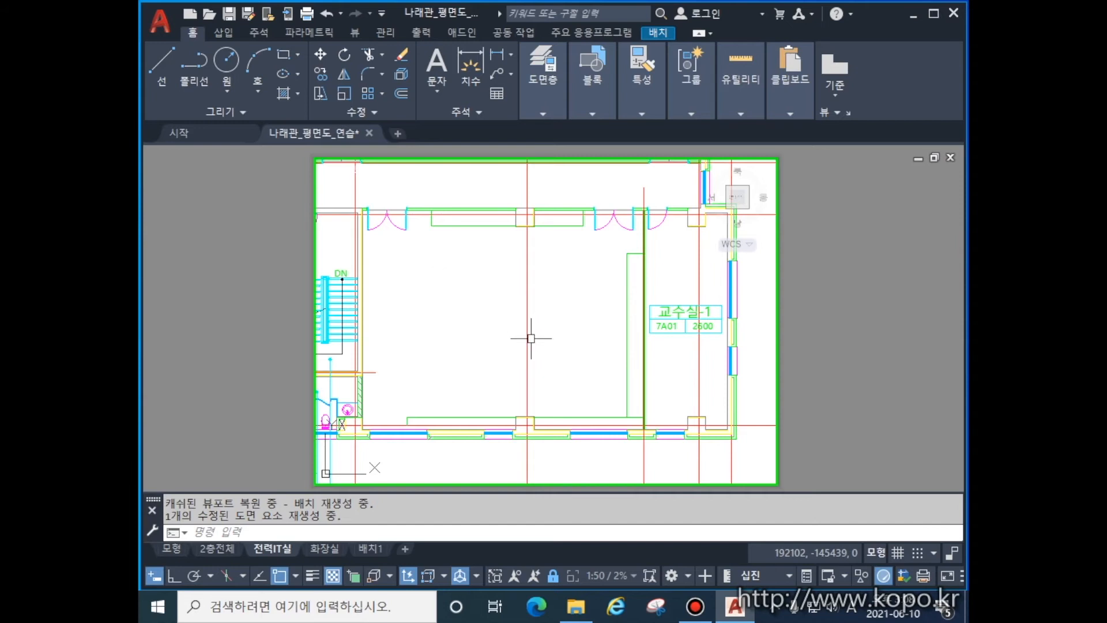
pyautogui.doubleClick(847, 336)
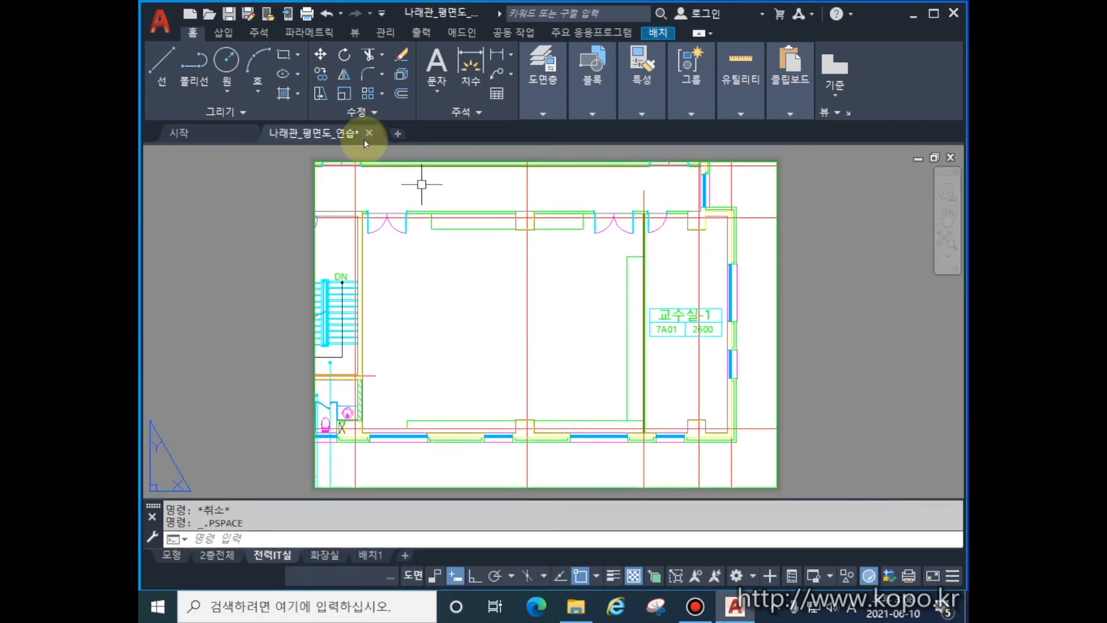
pyautogui.click(227, 60)
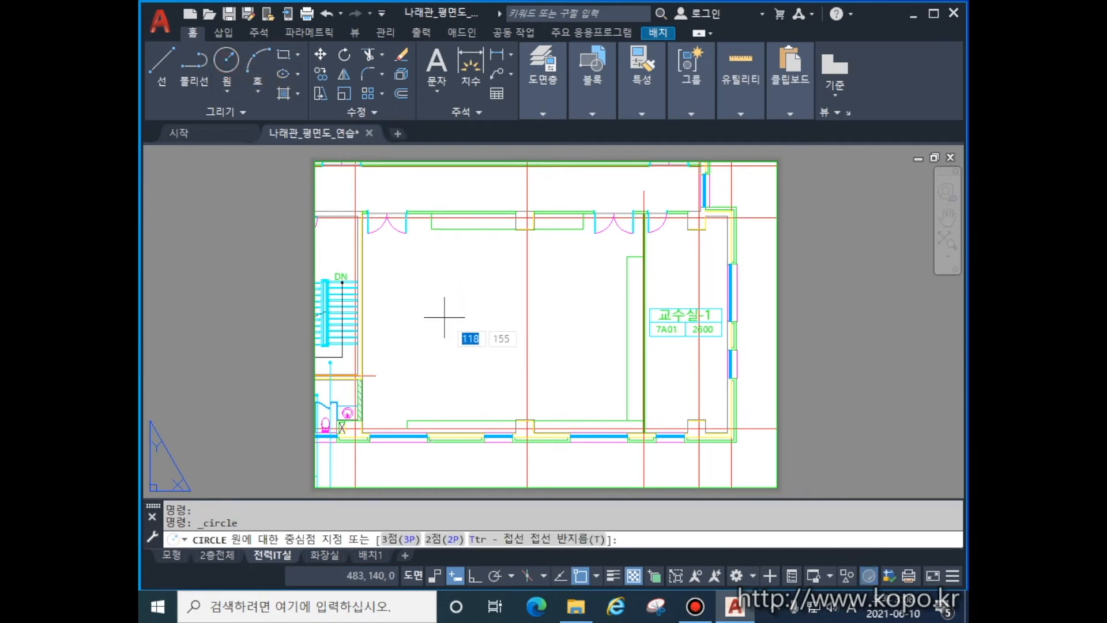
pyautogui.click(455, 318)
pyautogui.click(492, 353)
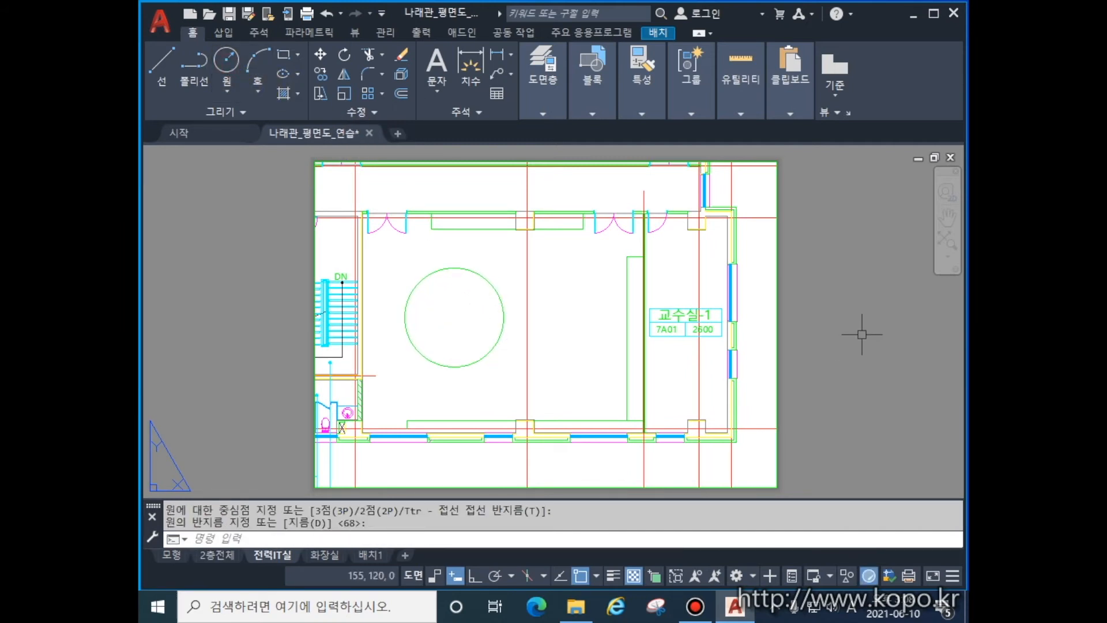
# Check model space for the circle and erase it from the paper space of the 전력IT실 layout.
pyautogui.click(172, 555)
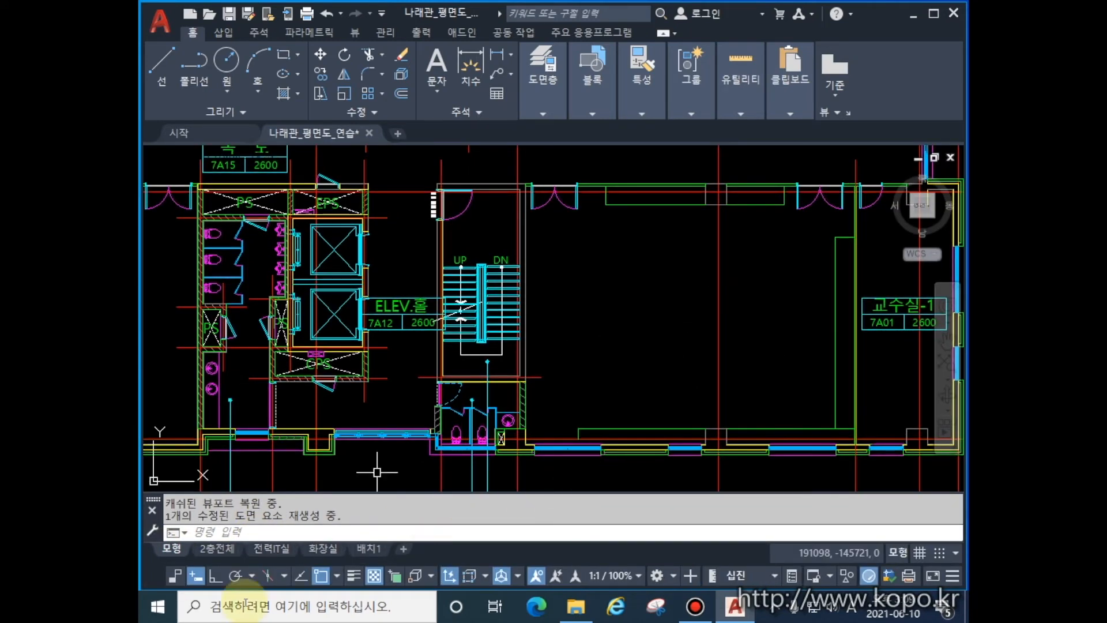
pyautogui.click(278, 554)
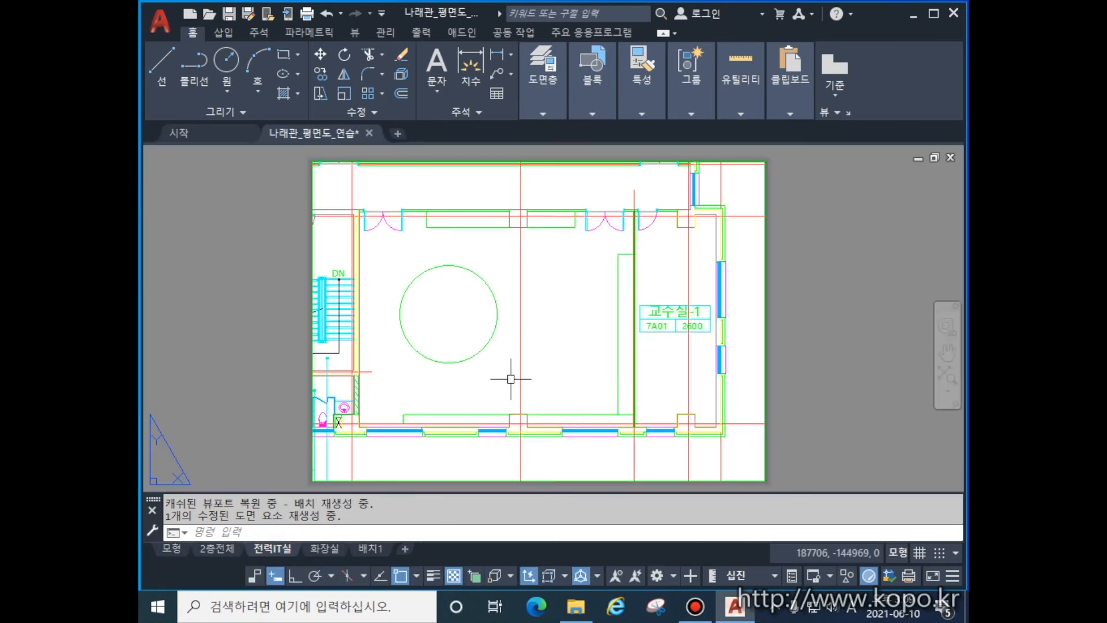
pyautogui.click(448, 364)
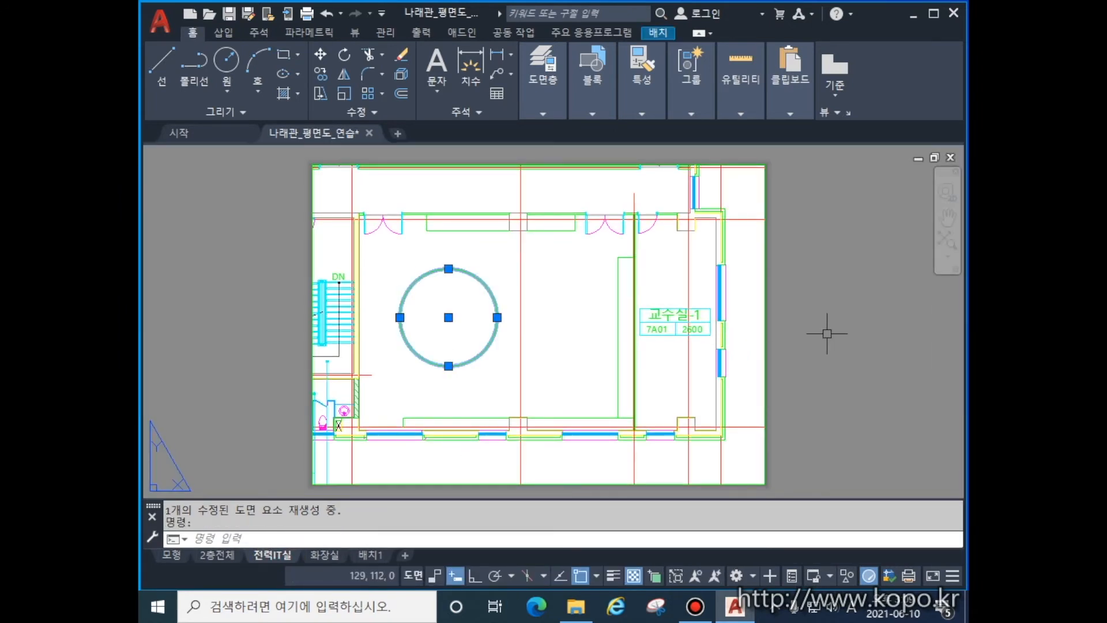
pyautogui.press('Delete')
# Activate the 전력IT실 layout's viewport and draw a circle in model space within the empty room beside 교수실-1.
pyautogui.doubleClick(469, 335)
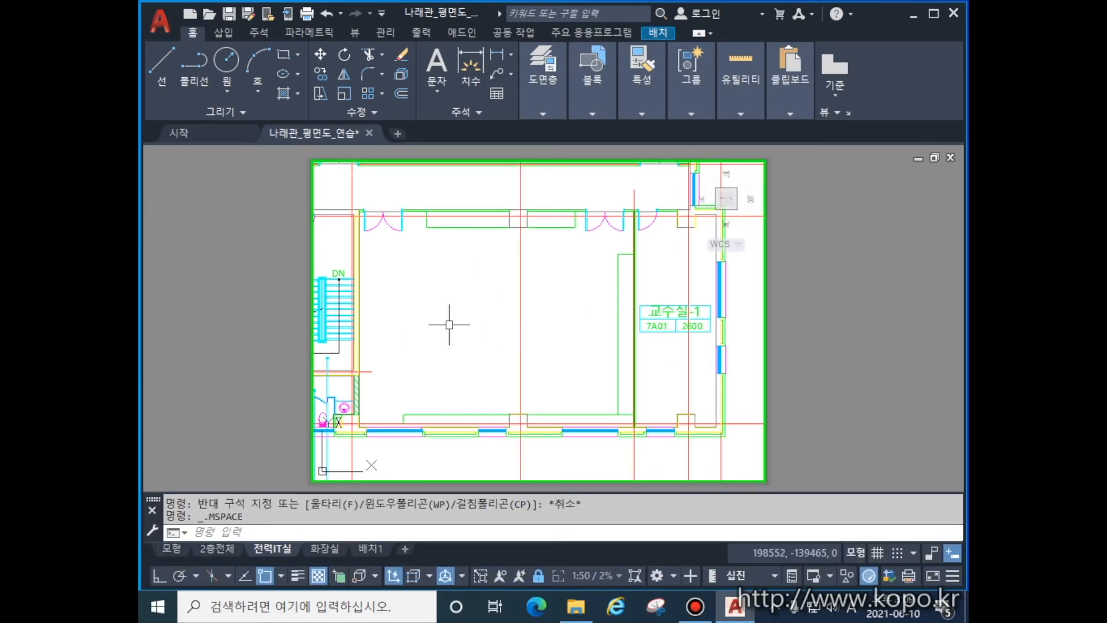
pyautogui.write('c')
pyautogui.press('Return')
pyautogui.click(444, 321)
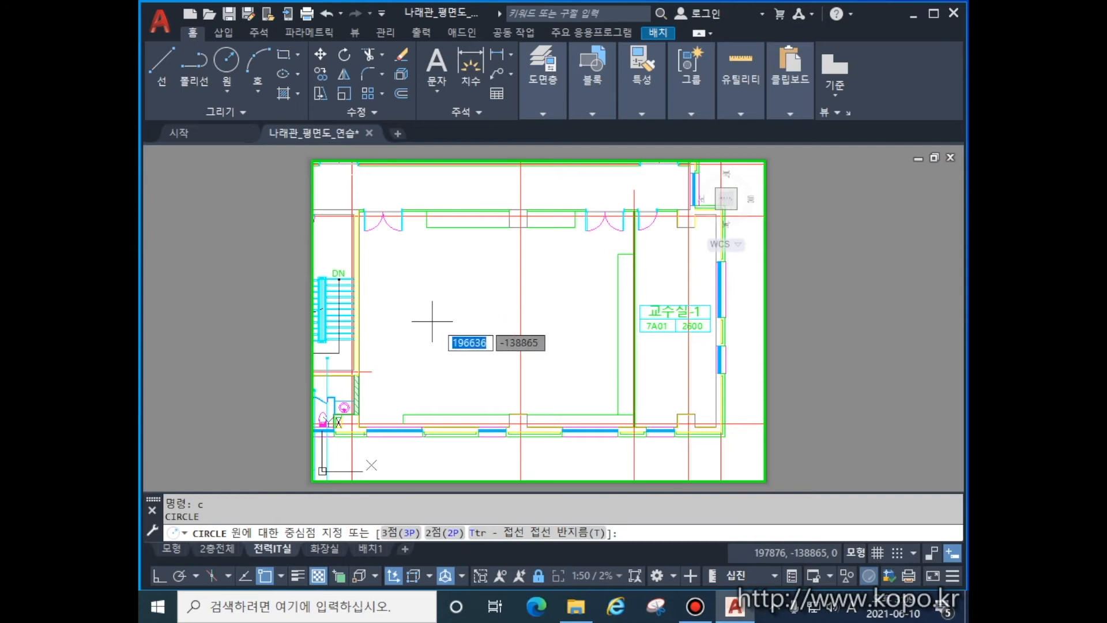
pyautogui.click(481, 331)
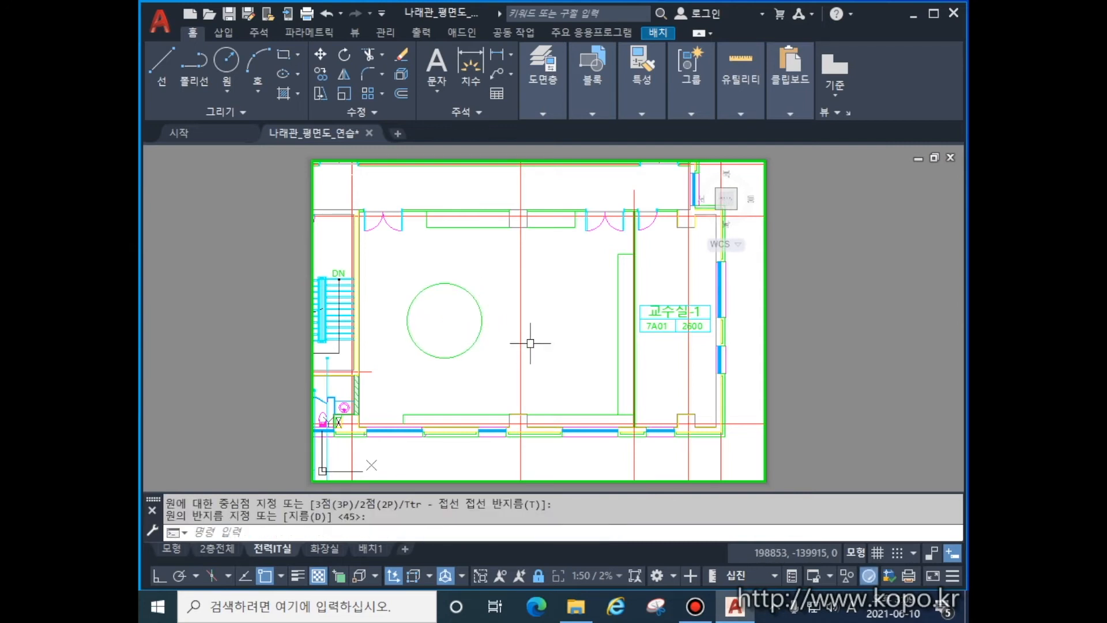
# Examine the room circle in model space and compare the 2층전체, 전력IT실, 화장실 and 배치1 layouts.
pyautogui.click(178, 549)
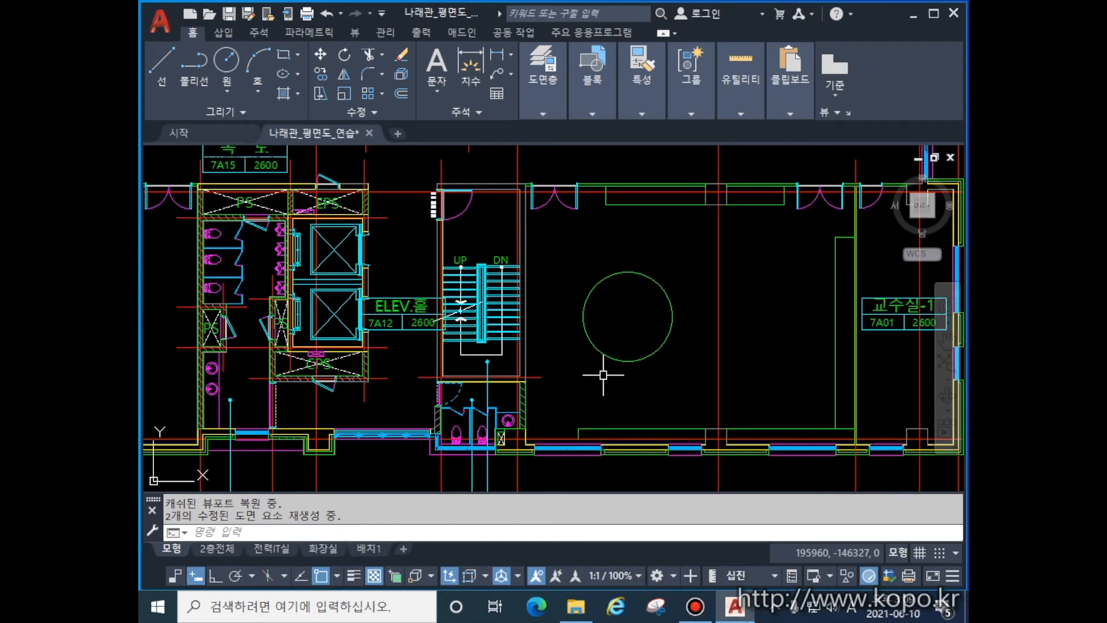
pyautogui.click(355, 552)
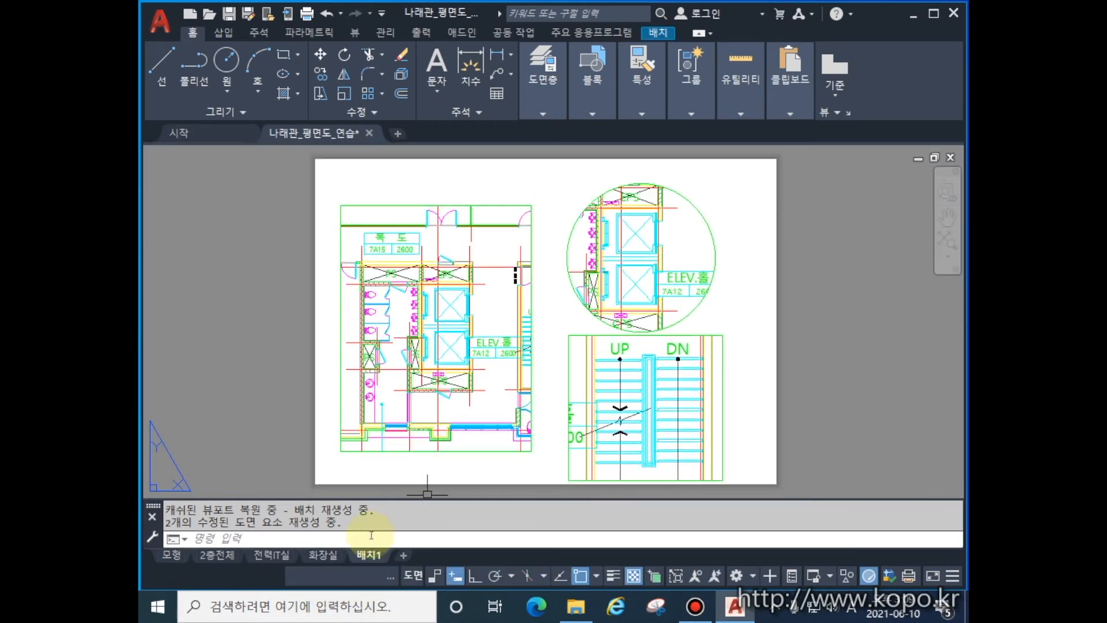
pyautogui.click(271, 555)
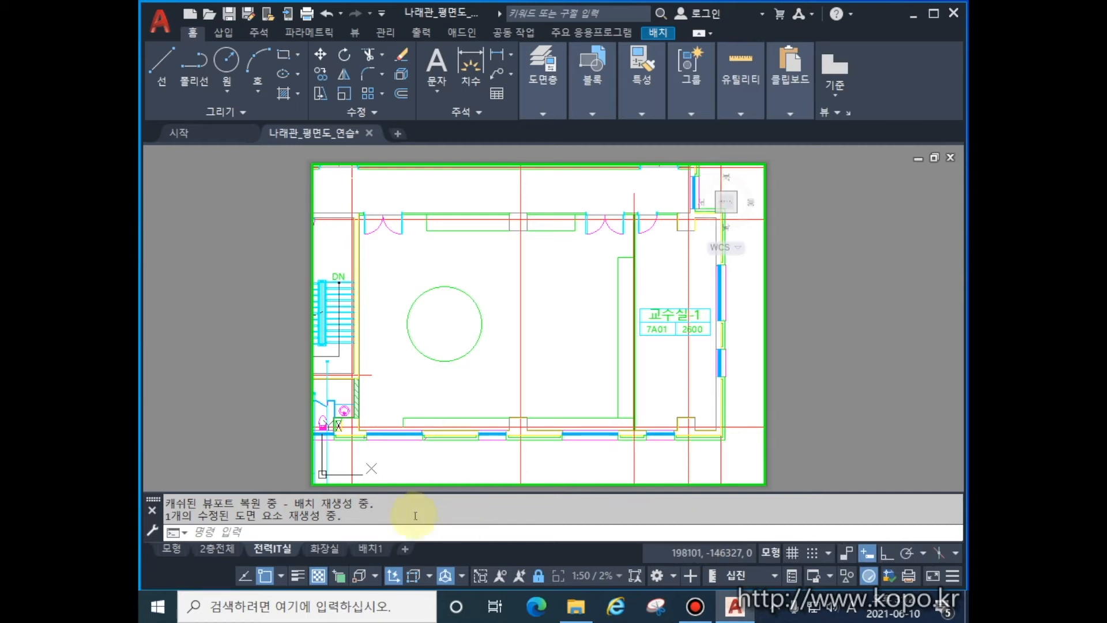
pyautogui.click(261, 549)
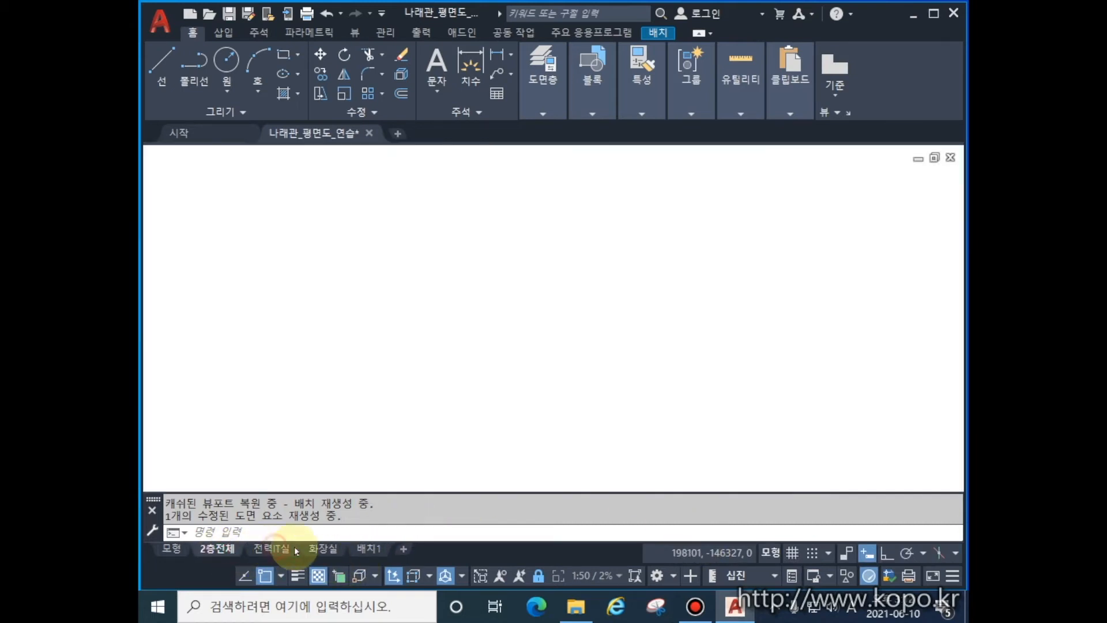
pyautogui.click(322, 548)
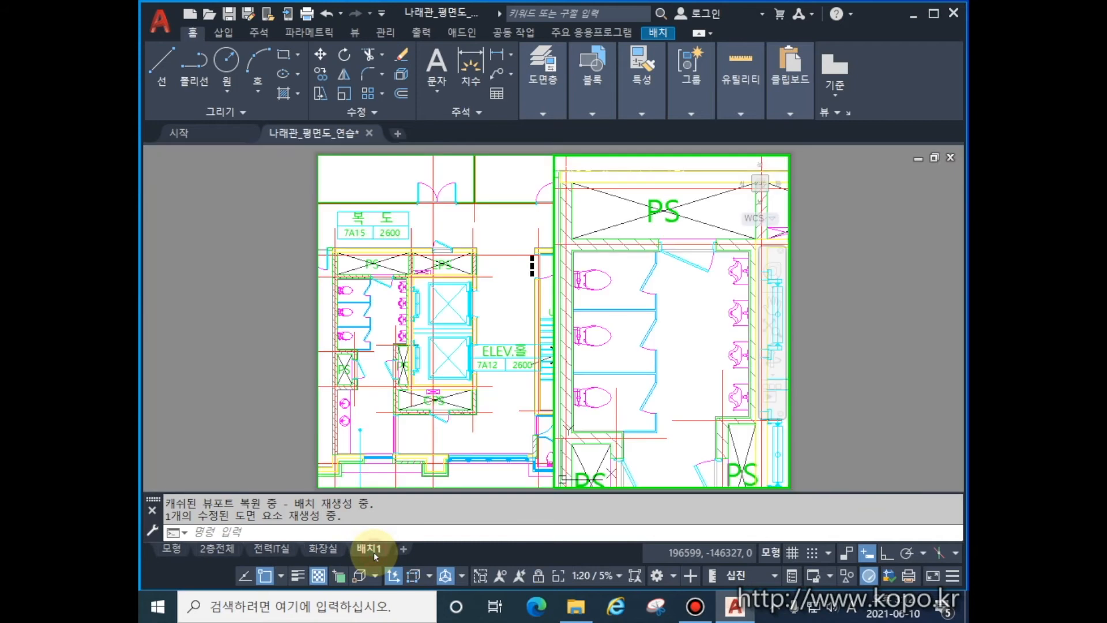
pyautogui.click(372, 555)
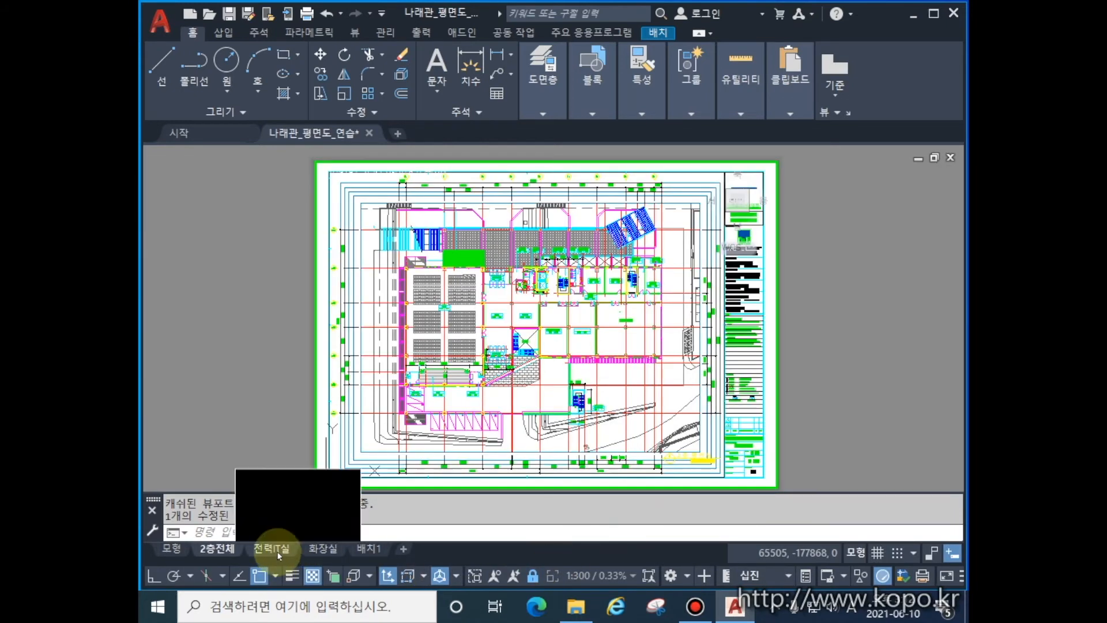
pyautogui.click(279, 552)
pyautogui.click(323, 550)
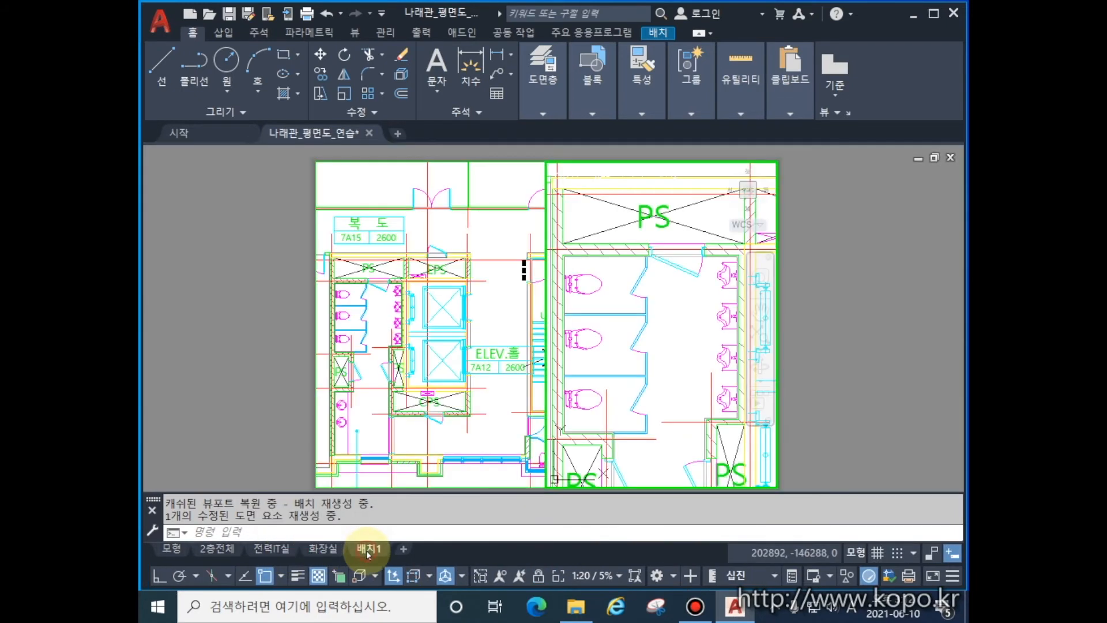
pyautogui.click(367, 554)
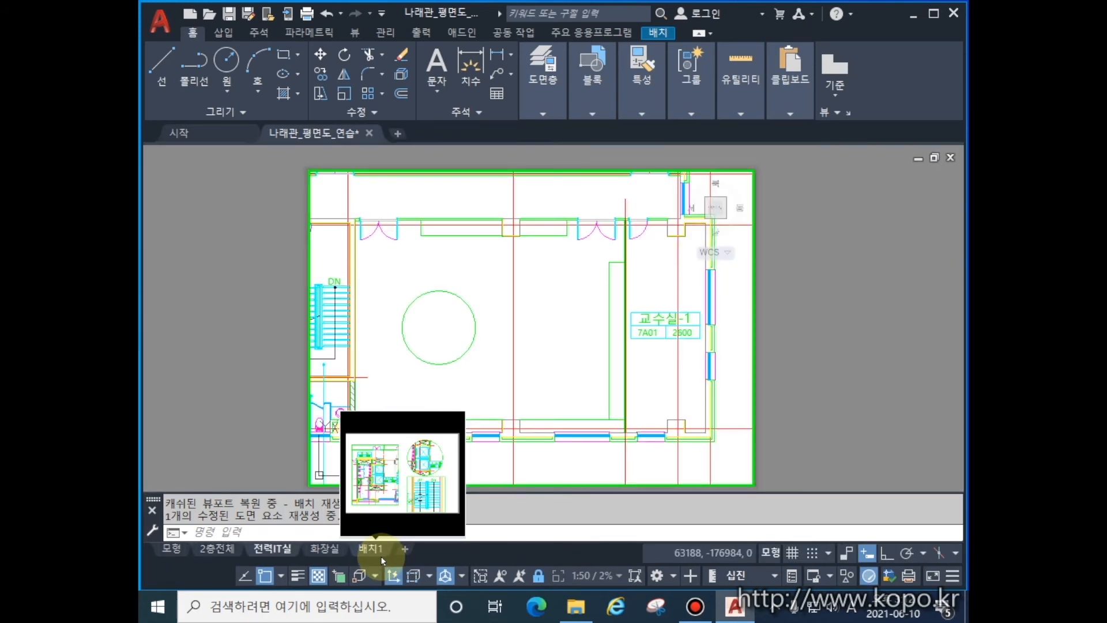
# Return to the 배치1 layout and bring up the application's file and print commands.
pyautogui.hotkey('ctrl', 'pagedown')
pyautogui.click(383, 558)
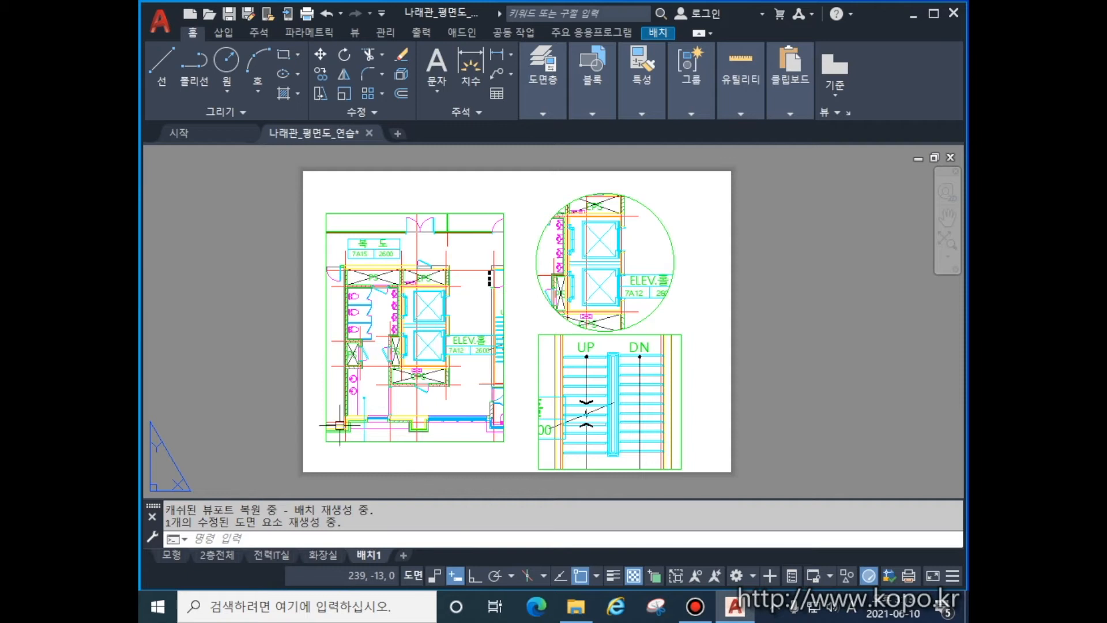
pyautogui.click(162, 24)
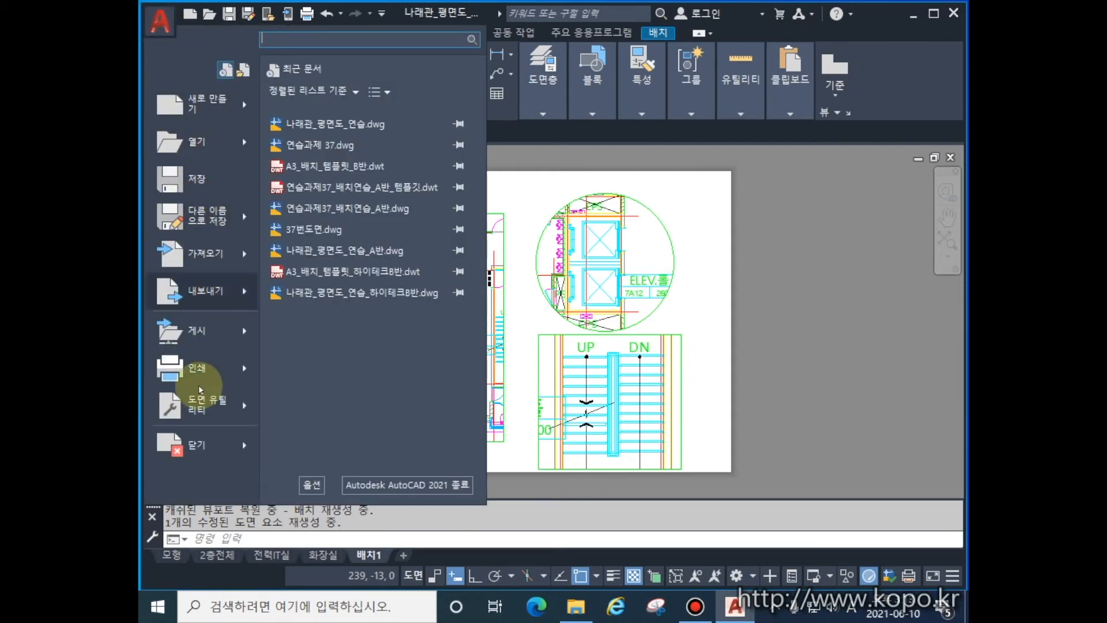
# Open batch publishing for the drawing's sheets with PDF output and the AutoCAD PDF (High Quality Print) preset.
pyautogui.moveTo(221, 375)
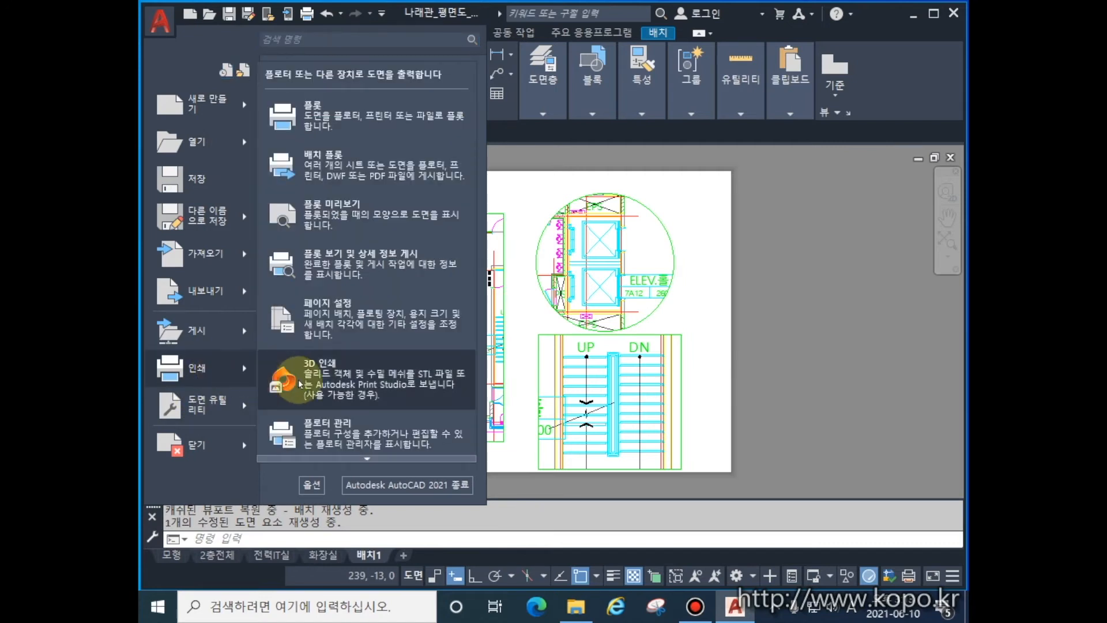
pyautogui.click(359, 173)
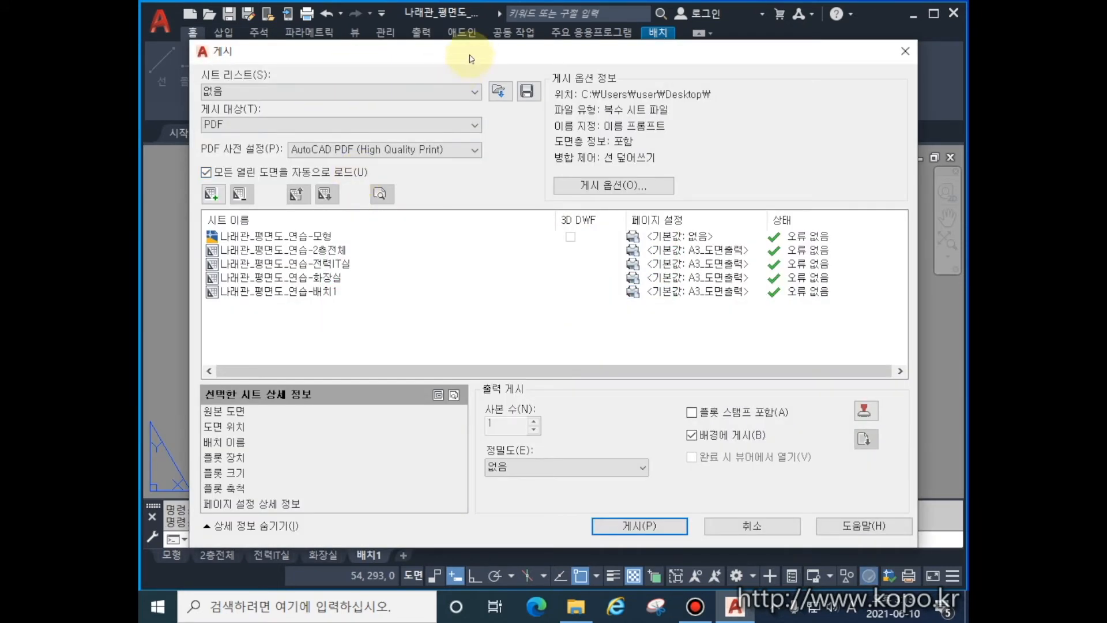
pyautogui.moveTo(473, 53); pyautogui.dragTo(483, 36)
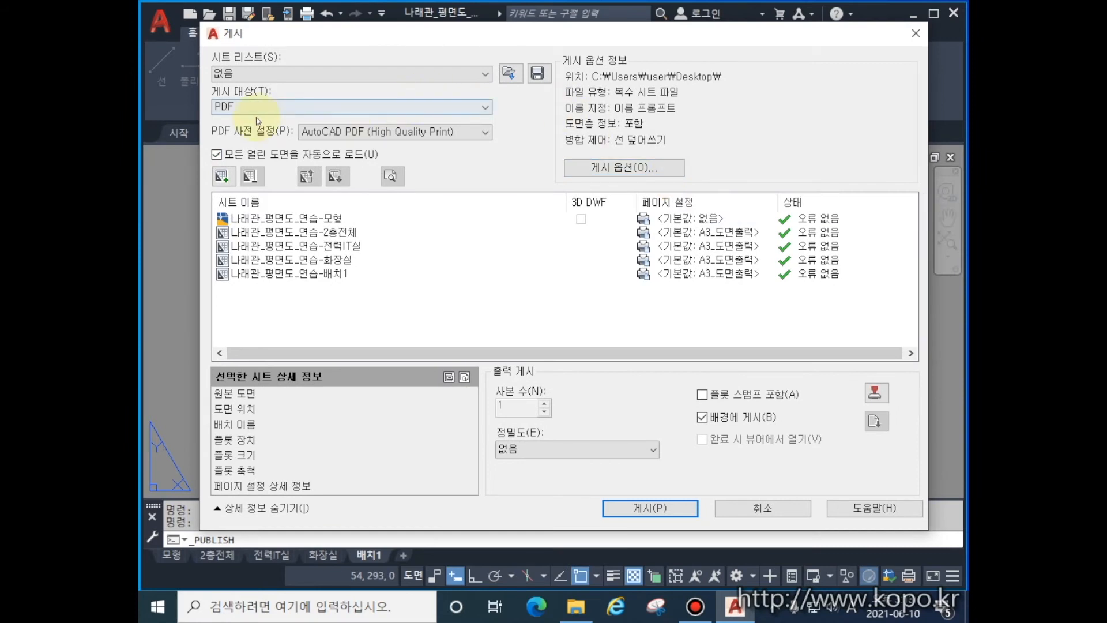
pyautogui.click(293, 116)
pyautogui.click(288, 110)
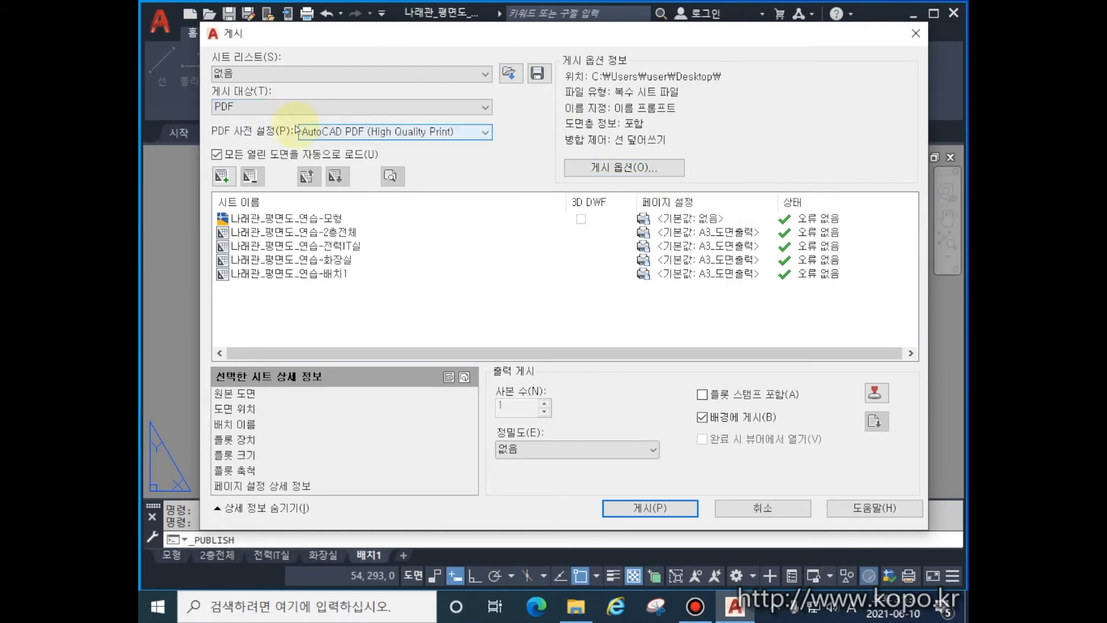
pyautogui.click(486, 134)
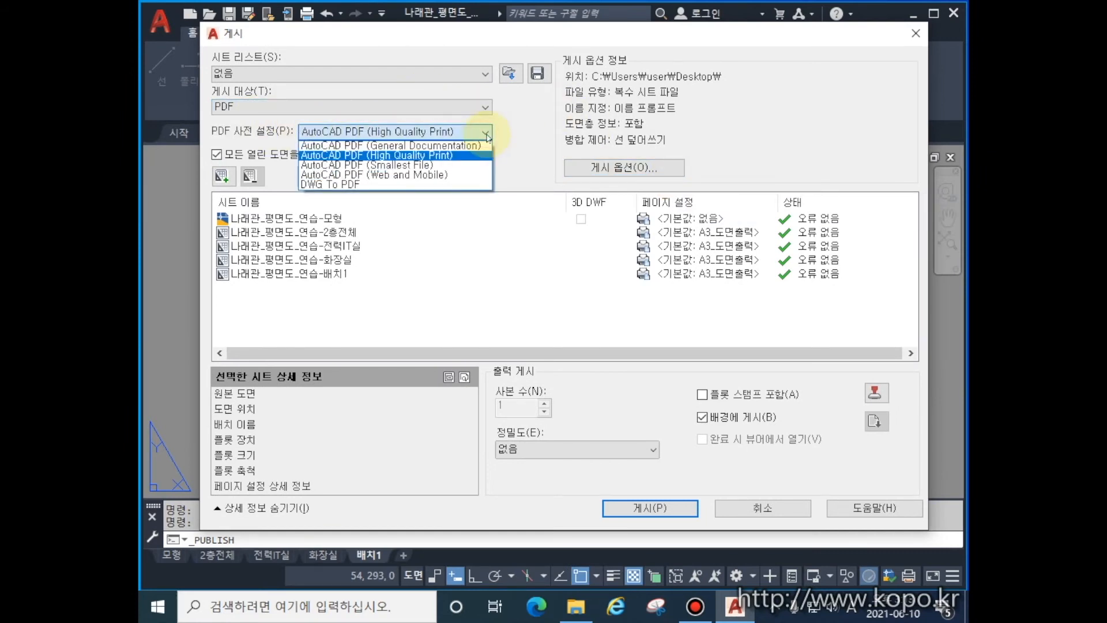
pyautogui.click(456, 156)
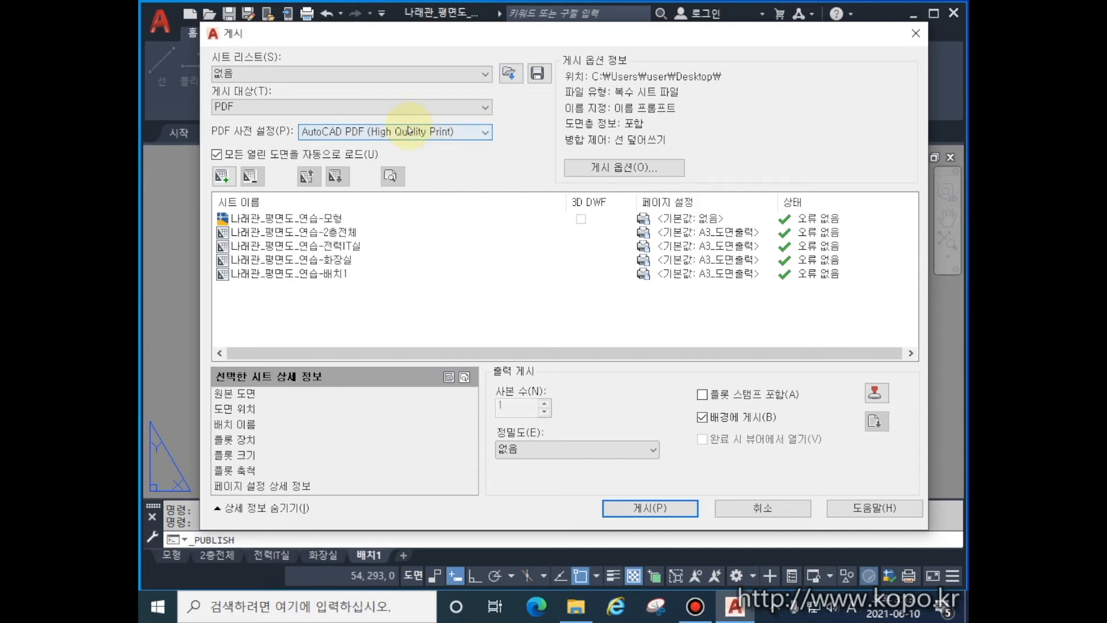
# Remove the 나래관_평면도_연습-모형 sheet from the publish list and set the PDF output location to the Desktop.
pyautogui.click(306, 220)
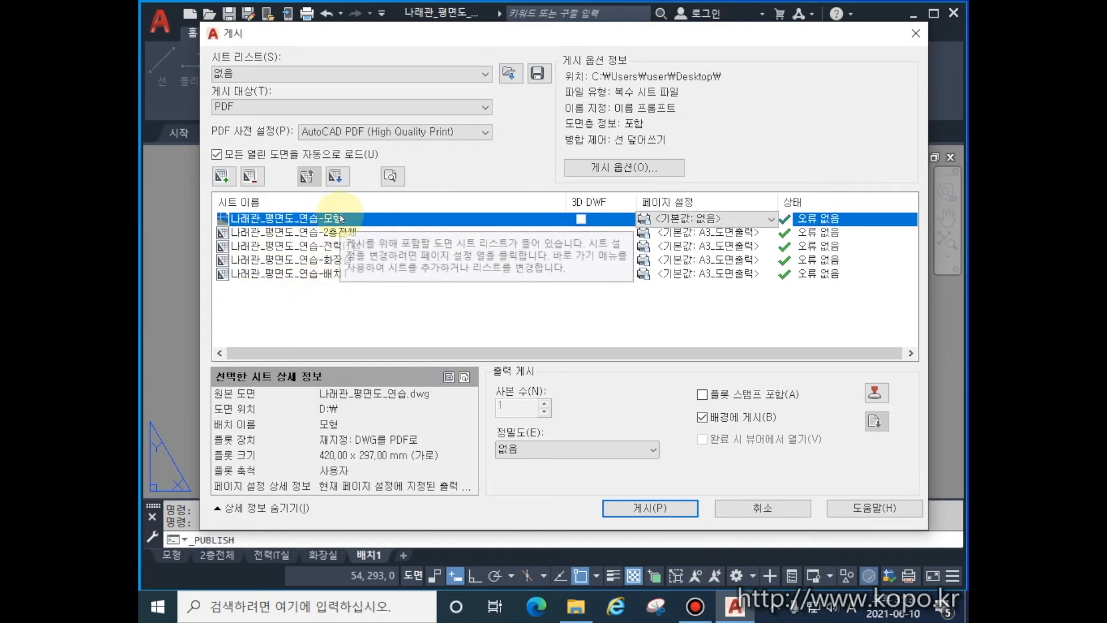
pyautogui.click(253, 180)
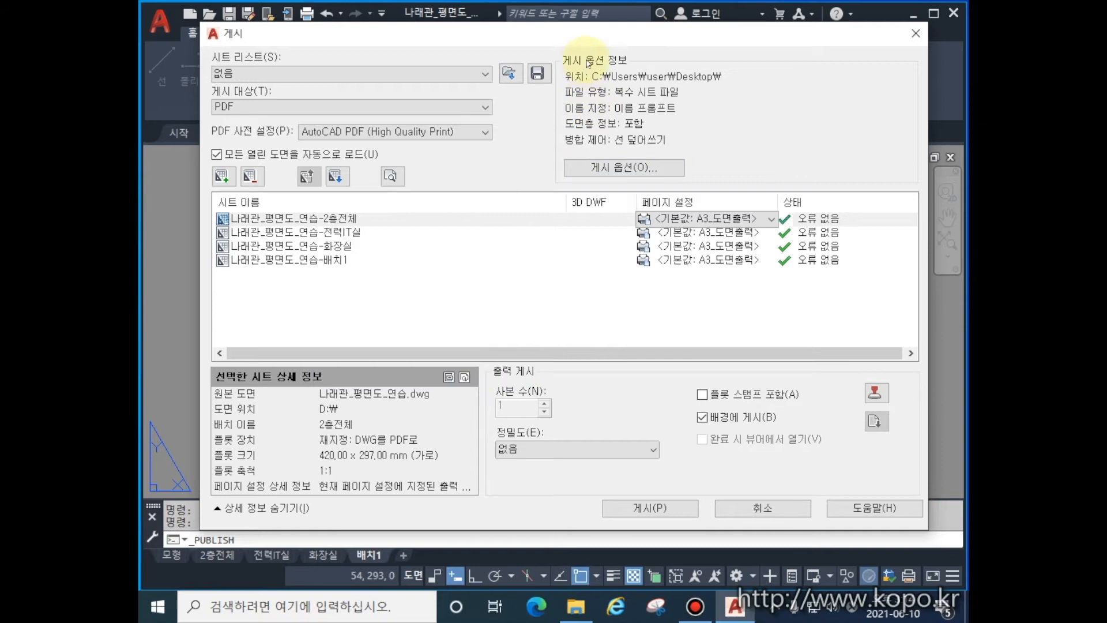
pyautogui.click(633, 167)
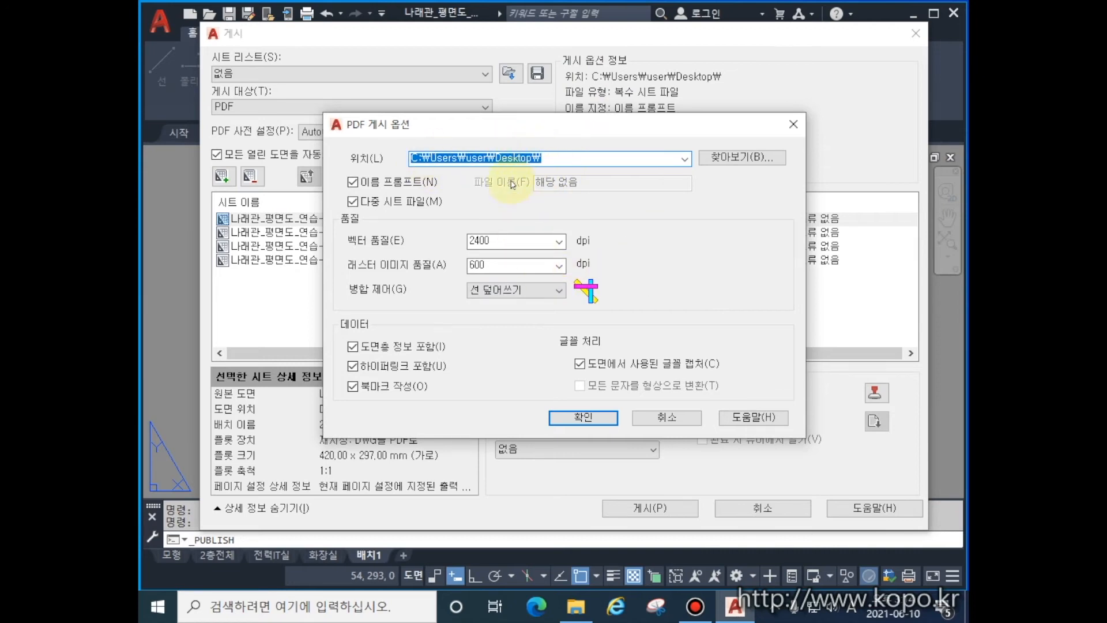
pyautogui.click(729, 163)
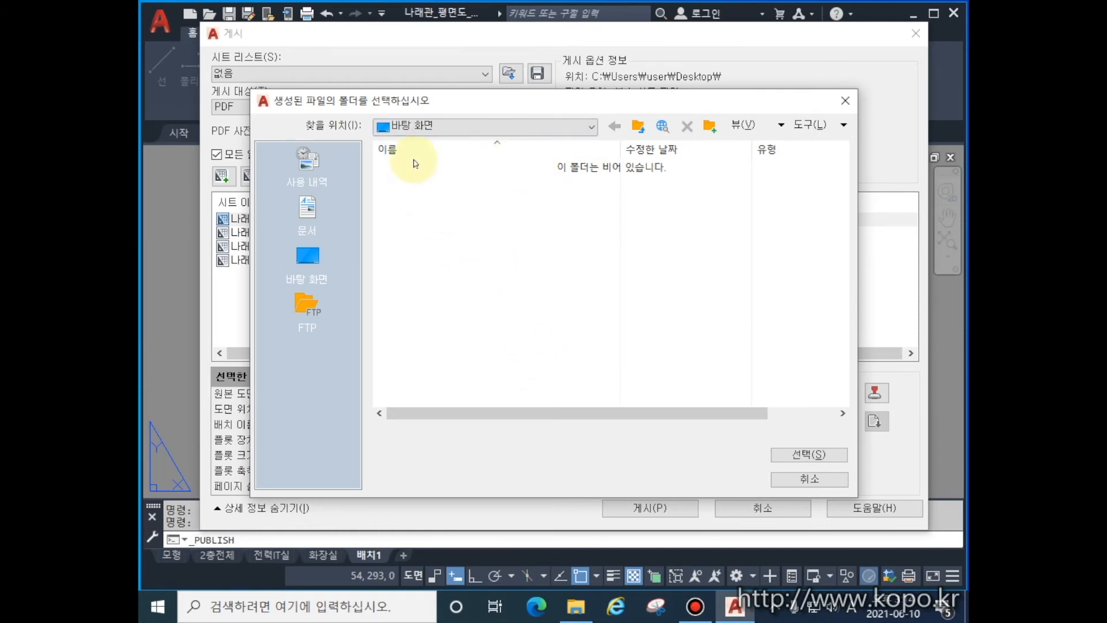
pyautogui.click(808, 454)
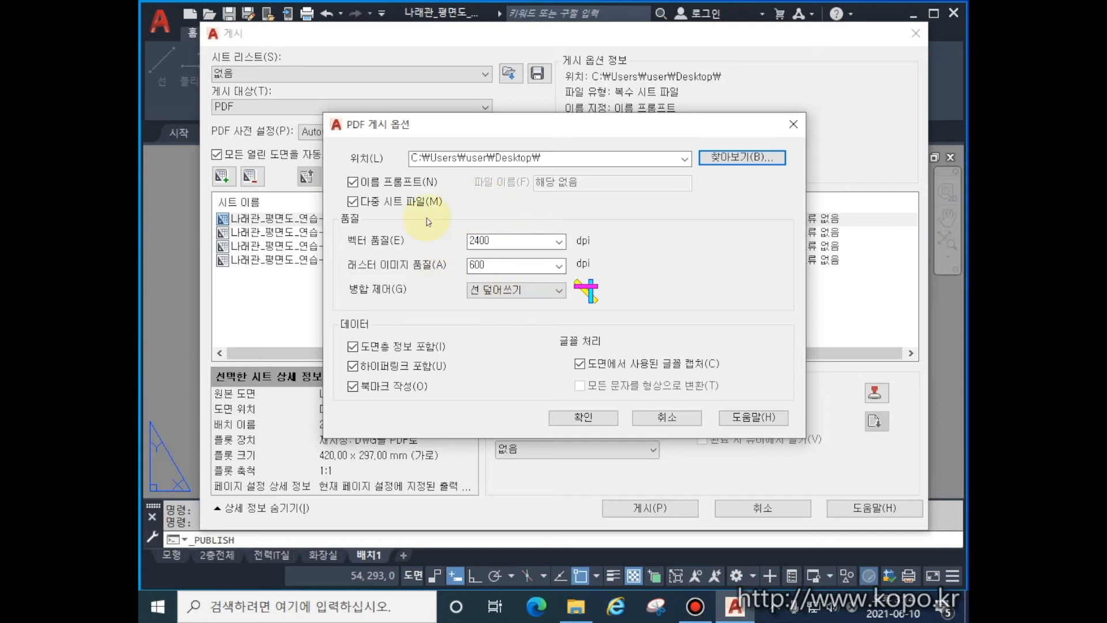
pyautogui.click(584, 418)
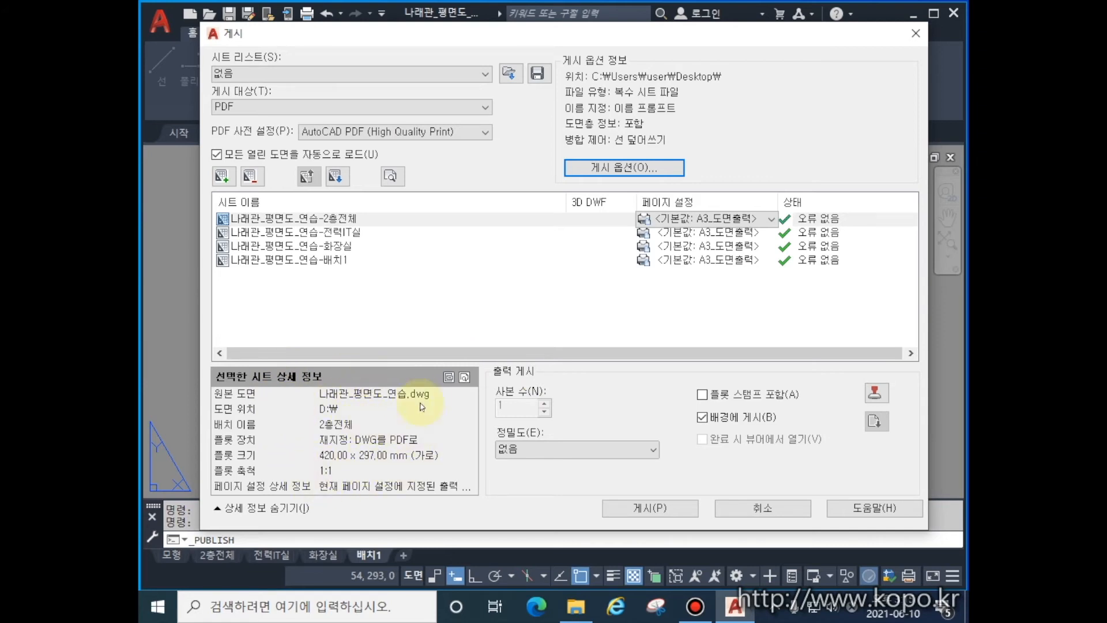
# Preview the selected sheet and publish the list as 나래관_평면도_연습.pdf on the Desktop, choosing to save the sheet list.
pyautogui.click(465, 377)
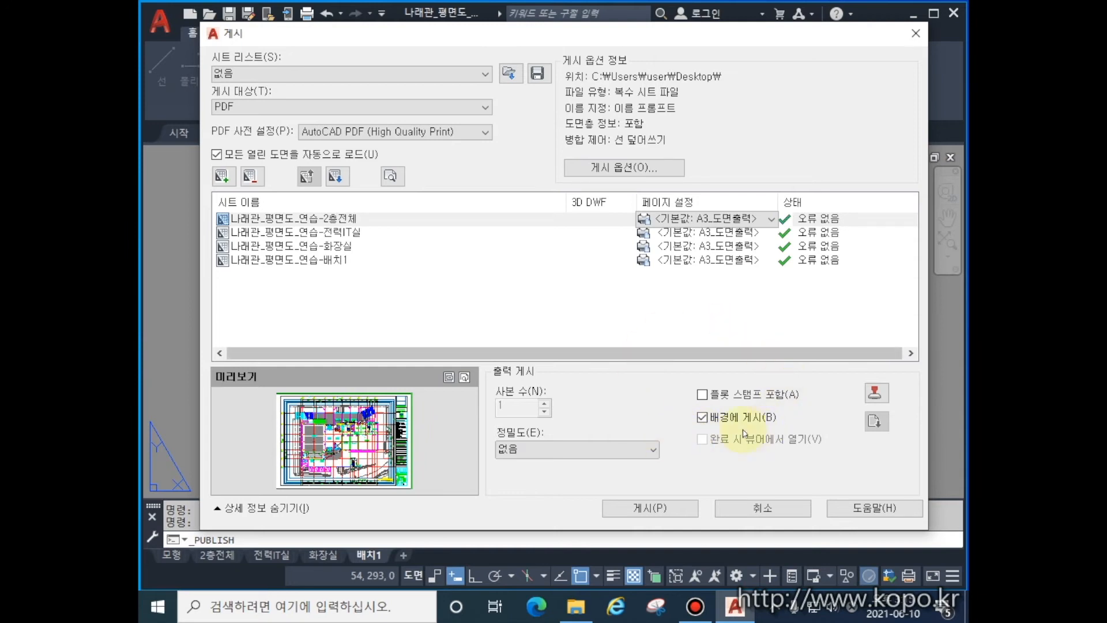
pyautogui.click(649, 507)
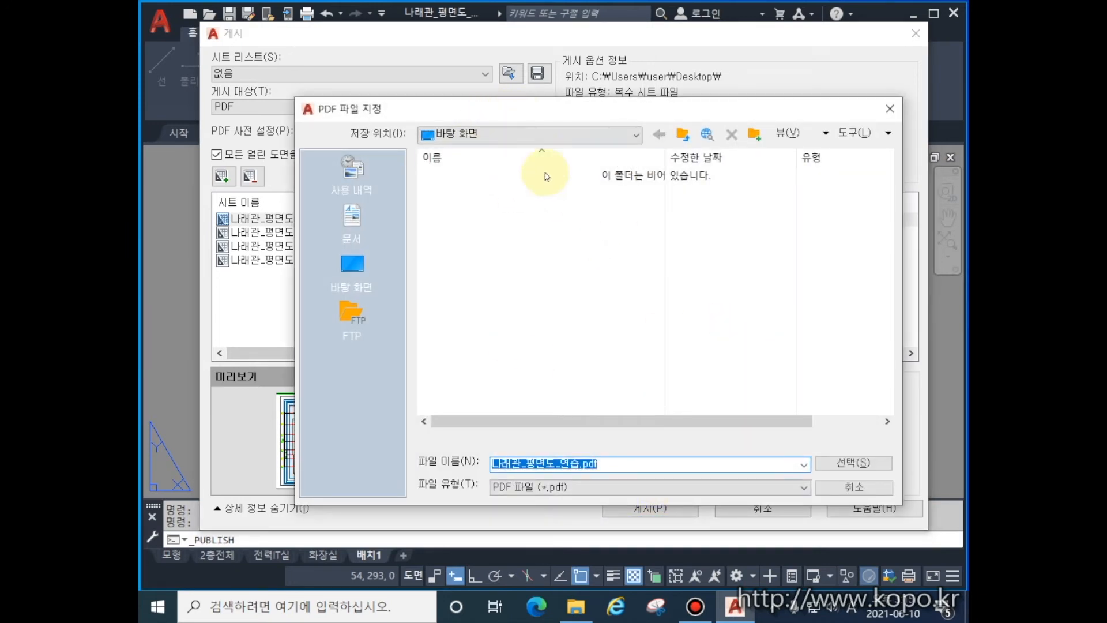
pyautogui.click(854, 463)
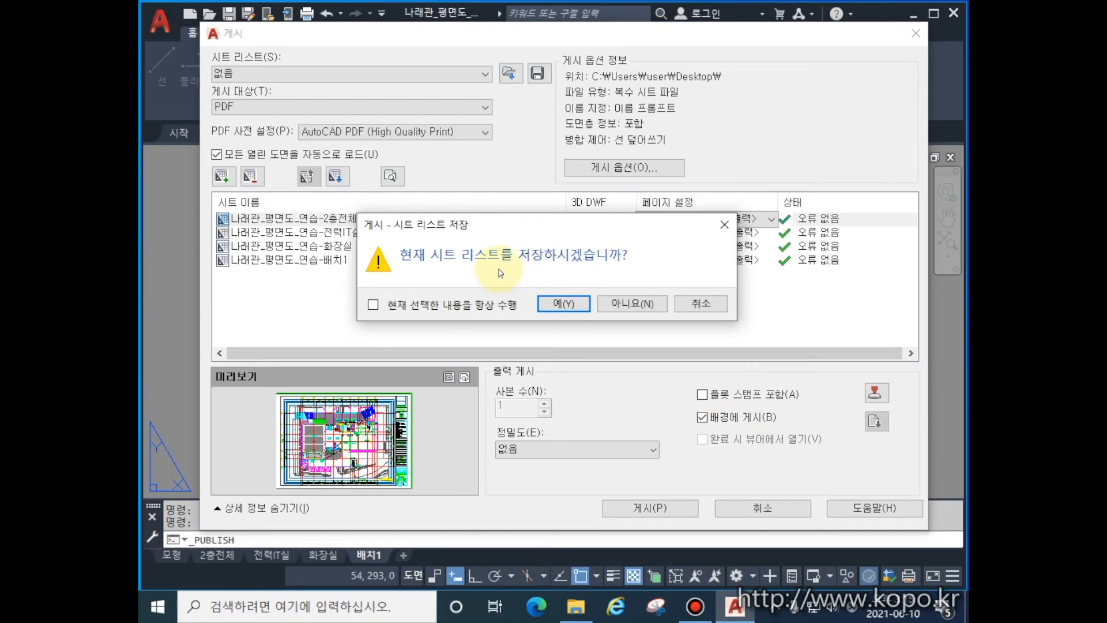
pyautogui.click(561, 305)
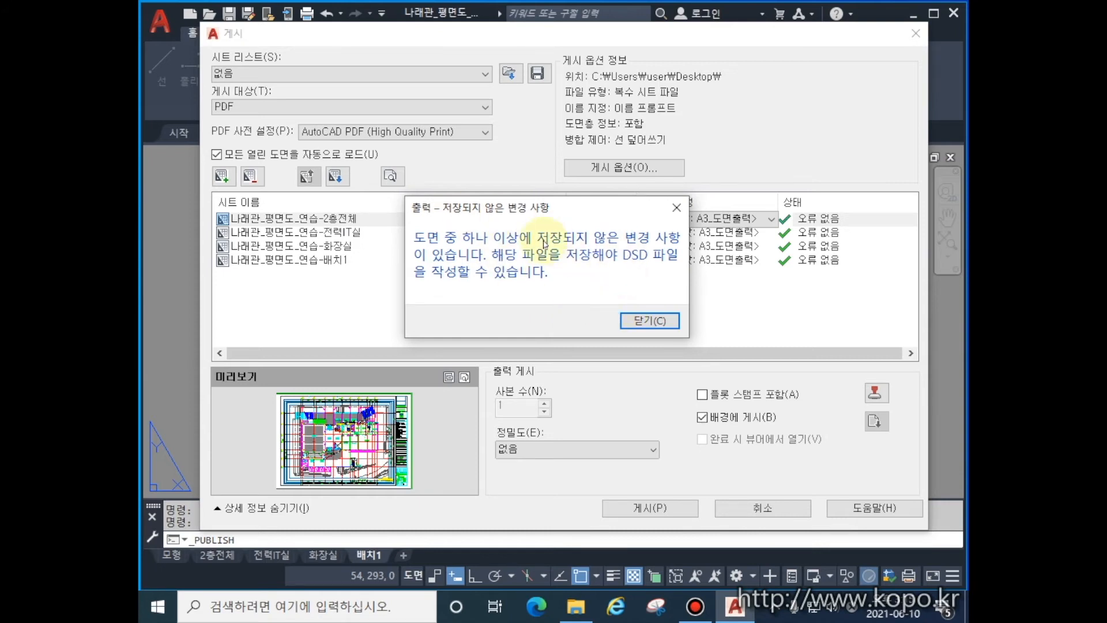
pyautogui.click(649, 320)
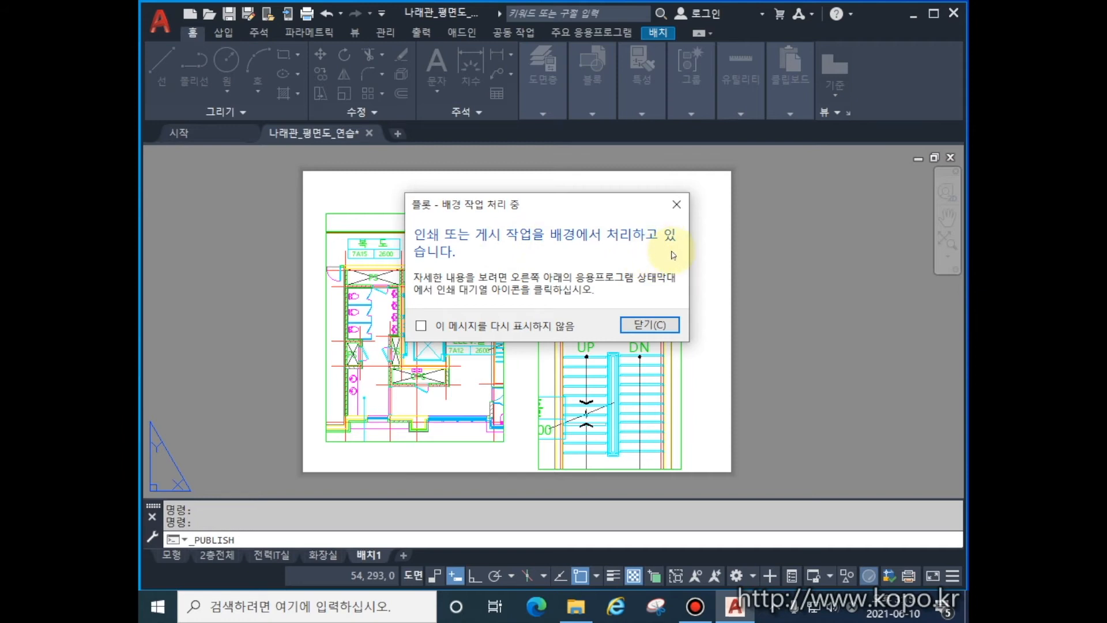
pyautogui.click(648, 326)
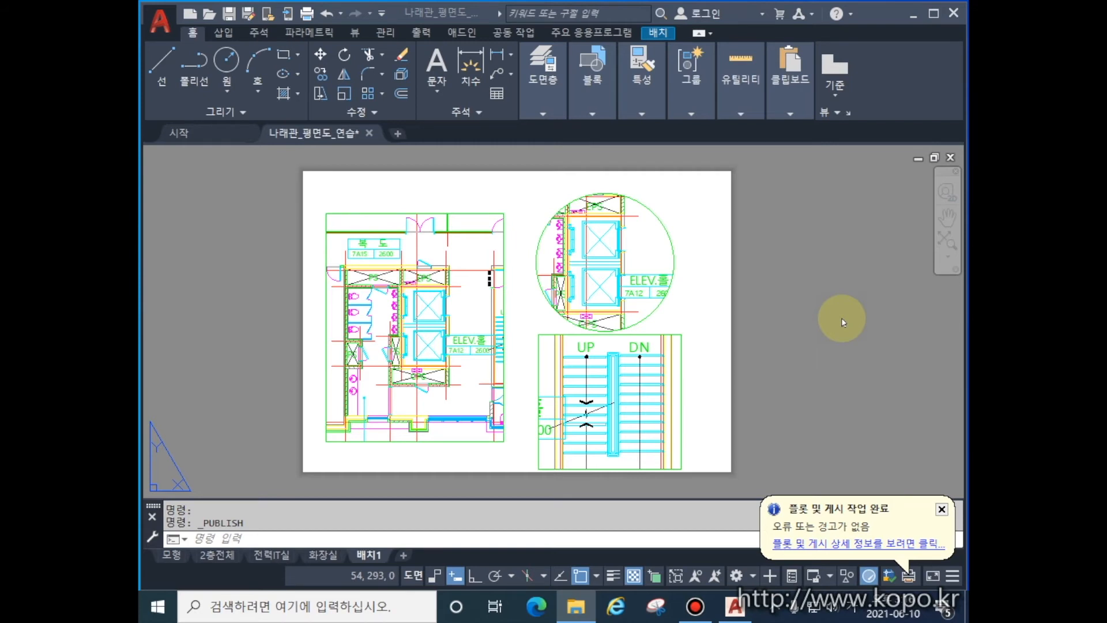
# Open 나래관_평면도_연습.pdf from the Desktop folder in Acrobat Reader and collapse the side panes.
pyautogui.moveTo(968, 40); pyautogui.dragTo(494, 41)
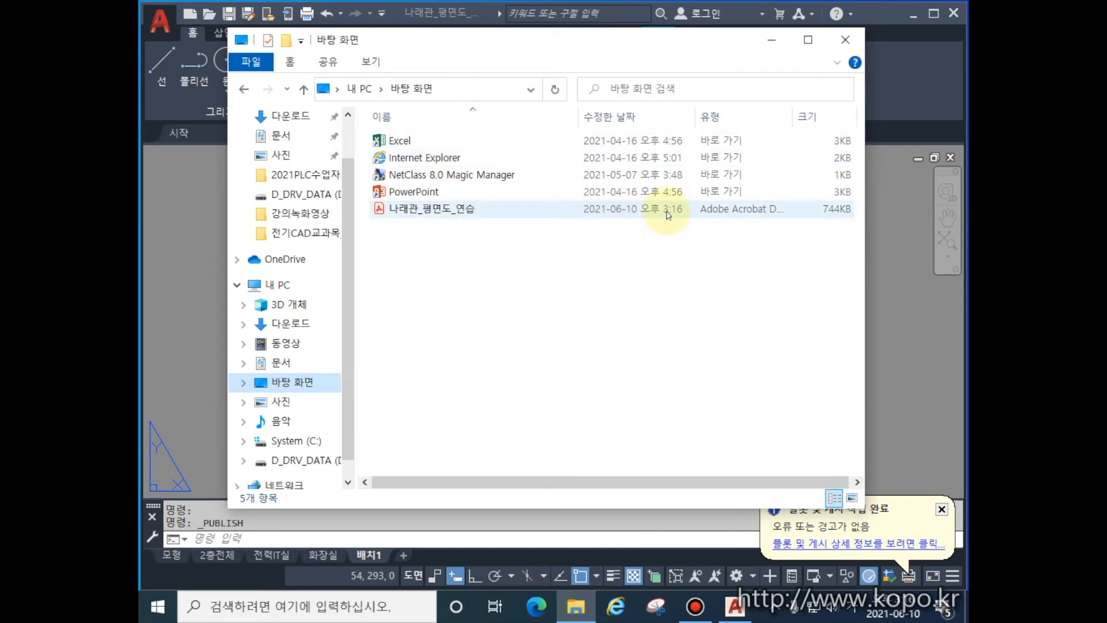
pyautogui.click(495, 212)
pyautogui.doubleClick(495, 210)
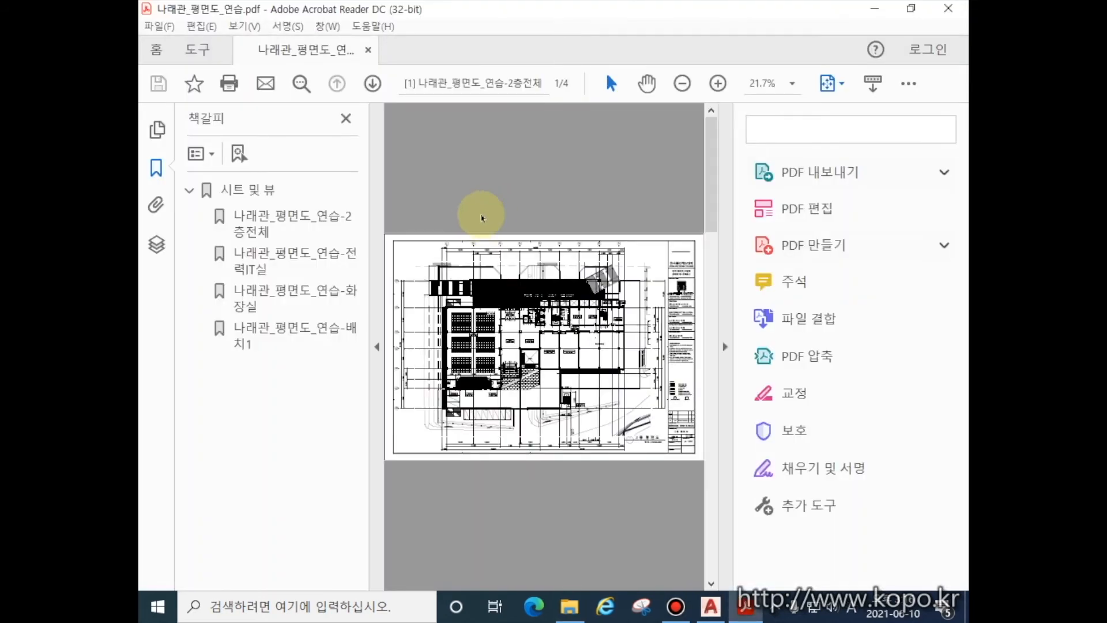
pyautogui.click(725, 346)
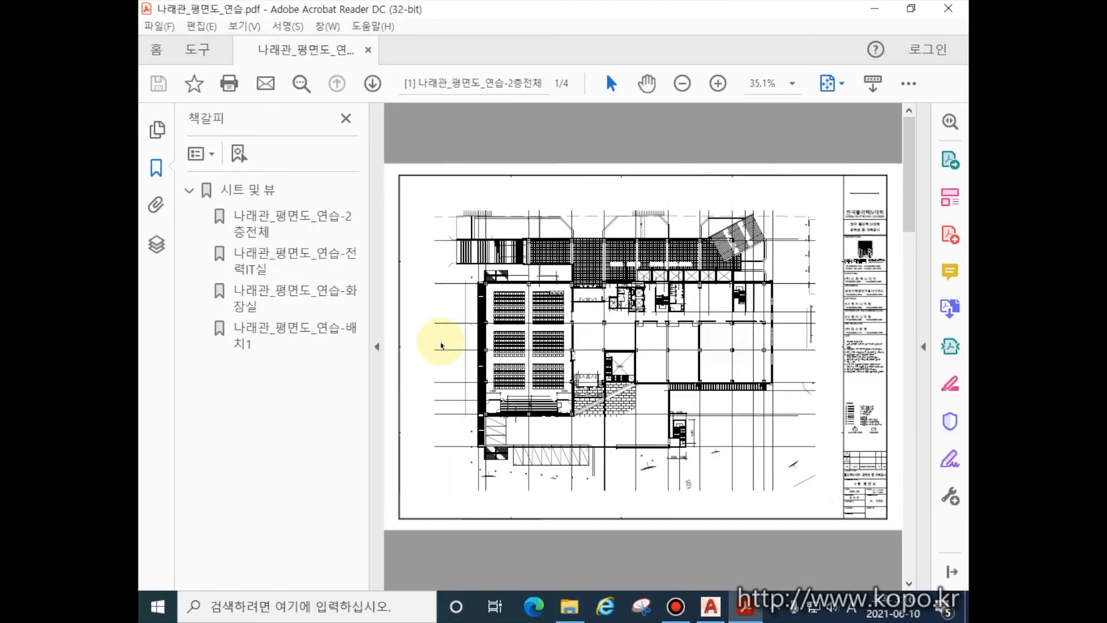
pyautogui.click(377, 347)
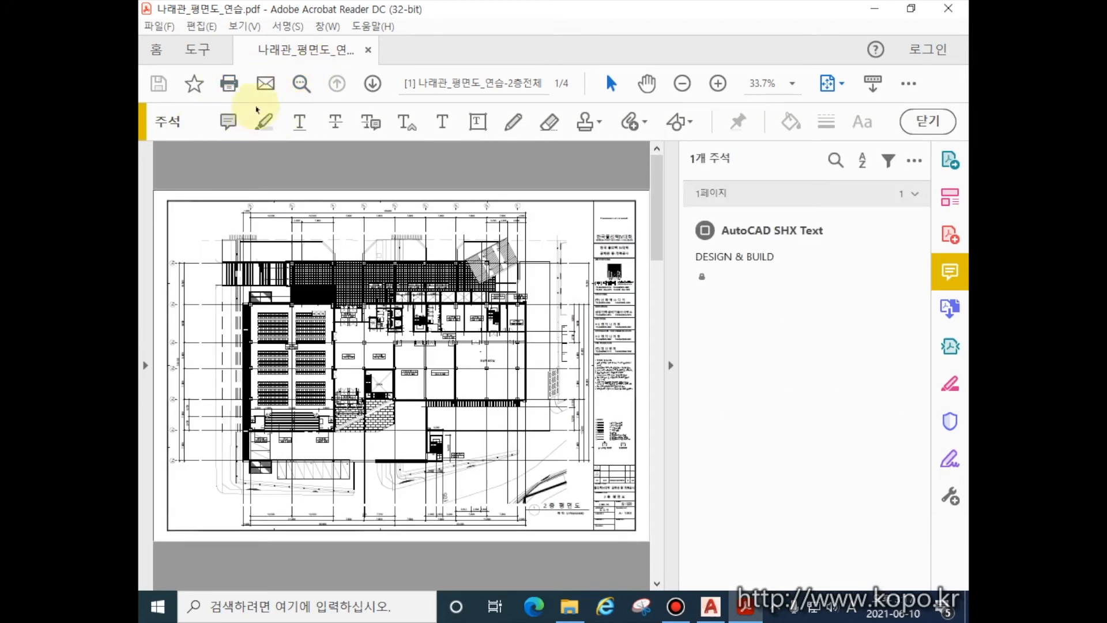
# Go through the PDF to its last page, 배치1, and show the page thumbnails.
pyautogui.click(526, 84)
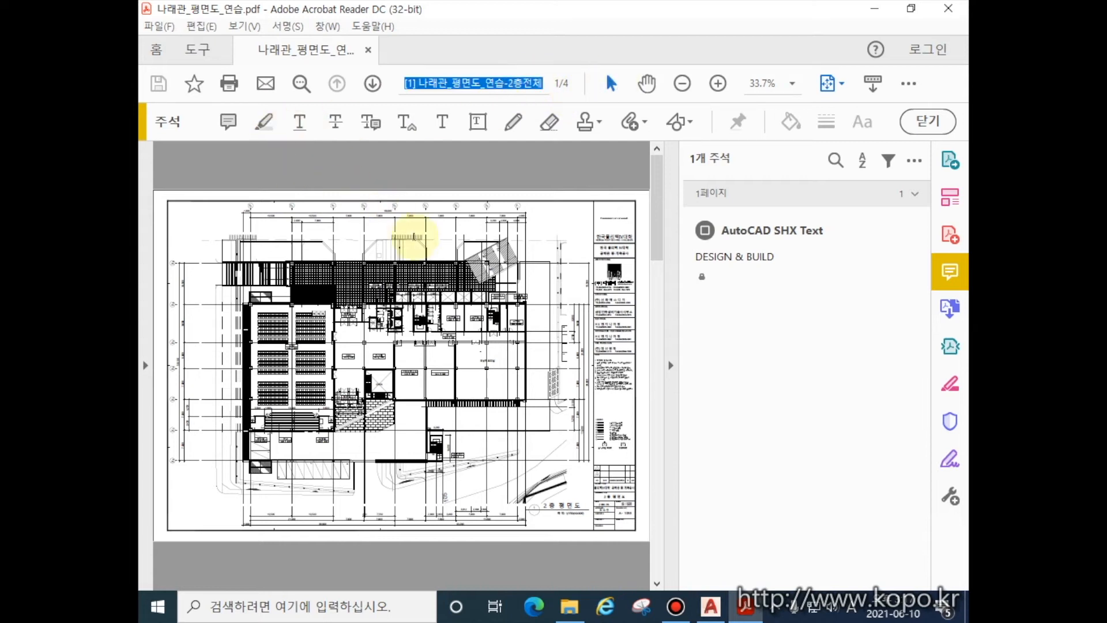
pyautogui.scroll(-10, 414, 237)
pyautogui.click(671, 365)
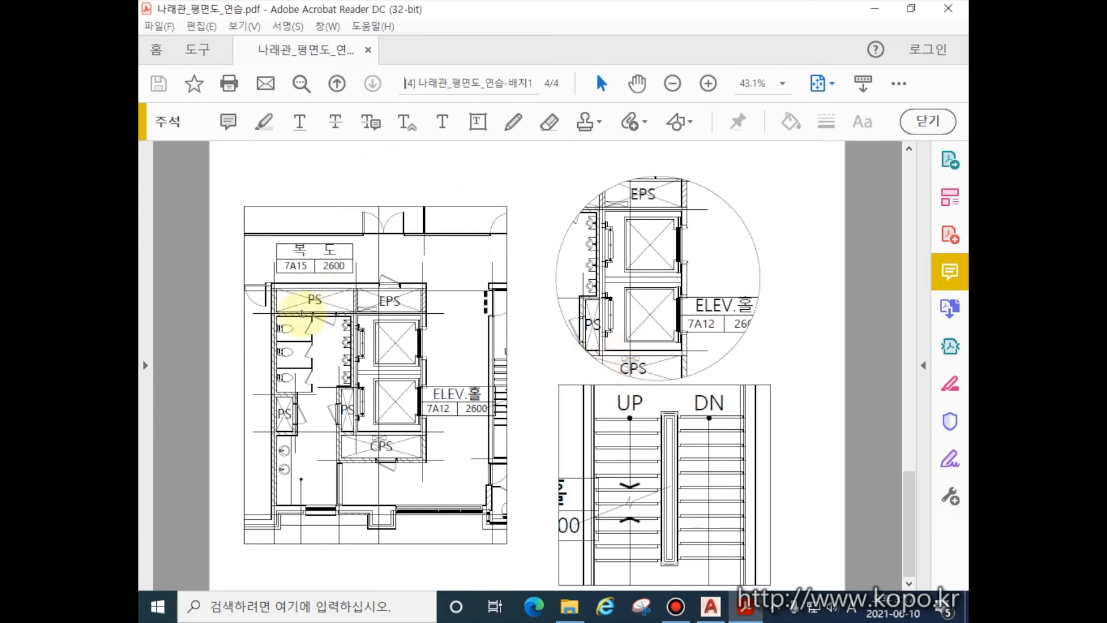
pyautogui.click(147, 365)
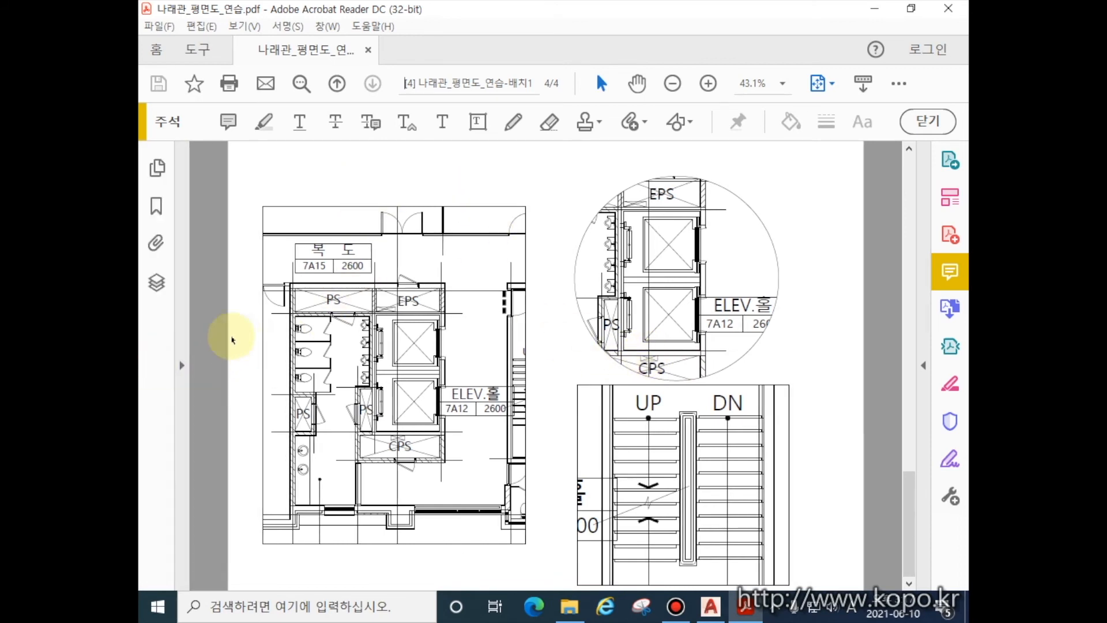
pyautogui.click(157, 168)
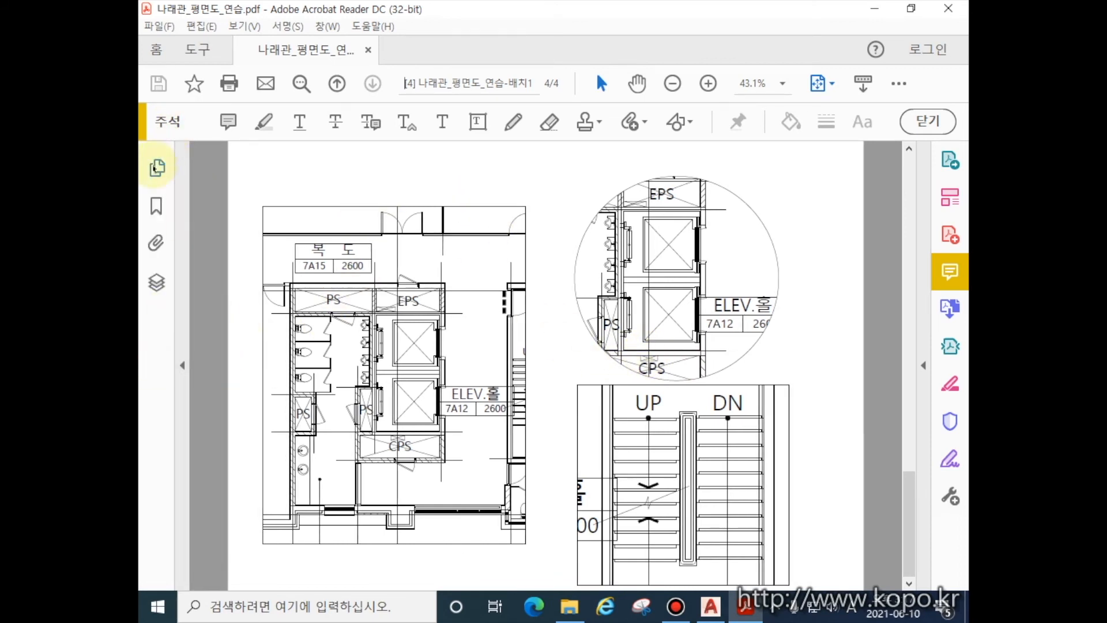
# Examine the 전력IT실, 화장실 and 배치1 pages of the PDF using their thumbnails.
pyautogui.click(261, 319)
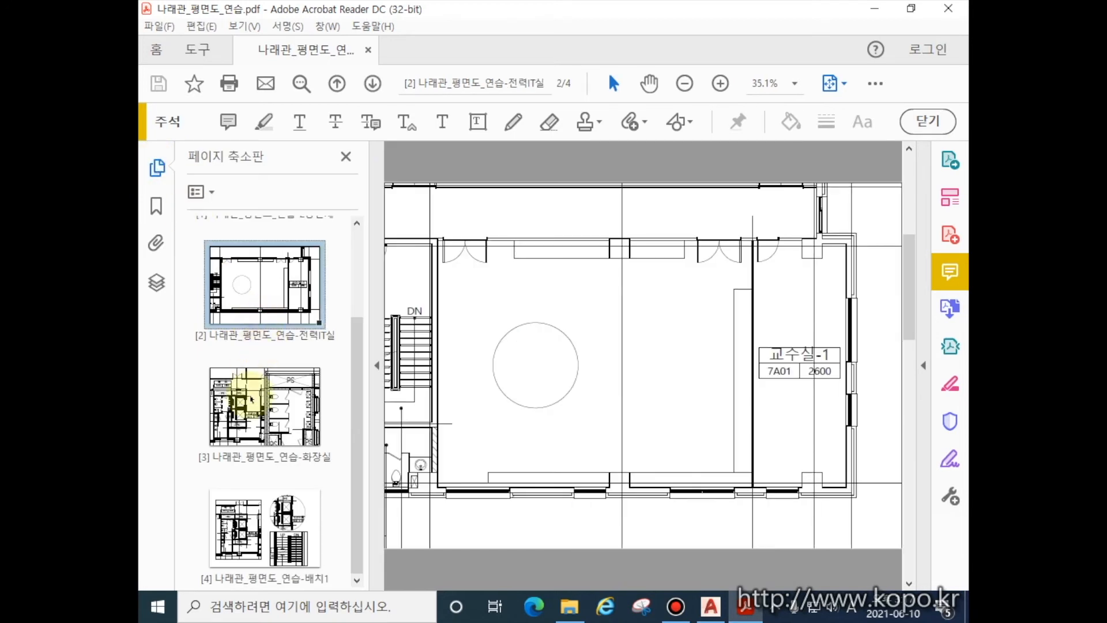
pyautogui.click(243, 395)
pyautogui.click(274, 497)
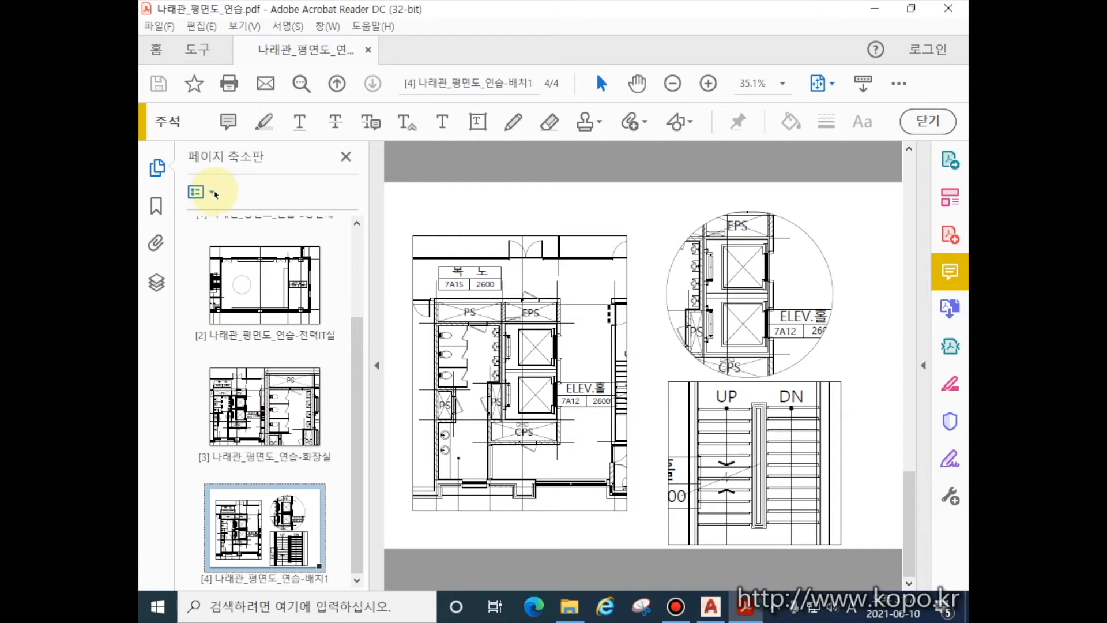
pyautogui.click(207, 190)
pyautogui.click(259, 180)
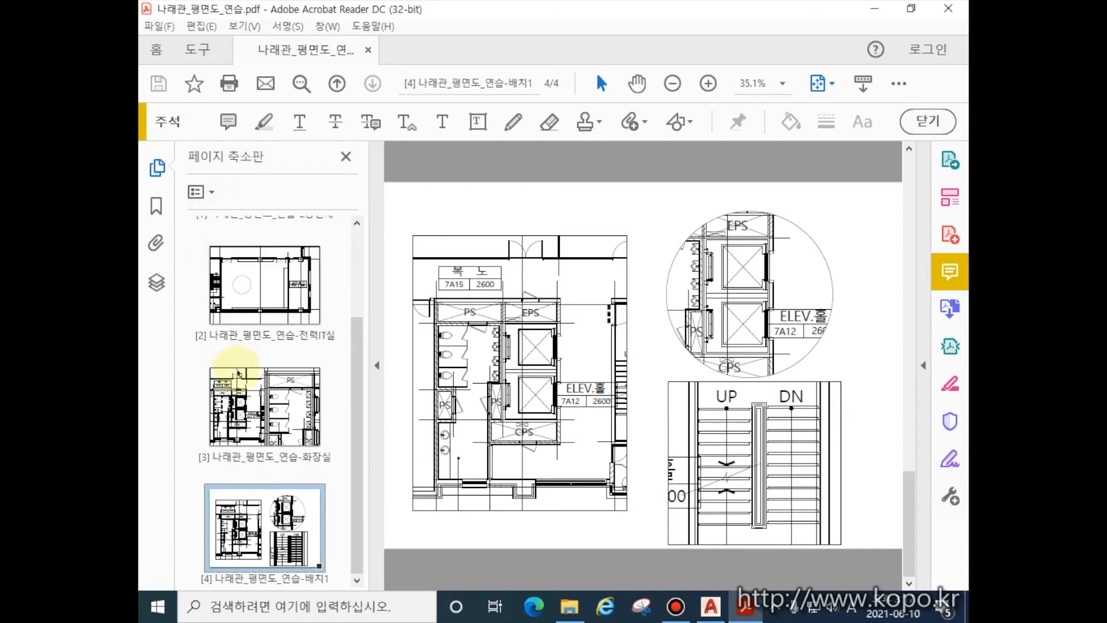
pyautogui.click(266, 439)
pyautogui.click(254, 501)
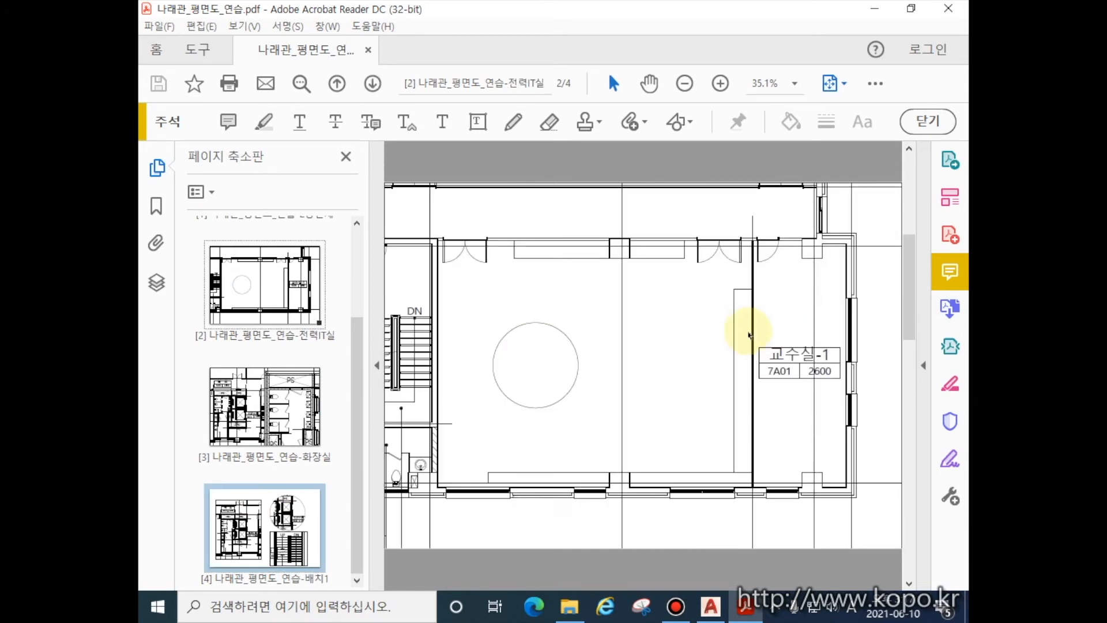
# Return to the 2층전체 page and magnify it to 200% to inspect the dimension text and lines.
pyautogui.scroll(1, 750, 331)
pyautogui.keyDown('ctrl'); pyautogui.scroll(6, 599, 351); pyautogui.keyUp('ctrl')
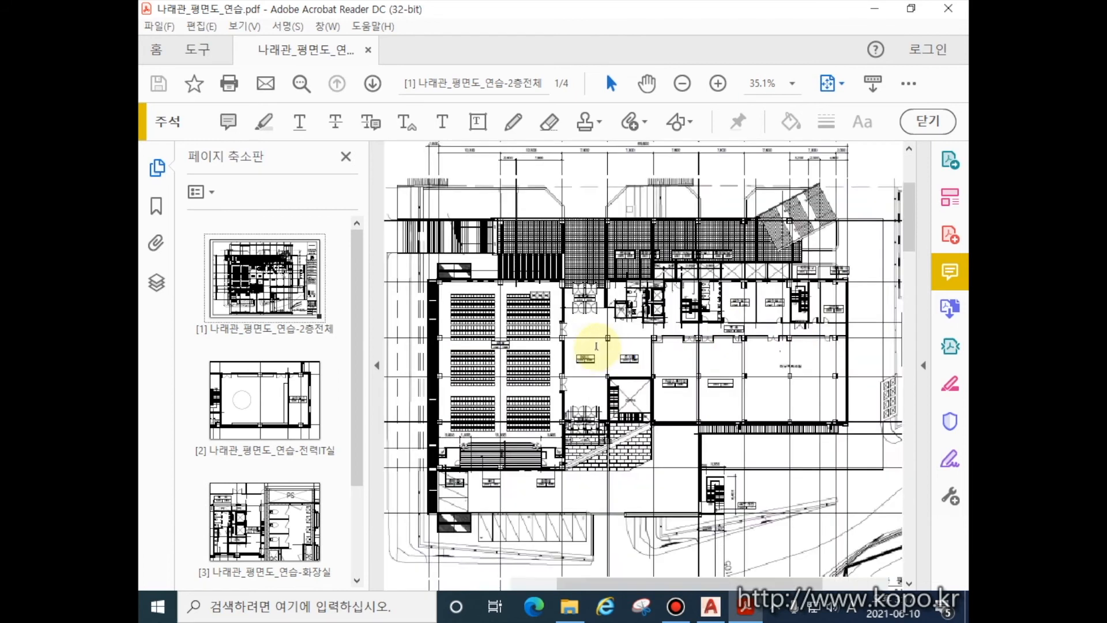
pyautogui.moveTo(596, 268)
pyautogui.mouseDown(button='middle')
pyautogui.moveTo(611, 396)
pyautogui.moveTo(613, 366)
pyautogui.mouseUp(button='middle')
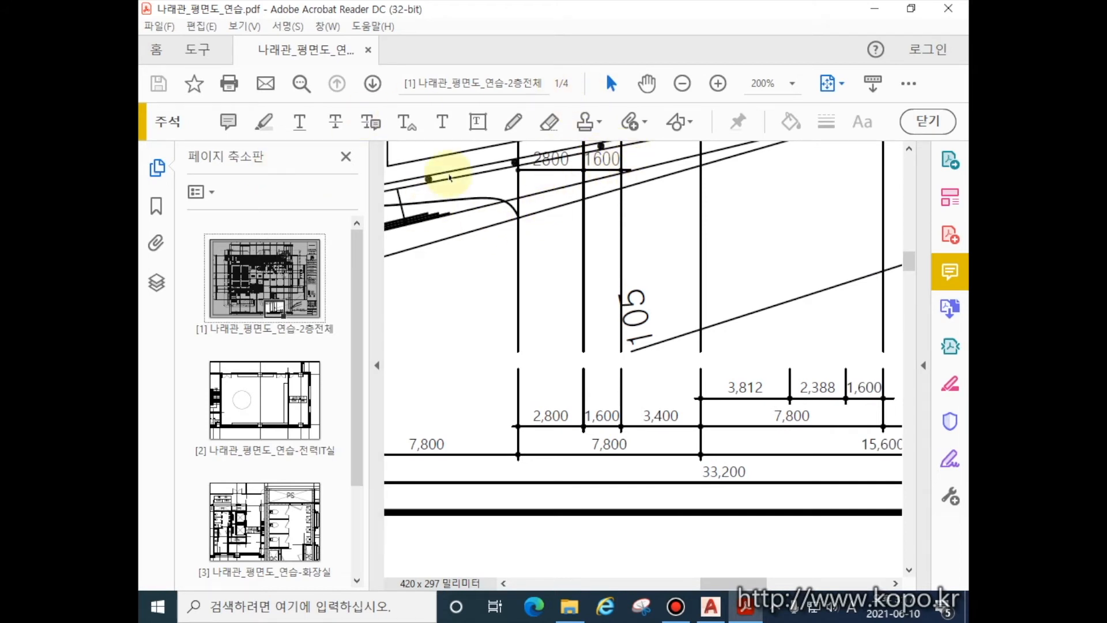
# Close the PDF and the Desktop folder window, return to AutoCAD and dismiss the publish completion notice.
pyautogui.click(948, 10)
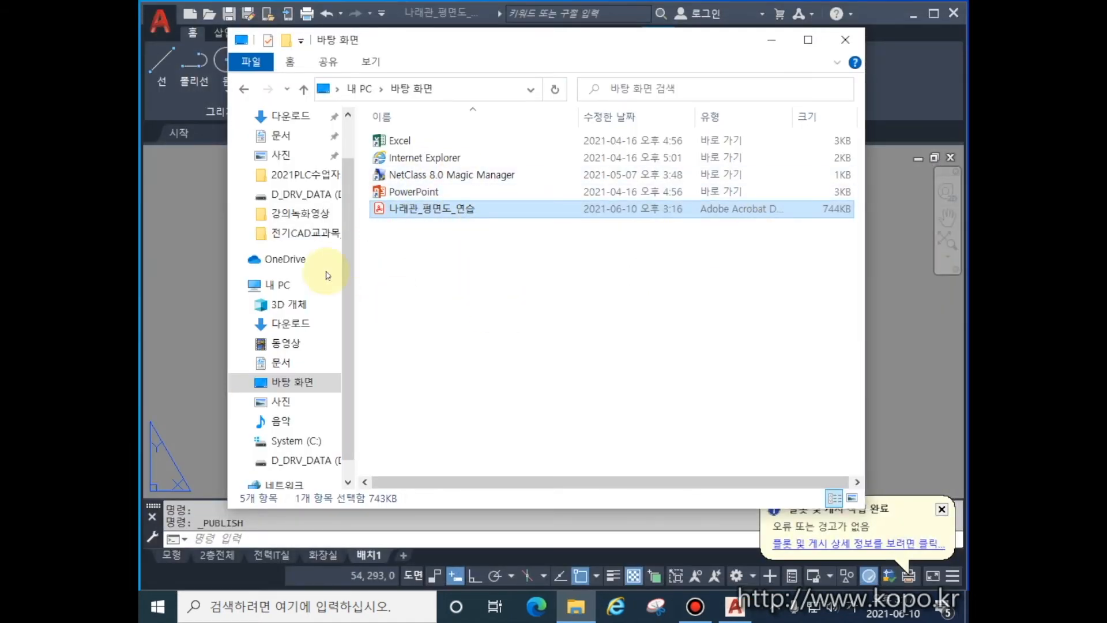
pyautogui.click(434, 308)
pyautogui.click(852, 38)
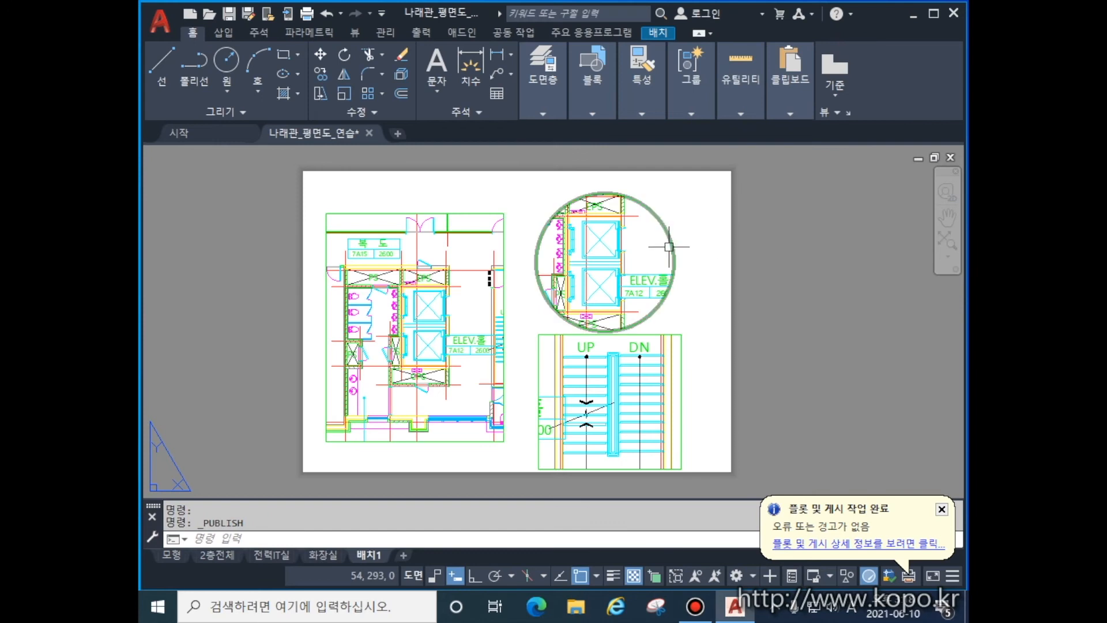
pyautogui.click(944, 509)
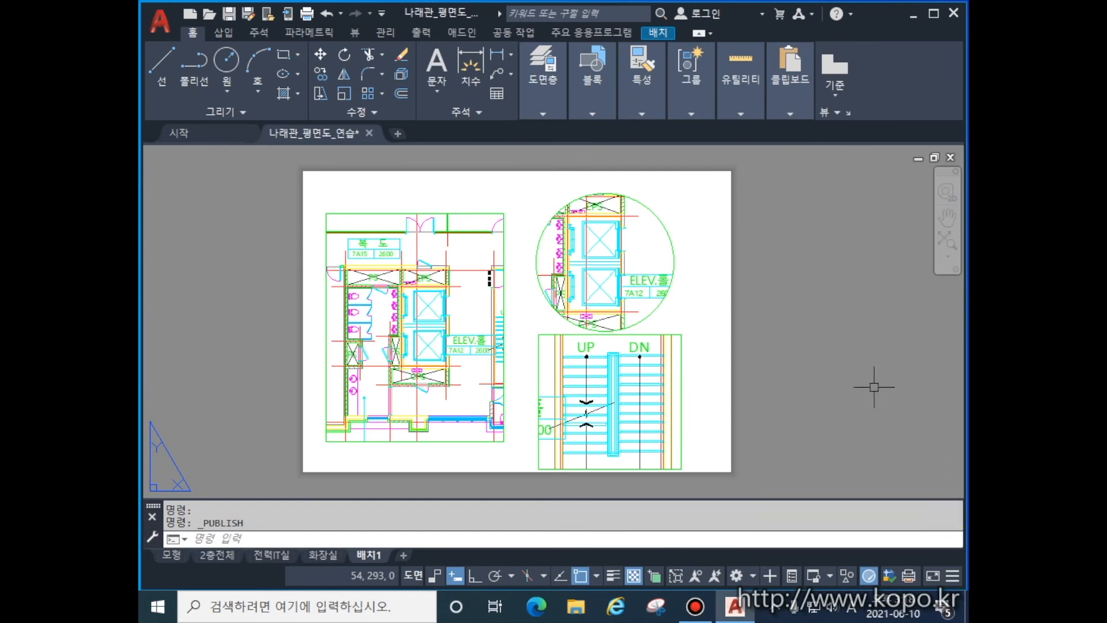
# Look through the 2층, 전력IT실 and 화장실 layouts of the floor plan drawing.
pyautogui.click(874, 385)
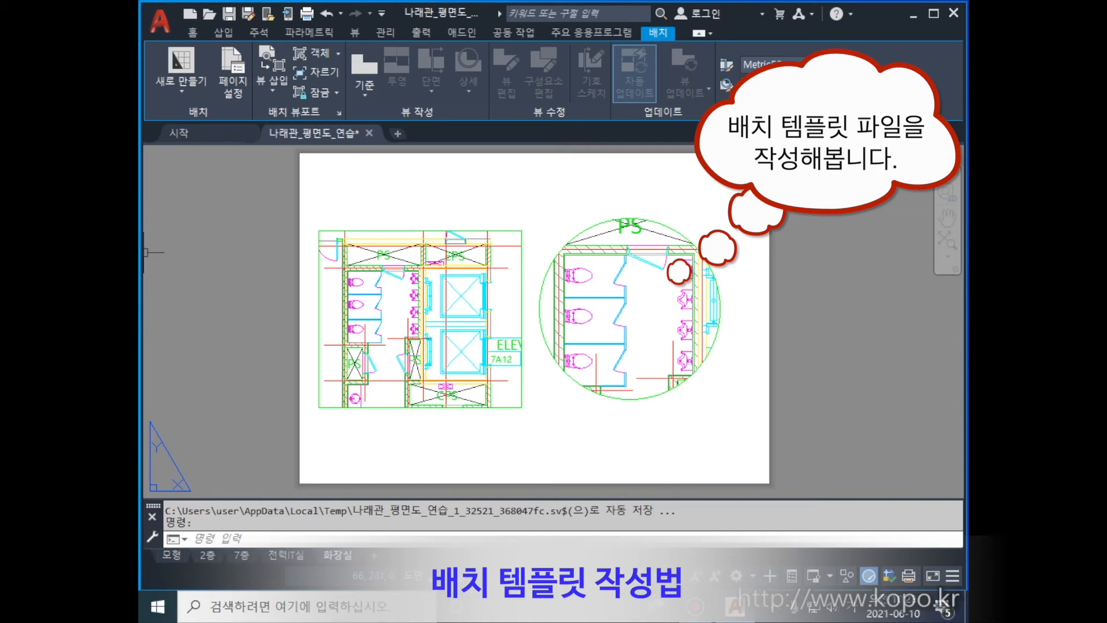
pyautogui.click(213, 557)
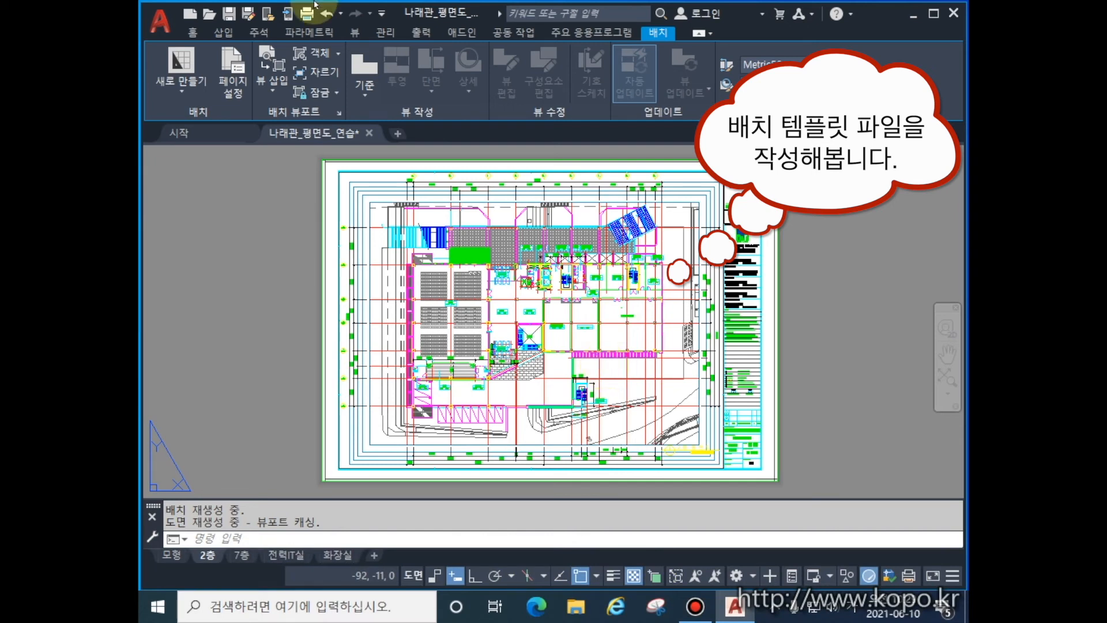
pyautogui.click(278, 561)
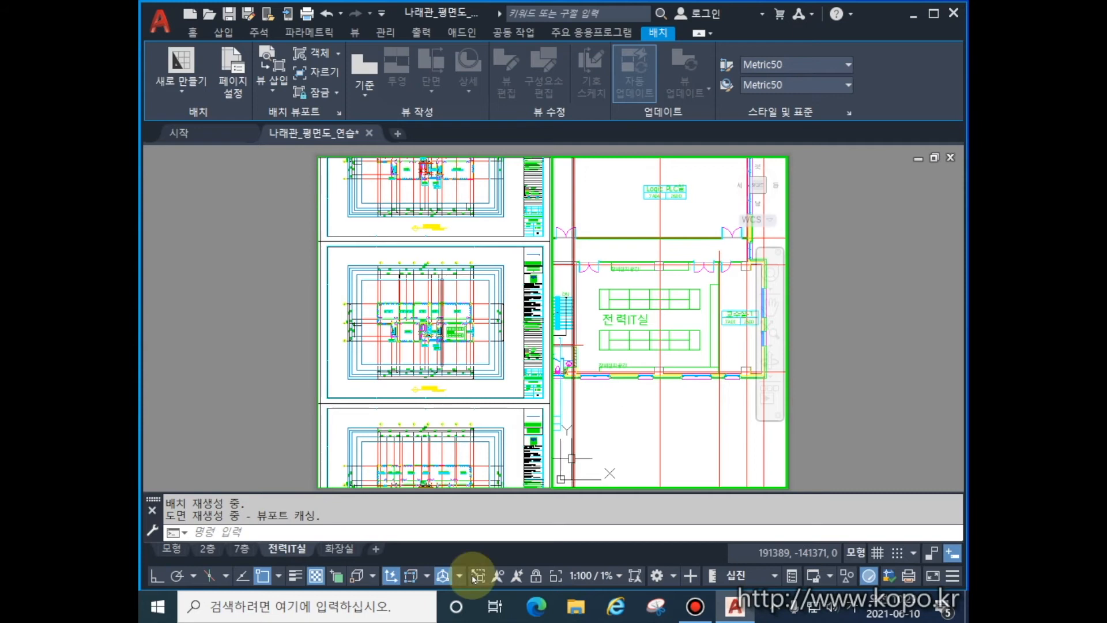
pyautogui.click(340, 548)
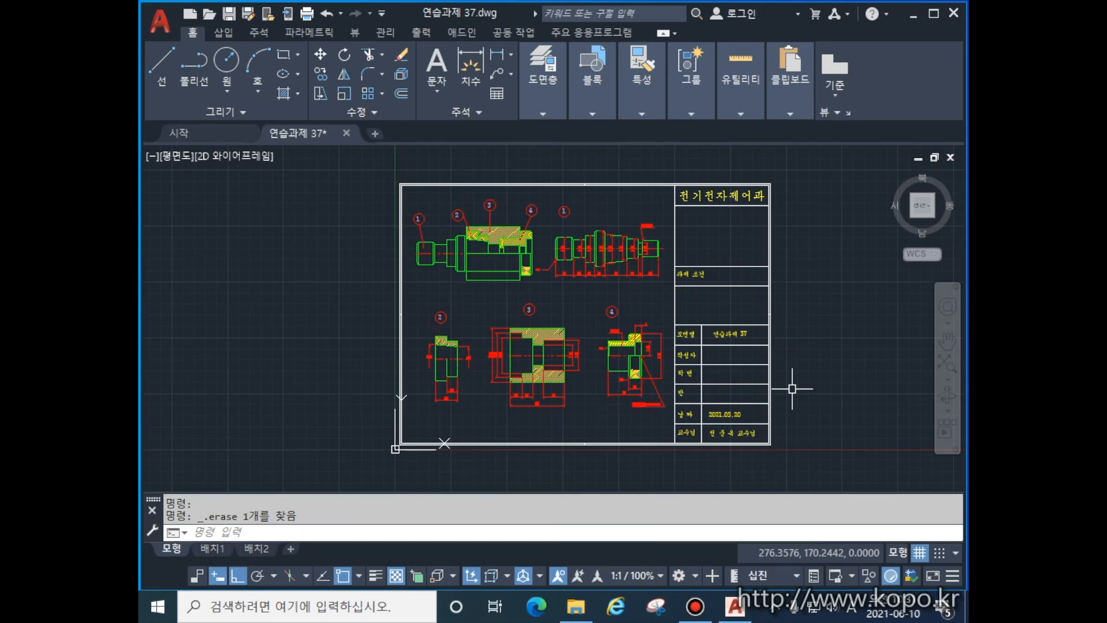
# In the model space of 연습과제 37, set the colour of the 치수 layer to cyan (하늘색).
pyautogui.click(217, 552)
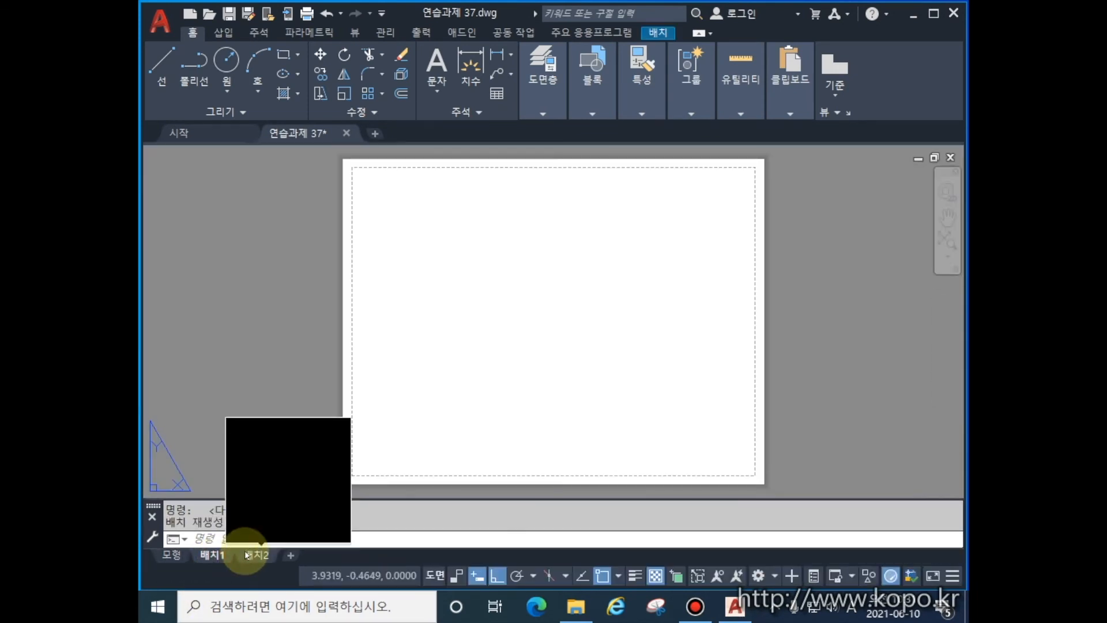
pyautogui.click(171, 555)
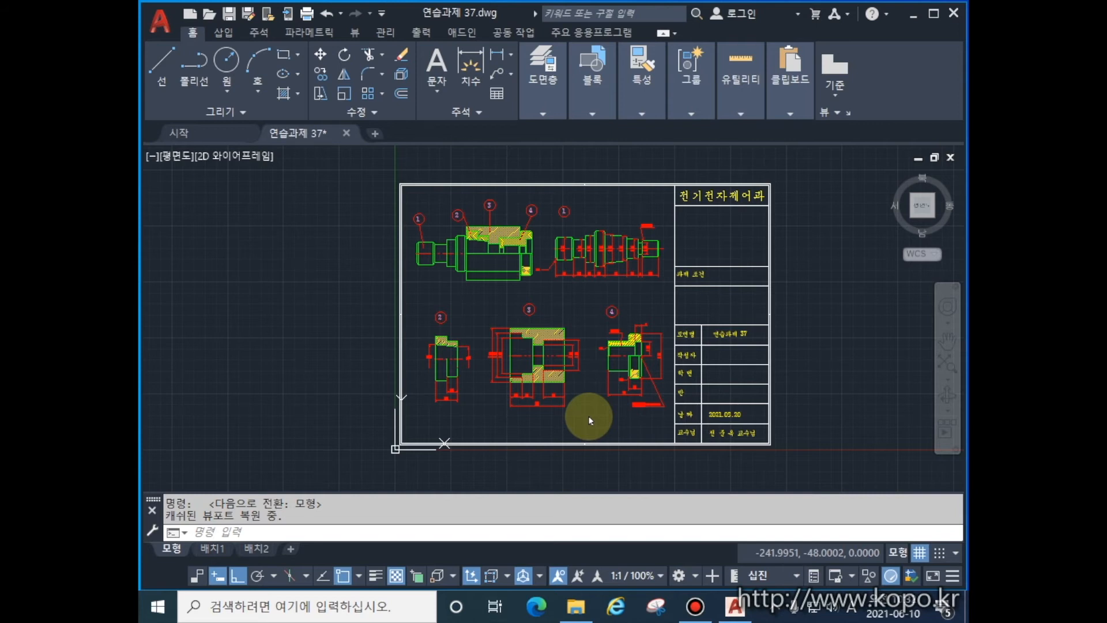
pyautogui.write('la')
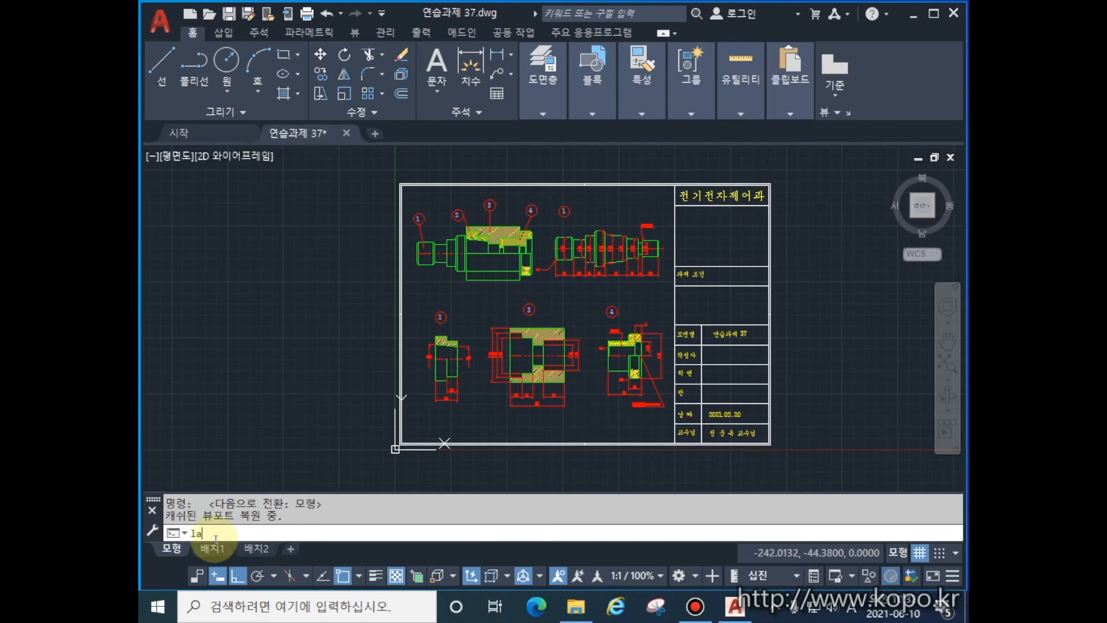
pyautogui.press('Return')
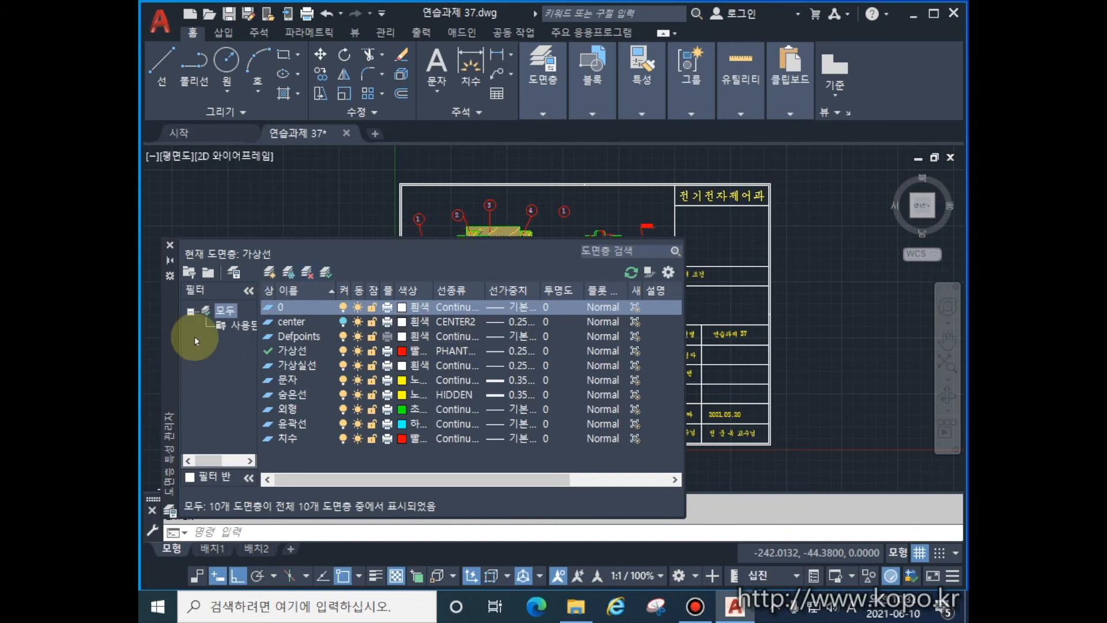
pyautogui.moveTo(169, 346); pyautogui.dragTo(327, 270)
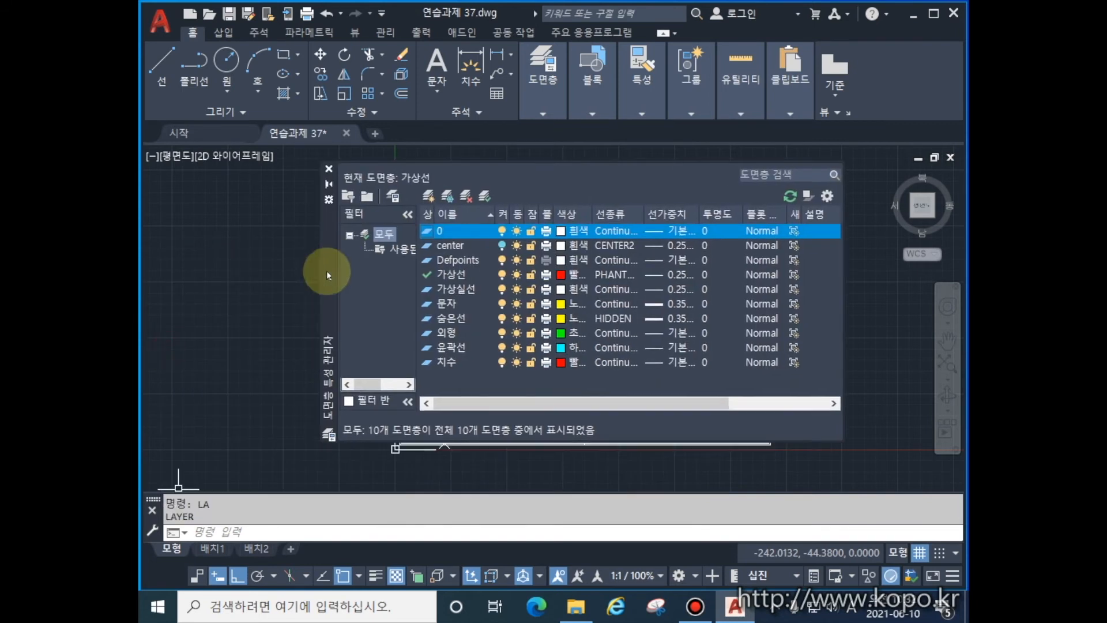
pyautogui.click(571, 364)
pyautogui.click(571, 364)
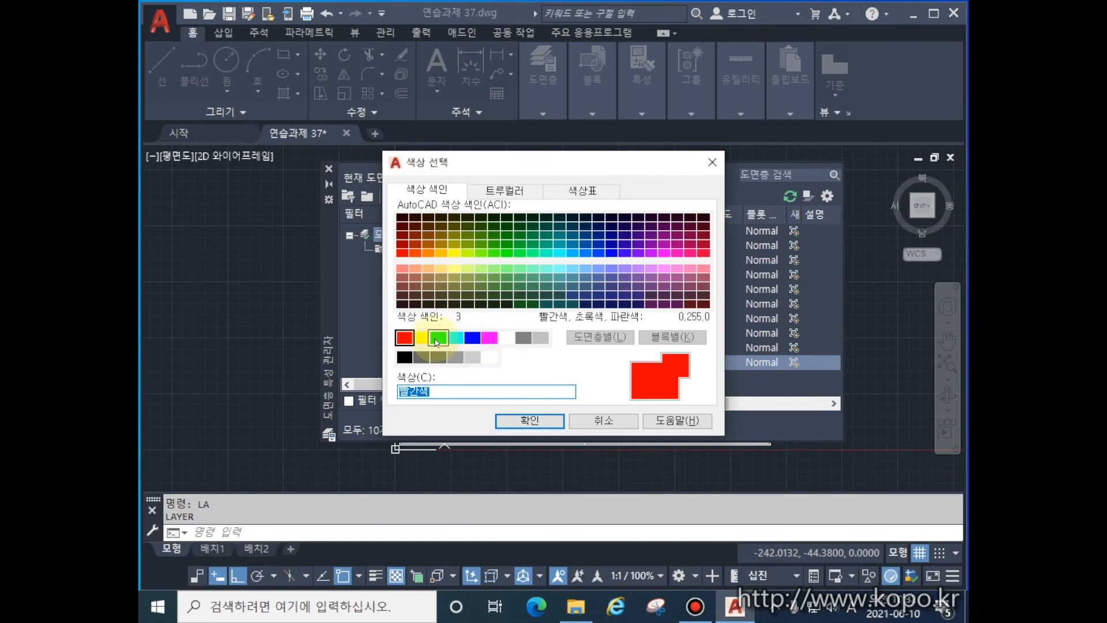
pyautogui.click(456, 337)
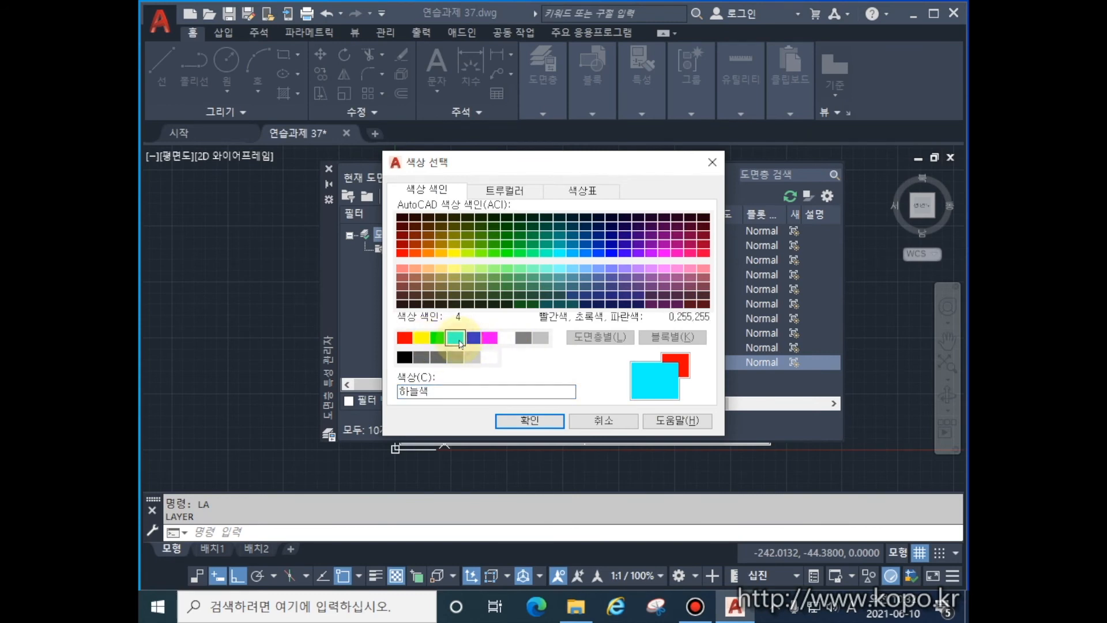
pyautogui.click(526, 421)
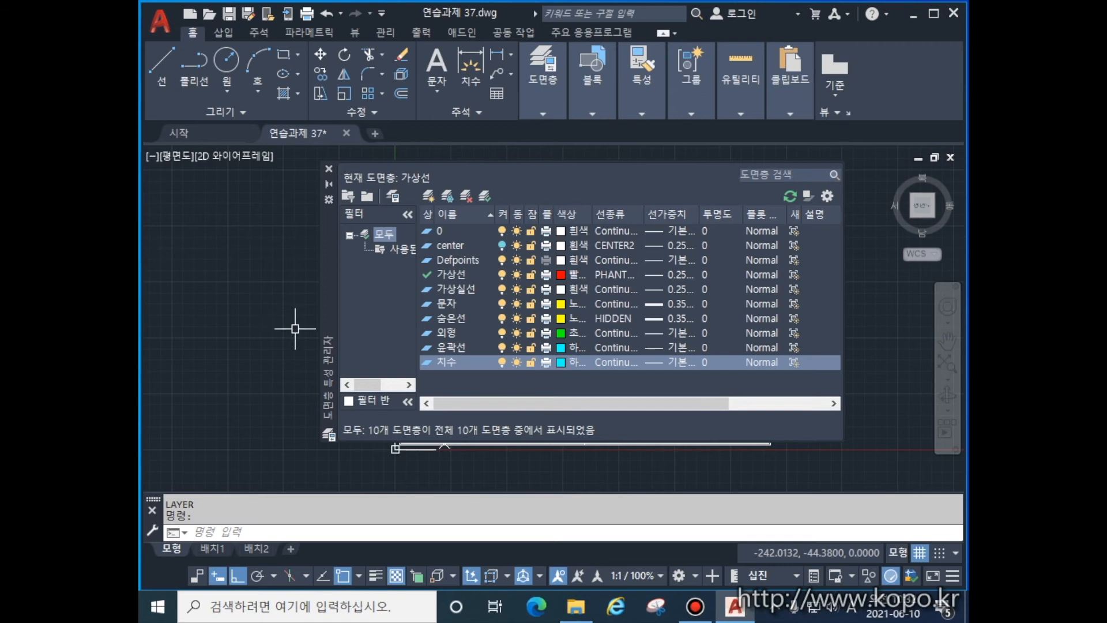
pyautogui.click(286, 332)
pyautogui.press('Escape')
pyautogui.scroll(-2, 276, 306)
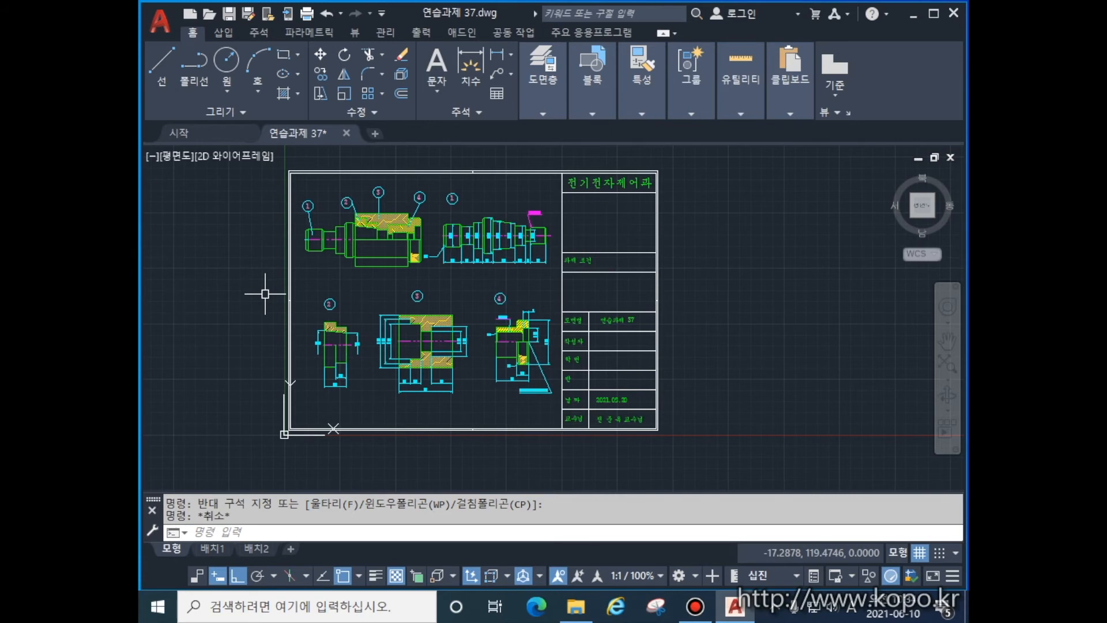
# Activate the viewport on the 배치1 layout and magnify part 3 inside it.
pyautogui.hotkey('ctrl', 'pagedown')
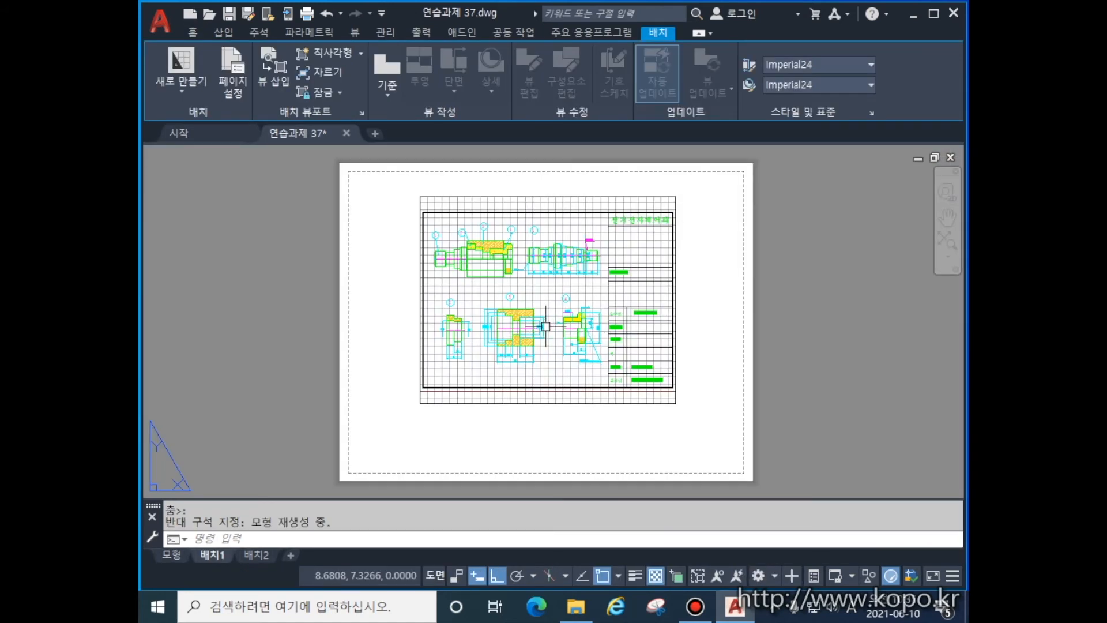
pyautogui.doubleClick(522, 328)
pyautogui.scroll(2, 532, 328)
pyautogui.moveTo(539, 324); pyautogui.dragTo(597, 302, button='middle')
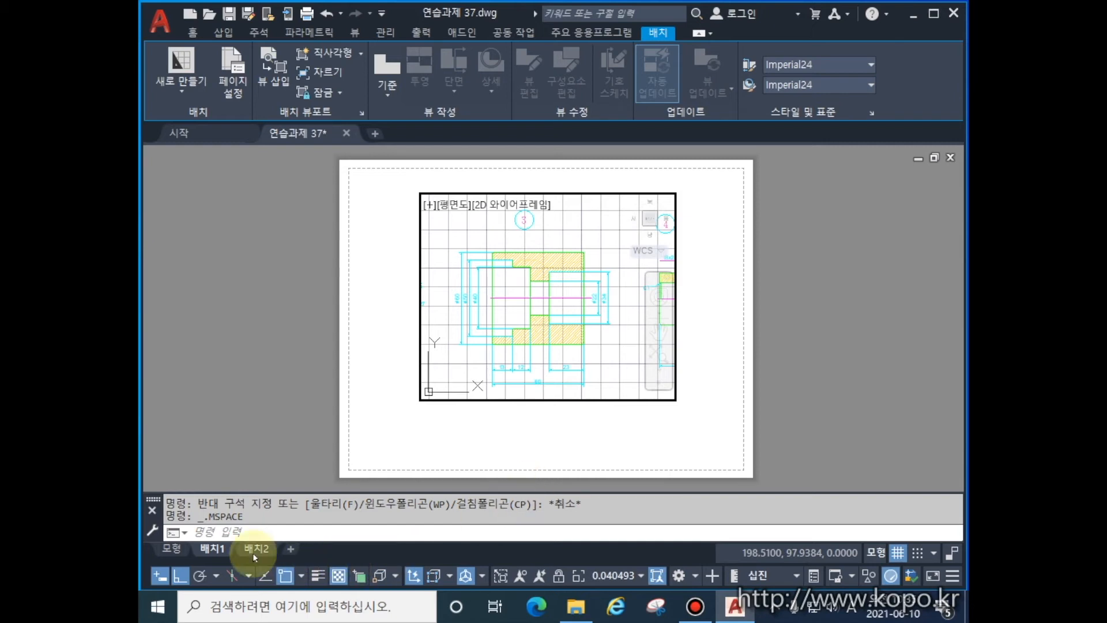
# Delete the 배치1 layout from the drawing and return to model space.
pyautogui.rightClick(225, 553)
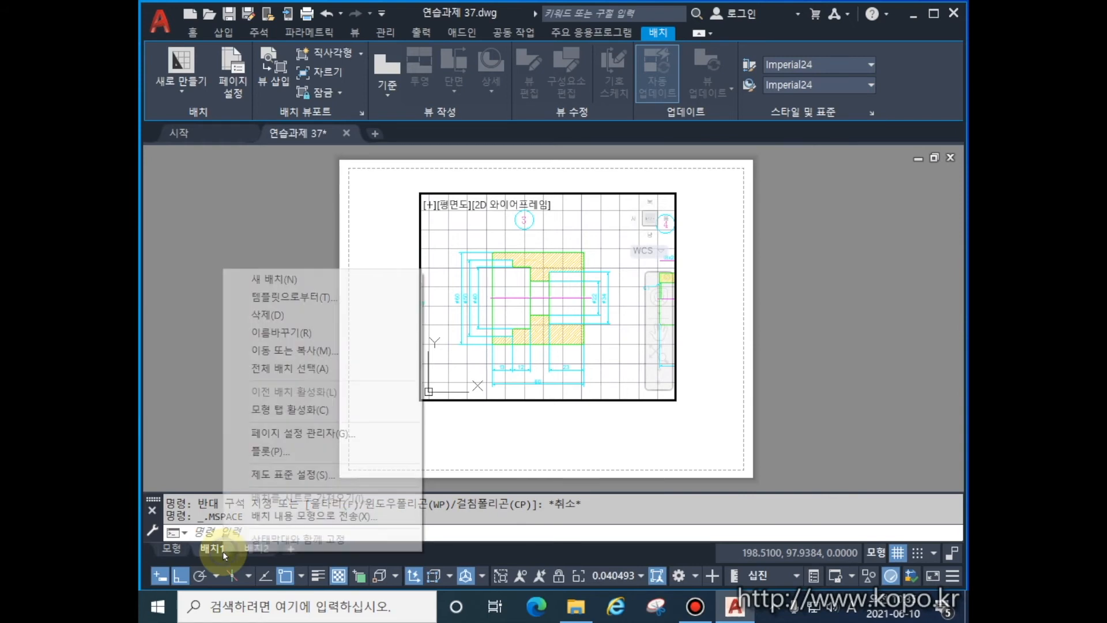
pyautogui.click(285, 315)
pyautogui.click(573, 355)
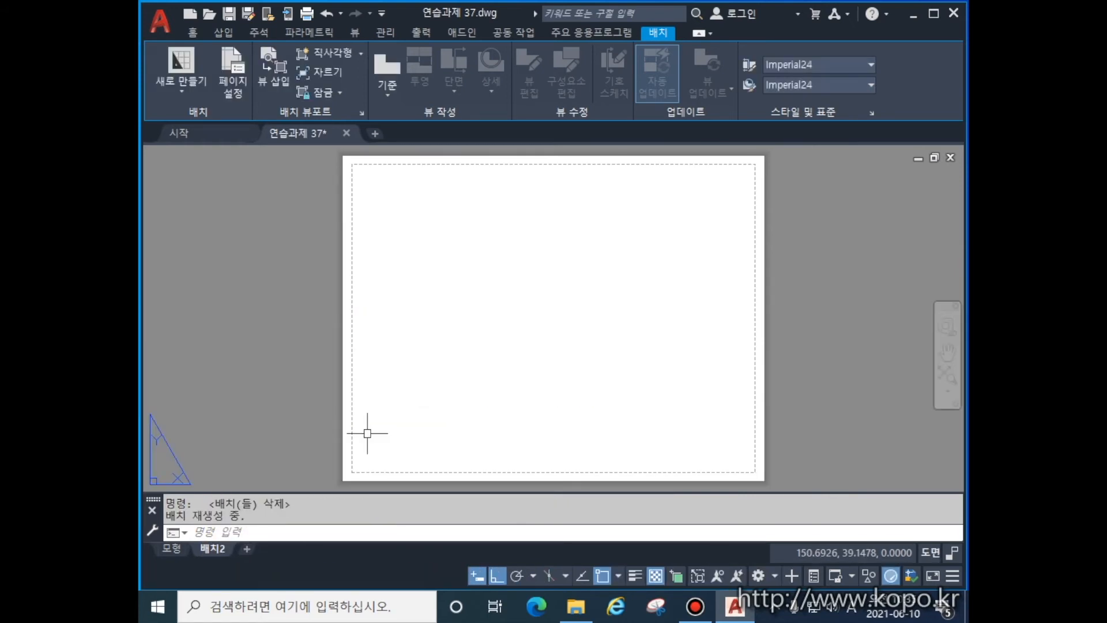
pyautogui.click(172, 555)
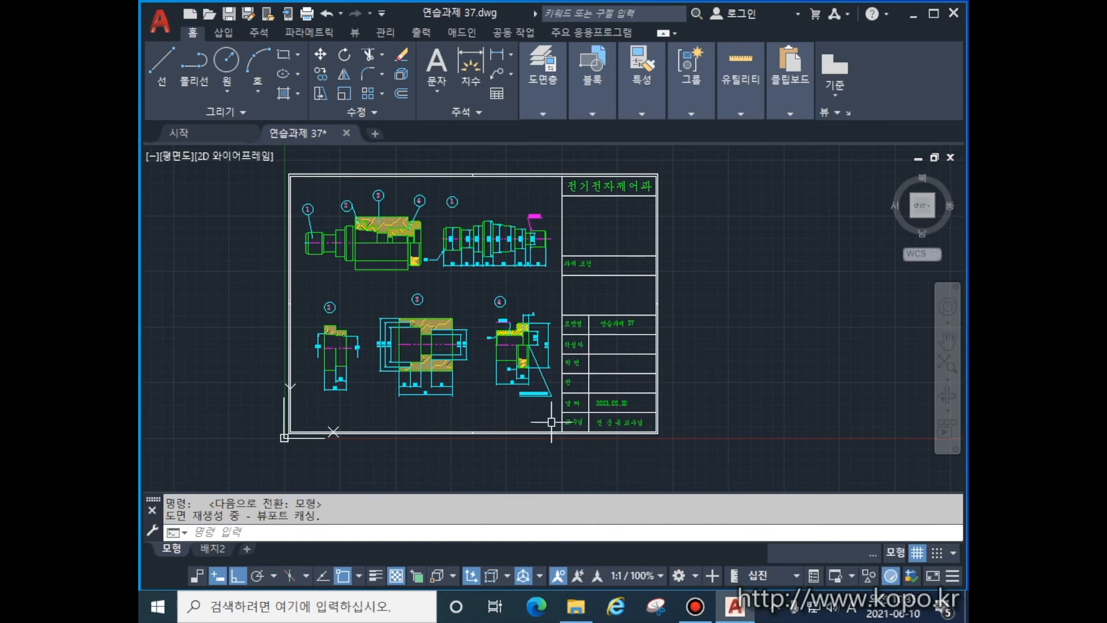
# Erase all the part views and dimensions inside the border, keeping the frame and title block.
pyautogui.scroll(4, 493, 398)
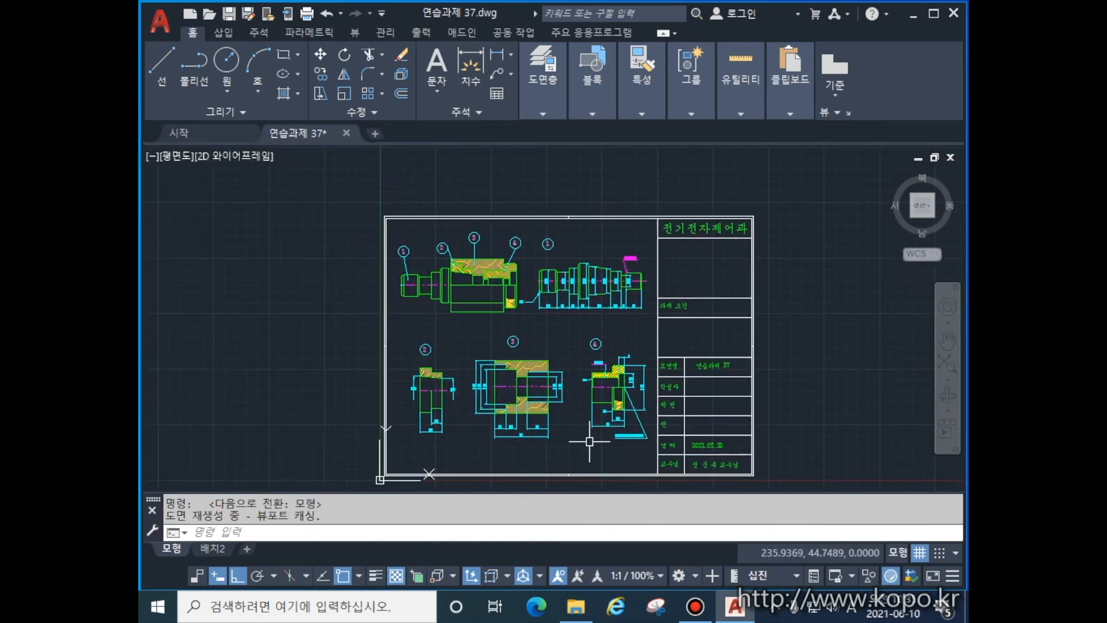
pyautogui.scroll(-2, 585, 439)
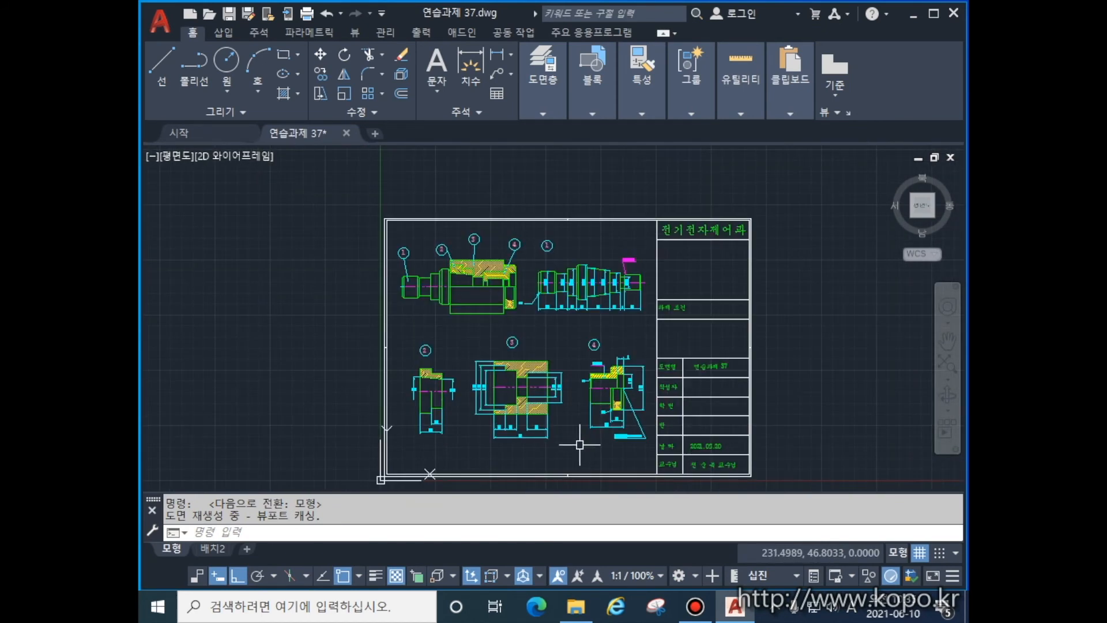
pyautogui.write('E')
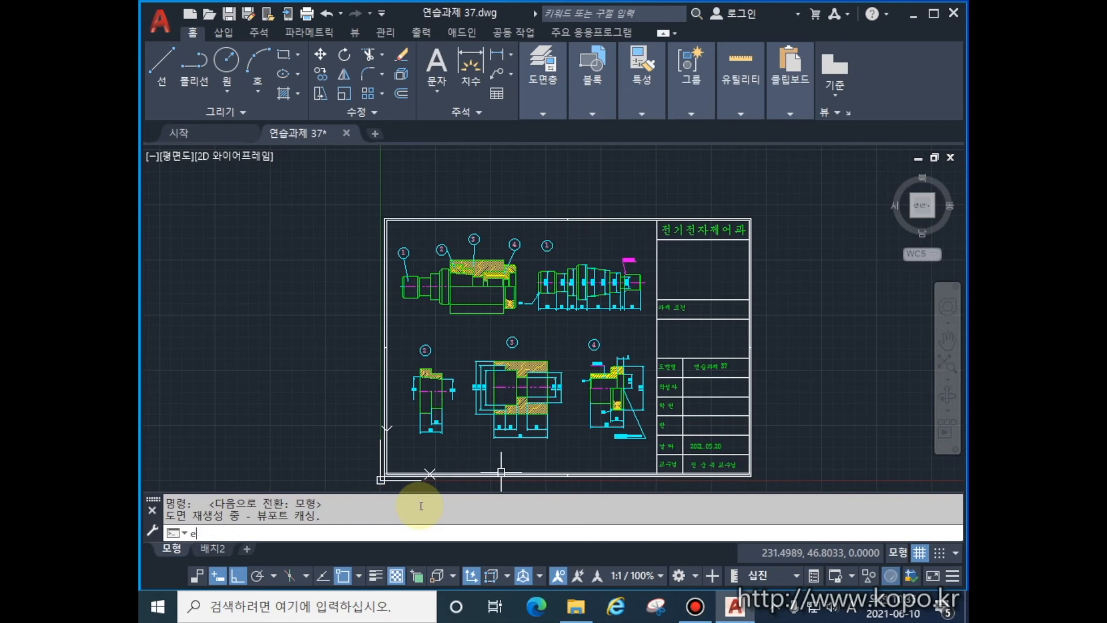
pyautogui.press('Return')
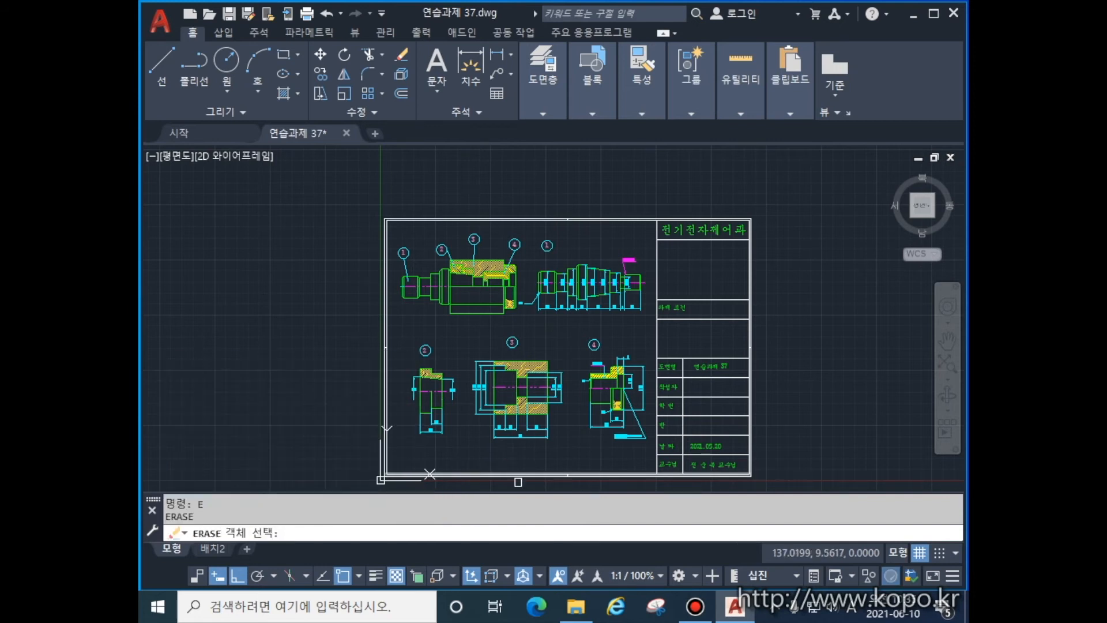
pyautogui.click(648, 454)
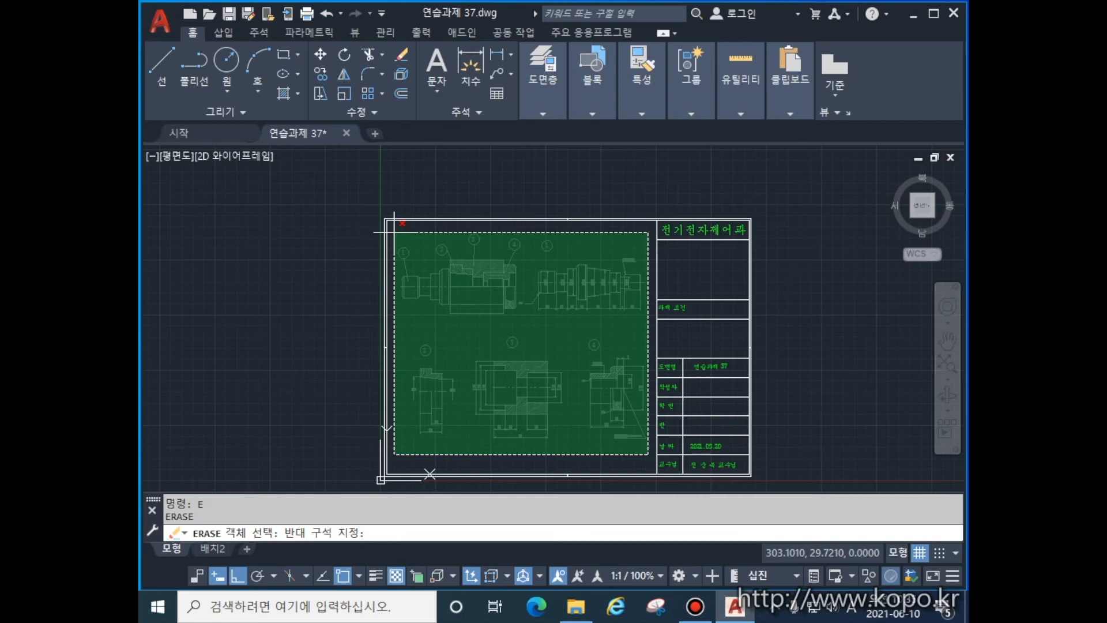
pyautogui.click(395, 232)
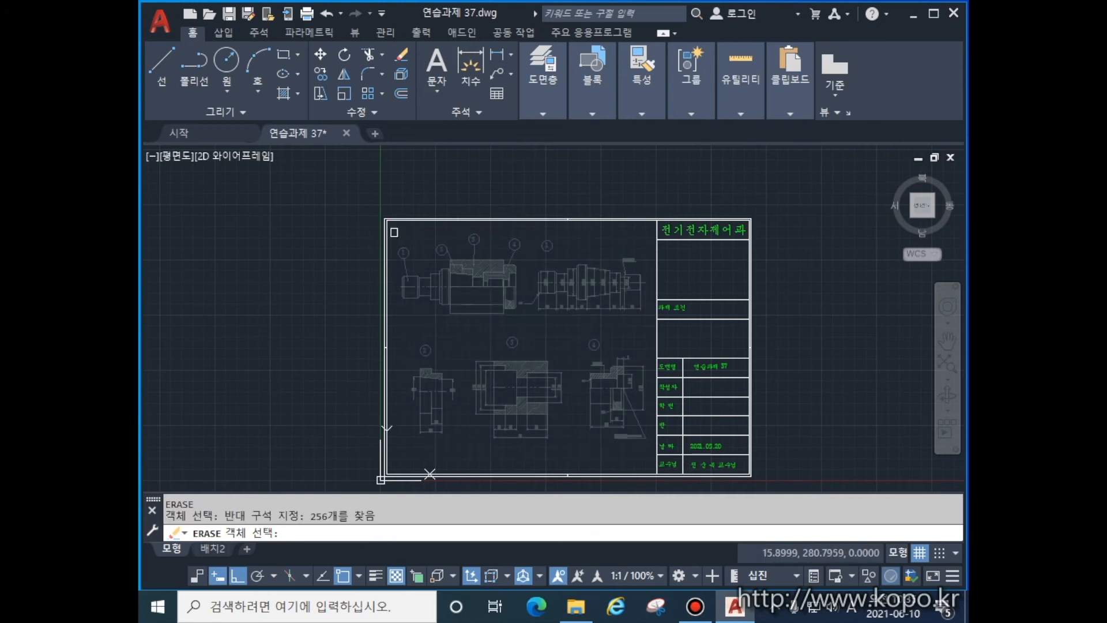
pyautogui.press('Return')
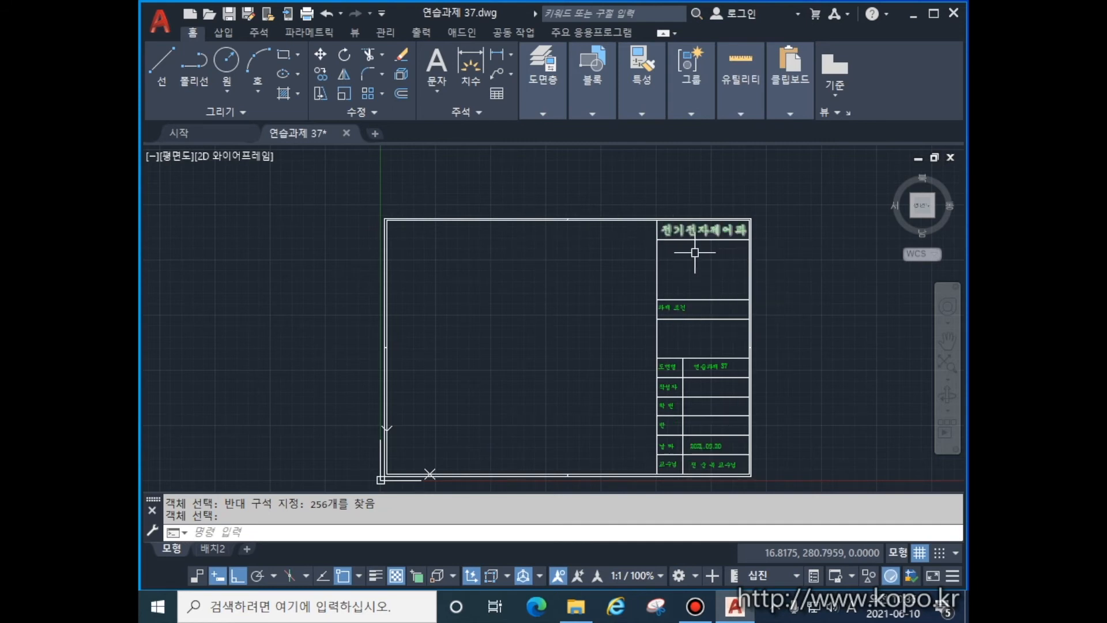
# Start a block definition for the drawing border and name it A3_배치_템플릿.
pyautogui.moveTo(502, 287); pyautogui.dragTo(524, 267, button='middle')
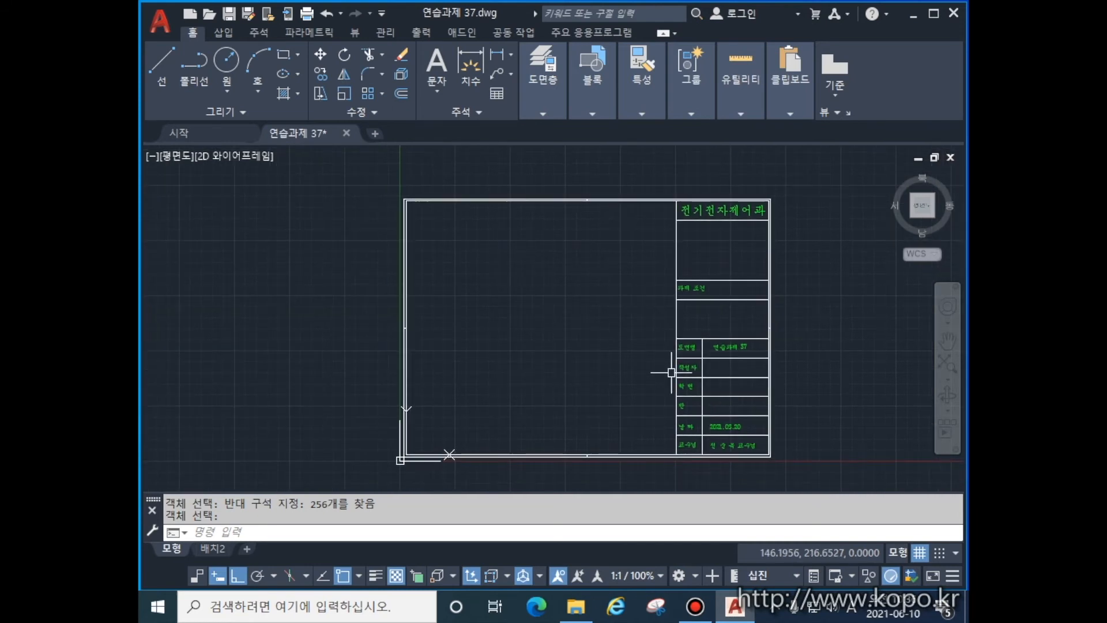
pyautogui.press('Escape')
pyautogui.write('B')
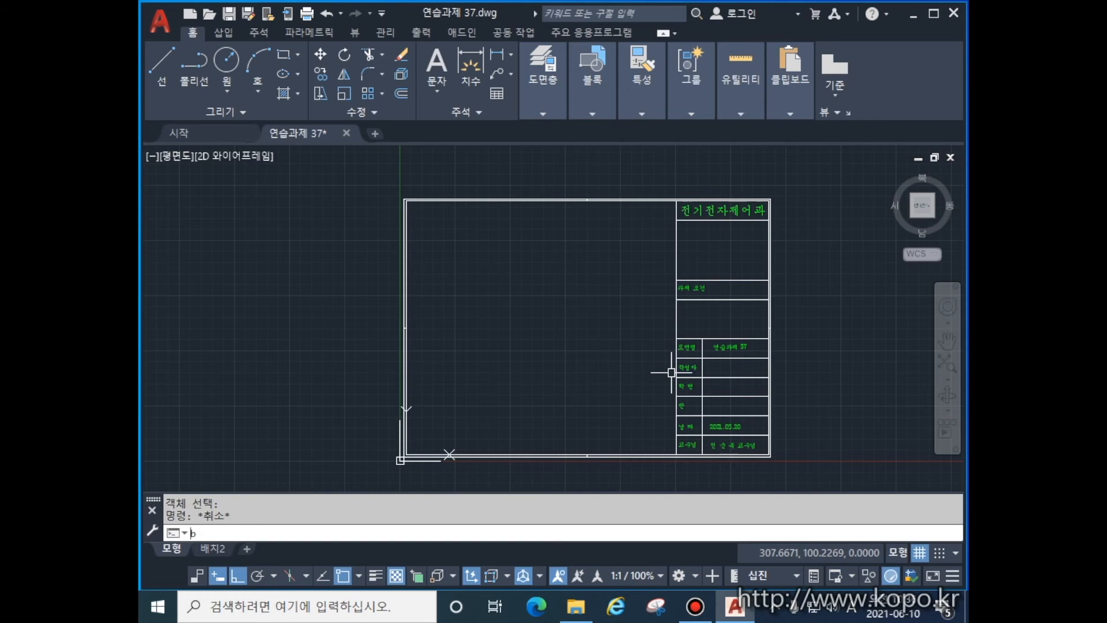
pyautogui.press('Return')
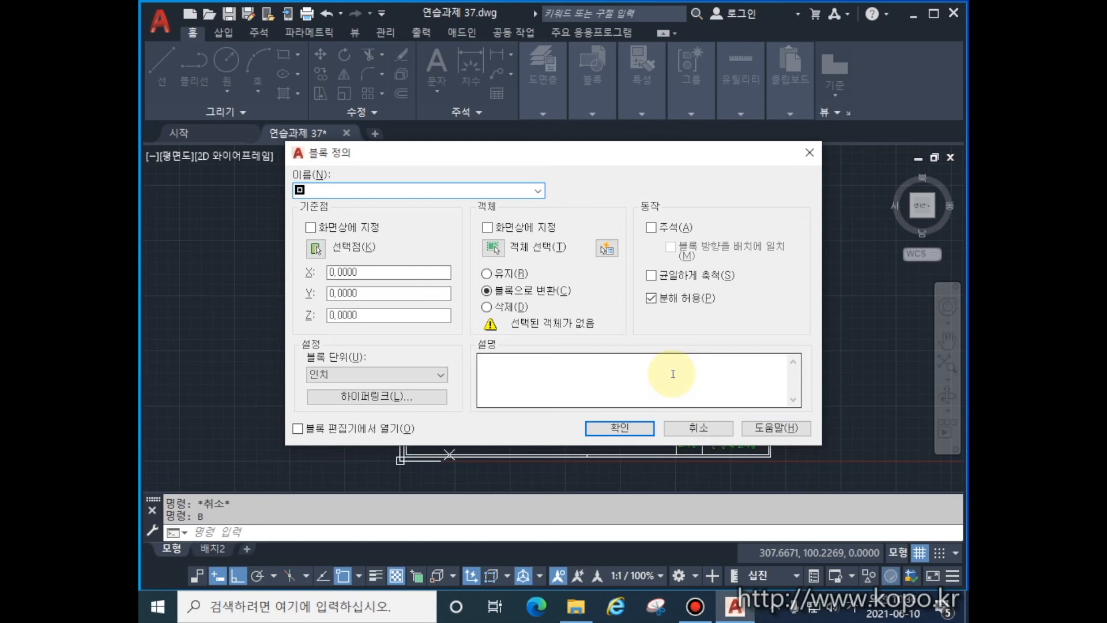
pyautogui.write('A')
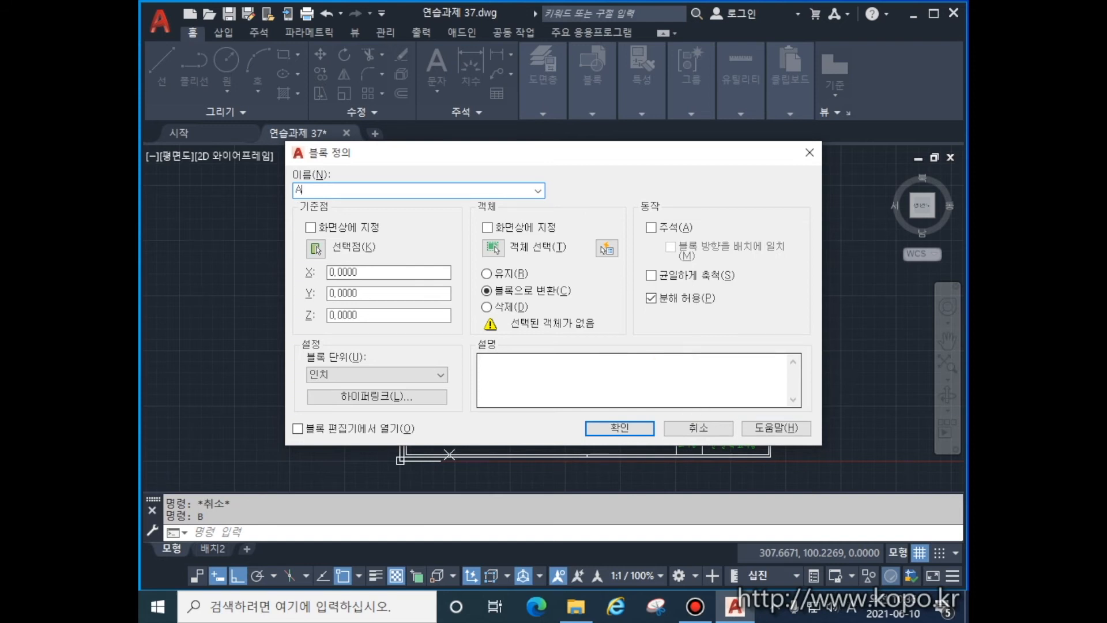
pyautogui.write('3_qo')
pyautogui.press('BackSpace')
pyautogui.write('배치_템플릿')
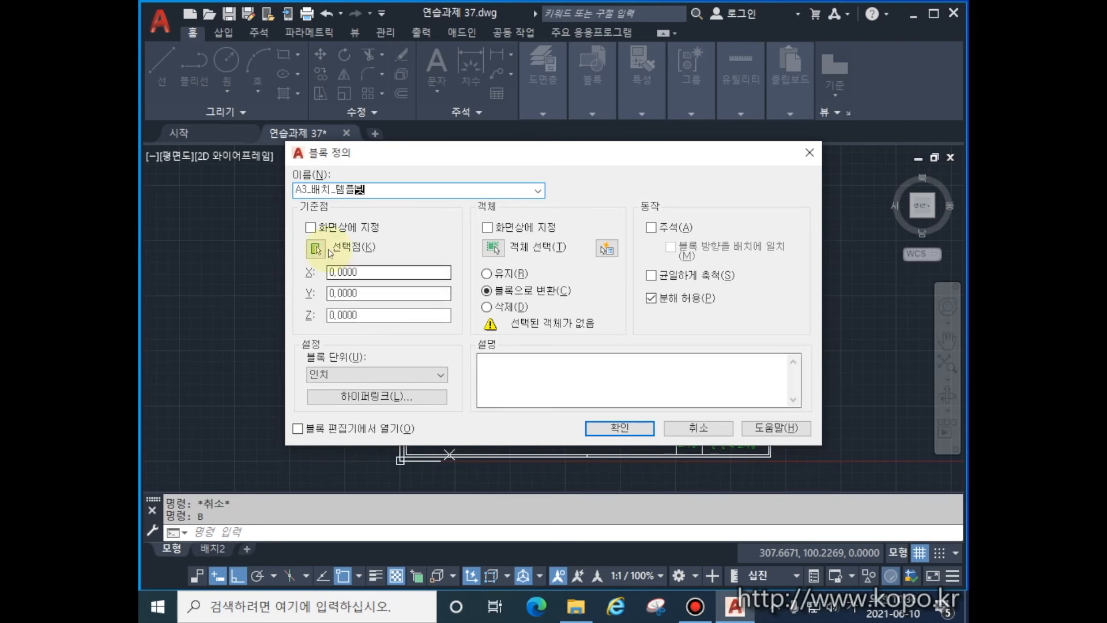
# Set the block's base point at the border's lower-left corner (5, 5) and select the whole frame and title block as its objects.
pyautogui.click(315, 249)
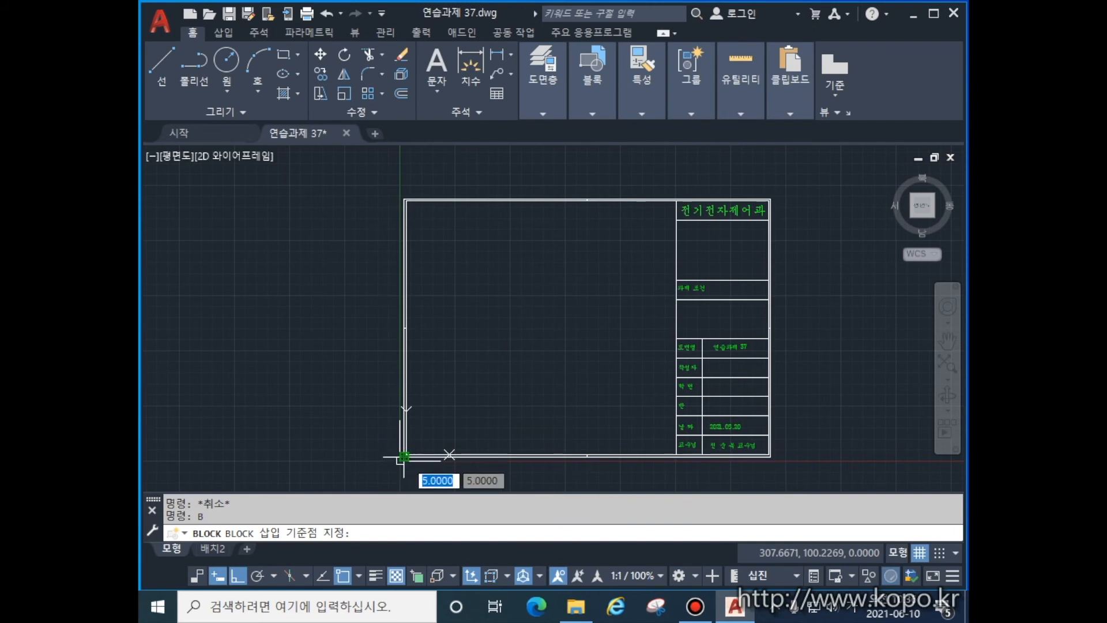
pyautogui.click(405, 456)
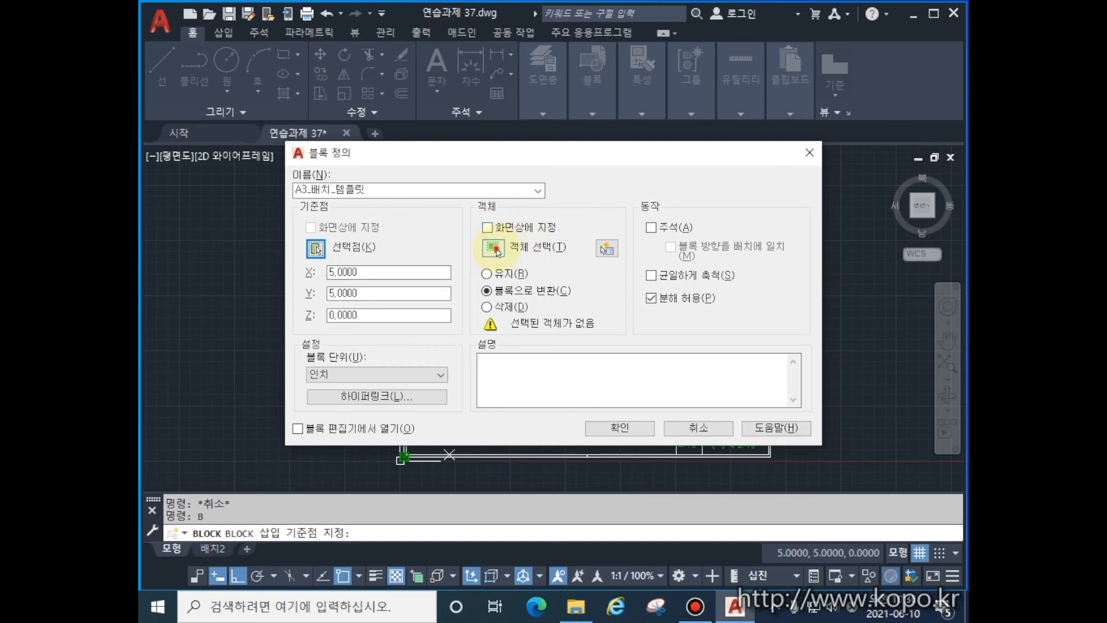
pyautogui.click(506, 248)
pyautogui.click(787, 459)
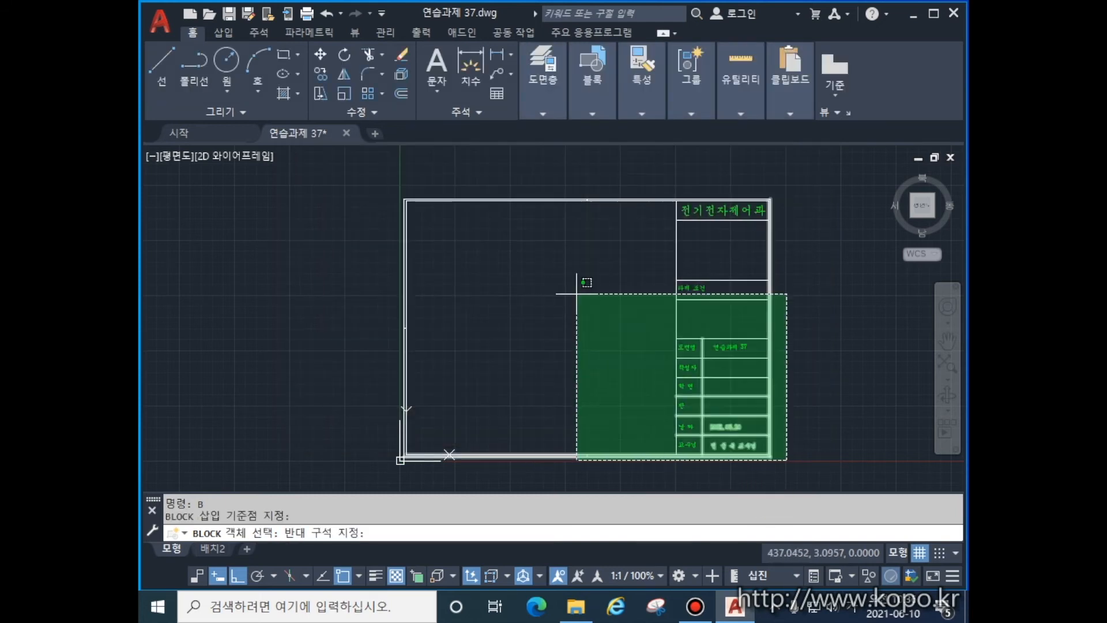
pyautogui.click(394, 189)
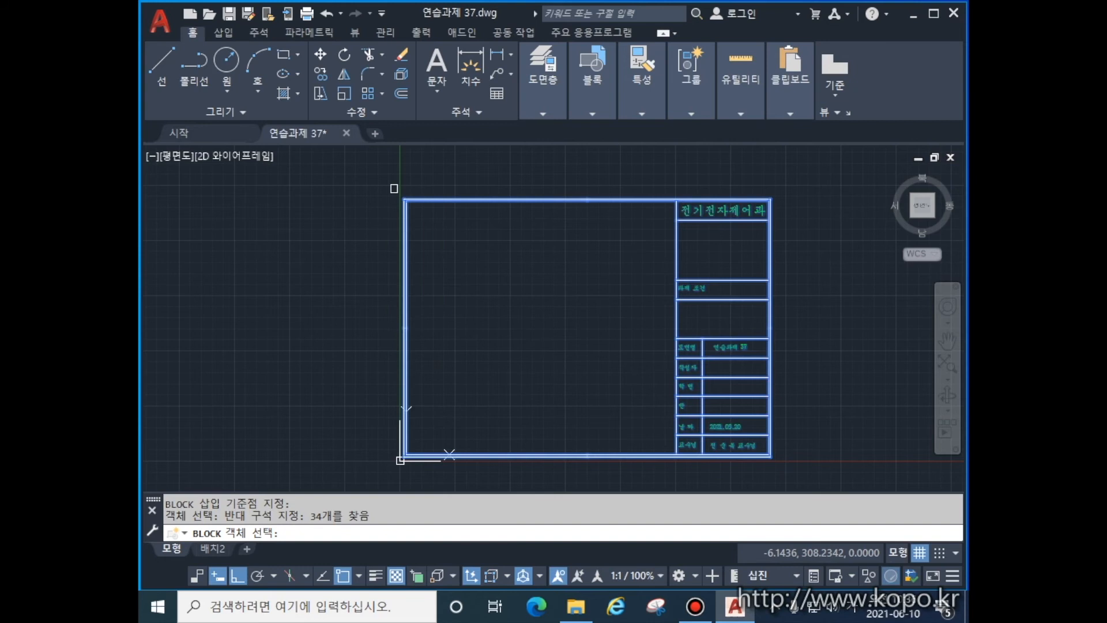
pyautogui.press('Return')
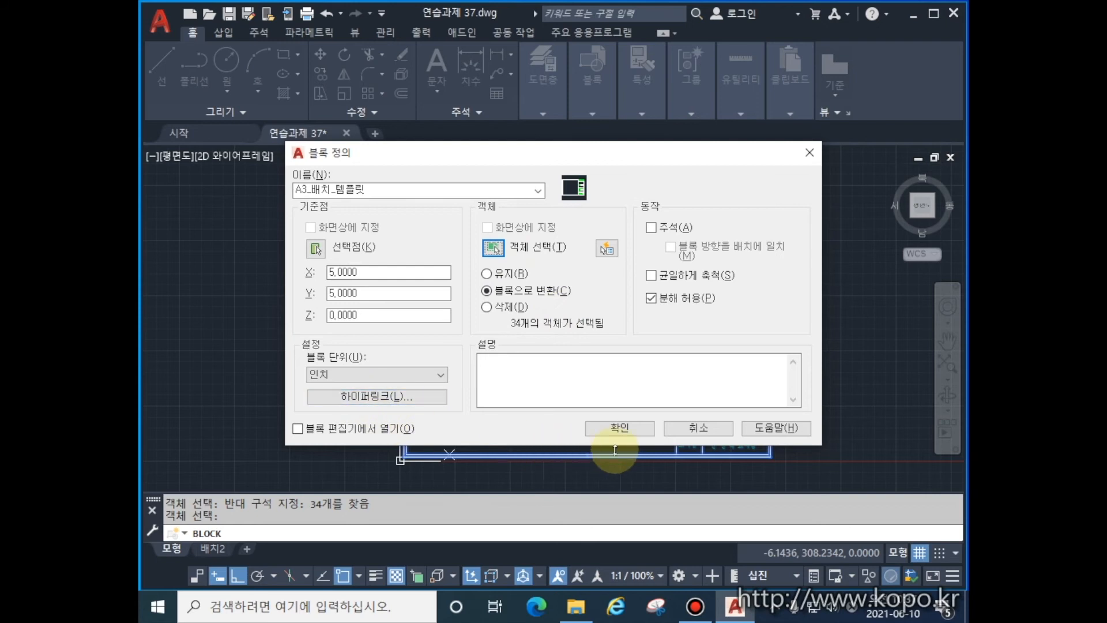
# Confirm the block definition and start writing a block file with A3_배치_템플릿 as its source.
pyautogui.click(635, 430)
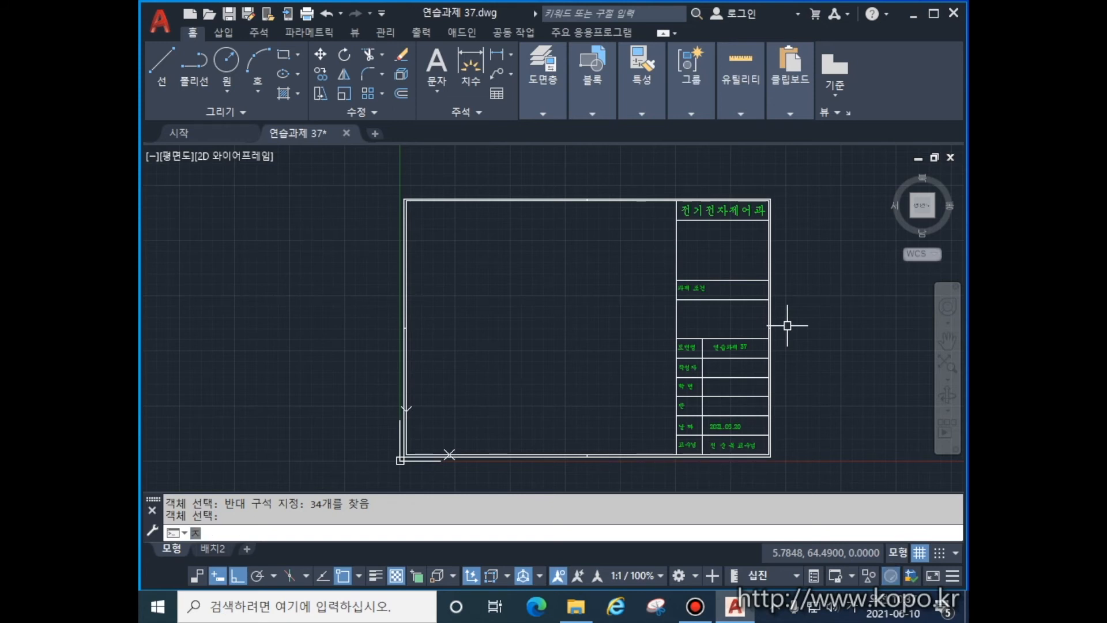
pyautogui.write('w')
pyautogui.press('Return')
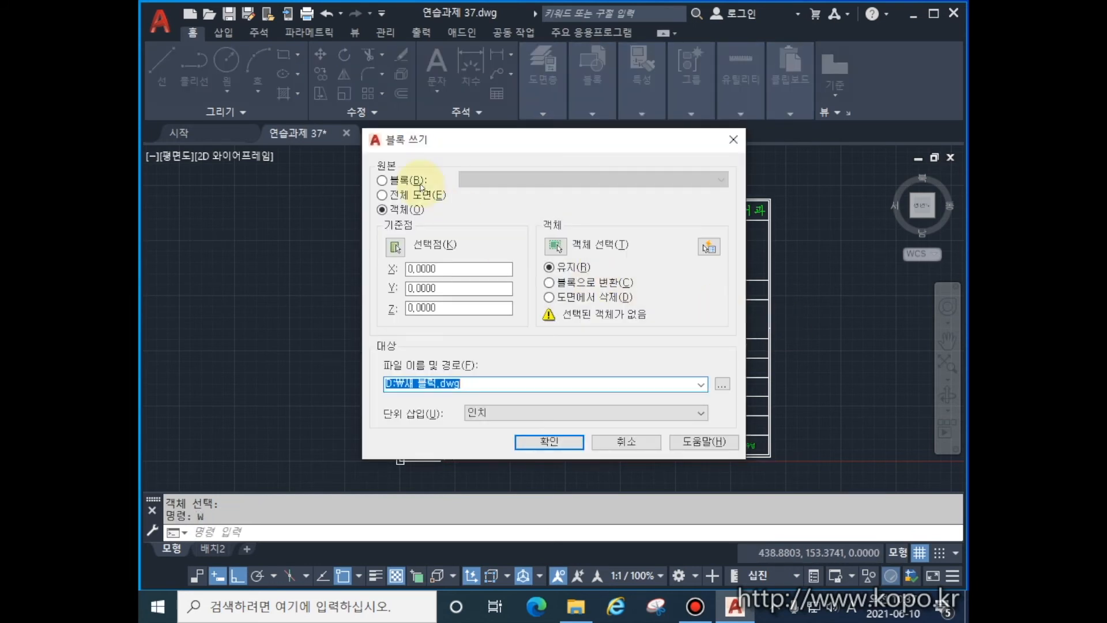
pyautogui.click(410, 180)
pyautogui.click(478, 180)
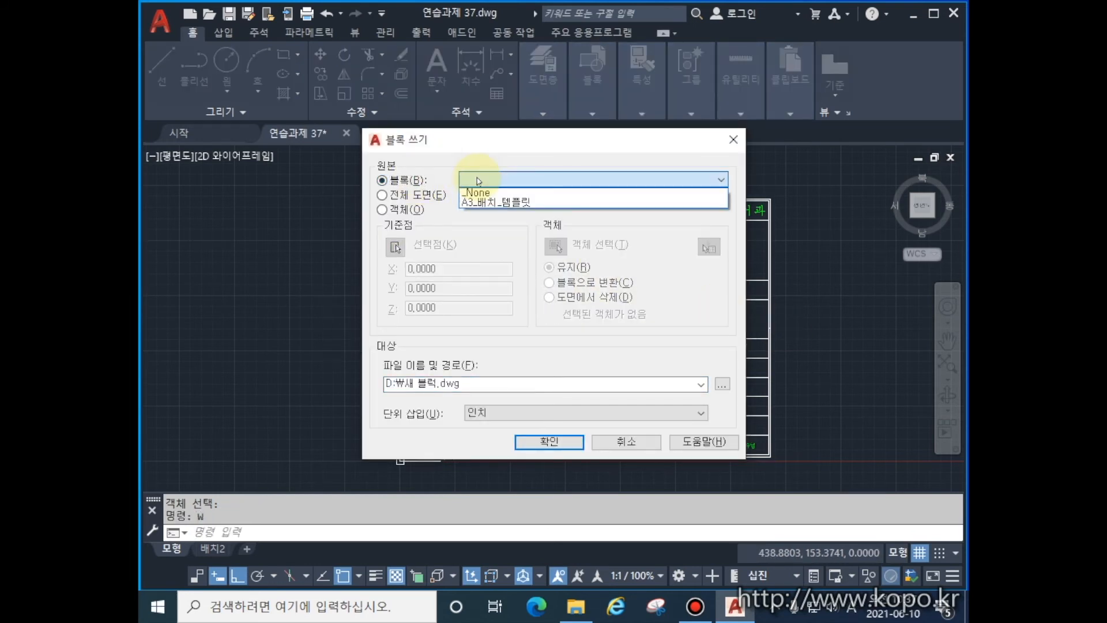
pyautogui.click(499, 203)
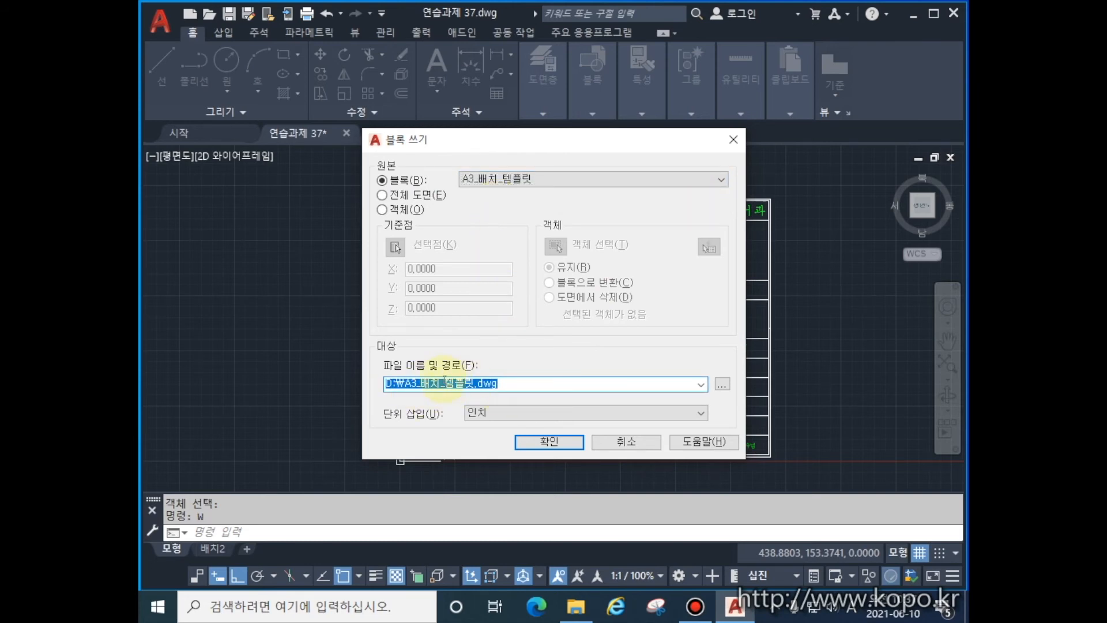
# Append an underscore and the person's name to the block's output file name, set the insertion units to 밀리미터, and write the file.
pyautogui.click(496, 384)
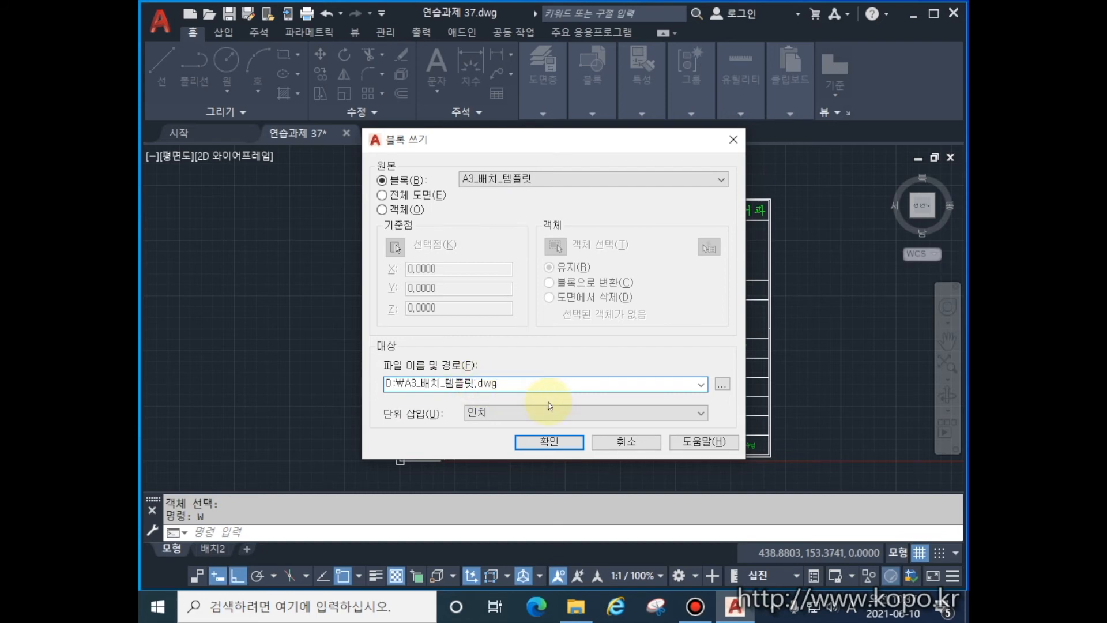
pyautogui.write('_홍길동')
pyautogui.press('Tab')
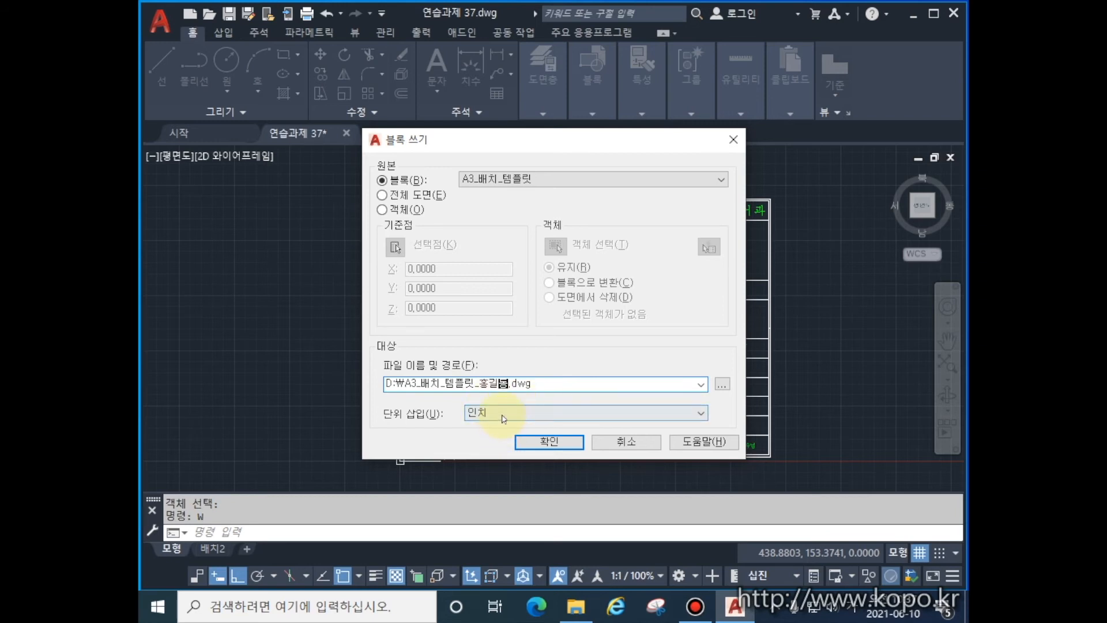
pyautogui.click(504, 413)
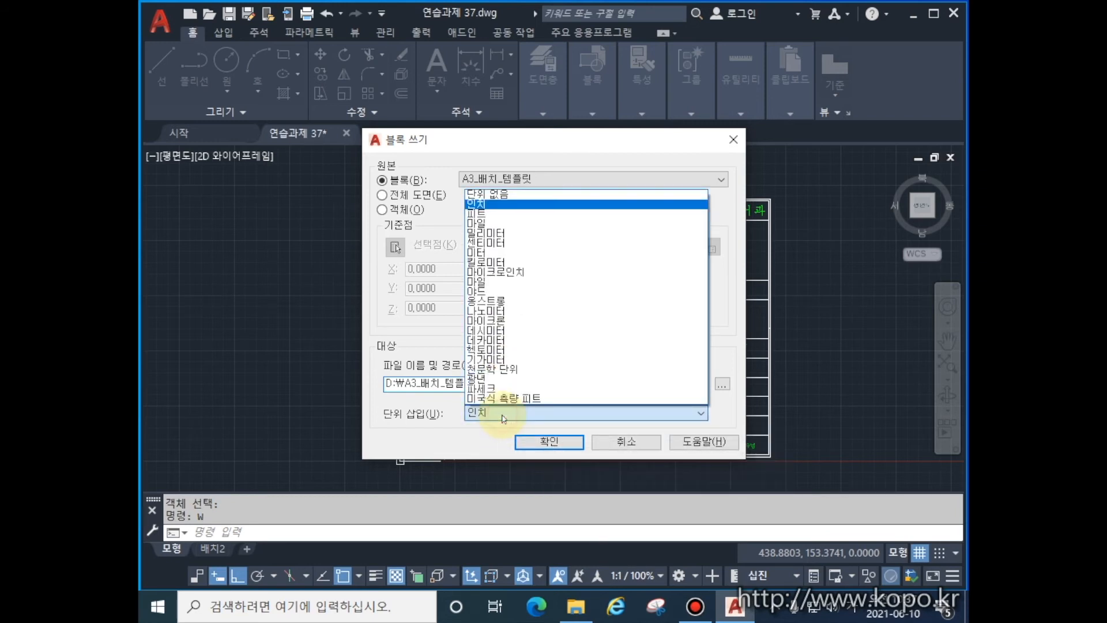
pyautogui.click(508, 233)
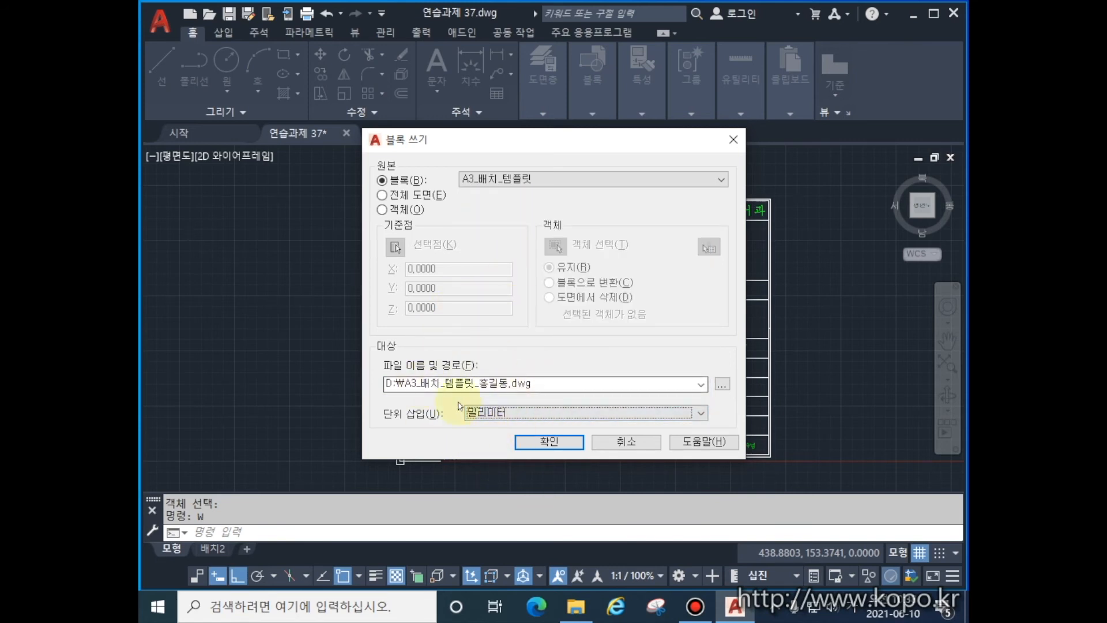
pyautogui.click(557, 443)
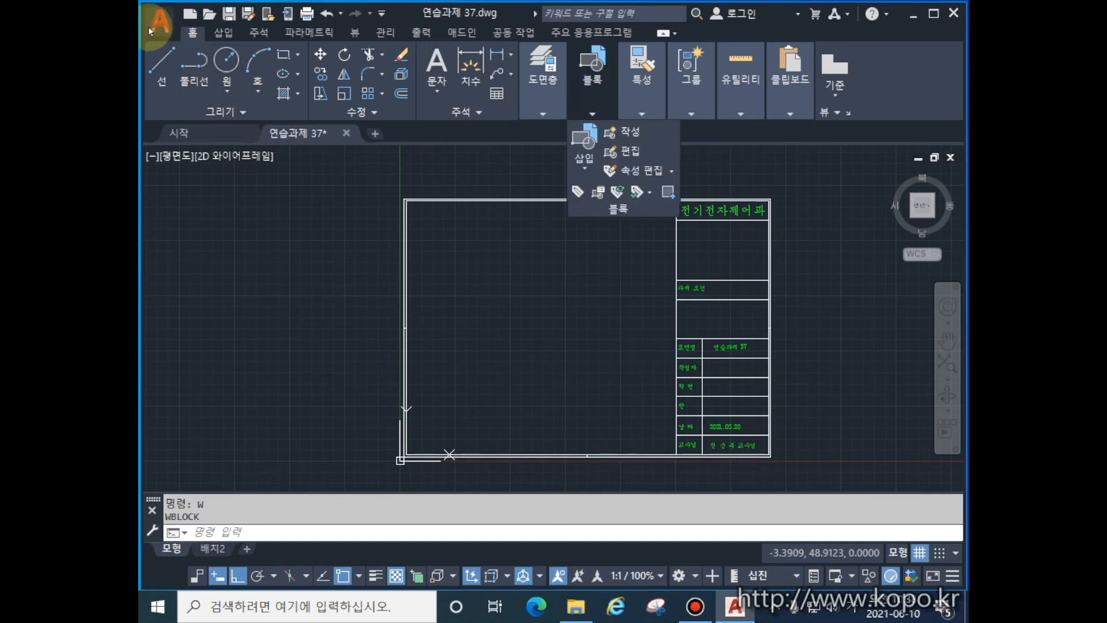
# Close the 연습과제 37 drawing without saving its changes and reopen it from the recent documents.
pyautogui.click(166, 34)
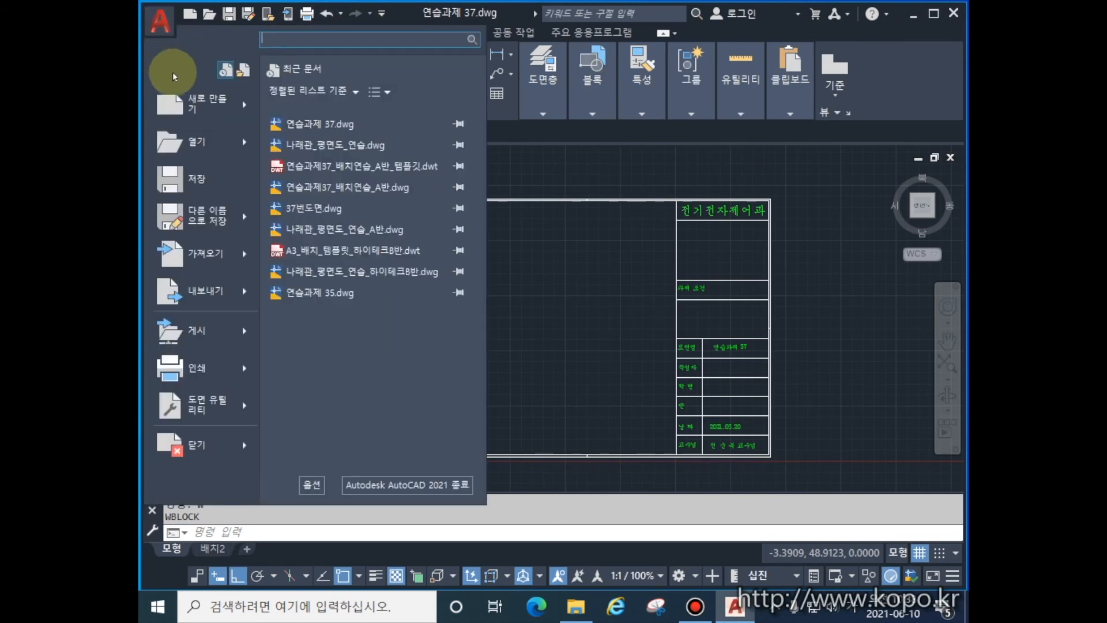
pyautogui.click(231, 444)
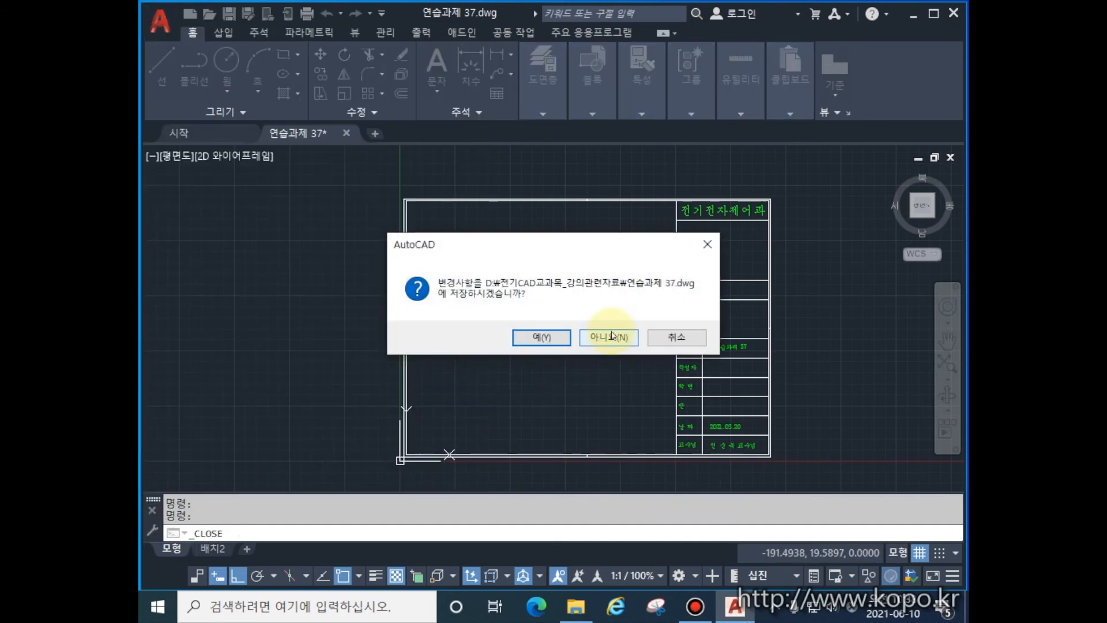
pyautogui.click(615, 336)
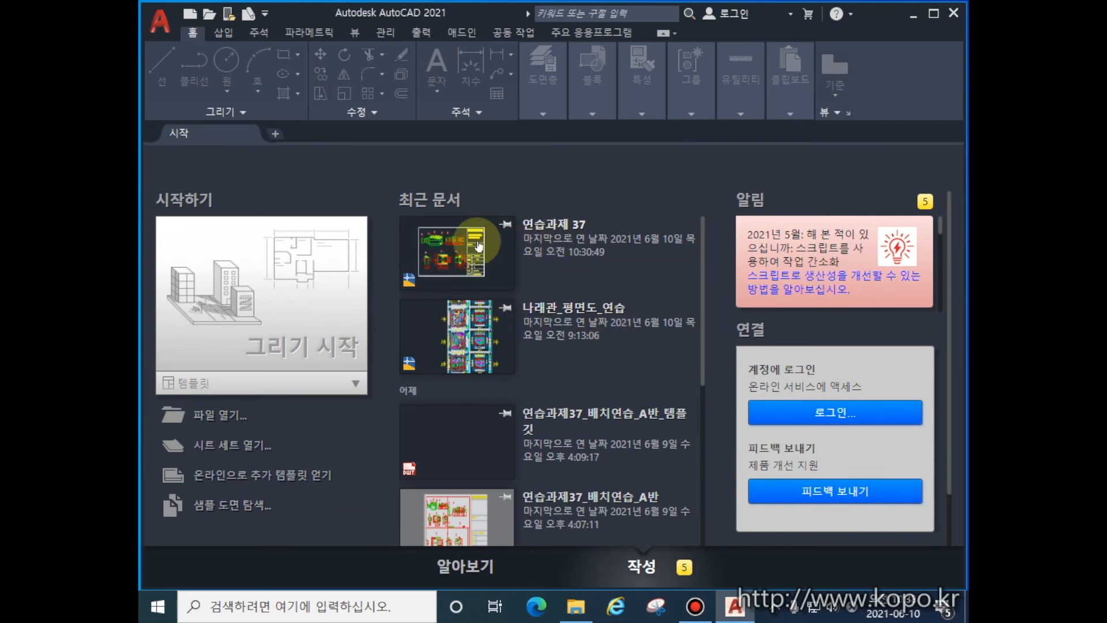
pyautogui.click(448, 248)
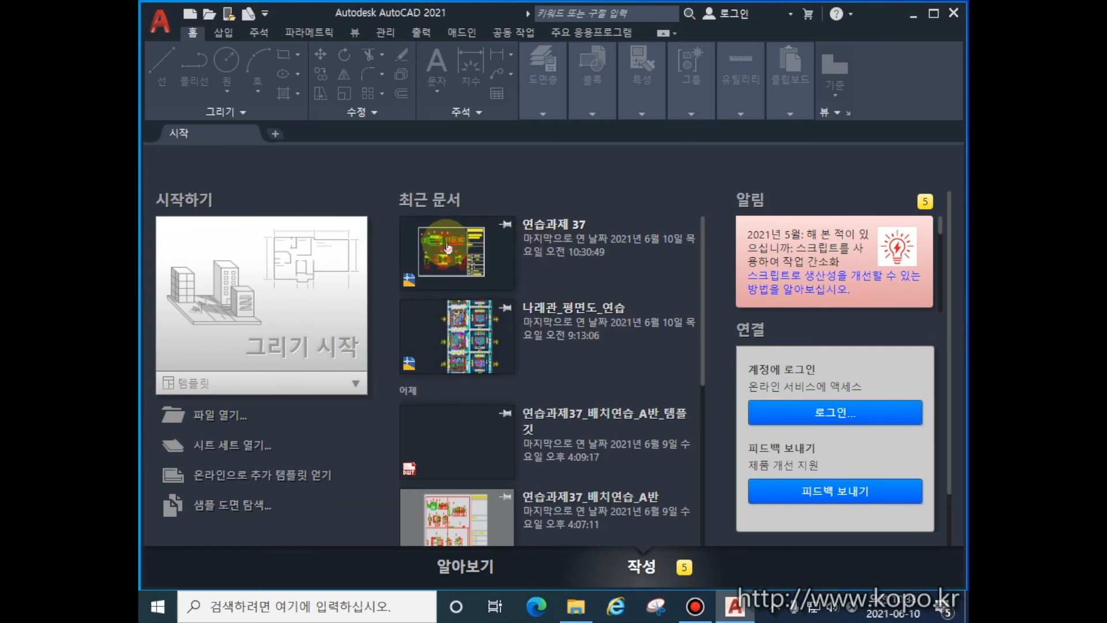
# Erase all objects in the model space of the reopened drawing.
pyautogui.write('E')
pyautogui.press('Return')
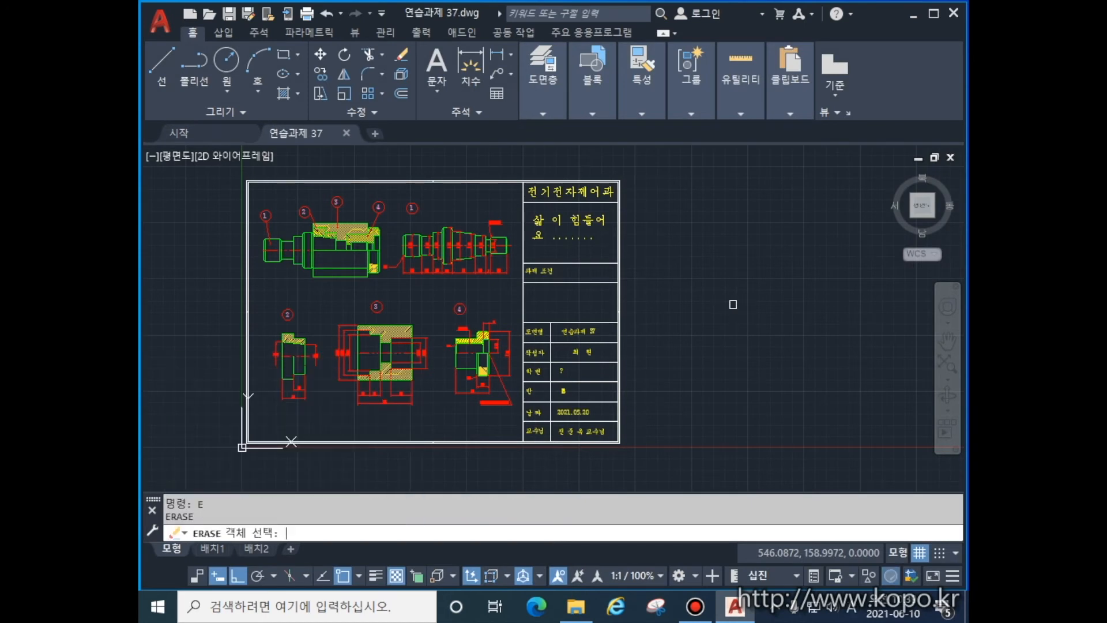
pyautogui.write('all')
pyautogui.press('Return')
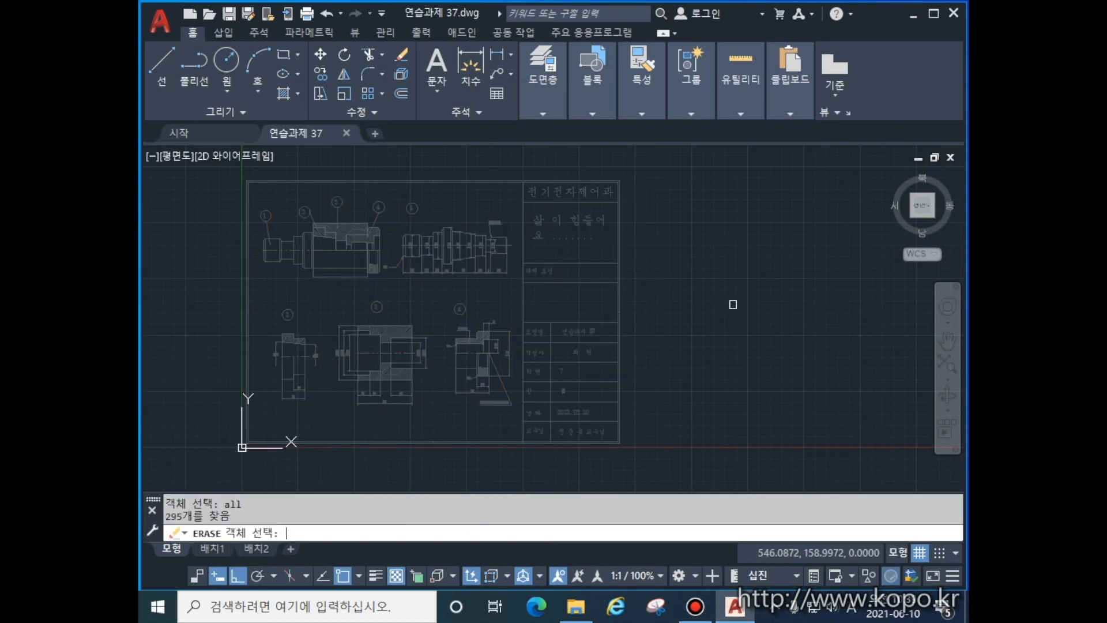
pyautogui.press('Return')
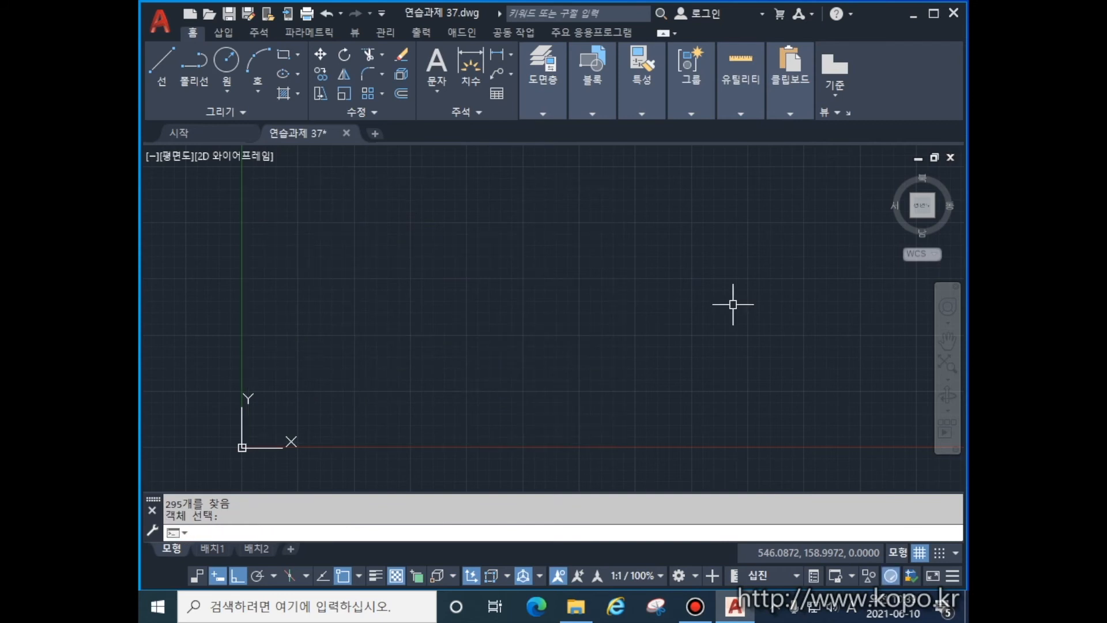
# Switch to the 배치1 layout and create a new page setup named A3_템플릿 for it.
pyautogui.click(219, 548)
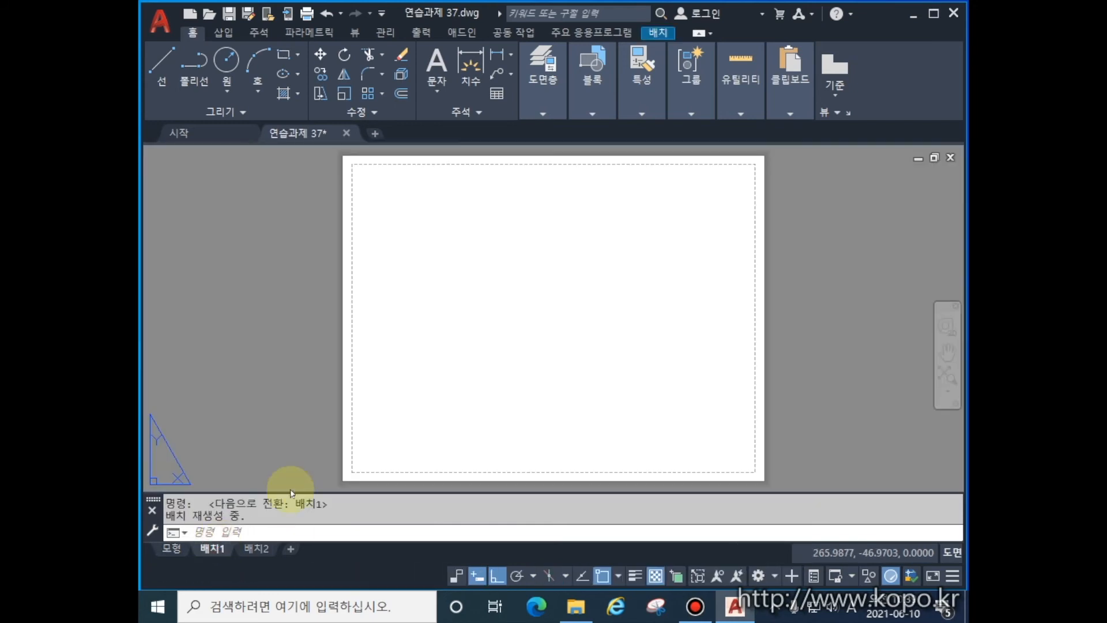
pyautogui.rightClick(218, 557)
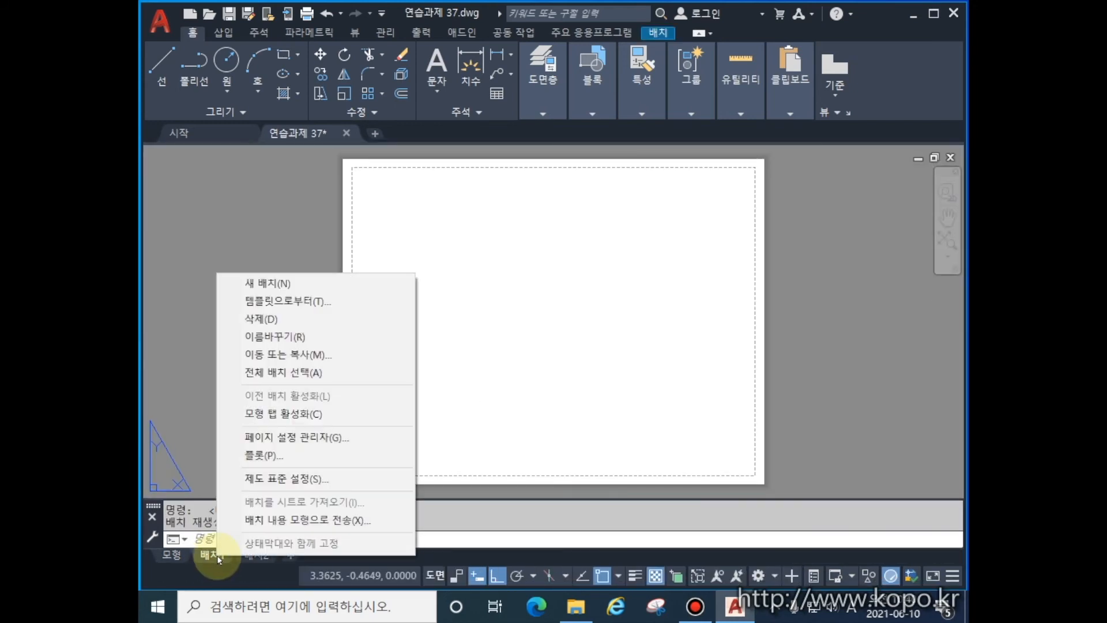
pyautogui.click(318, 440)
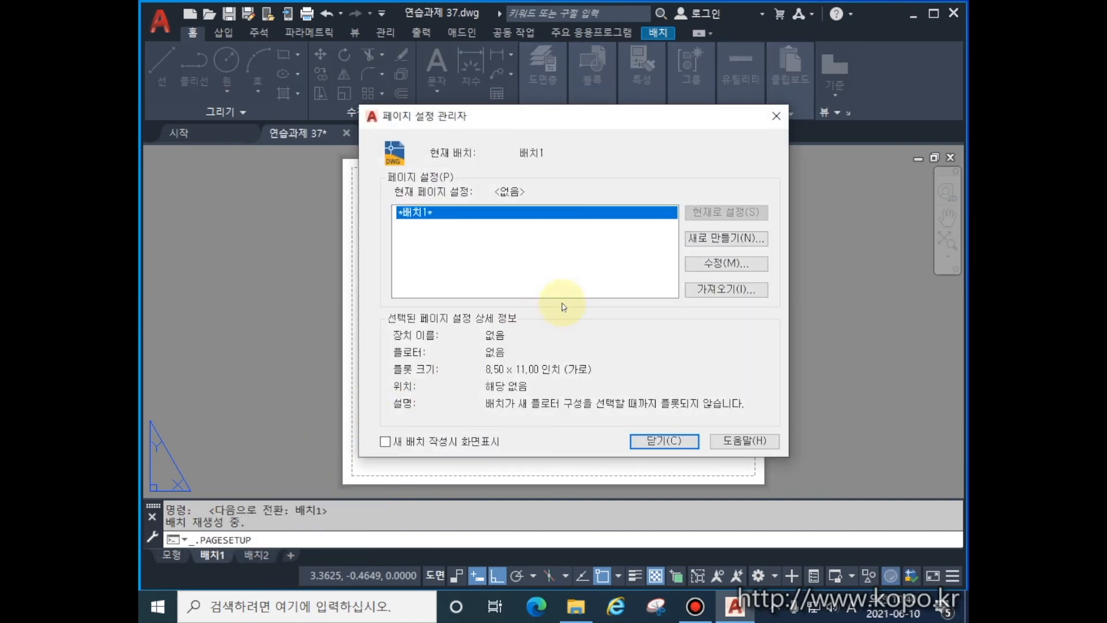
pyautogui.click(720, 241)
pyautogui.write('A3-')
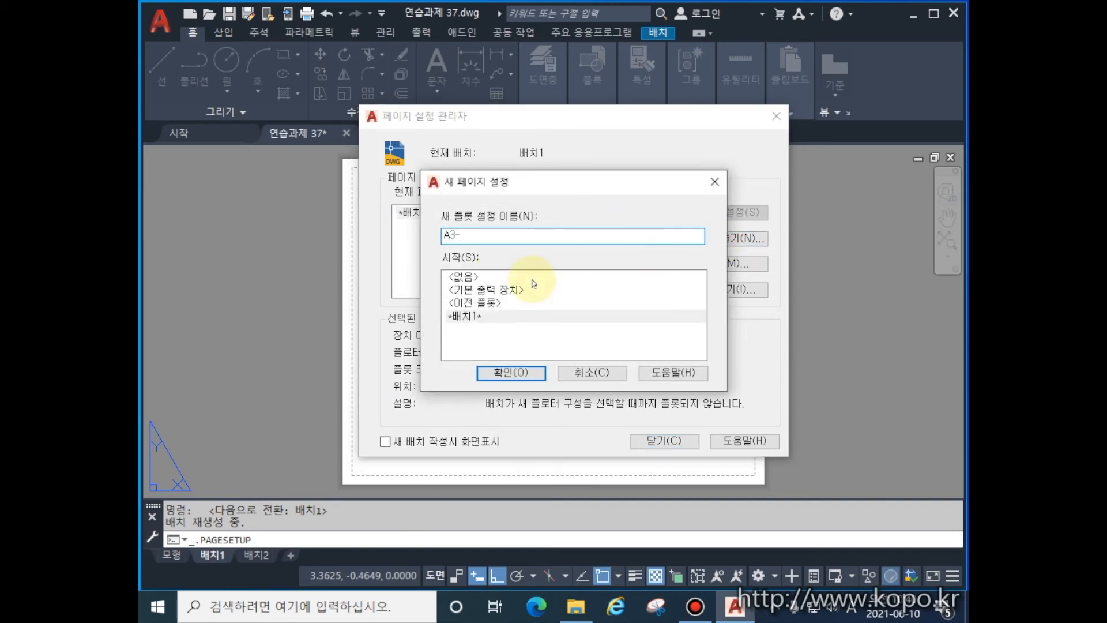
pyautogui.write('_')
pyautogui.write('템플리')
pyautogui.click(523, 374)
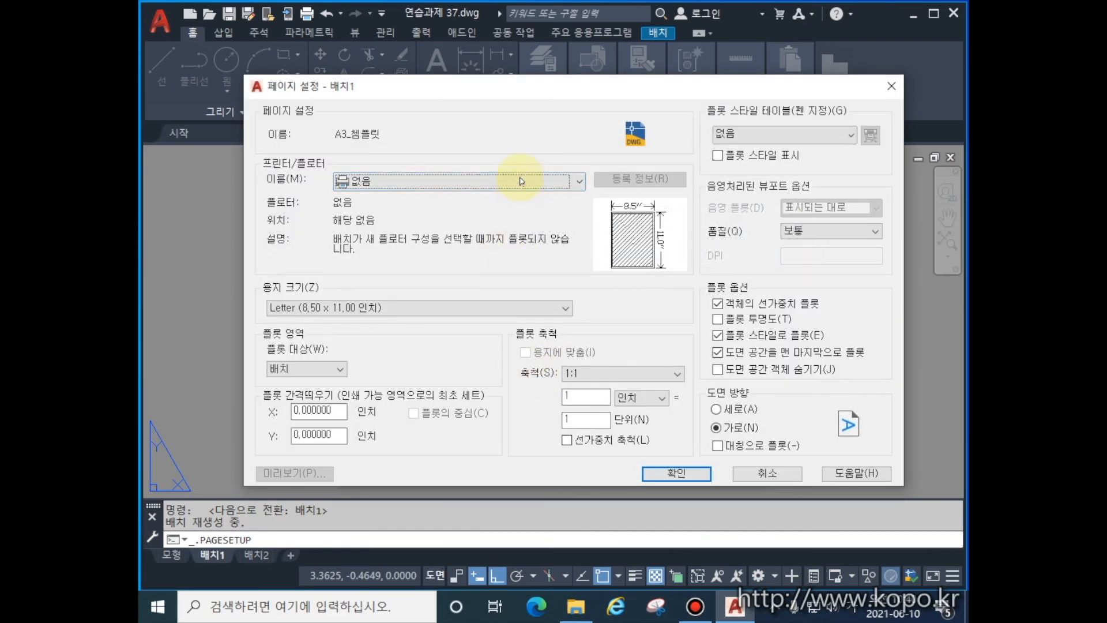
# Set the page setup's plotter to DWG To PDF.pc3 and its paper size to ISO 전체 페이지 A3 (420 x 297 mm).
pyautogui.click(509, 180)
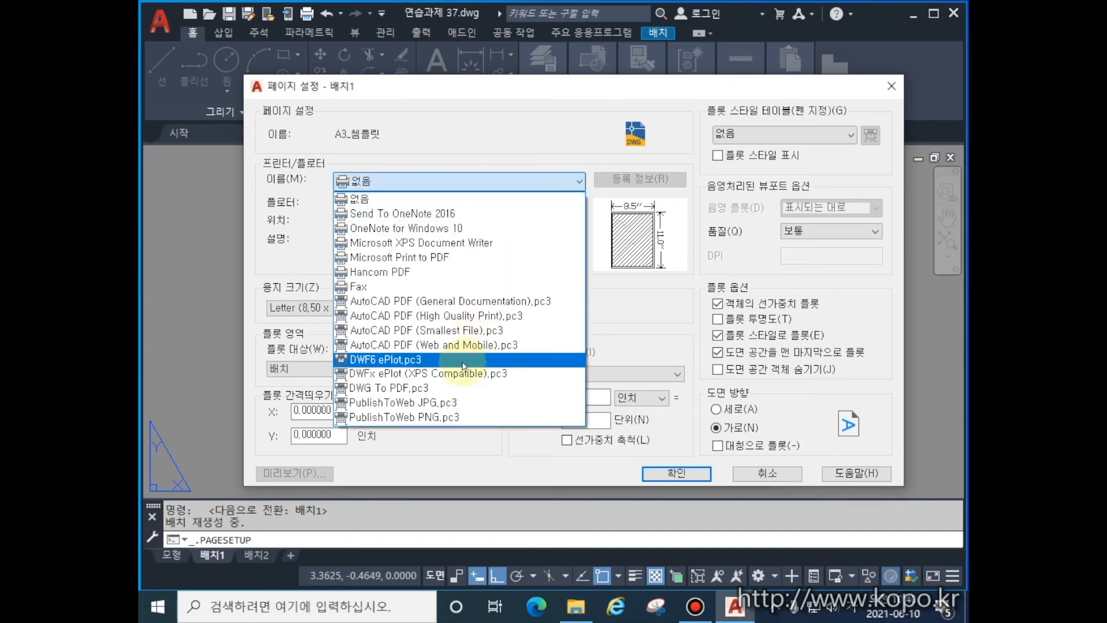
pyautogui.click(441, 390)
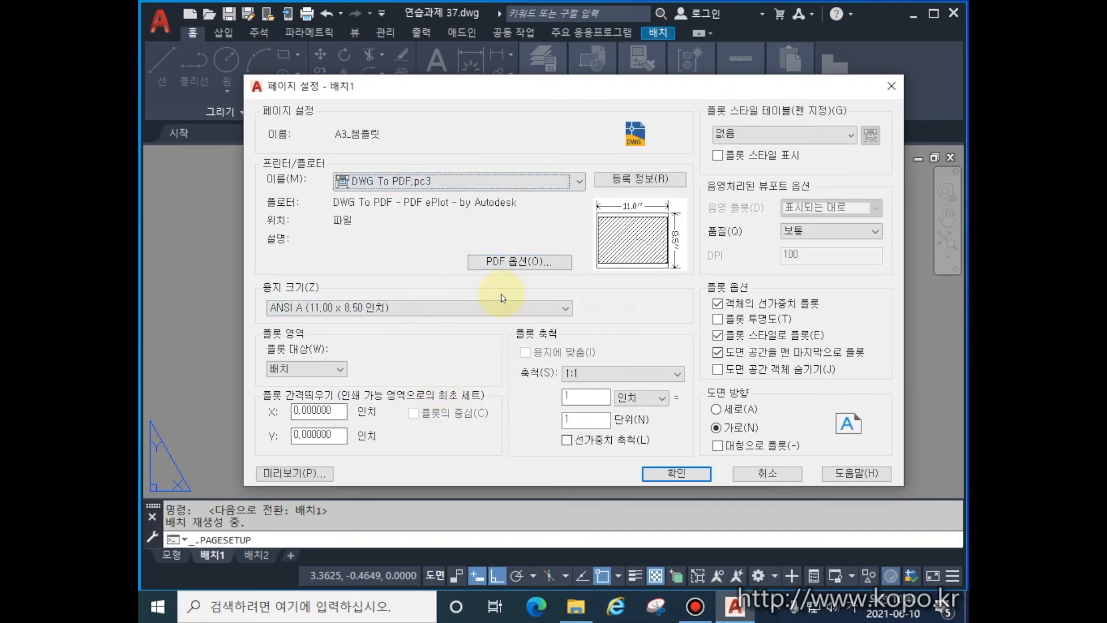
pyautogui.click(454, 306)
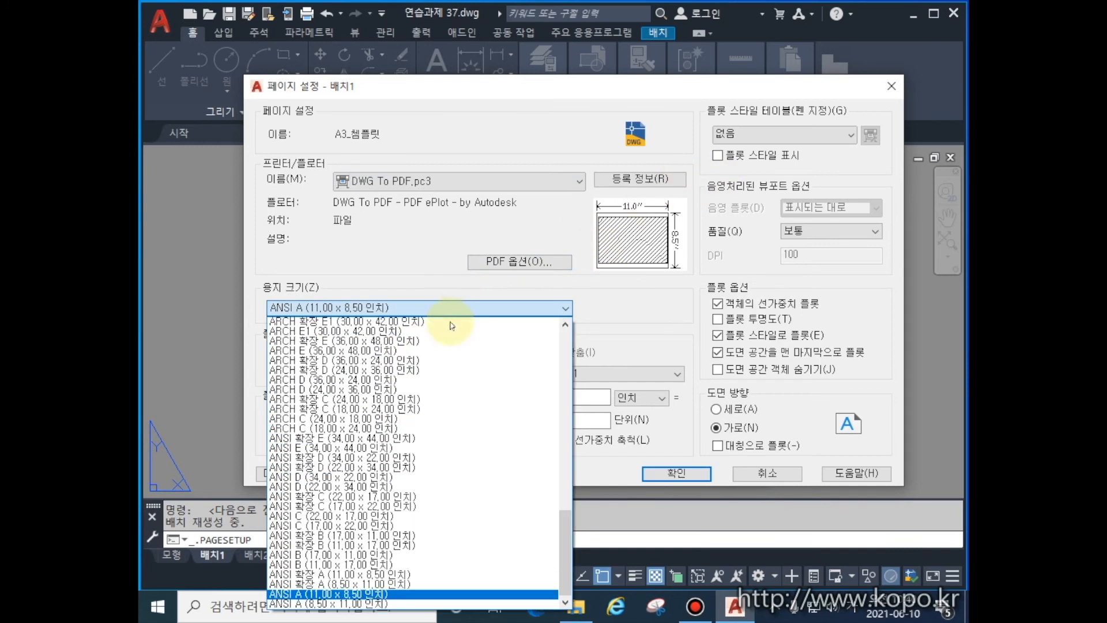
pyautogui.moveTo(562, 525); pyautogui.dragTo(570, 323)
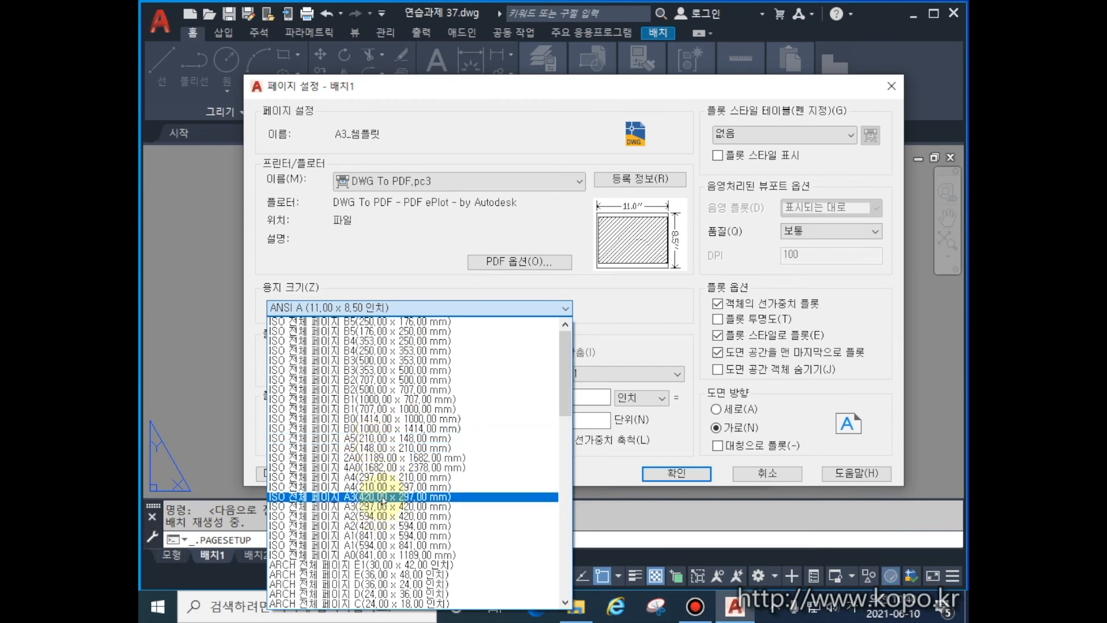
pyautogui.click(382, 497)
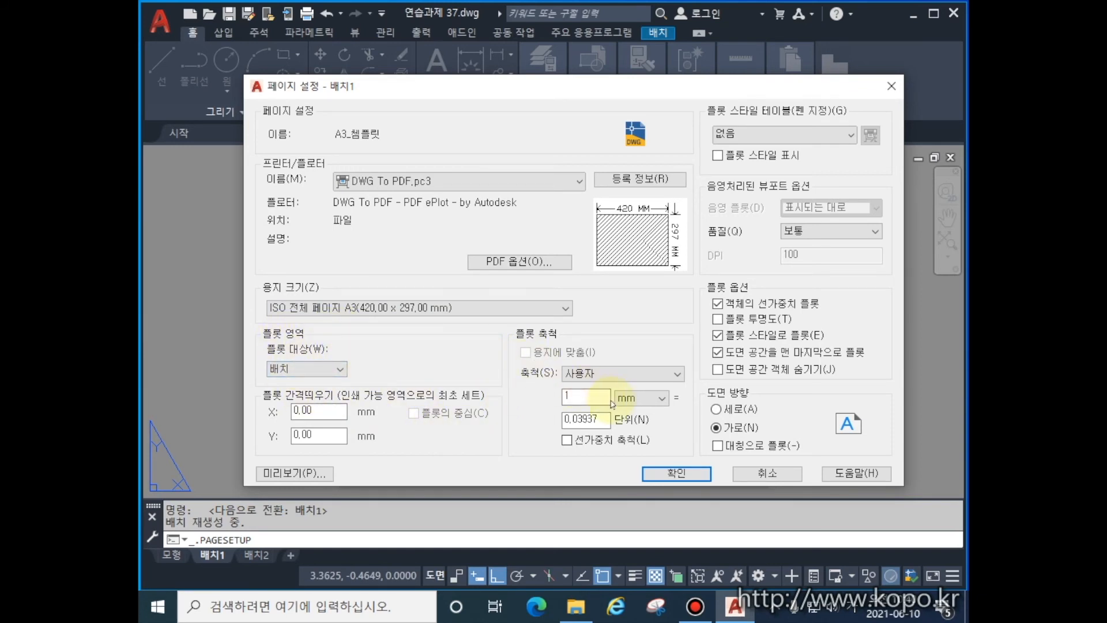
# Set the plot scale to 1:1, the plot style table to monochrome.stb and the quality to 최대, and accept the page setup.
pyautogui.click(624, 376)
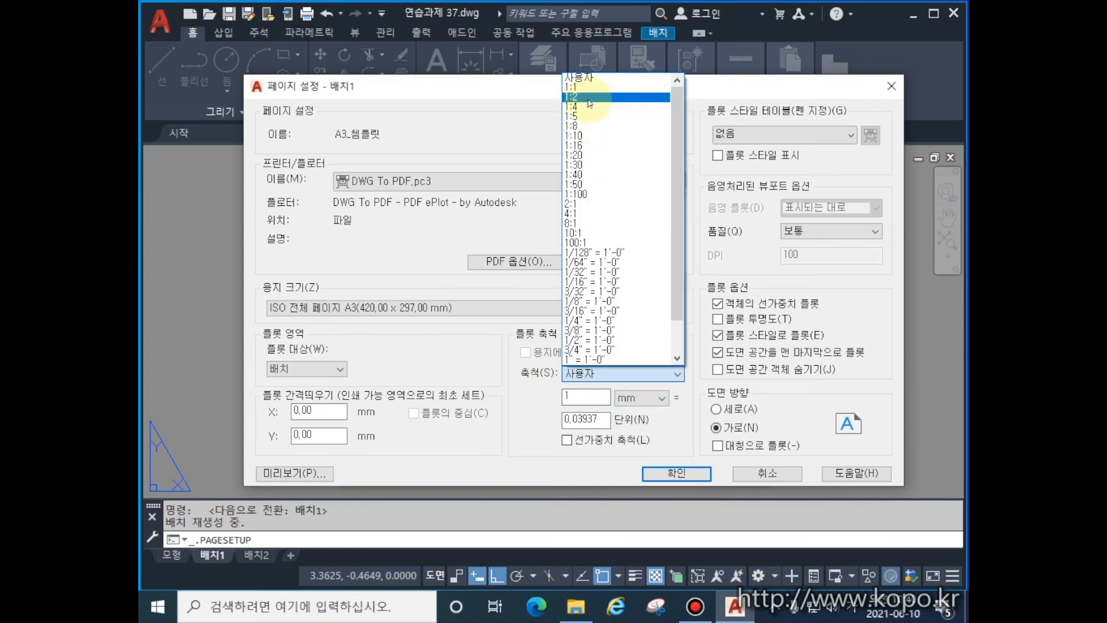
pyautogui.click(588, 89)
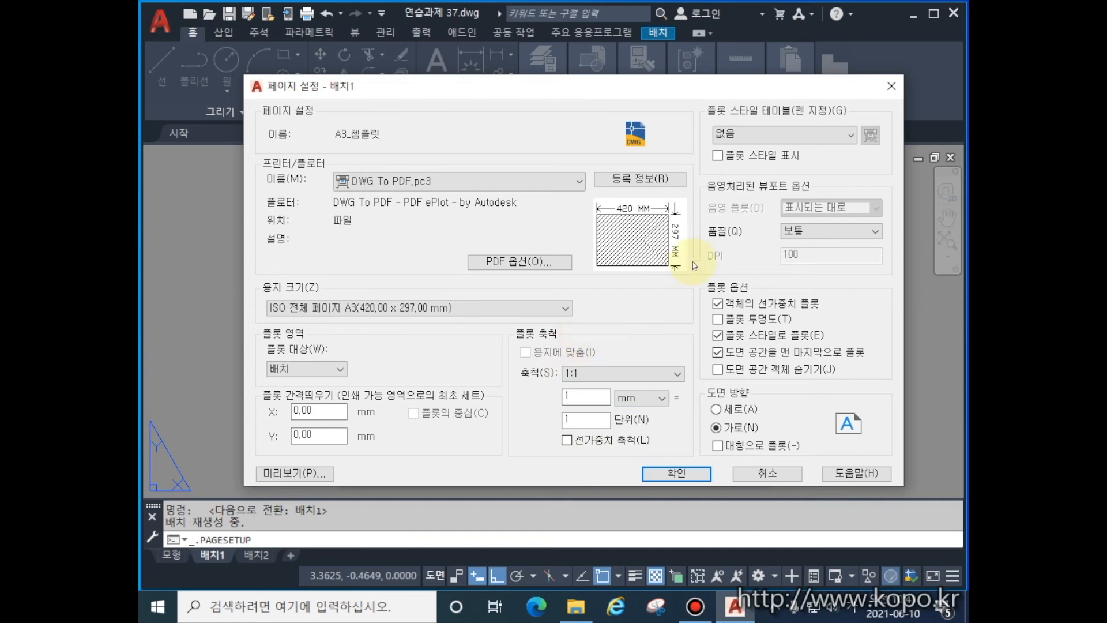
pyautogui.click(761, 136)
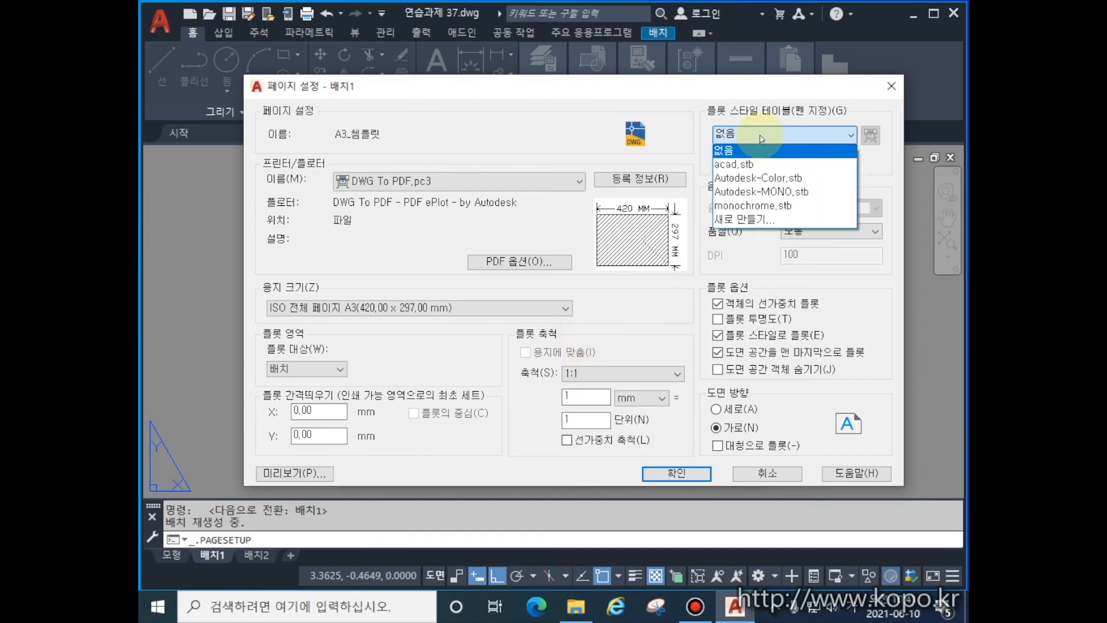
pyautogui.click(765, 206)
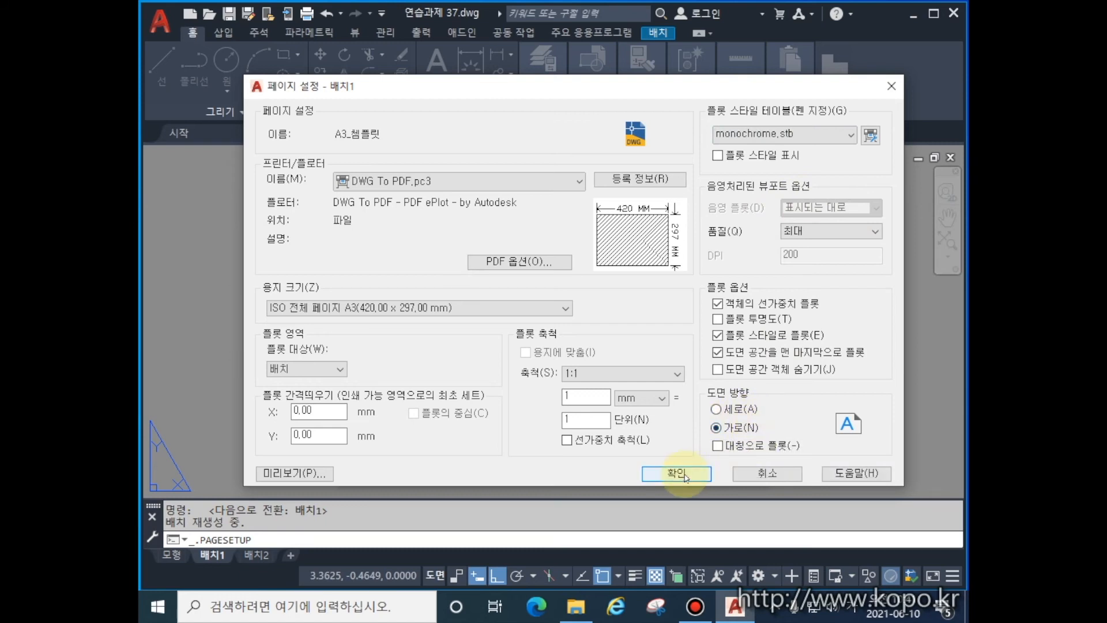
pyautogui.click(685, 474)
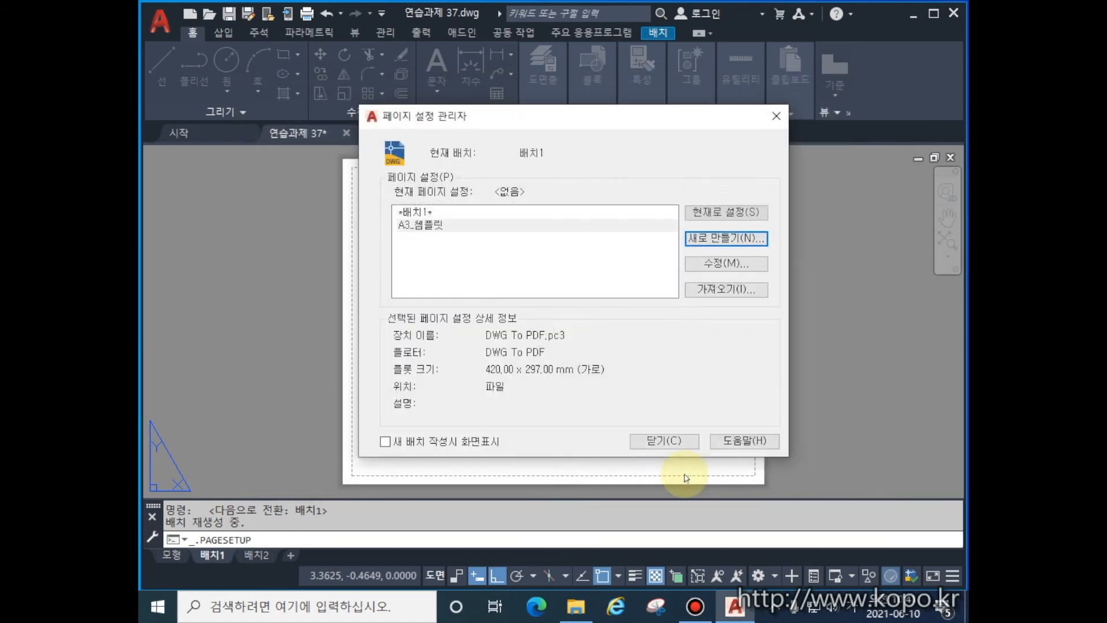
# Make the A3_템플릿 page setup current for the 배치1 layout and close the page setup manager.
pyautogui.click(437, 226)
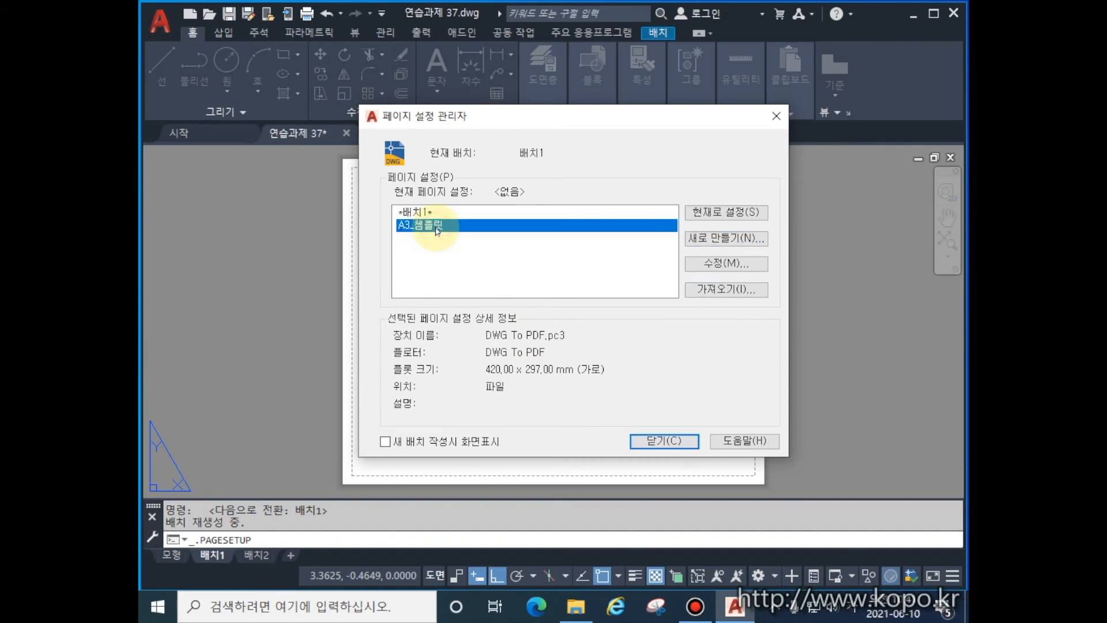
pyautogui.click(736, 214)
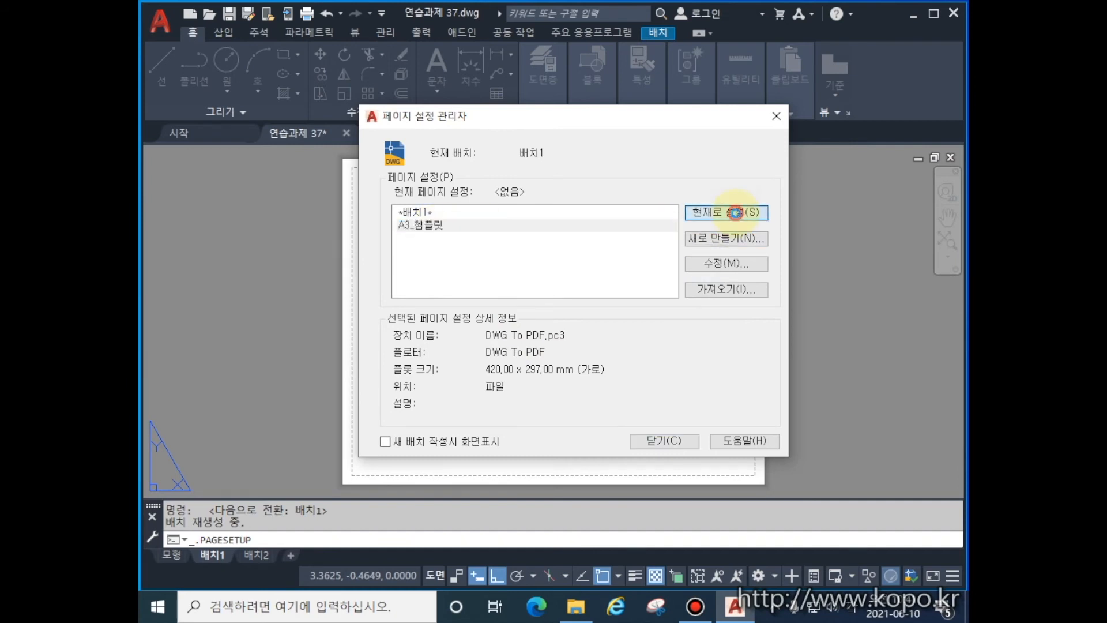
pyautogui.click(663, 441)
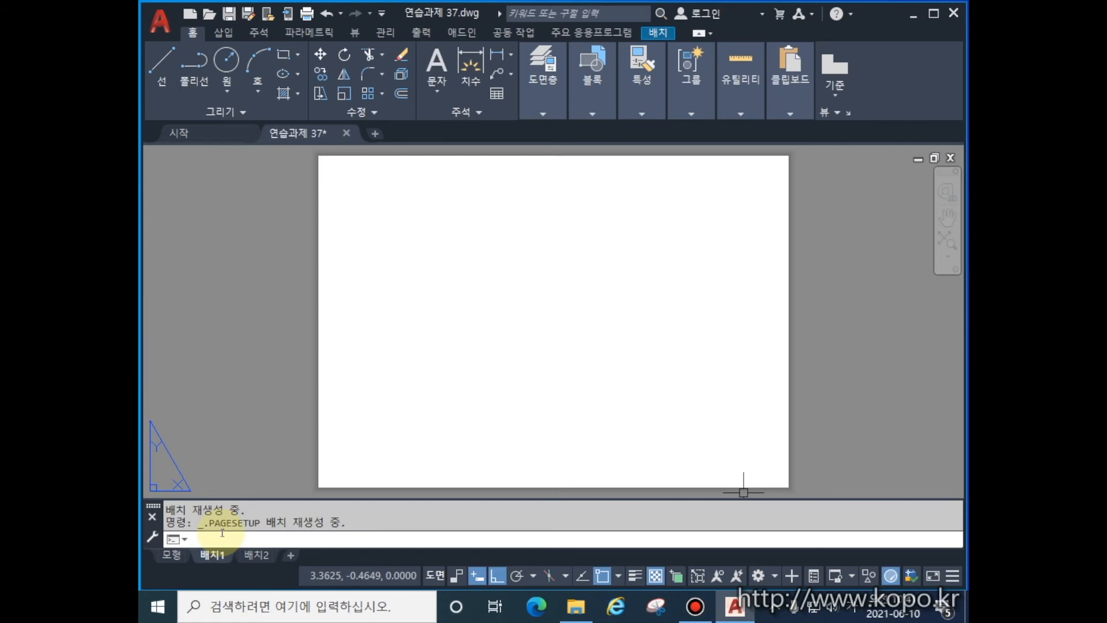
# Start inserting a block and load the saved A3_배치_템플릿 border drawing from the D: drive as the block library.
pyautogui.press('Return')
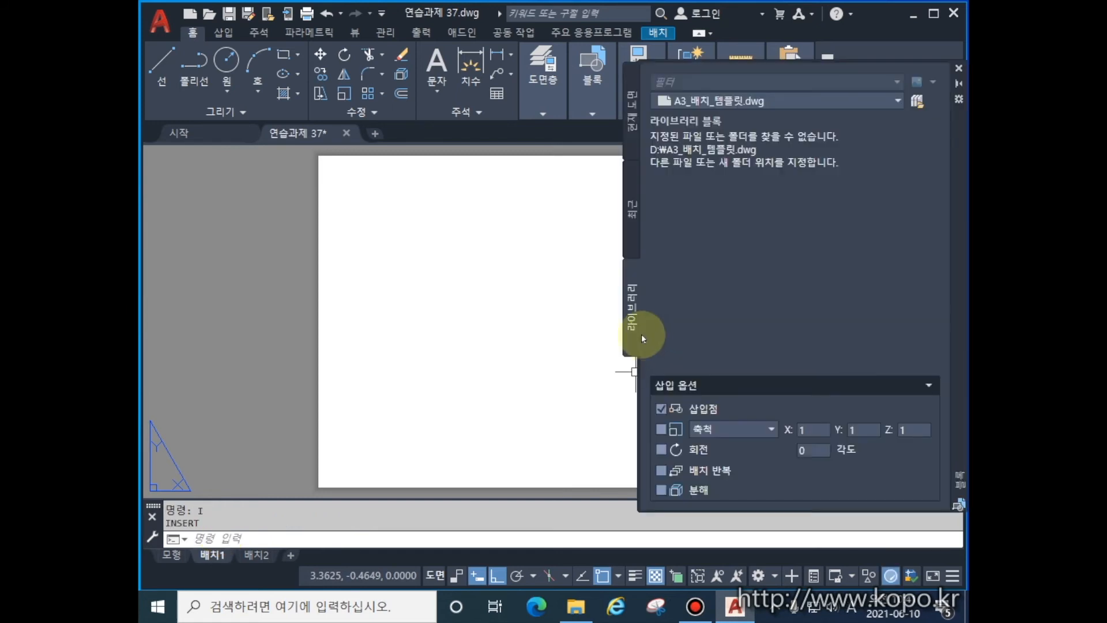
pyautogui.click(632, 323)
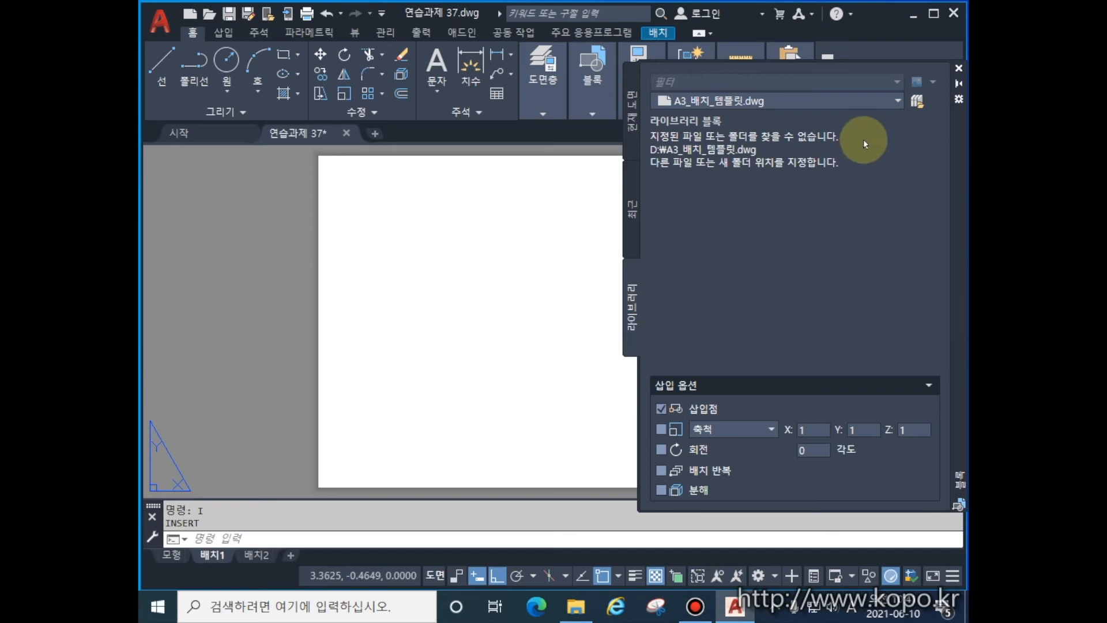
pyautogui.click(917, 102)
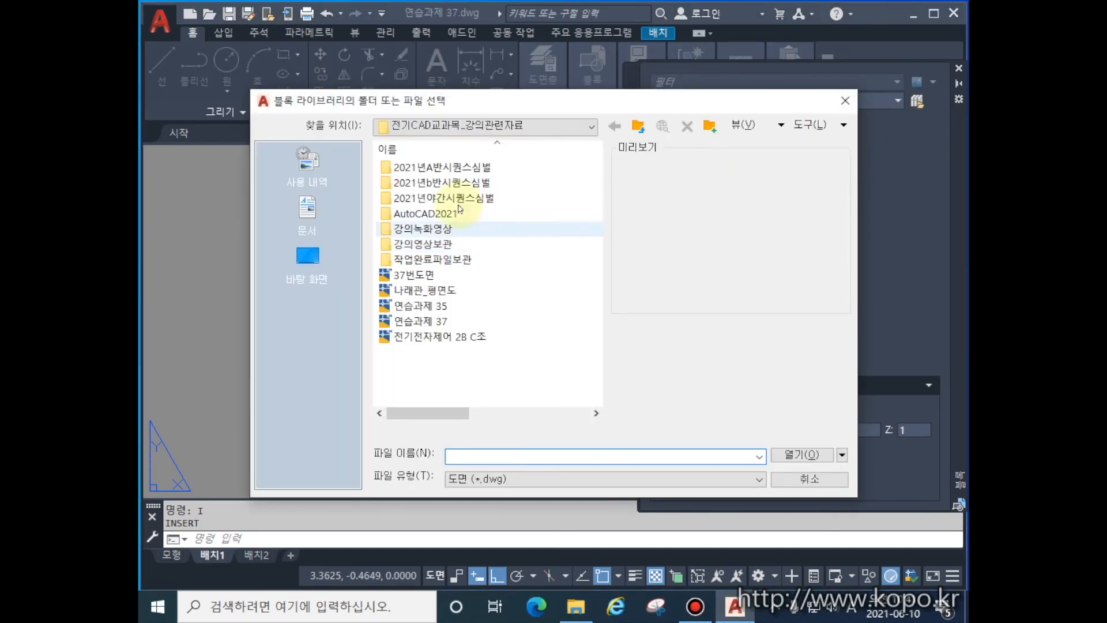
pyautogui.click(544, 125)
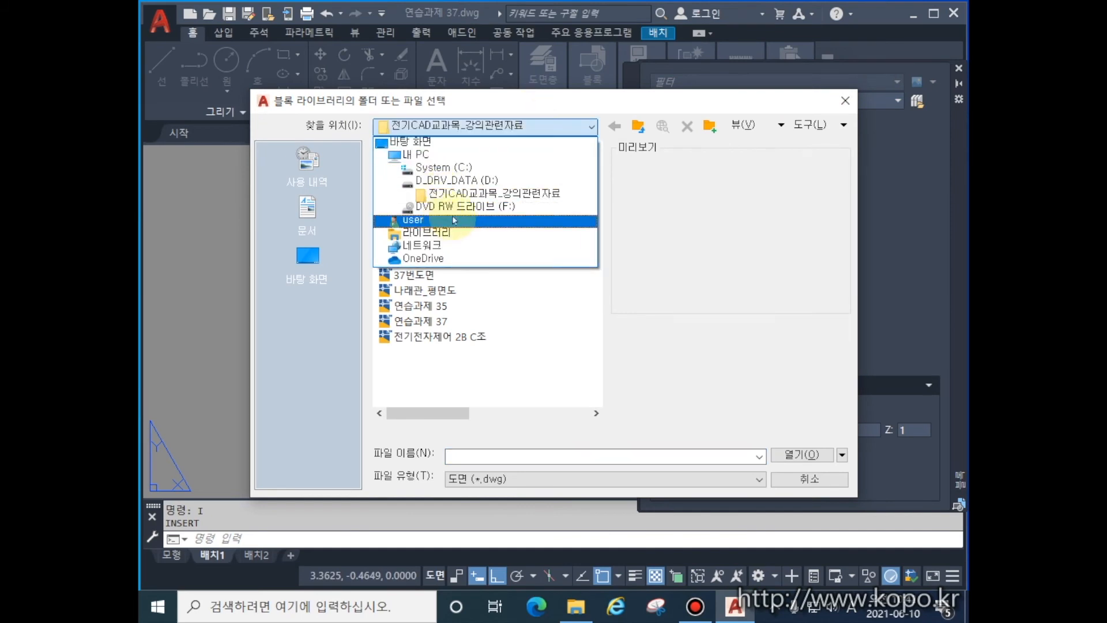
pyautogui.click(470, 180)
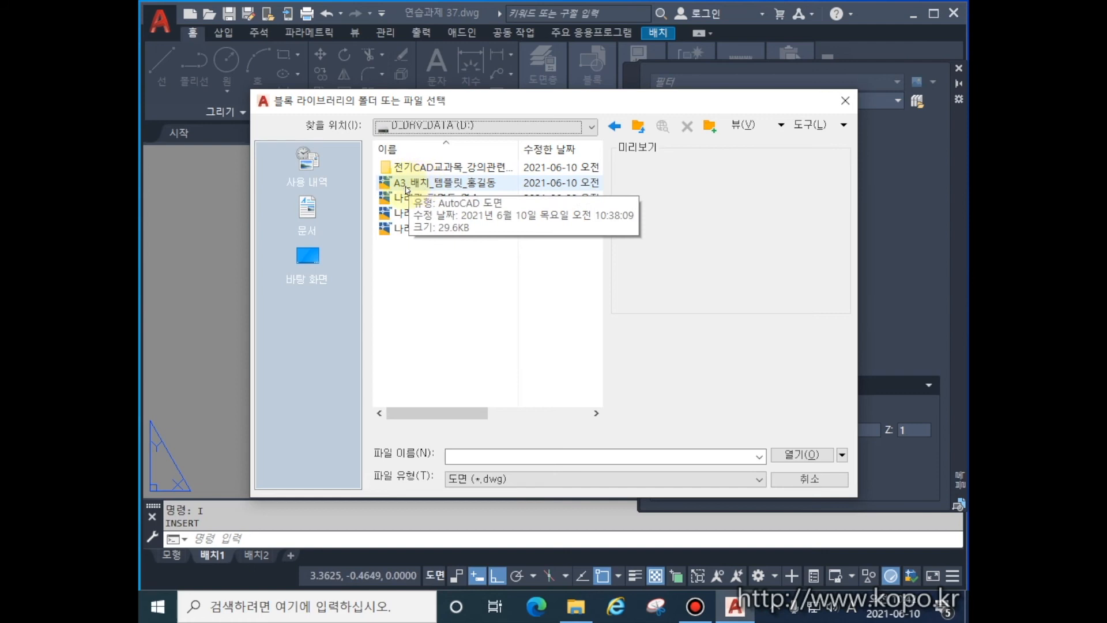
pyautogui.click(452, 186)
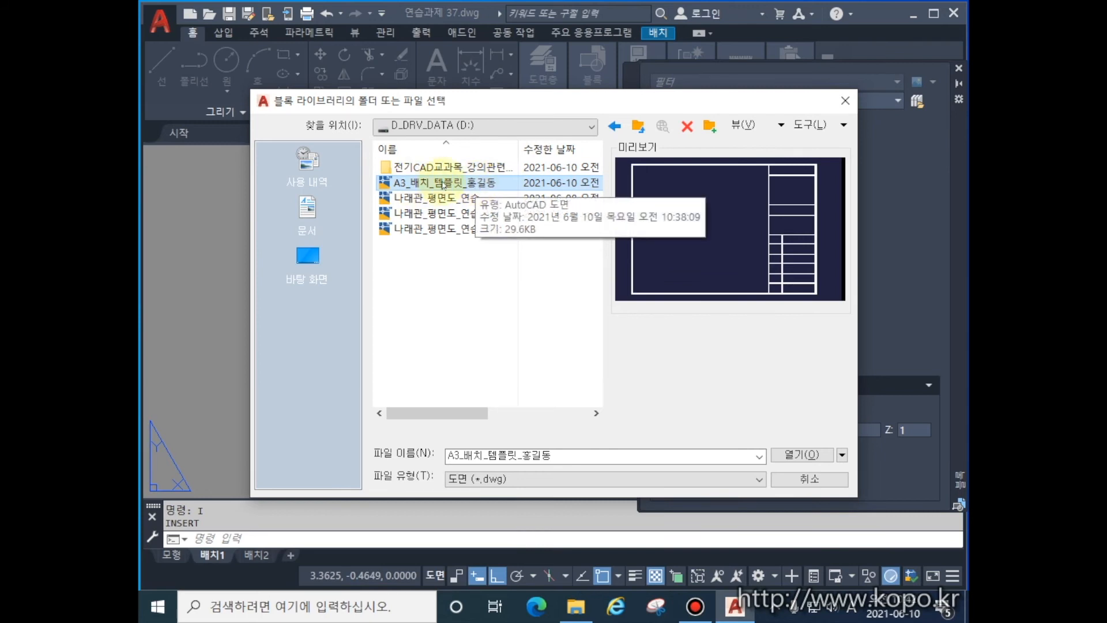
pyautogui.click(792, 454)
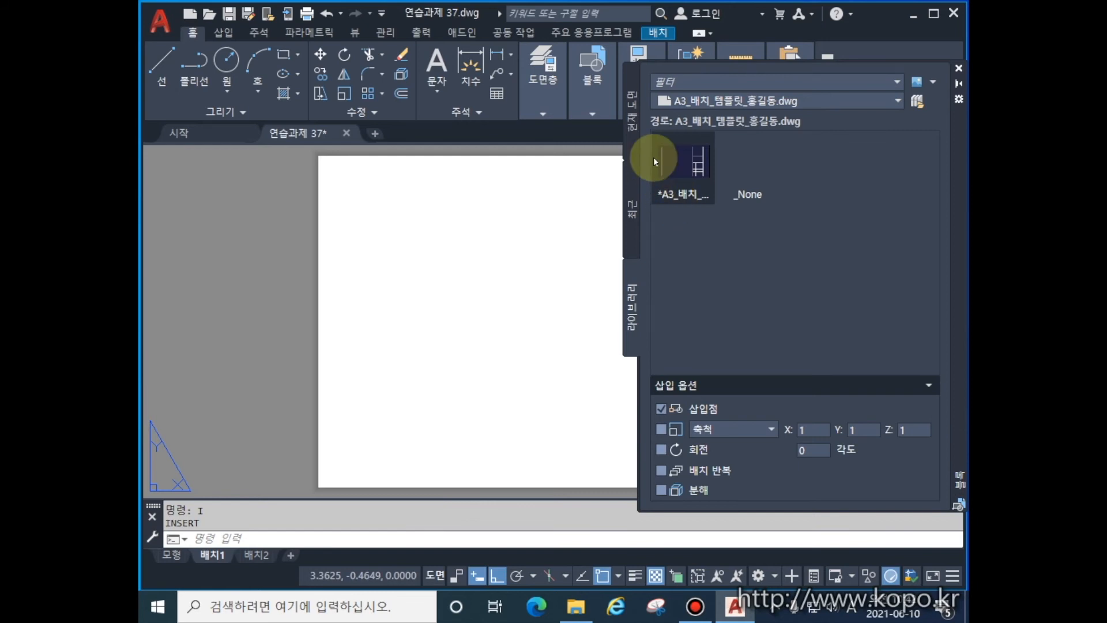
# Insert the A3 border block at the lower-left corner of the 배치1 sheet and close the block library.
pyautogui.click(685, 167)
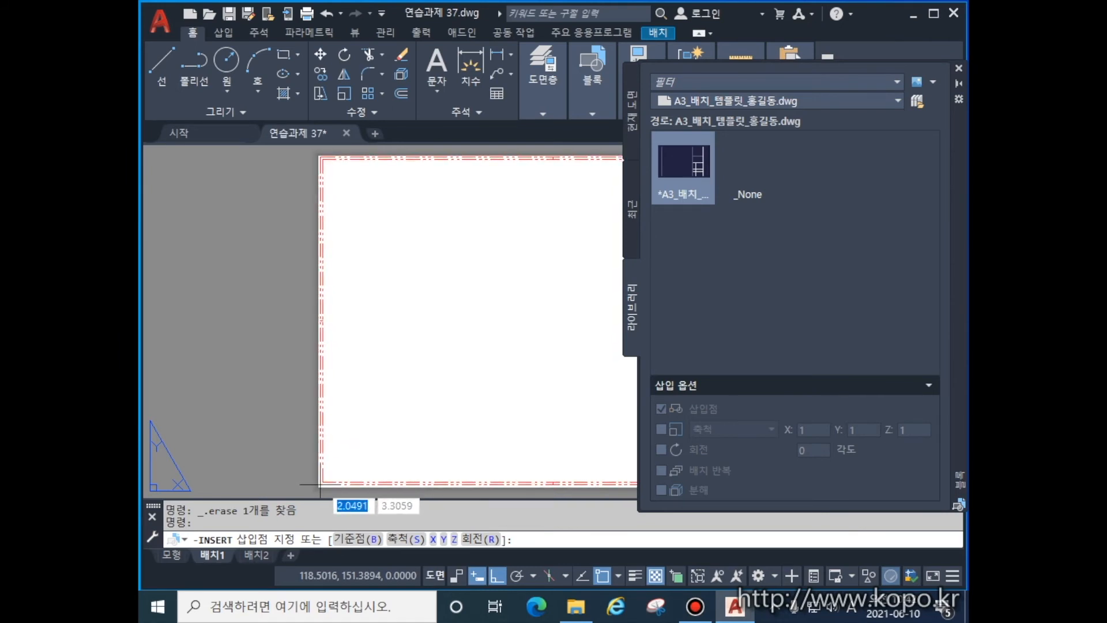
pyautogui.click(320, 485)
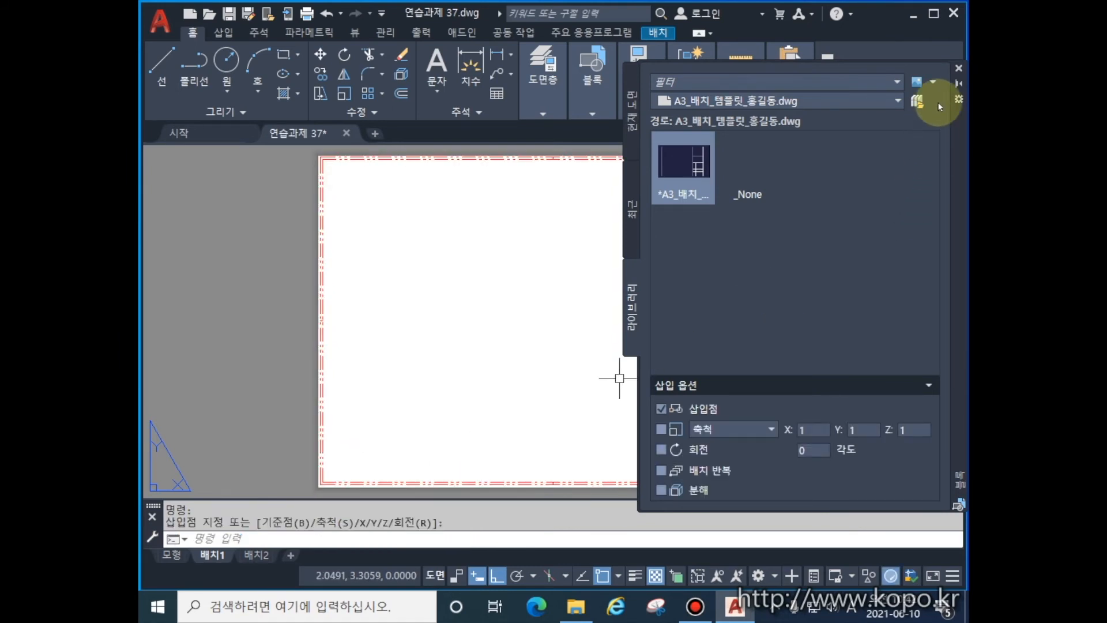
pyautogui.click(959, 68)
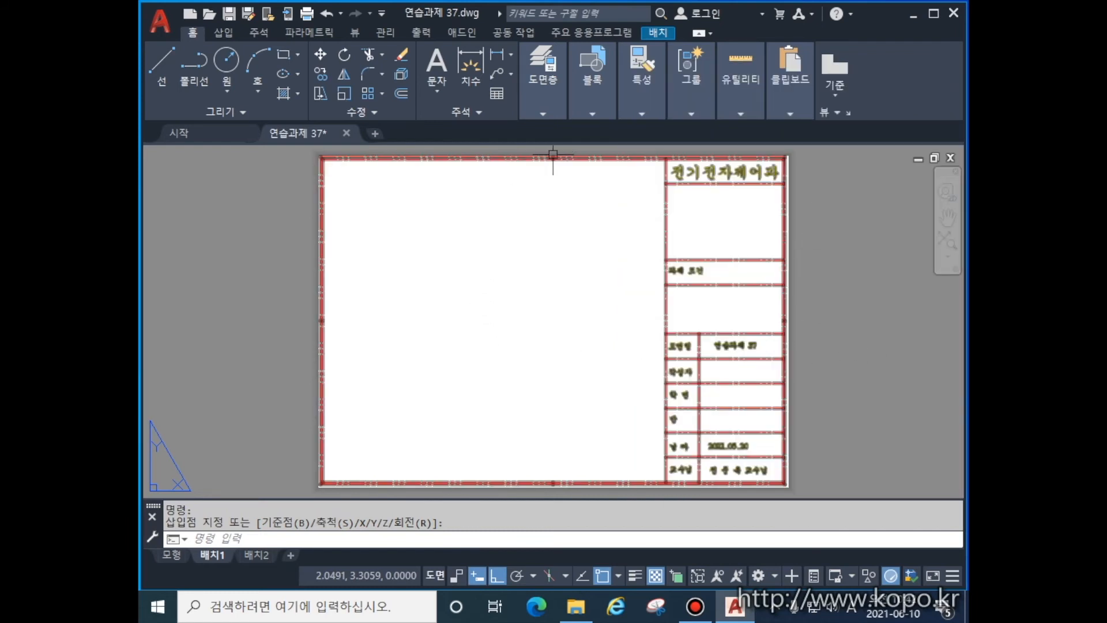
# Move the inserted border block to layer 0.
pyautogui.click(684, 180)
pyautogui.click(543, 114)
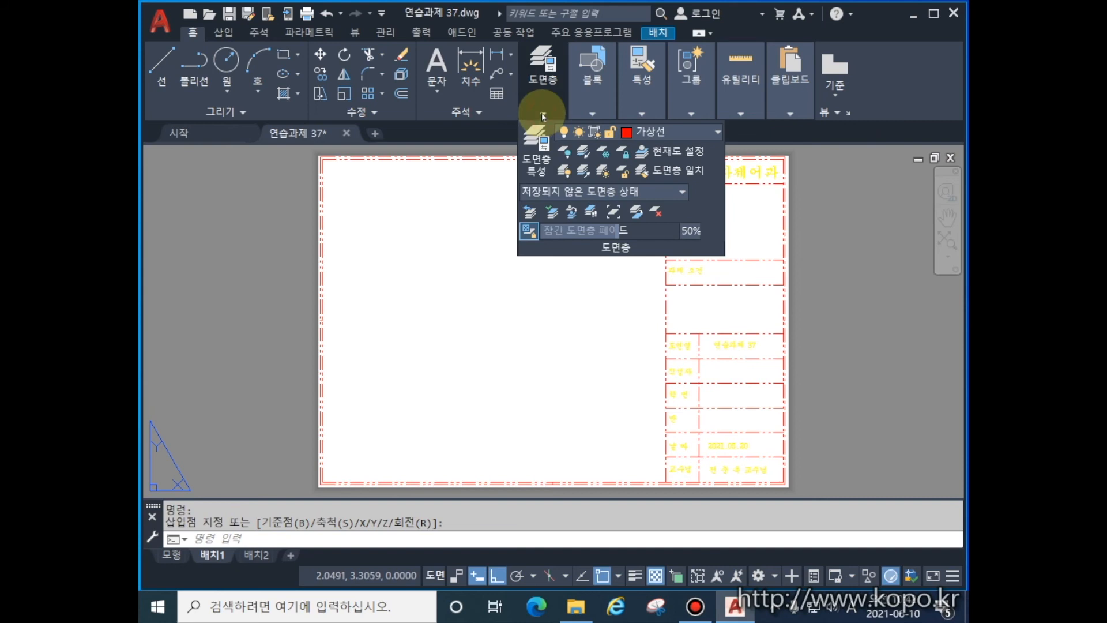
pyautogui.click(662, 133)
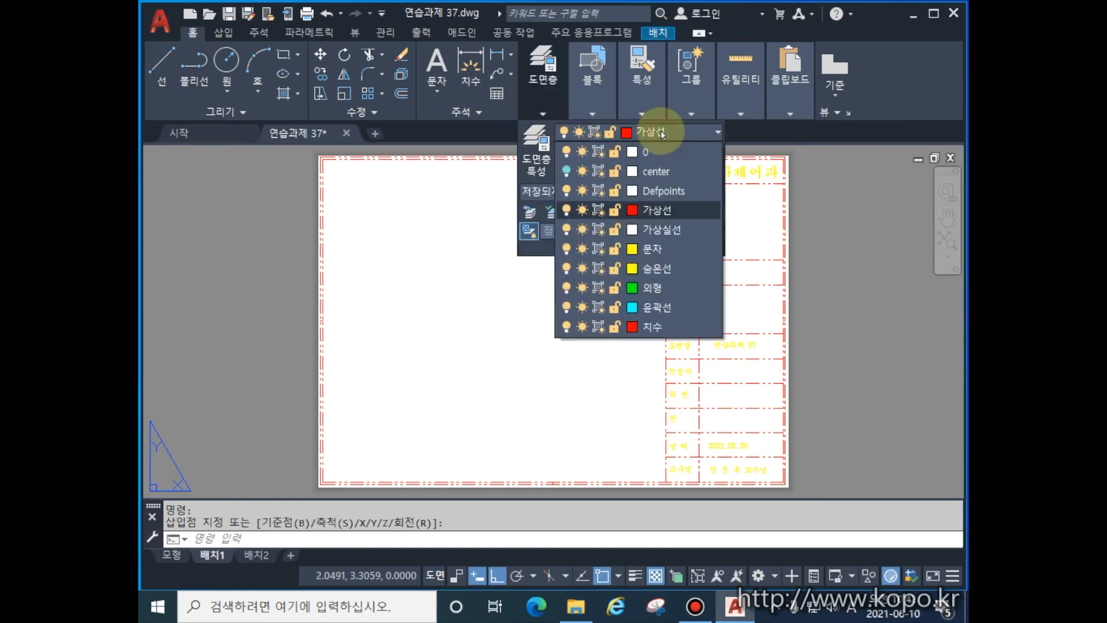
pyautogui.click(655, 153)
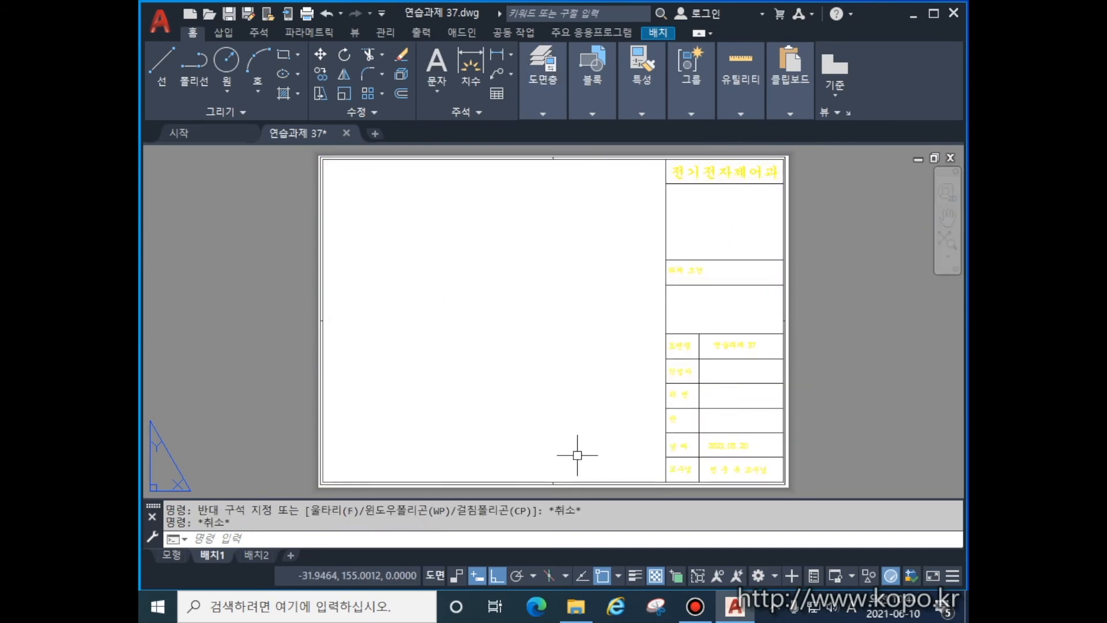
pyautogui.click(219, 555)
pyautogui.click(259, 555)
pyautogui.rightClick(263, 556)
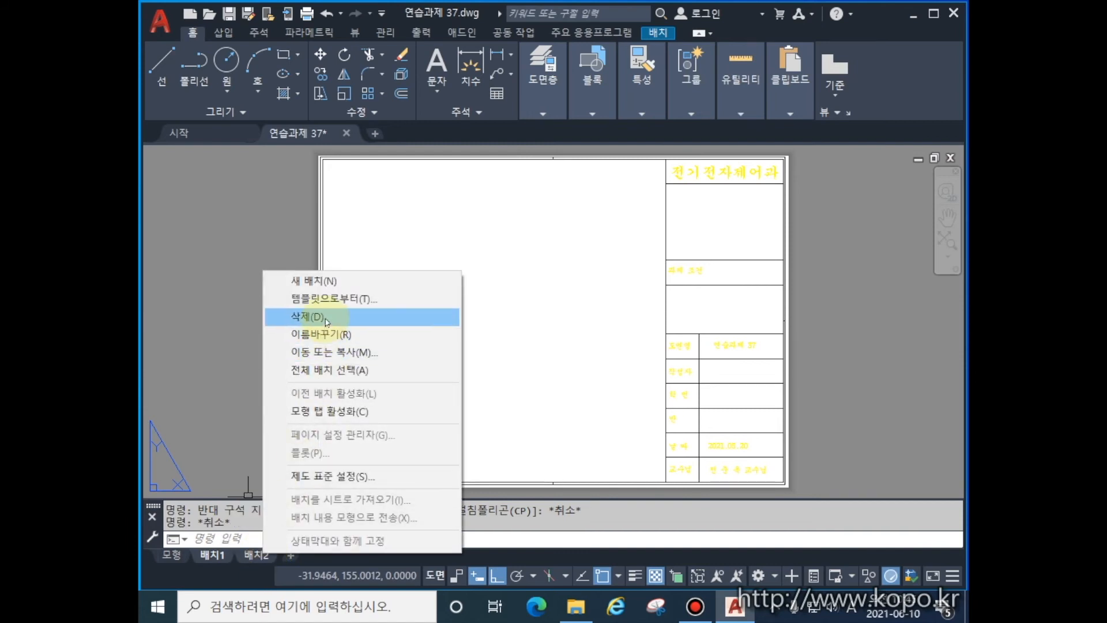
pyautogui.click(300, 314)
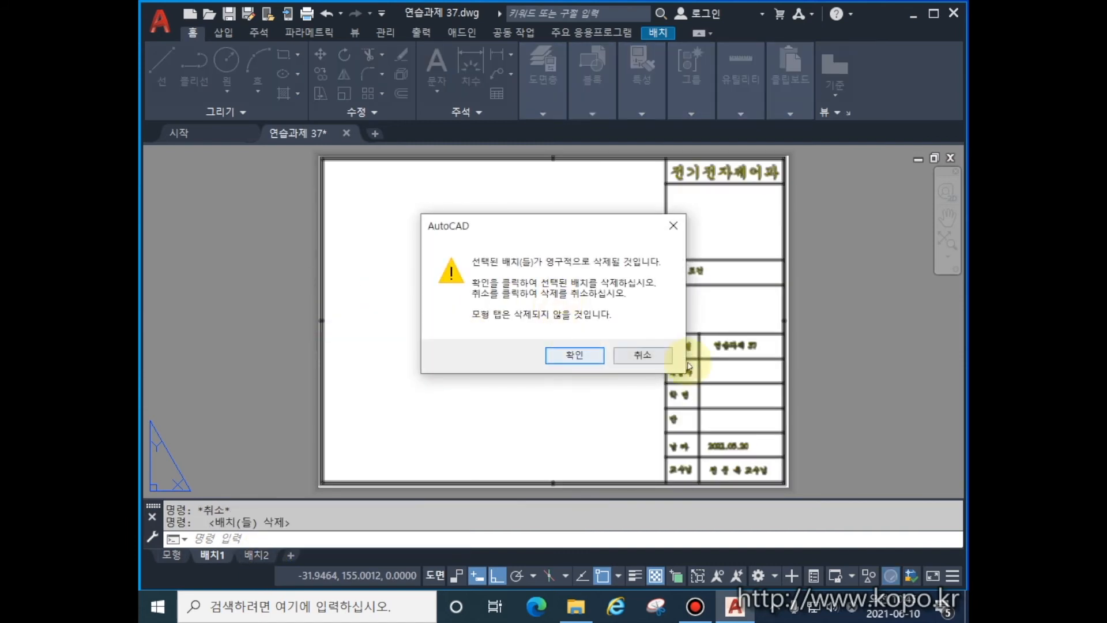
pyautogui.click(643, 355)
# Delete the unused 배치2 layout.
pyautogui.click(259, 555)
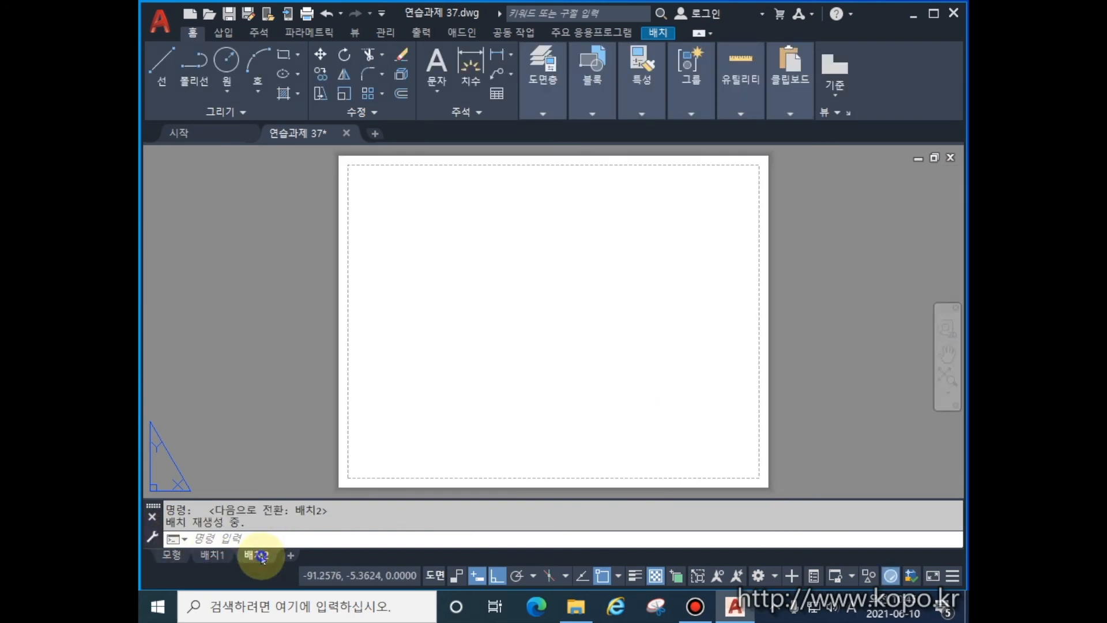
pyautogui.rightClick(262, 556)
pyautogui.click(333, 322)
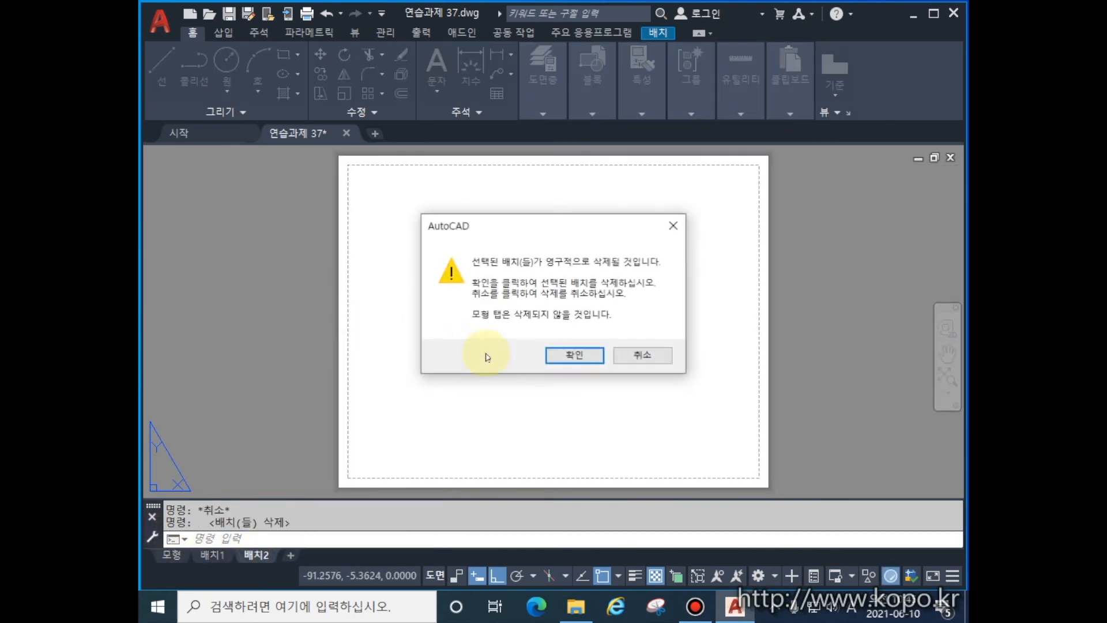
pyautogui.click(573, 354)
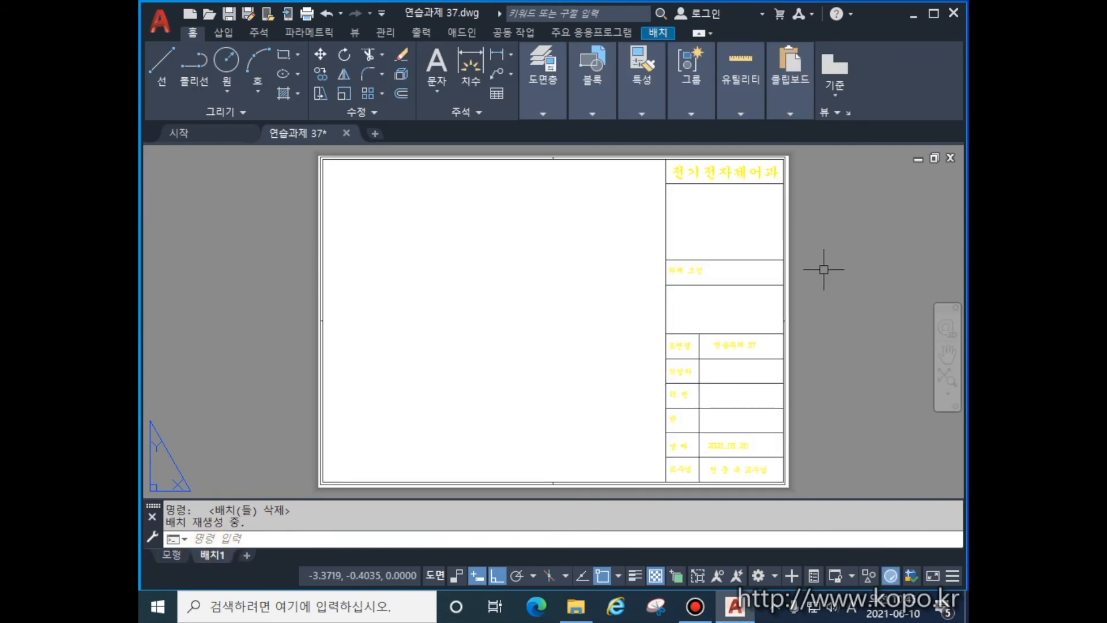
# Switch to model space and start saving the drawing as a drawing template (DWT) file.
pyautogui.click(171, 555)
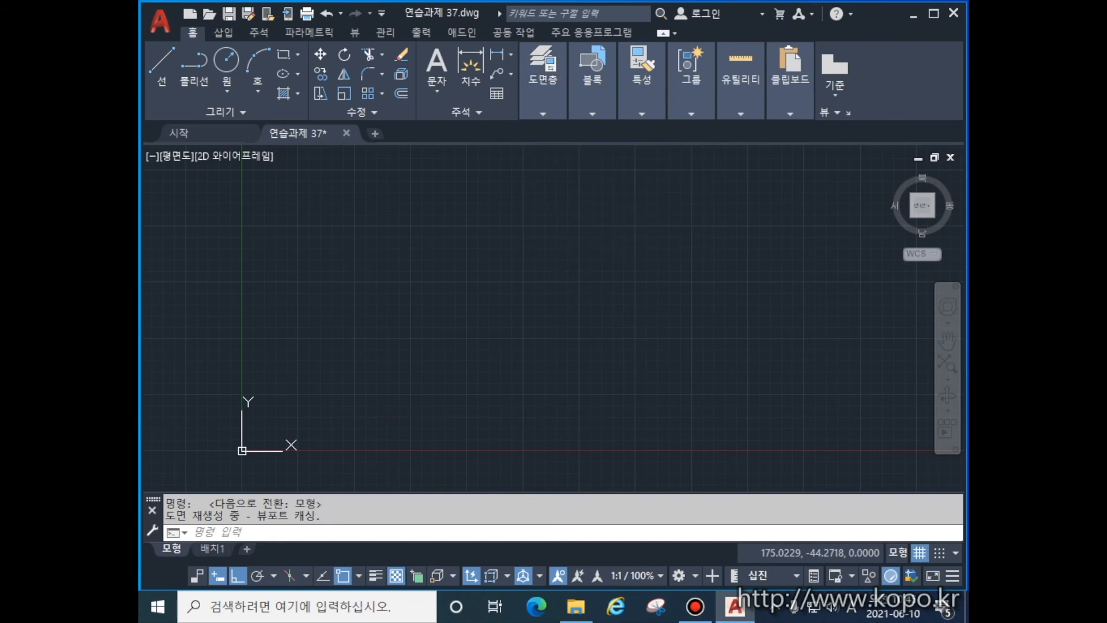
pyautogui.press('Escape')
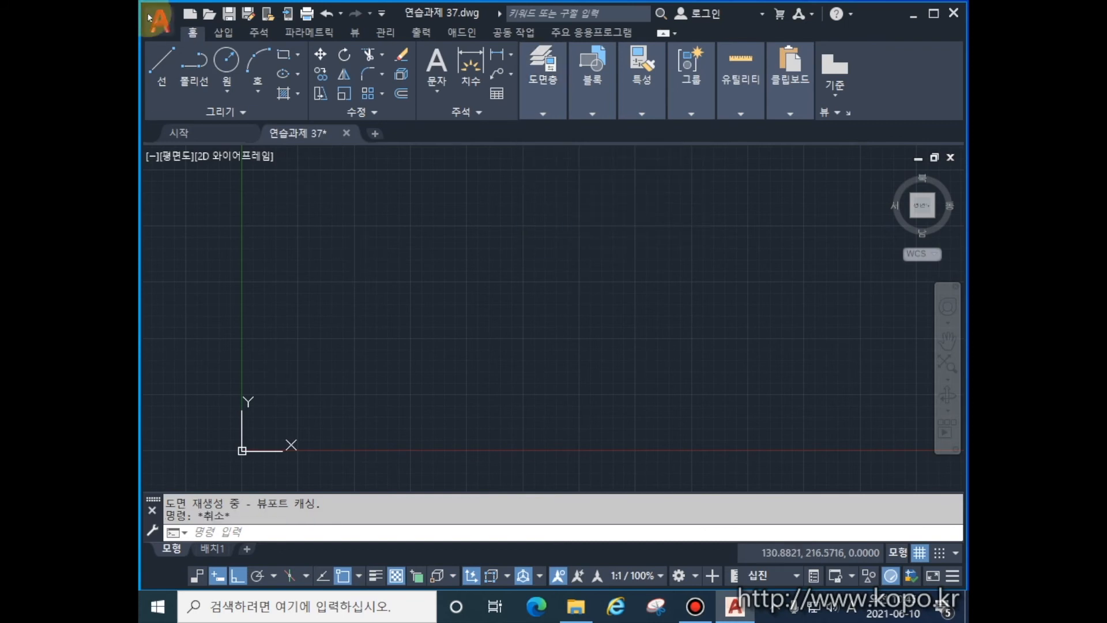
pyautogui.click(160, 29)
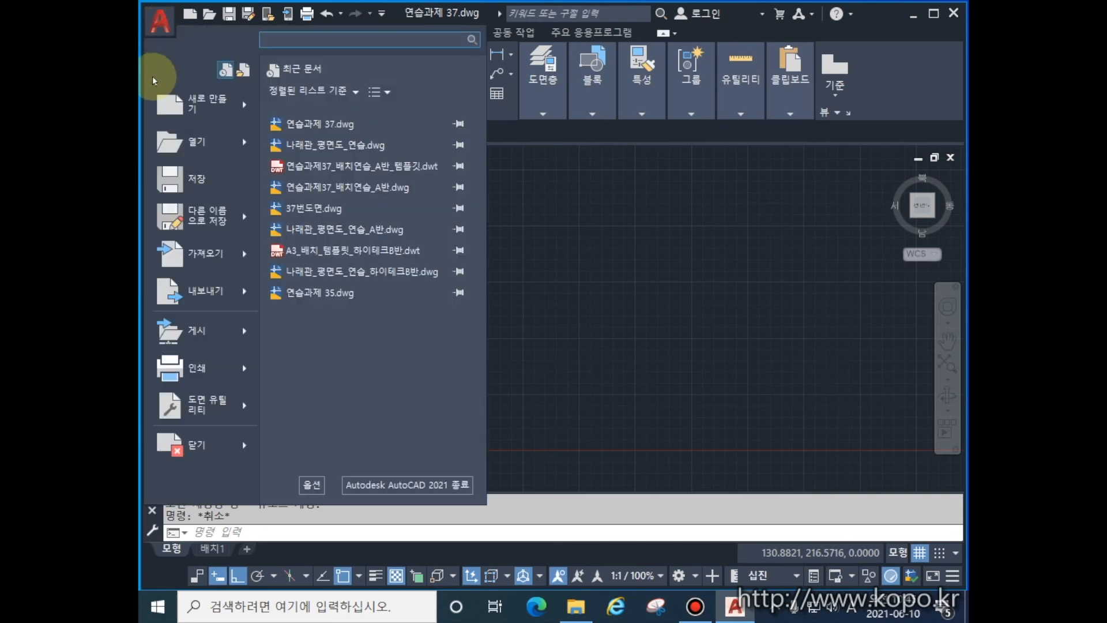
pyautogui.moveTo(175, 218)
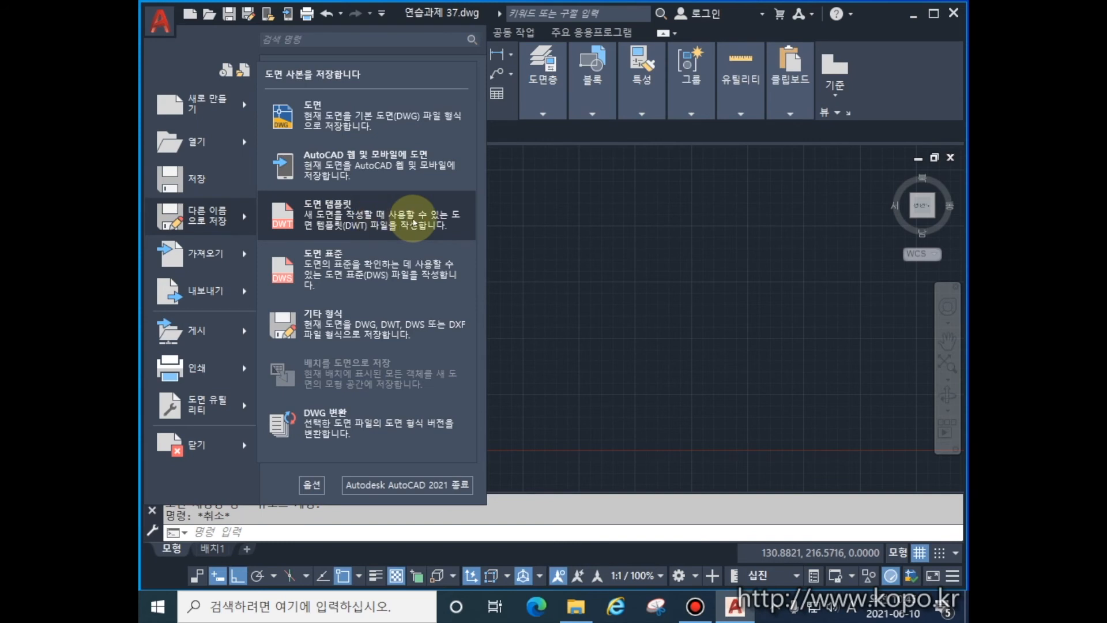
pyautogui.click(413, 222)
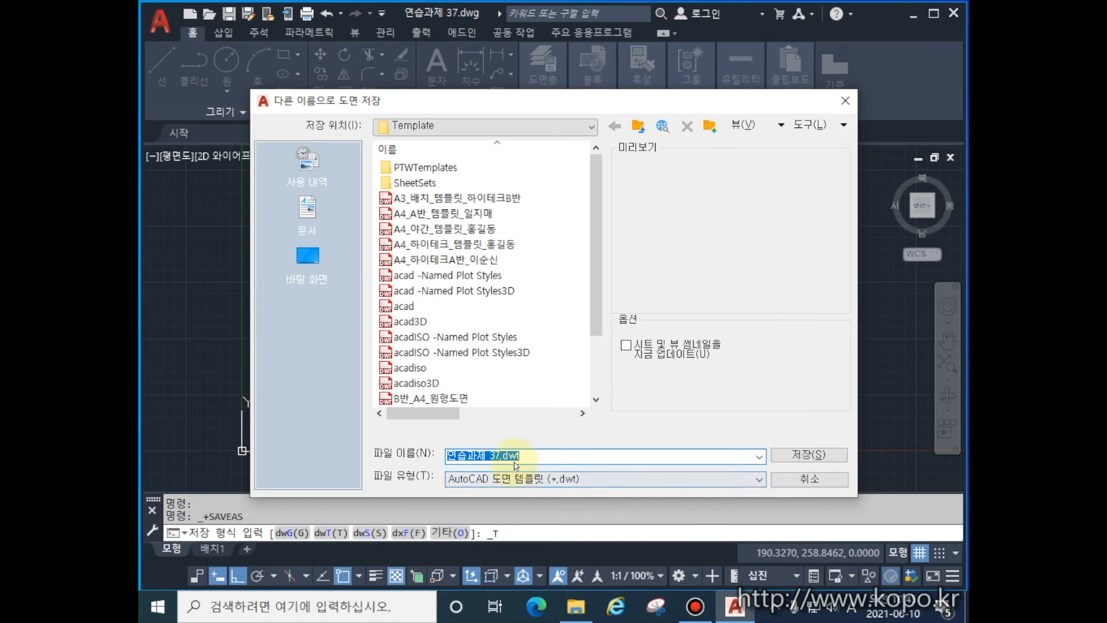
# Name the template A3_배치_템플릿_B반.dwt and save it in the Template folder.
pyautogui.click(477, 455)
pyautogui.write('ㅁ')
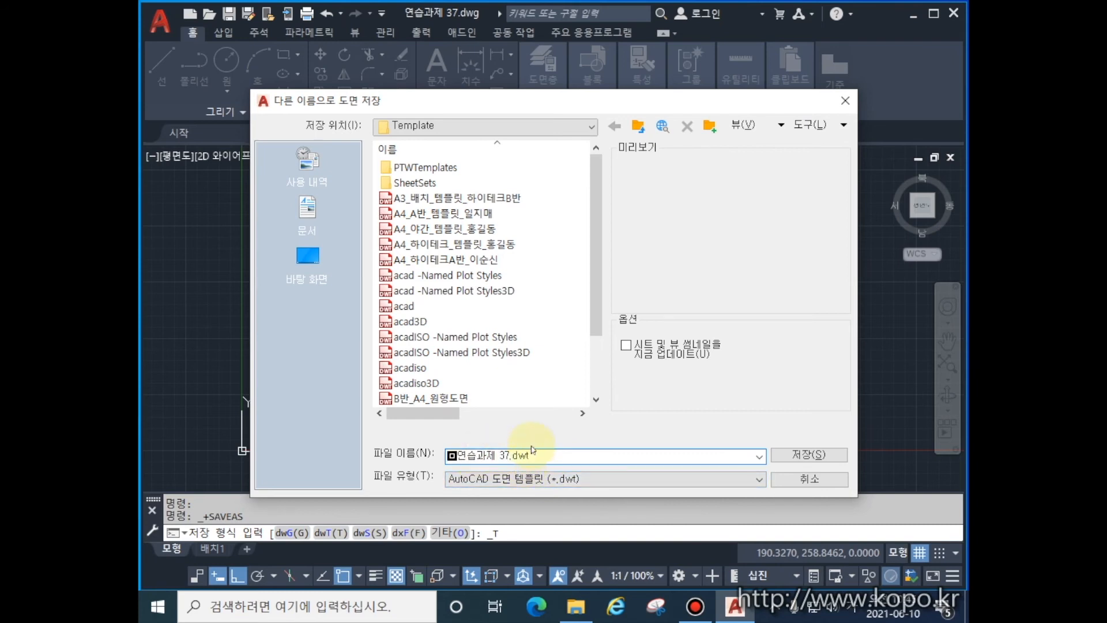
pyautogui.press('BackSpace')
pyautogui.press('Hangul')
pyautogui.write('A3_')
pyautogui.write('qo')
pyautogui.press('BackSpace')
pyautogui.press('BackSpace')
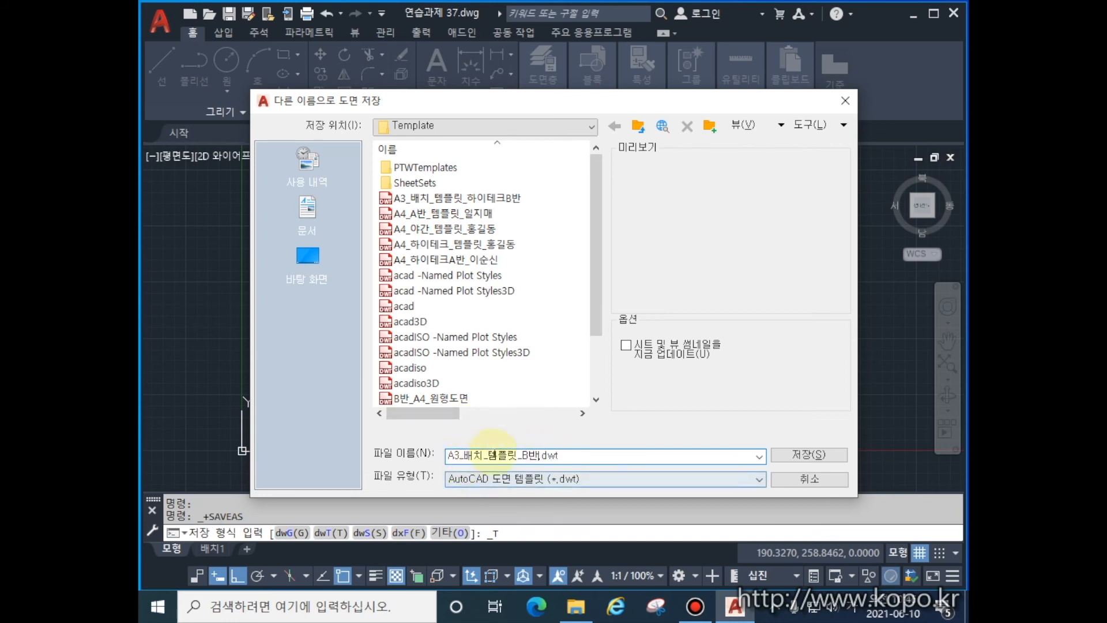
pyautogui.click(808, 456)
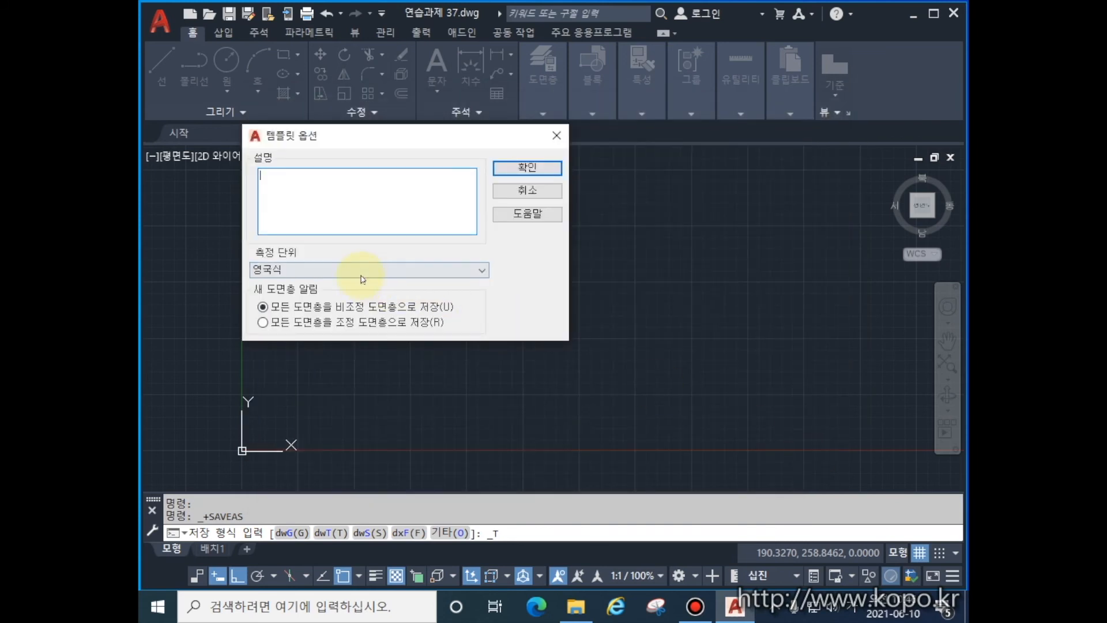
# Set the template's measurement units to metric (미터법) and accept the template options.
pyautogui.click(362, 272)
pyautogui.click(344, 293)
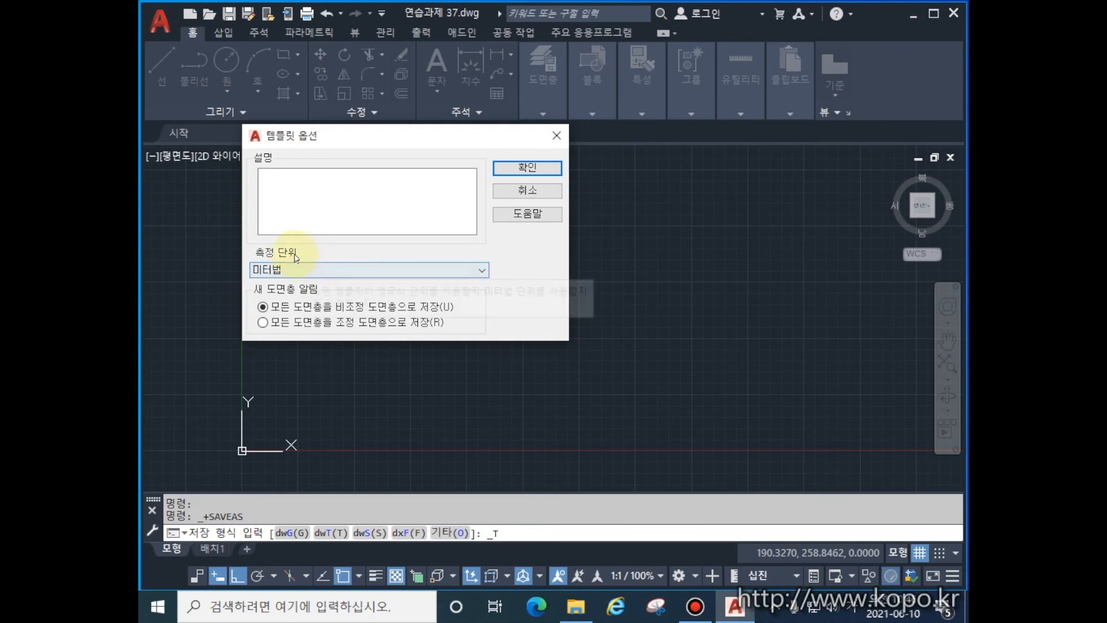
pyautogui.click(520, 169)
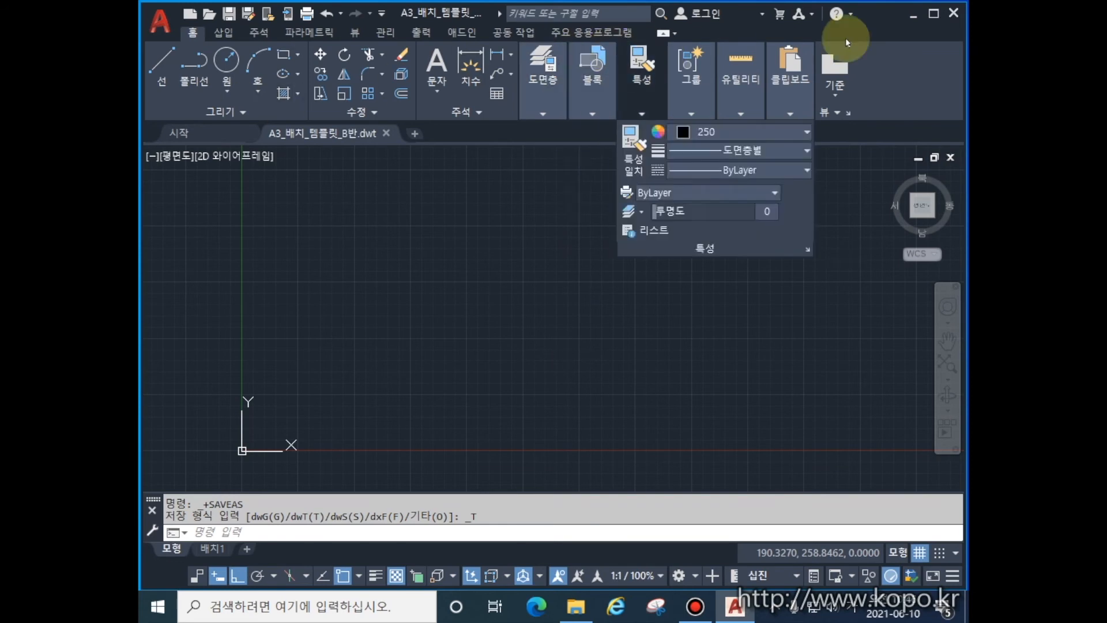
# Close the template file and start a new drawing from the A3_배치_템플릿_B반 template.
pyautogui.click(159, 26)
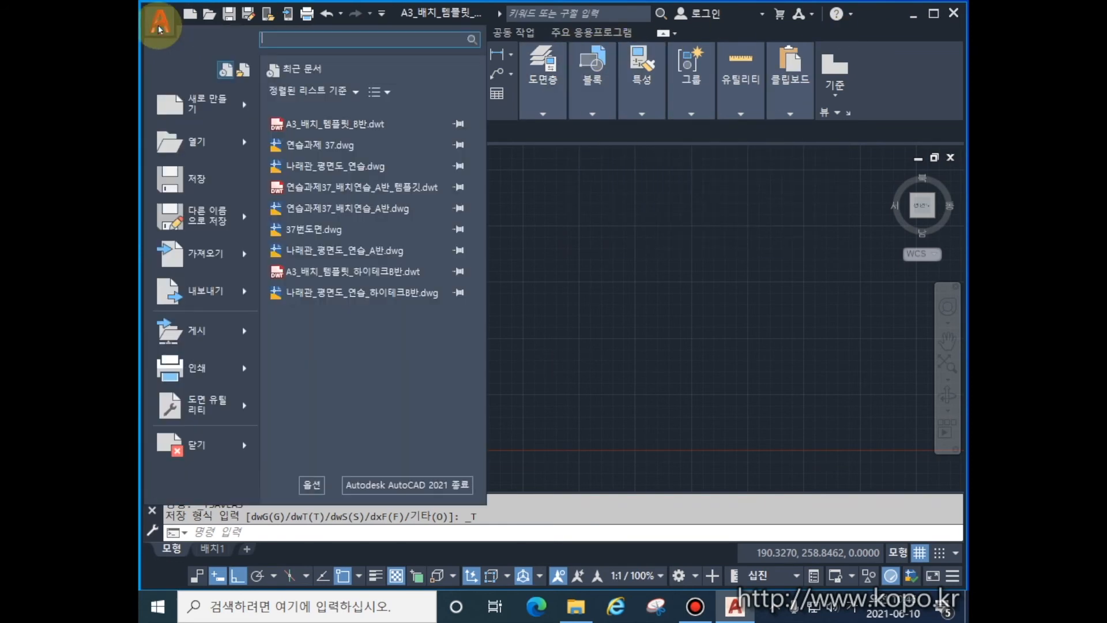
pyautogui.click(212, 445)
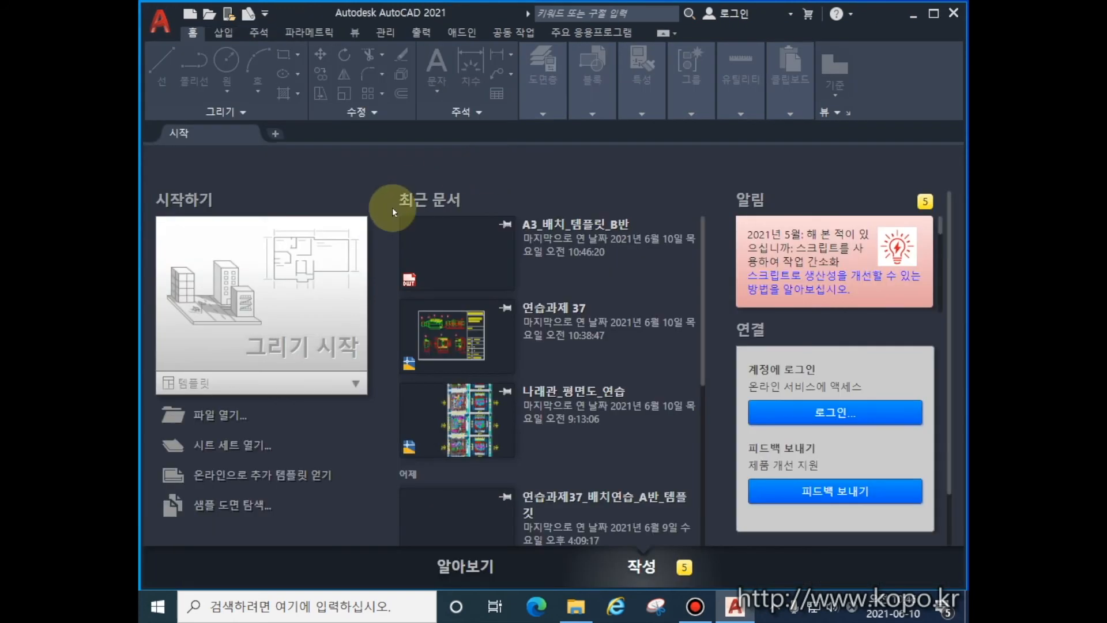
pyautogui.click(352, 386)
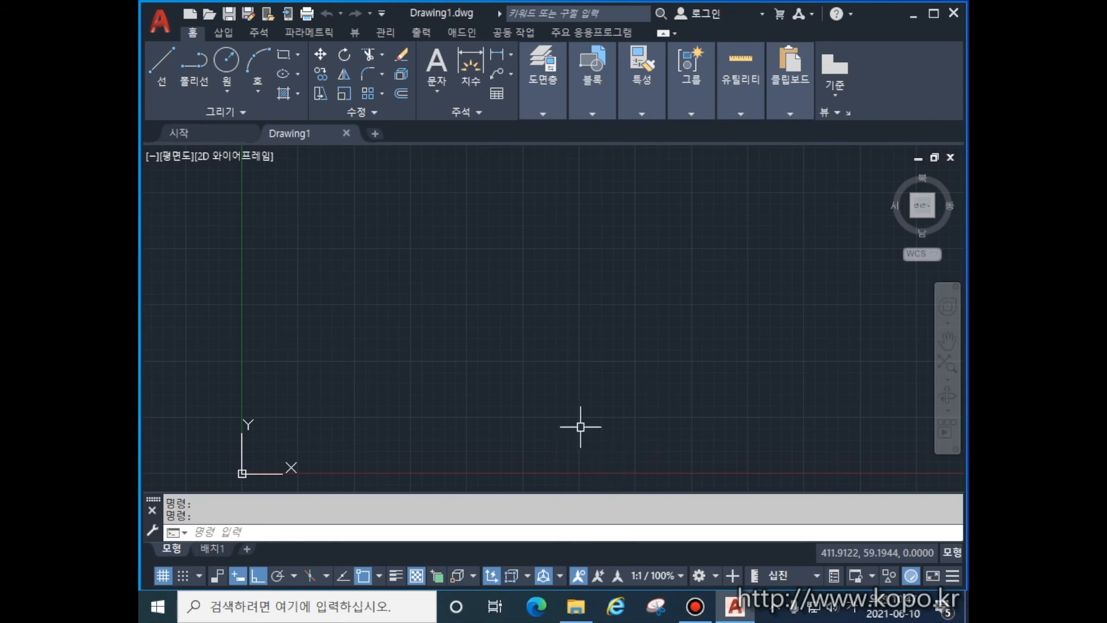
# Check the border in the new drawing's 배치1 layout and return to model space.
pyautogui.click(213, 549)
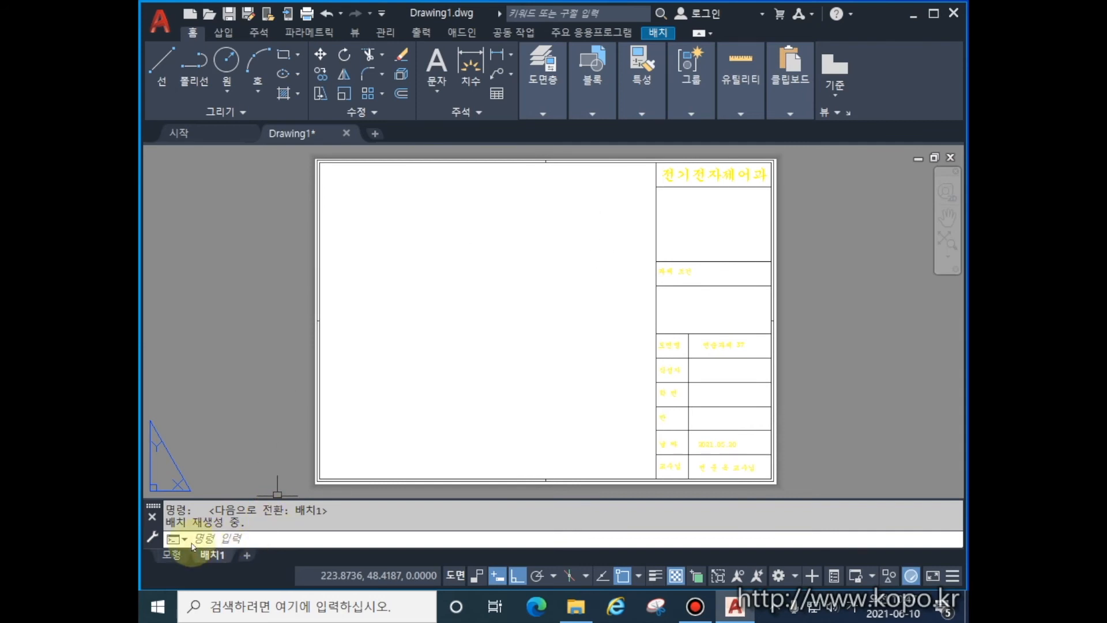
pyautogui.click(173, 554)
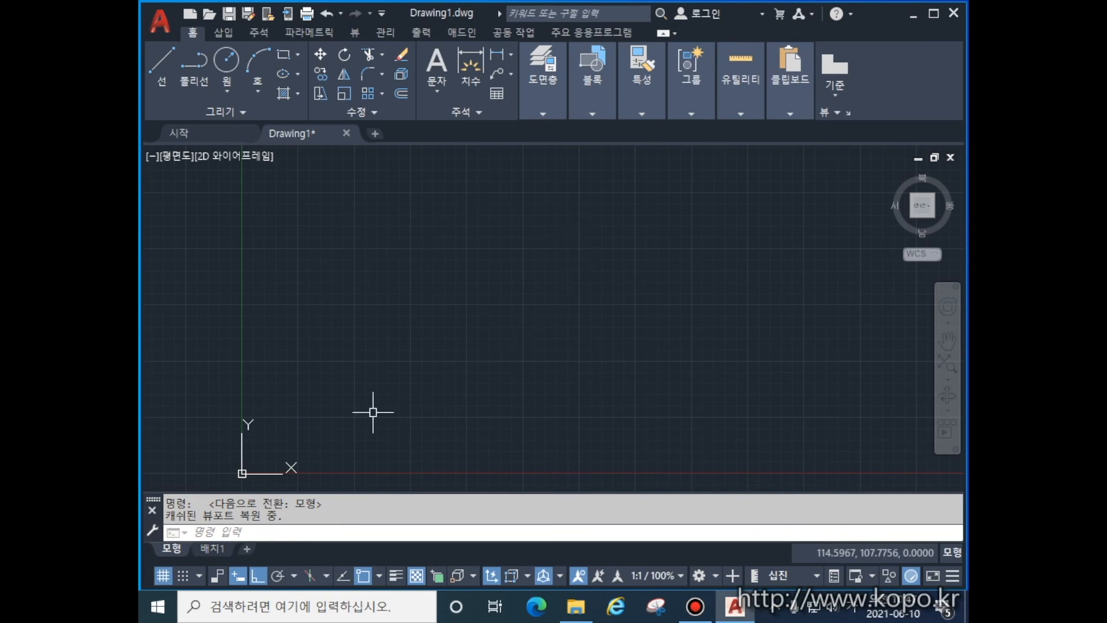
pyautogui.moveTo(226, 552)
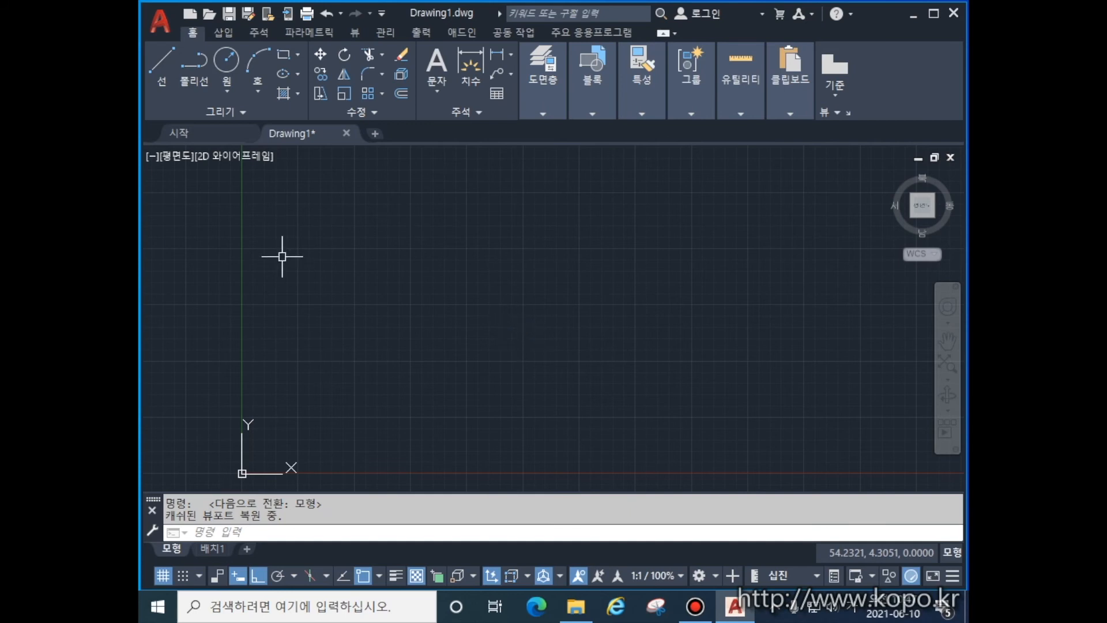
pyautogui.moveTo(315, 139)
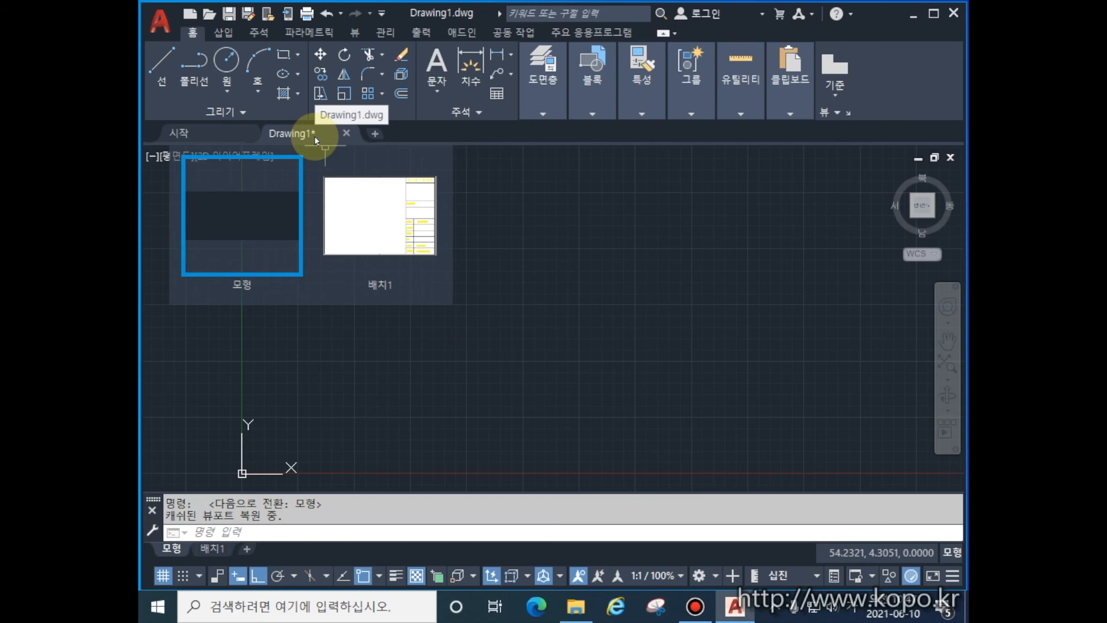
# Open the drawing 연습과제 37.dwg and copy all part views inside the border, leaving out the border and title block.
pyautogui.click(375, 136)
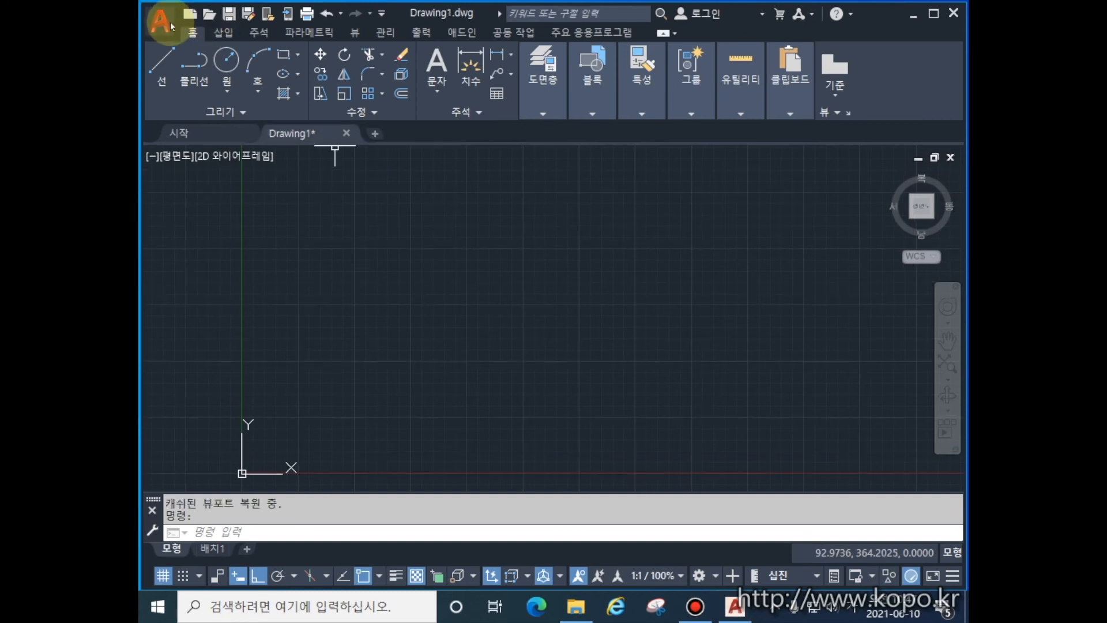
pyautogui.click(163, 23)
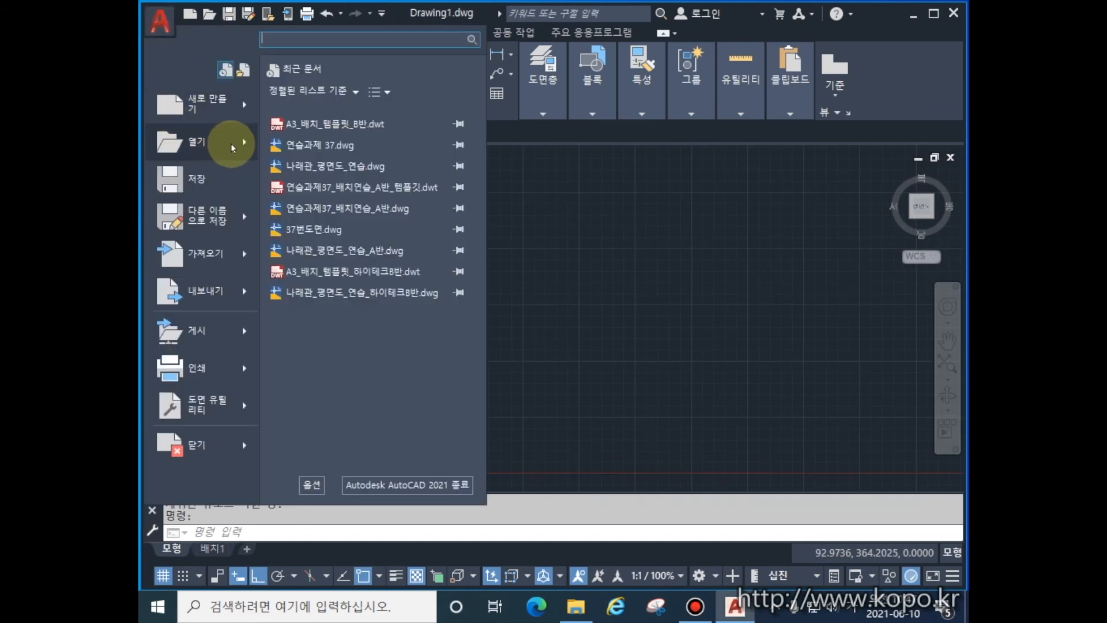
pyautogui.click(321, 145)
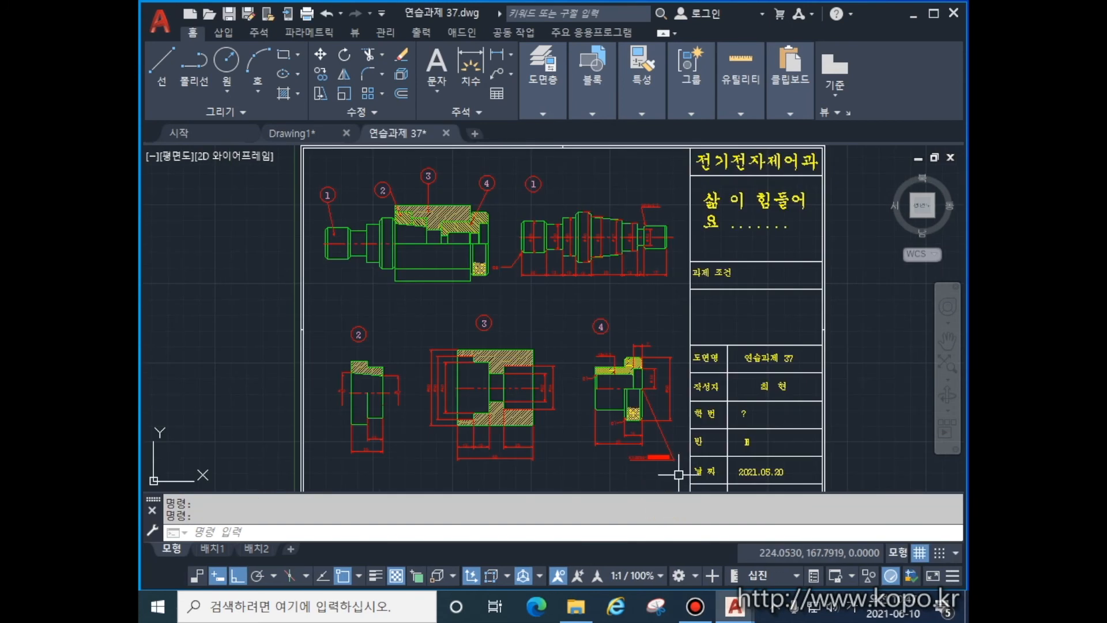
pyautogui.click(679, 474)
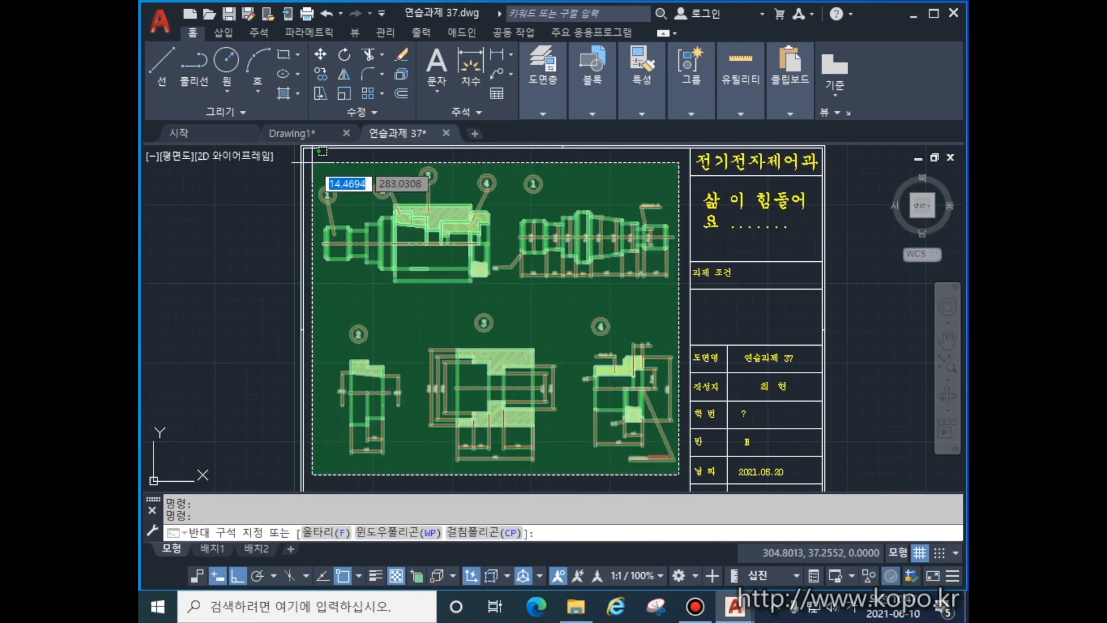
pyautogui.click(312, 163)
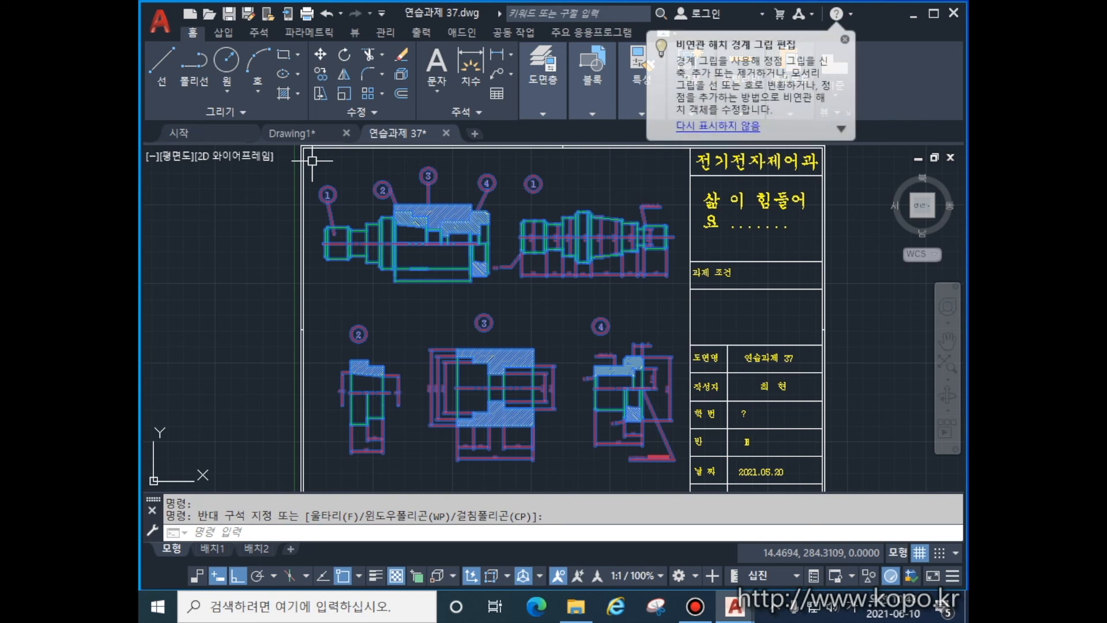
pyautogui.hotkey('ctrl', 'c')
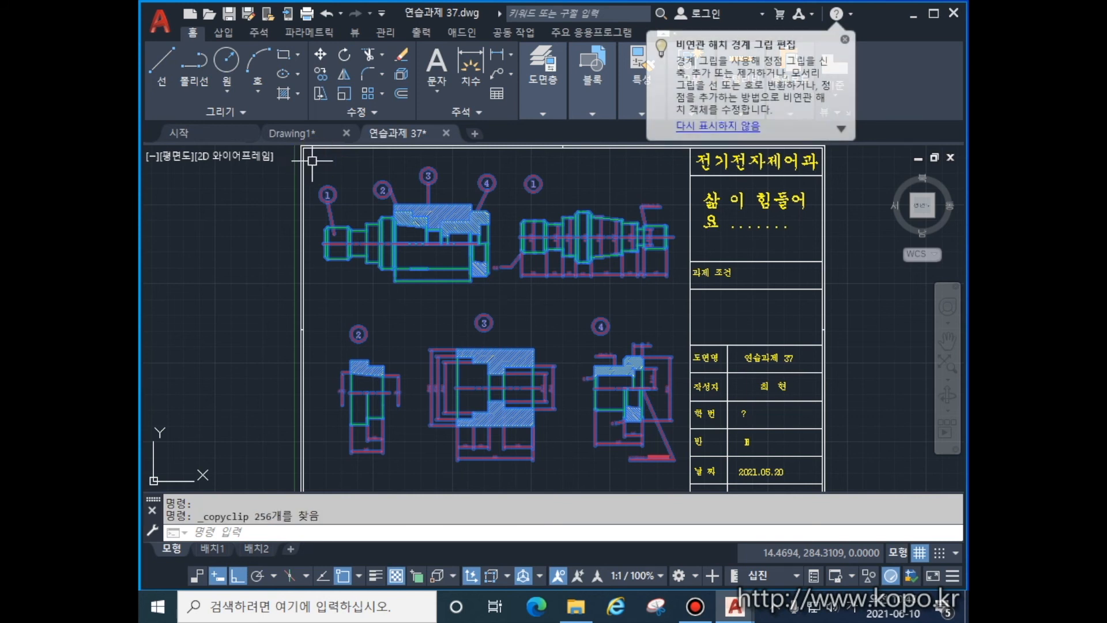
# Paste the copied part views into the model space of Drawing1.
pyautogui.click(278, 134)
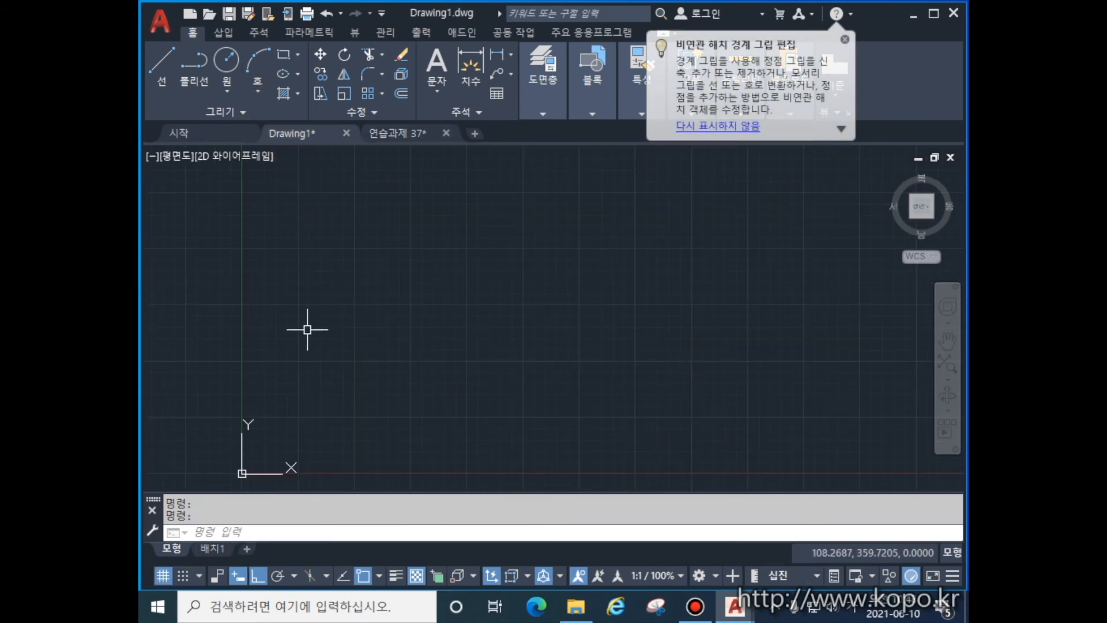
pyautogui.hotkey('ctrl', 'v')
pyautogui.click(309, 322)
pyautogui.scroll(2, 519, 323)
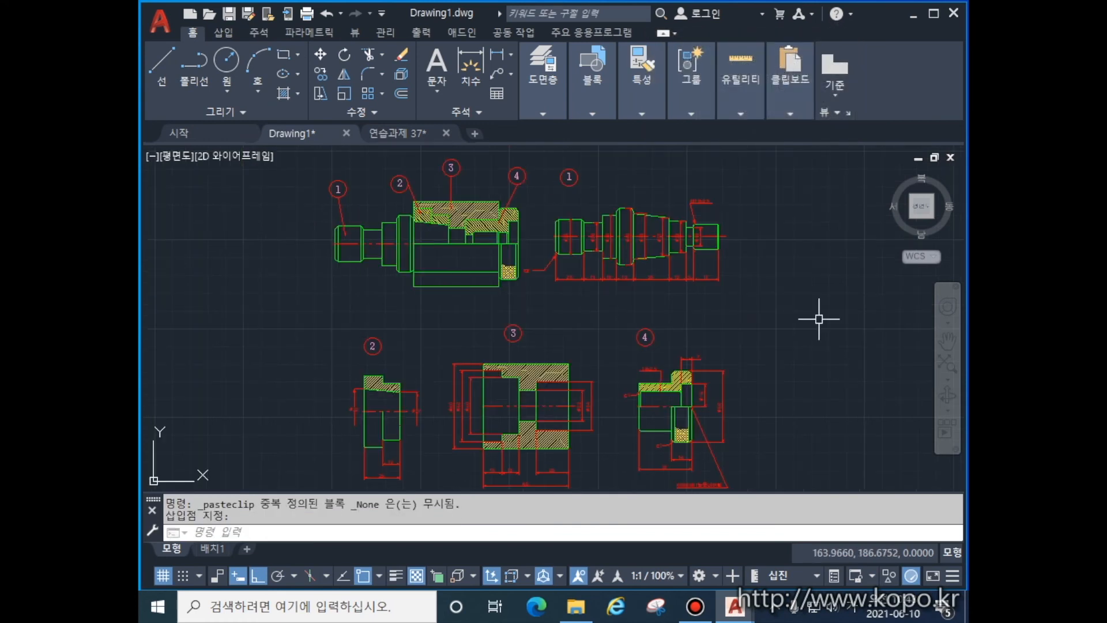
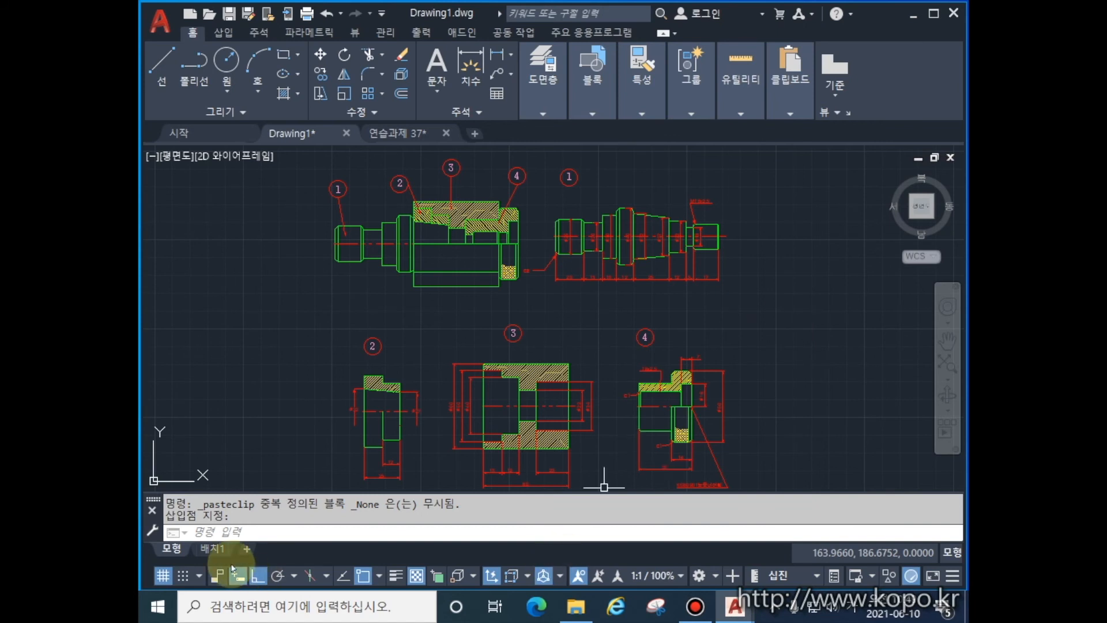
pyautogui.scroll(-1, 478, 335)
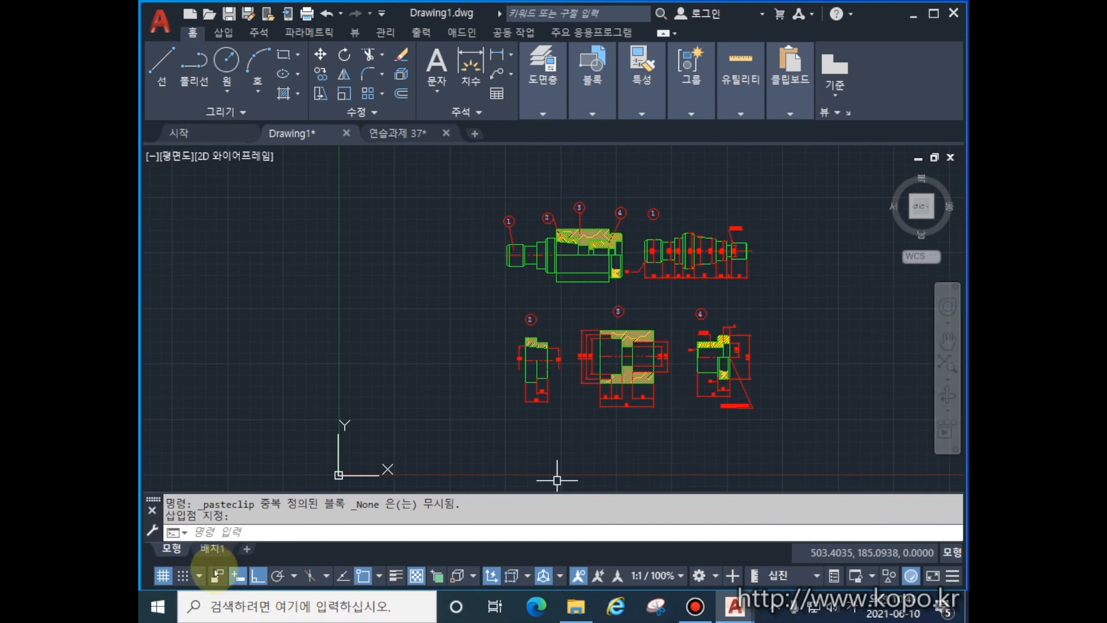
# Switch to the 배치1 layout and create a copy of it at the end of the layouts.
pyautogui.click(213, 549)
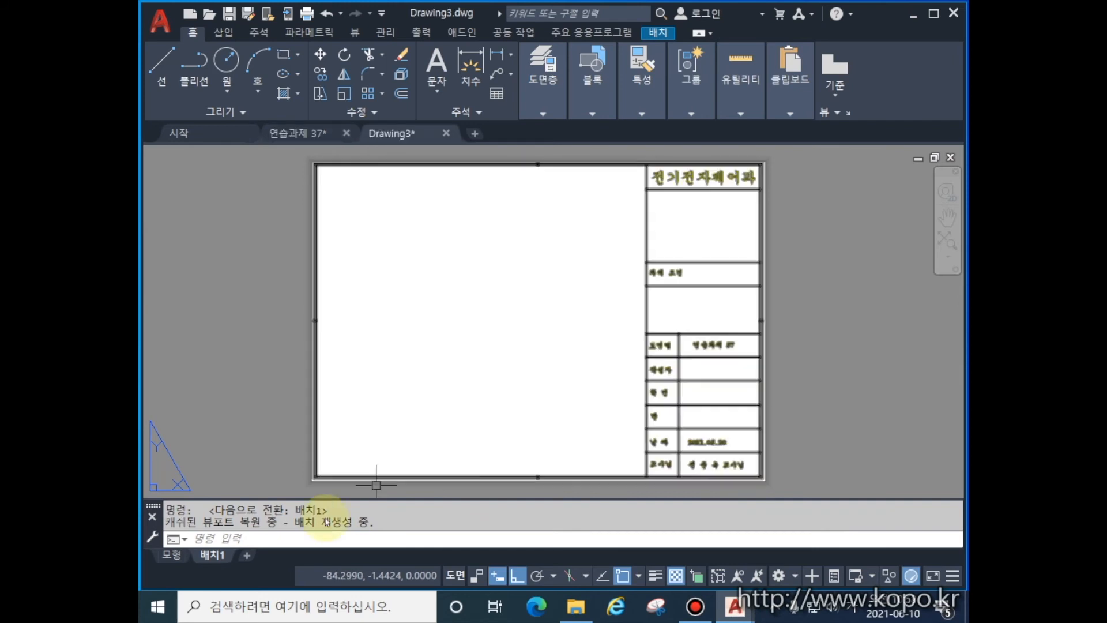
pyautogui.click(179, 564)
pyautogui.click(215, 561)
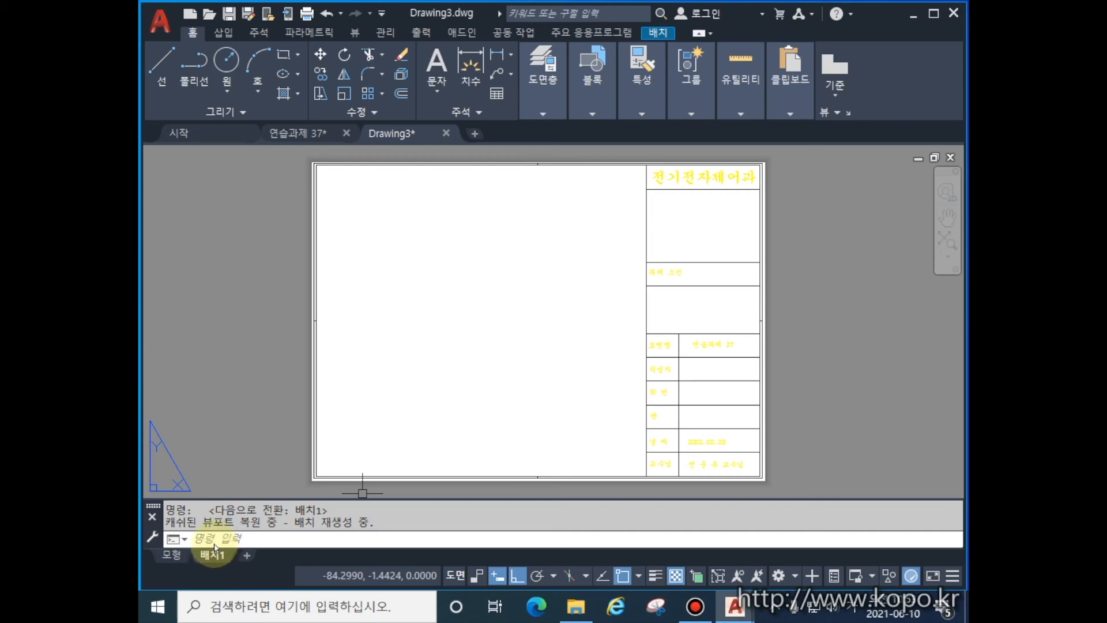
pyautogui.rightClick(215, 553)
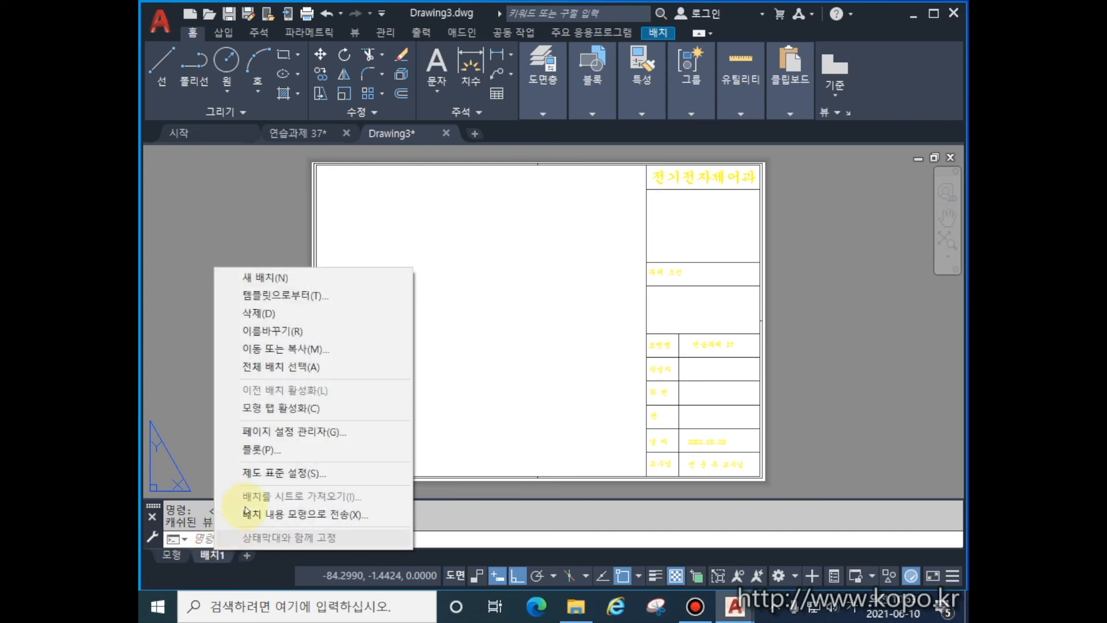
pyautogui.click(297, 349)
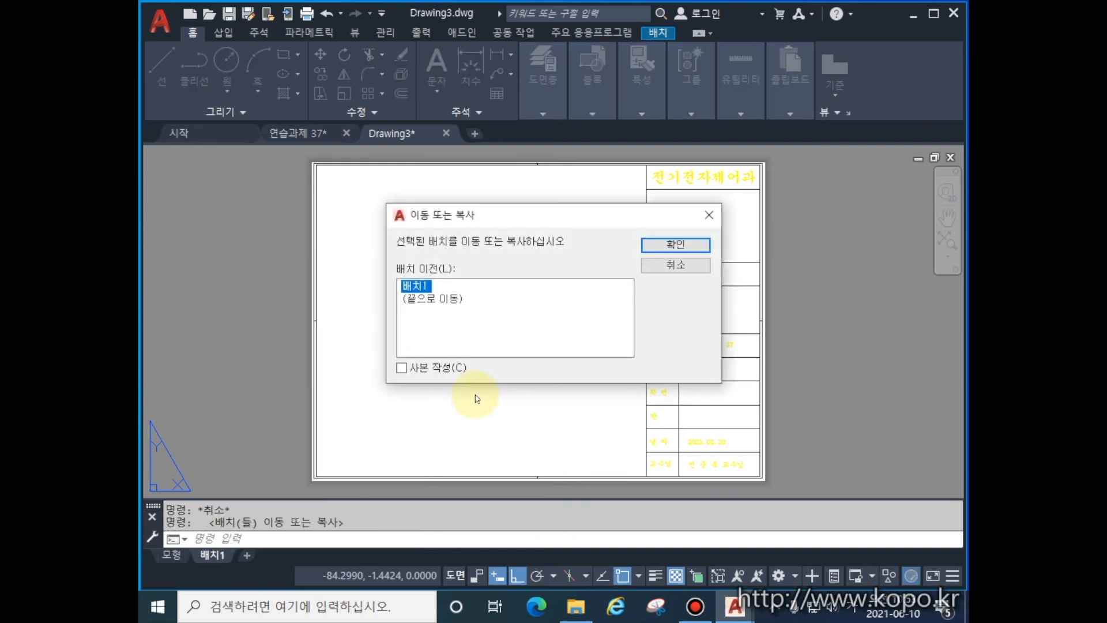
pyautogui.click(402, 368)
pyautogui.click(451, 301)
pyautogui.click(669, 244)
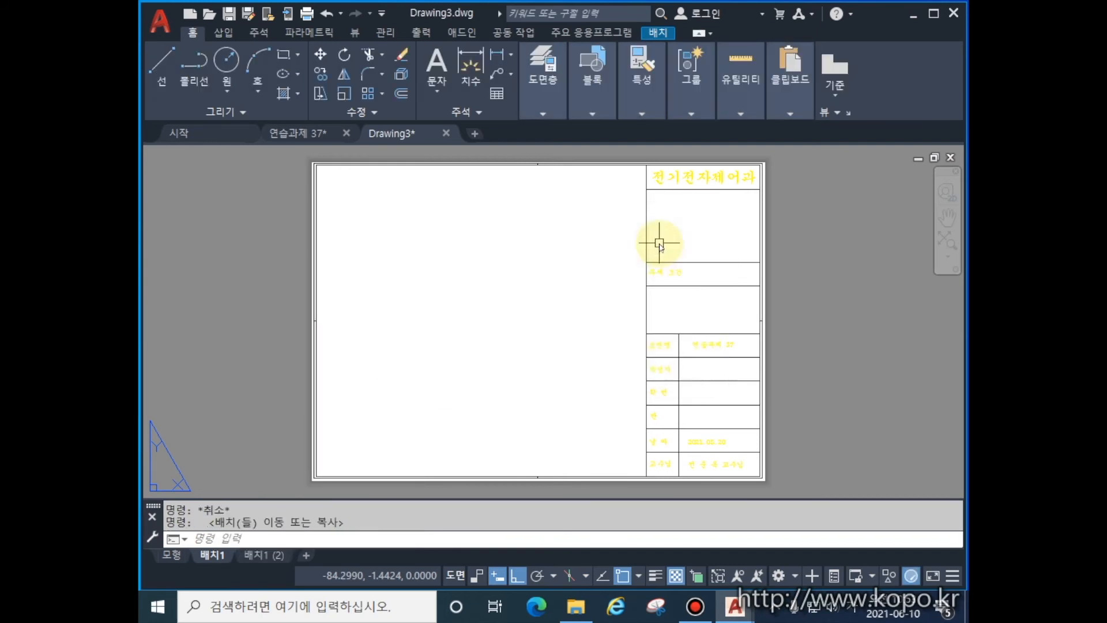
# Create a copy of the 배치1 (2) layout and place it at the end.
pyautogui.moveTo(261, 554)
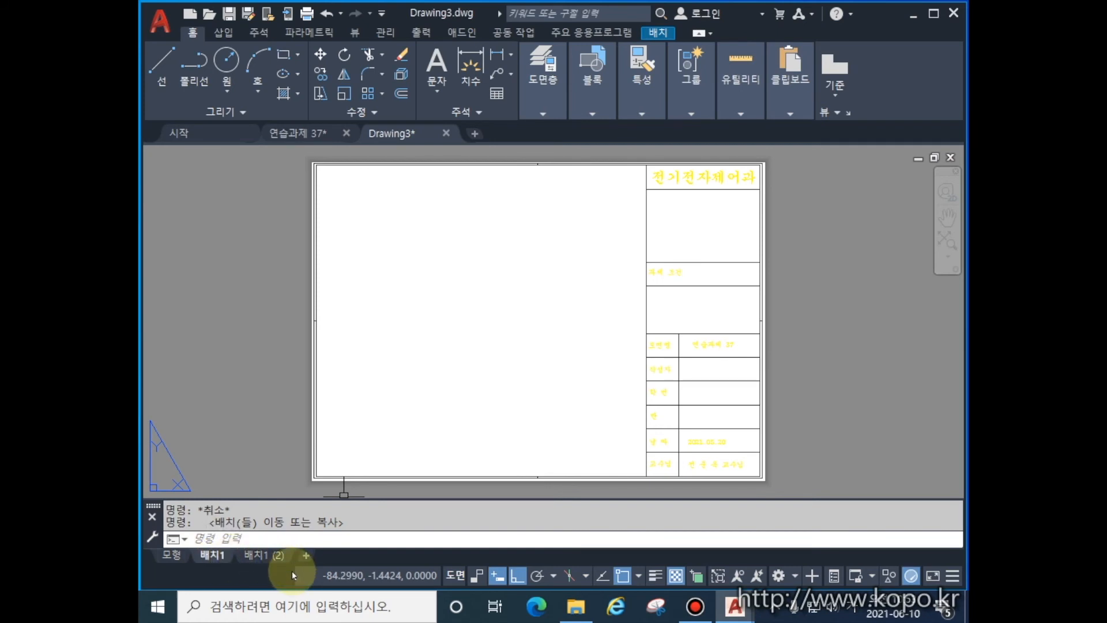
pyautogui.rightClick(262, 558)
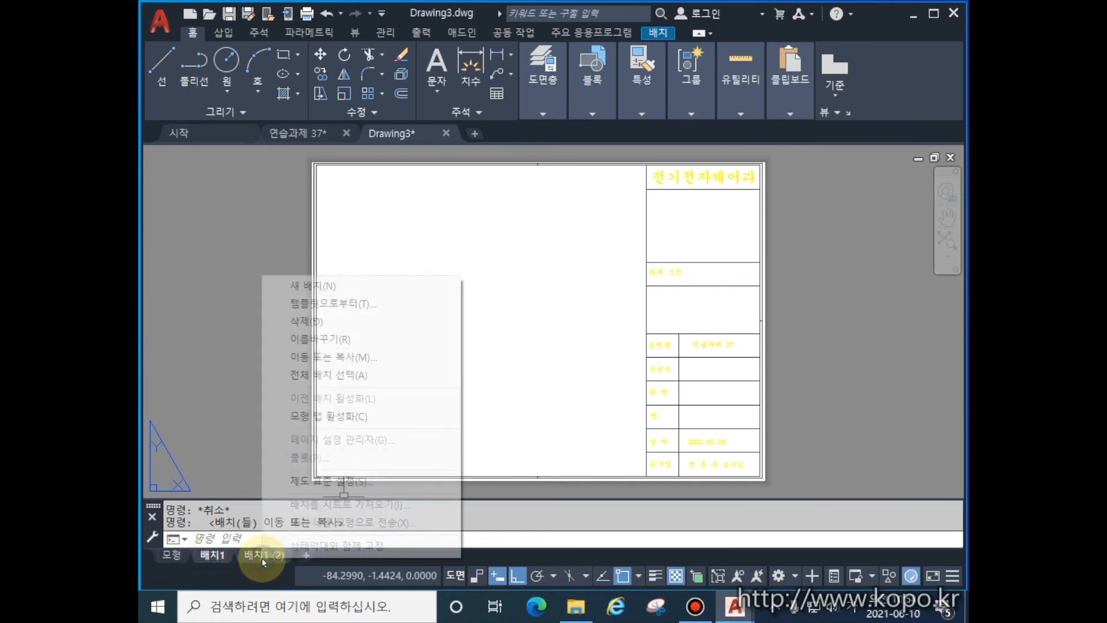
pyautogui.click(324, 358)
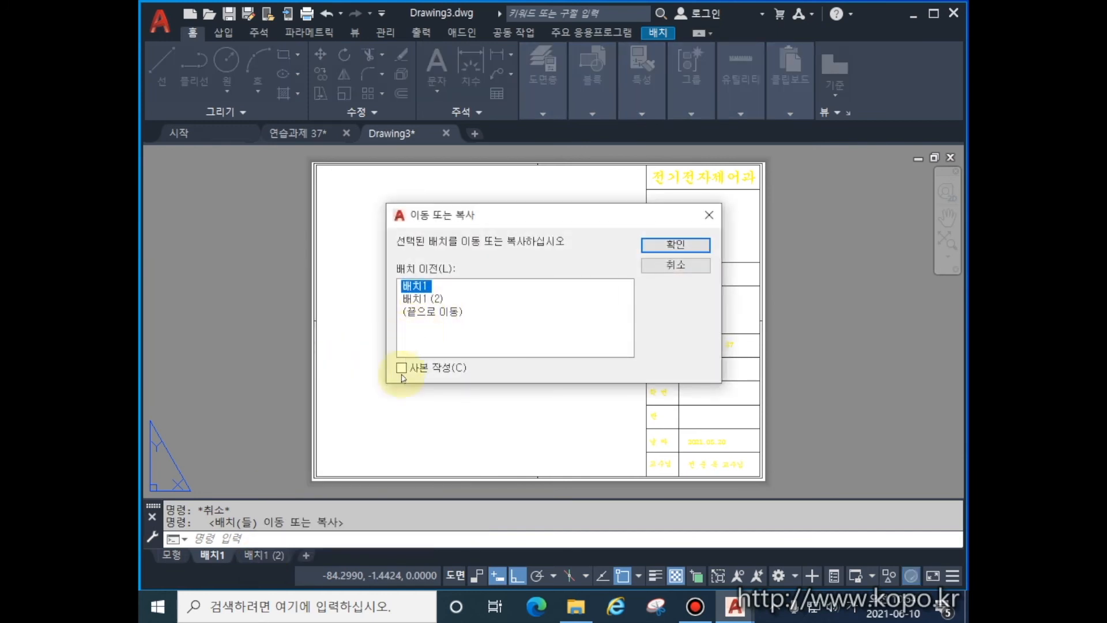
pyautogui.click(401, 368)
pyautogui.click(432, 311)
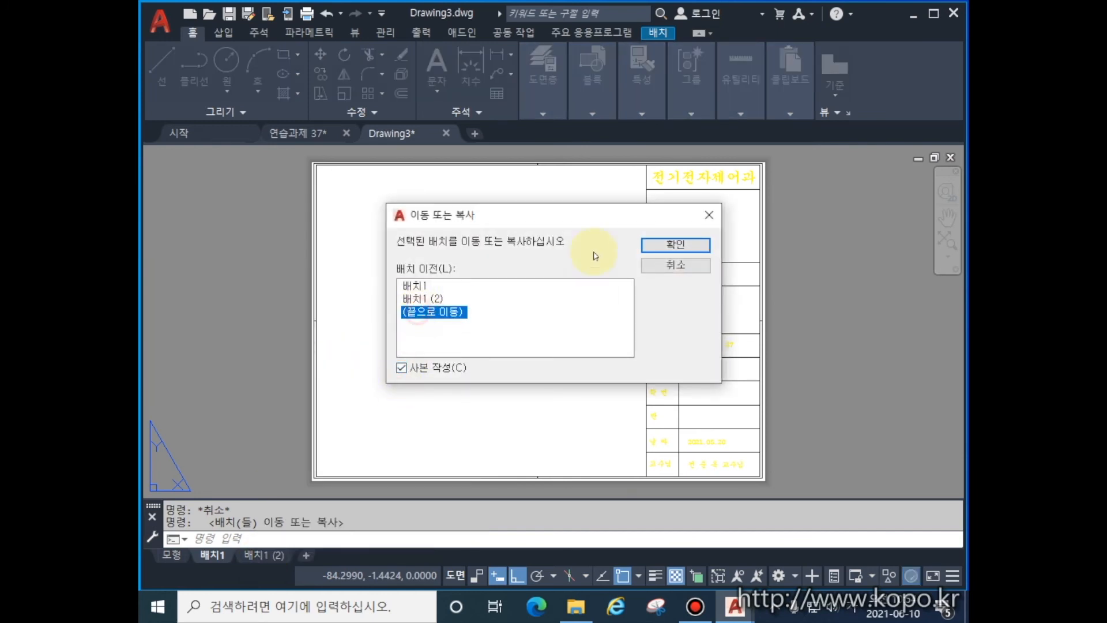
pyautogui.click(670, 244)
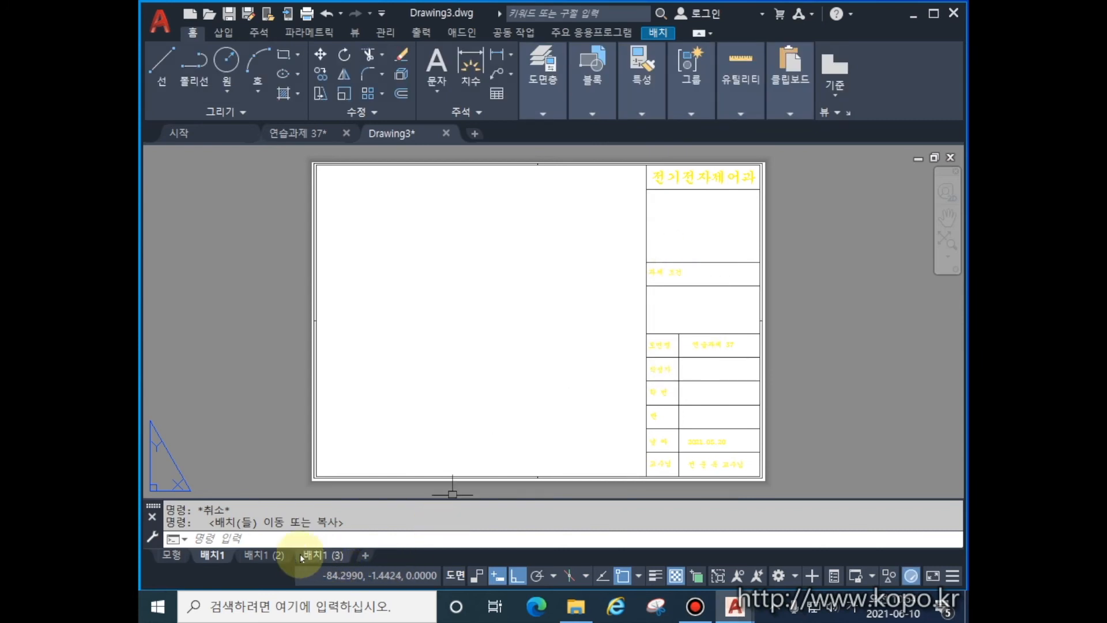
# Select two of the layouts and copy them together to the end of the layout list.
pyautogui.click(222, 558)
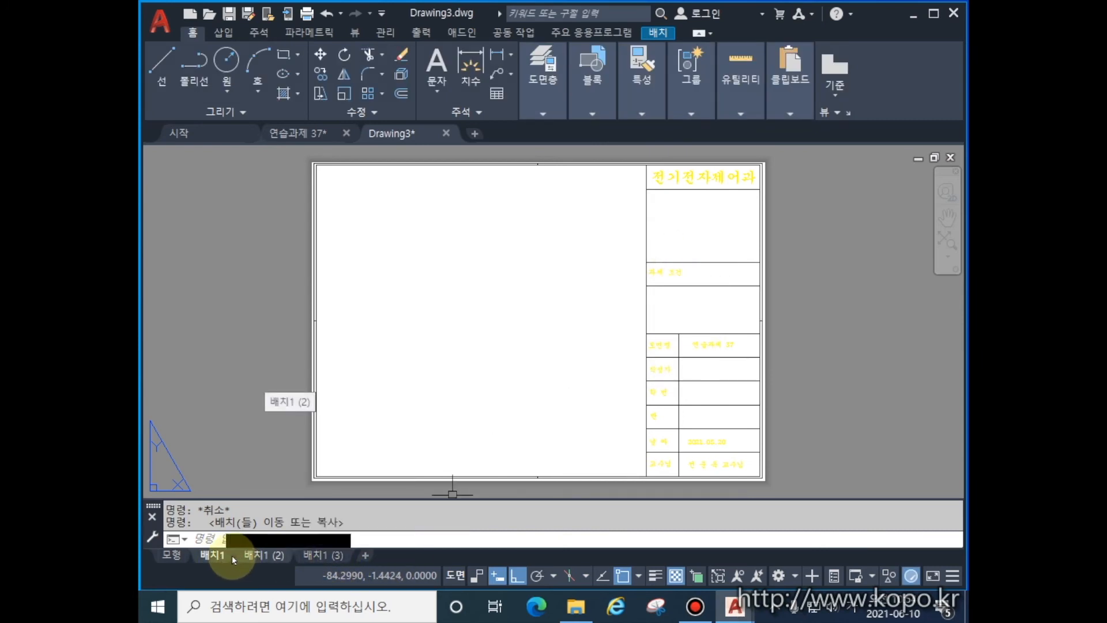
pyautogui.rightClick(327, 557)
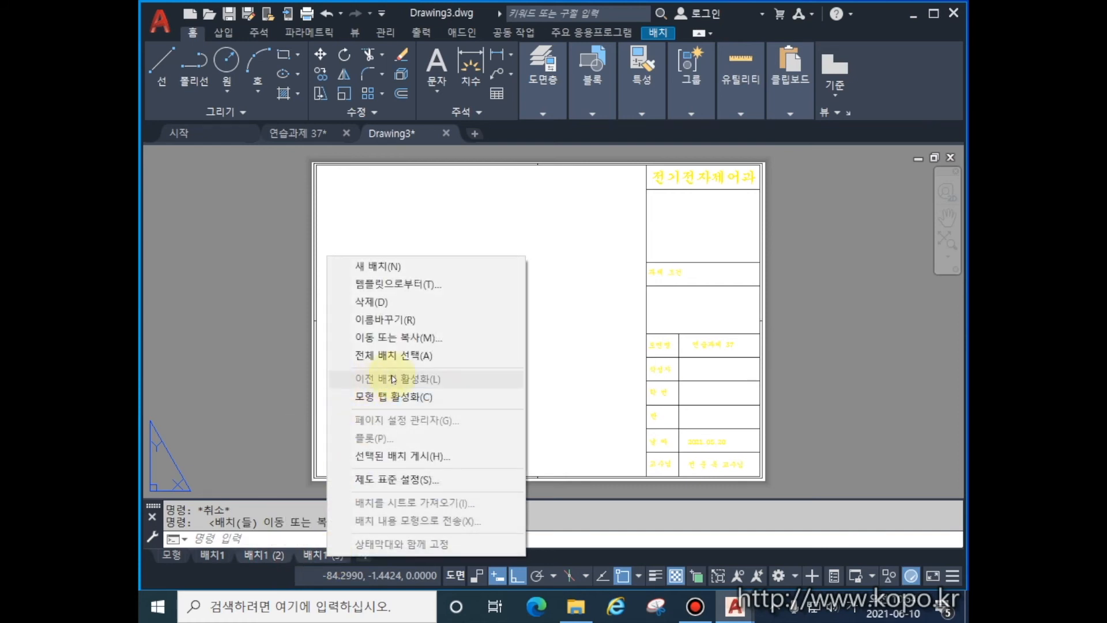
pyautogui.click(398, 341)
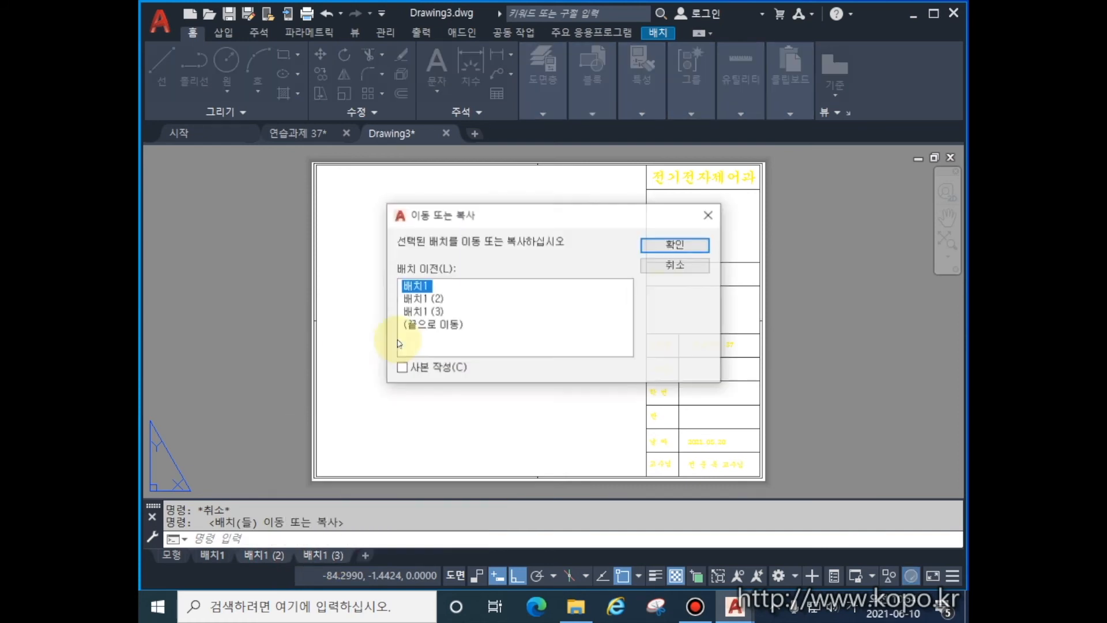
pyautogui.click(427, 325)
pyautogui.click(402, 369)
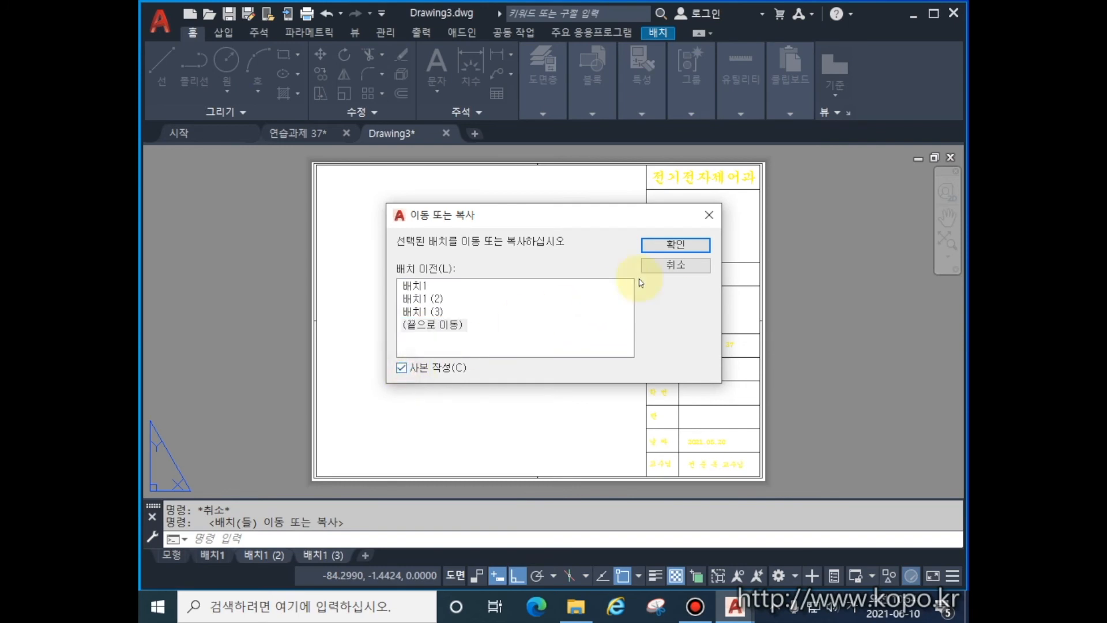
pyautogui.click(675, 245)
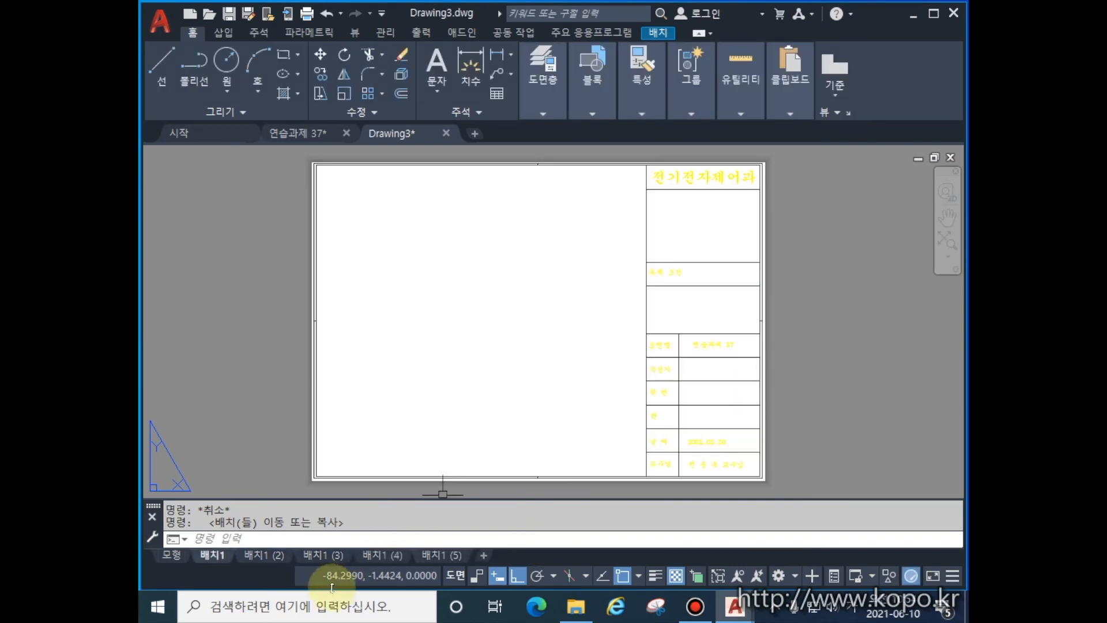
# Rename the layout 배치1 as 부품1 and the layout 배치1 (2) as 부품2.
pyautogui.rightClick(219, 557)
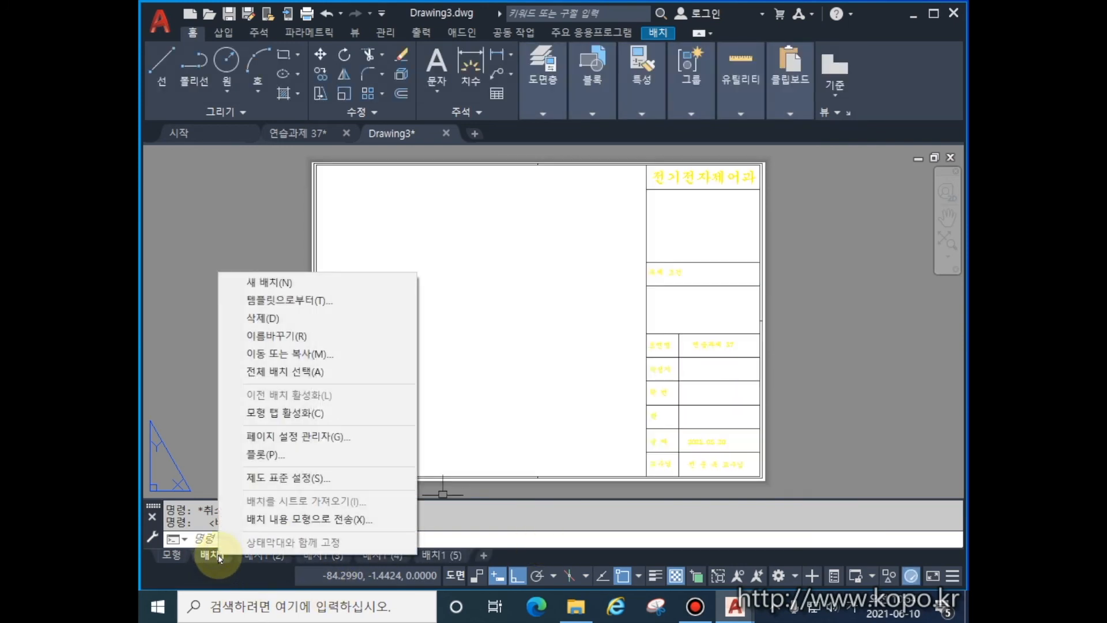
pyautogui.click(294, 337)
pyautogui.write('부품1')
pyautogui.rightClick(263, 553)
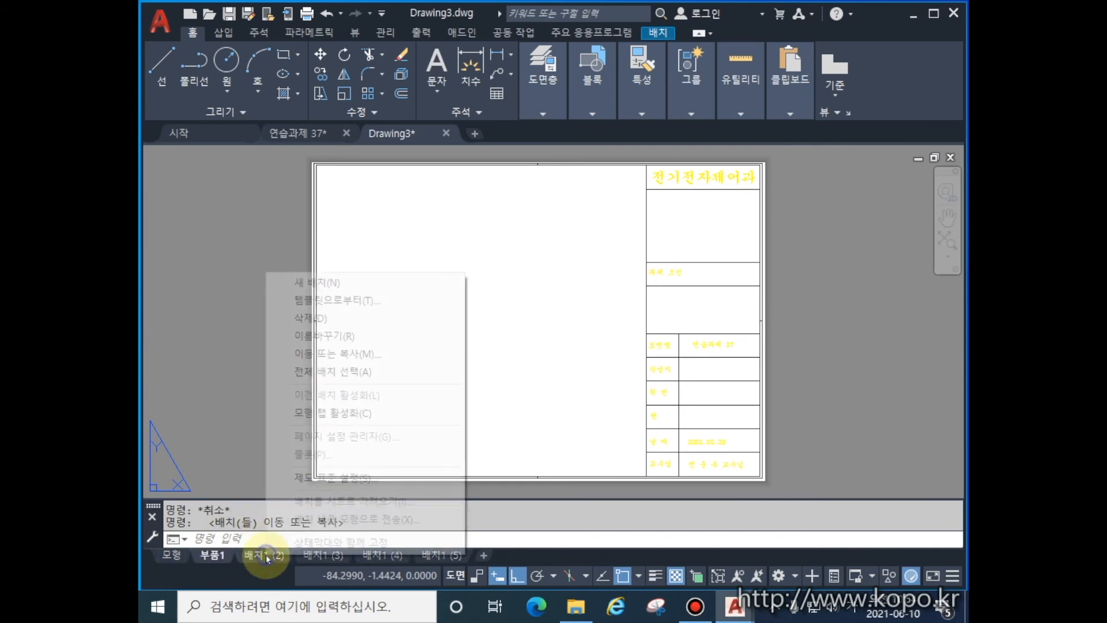
pyautogui.click(354, 340)
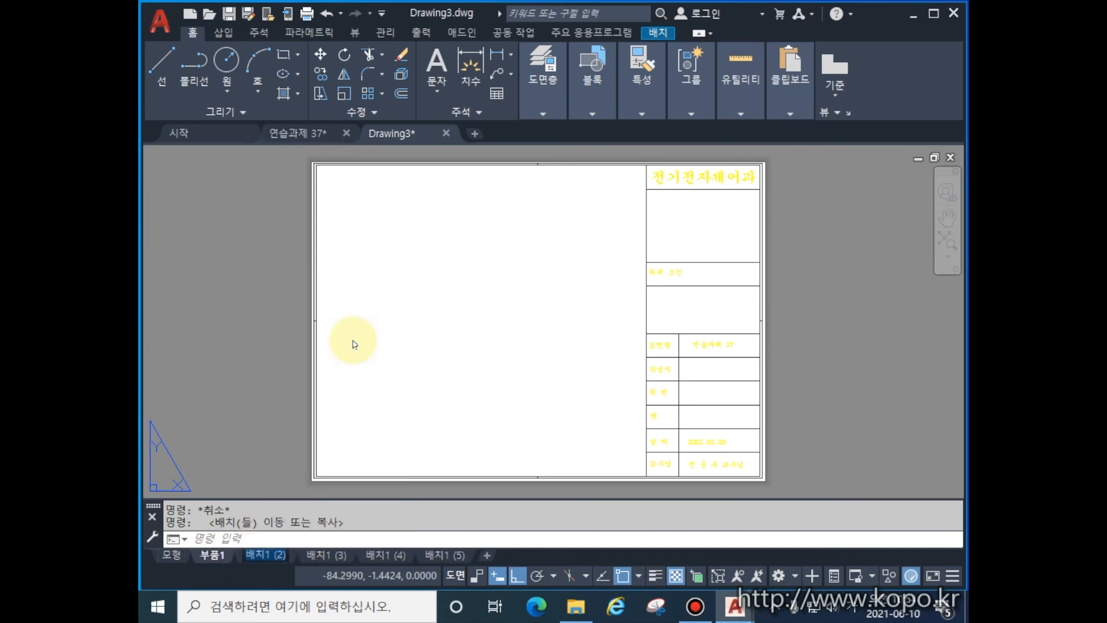
pyautogui.write('부품2')
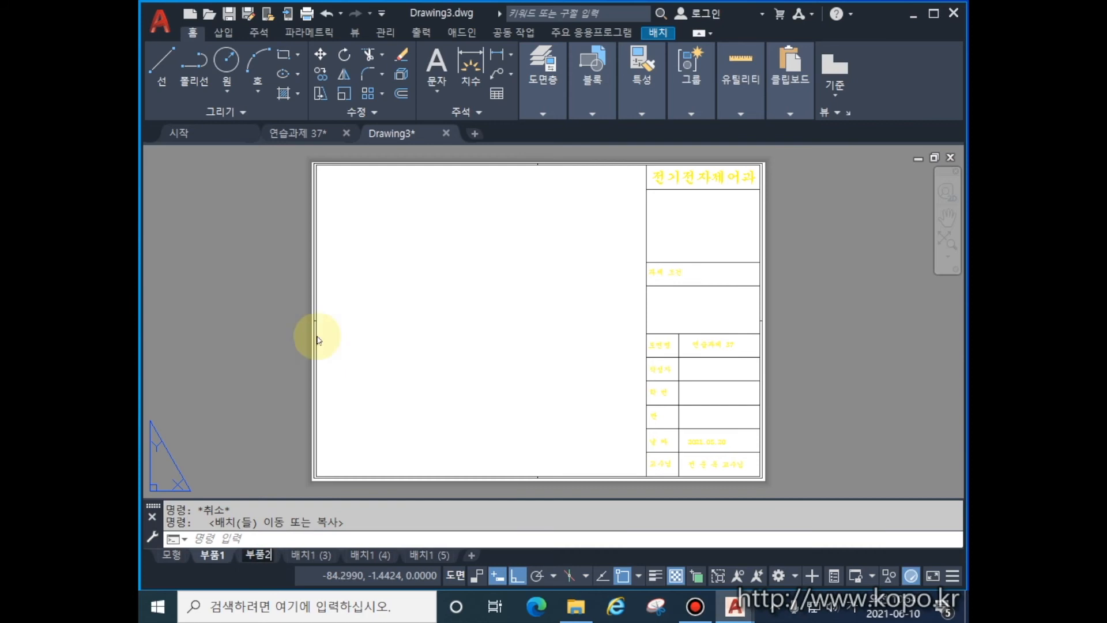
# Rename the layout 배치1 (3) as 부품3 and the layout 배치1 (4) as 부품4.
pyautogui.click(320, 556)
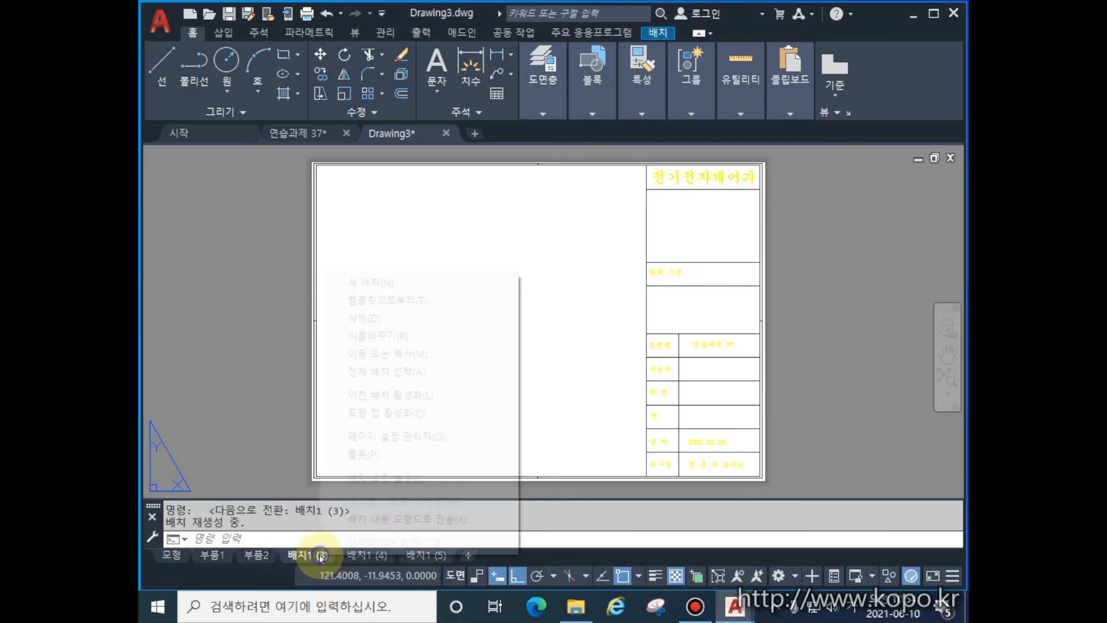
pyautogui.rightClick(321, 555)
pyautogui.click(392, 339)
pyautogui.write('부품3')
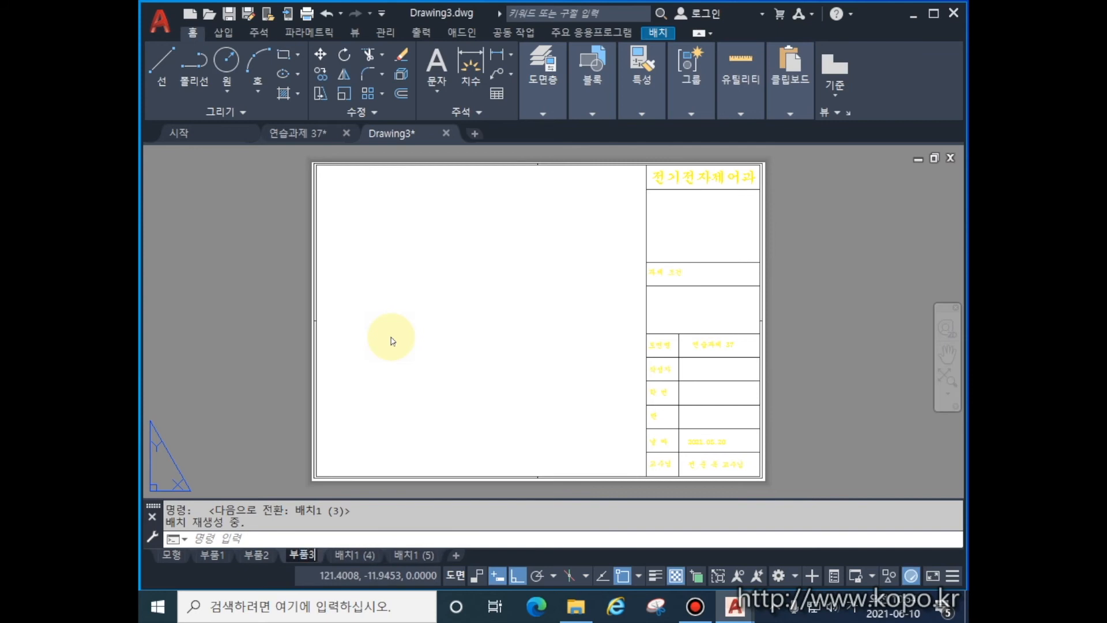
pyautogui.rightClick(344, 555)
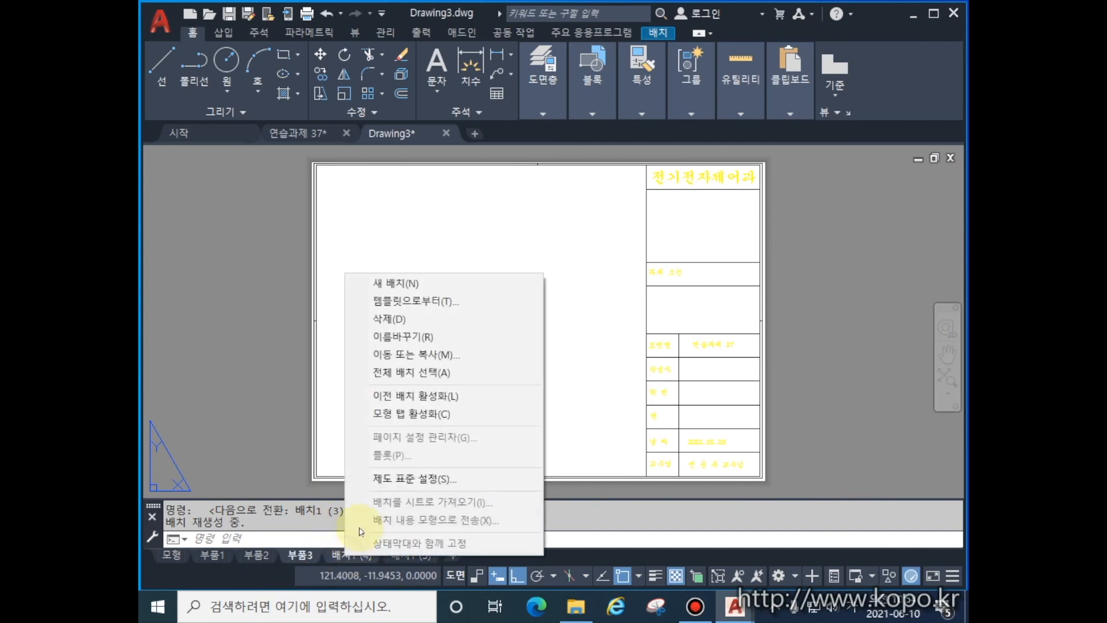
pyautogui.click(411, 338)
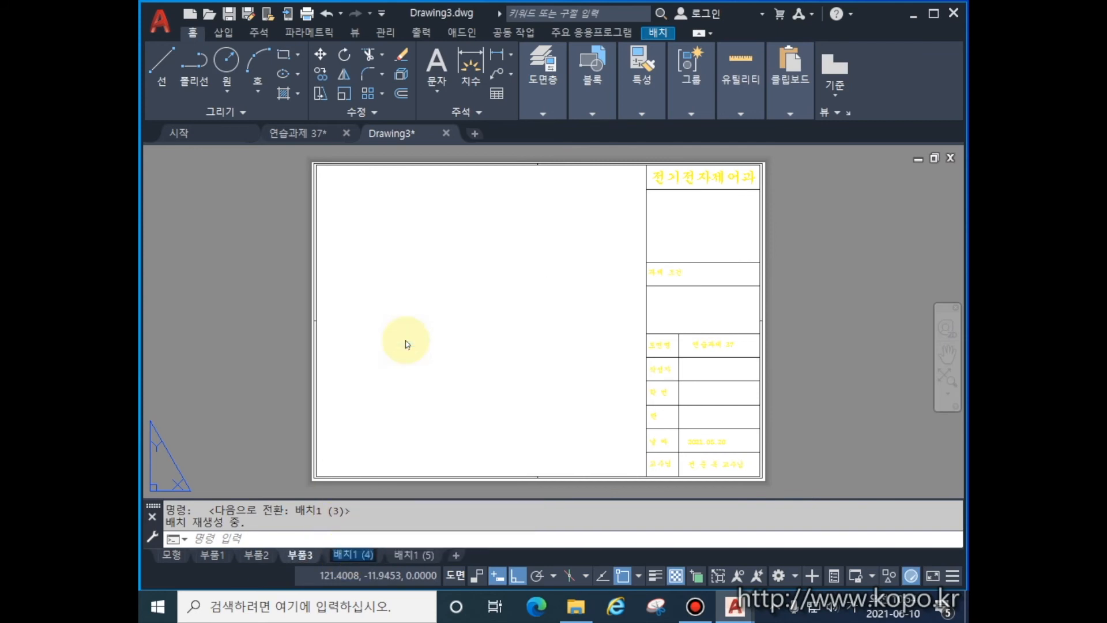
pyautogui.write('부품4')
pyautogui.press('Return')
# Delete the surplus layout 배치1 (5) from the drawing.
pyautogui.rightClick(410, 556)
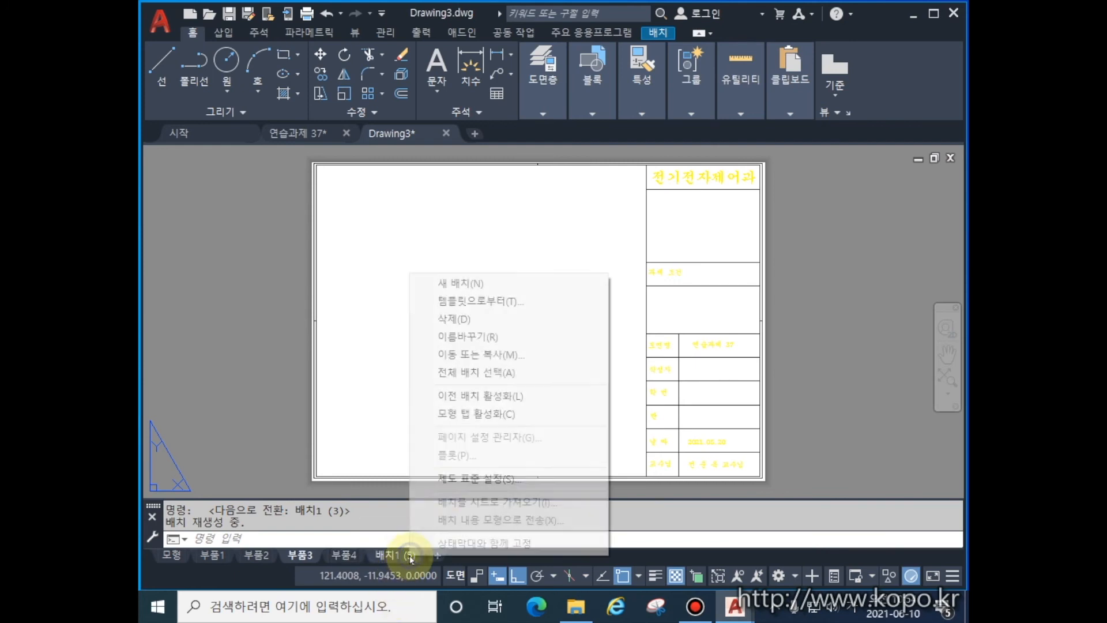
pyautogui.click(469, 319)
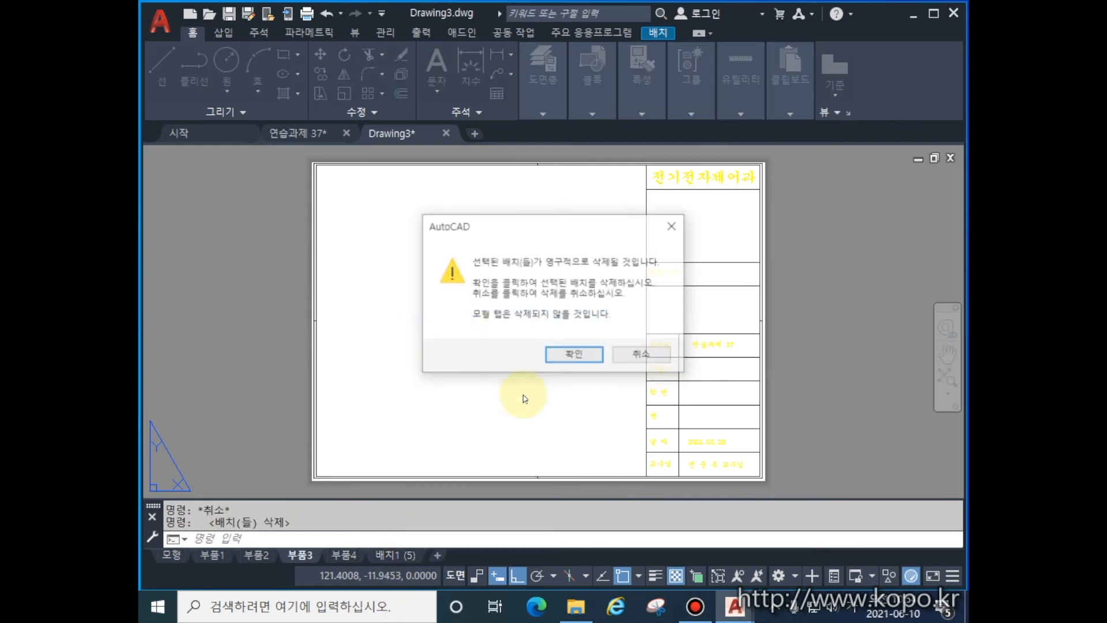
pyautogui.click(577, 355)
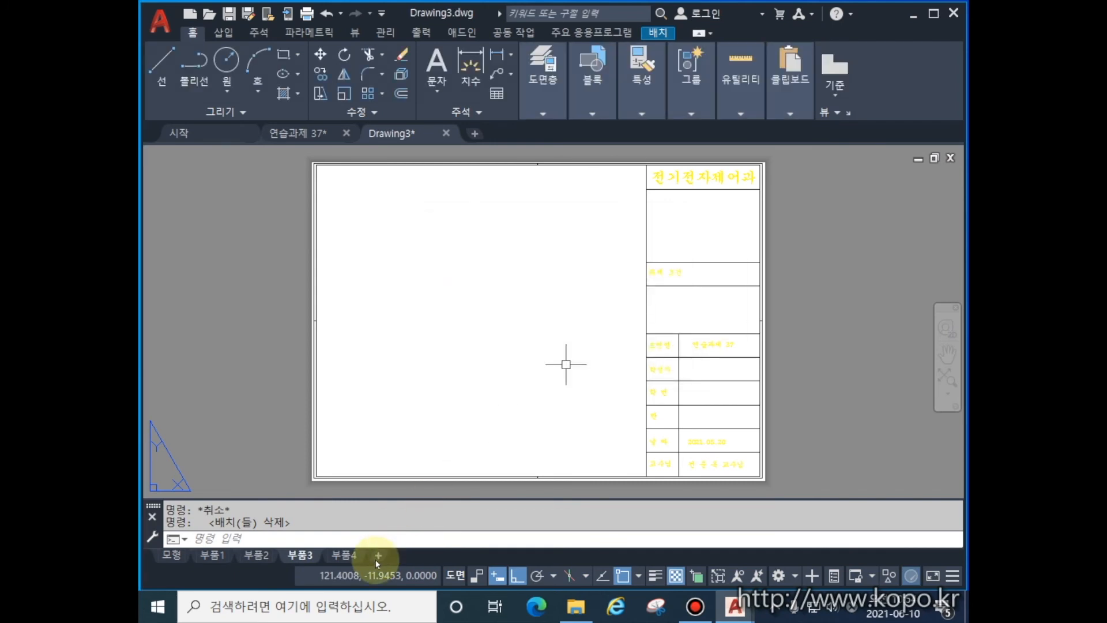
pyautogui.click(199, 554)
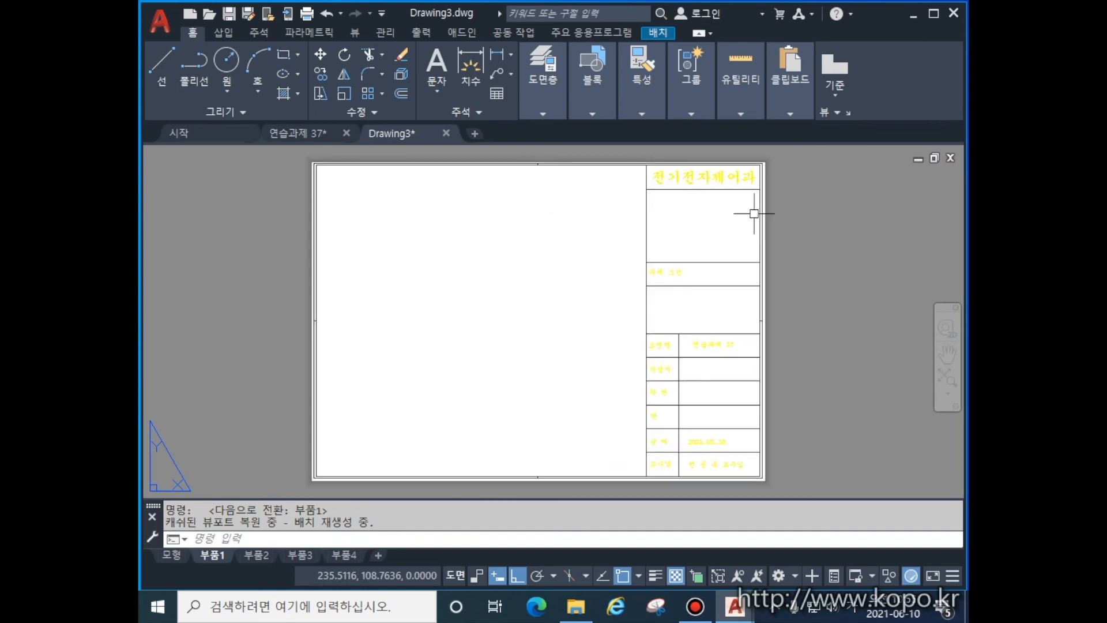
pyautogui.click(260, 556)
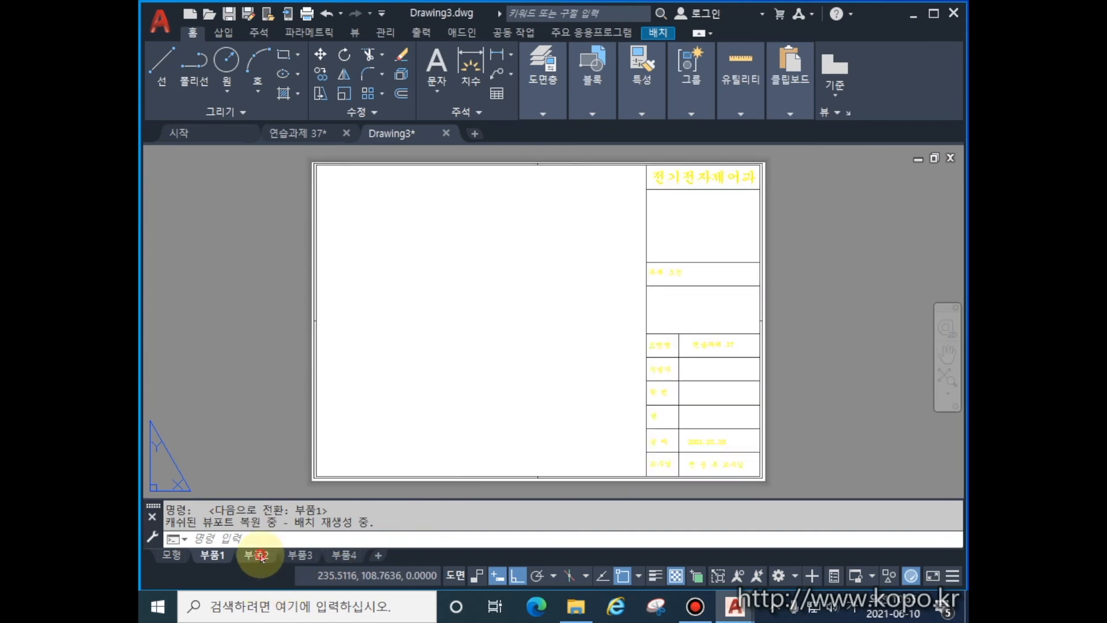
pyautogui.click(296, 555)
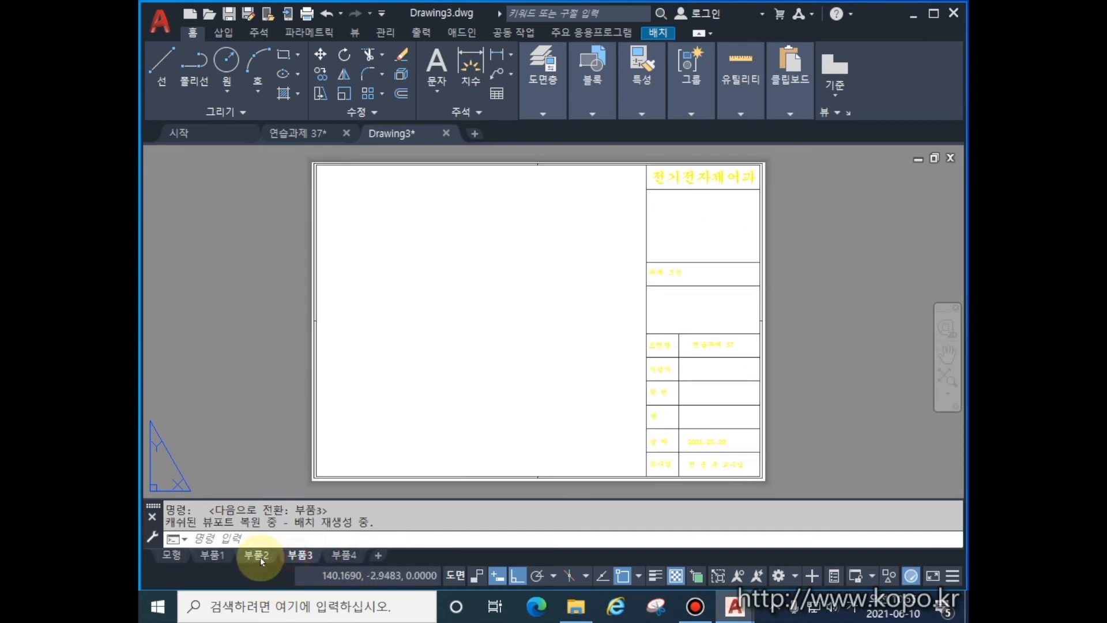
pyautogui.click(212, 555)
# Make model space current in Drawing3 and copy all part views, without the frame and title block, from the 연습과제 37 drawing.
pyautogui.click(173, 556)
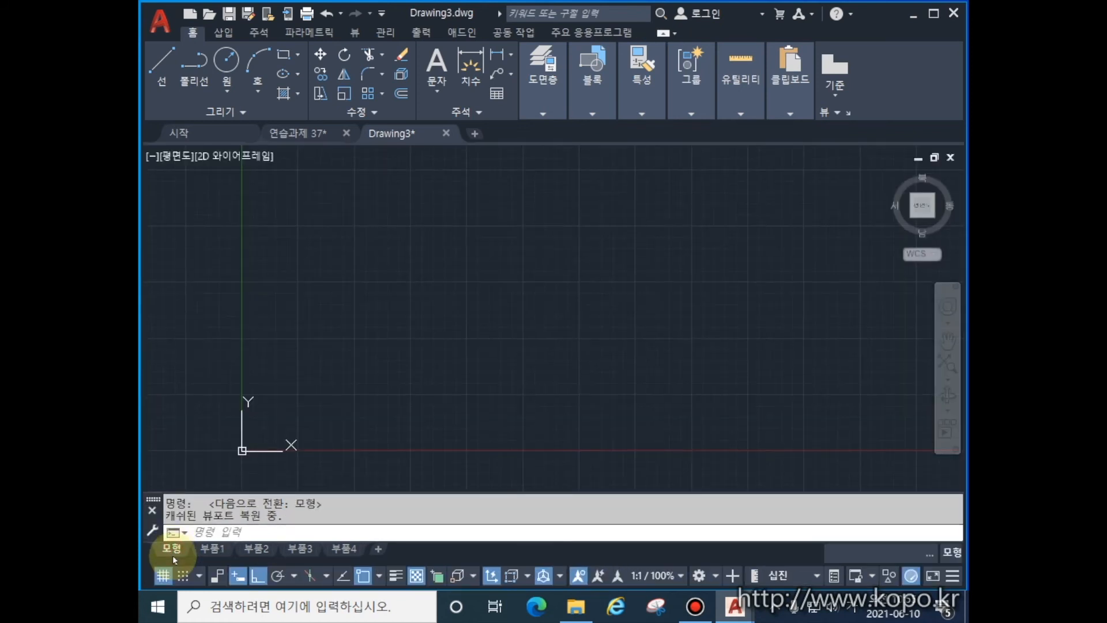
pyautogui.click(311, 140)
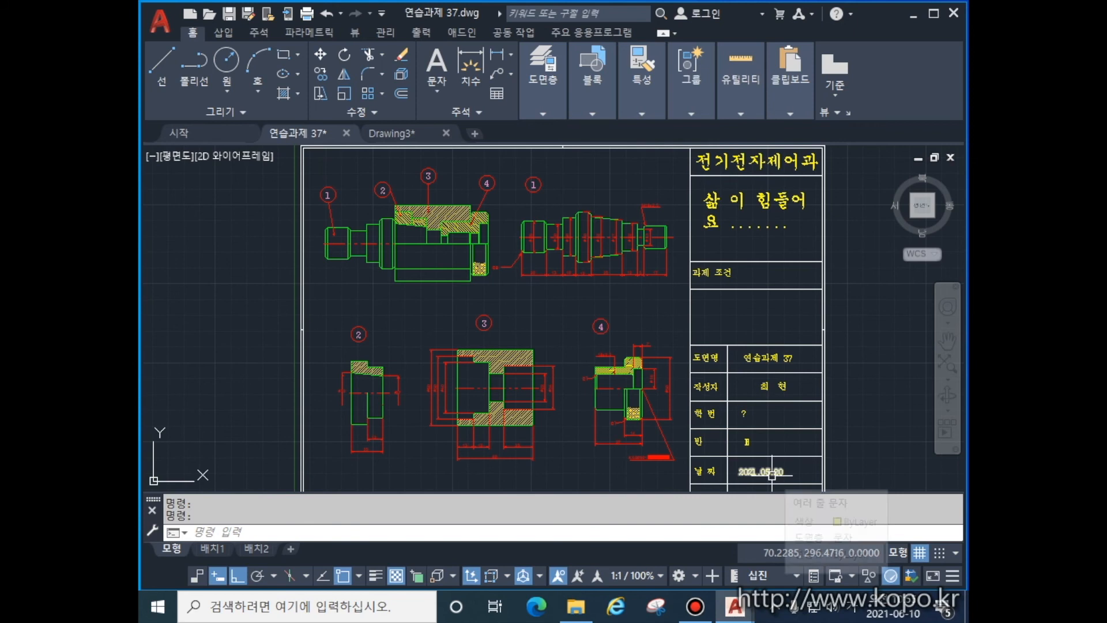
pyautogui.click(682, 477)
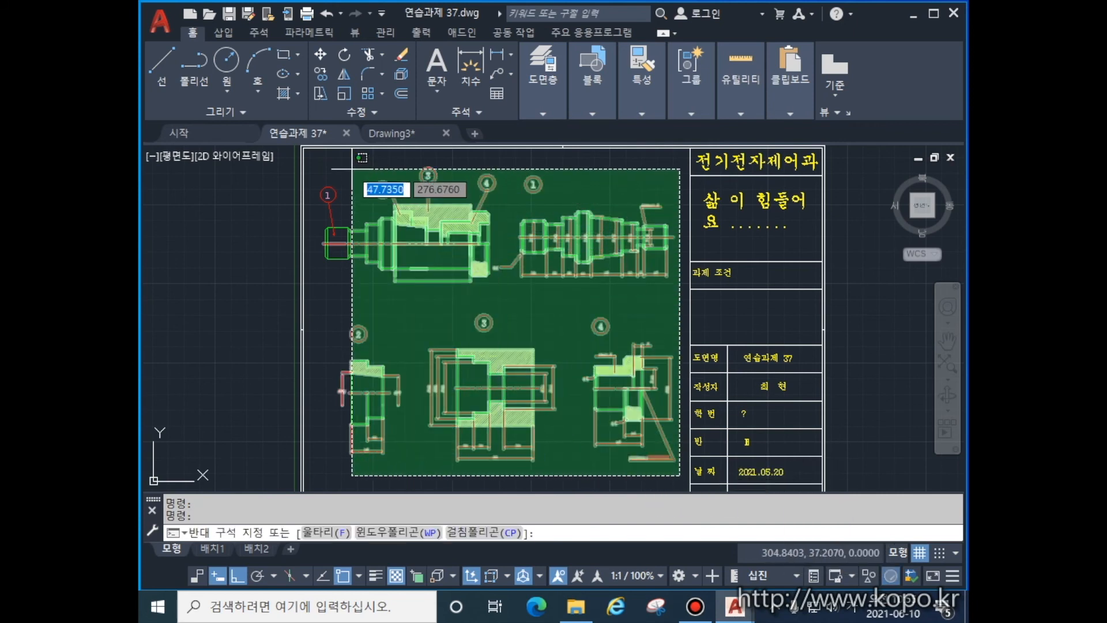
pyautogui.click(324, 151)
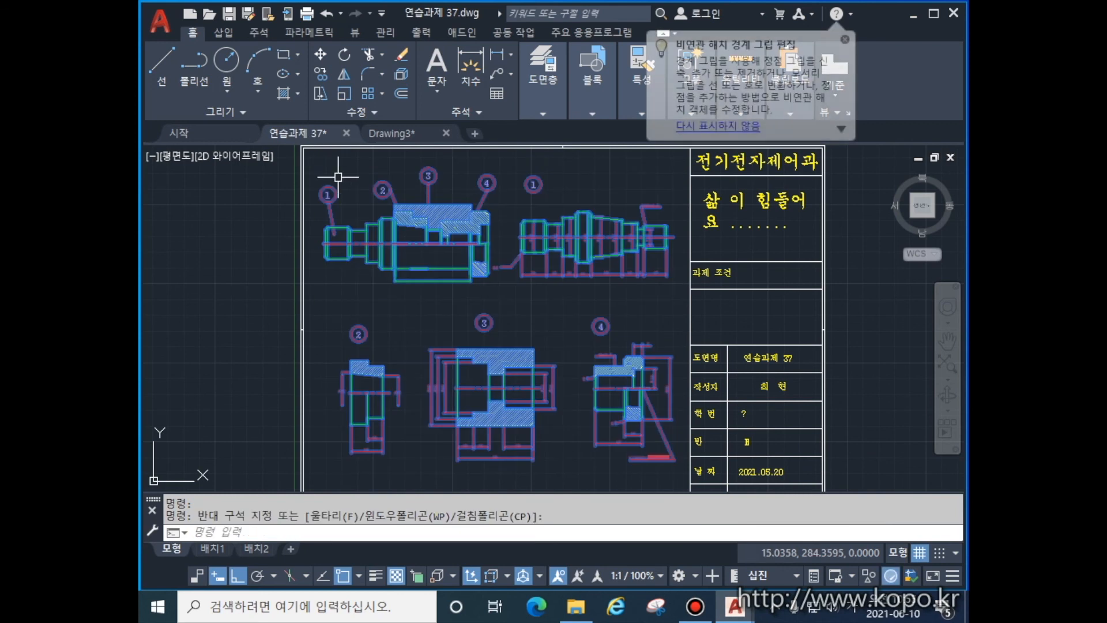
pyautogui.hotkey('ctrl', 'c')
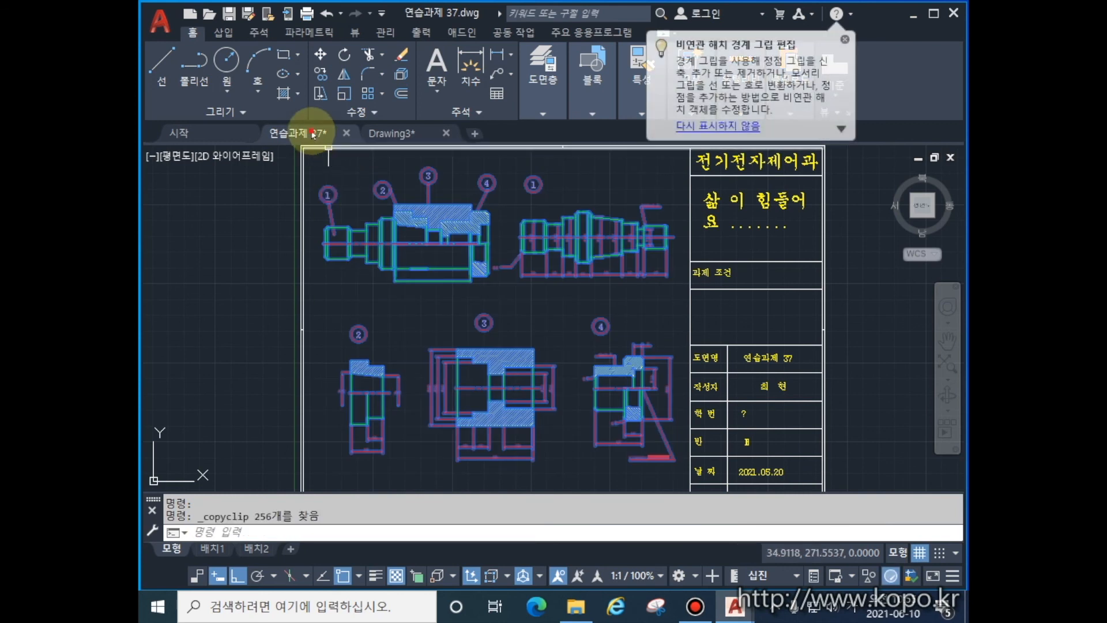
# Paste the copied part views into the model space of Drawing3, above and to the right of the origin.
pyautogui.click(398, 137)
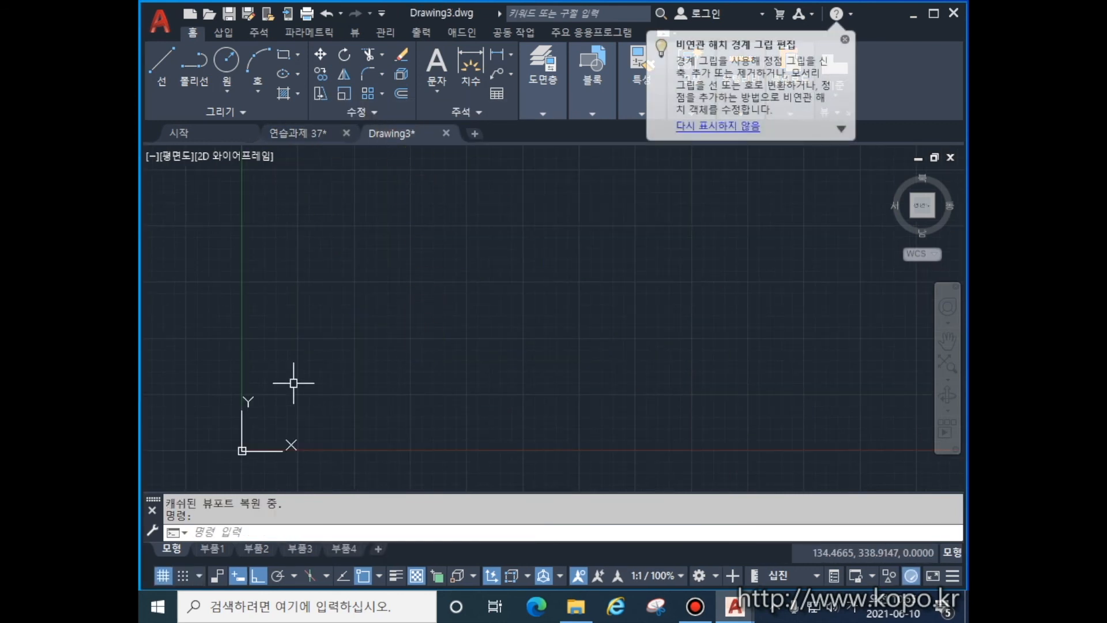
pyautogui.hotkey('ctrl', 'v')
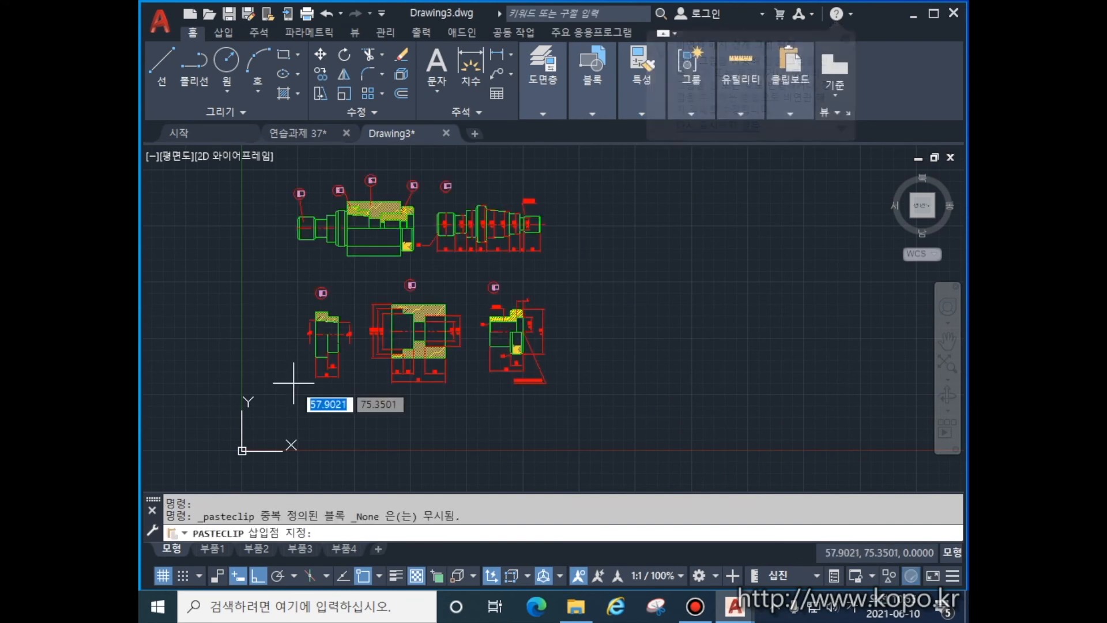
pyautogui.click(408, 402)
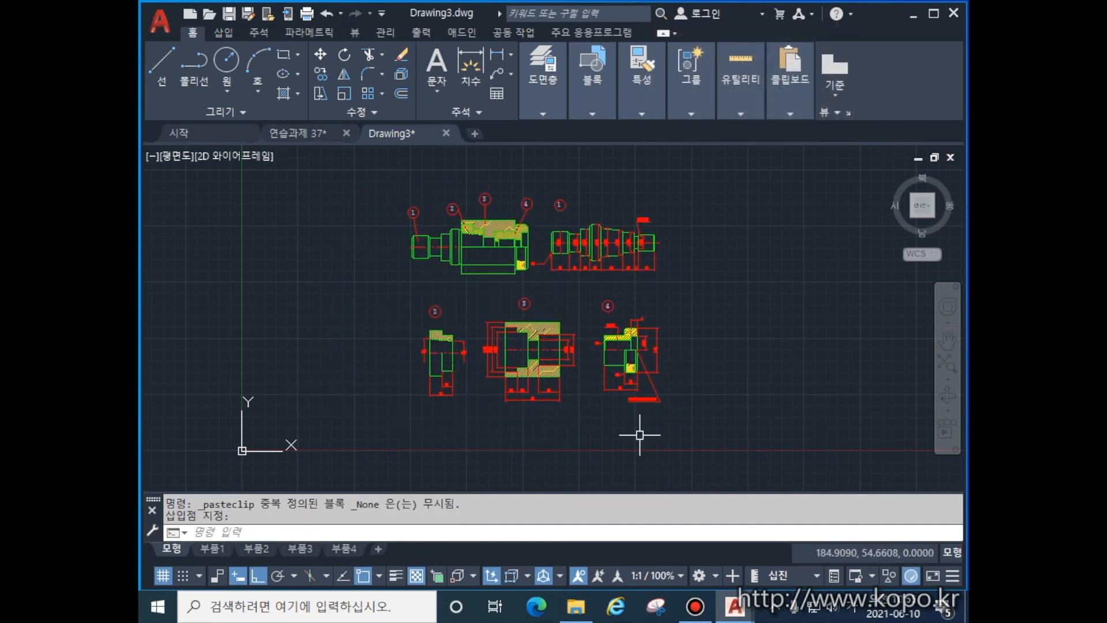
pyautogui.press('Escape')
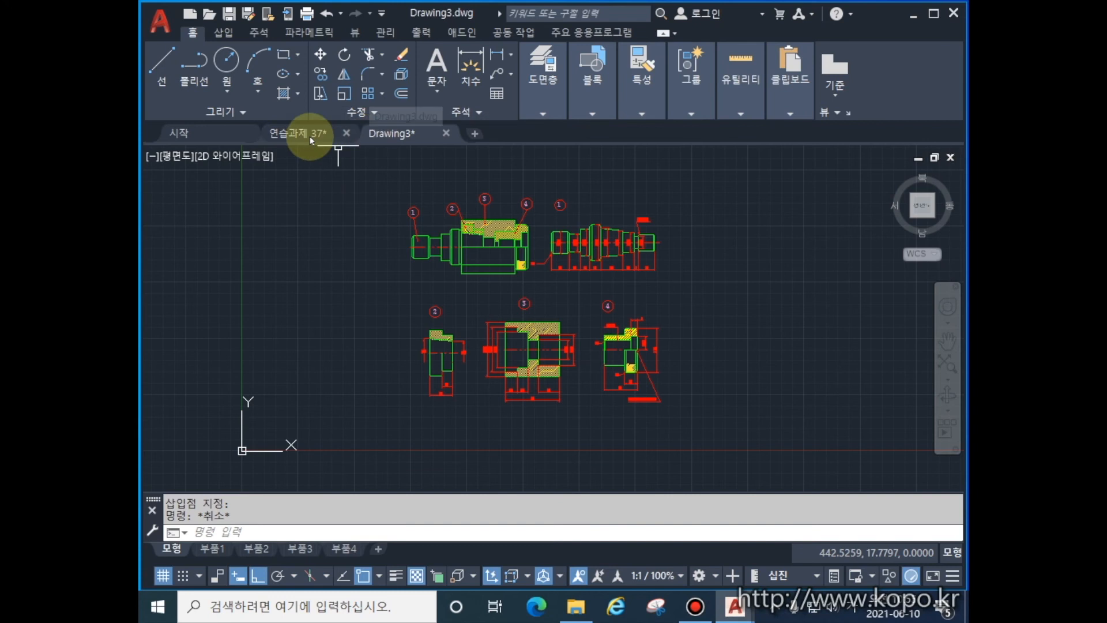
# Examine the pasted parts in model space and the title block sheets of the layouts 부품1 to 부품4.
pyautogui.moveTo(322, 141)
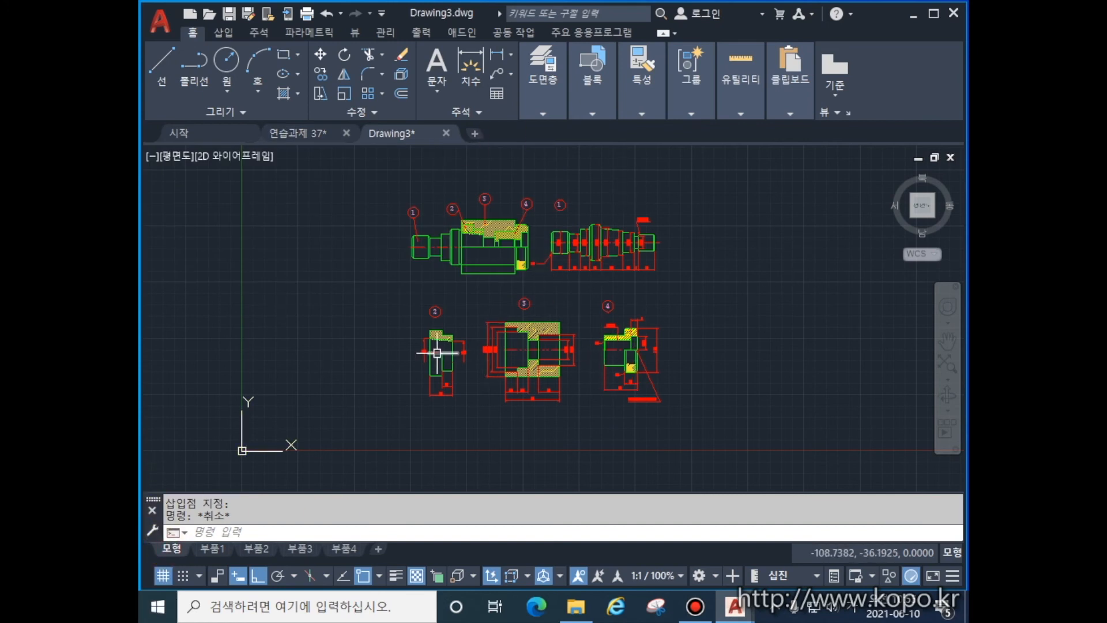
pyautogui.scroll(2, 711, 325)
pyautogui.moveTo(665, 325); pyautogui.dragTo(763, 346, button='middle')
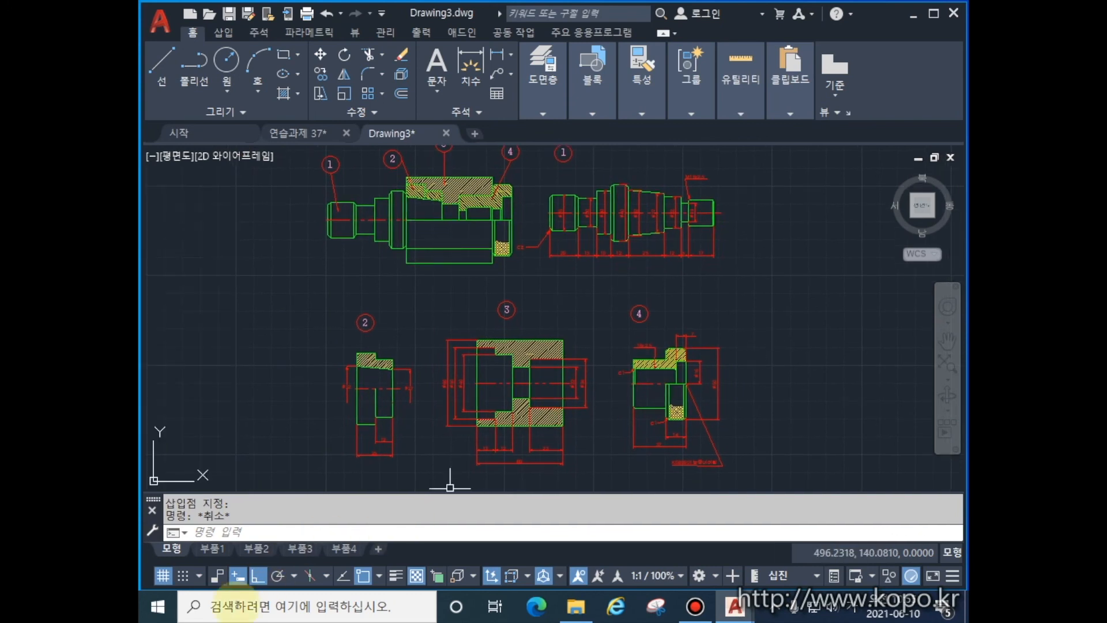
pyautogui.click(213, 549)
pyautogui.click(300, 555)
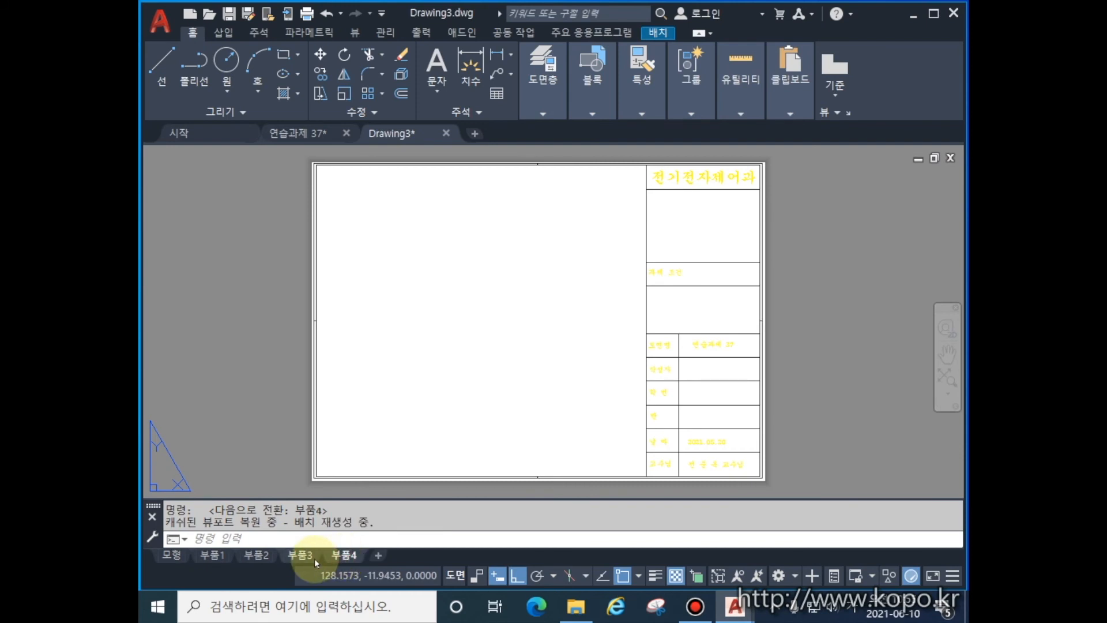
pyautogui.click(257, 555)
pyautogui.click(219, 558)
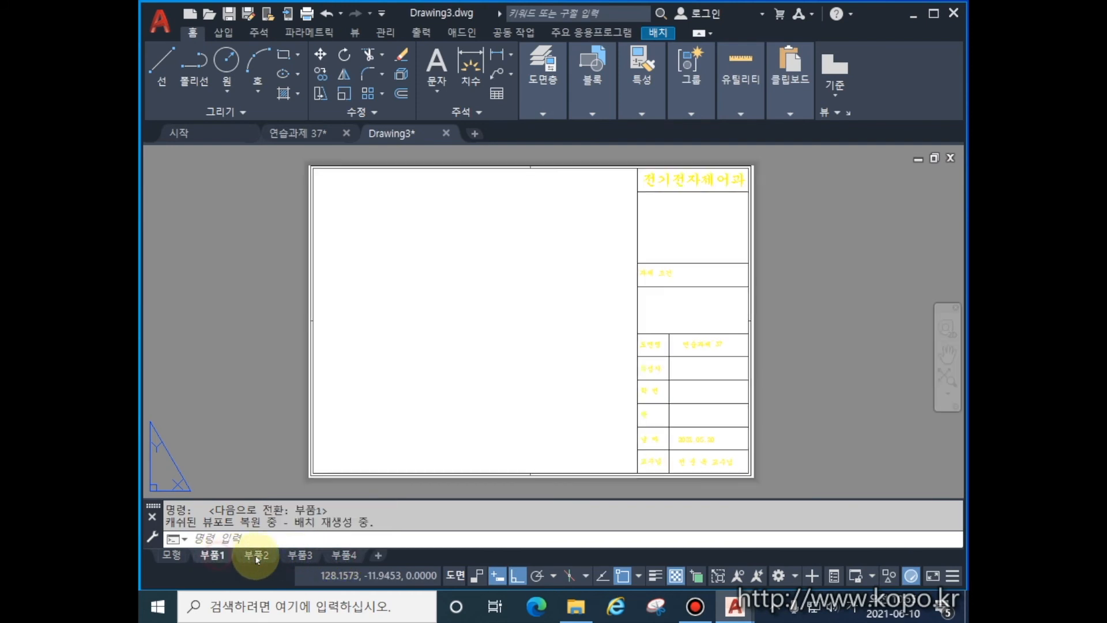
pyautogui.click(256, 559)
pyautogui.click(300, 558)
pyautogui.click(346, 557)
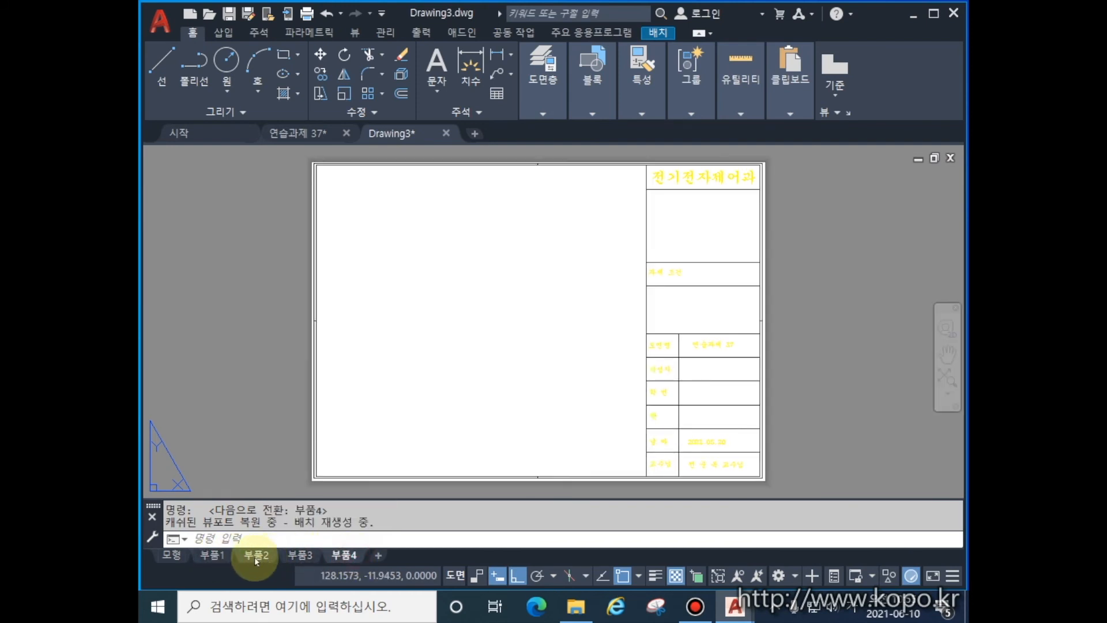
# Create a rectangular viewport about 262 by 241 units in the empty area beside the title block on the 부품1 layout.
pyautogui.click(212, 556)
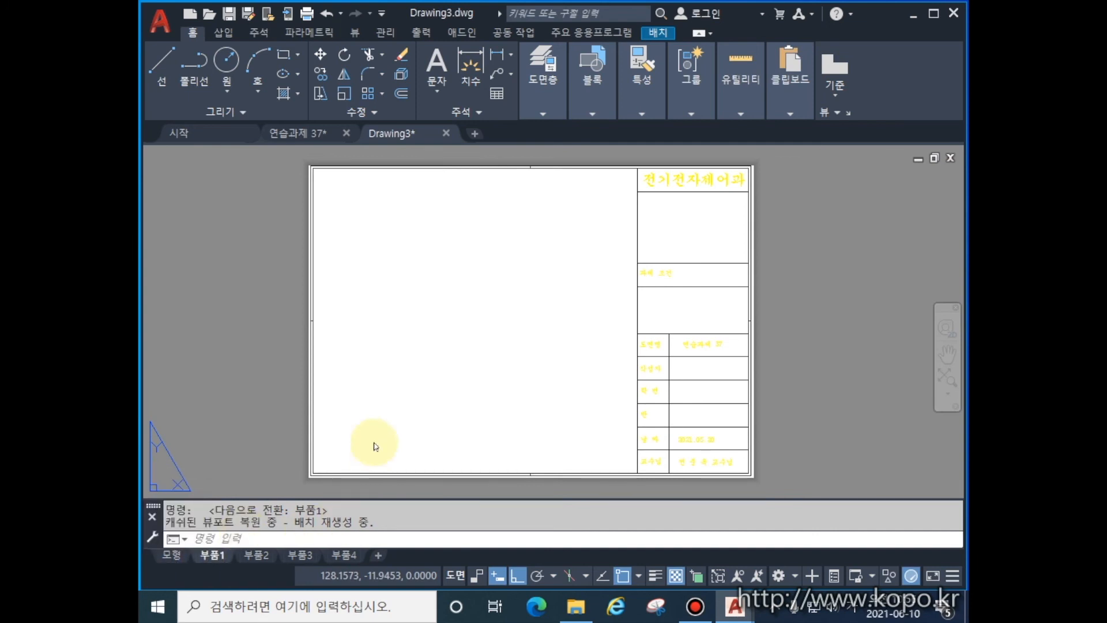
pyautogui.click(657, 32)
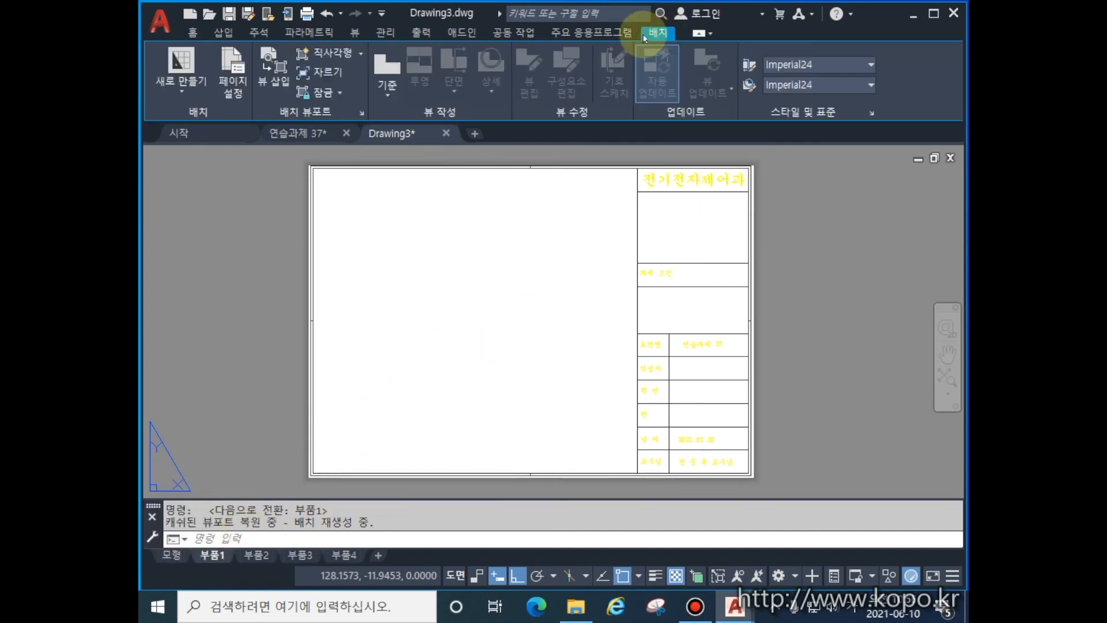
pyautogui.click(362, 56)
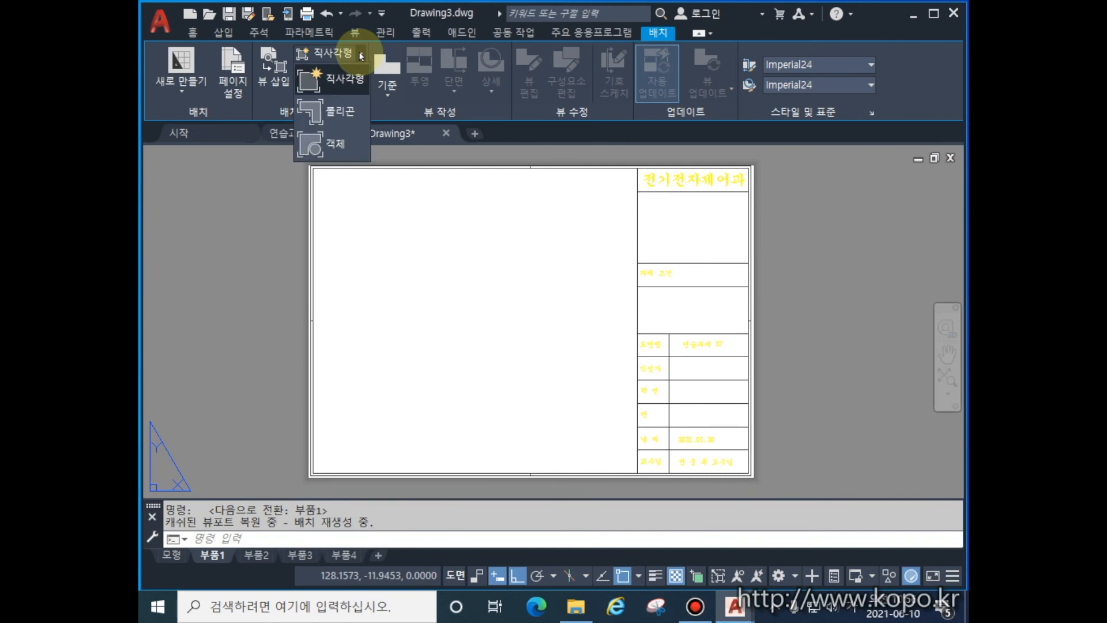
pyautogui.click(346, 81)
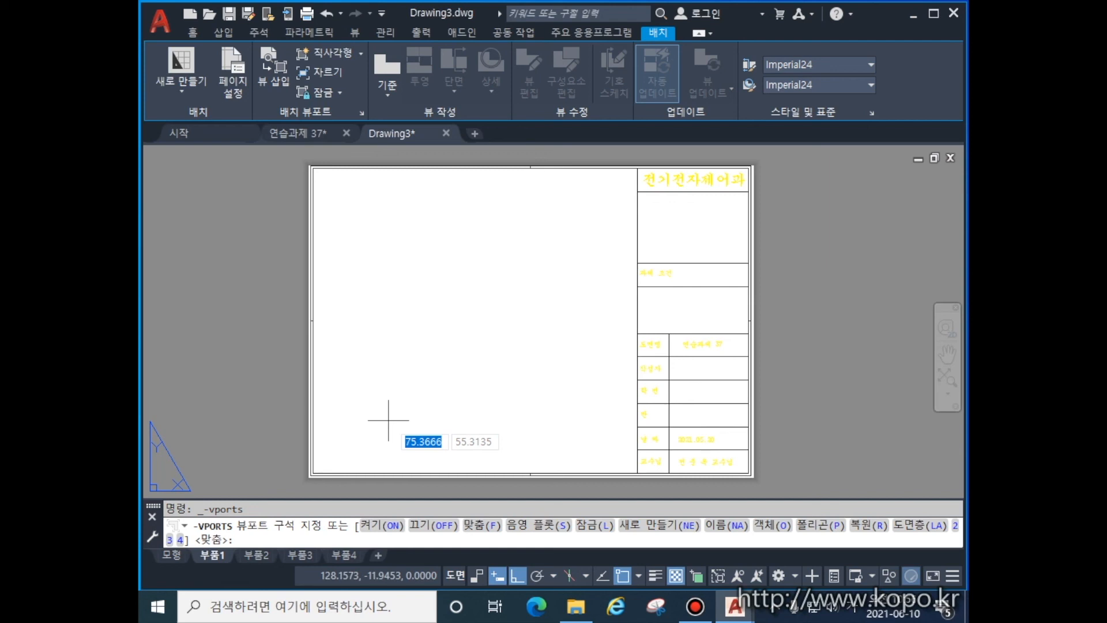
pyautogui.click(337, 444)
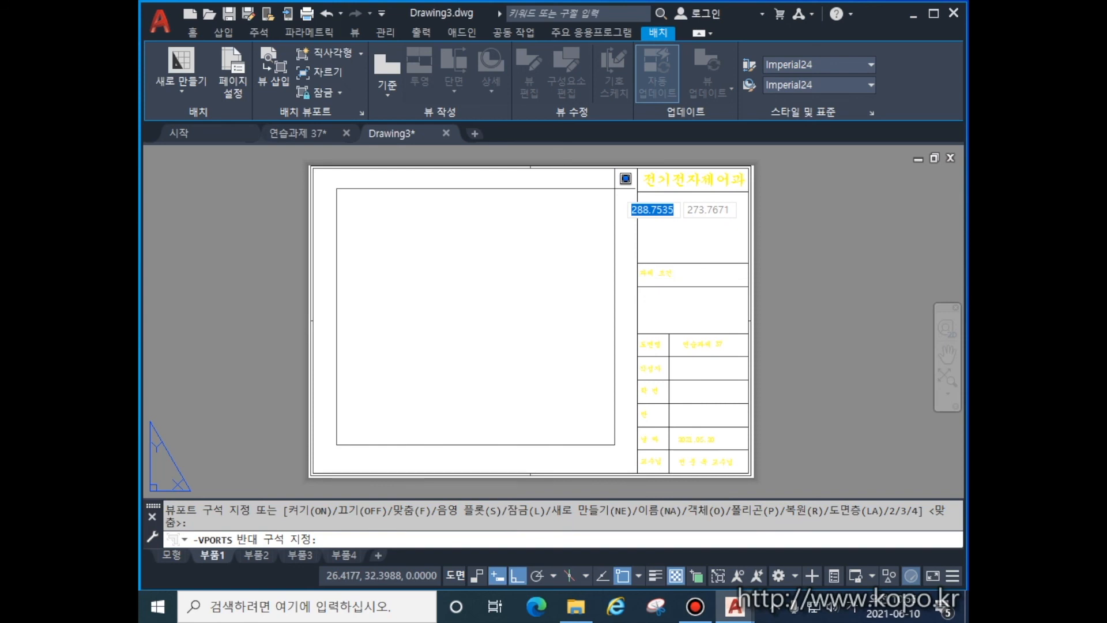
pyautogui.click(615, 188)
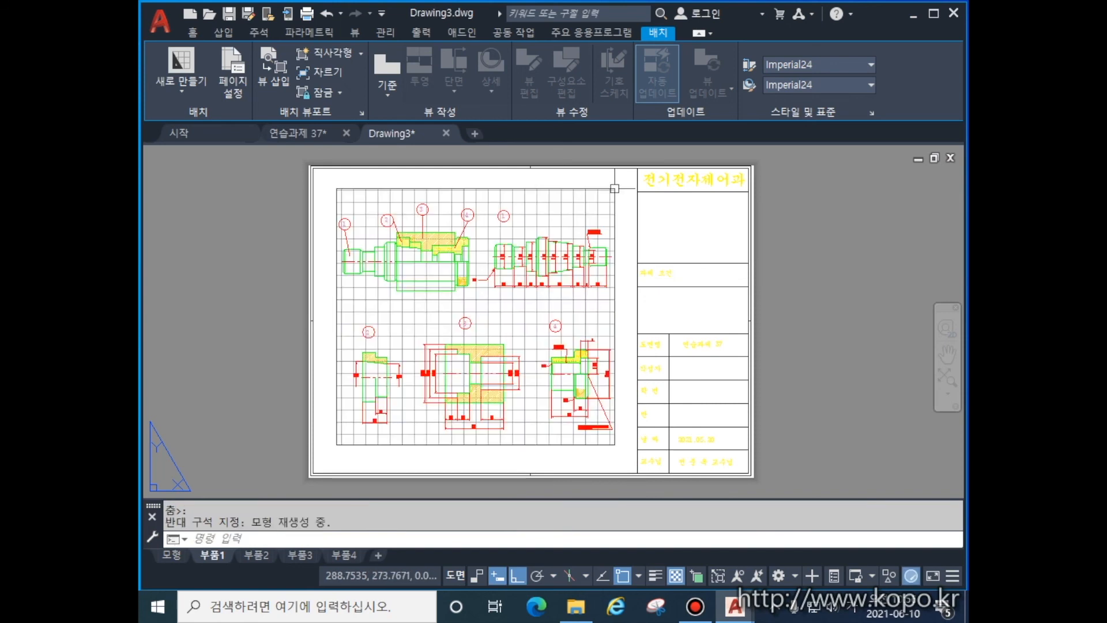
# Activate model space inside the 부품1 viewport, turn off its grid and frame the dimensioned view of part 1.
pyautogui.click(454, 577)
pyautogui.click(920, 552)
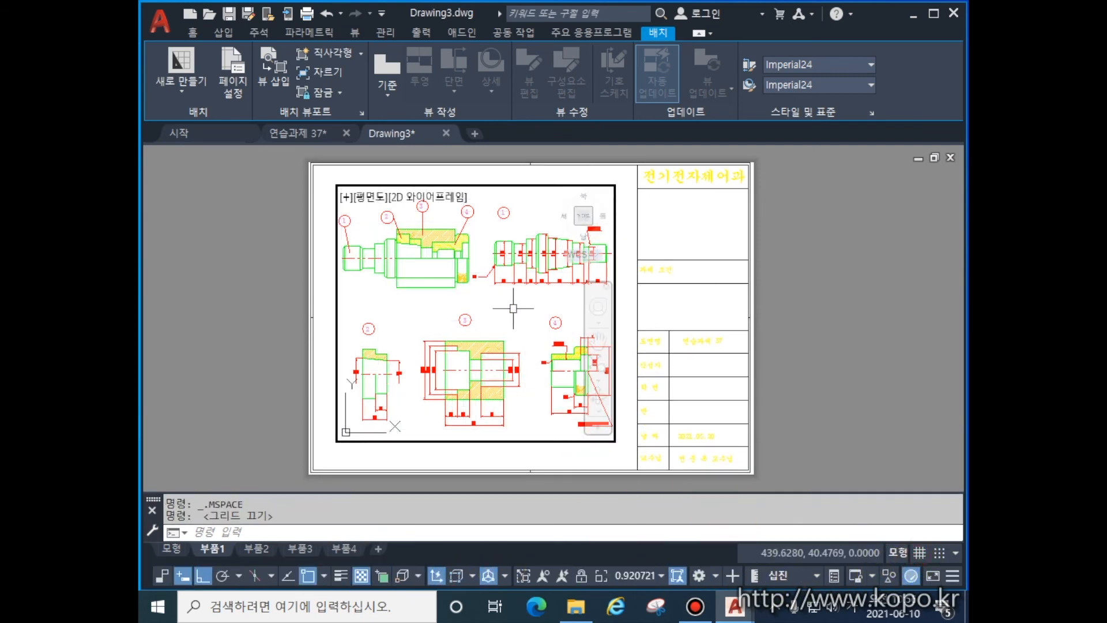
pyautogui.scroll(3, 513, 309)
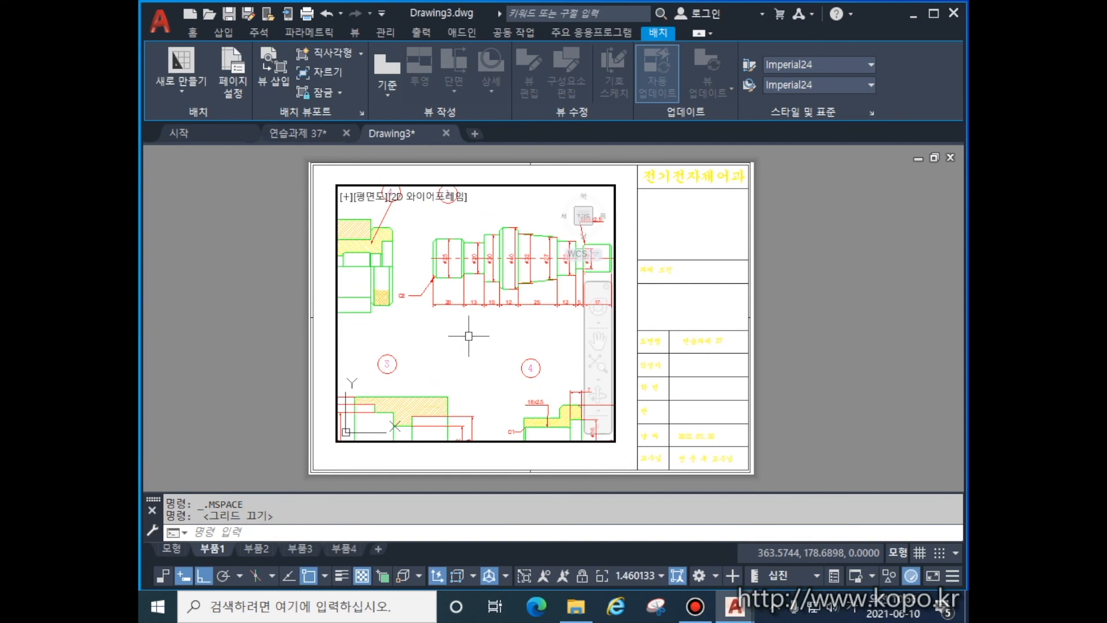
pyautogui.scroll(2, 469, 336)
pyautogui.moveTo(469, 329)
pyautogui.mouseDown(button='middle')
pyautogui.moveTo(465, 388)
pyautogui.moveTo(445, 408)
pyautogui.moveTo(457, 383)
pyautogui.mouseUp(button='middle')
pyautogui.scroll(-2, 444, 405)
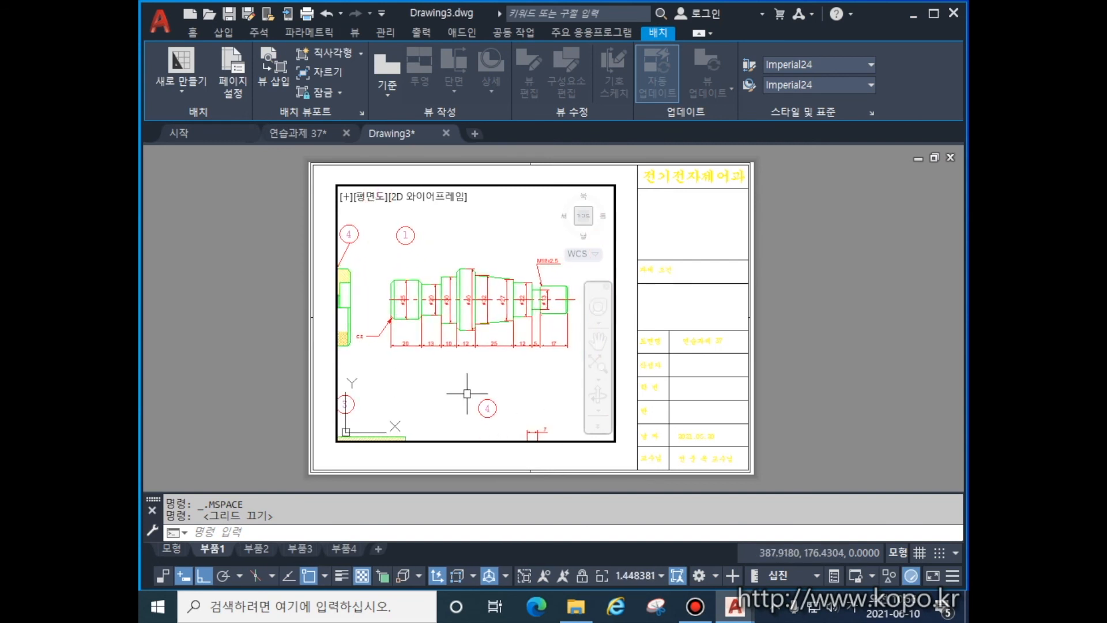
pyautogui.moveTo(488, 380); pyautogui.dragTo(485, 384, button='middle')
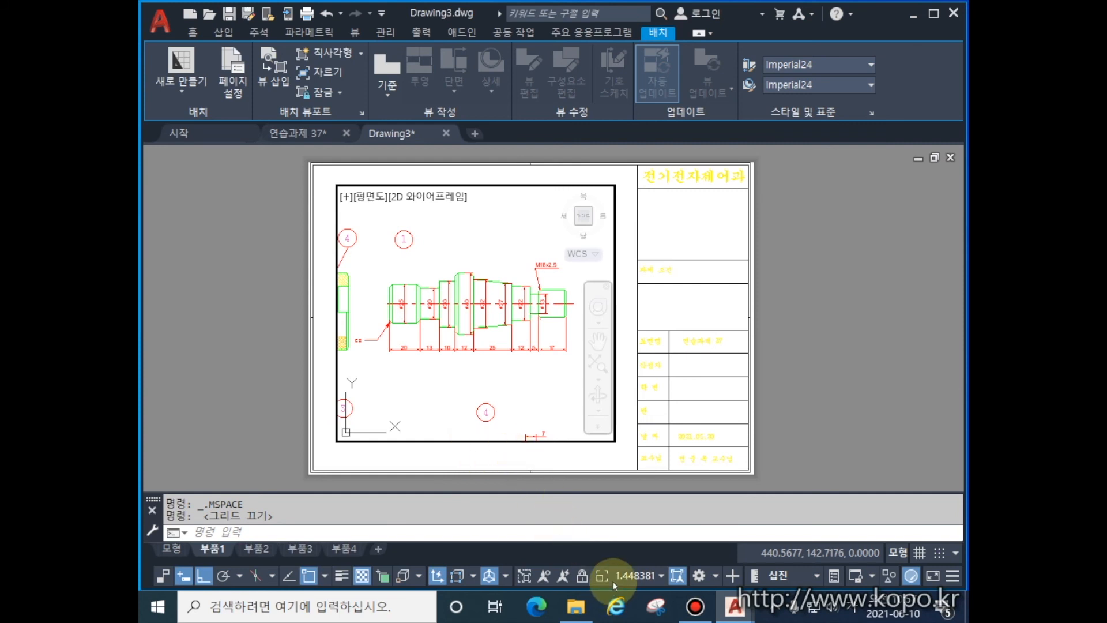
# Set the 부품1 viewport scale to 2:1 and reposition part 1 within the viewport.
pyautogui.click(658, 576)
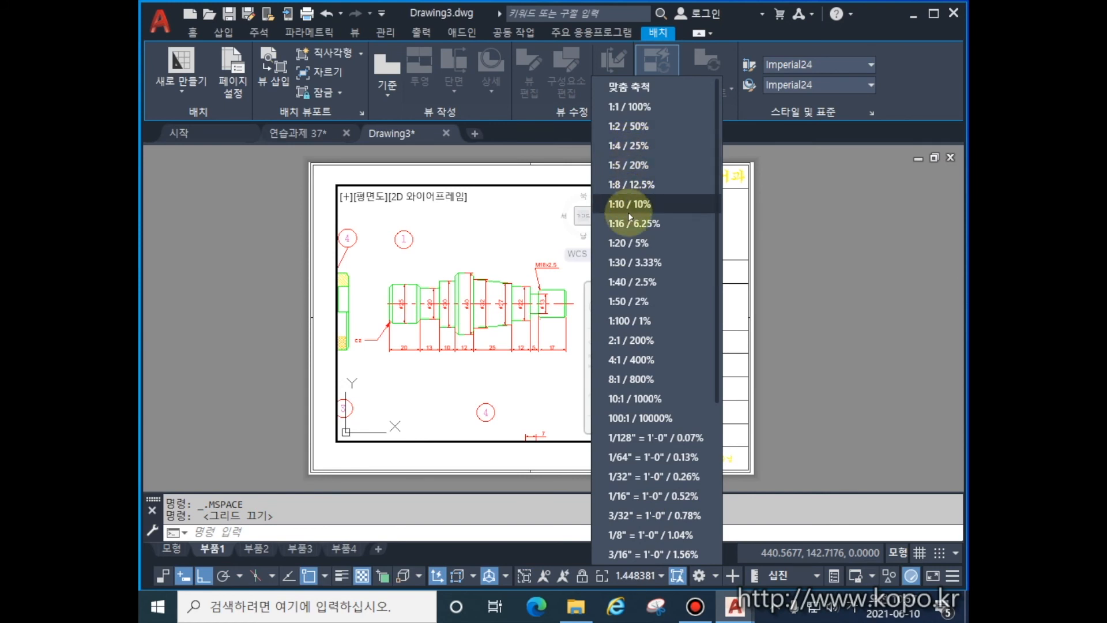
pyautogui.click(652, 341)
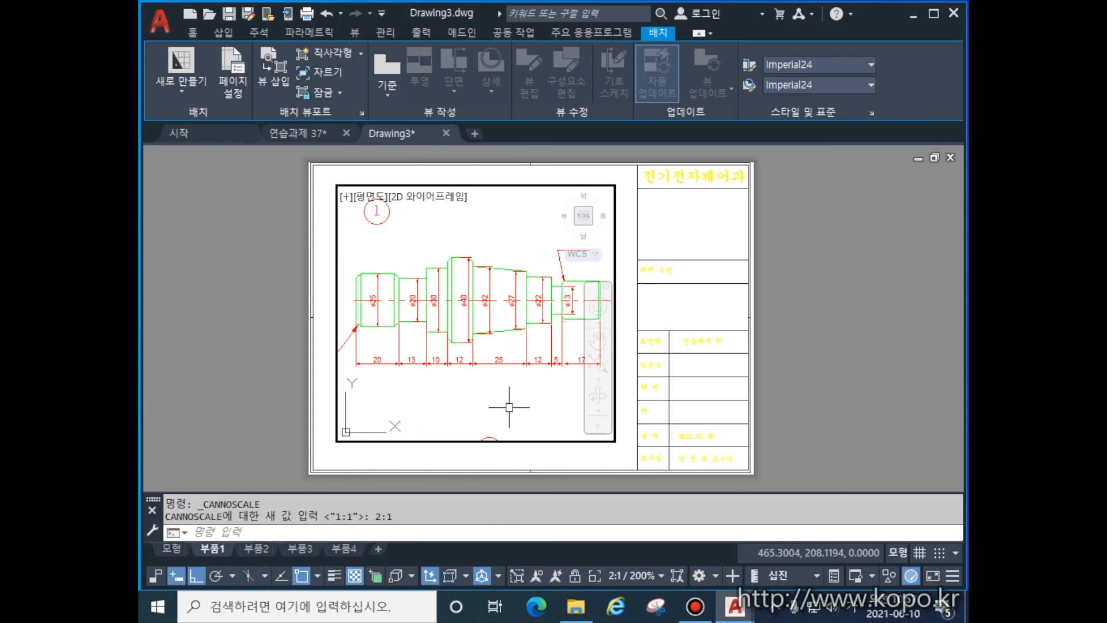
pyautogui.moveTo(509, 407); pyautogui.dragTo(503, 402, button='middle')
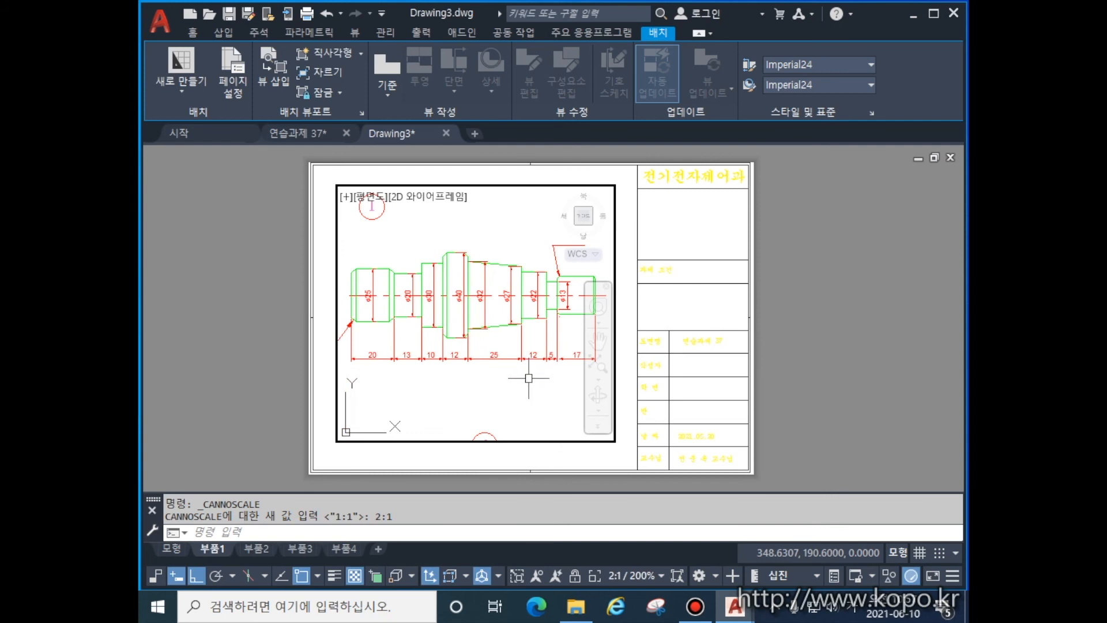
pyautogui.moveTo(534, 385); pyautogui.dragTo(535, 394, button='middle')
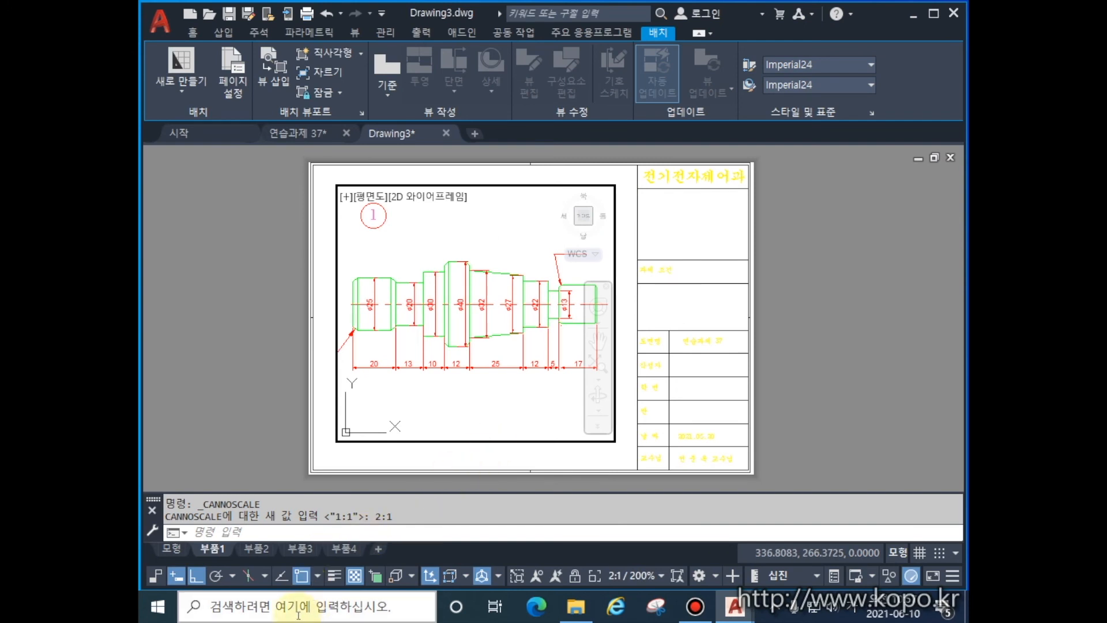
# Create a rectangular viewport about 245 by 248 units in the empty area beside the title block on the 부품2 layout.
pyautogui.click(256, 548)
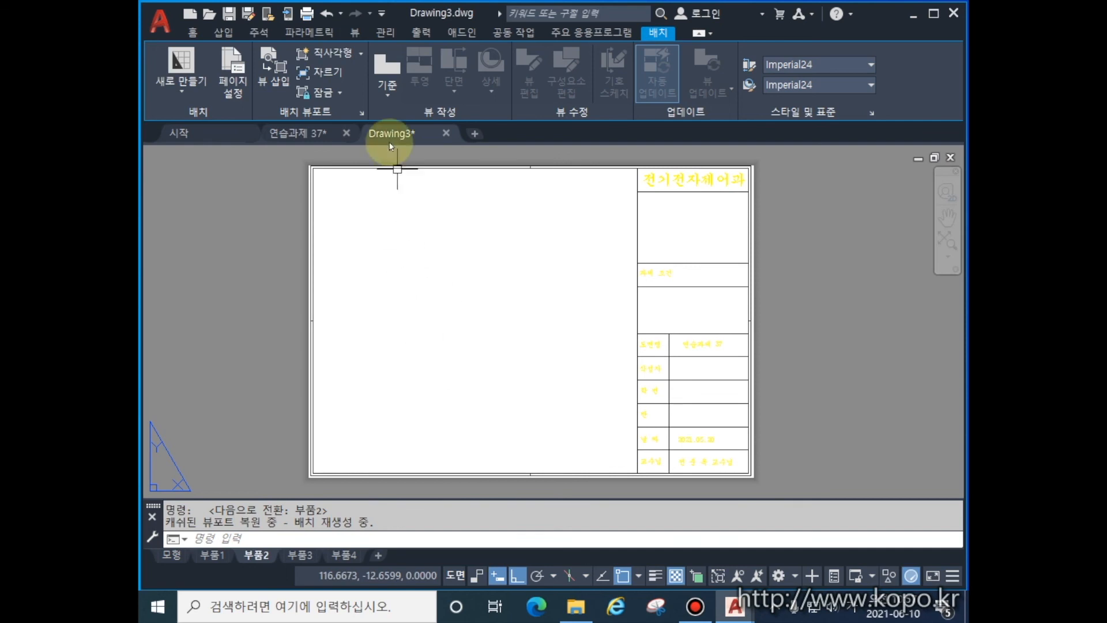
pyautogui.click(361, 55)
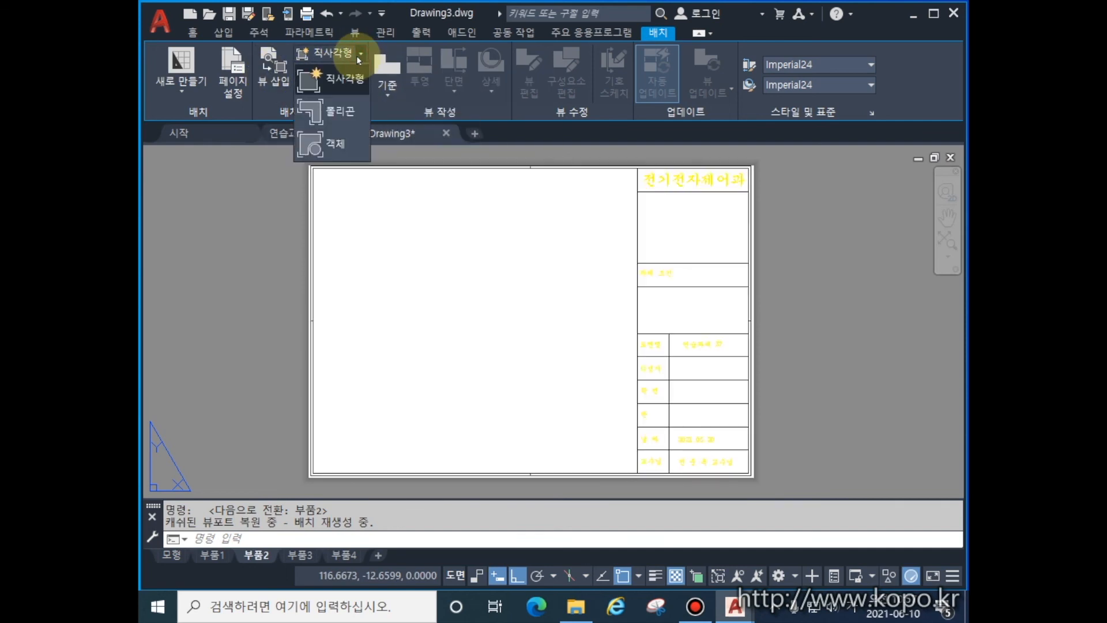
pyautogui.click(335, 81)
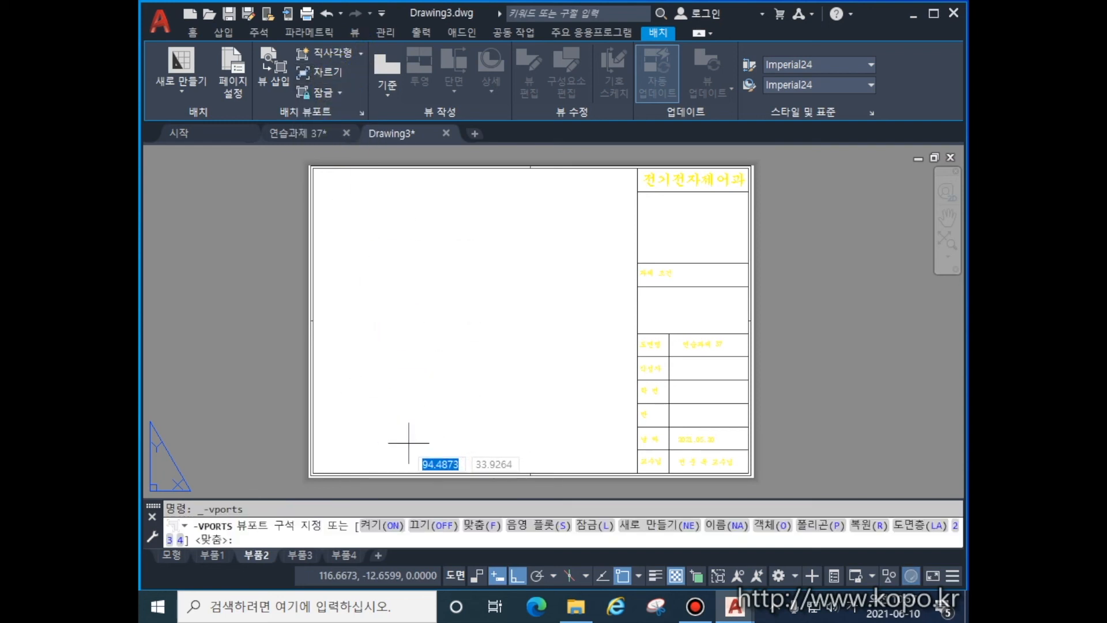
pyautogui.click(345, 455)
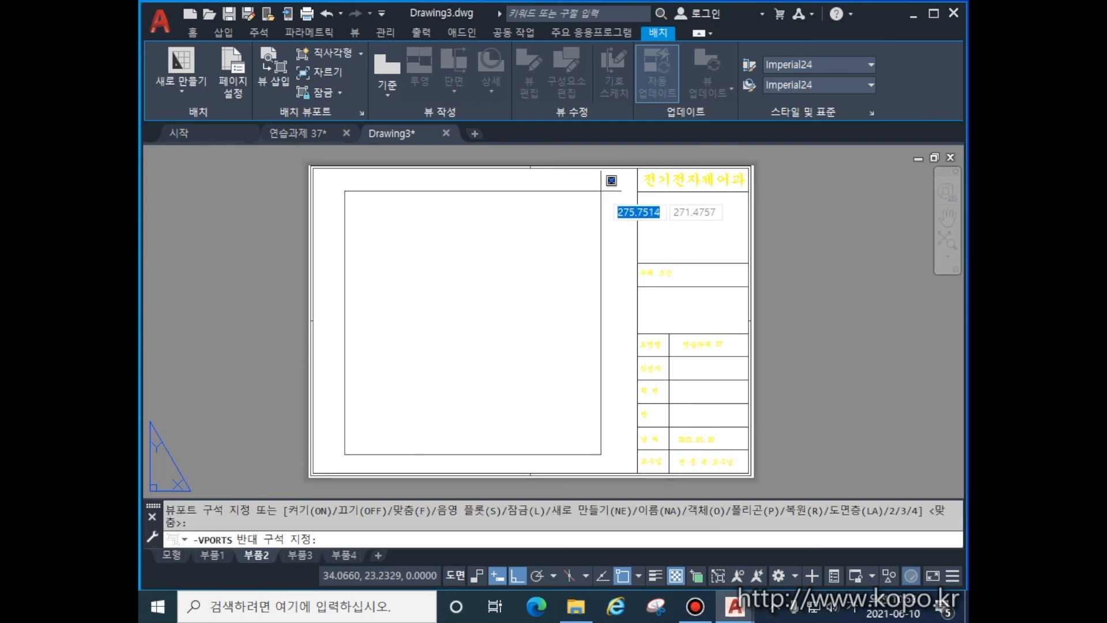
pyautogui.click(605, 190)
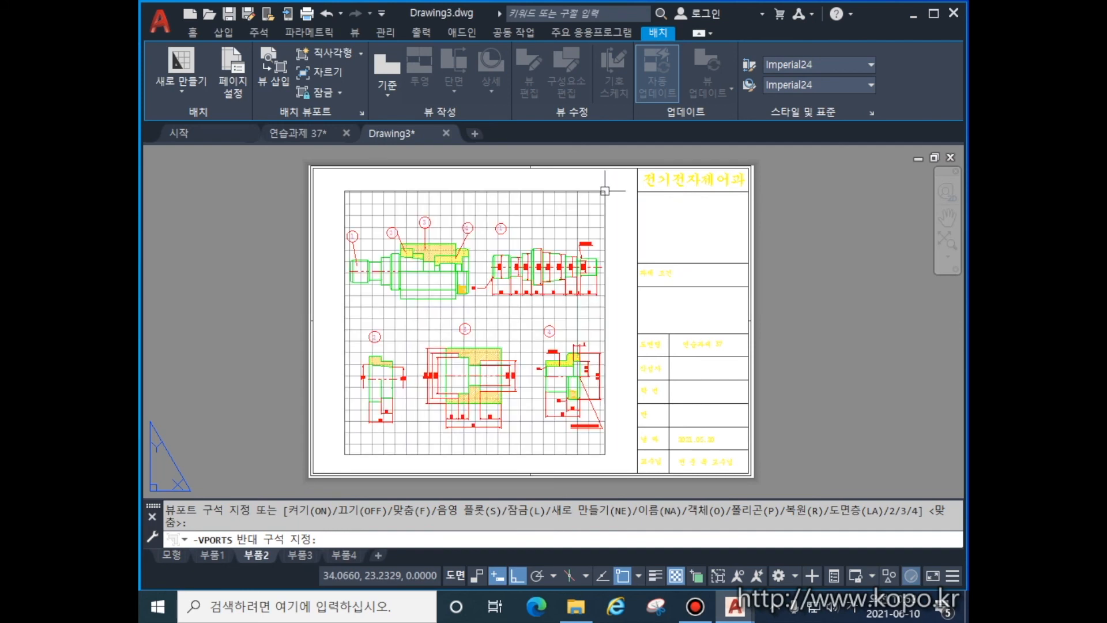
# Activate model space inside the 부품2 viewport, turn off its grid and frame the dimensioned views of parts 2 and 3.
pyautogui.doubleClick(415, 419)
pyautogui.press('F7')
pyautogui.moveTo(415, 419); pyautogui.dragTo(442, 368, button='middle')
pyautogui.scroll(2, 443, 377)
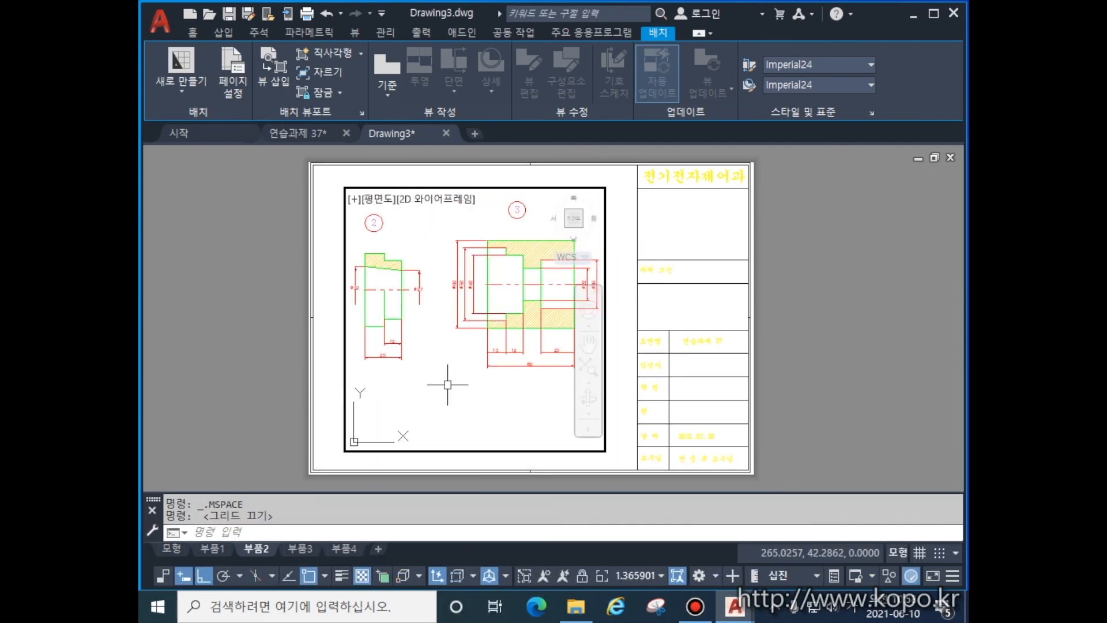
pyautogui.scroll(-2, 467, 378)
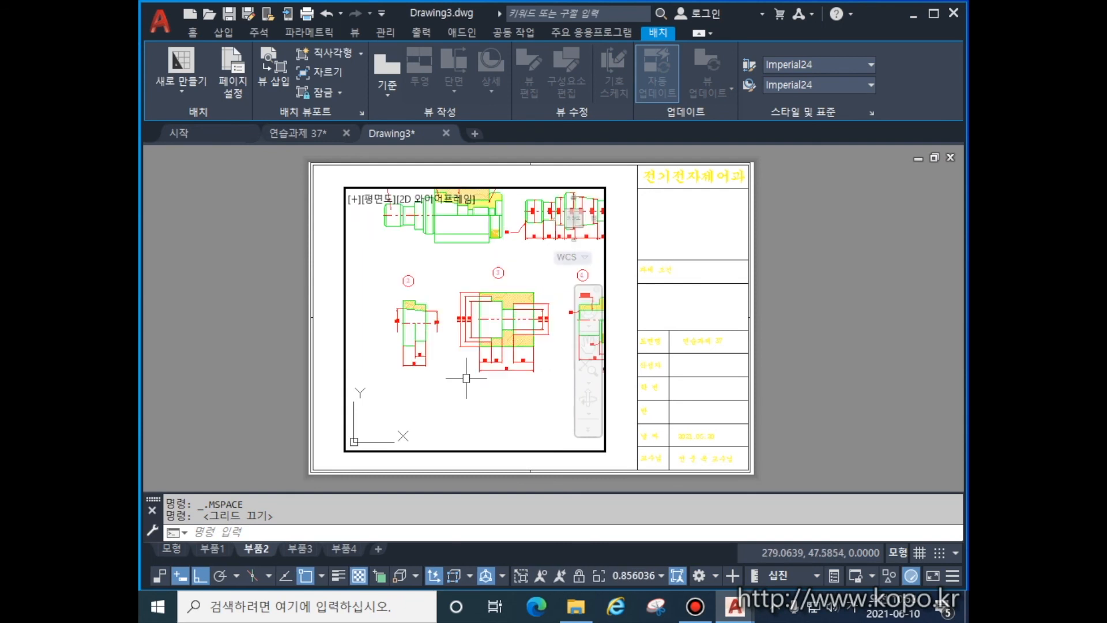
pyautogui.scroll(2, 468, 377)
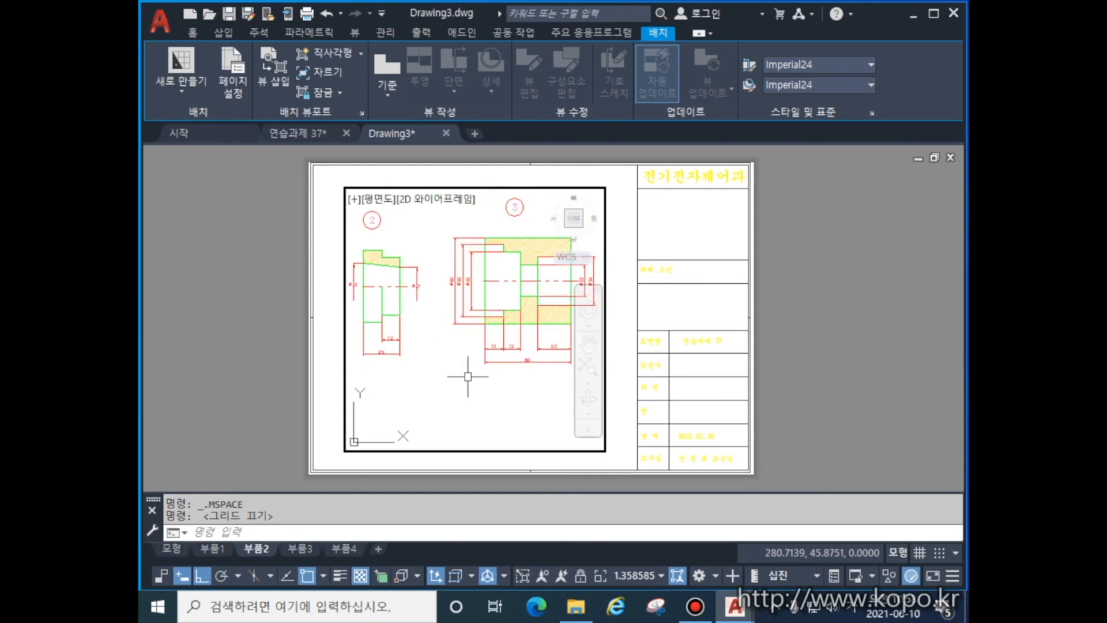
pyautogui.moveTo(468, 376); pyautogui.dragTo(472, 406, button='middle')
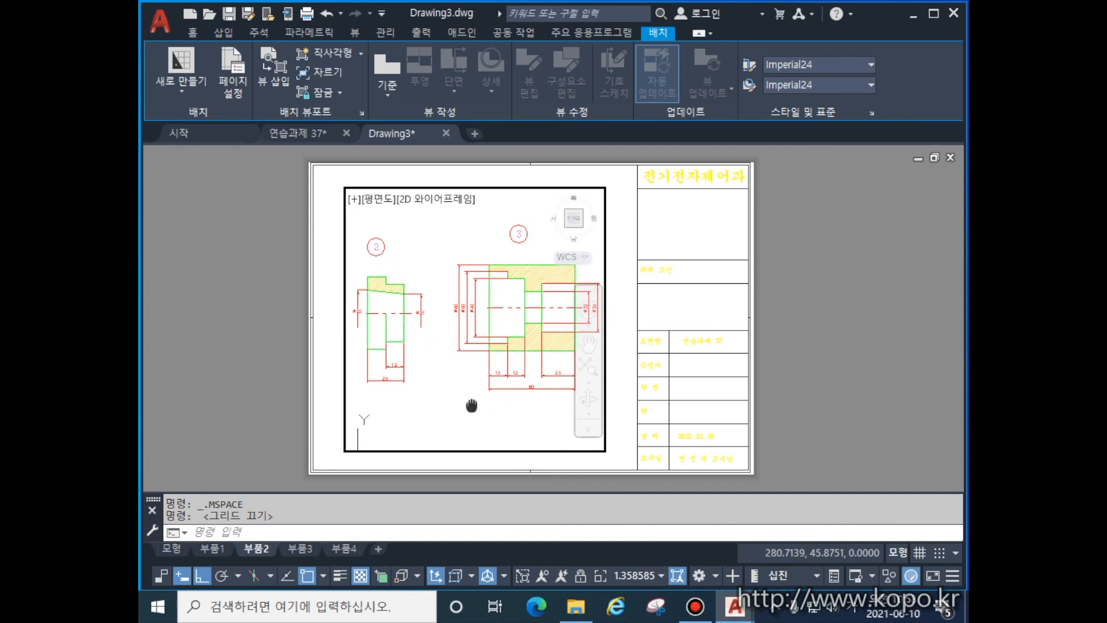
# Set the 부품2 viewport scale to 2:1 and center part 3 within the viewport.
pyautogui.click(638, 576)
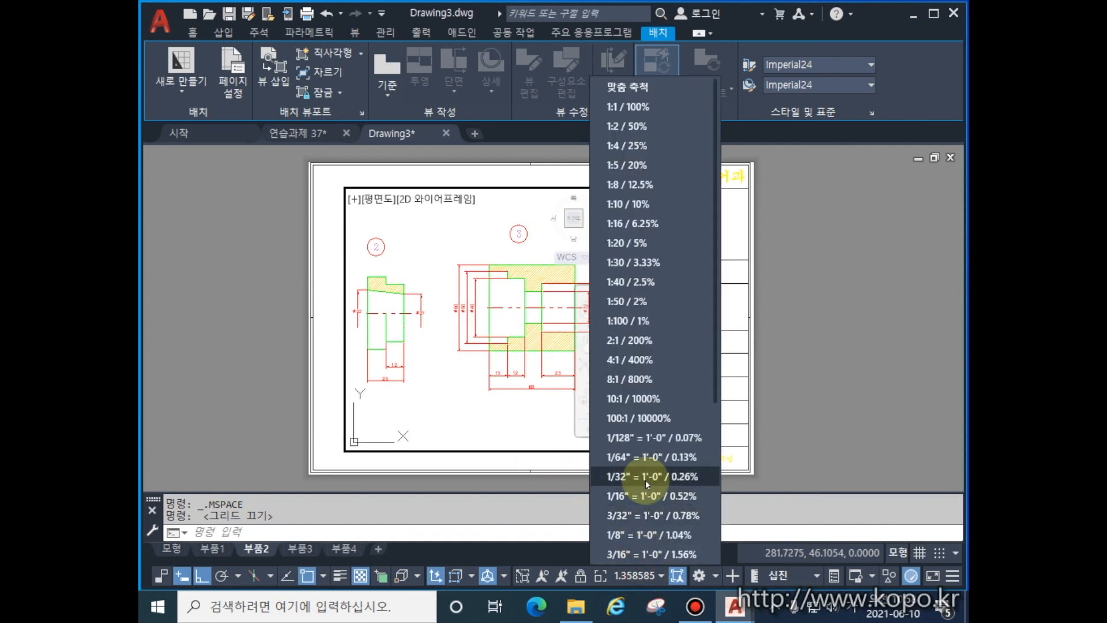
pyautogui.click(636, 341)
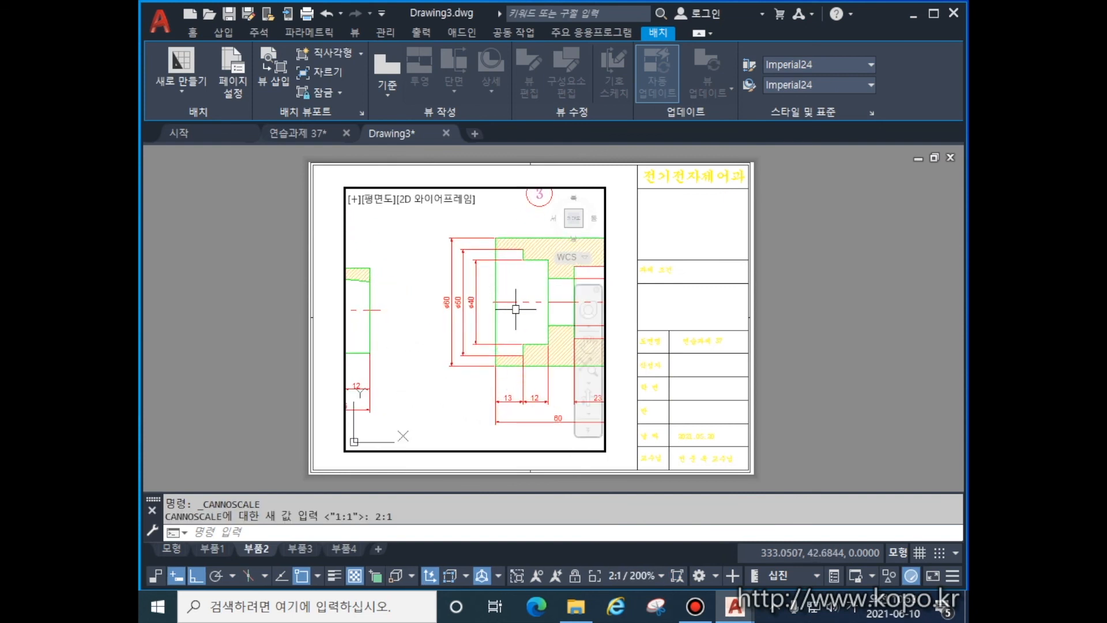
pyautogui.moveTo(457, 406); pyautogui.dragTo(379, 427, button='middle')
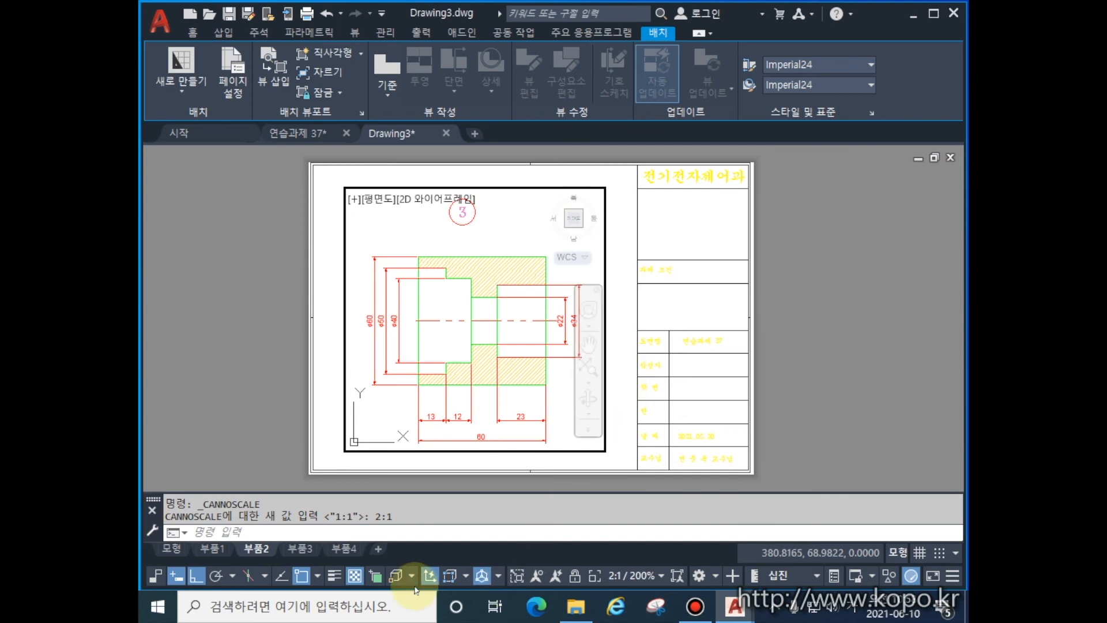
# Create three viewports with the large one on the right, filling the empty area beside the title block on the 부품3 layout.
pyautogui.click(305, 549)
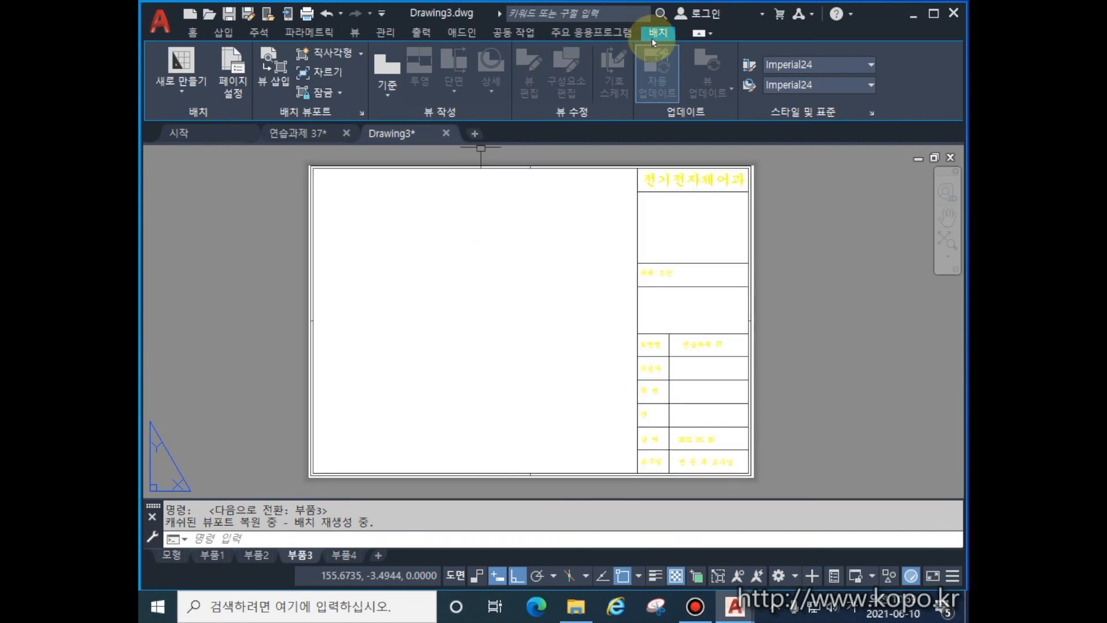
pyautogui.click(359, 56)
pyautogui.click(340, 74)
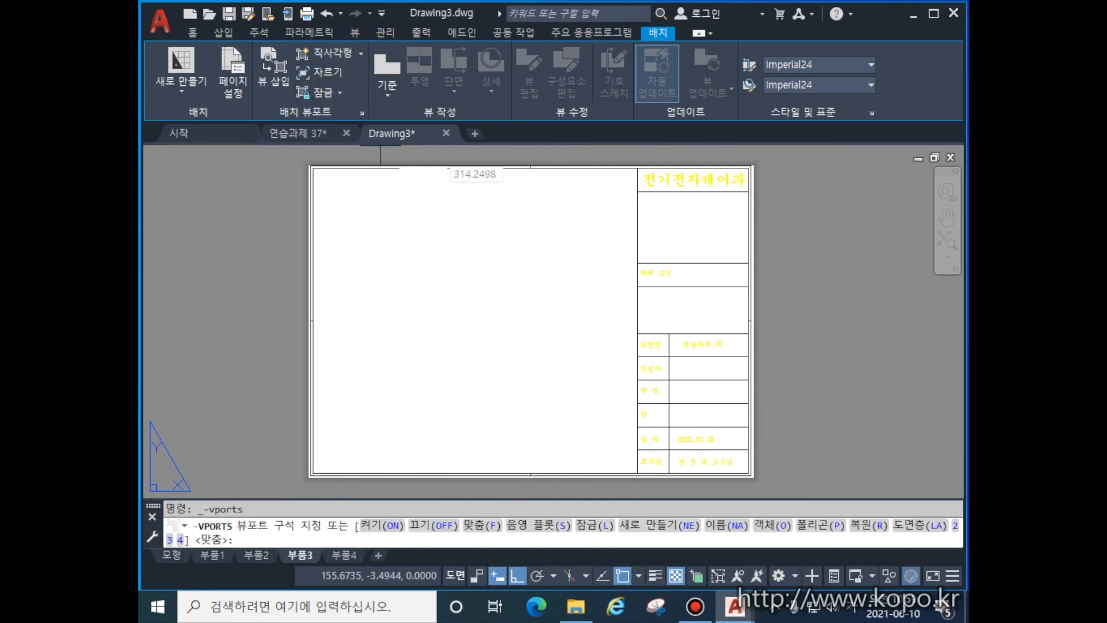
pyautogui.click(170, 540)
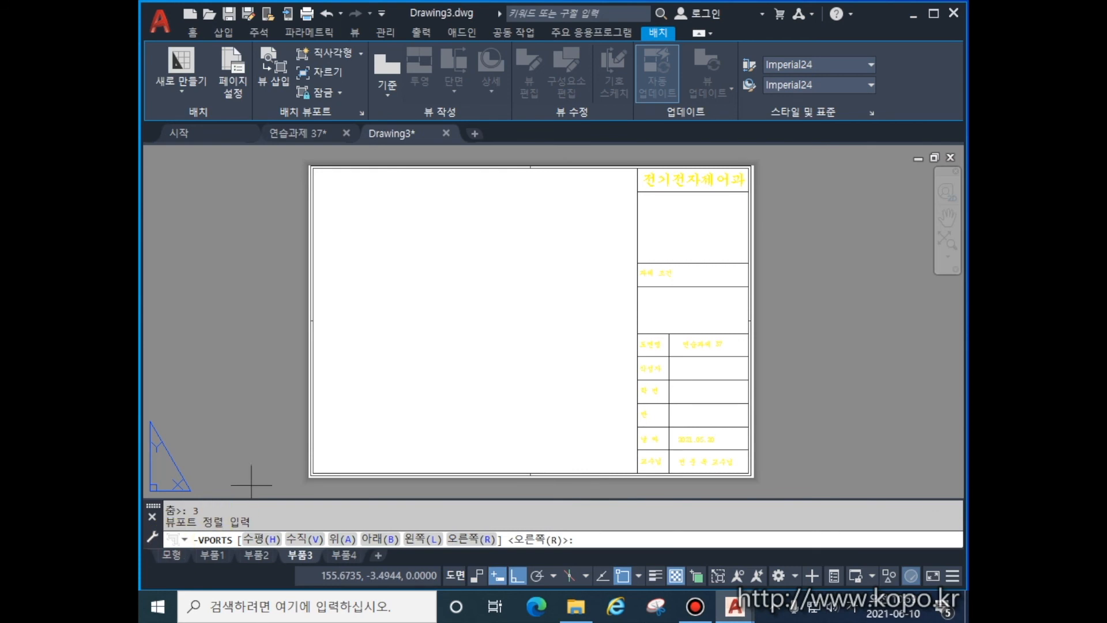
pyautogui.click(457, 539)
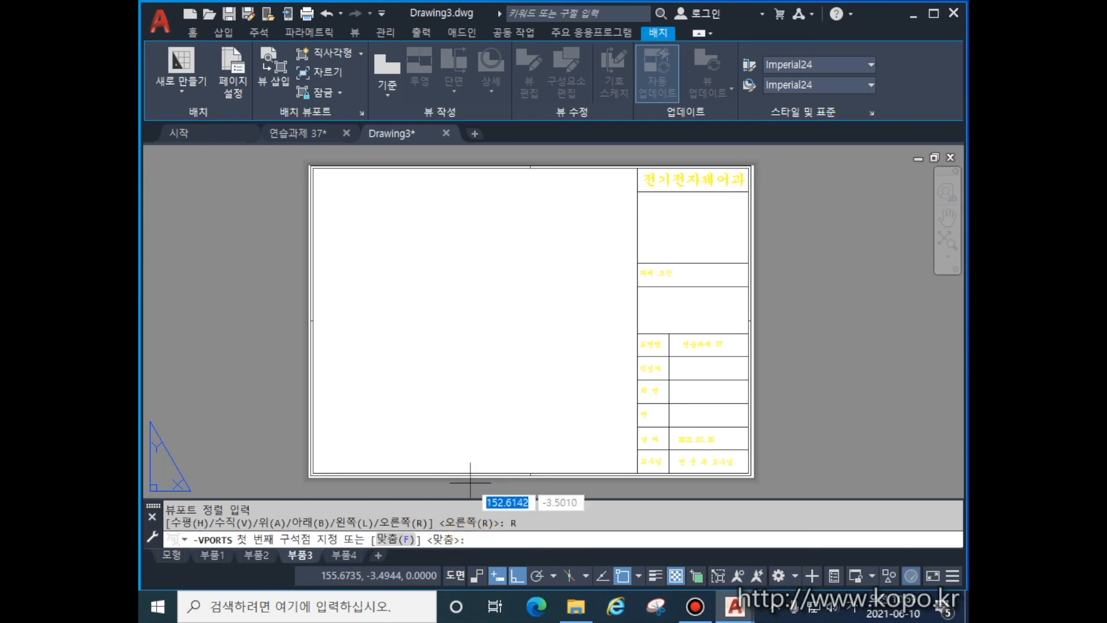
pyautogui.click(314, 471)
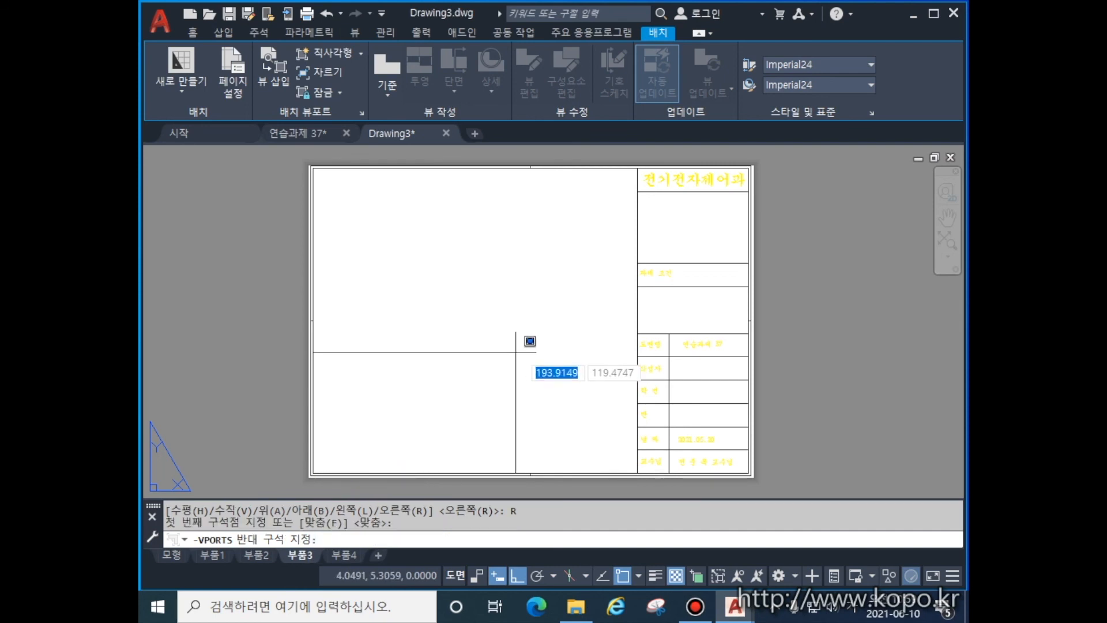
pyautogui.click(646, 157)
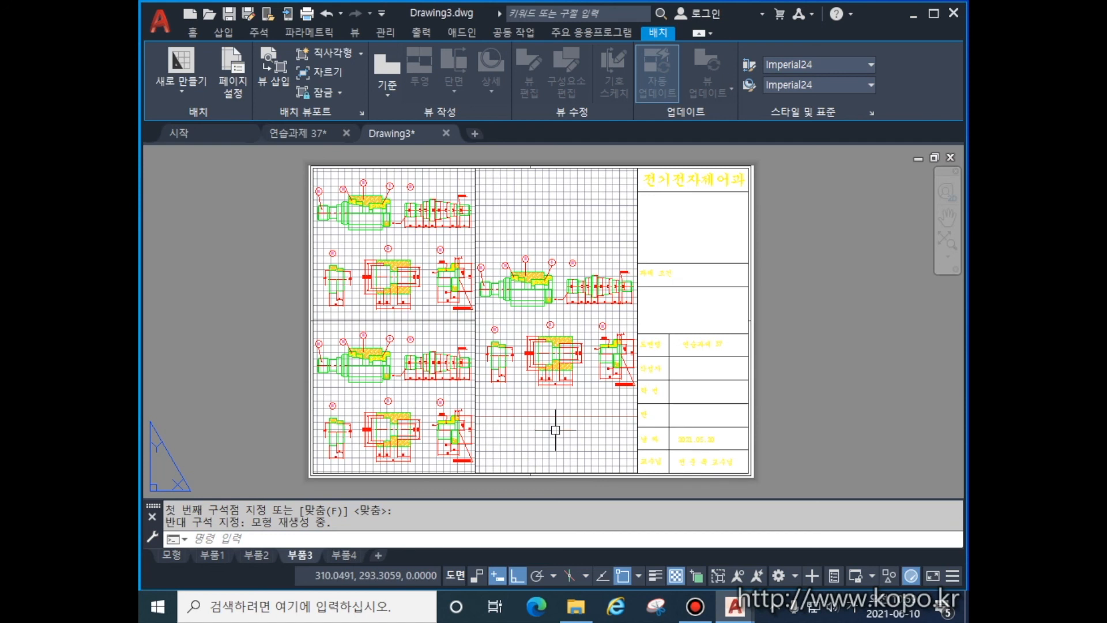
# Activate model space in the large right-hand viewport of 부품3, turn off its grid and frame the assembly view.
pyautogui.click(455, 575)
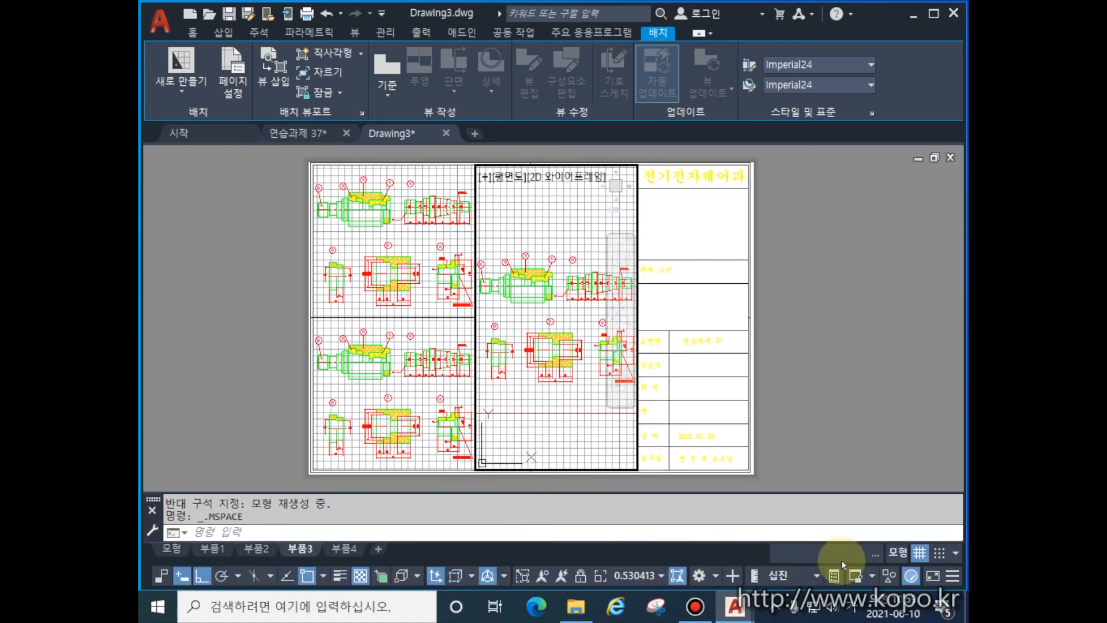
pyautogui.click(920, 553)
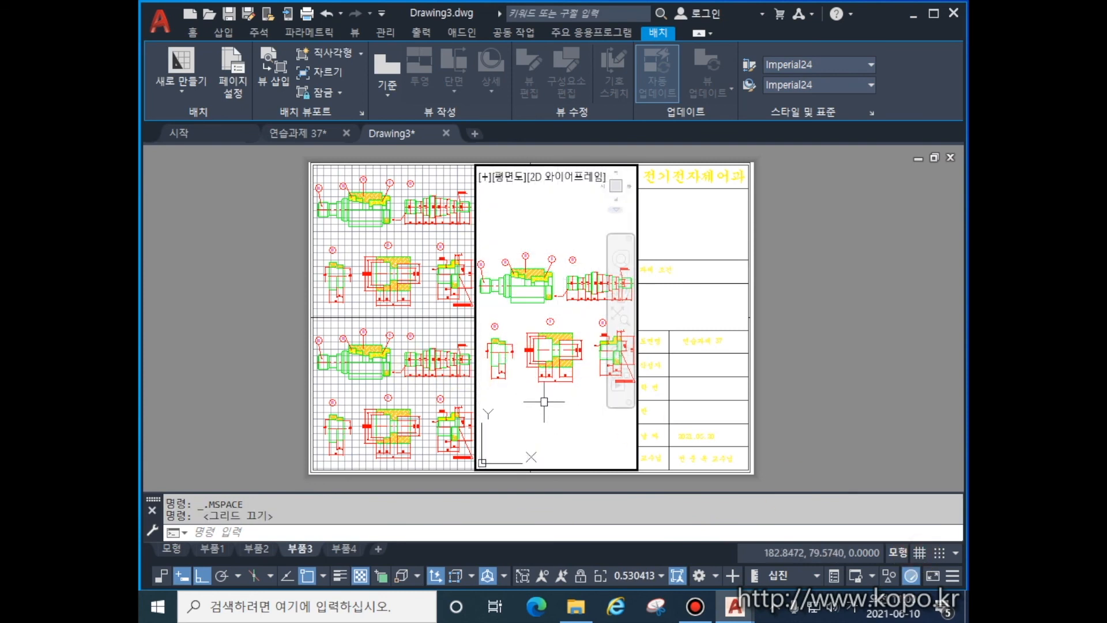
pyautogui.scroll(-2, 534, 404)
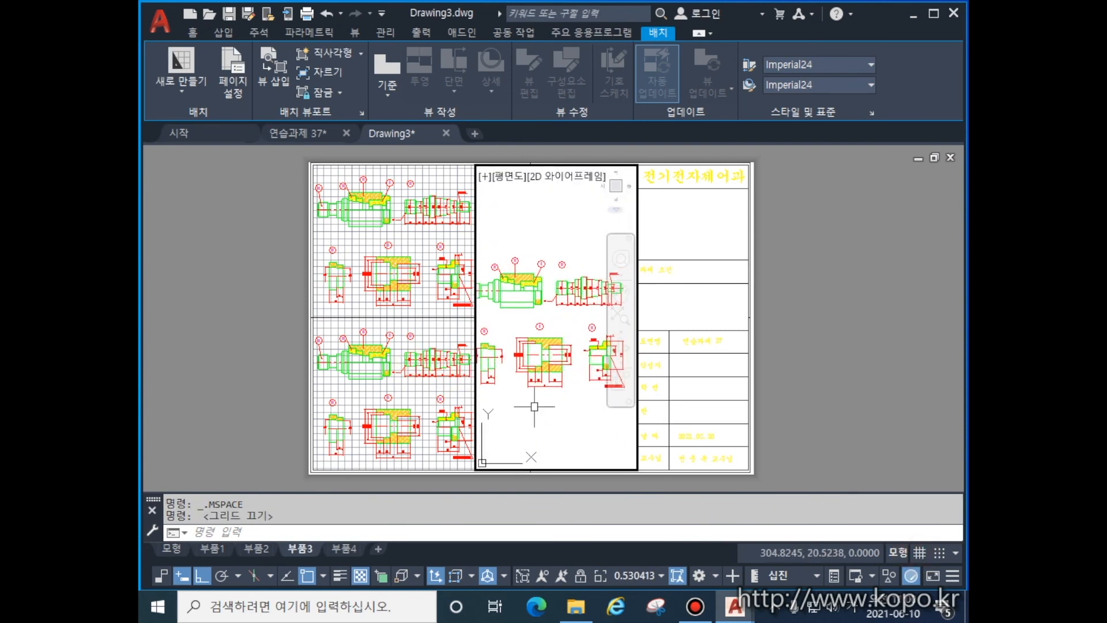
pyautogui.scroll(2, 536, 407)
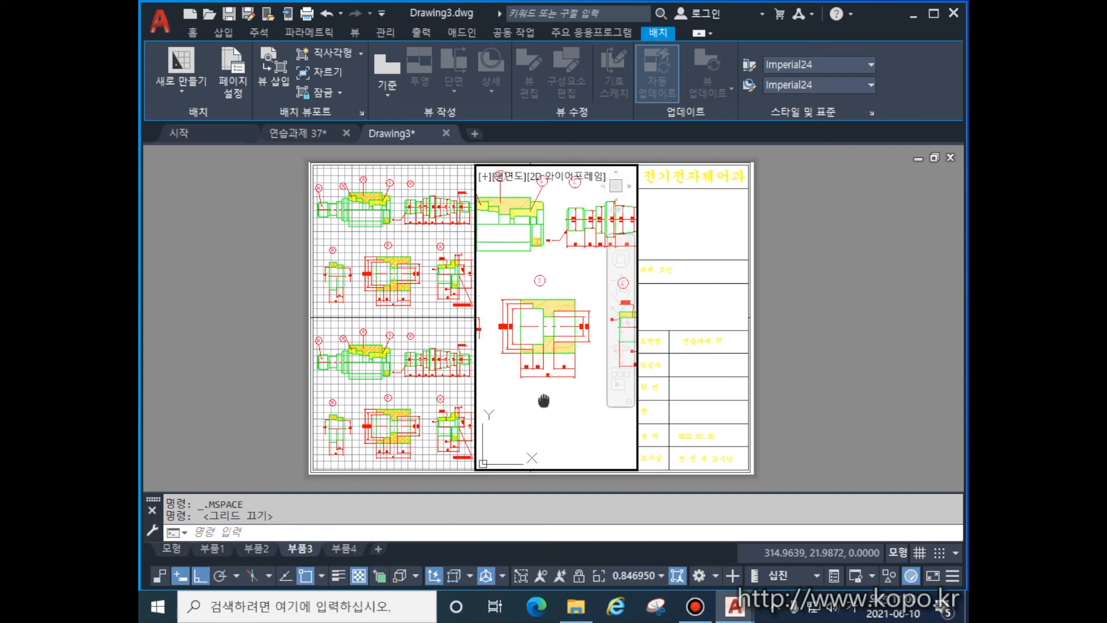
pyautogui.moveTo(542, 398); pyautogui.dragTo(582, 438, button='middle')
pyautogui.moveTo(544, 324)
pyautogui.mouseDown(button='middle')
pyautogui.moveTo(563, 353)
pyautogui.moveTo(563, 385)
pyautogui.mouseUp(button='middle')
pyautogui.scroll(2, 555, 375)
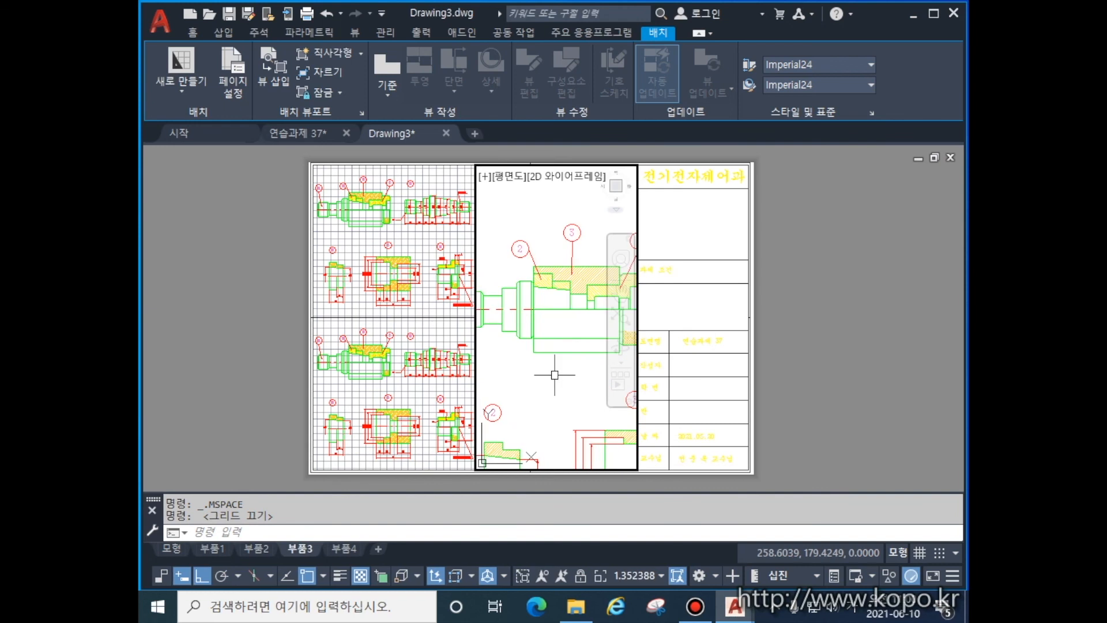
pyautogui.scroll(-2, 555, 375)
pyautogui.moveTo(546, 447); pyautogui.dragTo(540, 366, button='middle')
# Activate the upper-left viewport of 부품3, turn off its grid and frame the dimensioned view of part 1.
pyautogui.click(375, 246)
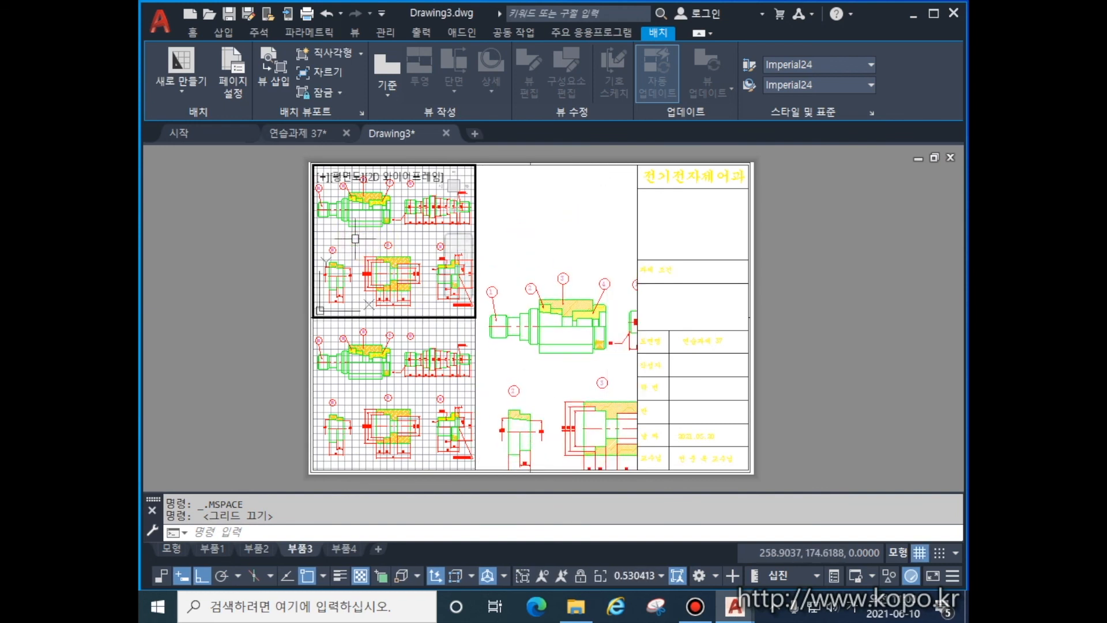
pyautogui.scroll(2, 409, 245)
pyautogui.moveTo(409, 245); pyautogui.dragTo(384, 286, button='middle')
pyautogui.click(920, 552)
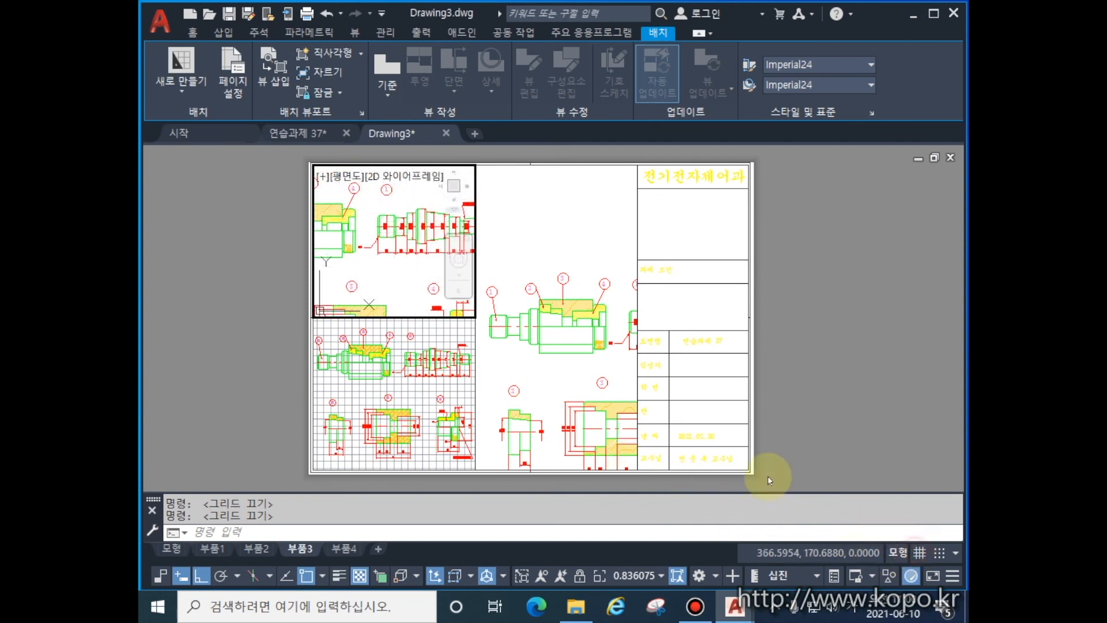
pyautogui.moveTo(388, 278)
pyautogui.mouseDown(button='middle')
pyautogui.moveTo(343, 291)
pyautogui.moveTo(351, 297)
pyautogui.mouseUp(button='middle')
# Activate the lower-left viewport of 부품3, turn off its grid and frame the dimensioned view of part 4.
pyautogui.click(415, 396)
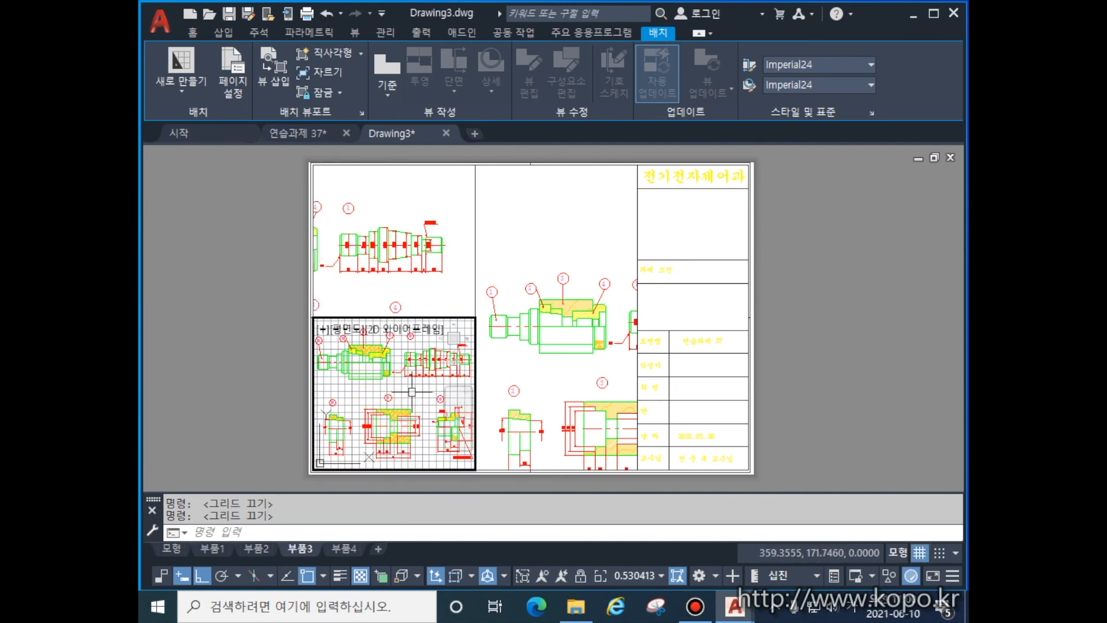
pyautogui.scroll(2, 411, 392)
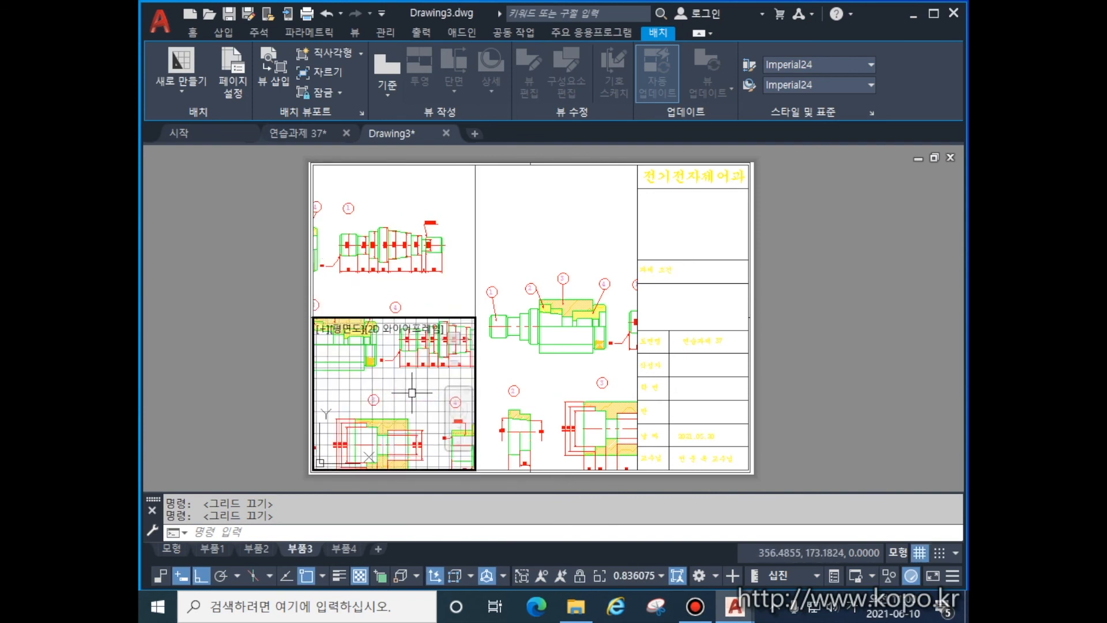
pyautogui.click(920, 553)
pyautogui.moveTo(375, 398); pyautogui.dragTo(324, 378, button='middle')
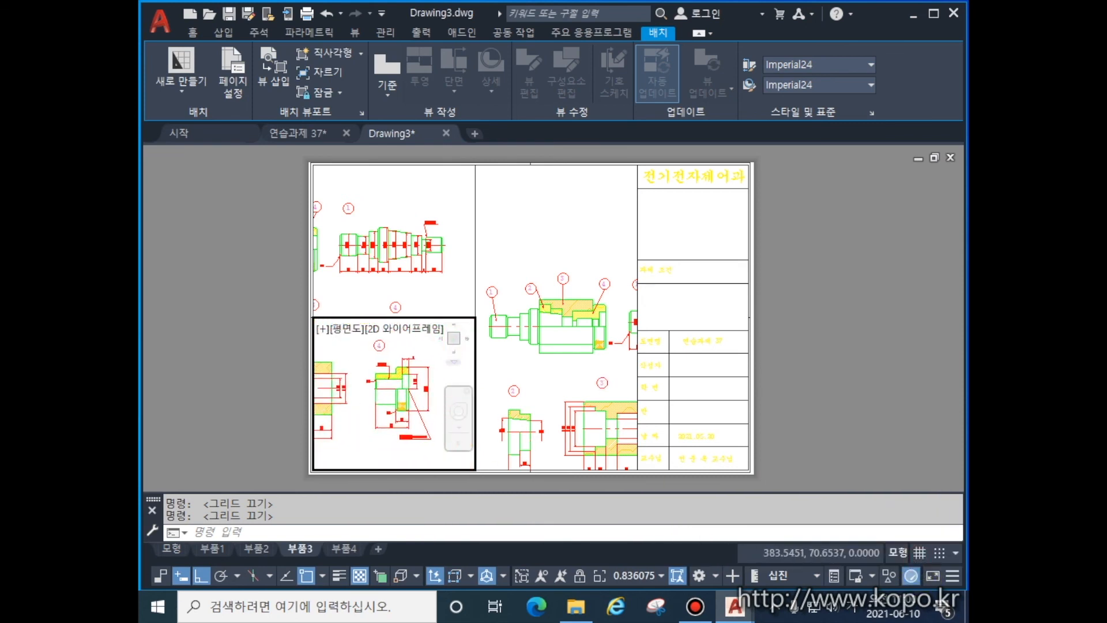
pyautogui.scroll(2, 358, 422)
pyautogui.scroll(-2, 356, 423)
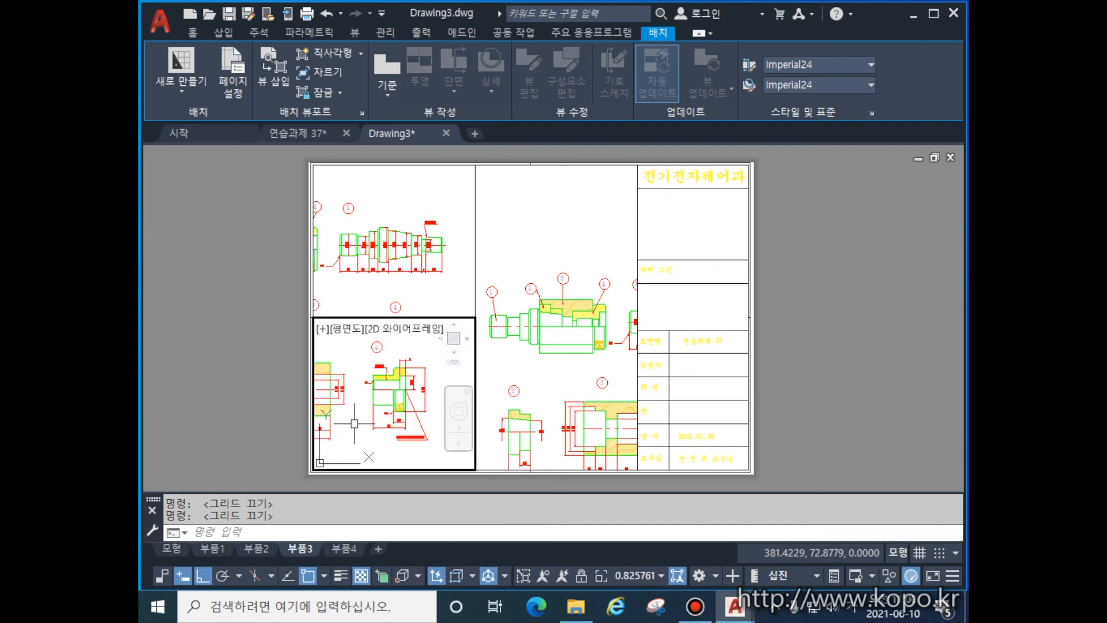
pyautogui.moveTo(359, 438); pyautogui.dragTo(356, 435, button='middle')
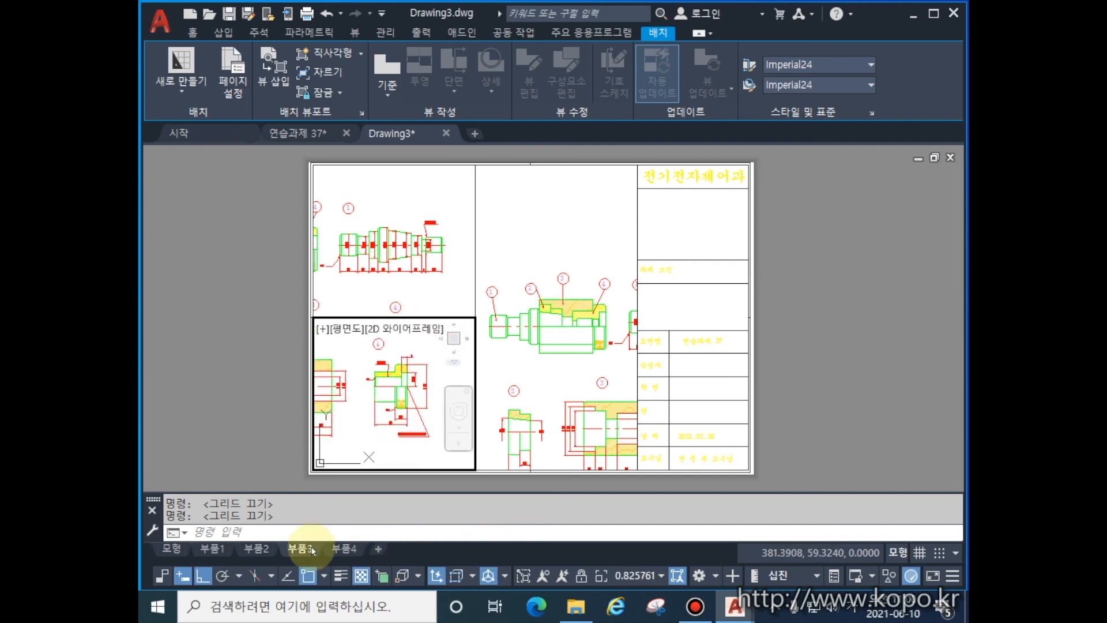
# Draw a circle of about 99 mm radius in the empty area beside the title block on the 부품4 layout.
pyautogui.click(213, 549)
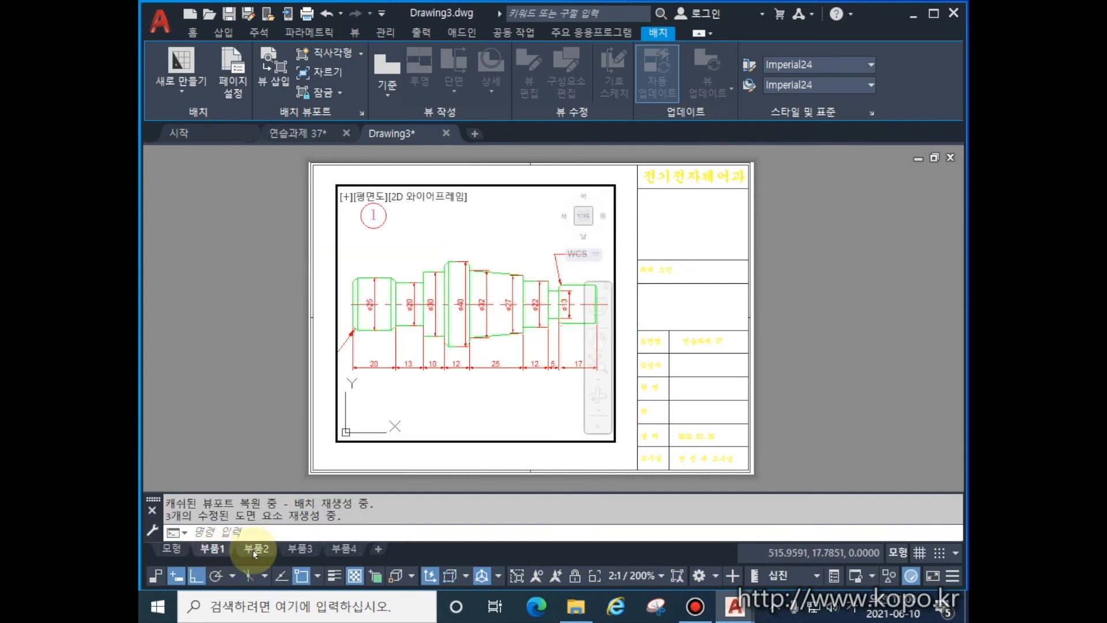
pyautogui.click(299, 549)
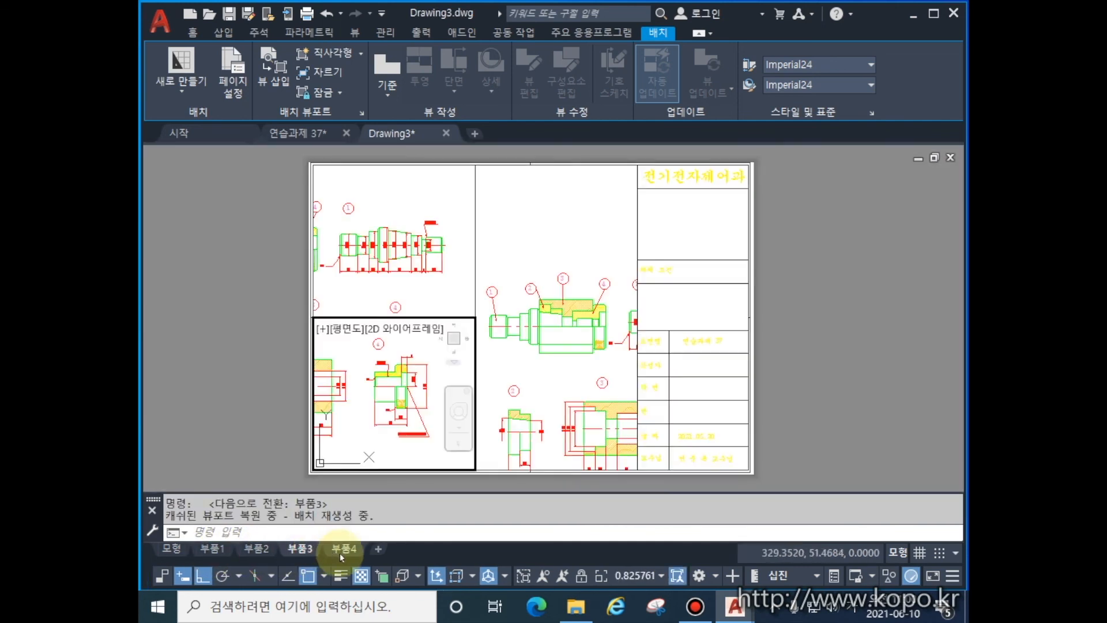
pyautogui.click(349, 551)
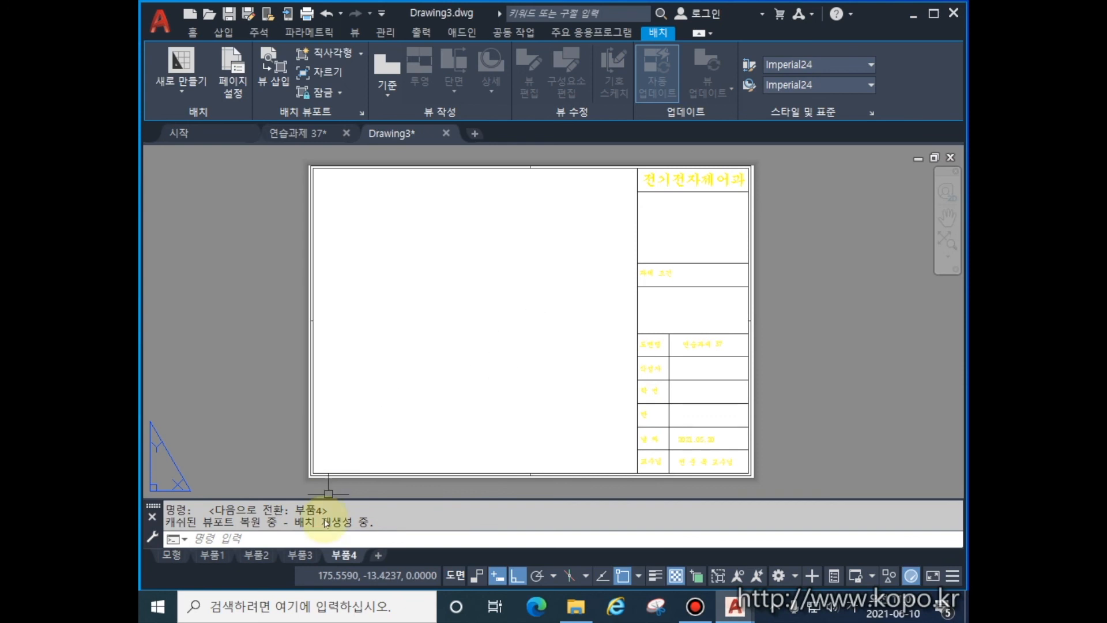
pyautogui.click(230, 541)
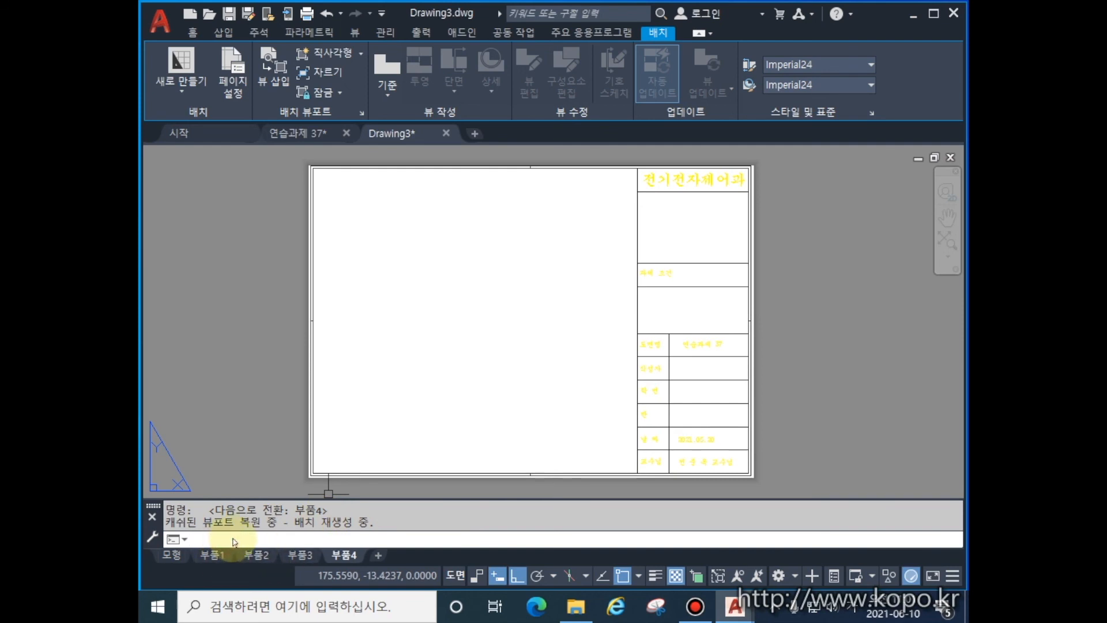
pyautogui.write('ㅊ')
pyautogui.press('Return')
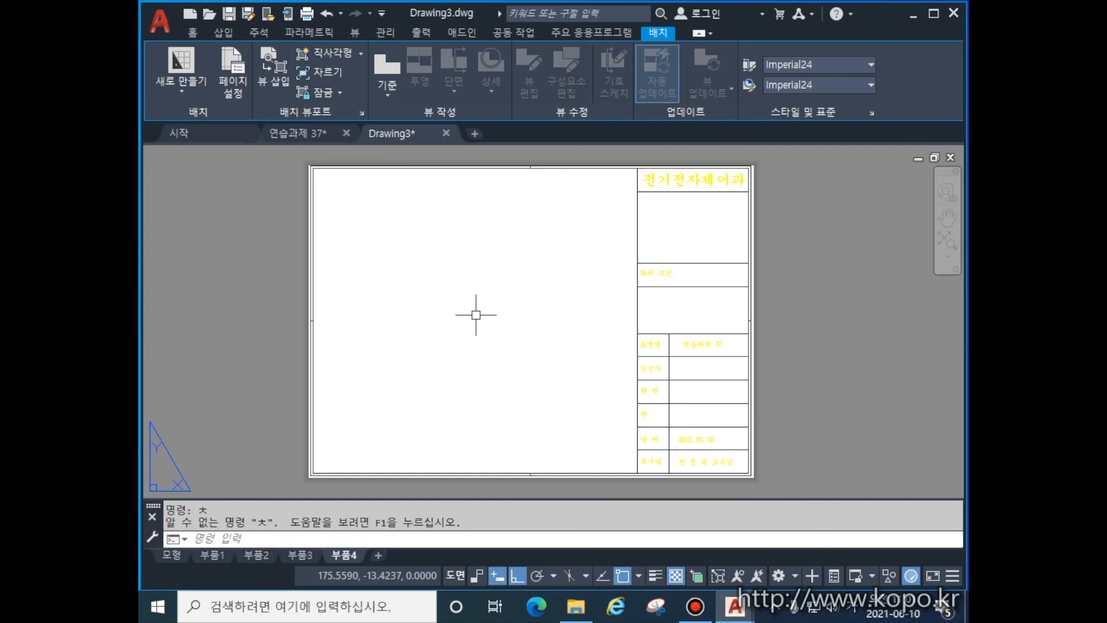
pyautogui.write('c')
pyautogui.press('Return')
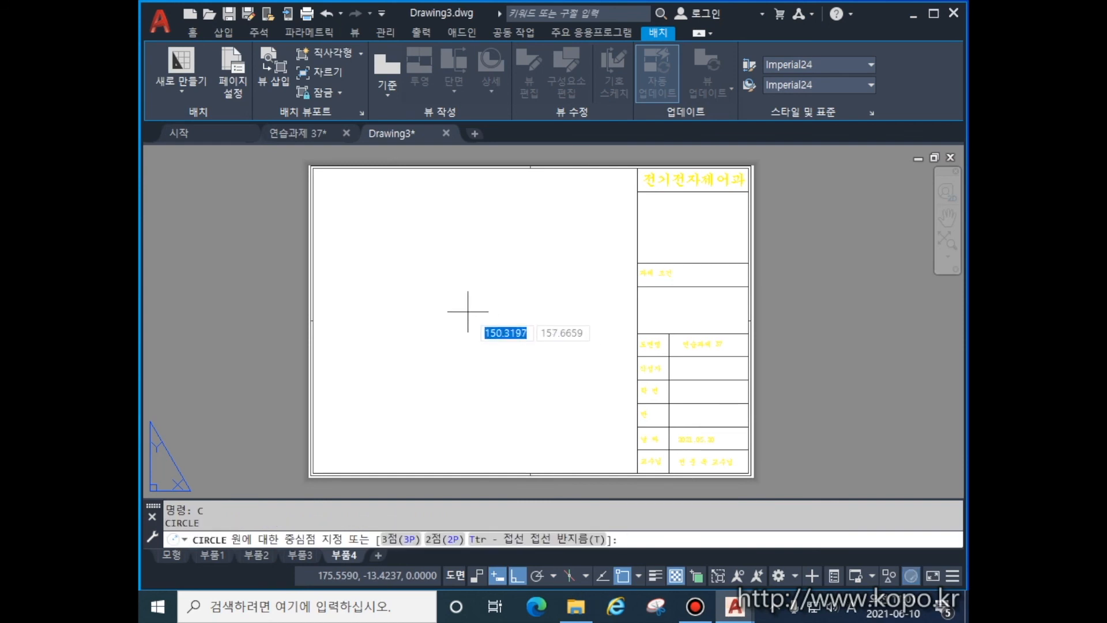
pyautogui.click(467, 312)
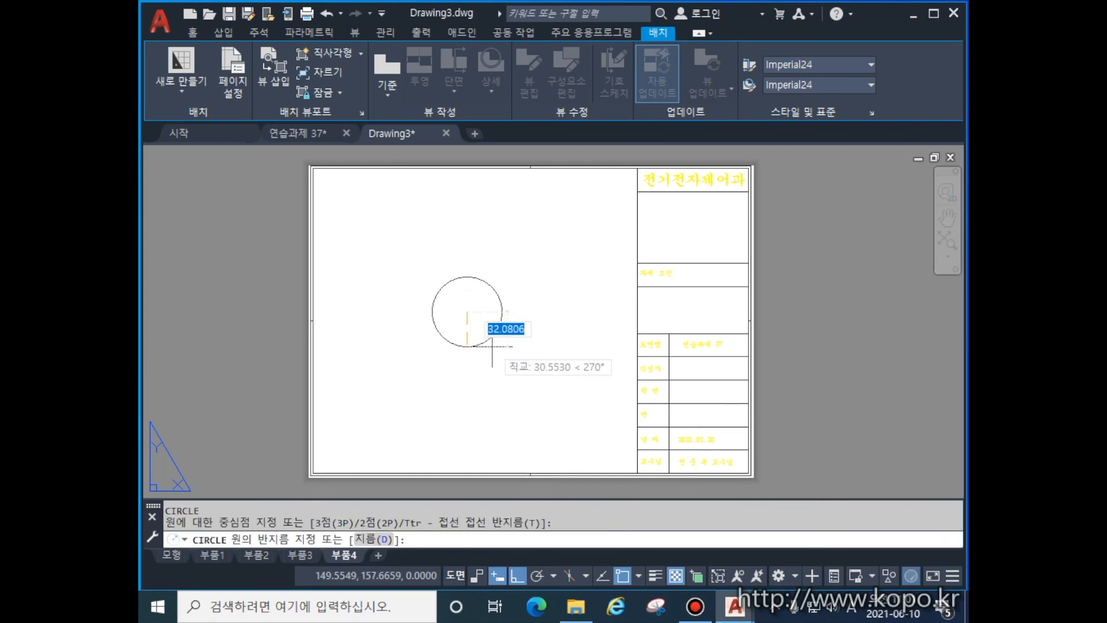
pyautogui.click(540, 416)
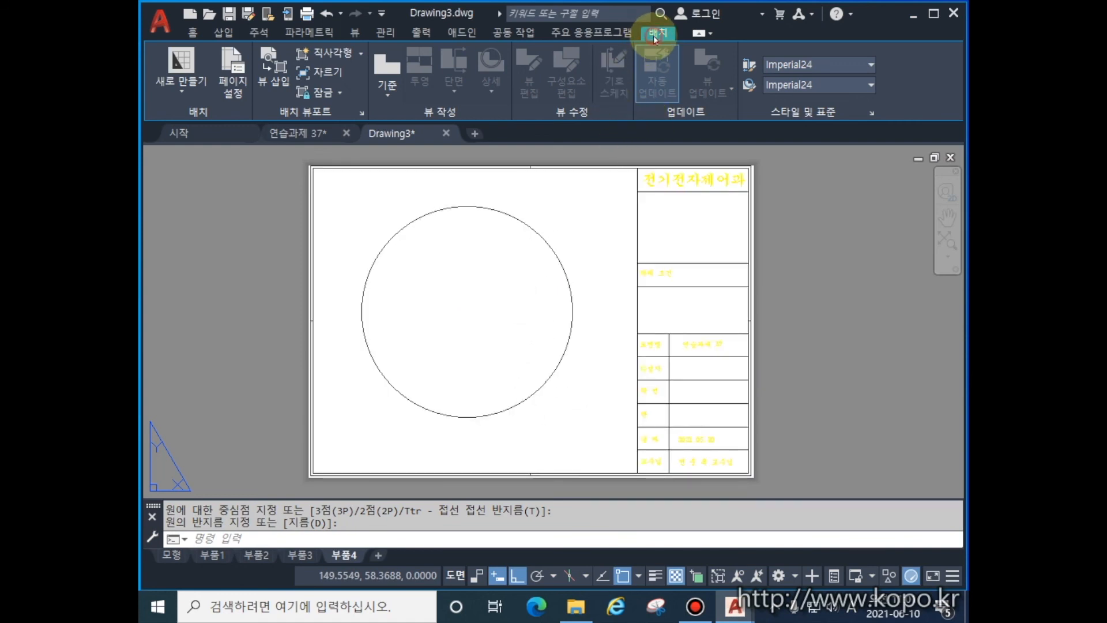
# Convert the circle on the 부품4 layout into an object viewport.
pyautogui.click(359, 56)
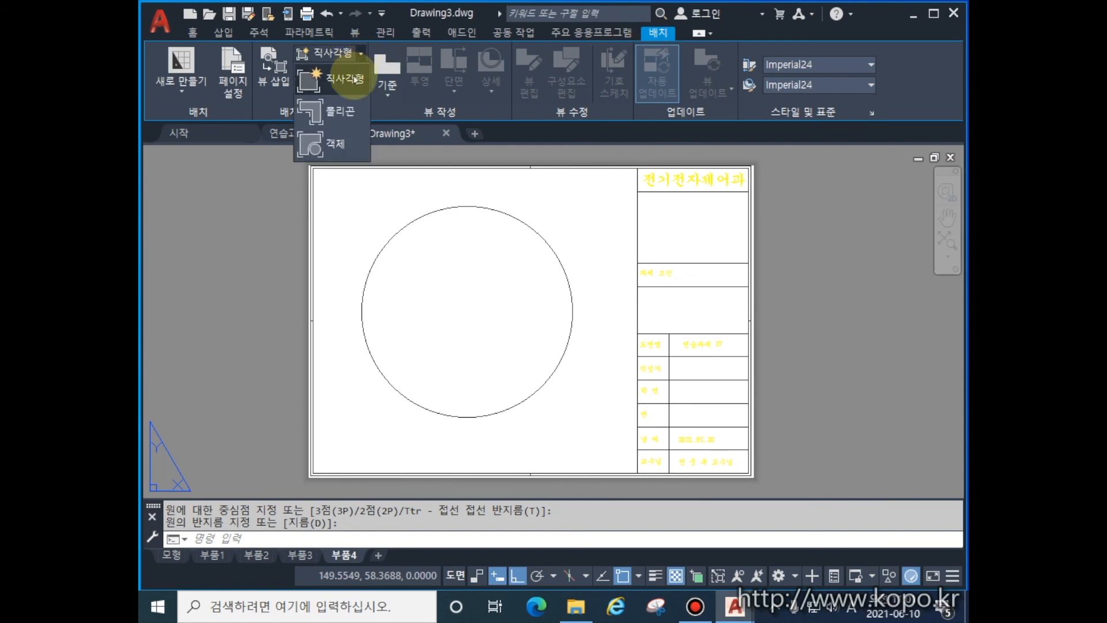
pyautogui.click(336, 148)
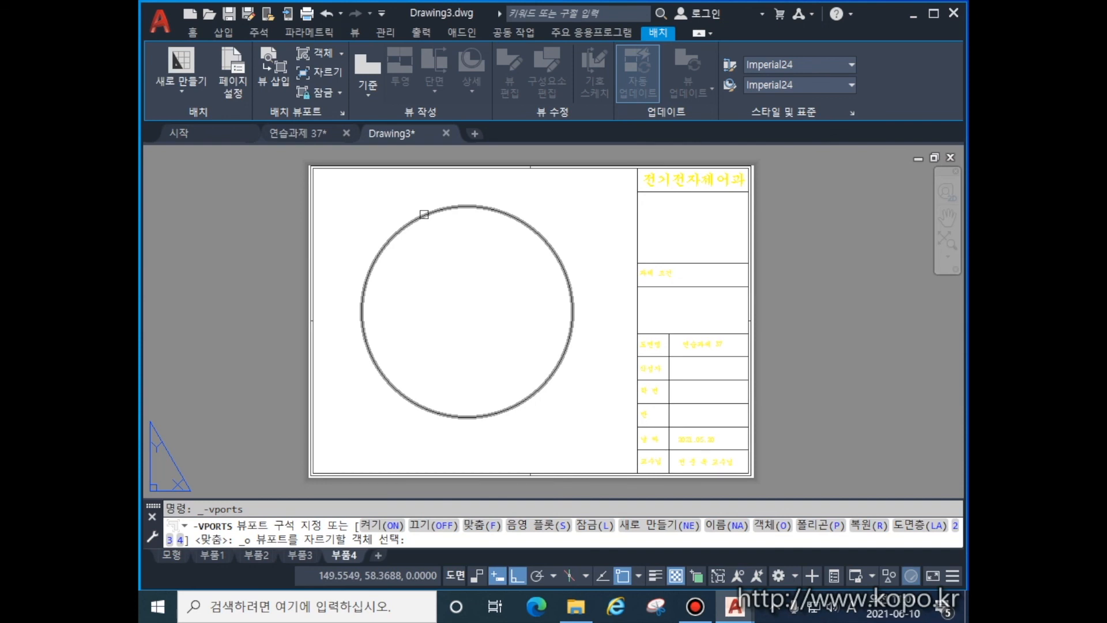
pyautogui.click(424, 215)
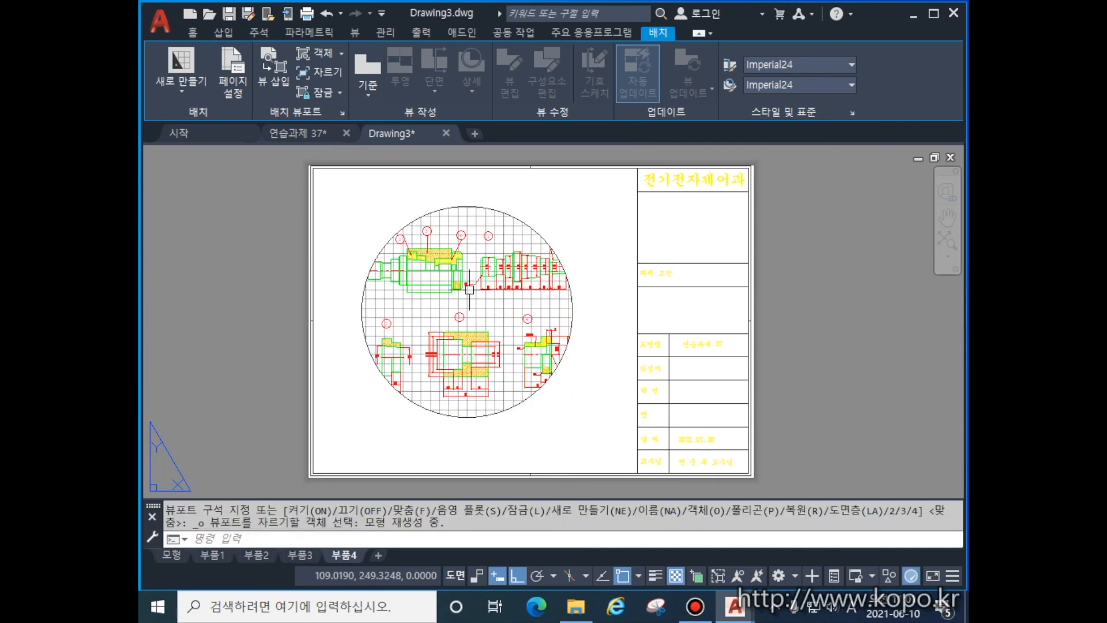
# Activate model space in the circular viewport, turn off its grid, frame the assembly view and return to paper space.
pyautogui.click(456, 575)
pyautogui.click(917, 552)
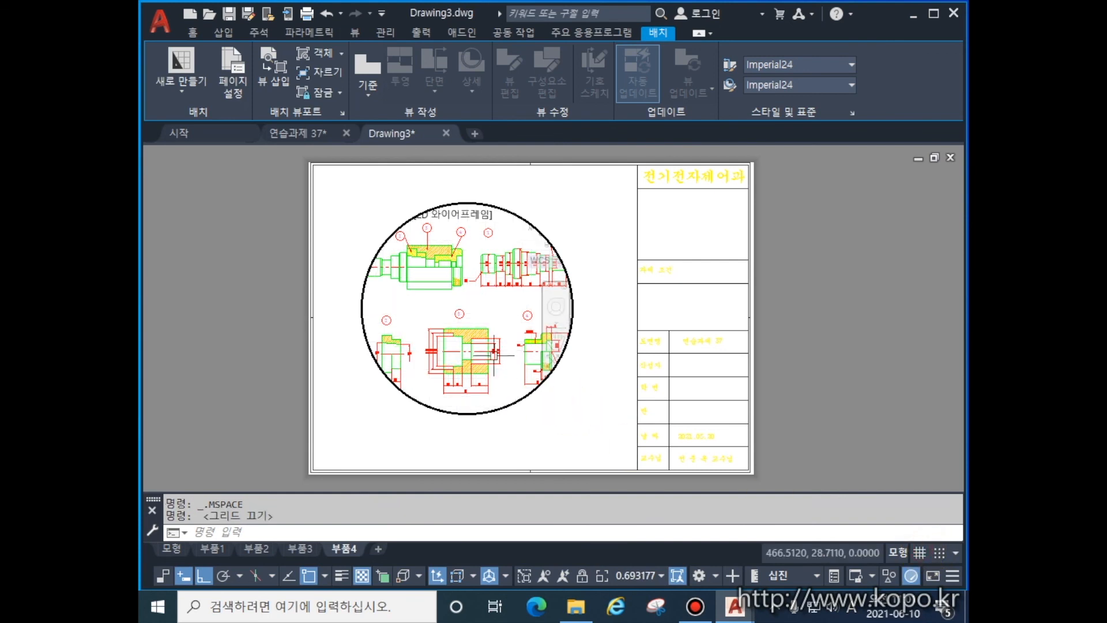
pyautogui.scroll(1, 490, 314)
pyautogui.scroll(1, 462, 338)
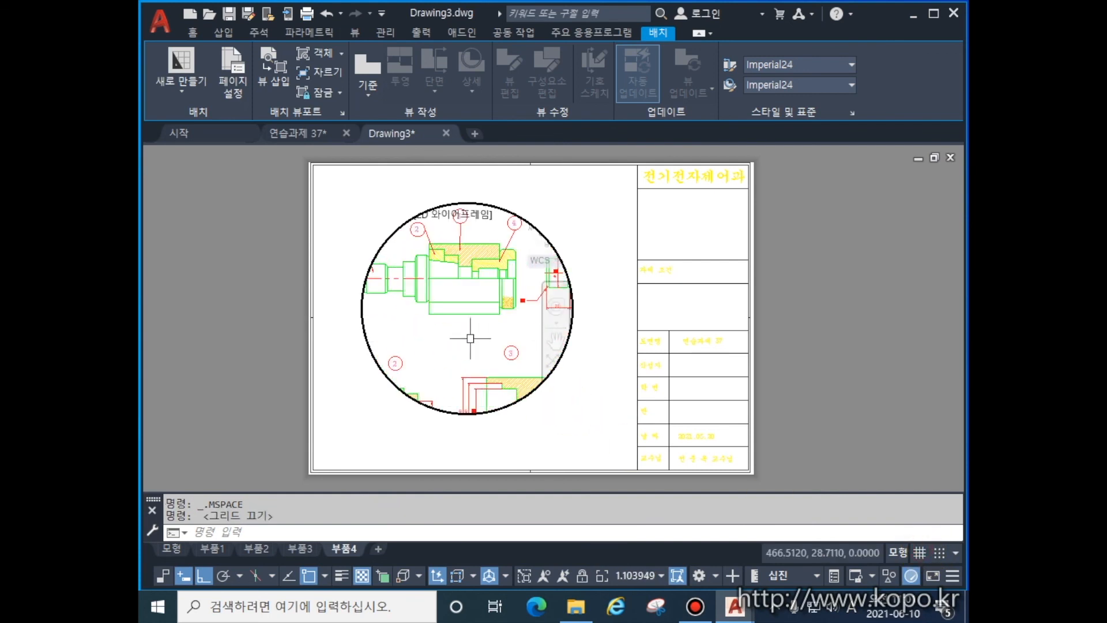
pyautogui.moveTo(460, 337); pyautogui.dragTo(483, 376, button='middle')
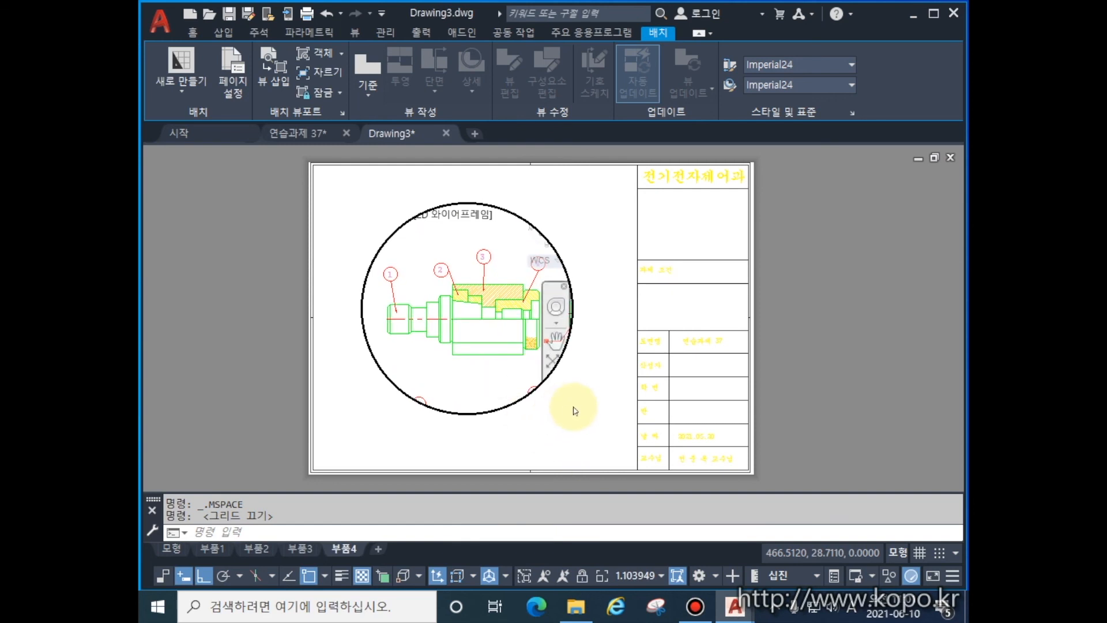
pyautogui.doubleClick(841, 376)
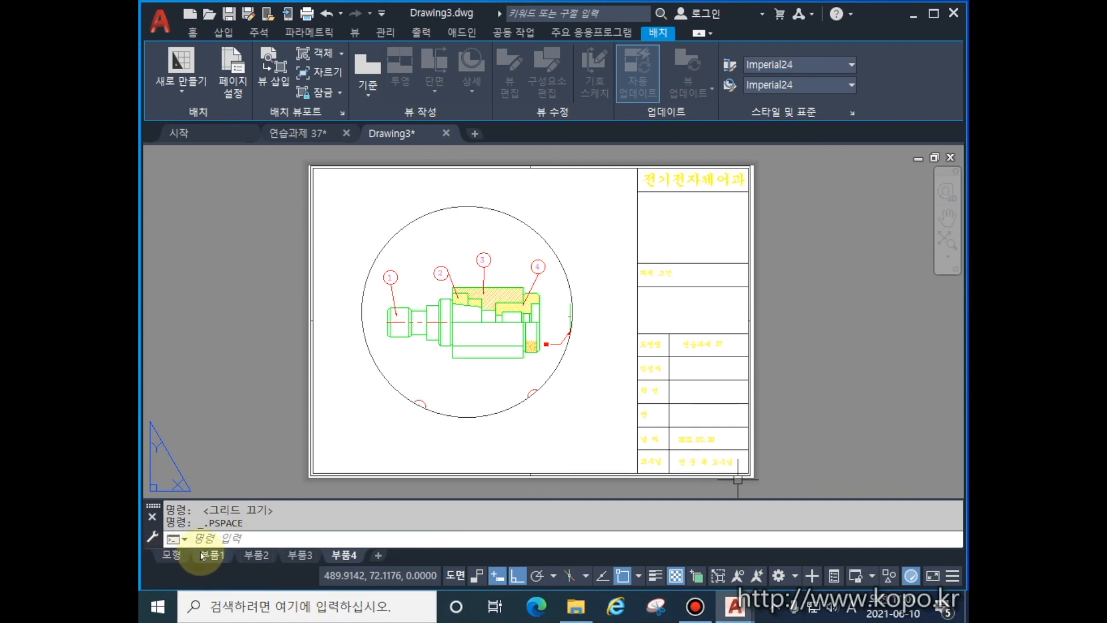
# Review the viewports on layouts 부품2, 부품3 and 부품4 and compare them with the complete parts drawing in model space.
pyautogui.click(254, 555)
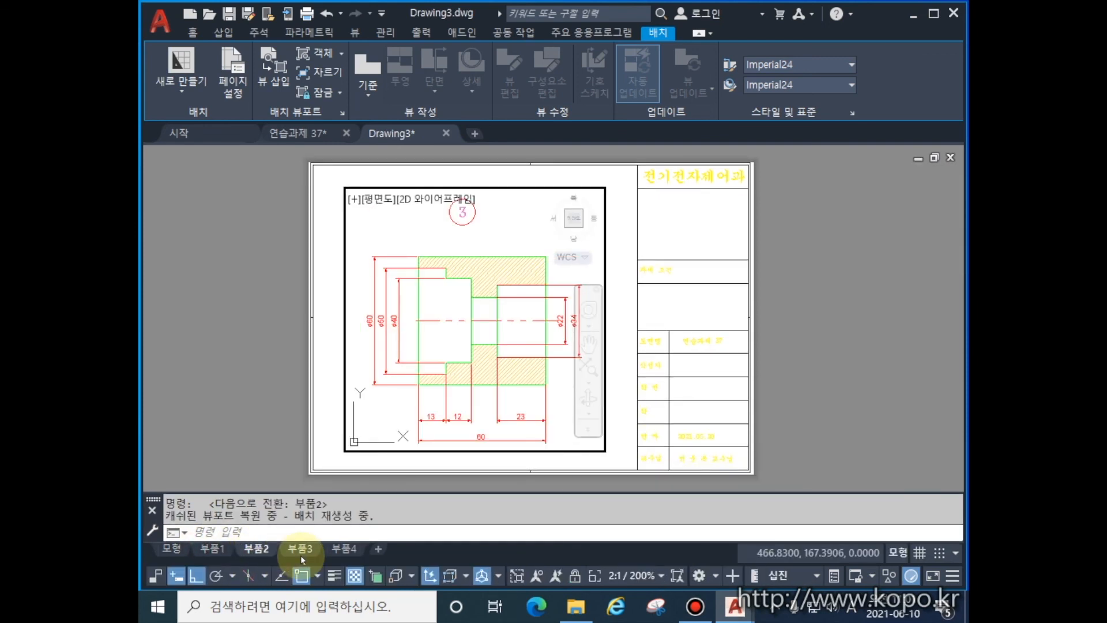
pyautogui.click(300, 552)
pyautogui.click(349, 553)
pyautogui.click(300, 551)
pyautogui.click(260, 550)
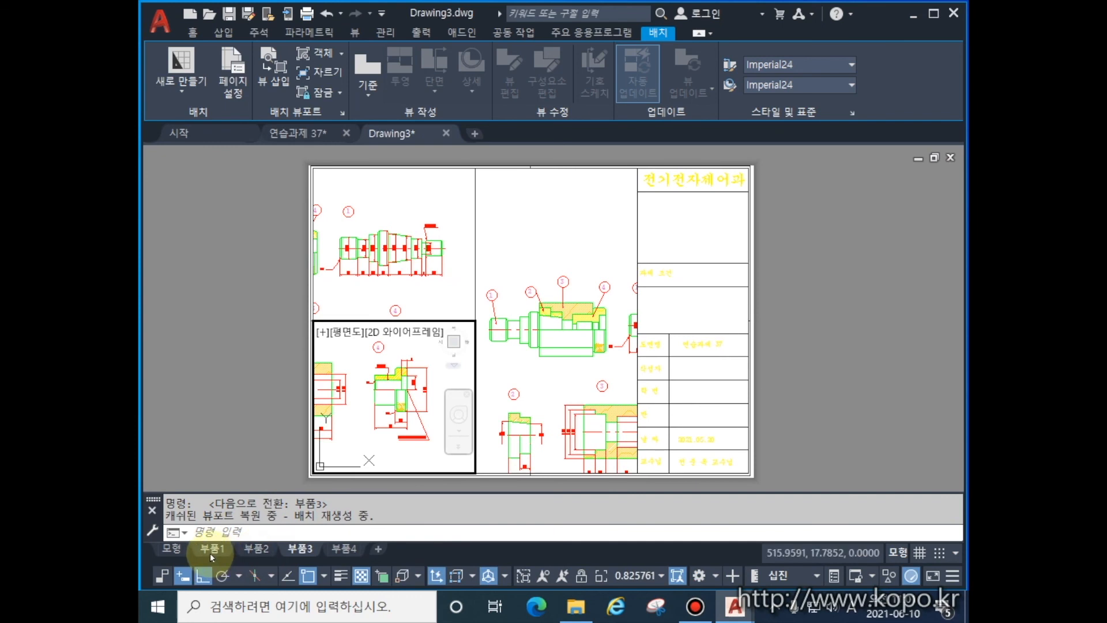
pyautogui.click(300, 552)
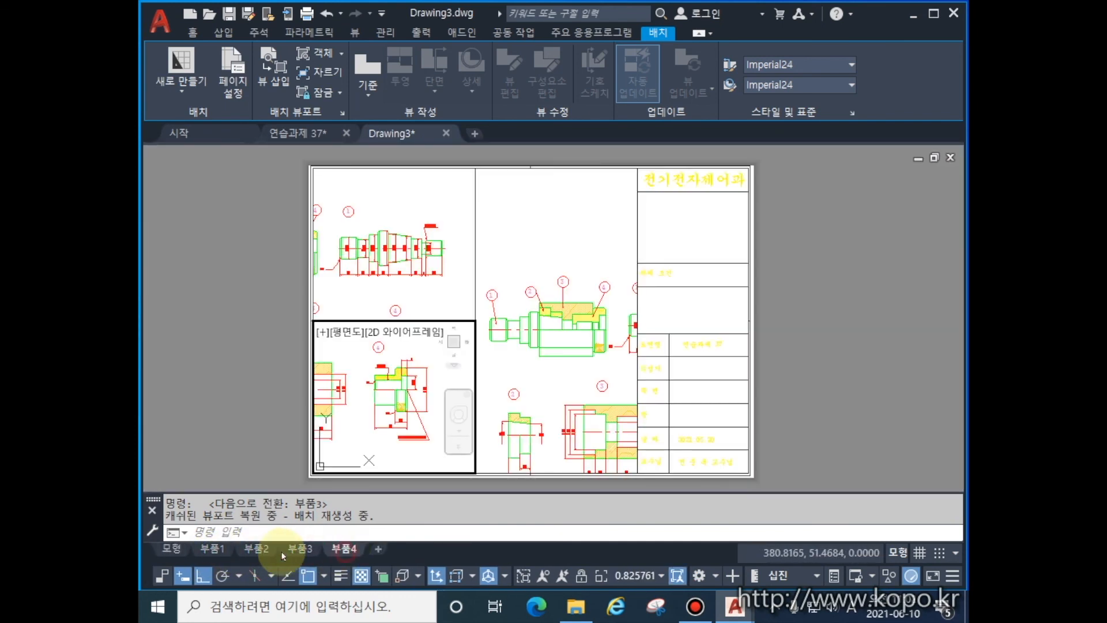
pyautogui.click(344, 552)
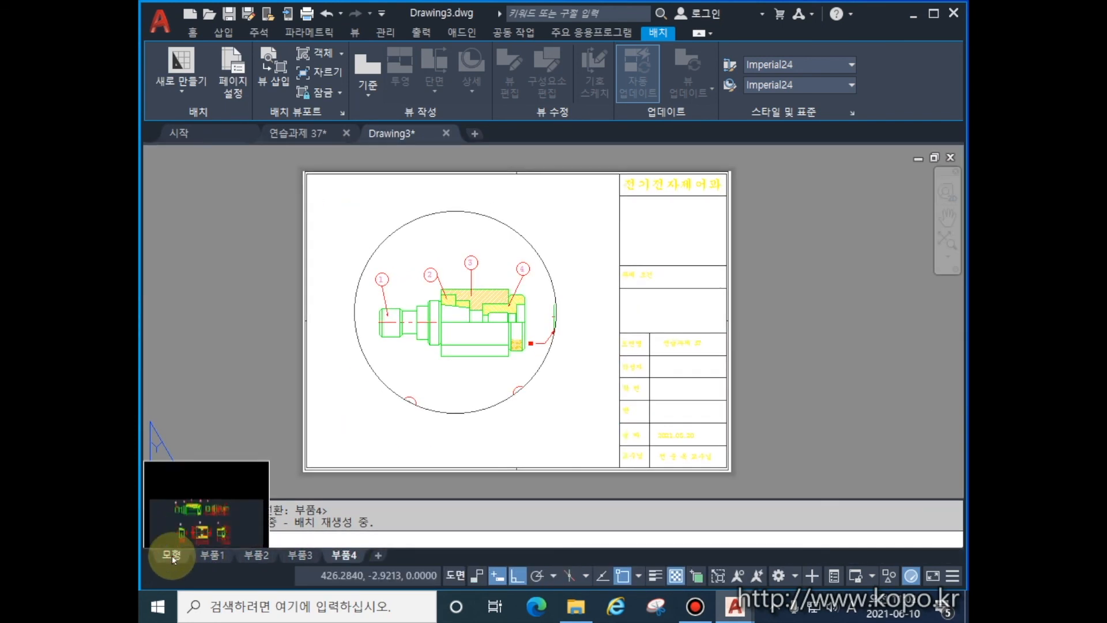
pyautogui.click(173, 552)
pyautogui.scroll(-2, 771, 326)
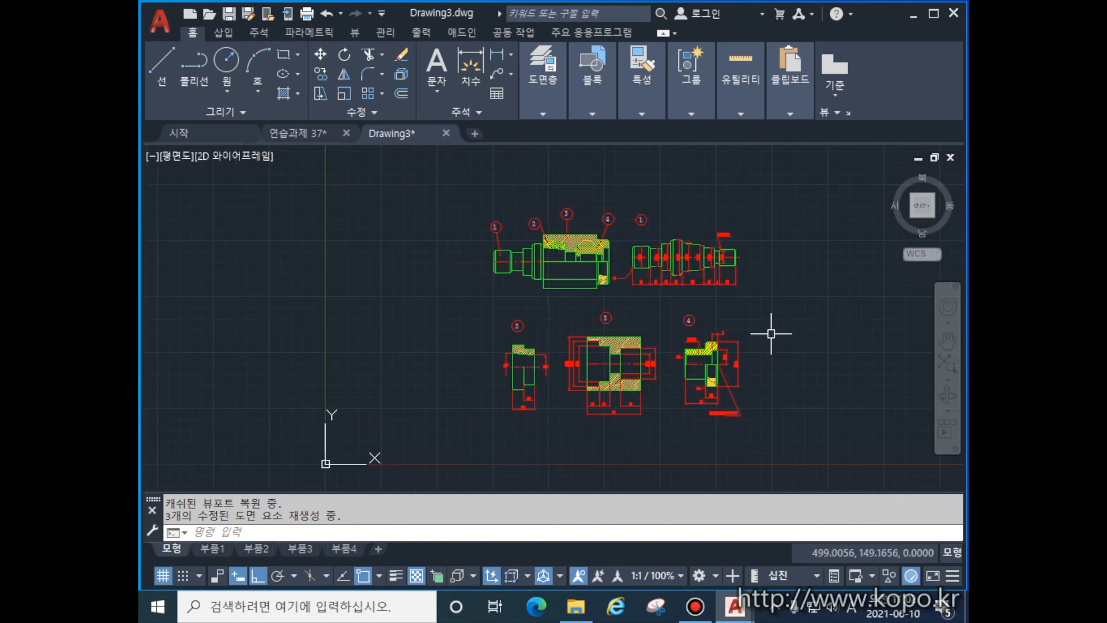
pyautogui.scroll(2, 774, 343)
pyautogui.moveTo(773, 343); pyautogui.dragTo(777, 370, button='middle')
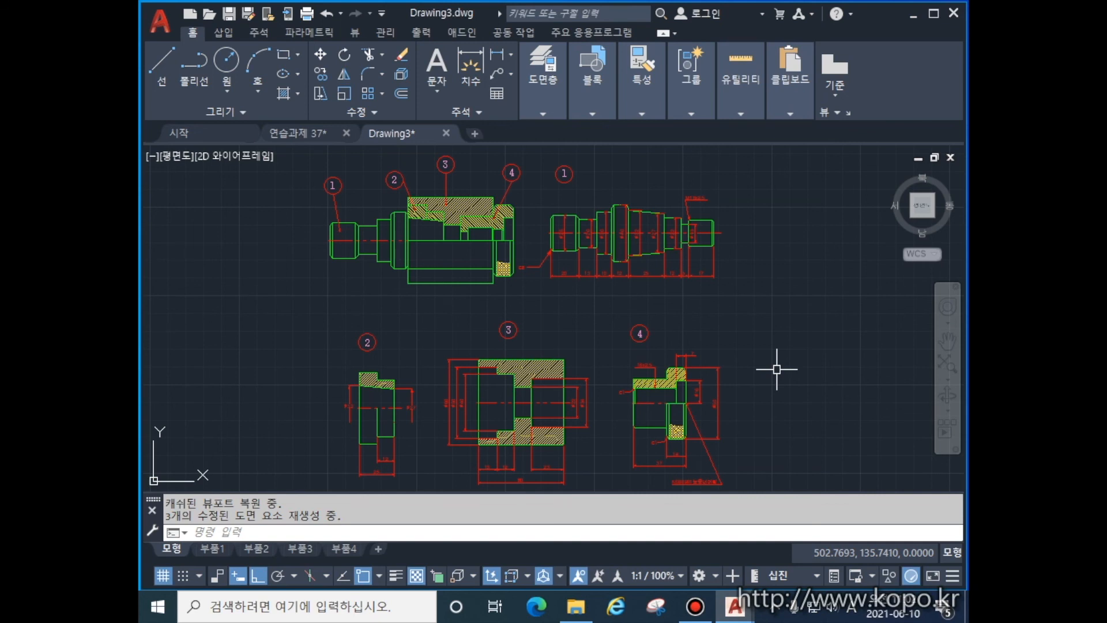
# Go through the layouts to 부품3 and switch it from its active viewport back to paper space.
pyautogui.click(212, 548)
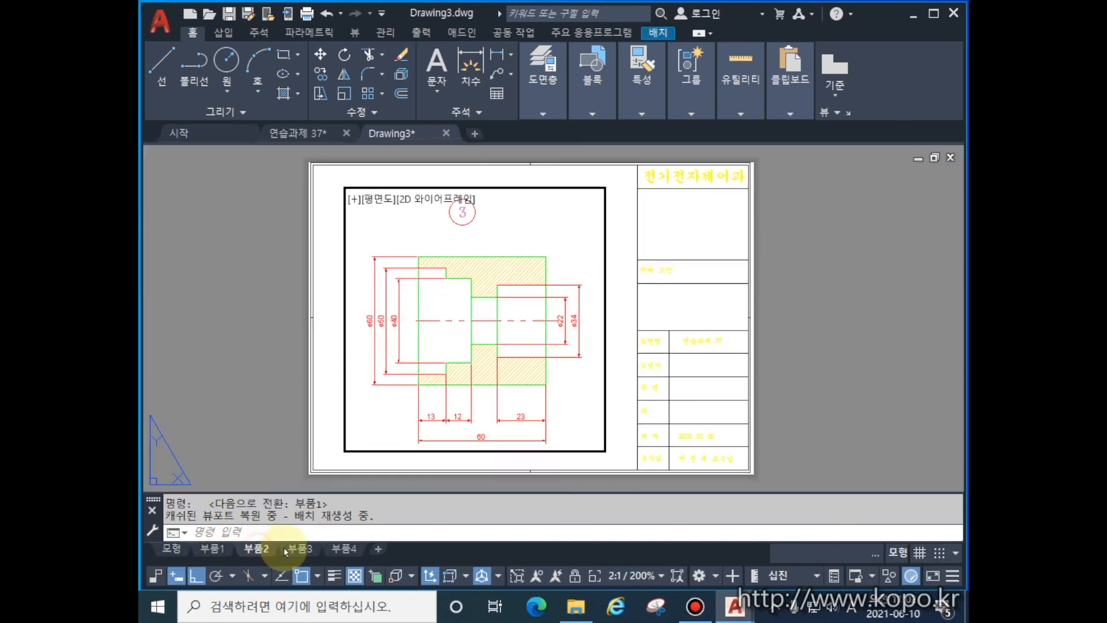
pyautogui.click(344, 549)
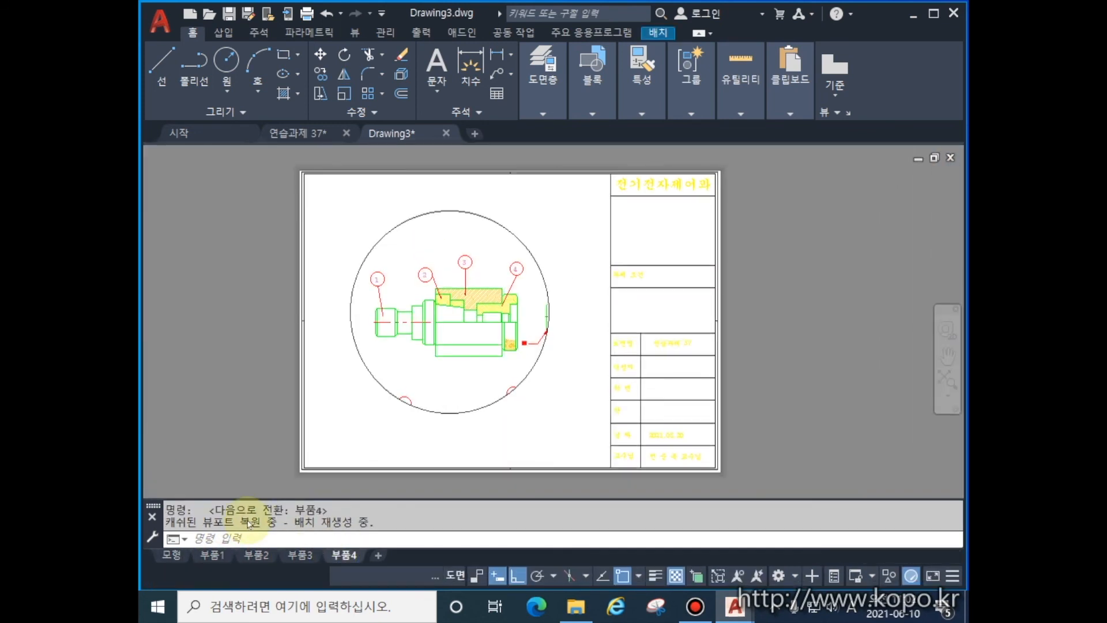
pyautogui.click(300, 555)
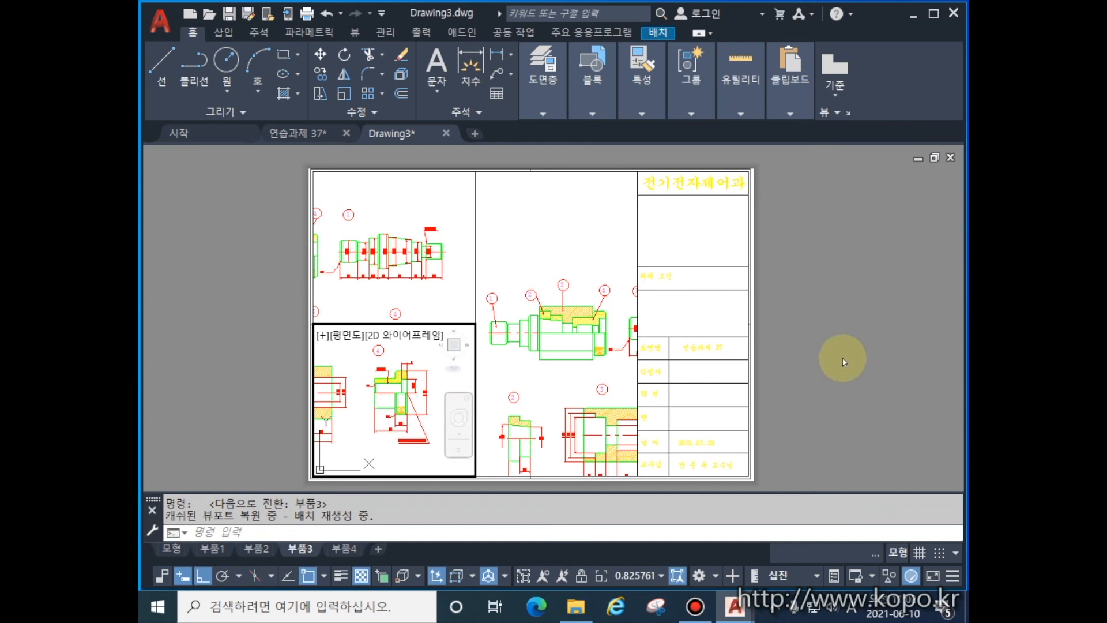
pyautogui.doubleClick(841, 360)
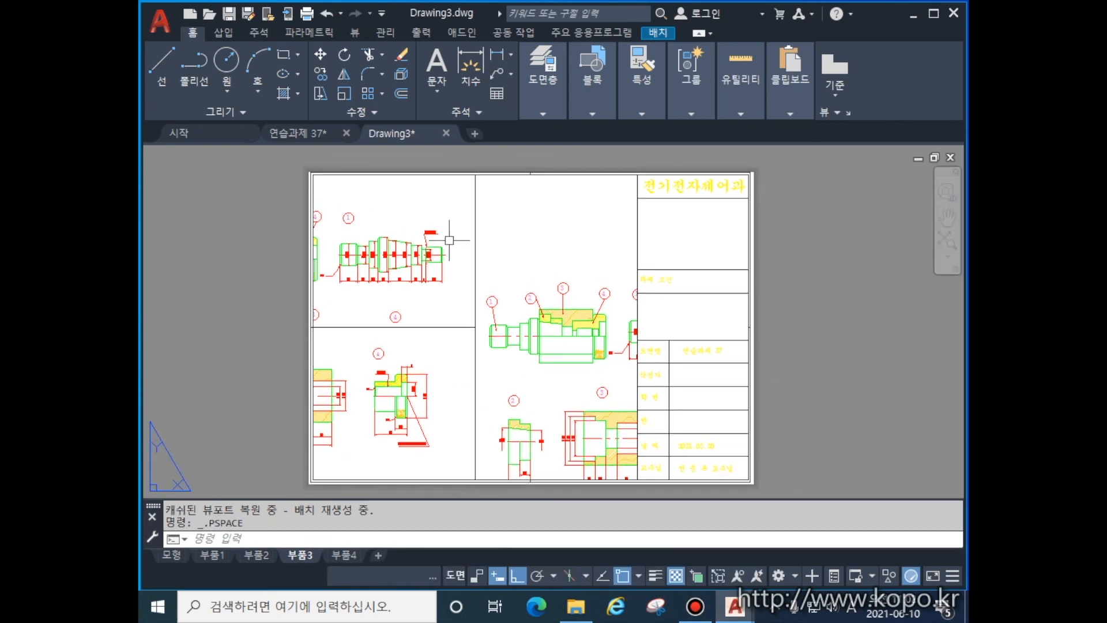
# Examine the viewport arrangements on the layouts again against the original parts in model space.
pyautogui.click(254, 555)
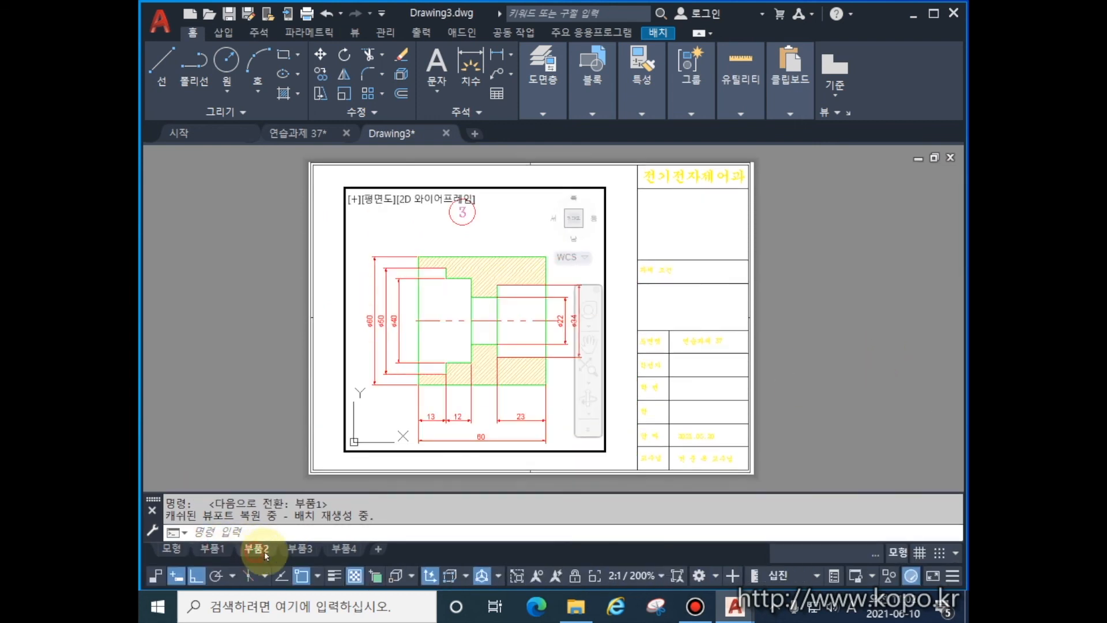
pyautogui.click(300, 554)
pyautogui.moveTo(346, 547)
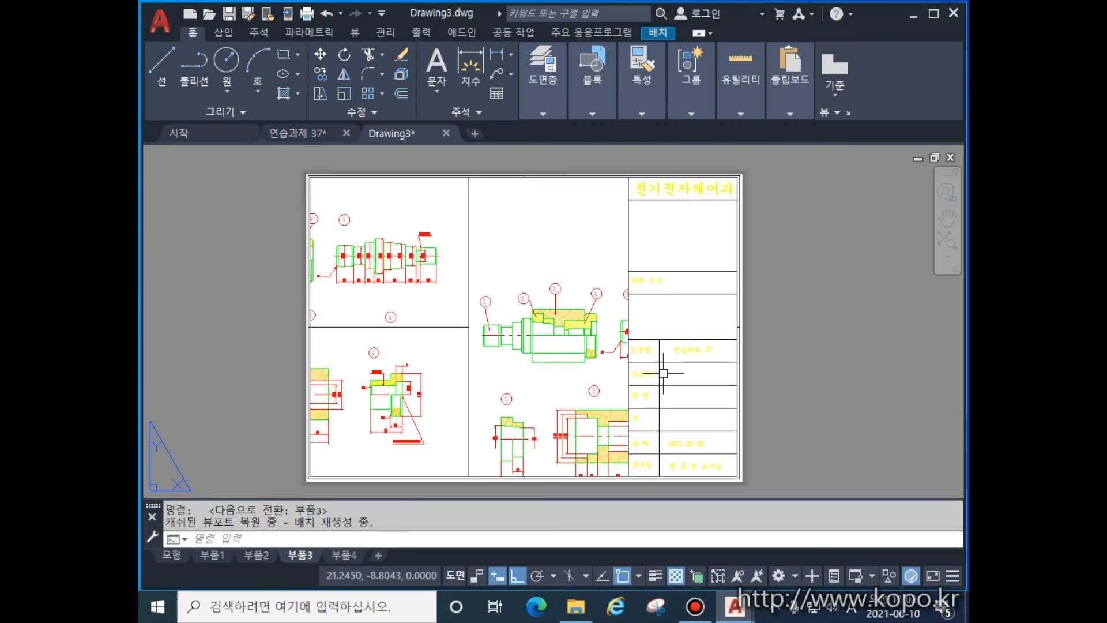
pyautogui.moveTo(683, 349)
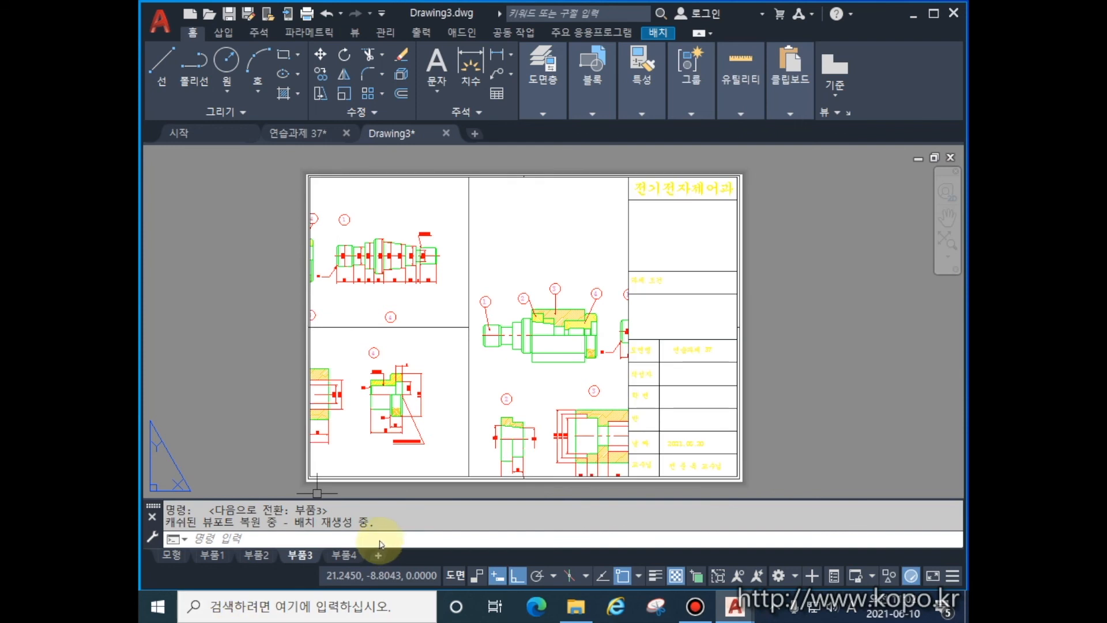
pyautogui.click(301, 556)
pyautogui.click(212, 555)
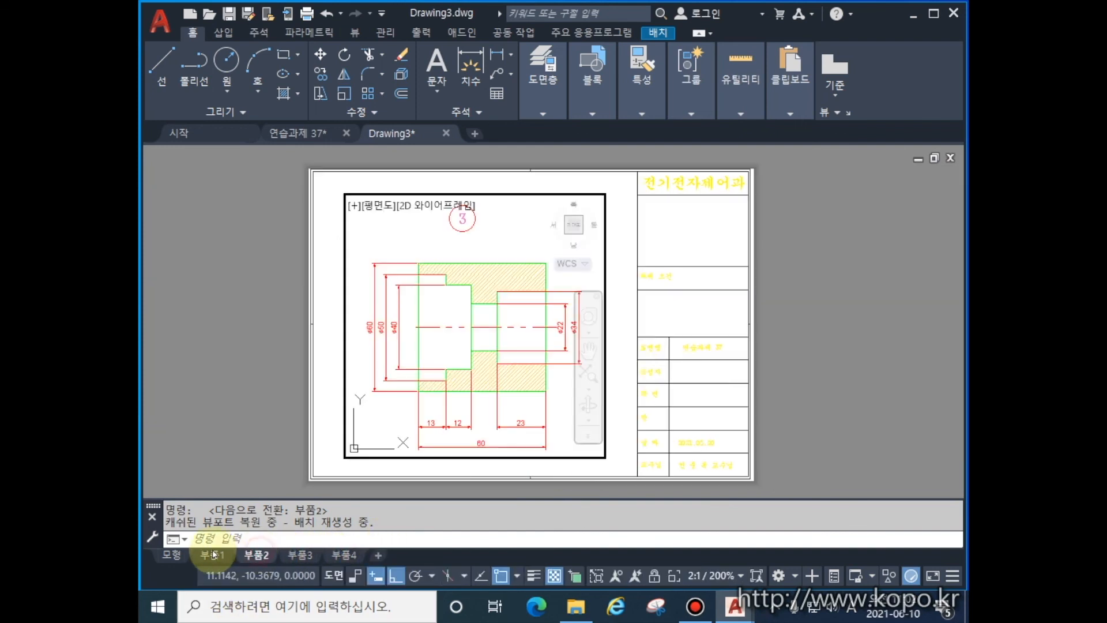
pyautogui.click(167, 551)
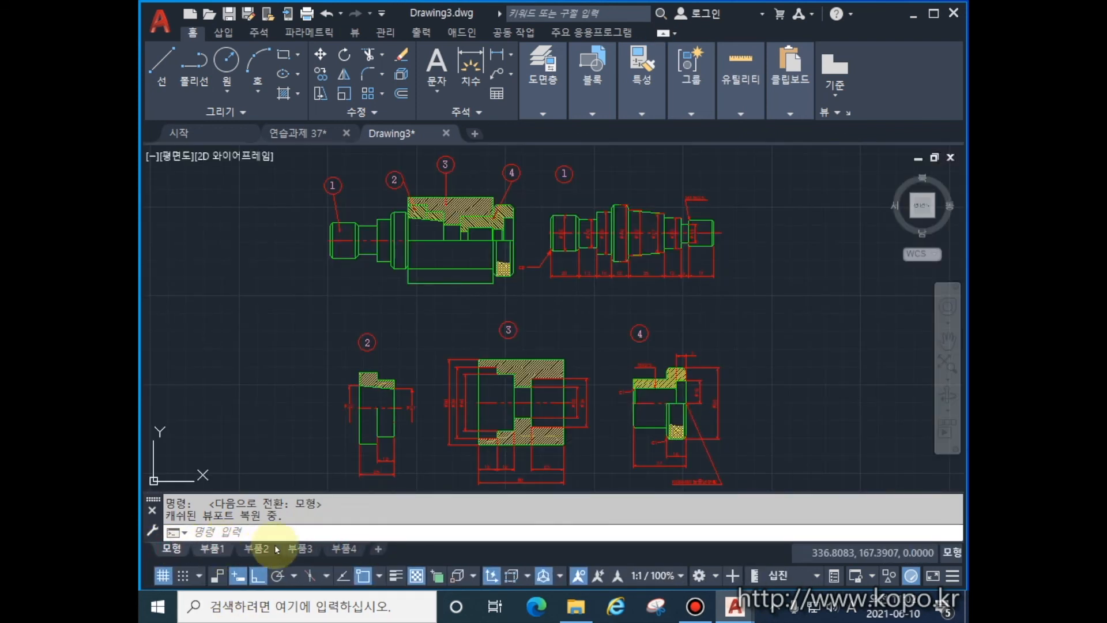
pyautogui.click(274, 551)
pyautogui.click(294, 549)
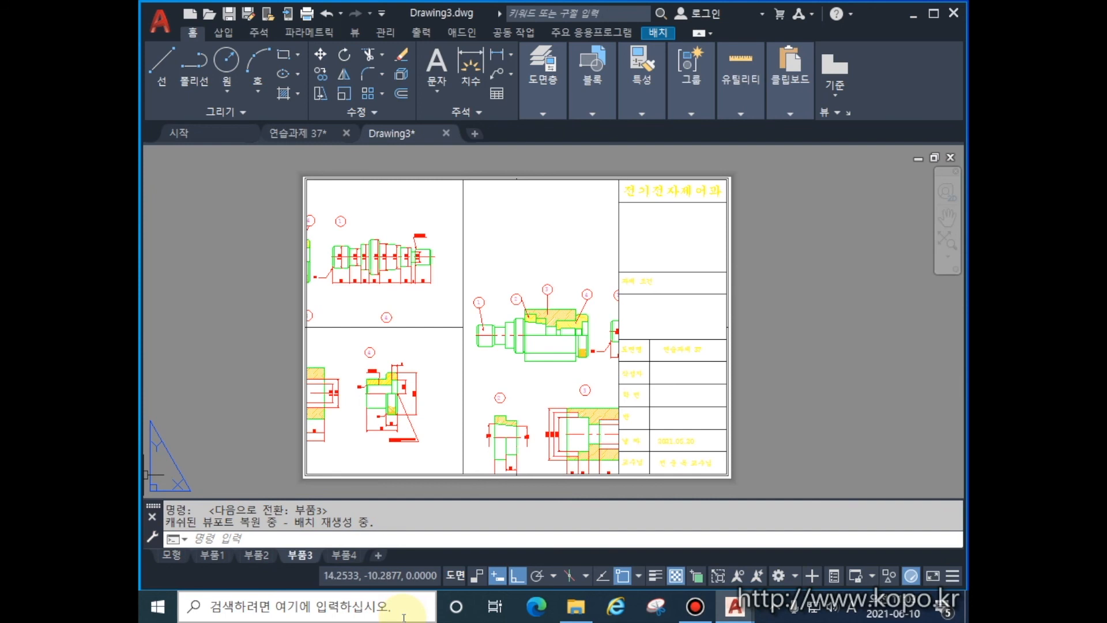
# Check the plot settings of the 부품1 layout and close them without plotting.
pyautogui.click(212, 554)
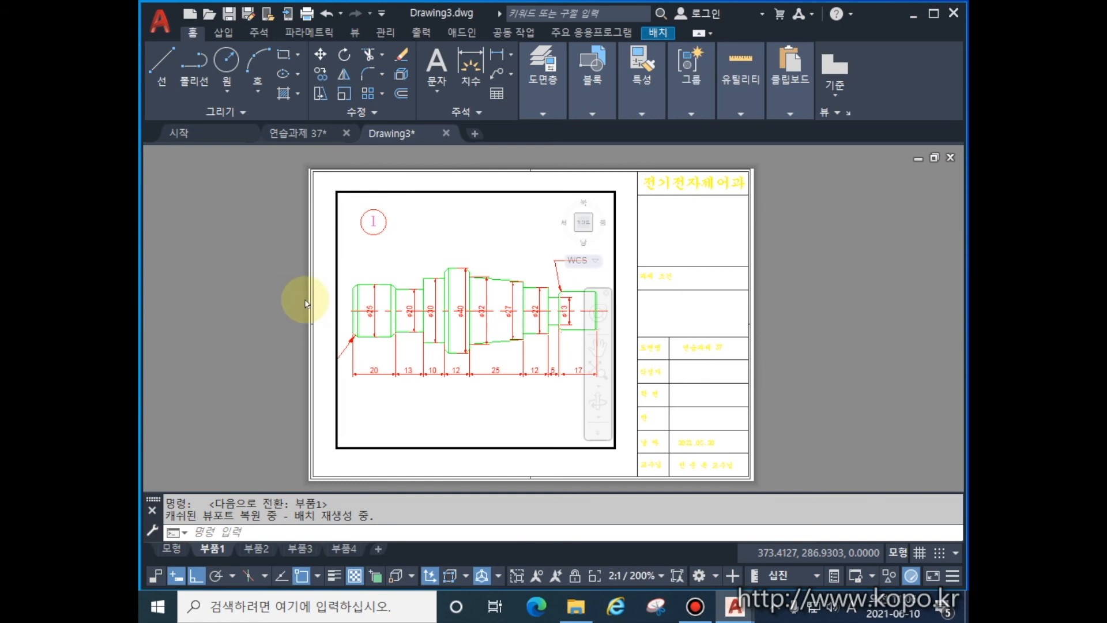
pyautogui.hotkey('ctrl', 'p')
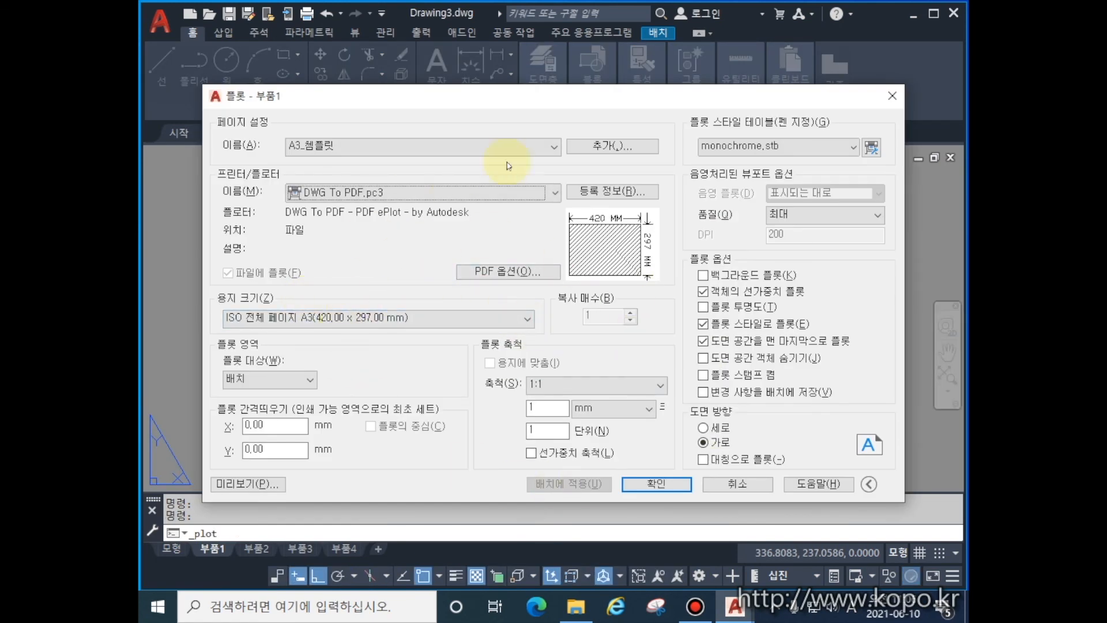
pyautogui.click(760, 486)
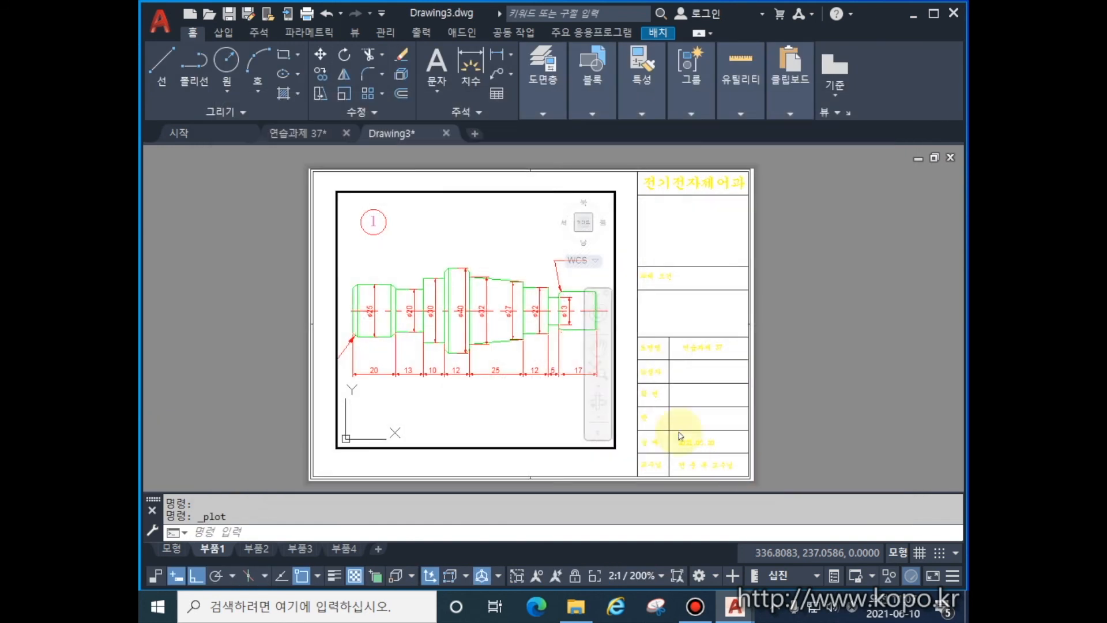
# Start a batch plot and remove the 연습과제 37 sheets and the unsaved drawing's model sheet, keeping only layouts 부품1 to 부품4.
pyautogui.click(157, 23)
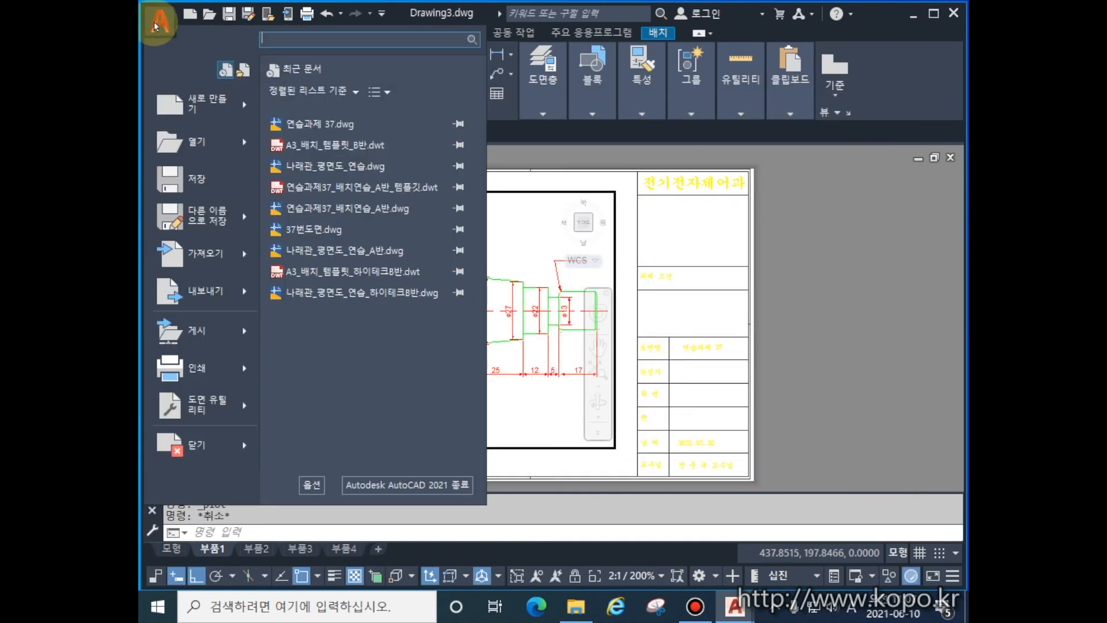
pyautogui.moveTo(186, 370)
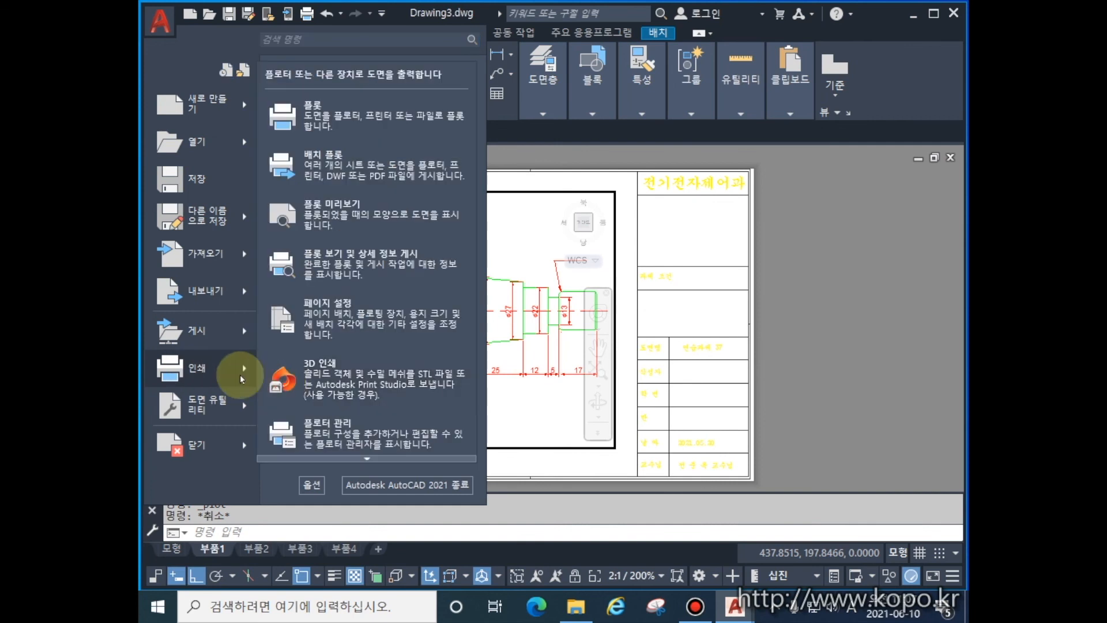
pyautogui.click(359, 167)
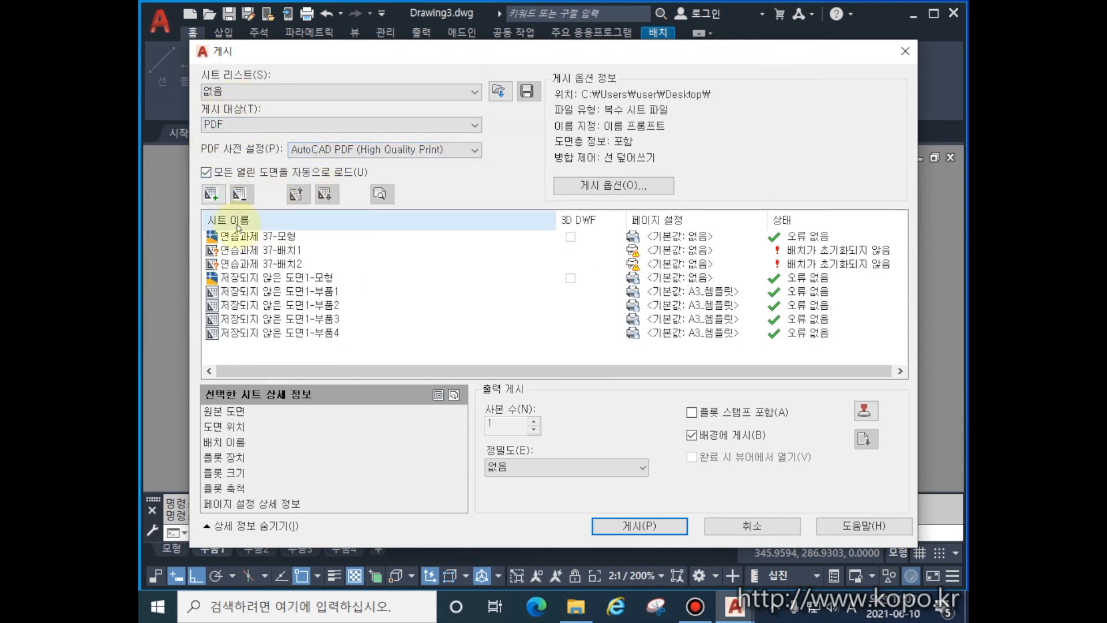
pyautogui.click(295, 240)
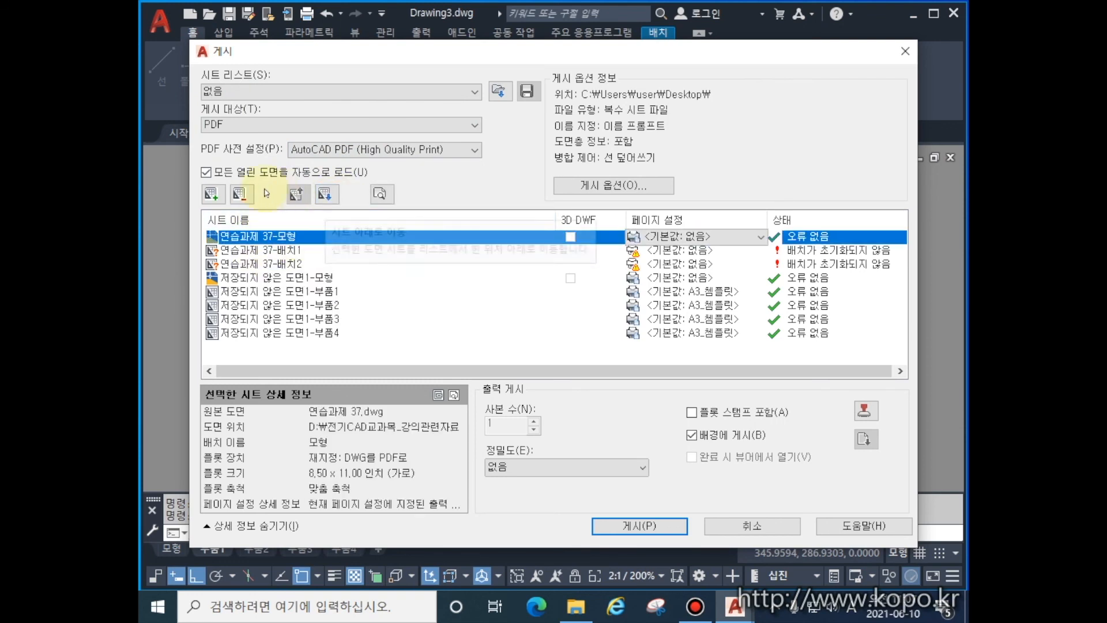
pyautogui.click(241, 194)
pyautogui.click(242, 195)
pyautogui.click(241, 194)
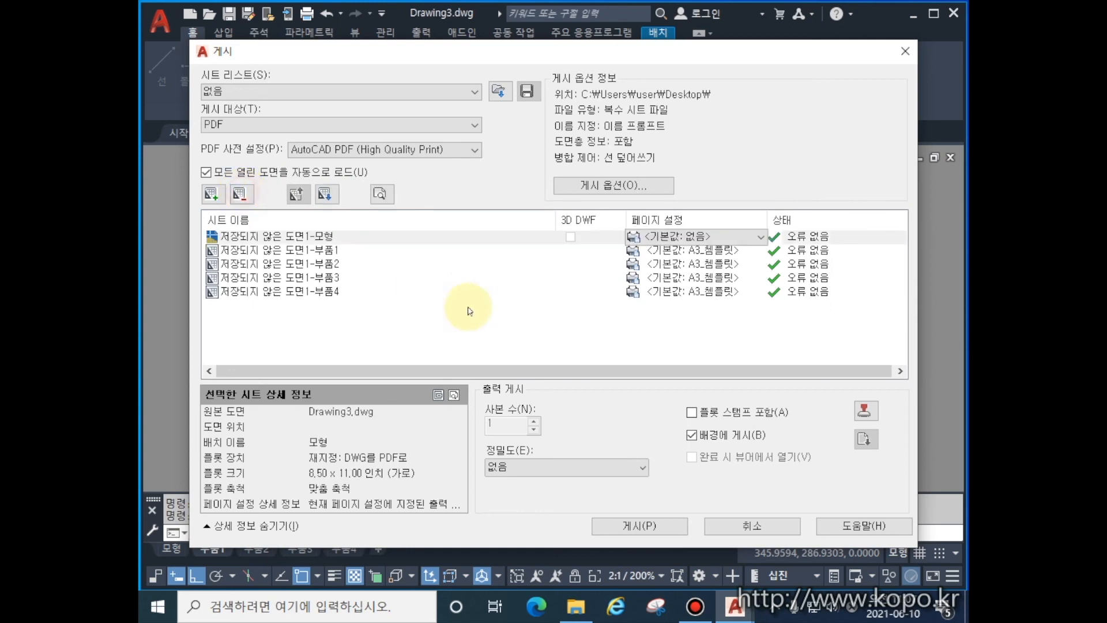
pyautogui.click(249, 236)
pyautogui.click(239, 195)
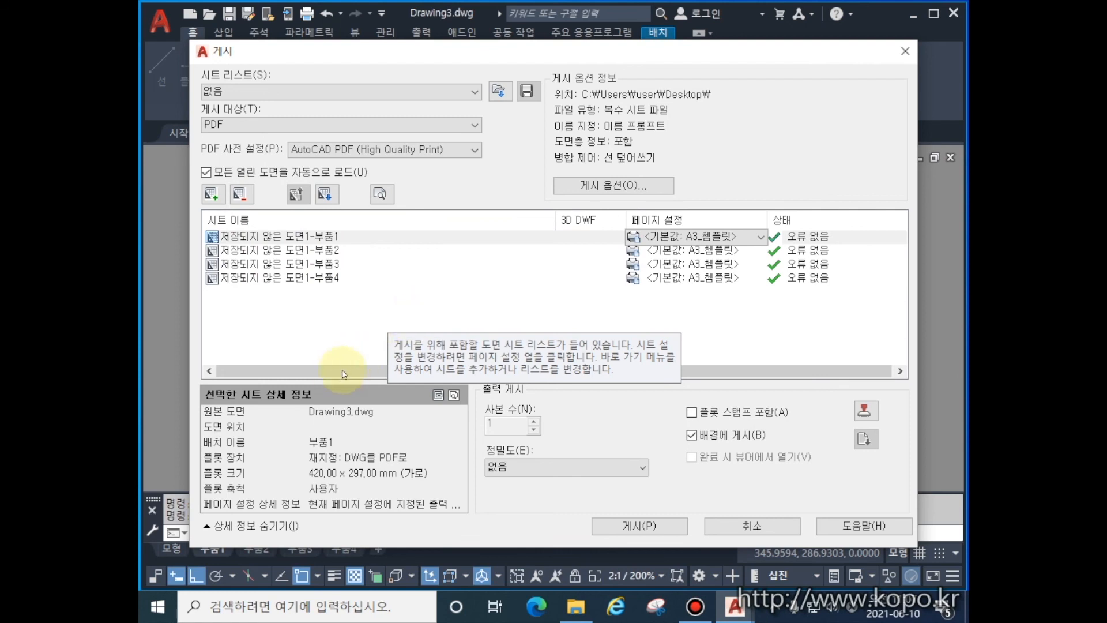
# Publish the four layouts to a desktop PDF named 연습과제 37-일괄출력 and dismiss the notices about unsaved changes and background processing.
pyautogui.click(604, 527)
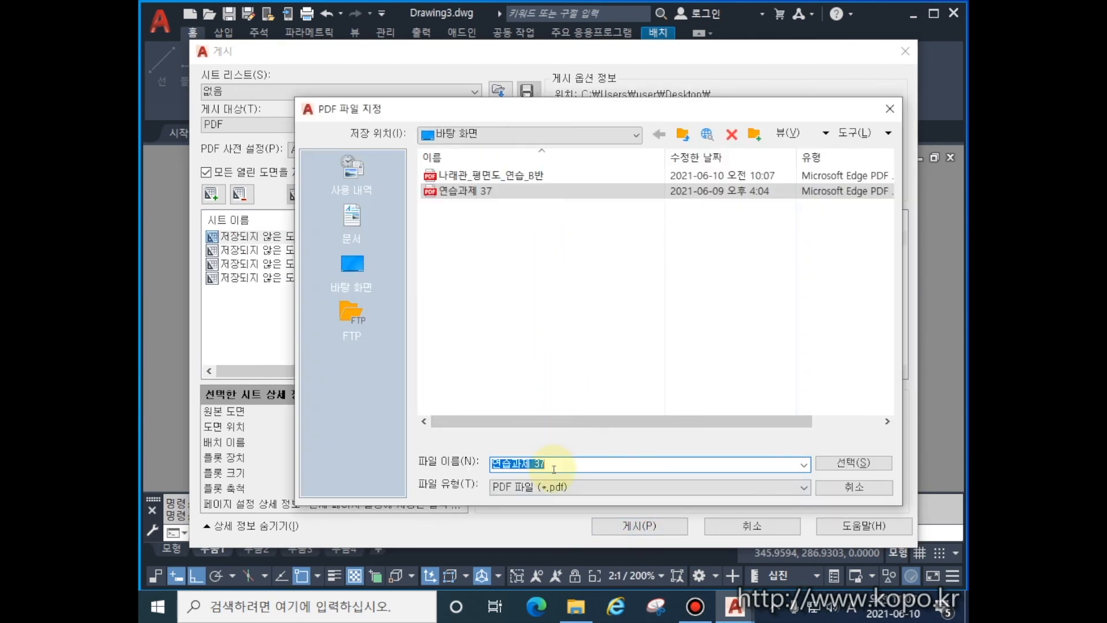
pyautogui.click(556, 466)
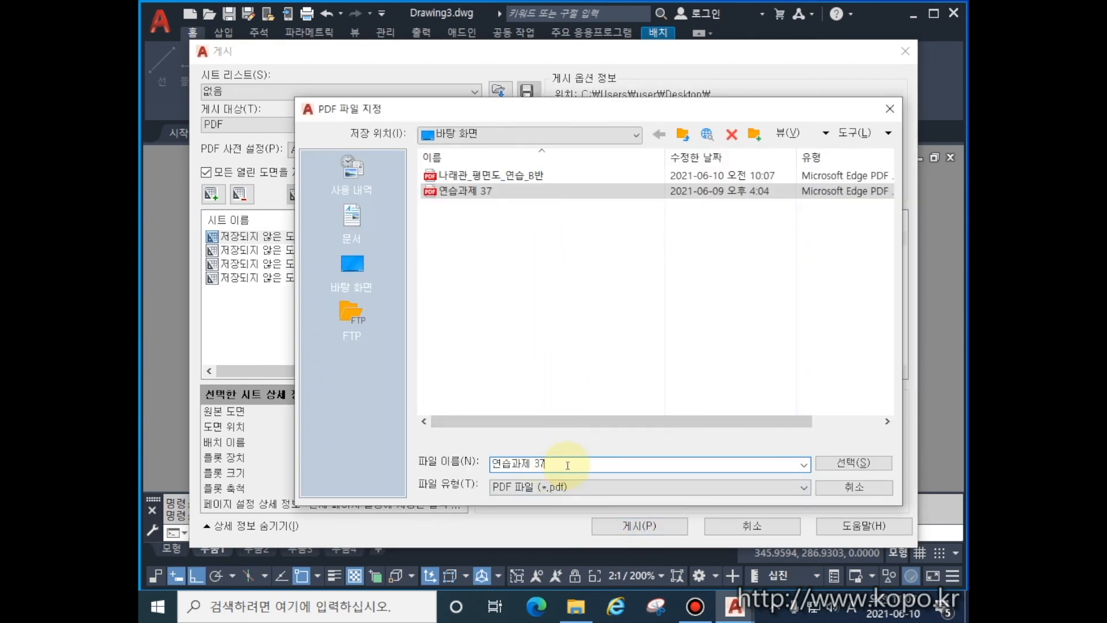
pyautogui.write('ㄱㅓ')
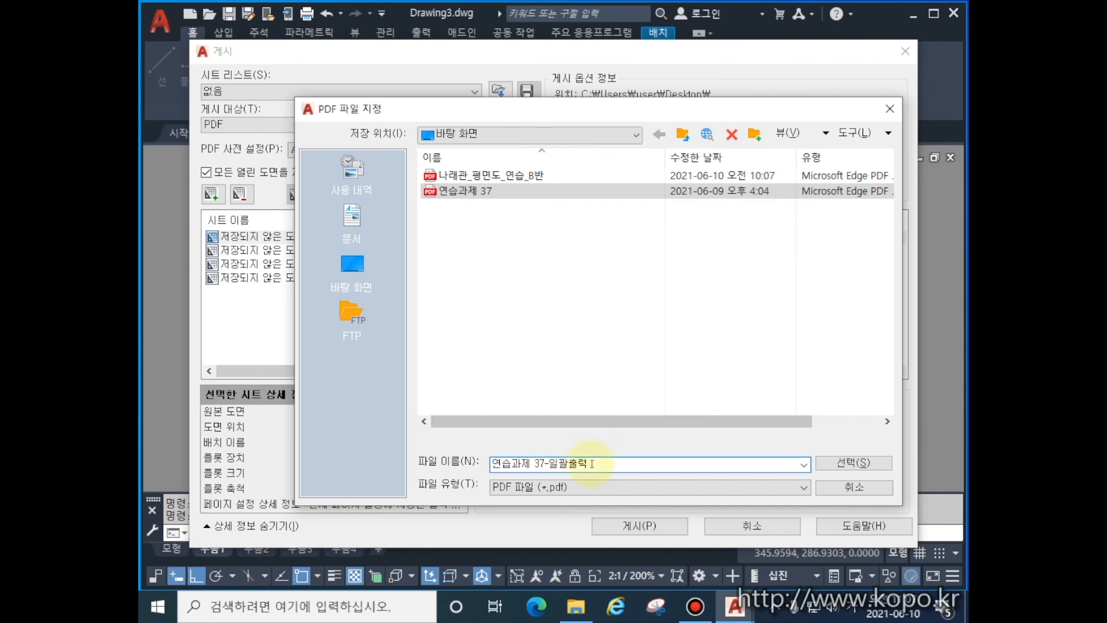
pyautogui.click(849, 466)
pyautogui.click(563, 304)
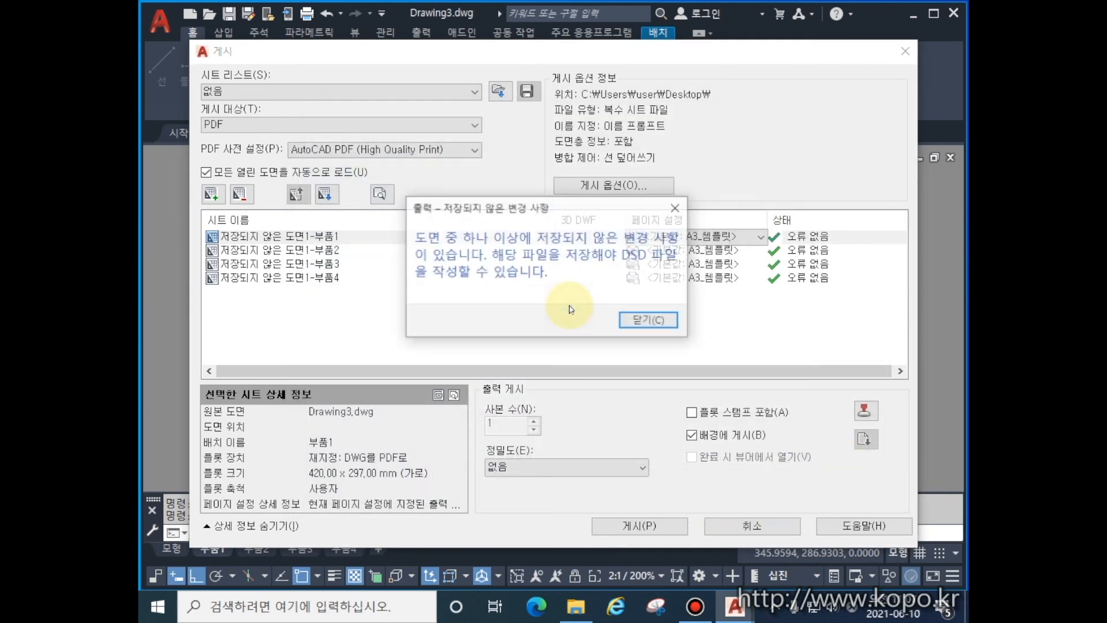
pyautogui.click(642, 316)
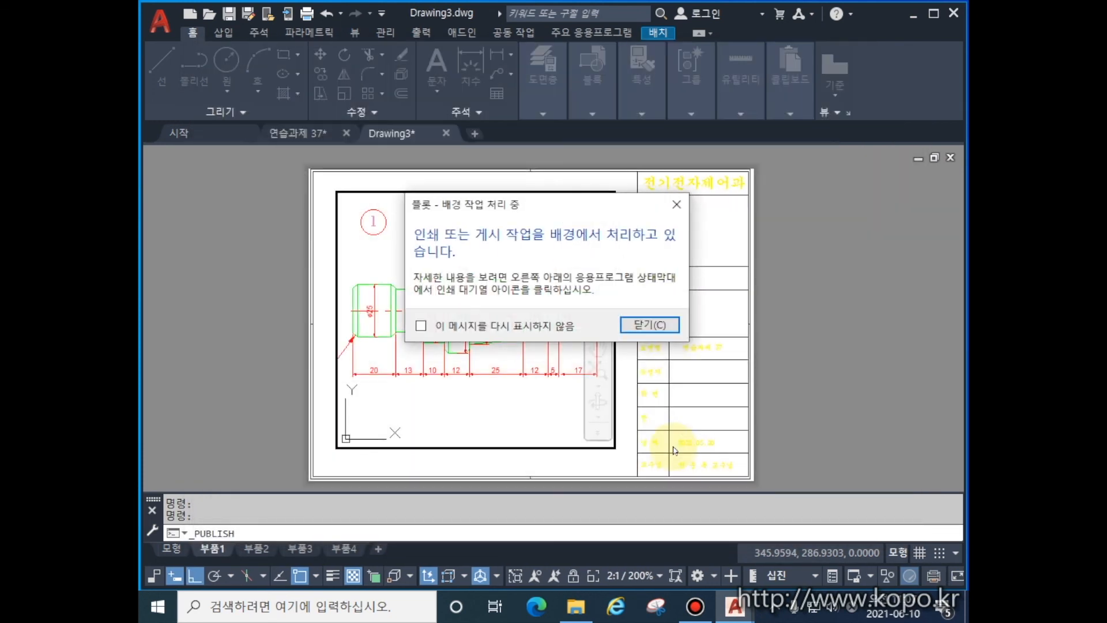
pyautogui.click(657, 324)
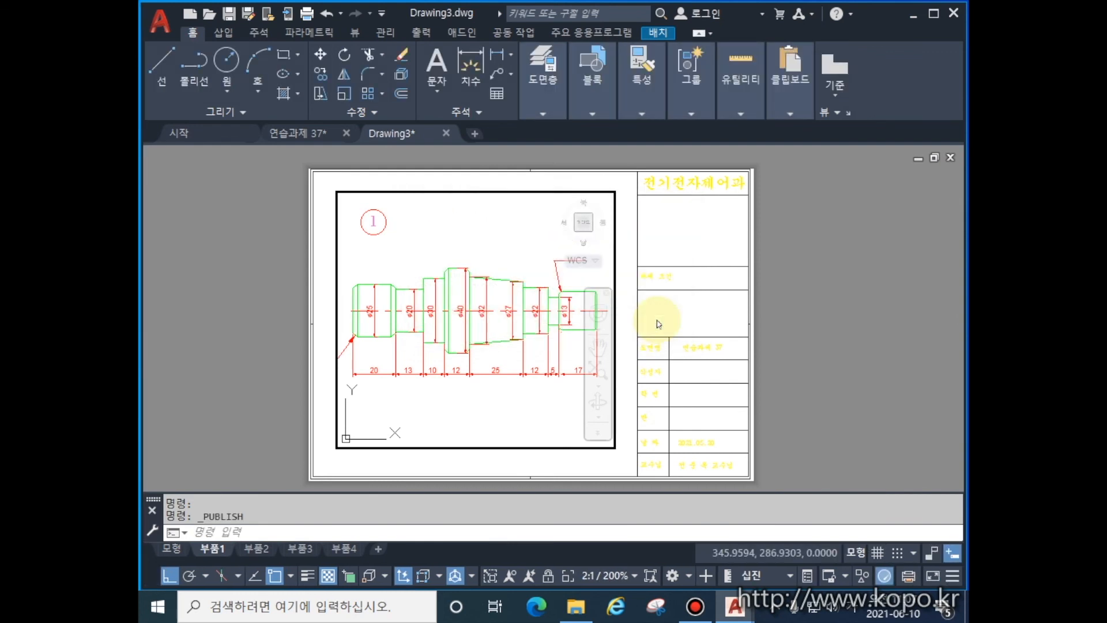
# Switch to File Explorer and open the PDF 연습과제 37-일괄출력 from the desktop (바탕 화면) folder.
pyautogui.click(576, 605)
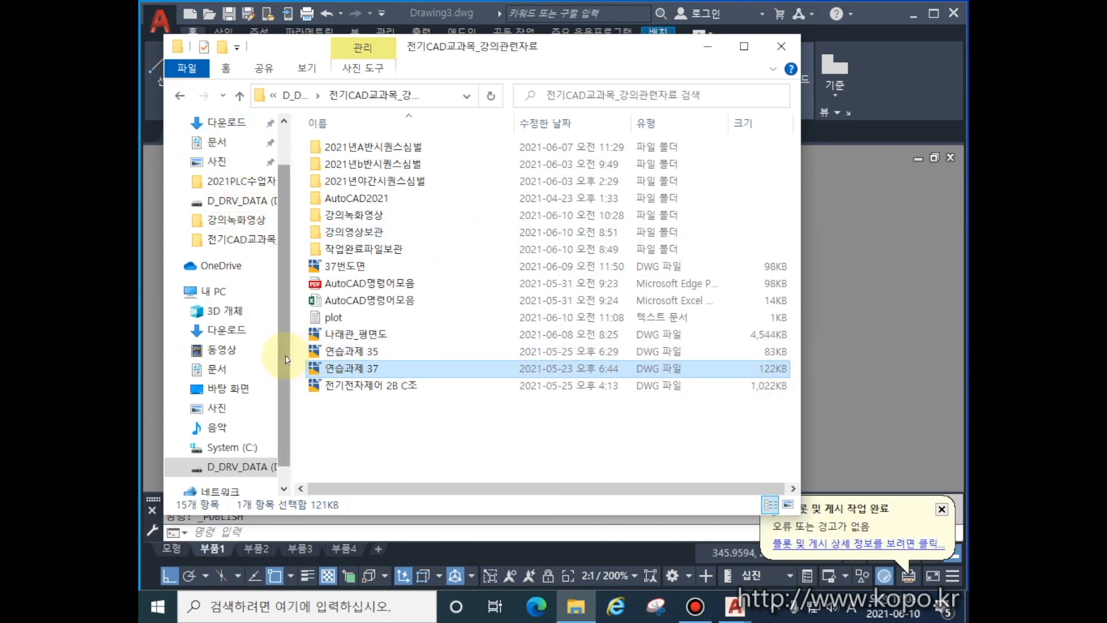
pyautogui.click(236, 391)
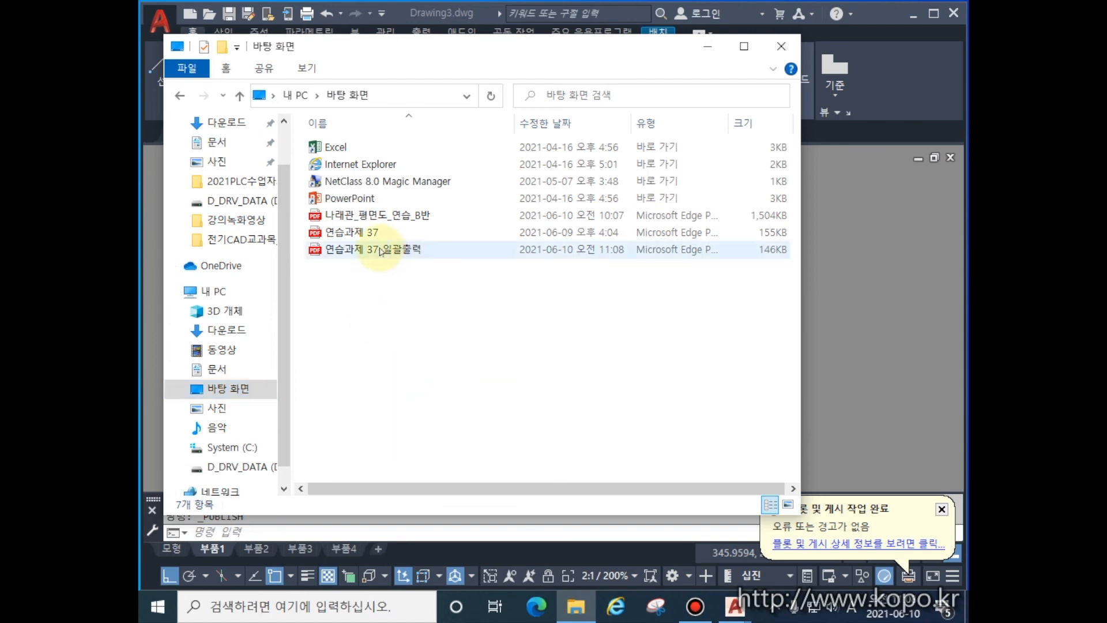
pyautogui.click(408, 250)
pyautogui.doubleClick(442, 251)
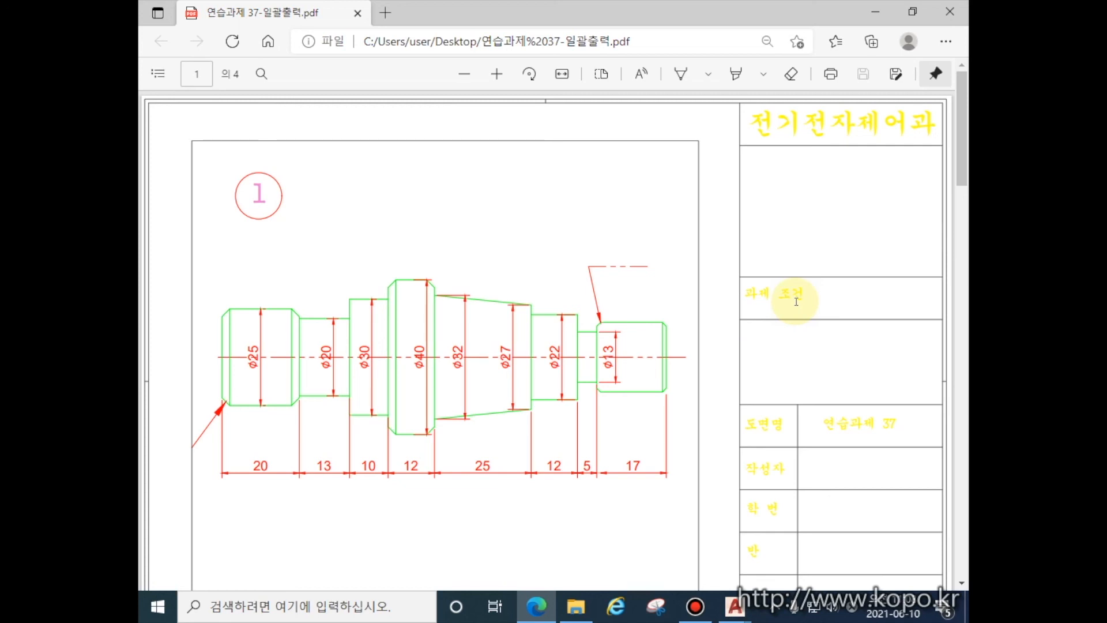
# Review all pages of the published PDF, from the first part sheet to the circular viewport sheet, and return to the first page.
pyautogui.scroll(-10, 646, 323)
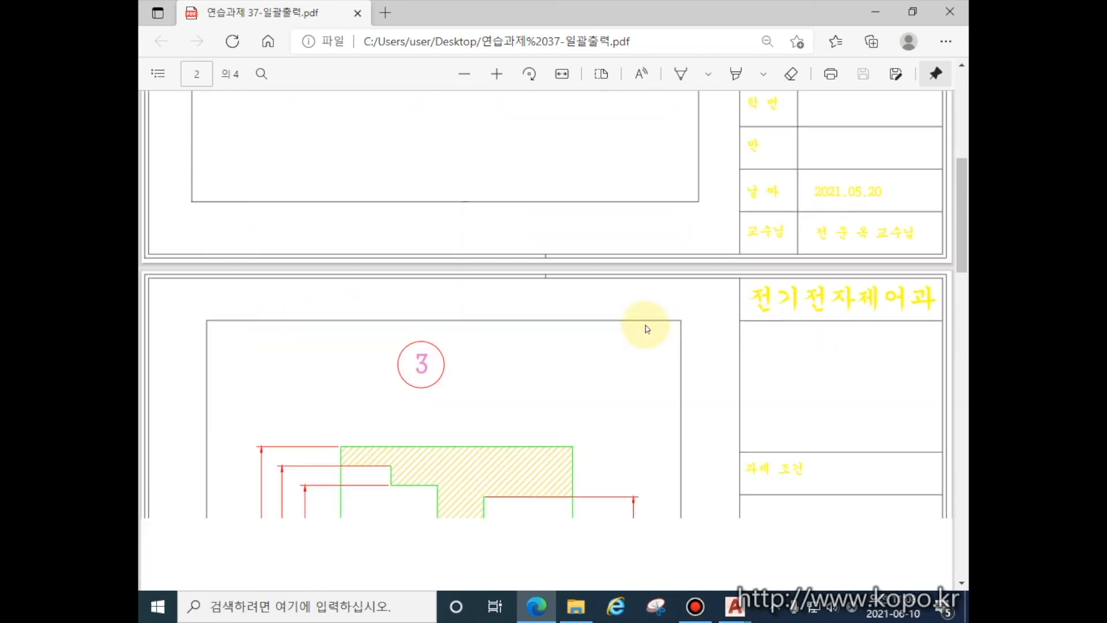
pyautogui.scroll(-1, 649, 327)
pyautogui.scroll(-15, 652, 325)
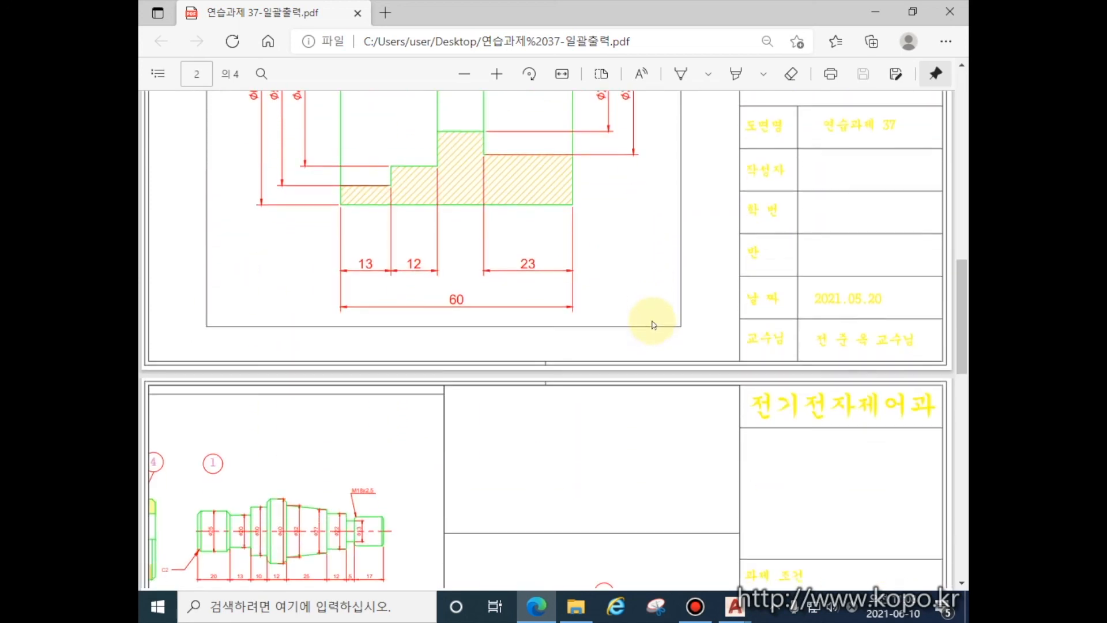
pyautogui.scroll(-7, 654, 324)
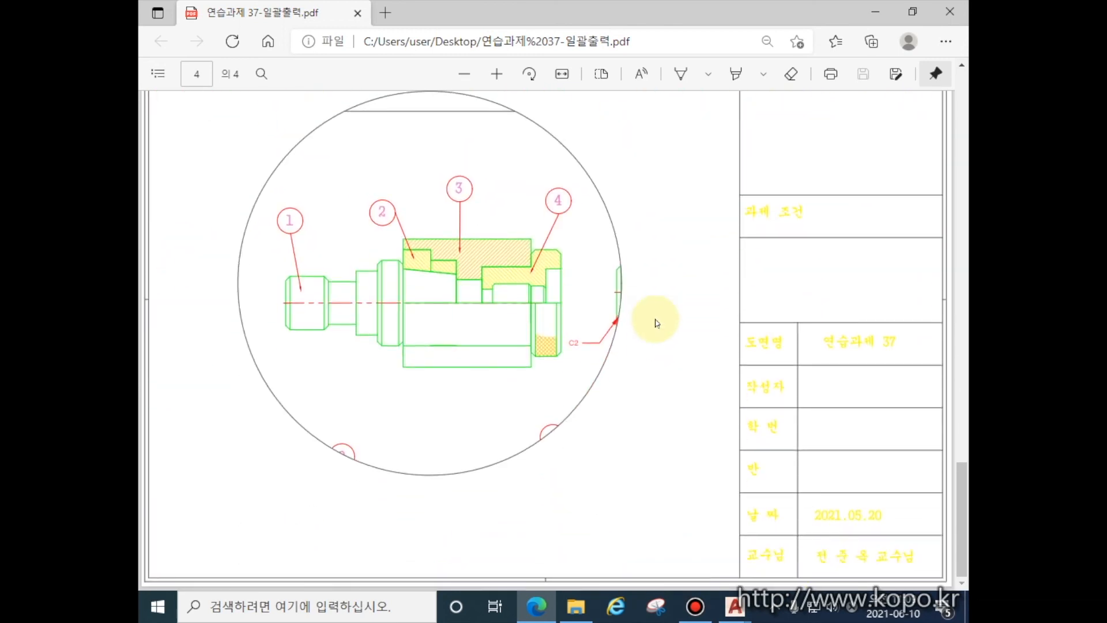
pyautogui.scroll(20, 655, 323)
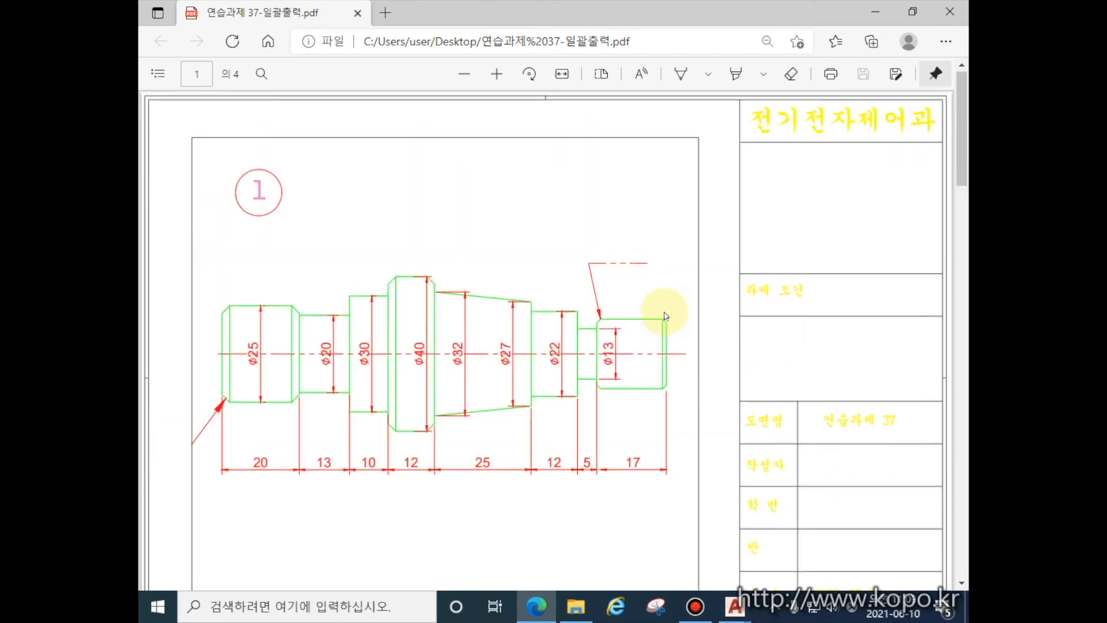